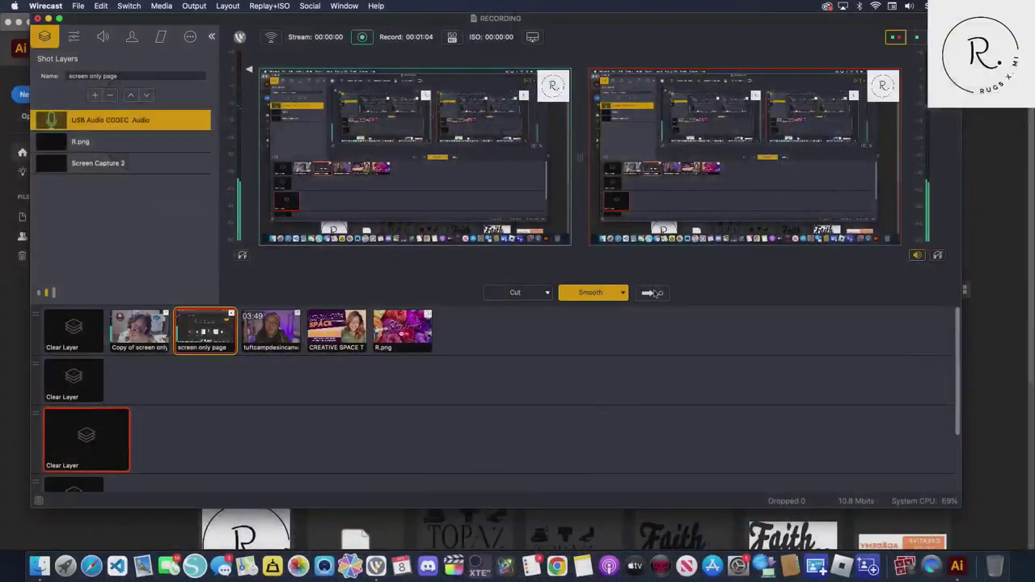
# Switch from Wirecast to Adobe Illustrator's home screen
pyautogui.press('super+Tab')
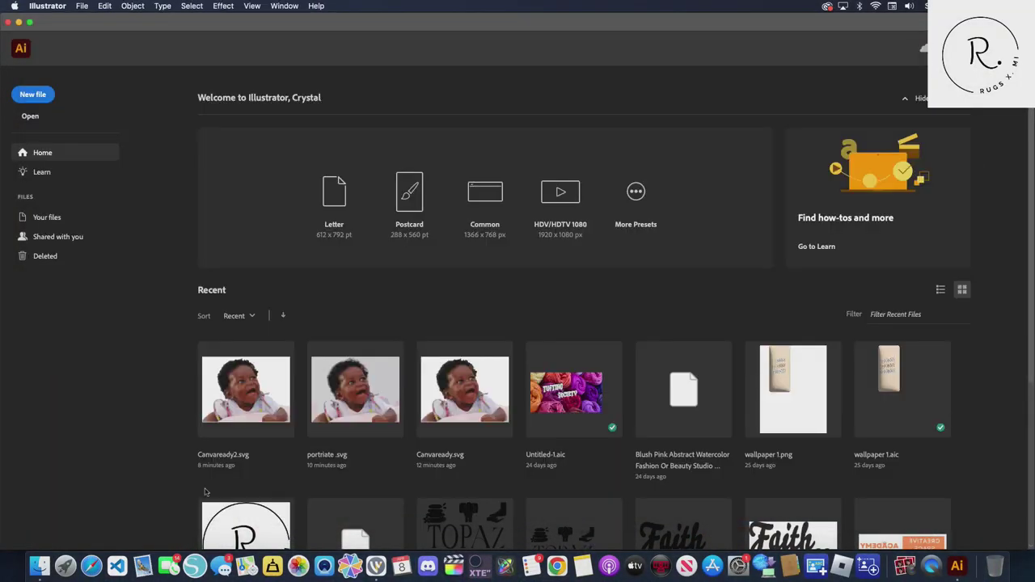
# Create a new blank 30 x 30 in document from the custom preset
pyautogui.click(41, 95)
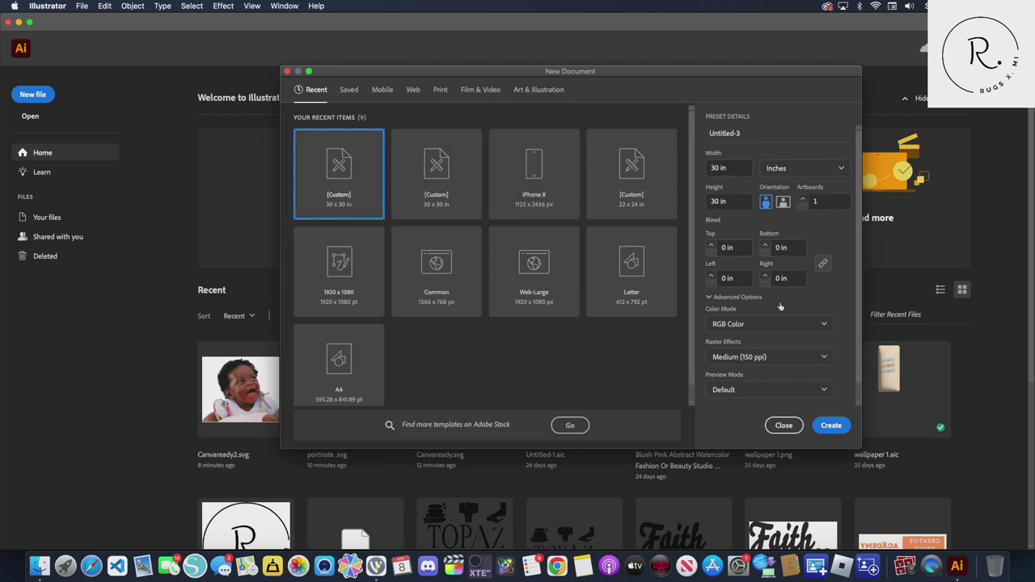
pyautogui.click(822, 432)
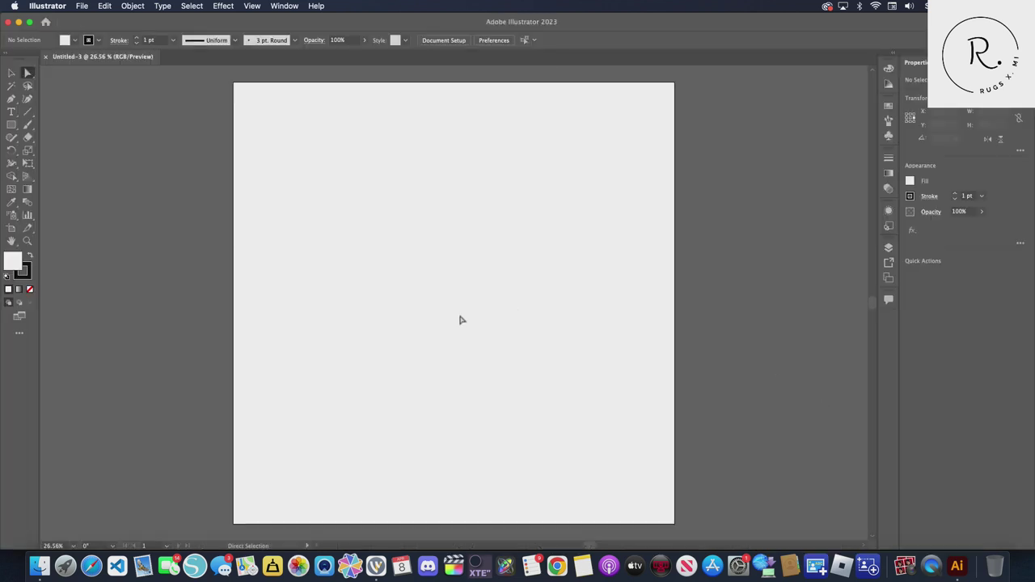
pyautogui.click(81, 6)
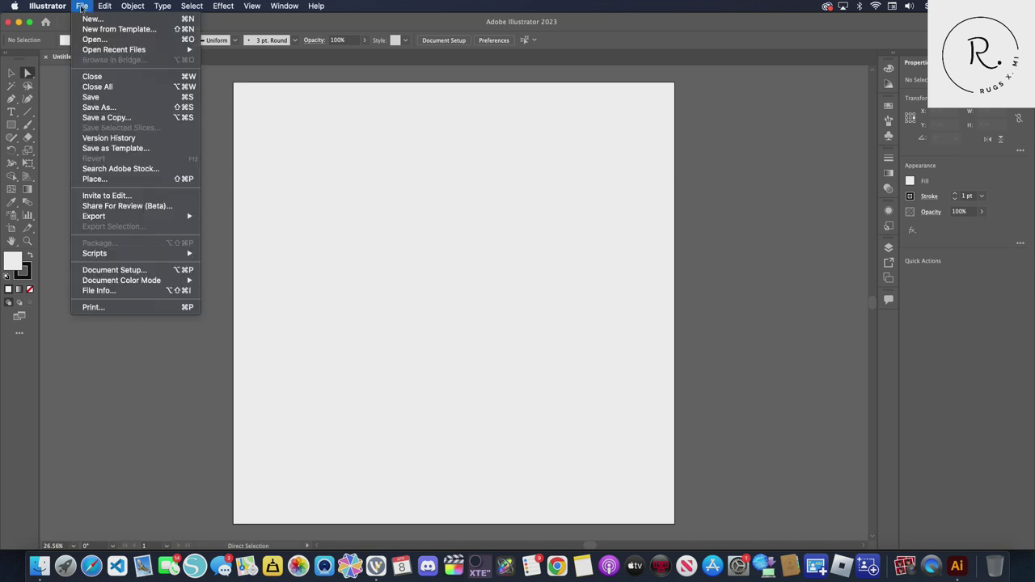
# Start placing an image and browse to the Tufting Export > campcont folder
pyautogui.click(177, 185)
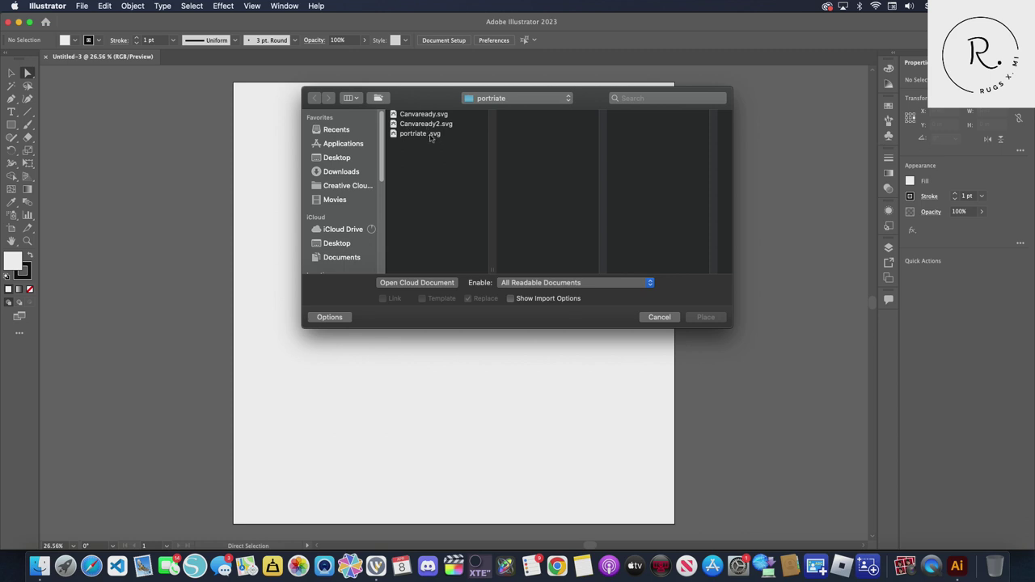
pyautogui.click(533, 100)
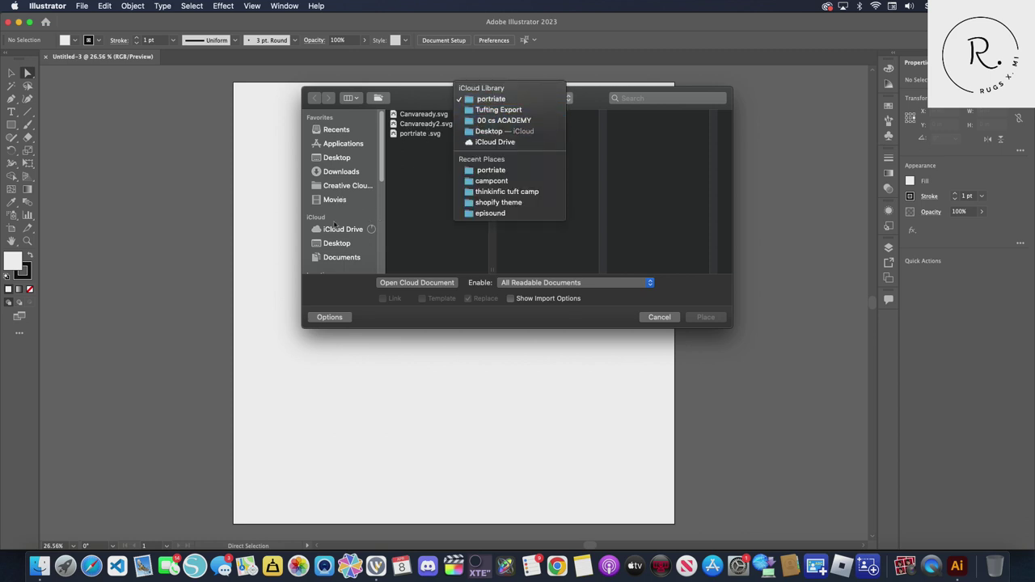
pyautogui.click(502, 109)
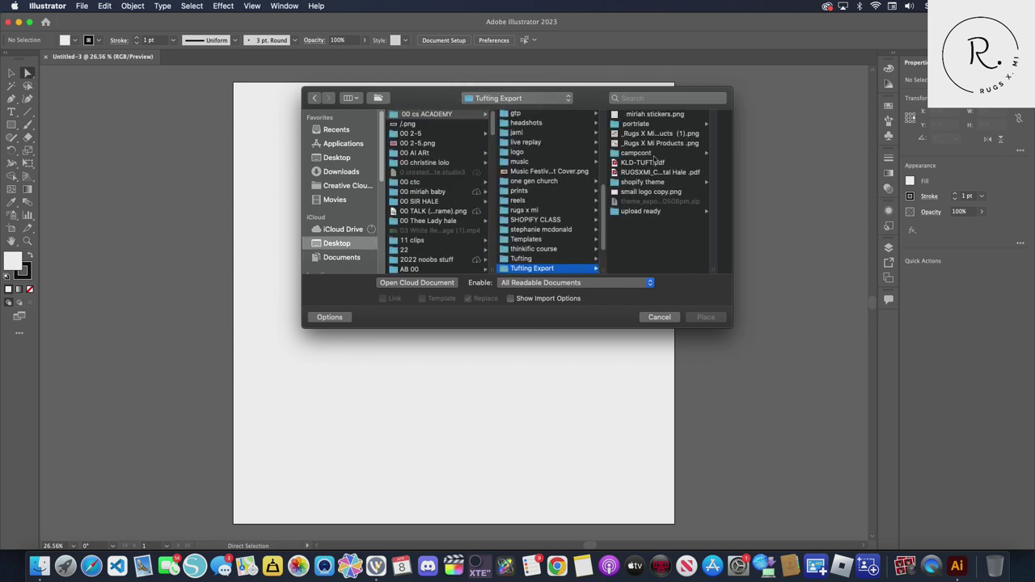
pyautogui.click(647, 153)
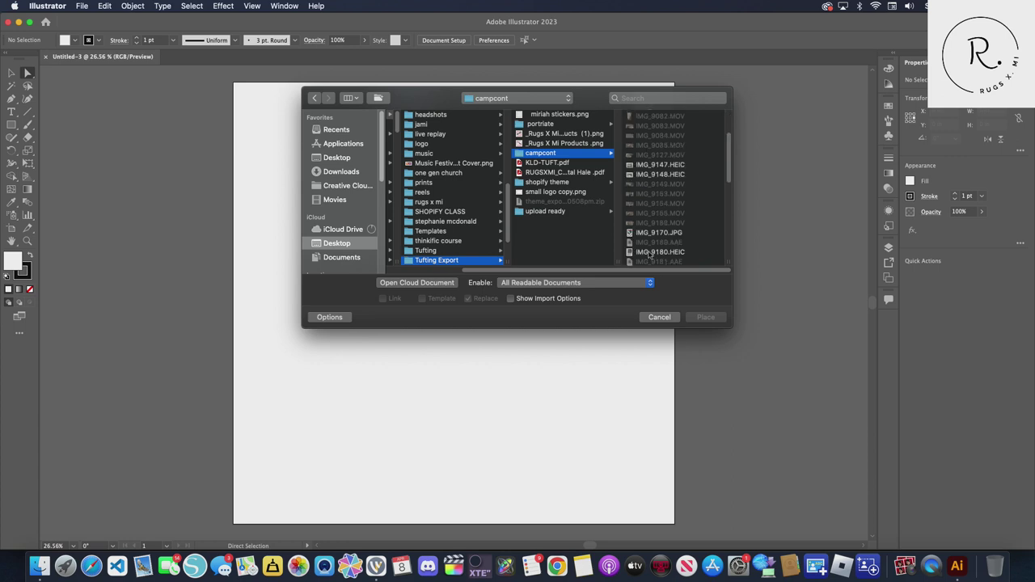
# Place IMG_9198.JPG onto the upper middle of the artboard
pyautogui.click(649, 253)
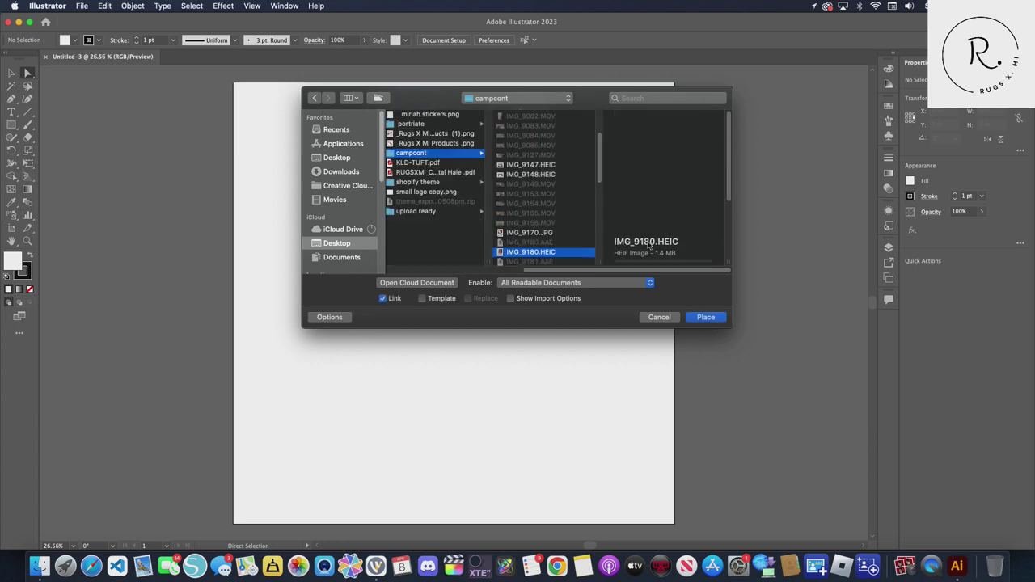
pyautogui.click(527, 233)
pyautogui.scroll(-2, 546, 230)
pyautogui.scroll(-2, 545, 230)
pyautogui.scroll(-3, 542, 235)
pyautogui.click(527, 248)
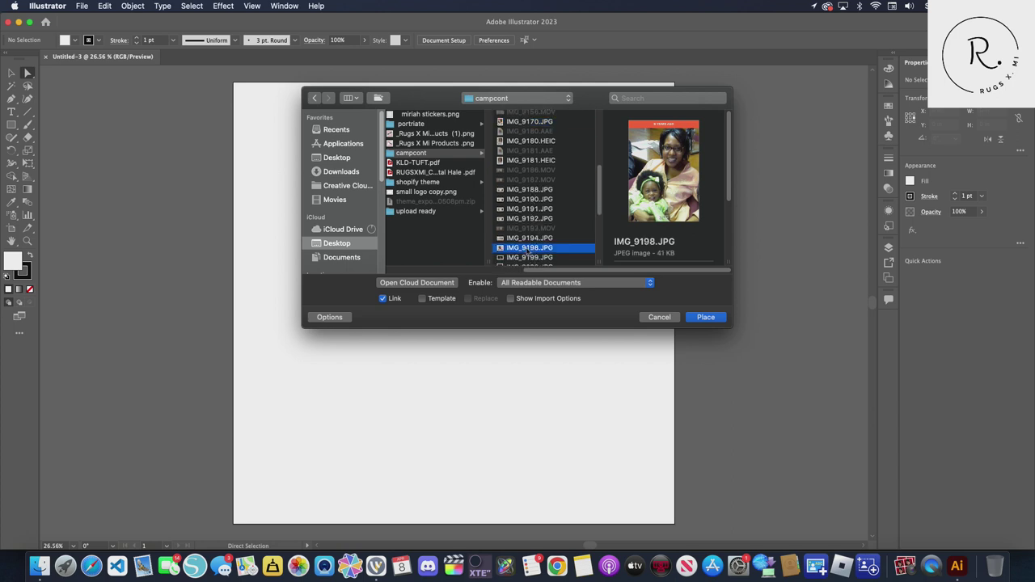
pyautogui.click(716, 318)
pyautogui.moveTo(375, 198); pyautogui.dragTo(499, 292)
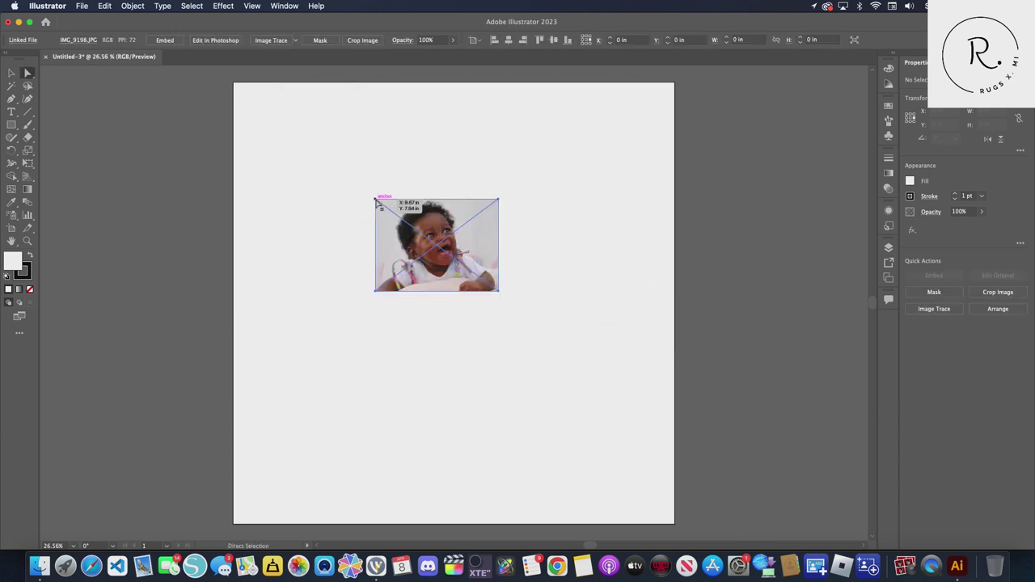
# Select the placed photo with the Selection tool and scale it up by its corner
pyautogui.click(377, 296)
pyautogui.press('v')
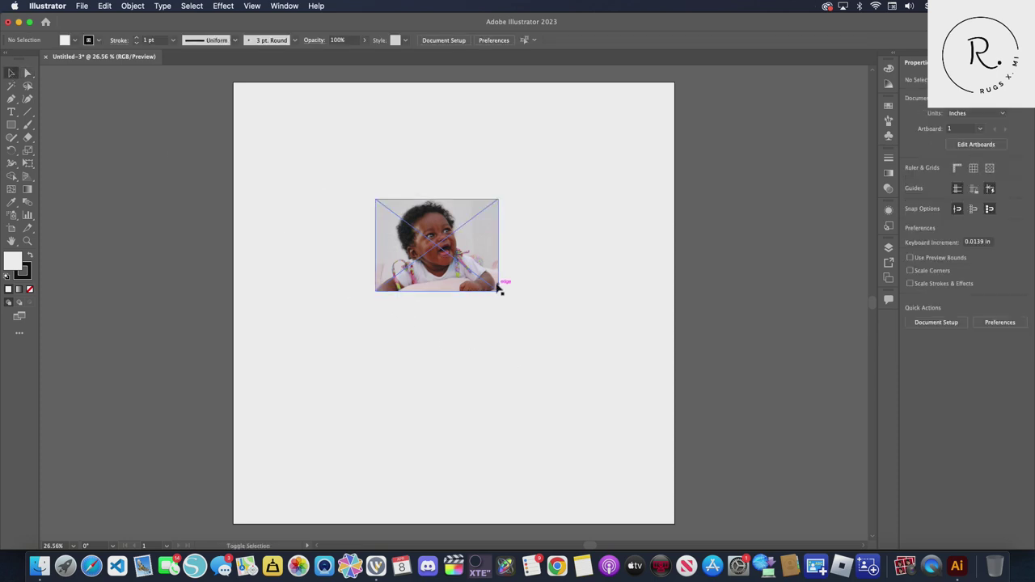
pyautogui.click(495, 288)
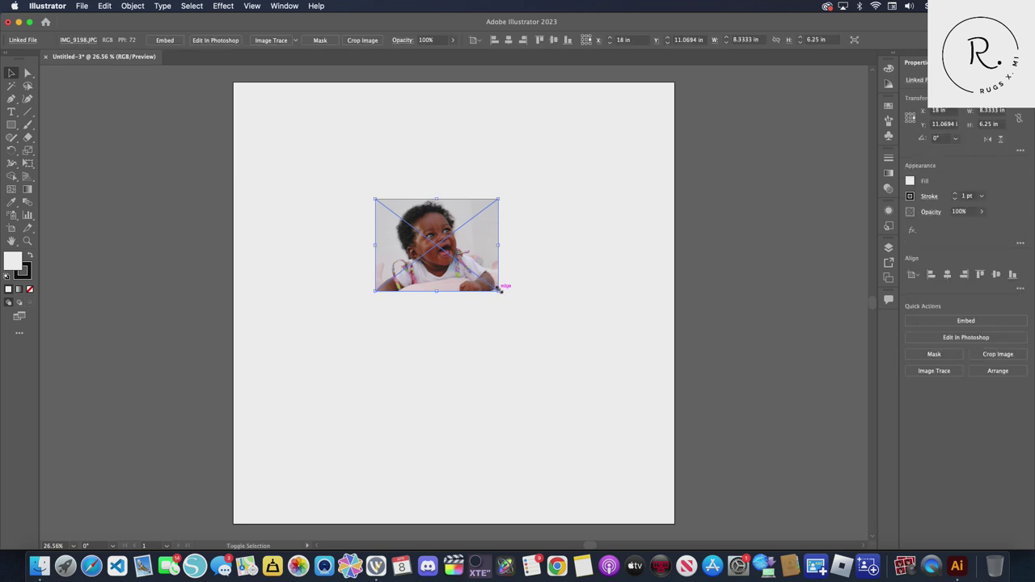
pyautogui.moveTo(500, 289); pyautogui.dragTo(746, 539)
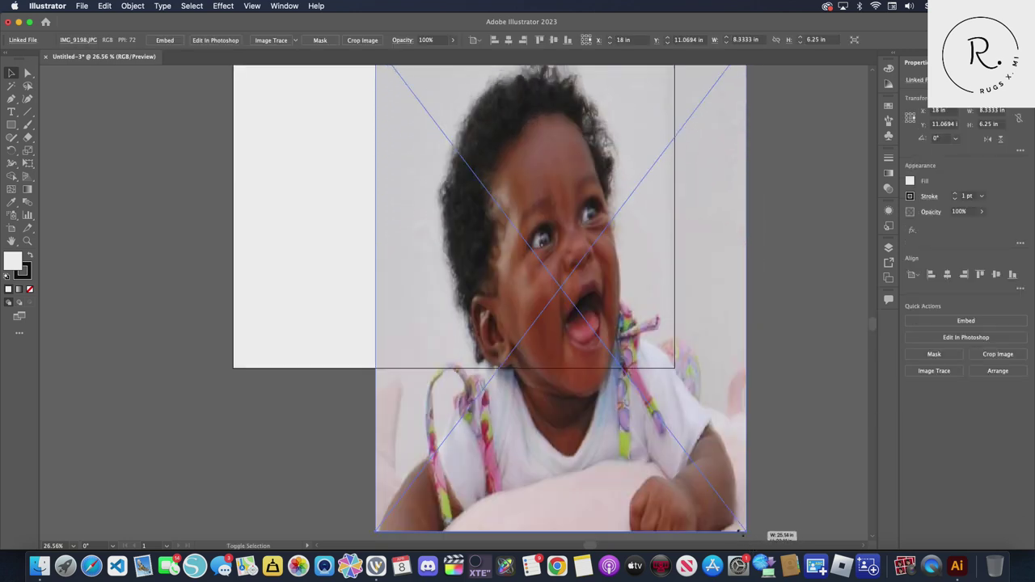
pyautogui.moveTo(746, 538); pyautogui.dragTo(798, 526)
# Move the enlarged photo back to the artboard's upper middle and reselect it
pyautogui.scroll(5, 323, 330)
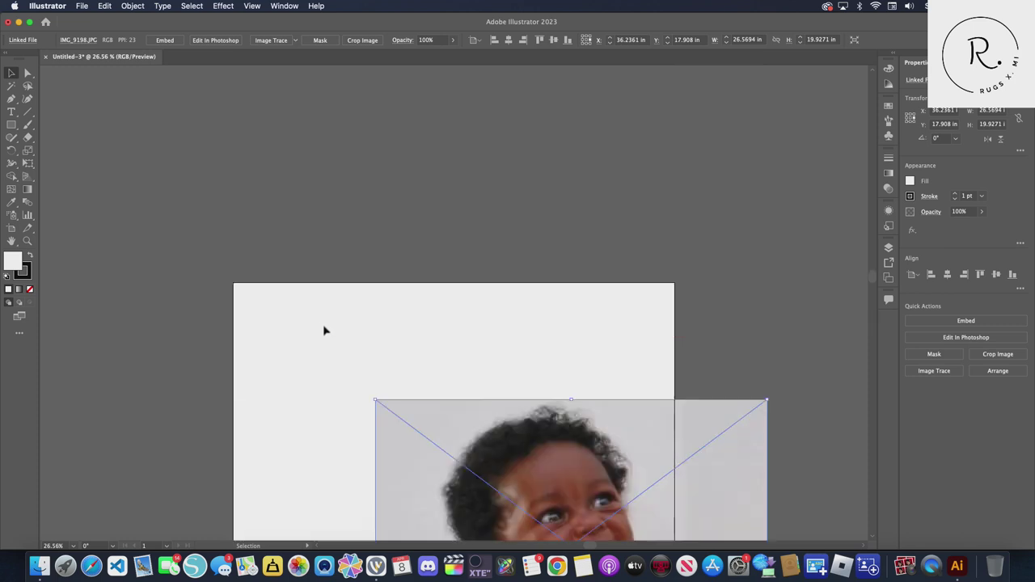
pyautogui.scroll(-2, 323, 330)
pyautogui.scroll(-1, 323, 330)
pyautogui.scroll(-5, 323, 330)
pyautogui.scroll(1, 441, 241)
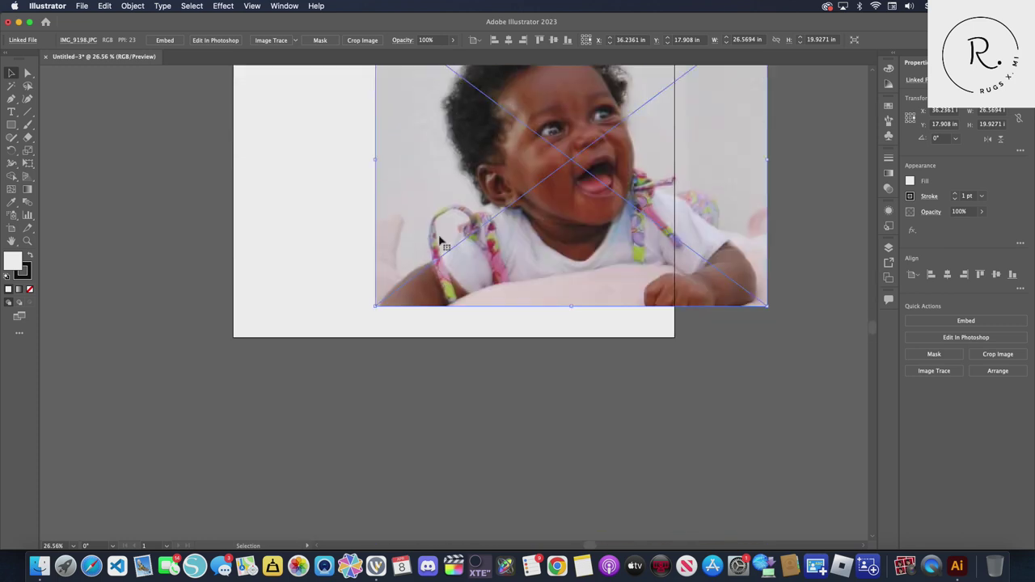
pyautogui.scroll(4, 441, 241)
pyautogui.moveTo(522, 288); pyautogui.dragTo(405, 238)
pyautogui.click(718, 137)
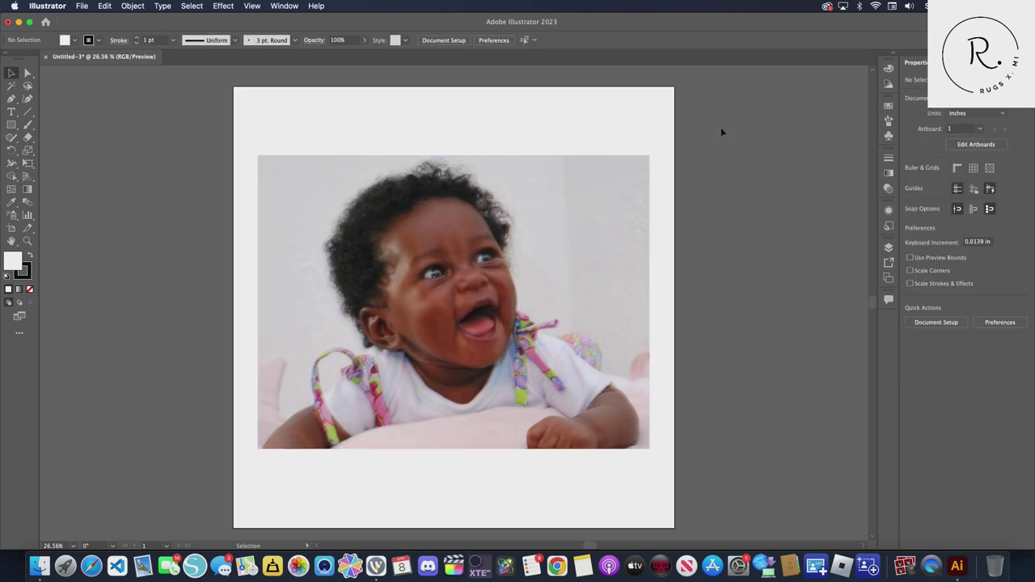
pyautogui.click(509, 223)
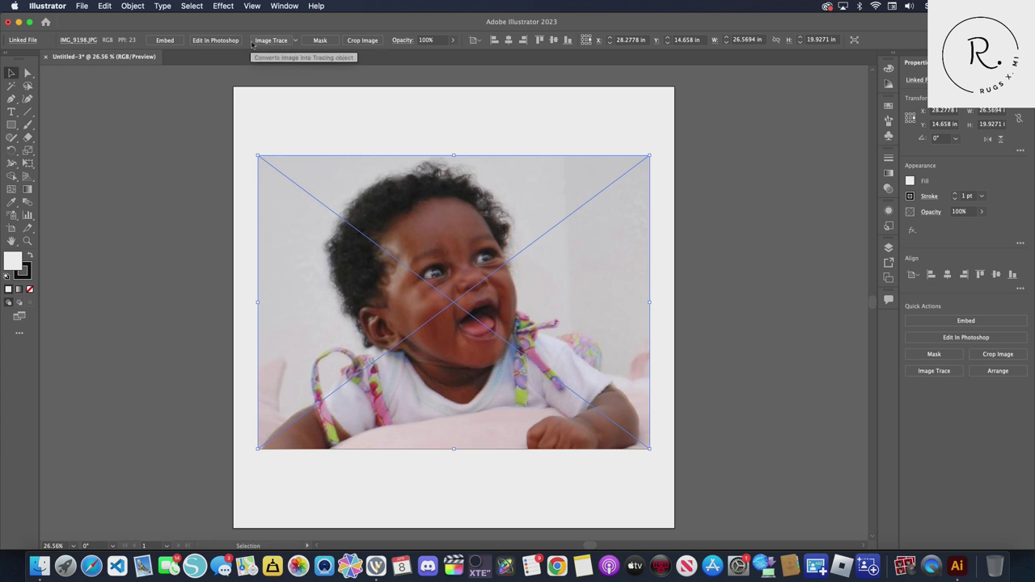
# Trace the baby photo with the 6 Colors Image Trace preset
pyautogui.click(283, 6)
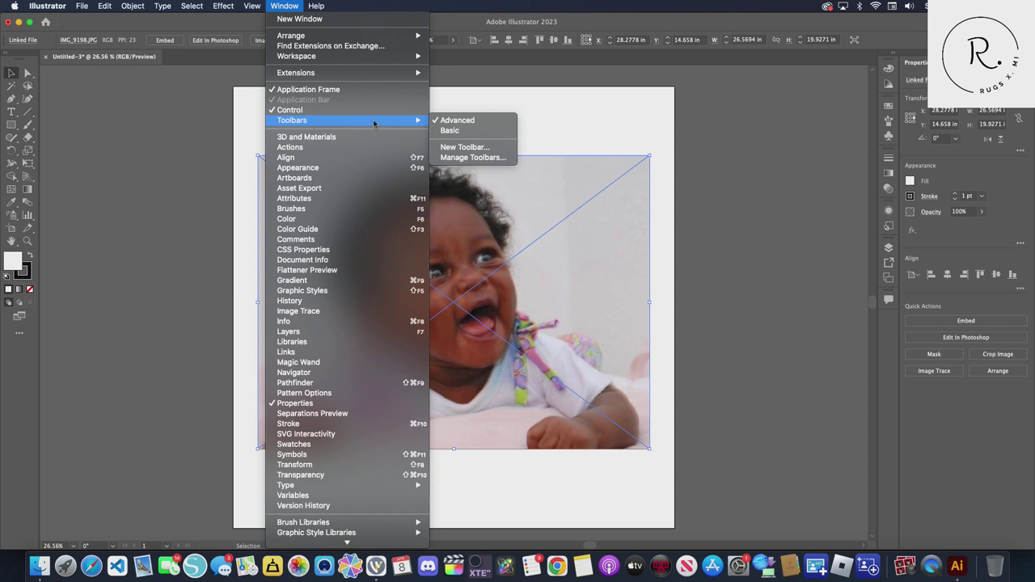
pyautogui.moveTo(296, 56)
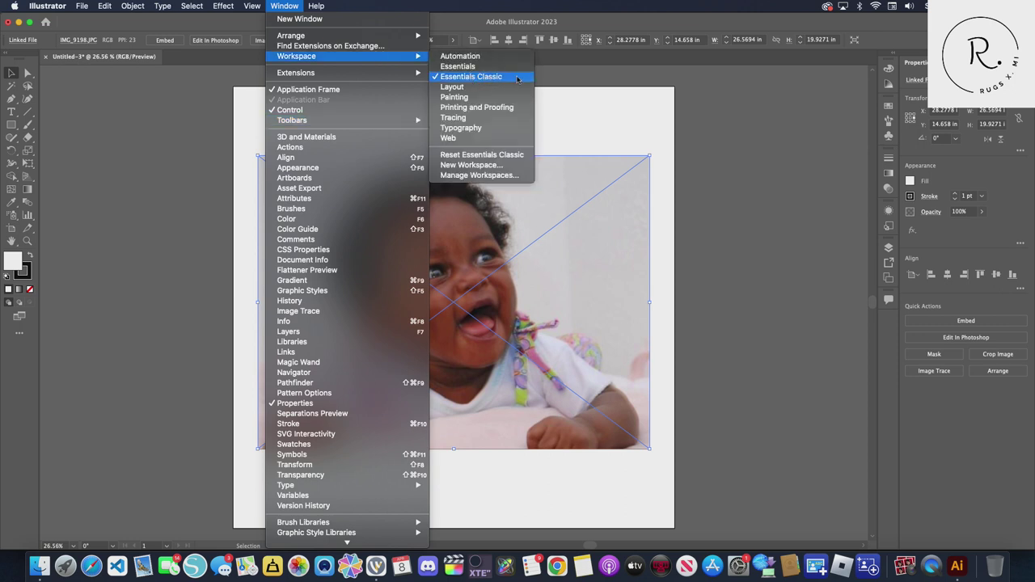
pyautogui.click(806, 113)
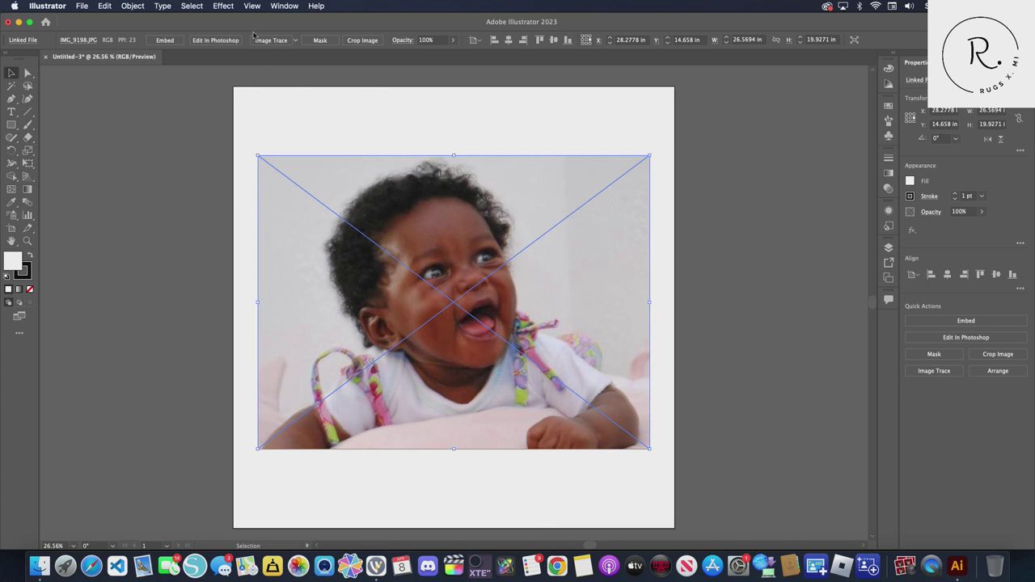
pyautogui.click(297, 42)
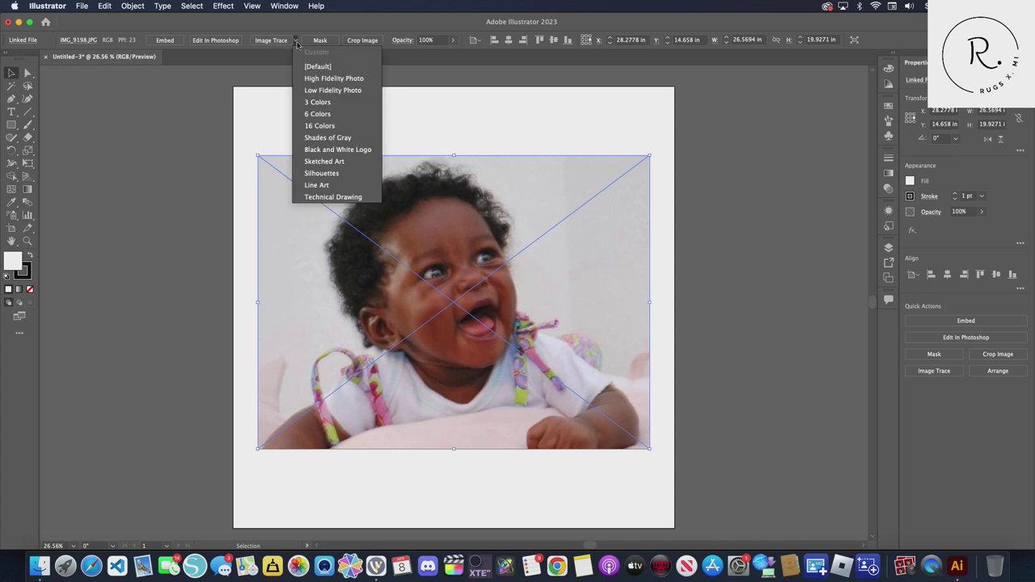
pyautogui.click(331, 118)
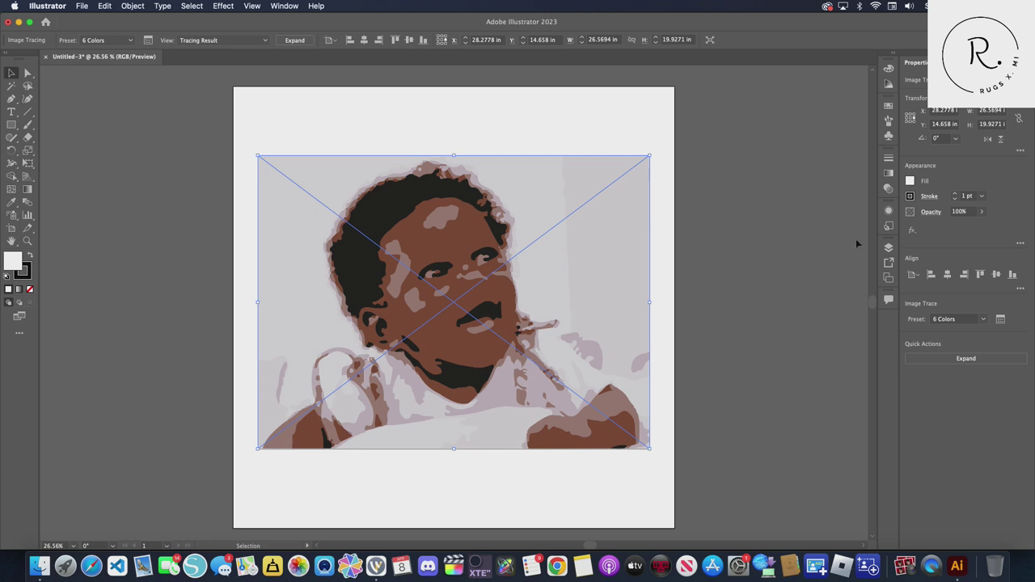
pyautogui.click(283, 6)
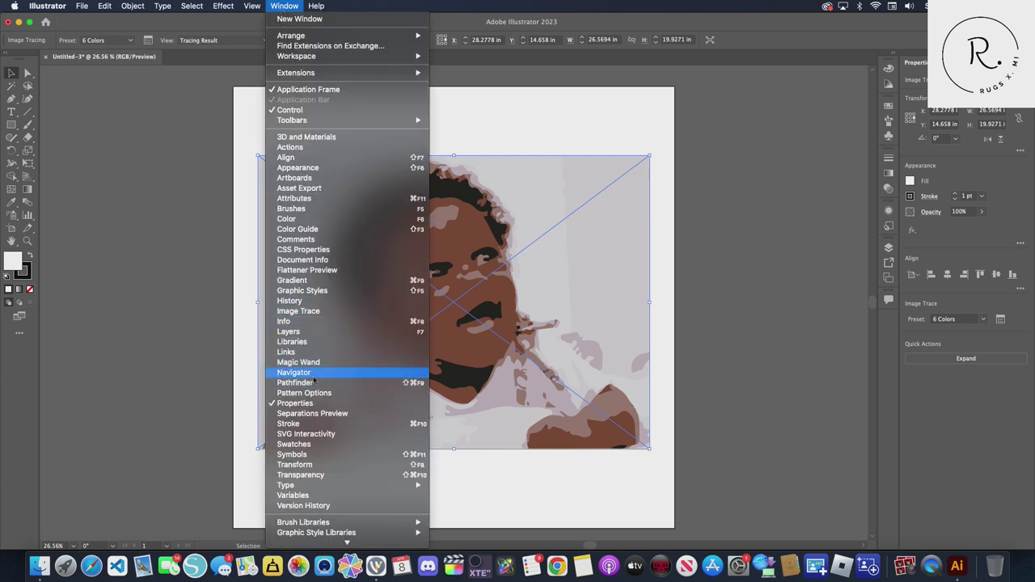
# Open the Image Trace panel and set the Palette to Full Tone
pyautogui.click(322, 312)
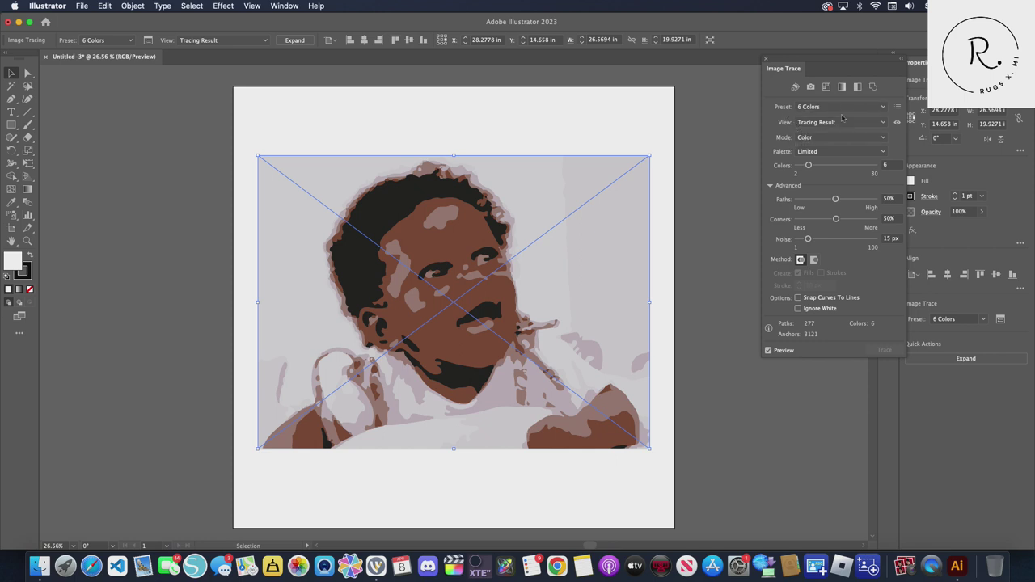
pyautogui.click(802, 154)
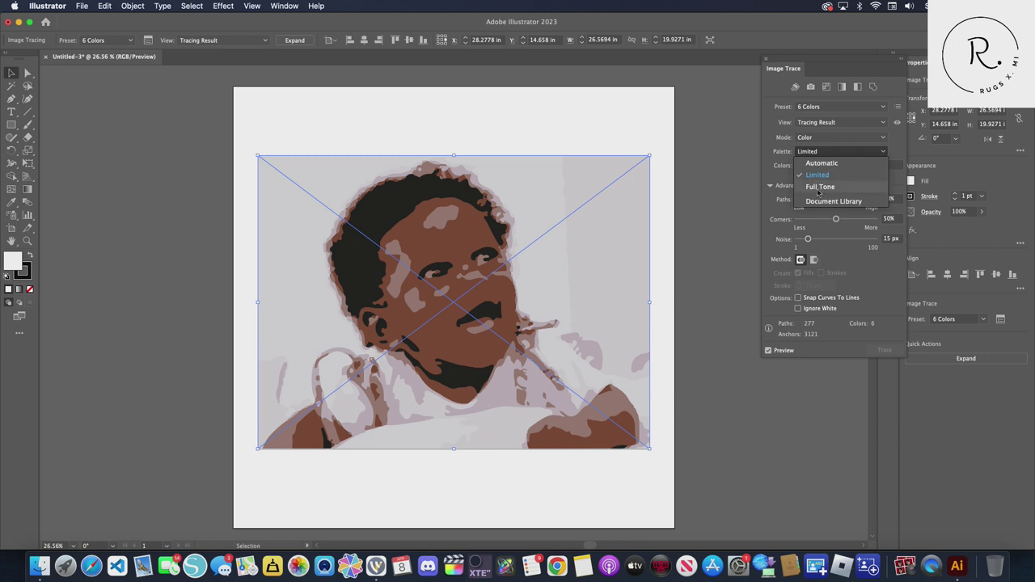
pyautogui.click(819, 187)
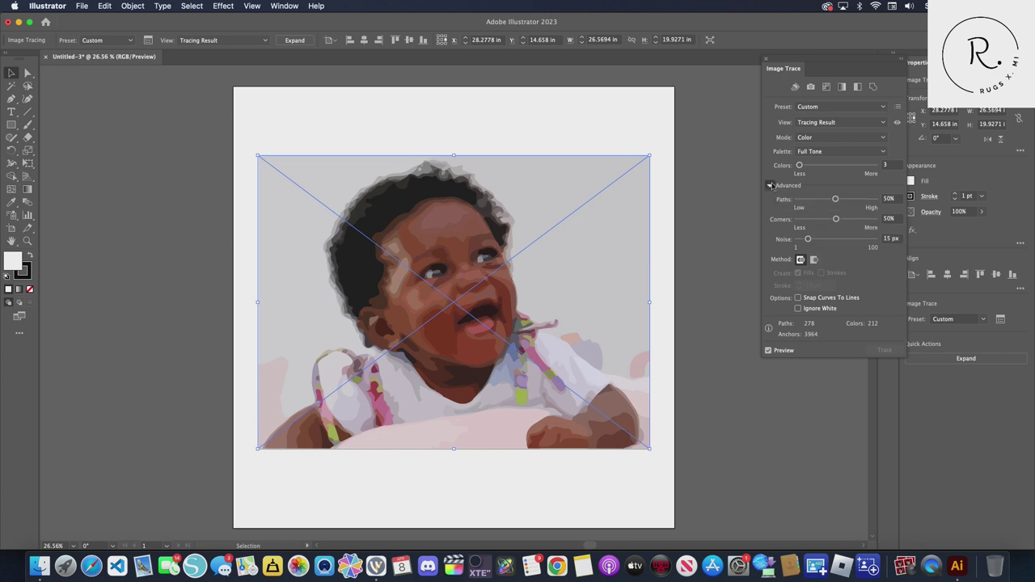
pyautogui.click(788, 185)
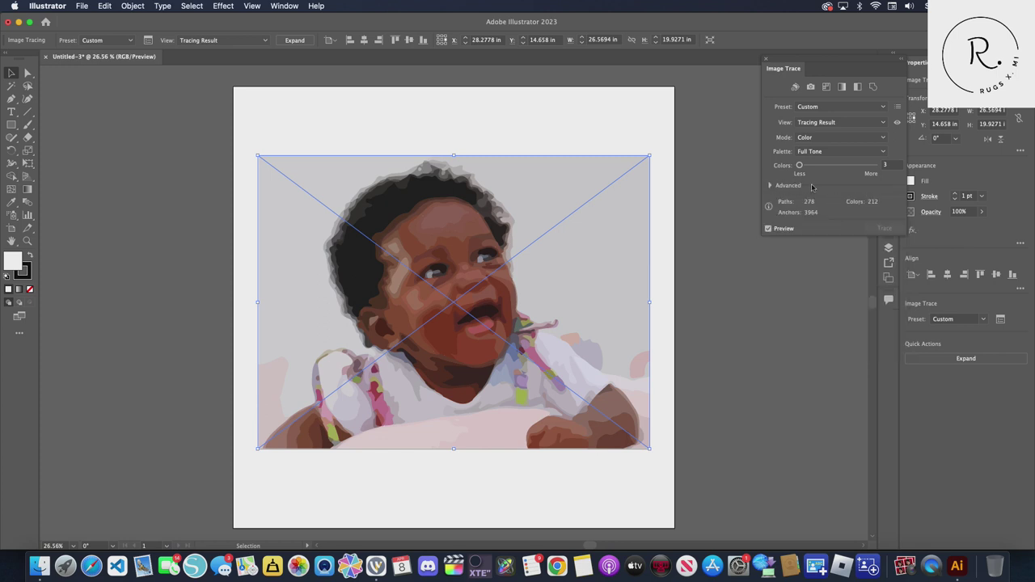
pyautogui.click(771, 186)
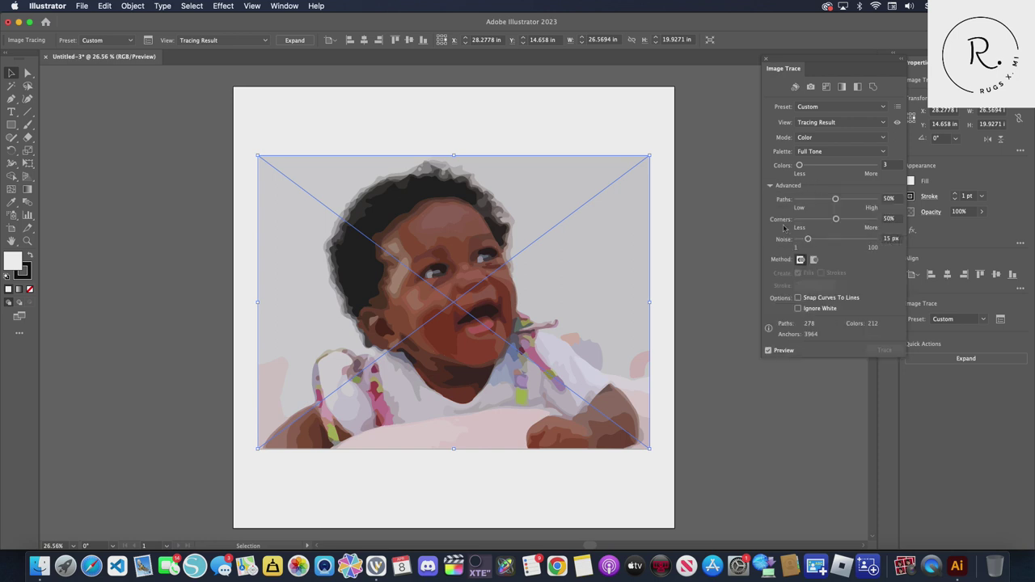
# Raise the trace's Paths to 88% and Corners to 74%
pyautogui.moveTo(836, 200); pyautogui.dragTo(852, 201)
pyautogui.moveTo(851, 200); pyautogui.dragTo(858, 200)
pyautogui.moveTo(858, 200); pyautogui.dragTo(864, 199)
pyautogui.moveTo(836, 219); pyautogui.dragTo(847, 219)
pyautogui.moveTo(848, 220); pyautogui.dragTo(856, 221)
# Zoom in on the traced face to check the detail
pyautogui.press('super+equal')
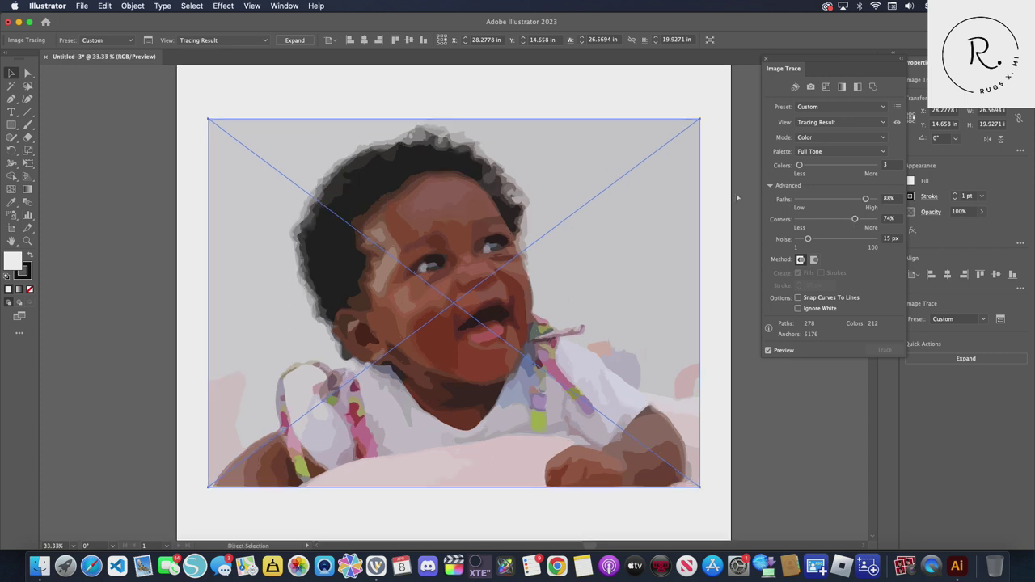
pyautogui.press('super+equal')
pyautogui.press('super+equal')
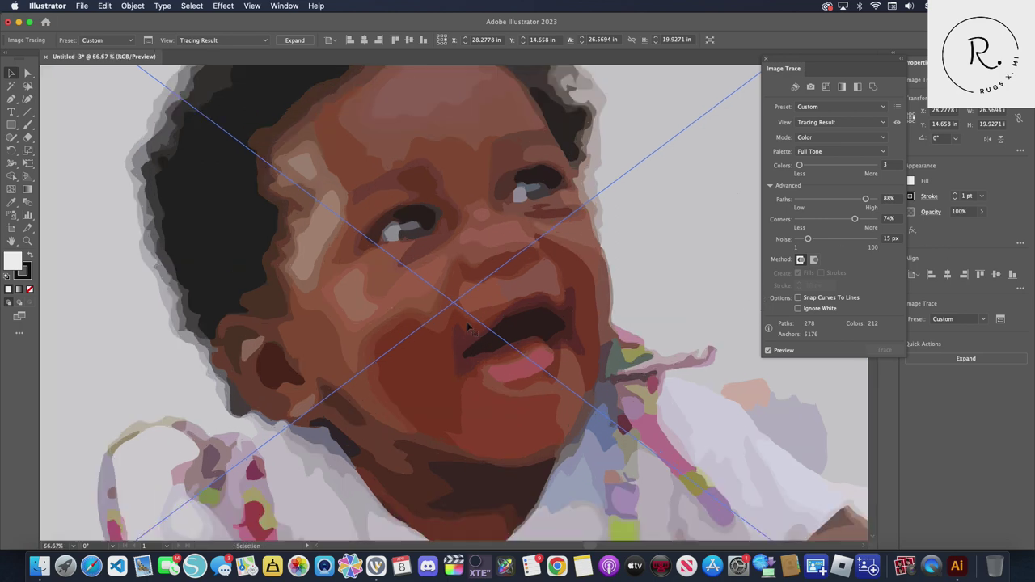
pyautogui.scroll(1, 469, 328)
pyautogui.scroll(2, 469, 326)
pyautogui.scroll(3, 466, 324)
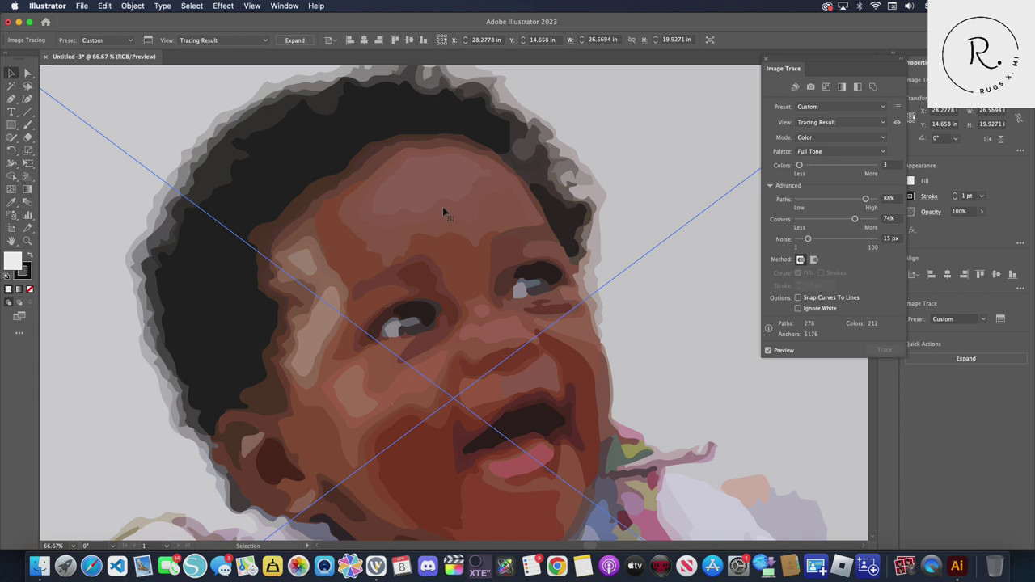
pyautogui.click(887, 165)
# Set the trace Colors to 2, then settle on 3, and drop Noise to 1 px
pyautogui.write('2')
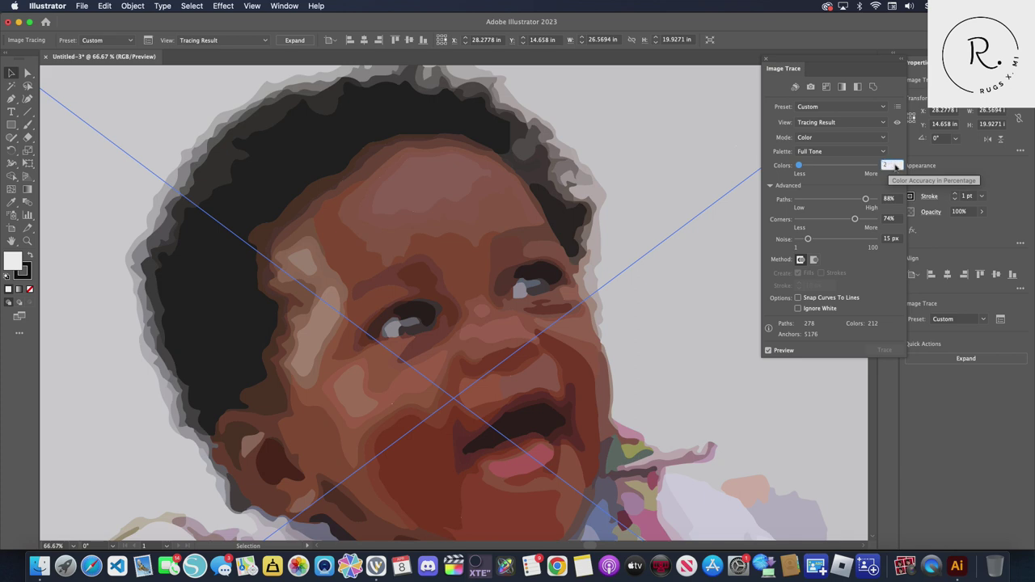
pyautogui.press('Return')
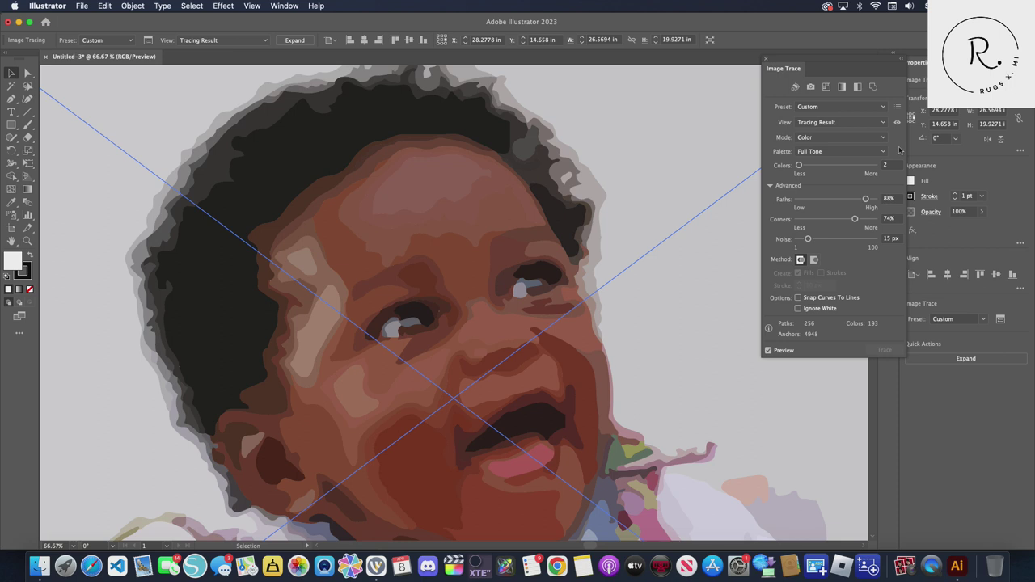
pyautogui.click(887, 165)
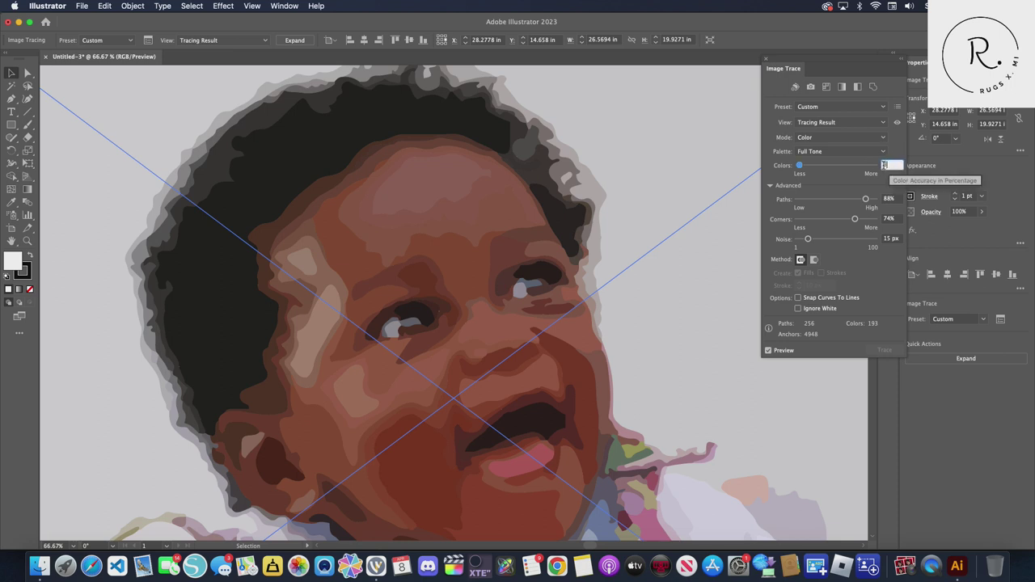
pyautogui.write('3')
pyautogui.press('Return')
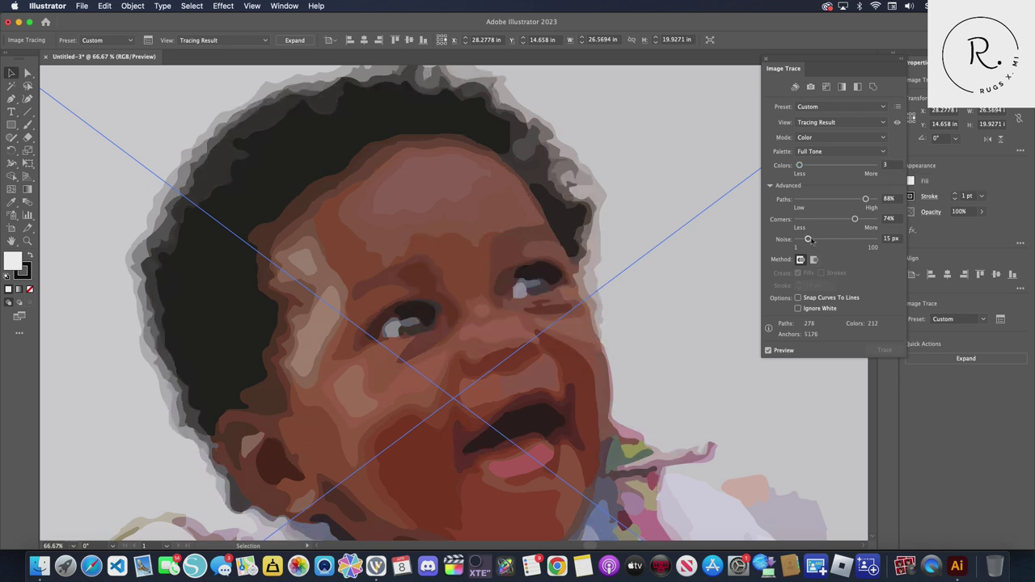
pyautogui.moveTo(807, 241); pyautogui.dragTo(796, 241)
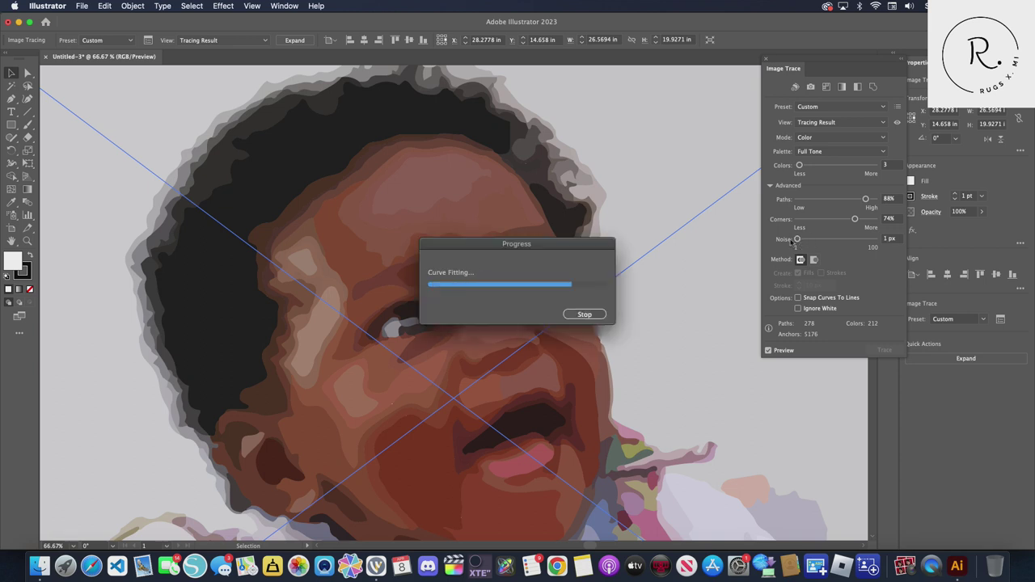
# Settle the trace Noise at 4 px and raise Corners to 88%
pyautogui.moveTo(796, 241); pyautogui.dragTo(827, 240)
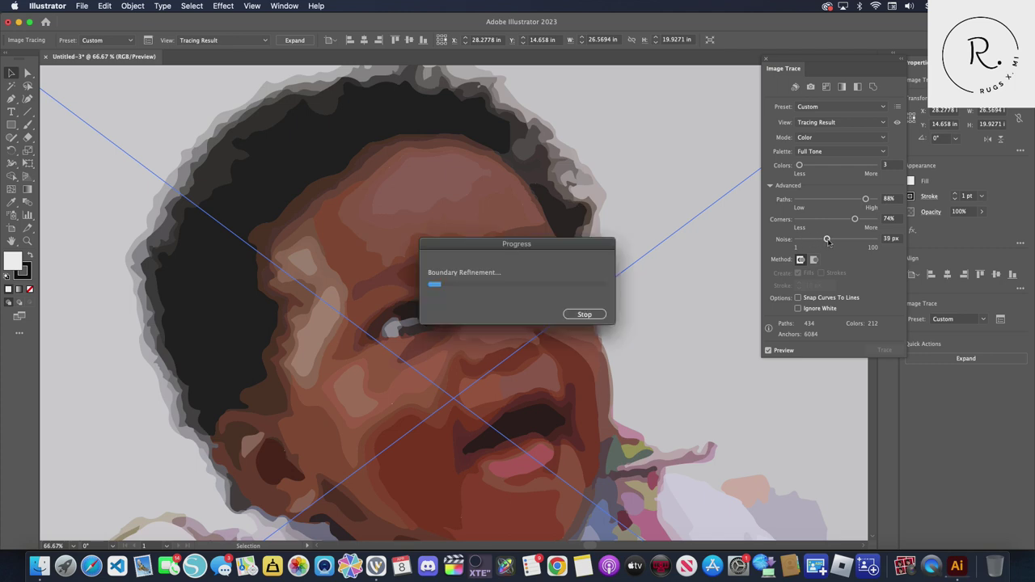
pyautogui.moveTo(827, 240); pyautogui.dragTo(839, 240)
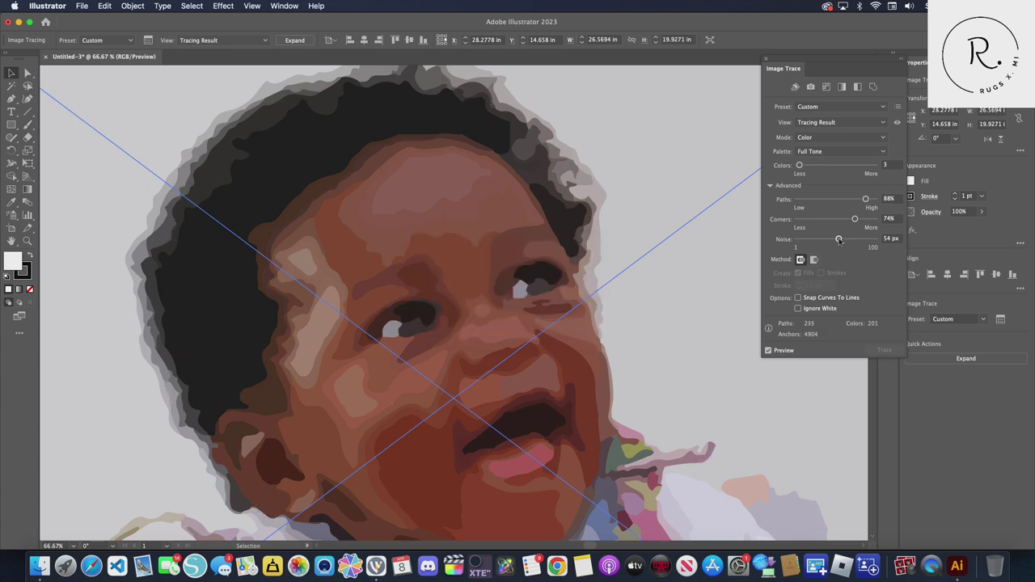
pyautogui.moveTo(840, 241); pyautogui.dragTo(882, 246)
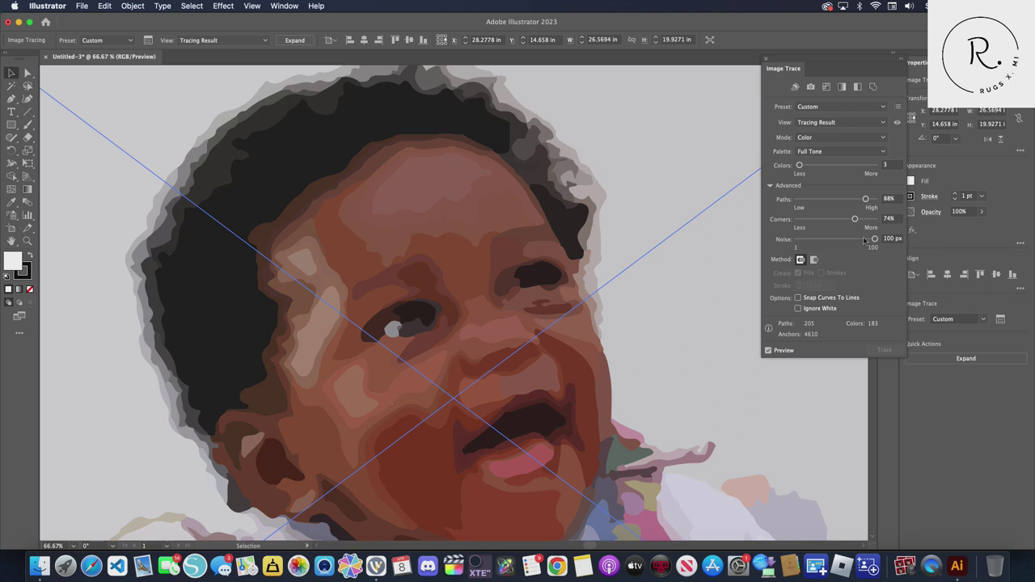
pyautogui.moveTo(875, 241); pyautogui.dragTo(809, 241)
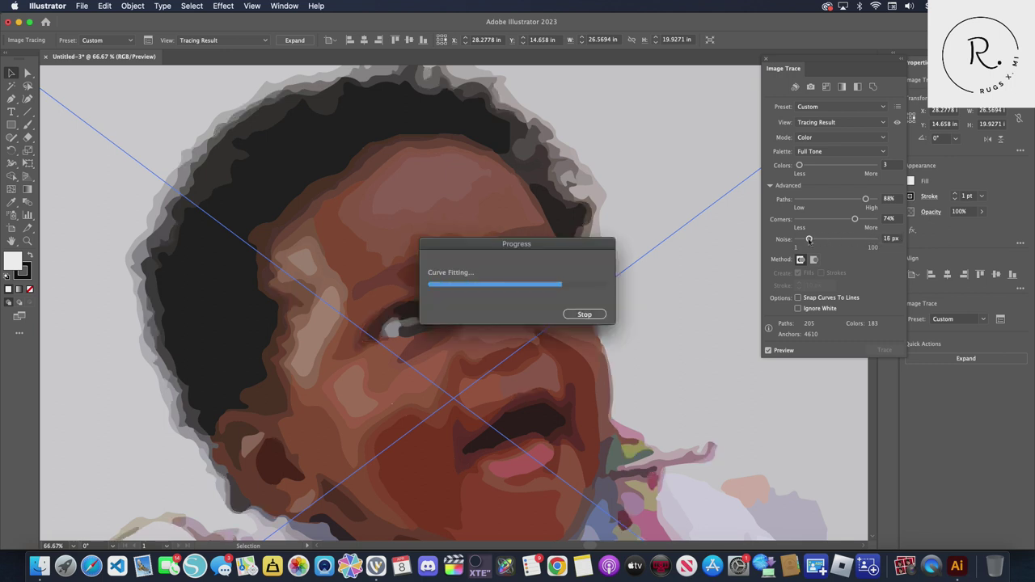
pyautogui.moveTo(809, 241); pyautogui.dragTo(799, 241)
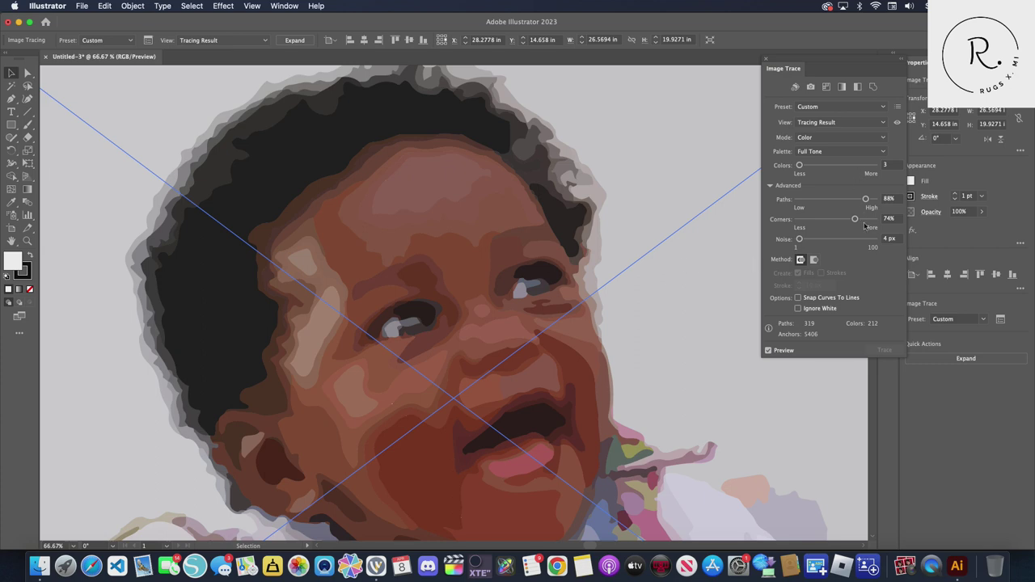
pyautogui.moveTo(854, 220); pyautogui.dragTo(866, 220)
# Zoom to 100% to inspect the trace detail, then reselect the traced image
pyautogui.press('super+1')
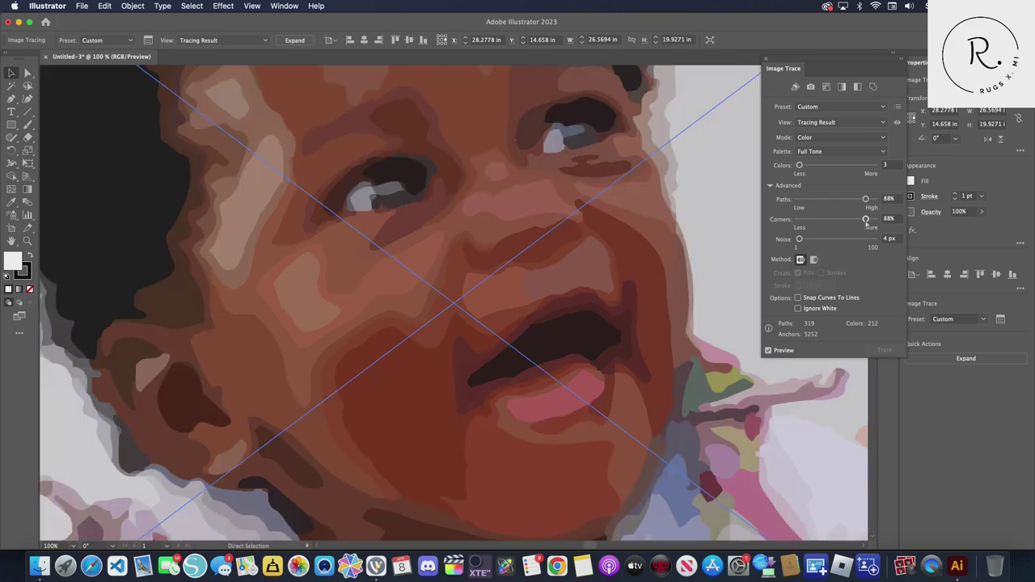
pyautogui.scroll(2, 502, 195)
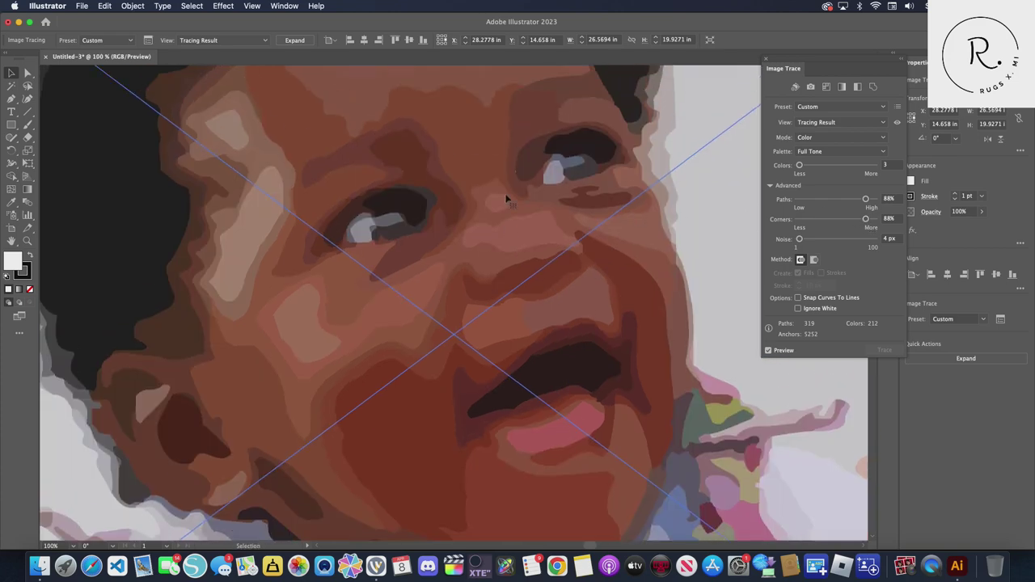
pyautogui.scroll(2, 509, 199)
pyautogui.scroll(3, 510, 200)
pyautogui.scroll(1, 509, 199)
pyautogui.scroll(-4, 509, 199)
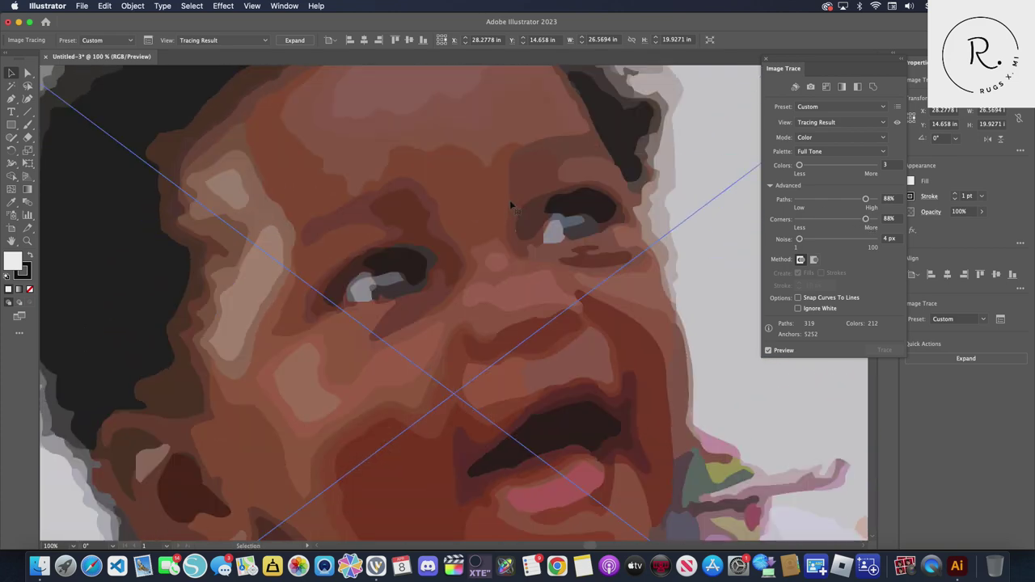
pyautogui.scroll(-3, 510, 200)
pyautogui.scroll(3, 512, 205)
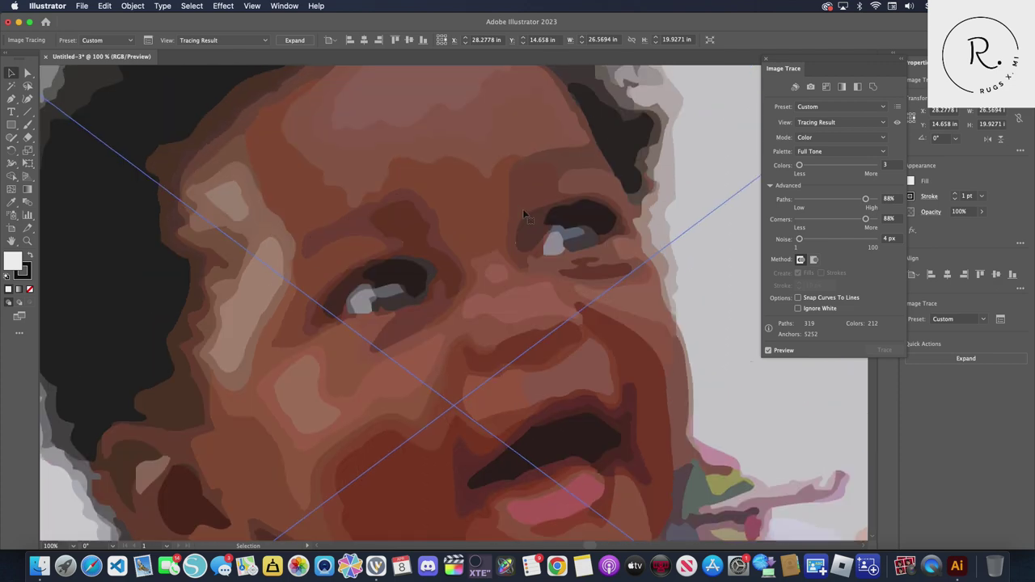
pyautogui.hotkey('ctrl', '-')
pyautogui.hotkey('ctrl', '-')
pyautogui.hotkey('ctrl', '-')
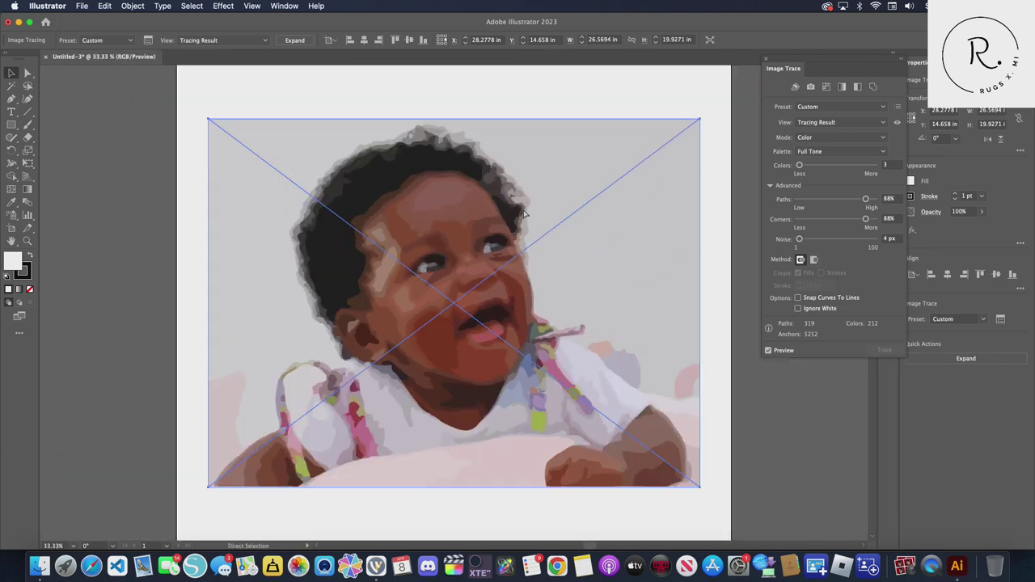
pyautogui.click(264, 101)
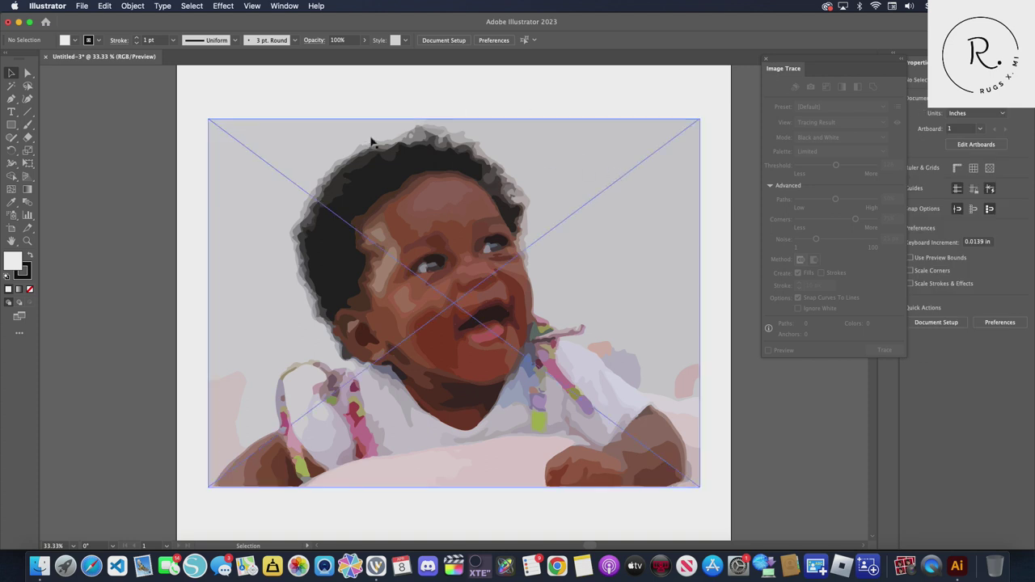
pyautogui.click(489, 150)
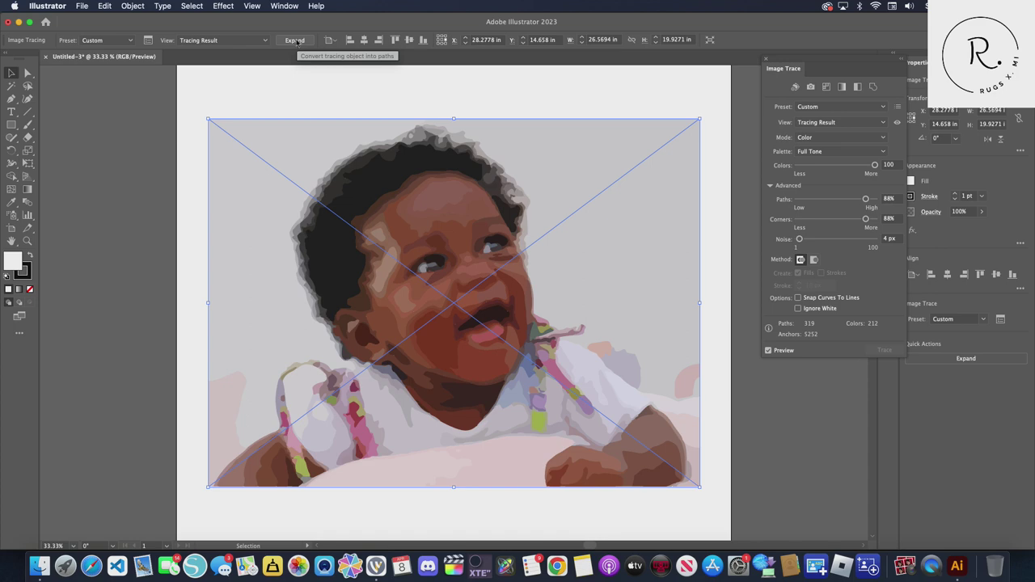
pyautogui.click(296, 42)
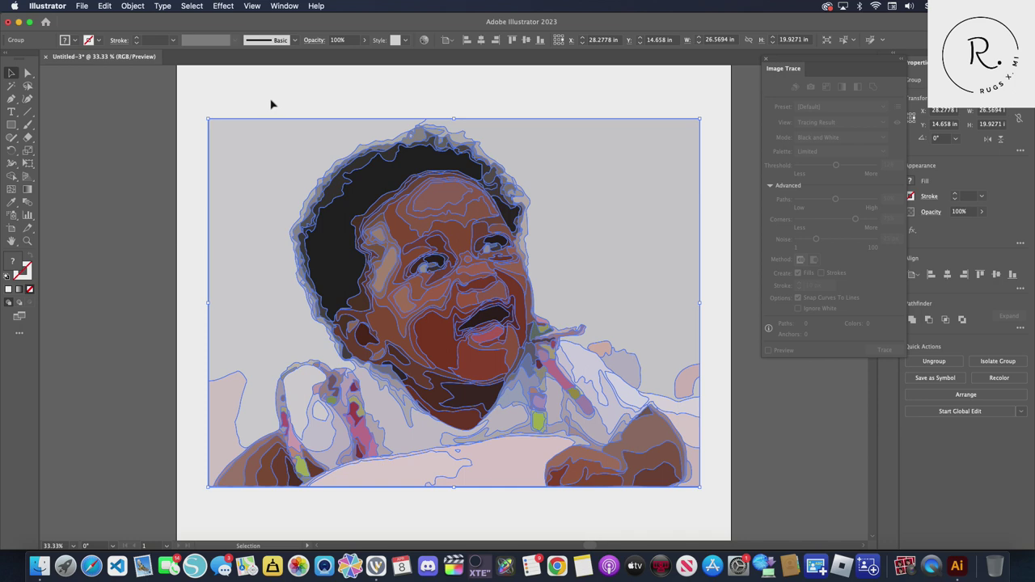
# Expand the trace into paths and direct-select the upper-left grey background shape
pyautogui.press('super+z')
pyautogui.press('super+shift+z')
pyautogui.click(28, 73)
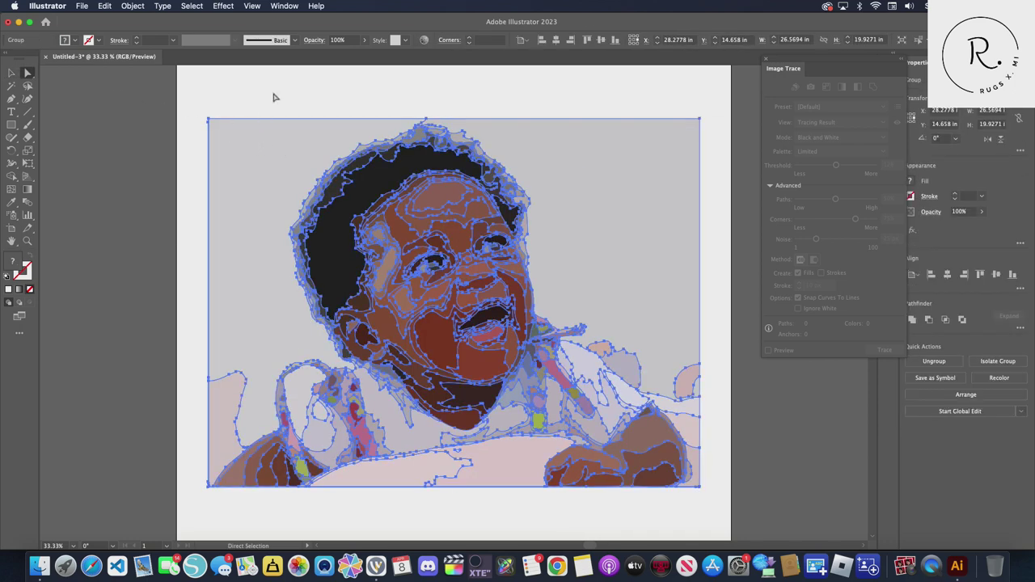
pyautogui.click(228, 89)
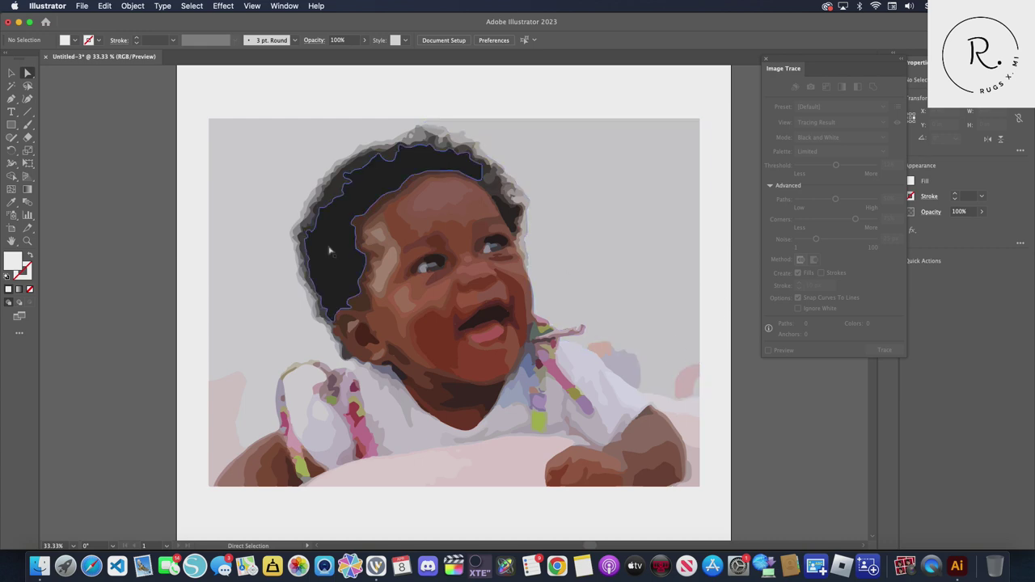
pyautogui.click(220, 182)
# Delete the upper-left, right, lower-left and beside-the-shirt grey background shapes
pyautogui.press('Delete')
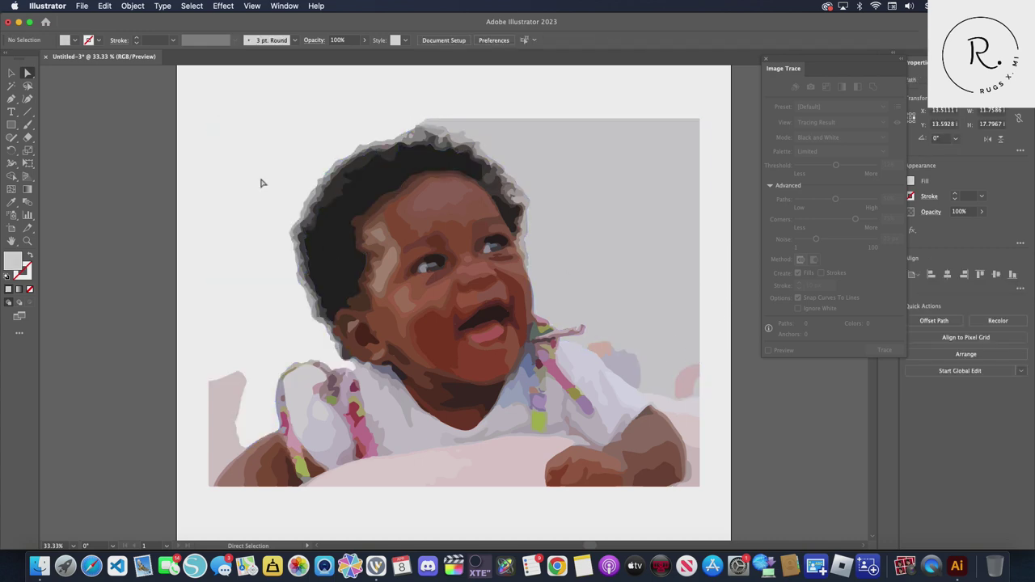
pyautogui.click(609, 173)
pyautogui.press('Delete')
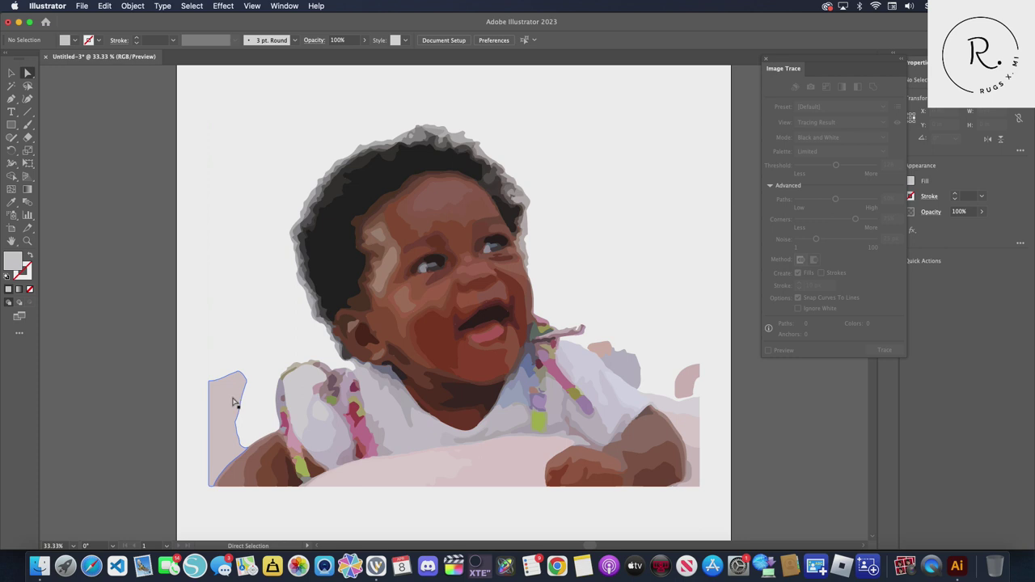
pyautogui.click(238, 404)
pyautogui.press('Delete')
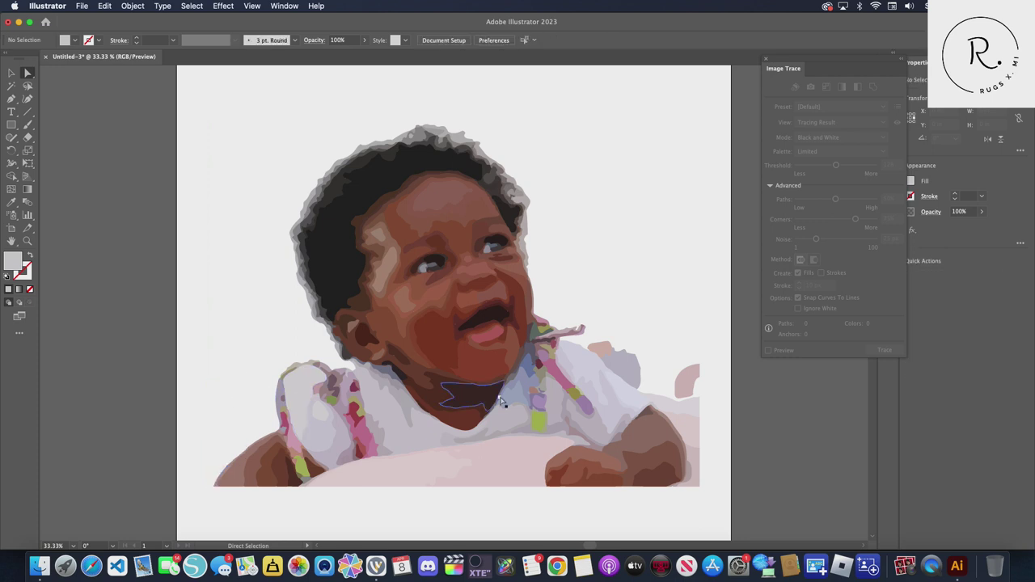
pyautogui.click(625, 357)
pyautogui.press('Delete')
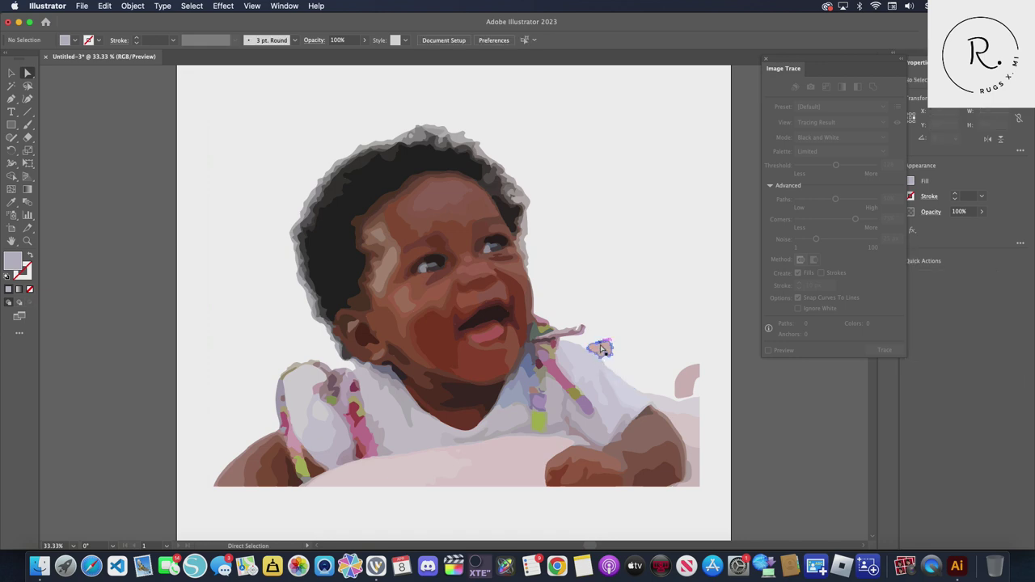
# Delete the small pink pieces near the shoulder and at the right edge
pyautogui.click(599, 349)
pyautogui.click(644, 332)
pyautogui.click(605, 352)
pyautogui.press('Delete')
pyautogui.click(694, 378)
pyautogui.press('Delete')
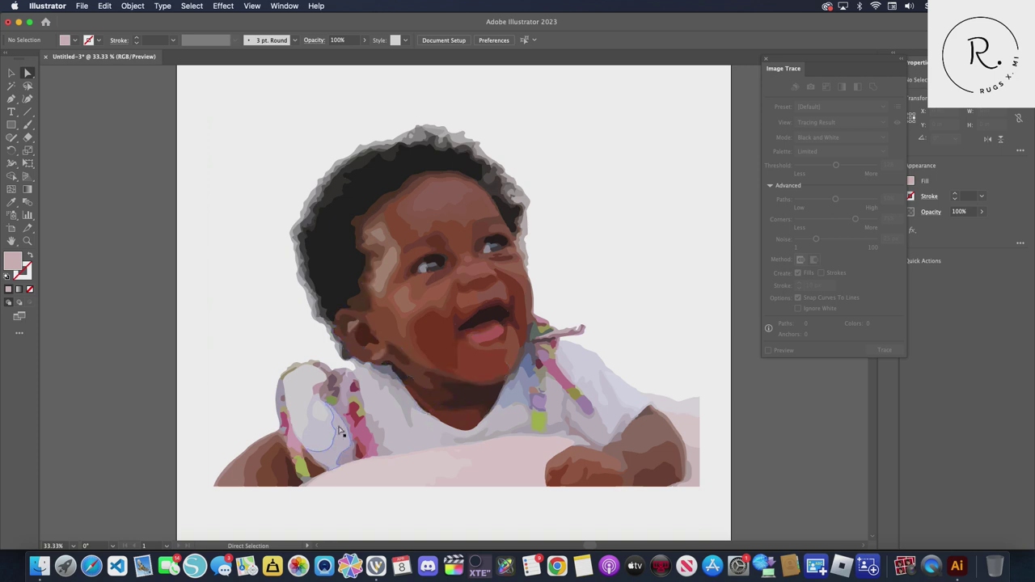
# Zoom in on the face to 100%, then back out to 50% to check the cleanup
pyautogui.press('v')
pyautogui.press('a')
pyautogui.press('v')
pyautogui.press('super+1')
pyautogui.press('a')
pyautogui.press('v')
pyautogui.press('super+minus')
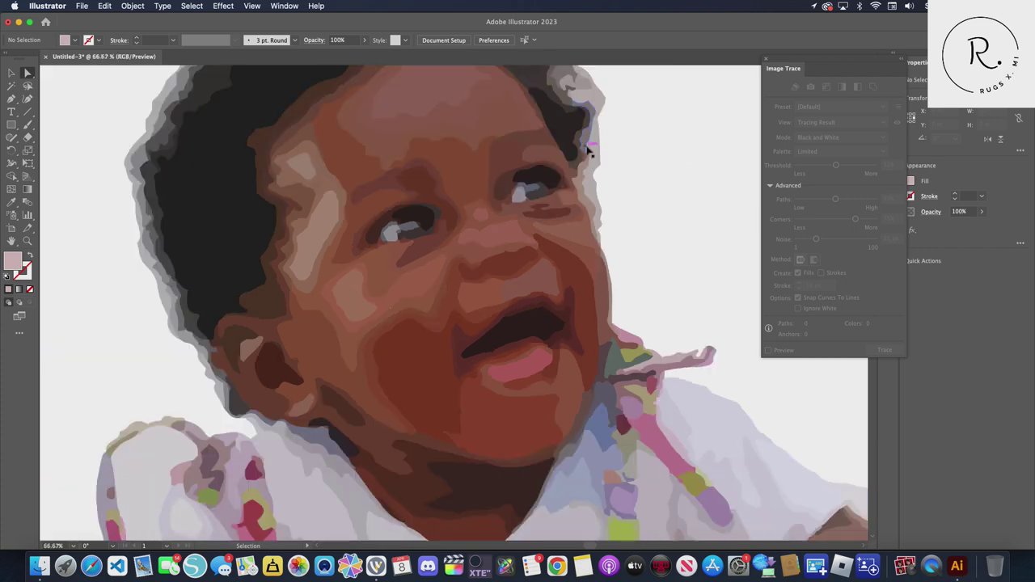
pyautogui.press('super+minus')
pyautogui.press('a')
pyautogui.scroll(3, 587, 151)
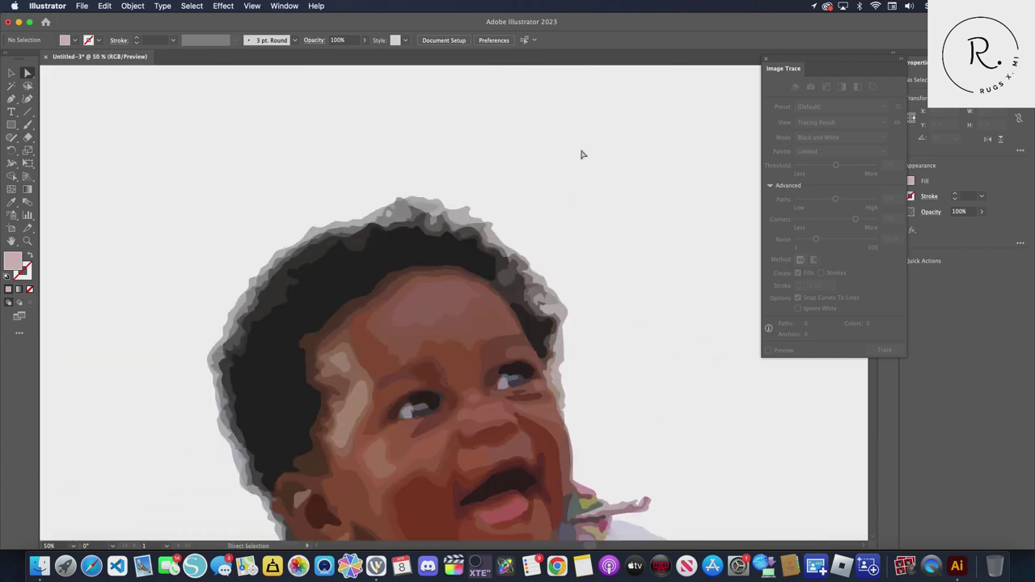
# At 100% zoom, delete five stray light-grey shapes along the top of the hair
pyautogui.press('v')
pyautogui.press('super+plus')
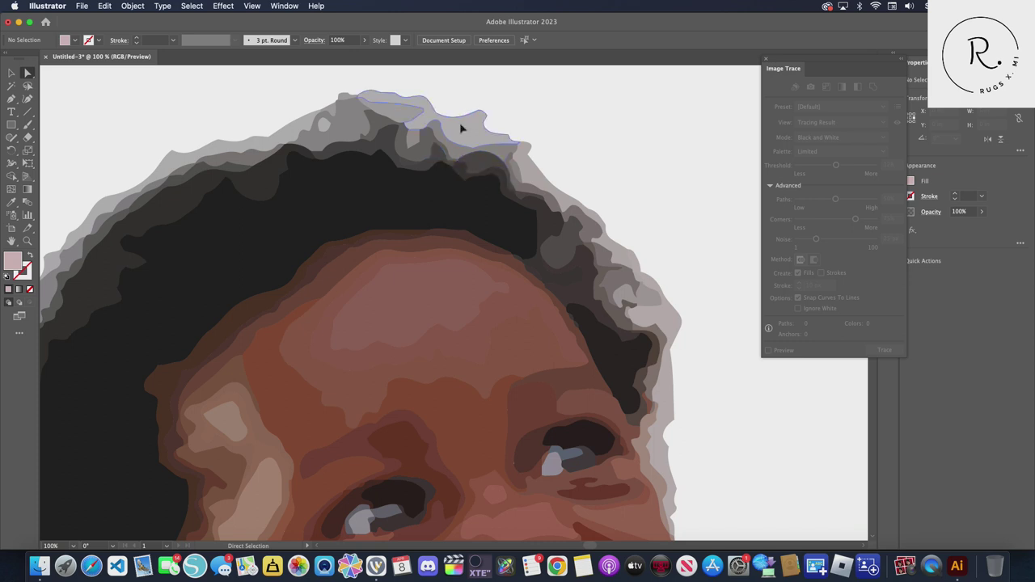
pyautogui.click(463, 129)
pyautogui.press('Delete')
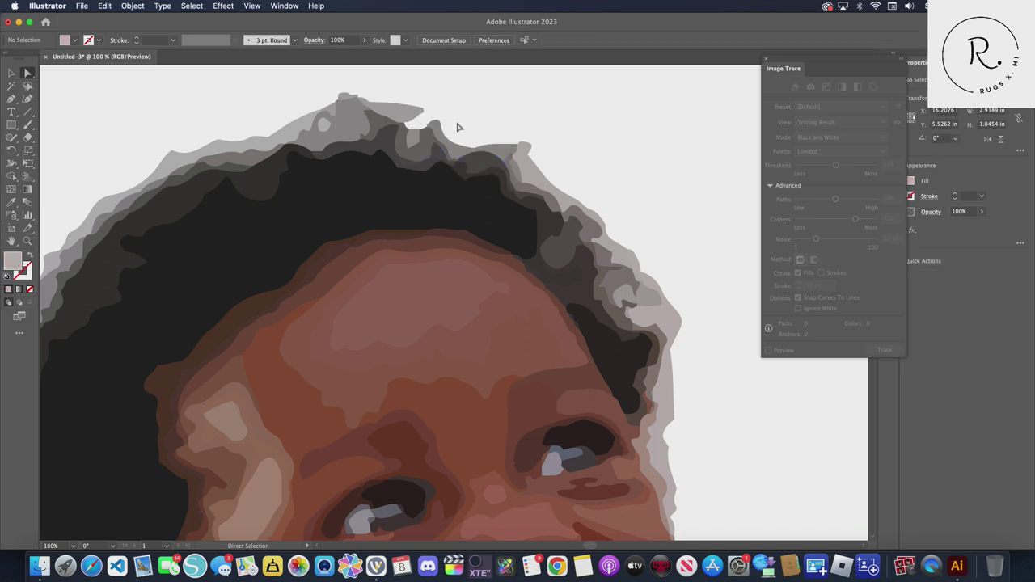
pyautogui.click(408, 117)
pyautogui.press('Delete')
pyautogui.click(441, 136)
pyautogui.press('Delete')
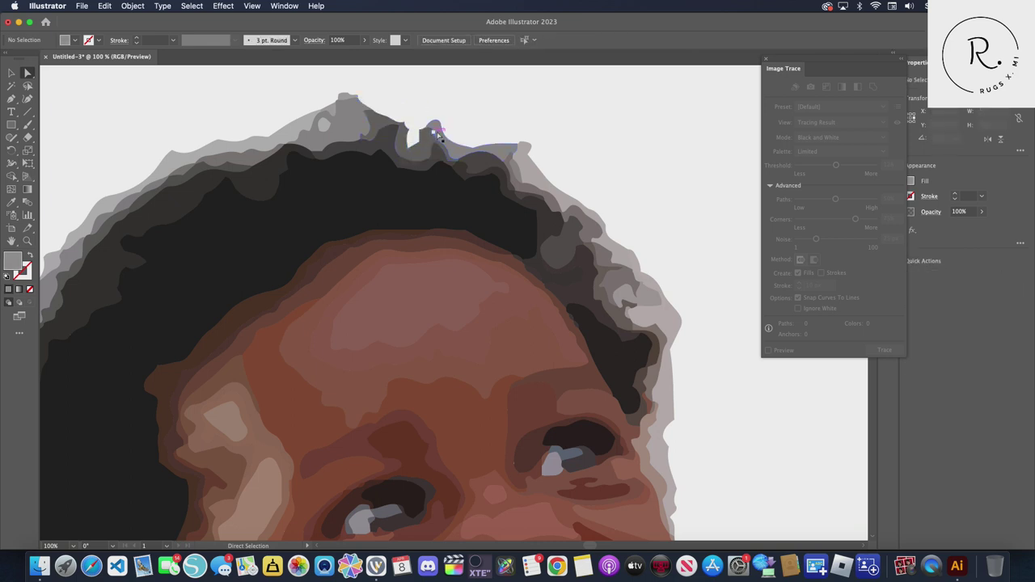
pyautogui.click(429, 132)
pyautogui.press('Delete')
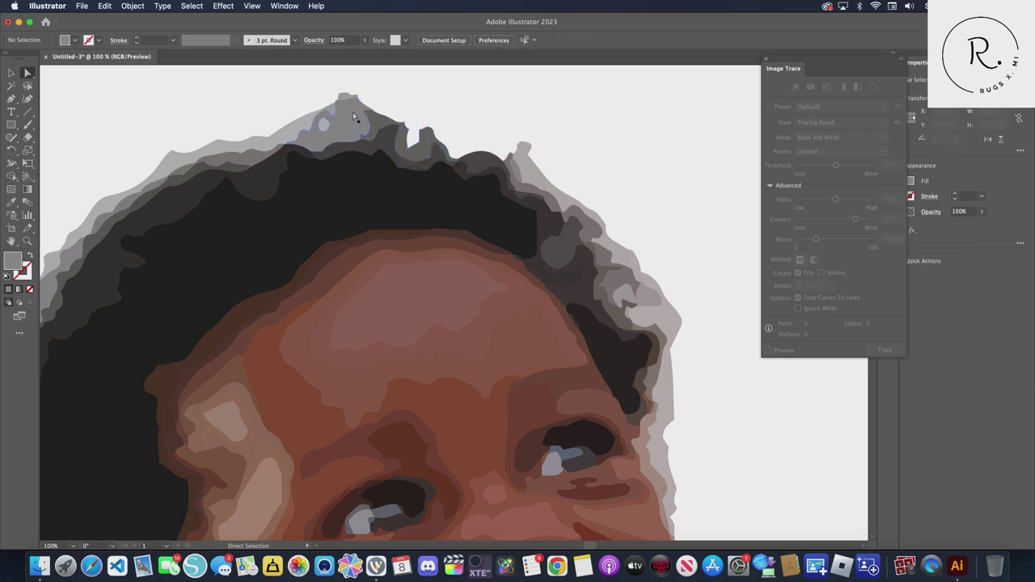
pyautogui.click(346, 107)
pyautogui.press('Delete')
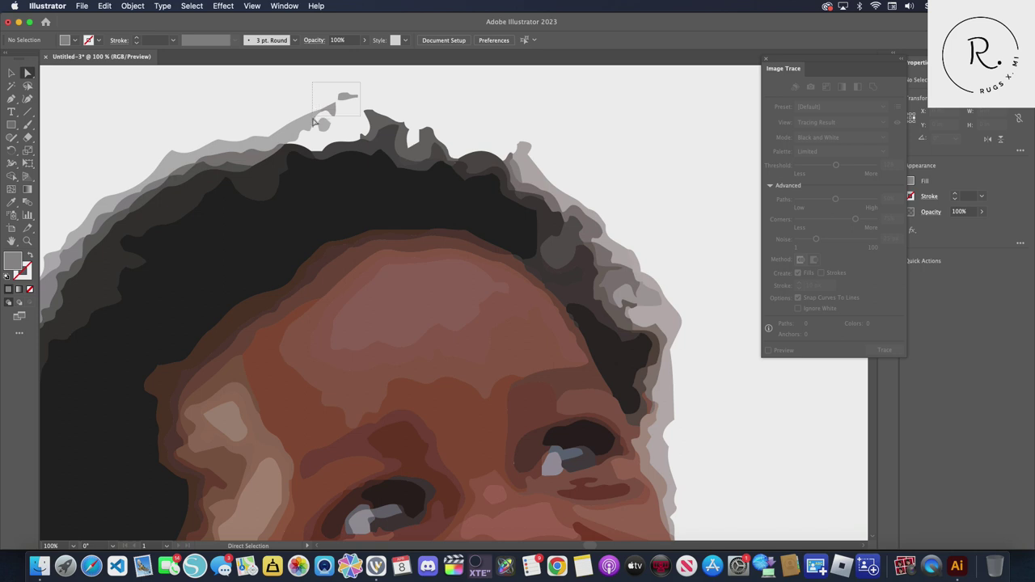
# Delete the small leftover pieces above the hair and the light-grey hair-edge pieces further right
pyautogui.moveTo(316, 120); pyautogui.dragTo(311, 123)
pyautogui.press('Delete')
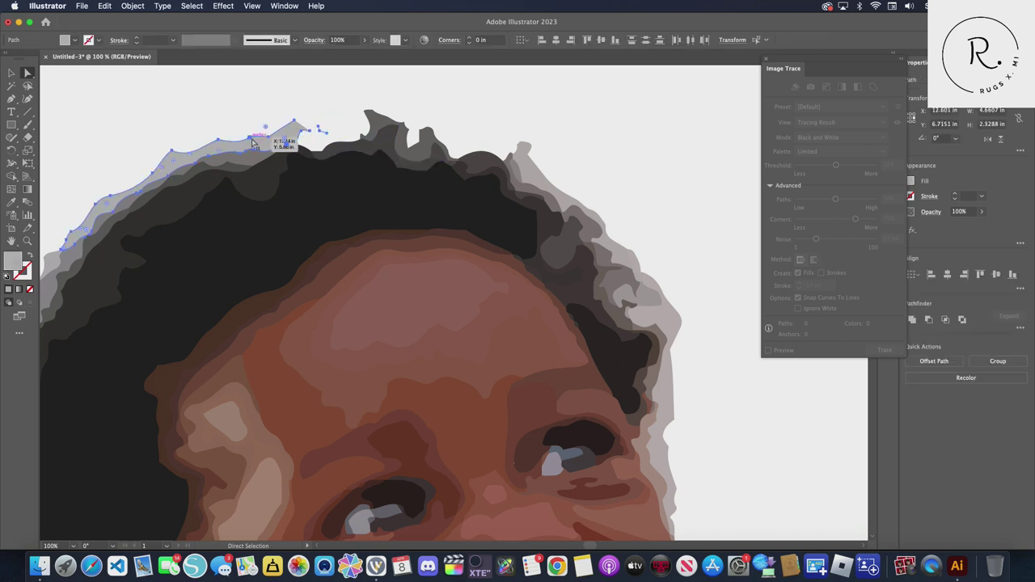
pyautogui.press('Delete')
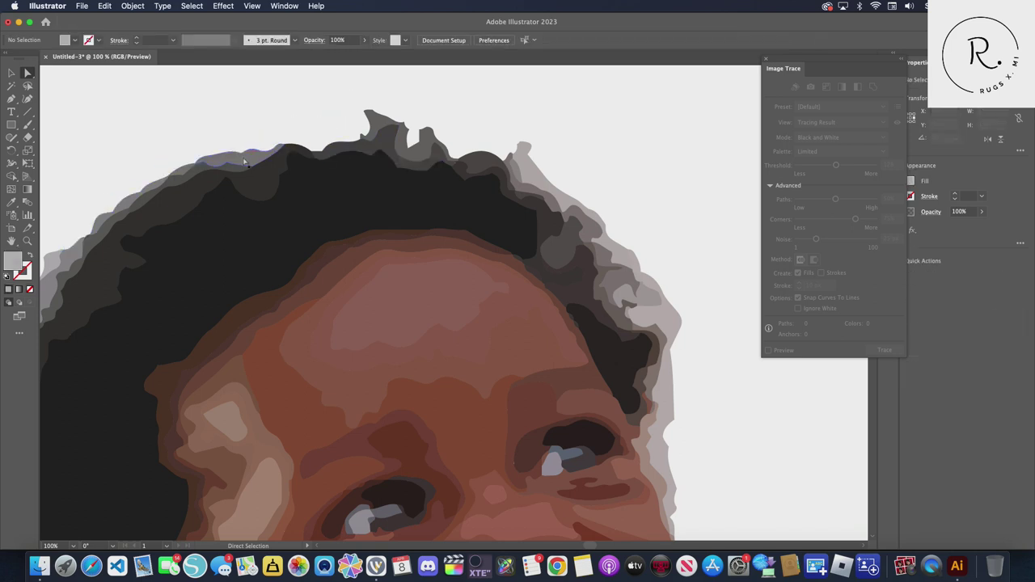
pyautogui.click(245, 162)
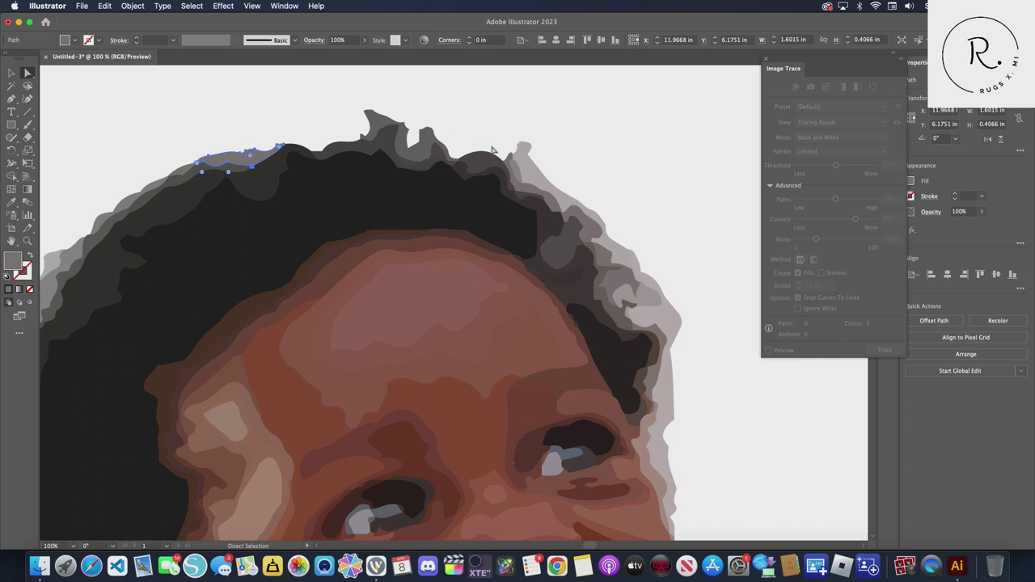
pyautogui.click(520, 165)
pyautogui.press('Delete')
pyautogui.click(514, 170)
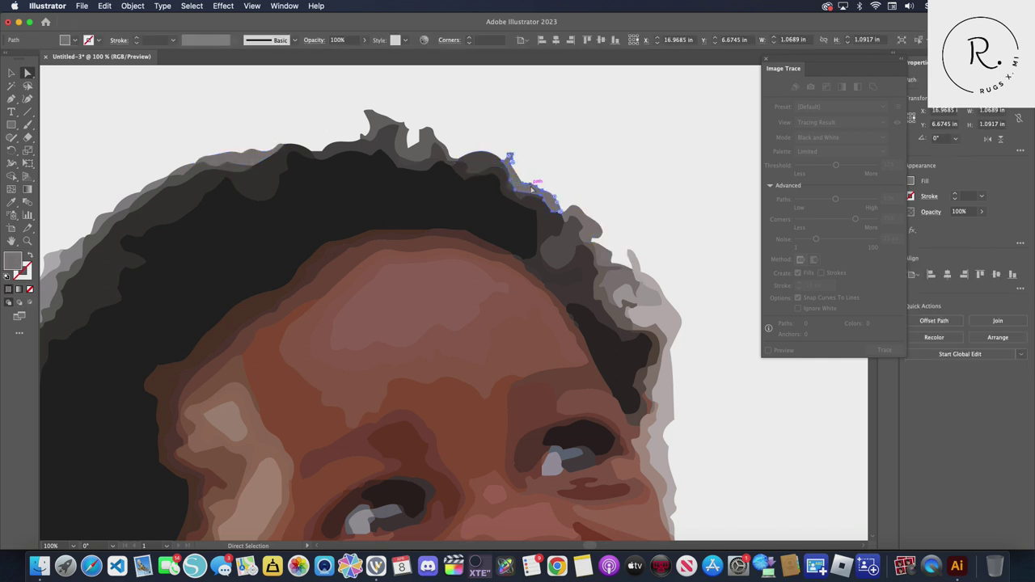
pyautogui.press('Delete')
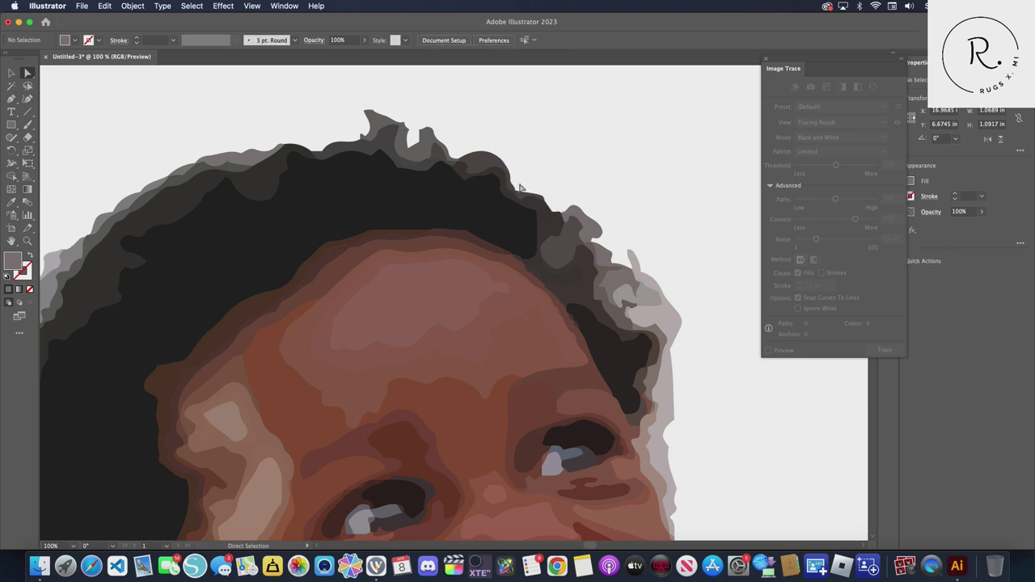
# Remove small hair pieces on the right, restoring one dark piece deleted by mistake
pyautogui.click(593, 230)
pyautogui.press('Delete')
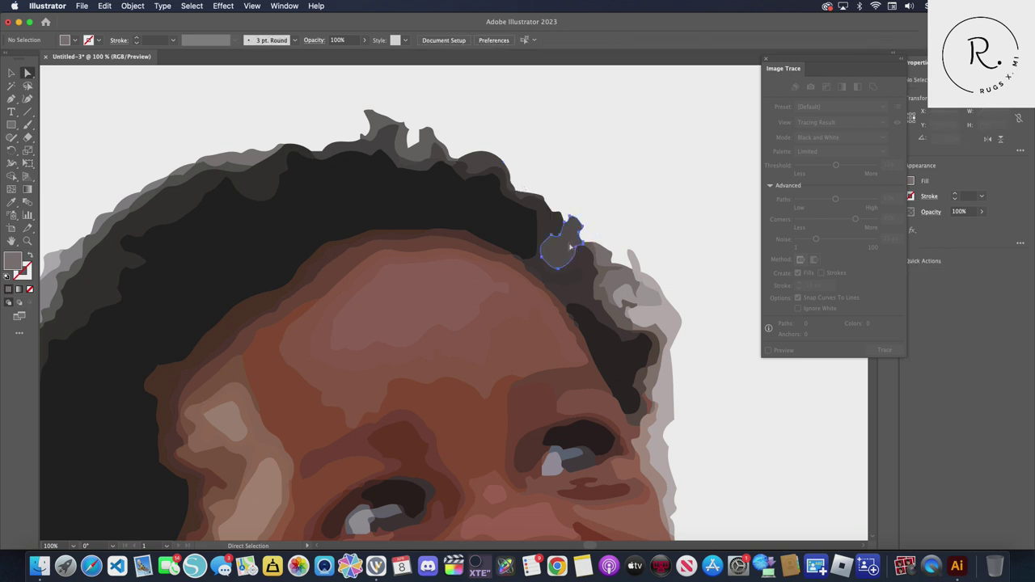
pyautogui.click(600, 250)
pyautogui.press('Delete')
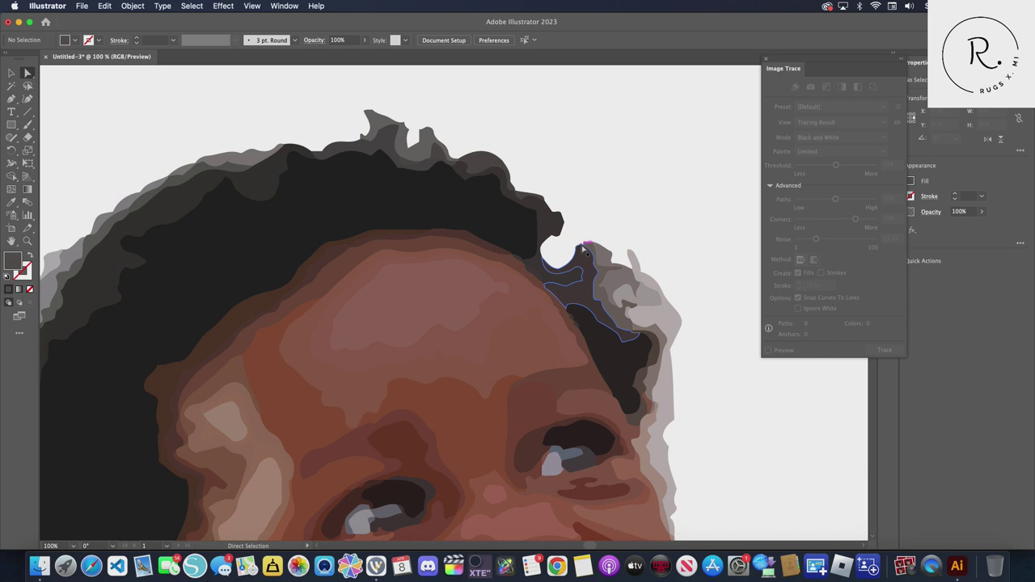
pyautogui.hotkey('ctrl', 'z')
pyautogui.click(608, 254)
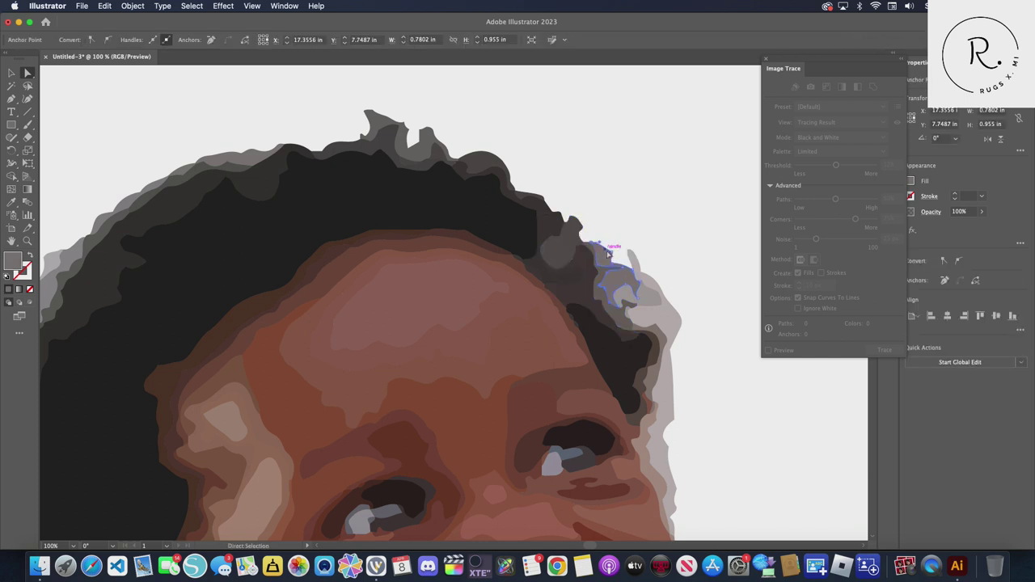
pyautogui.click(619, 260)
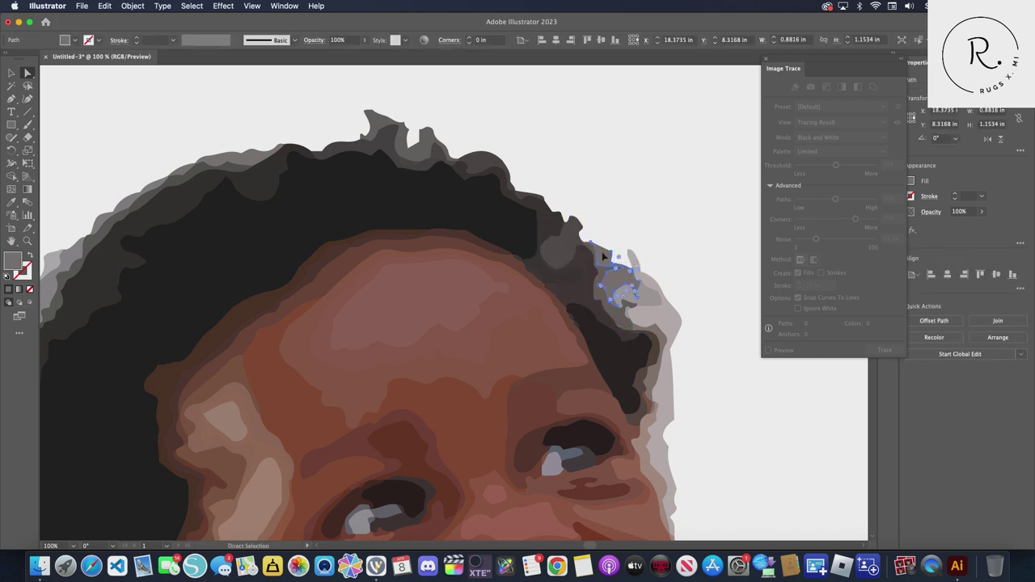
pyautogui.press('Delete')
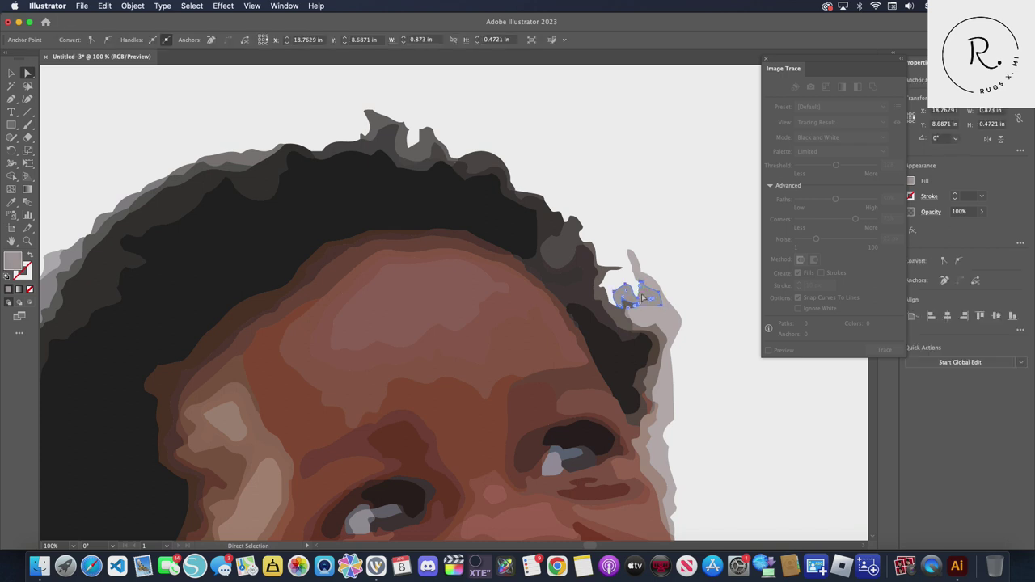
# Delete the long light-grey hair outline on the right and its leftover fragment
pyautogui.click(635, 266)
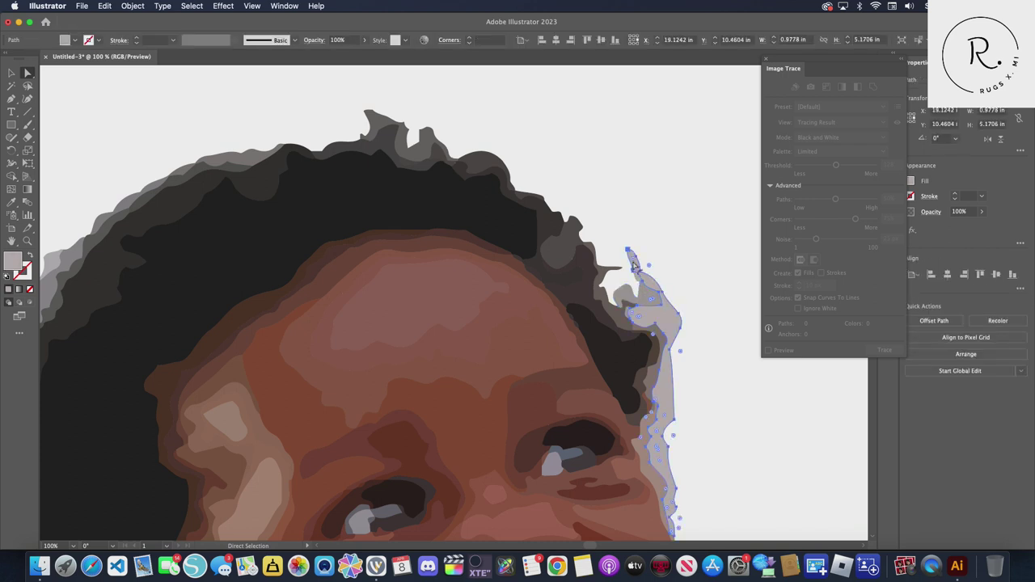
pyautogui.press('Delete')
pyautogui.click(643, 297)
pyautogui.press('Delete')
pyautogui.click(639, 277)
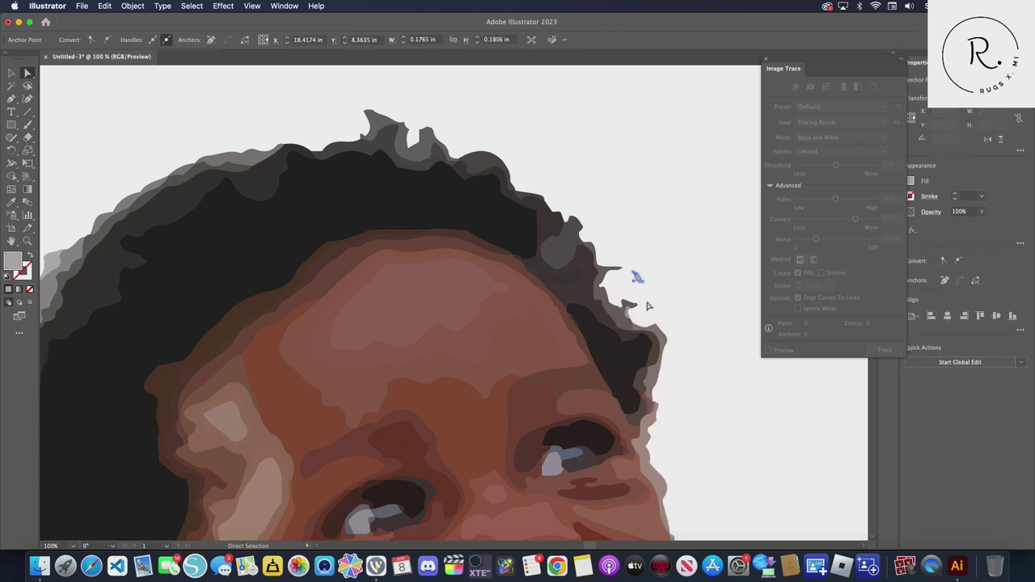
pyautogui.scroll(-2, 668, 433)
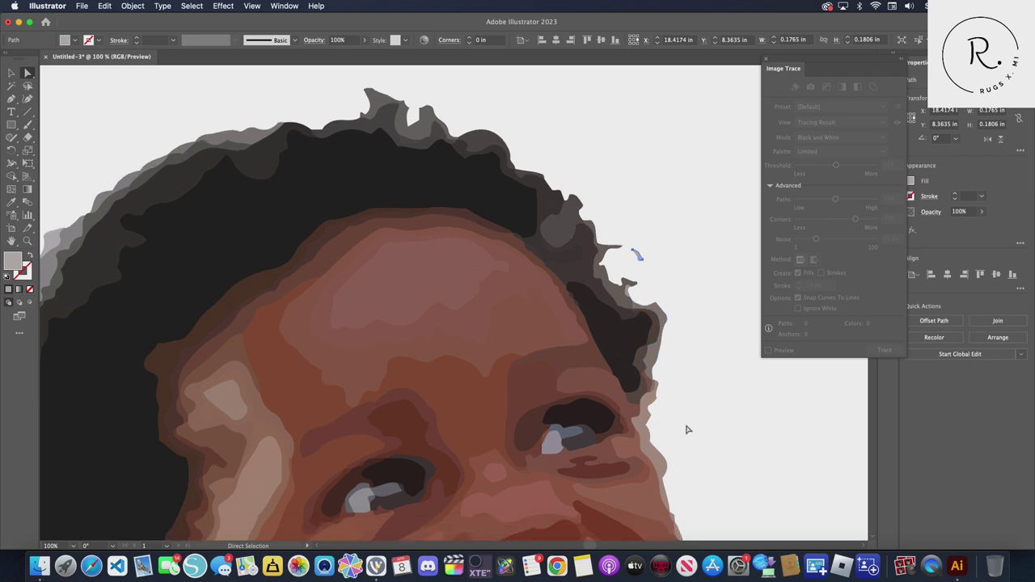
pyautogui.scroll(-2, 687, 427)
pyautogui.click(649, 394)
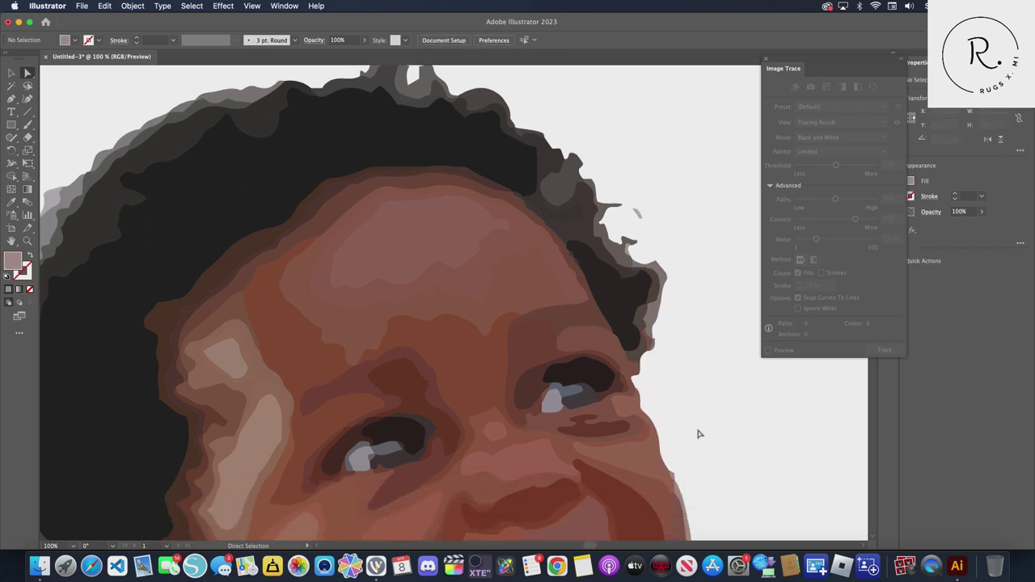
# Inspect the paths along the cheek edge and right hair edge without deleting them
pyautogui.scroll(-2, 697, 429)
pyautogui.scroll(-2, 697, 426)
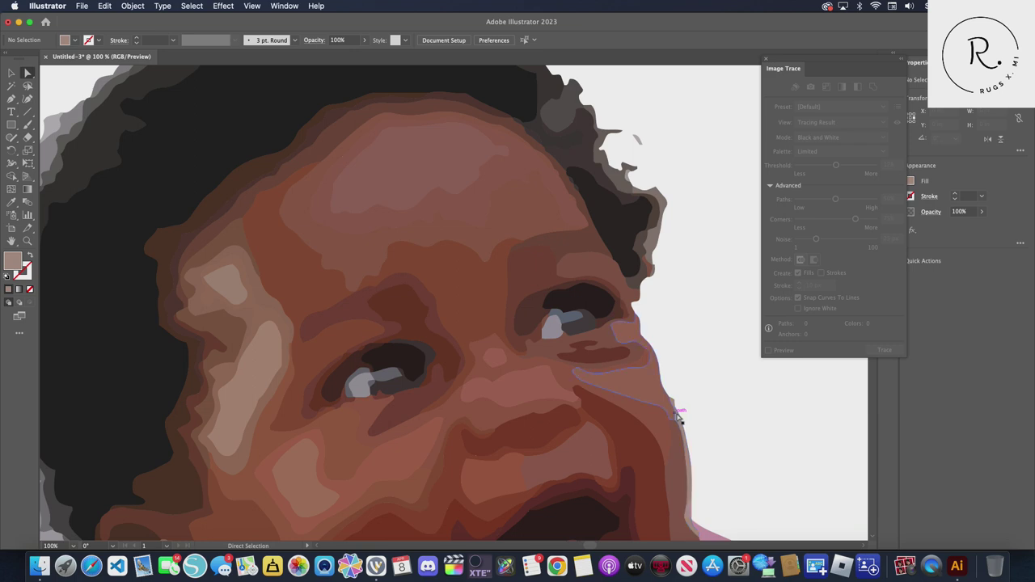
pyautogui.click(678, 410)
pyautogui.click(675, 401)
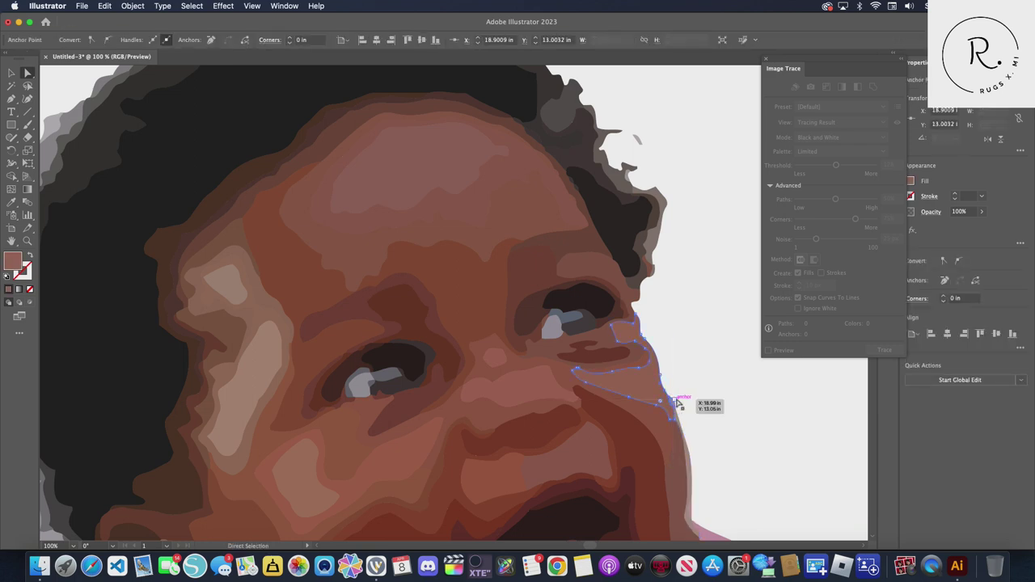
pyautogui.click(674, 402)
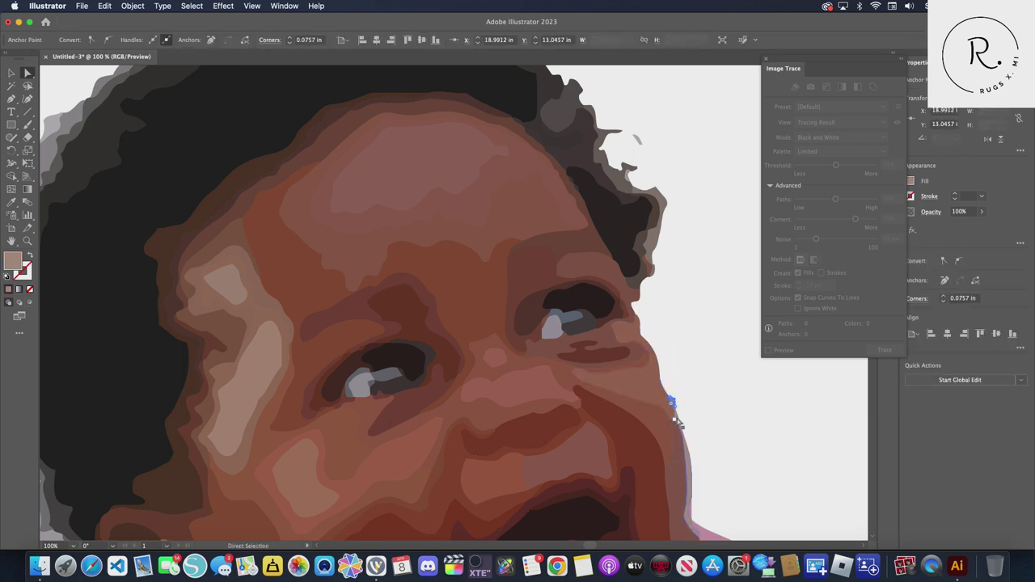
pyautogui.click(681, 422)
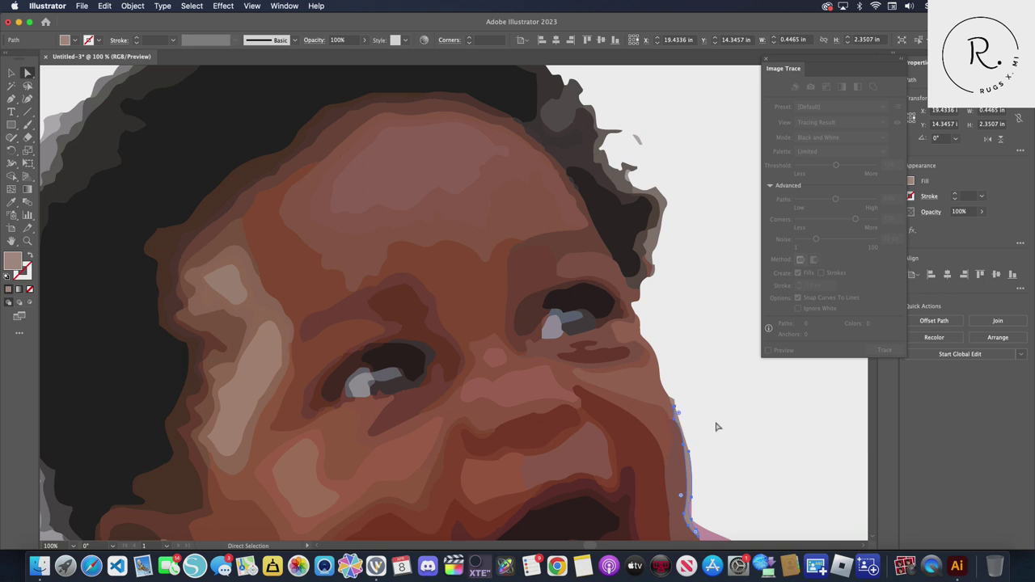
pyautogui.click(716, 427)
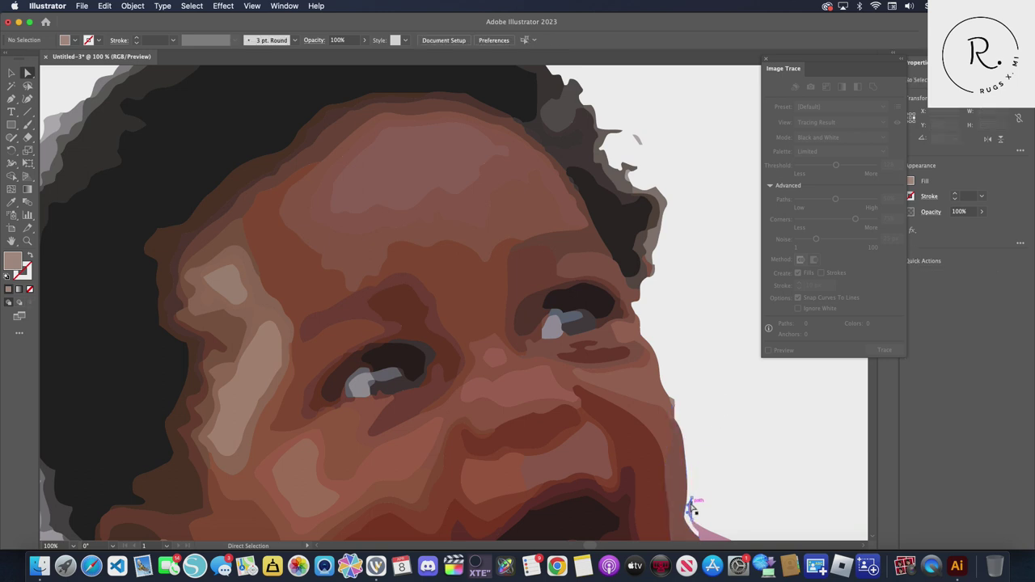
pyautogui.click(693, 508)
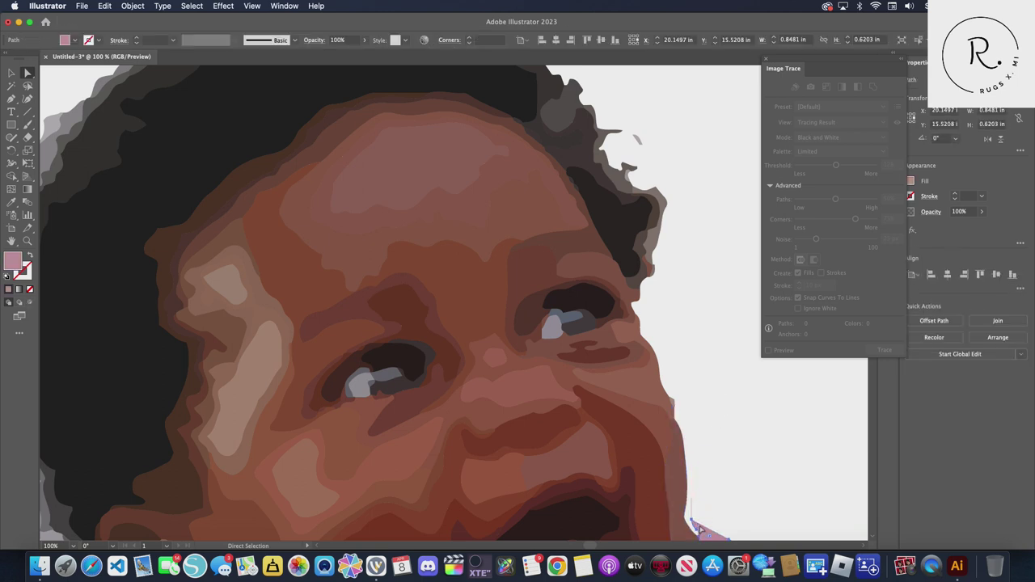
pyautogui.click(656, 249)
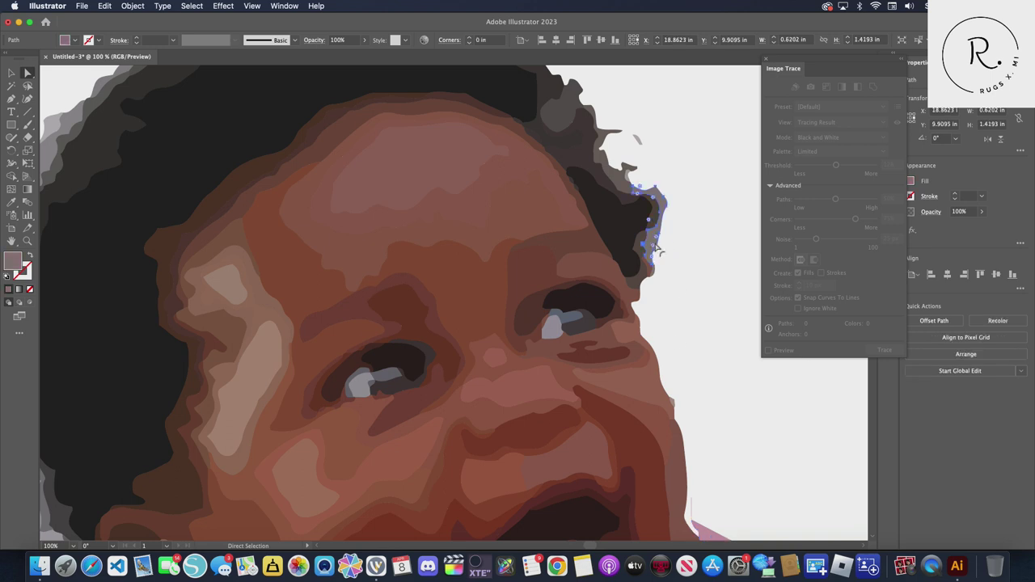
pyautogui.click(658, 249)
pyautogui.scroll(-2, 655, 242)
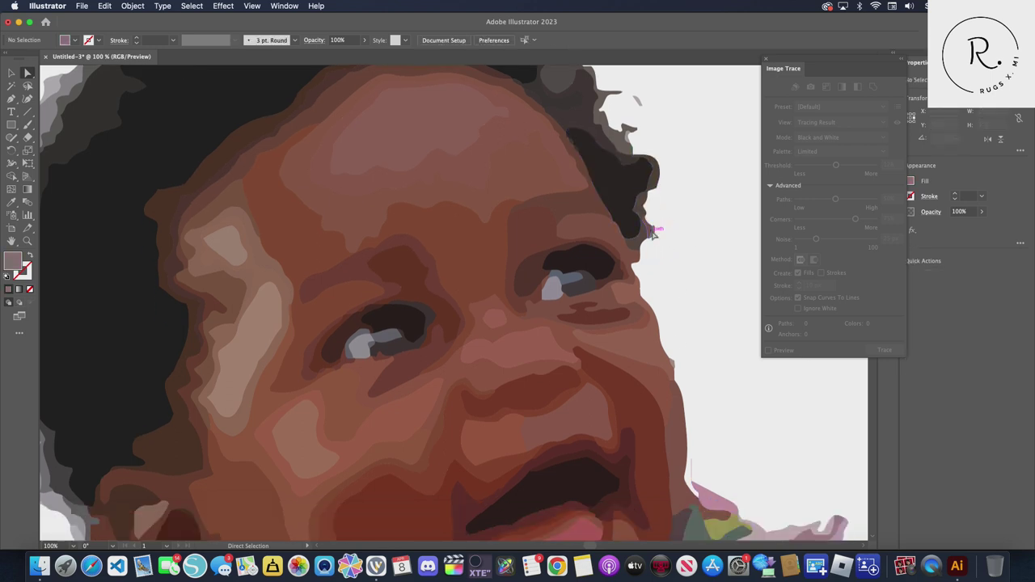
pyautogui.scroll(3, 655, 243)
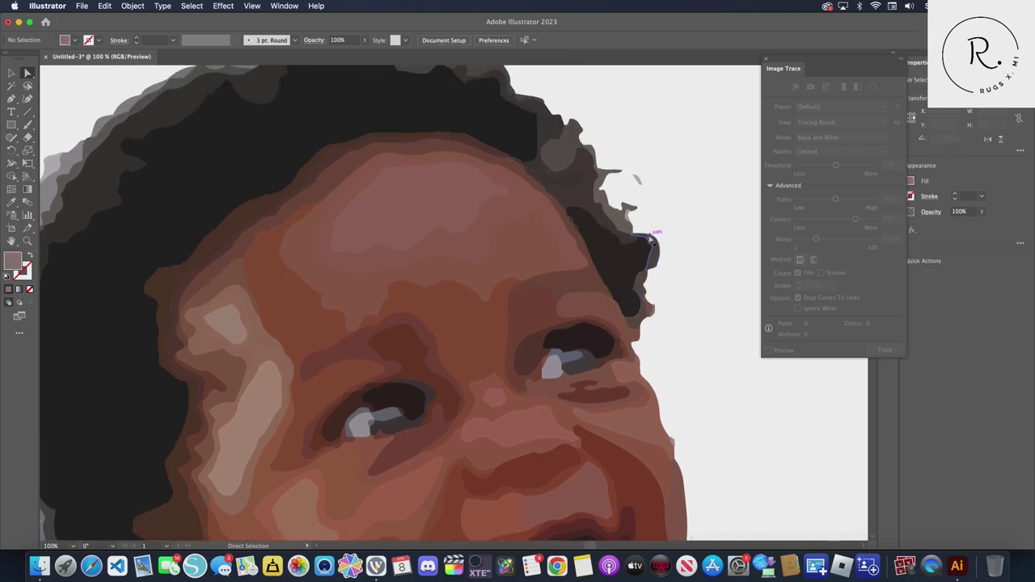
# Examine the hair-edge pieces and outer hair-outline paths near the top, then deselect
pyautogui.click(637, 178)
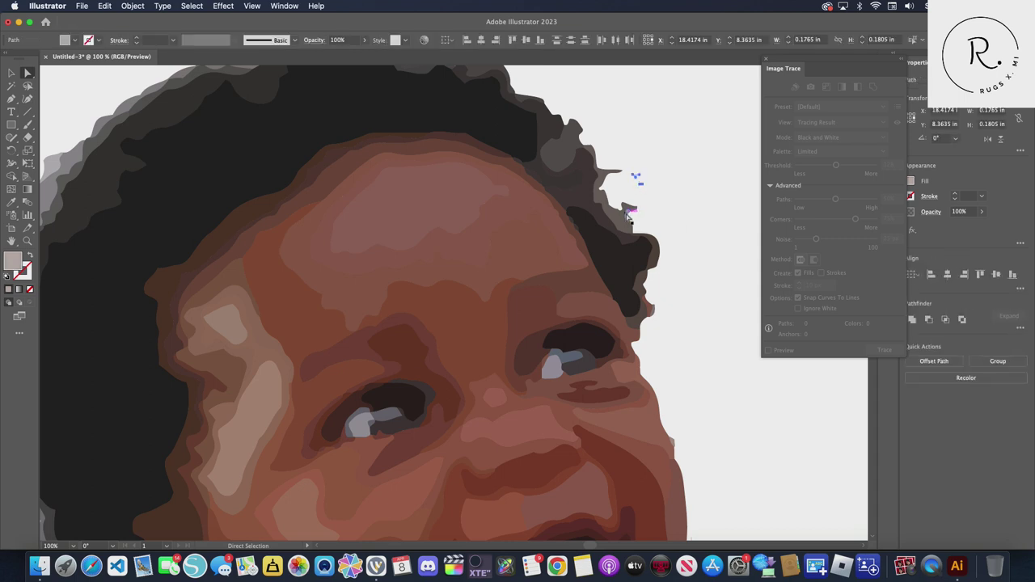
pyautogui.click(634, 215)
pyautogui.click(634, 217)
pyautogui.scroll(2, 571, 233)
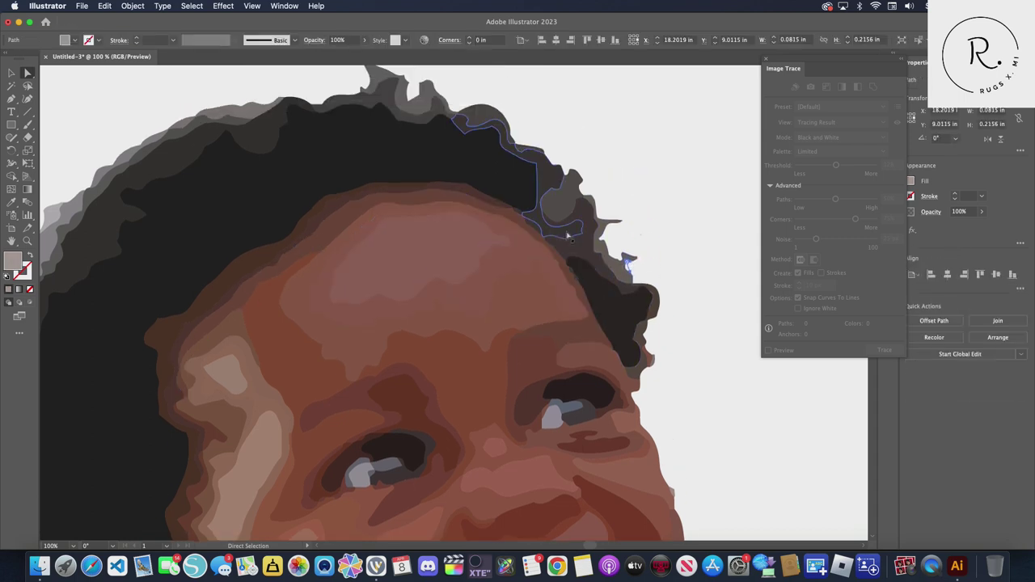
pyautogui.click(568, 235)
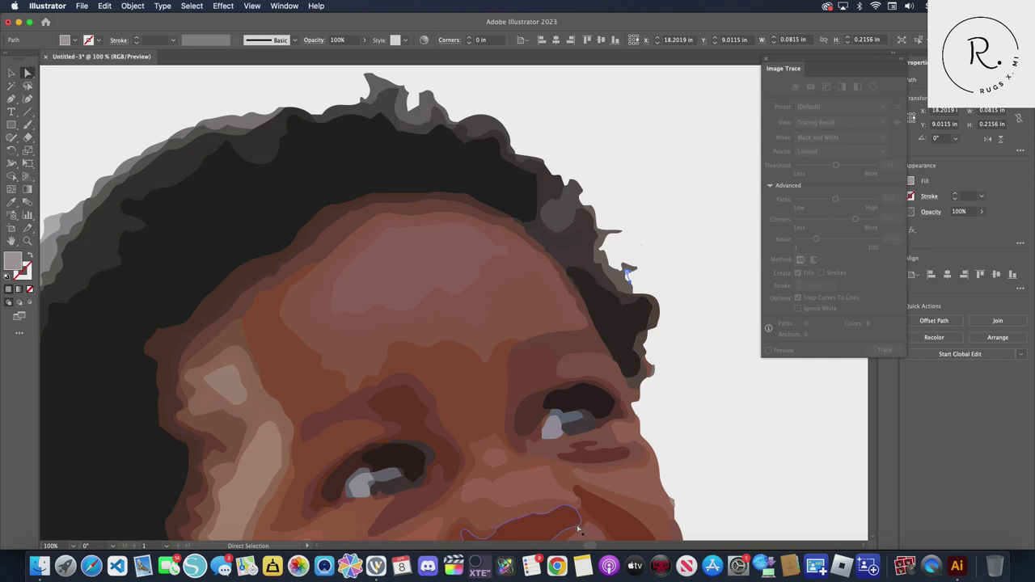
pyautogui.hscroll(-2, 591, 547)
pyautogui.moveTo(591, 547); pyautogui.dragTo(576, 548)
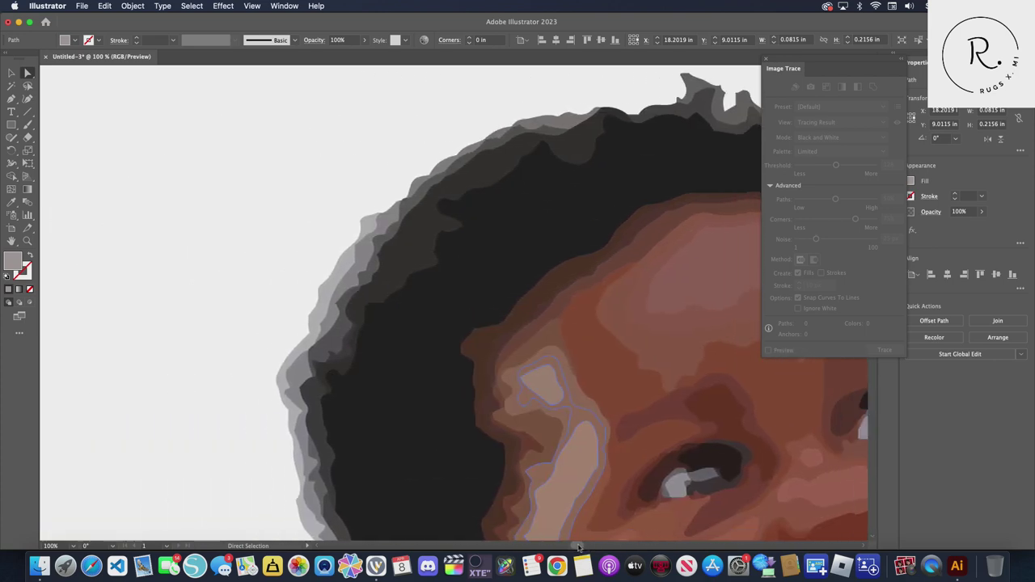
pyautogui.moveTo(576, 547); pyautogui.dragTo(579, 548)
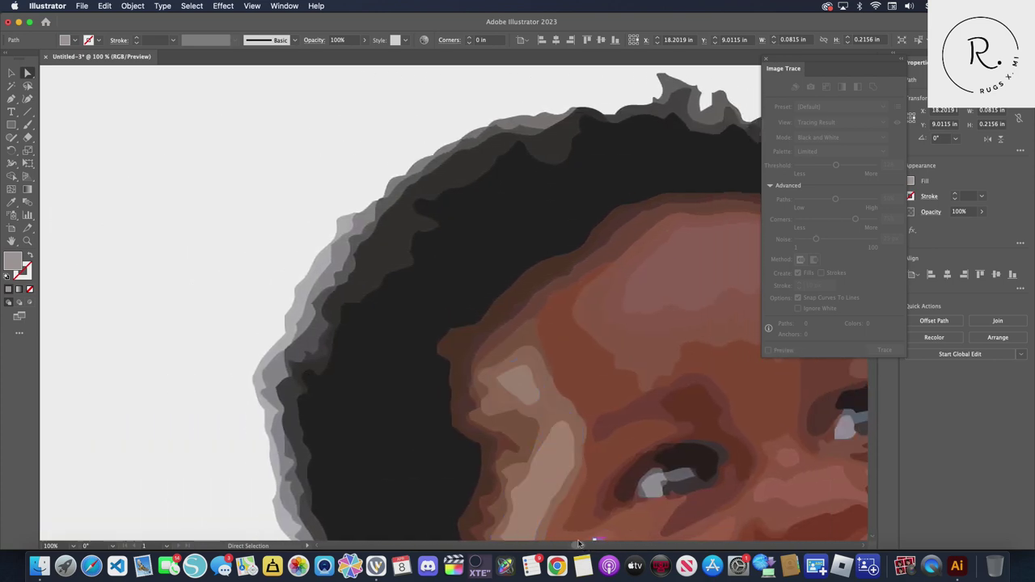
pyautogui.click(555, 119)
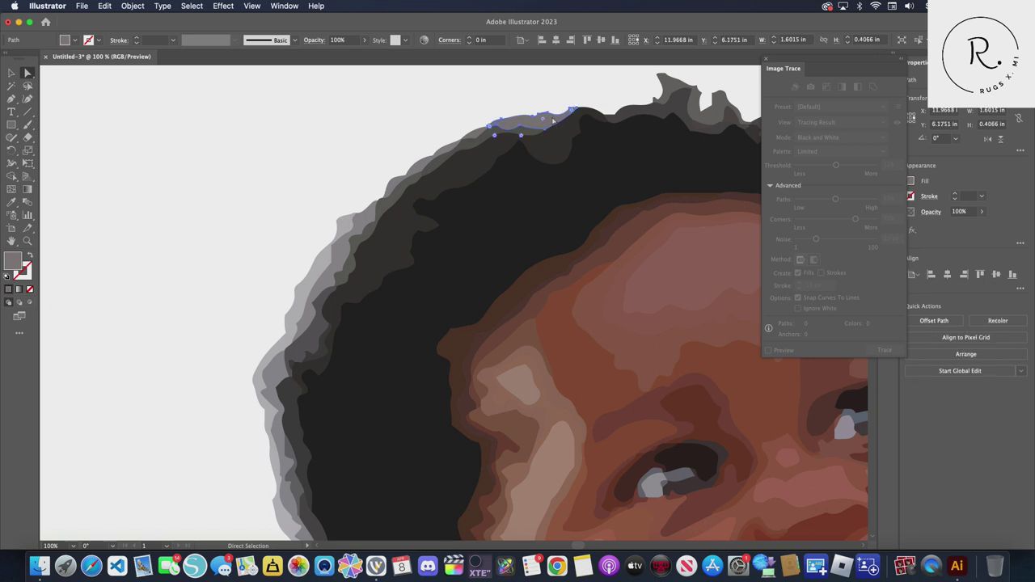
pyautogui.press('super+shift+a')
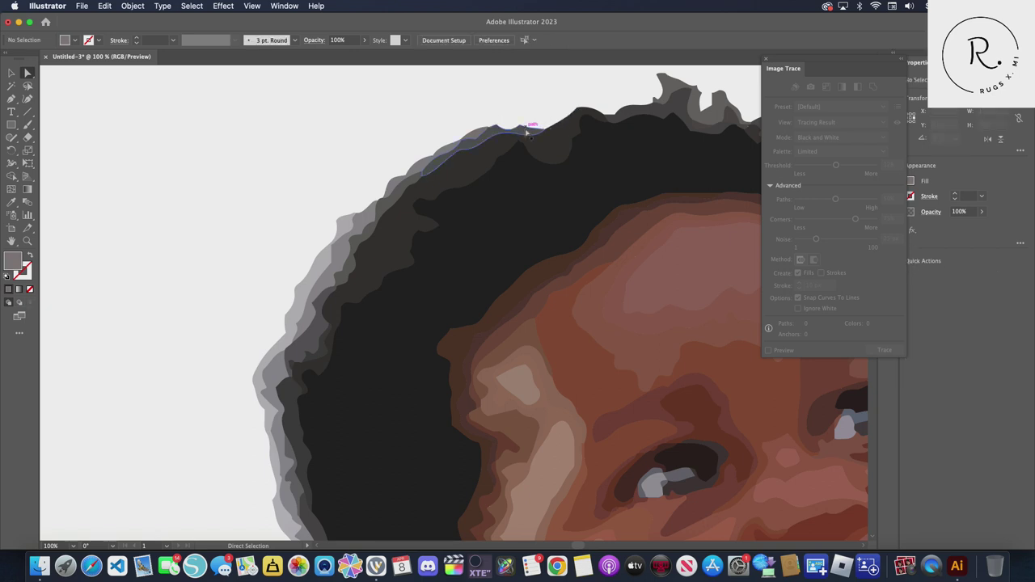
pyautogui.click(525, 132)
pyautogui.press('super+shift+a')
# Delete a stretch of the outer hair outline and the grey fringe shapes at the top-left hair tip
pyautogui.click(477, 129)
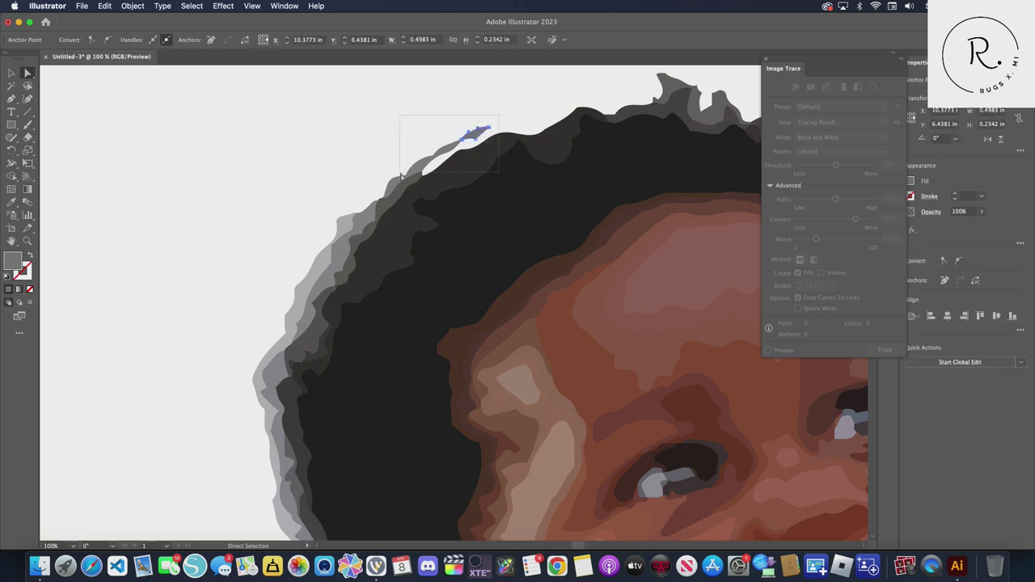
pyautogui.moveTo(401, 177); pyautogui.dragTo(399, 173)
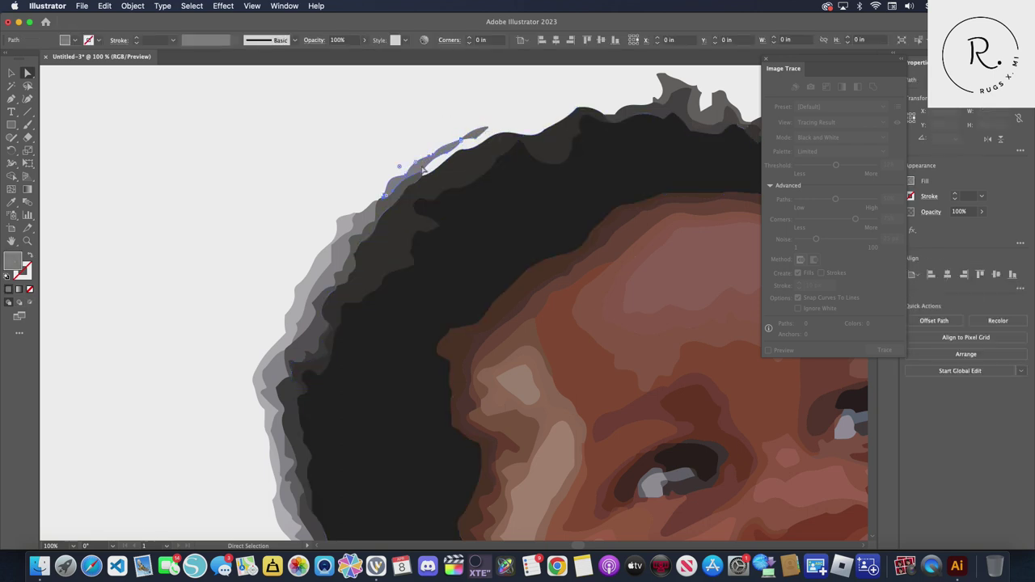
pyautogui.press('BackSpace')
pyautogui.click(402, 191)
pyautogui.press('BackSpace')
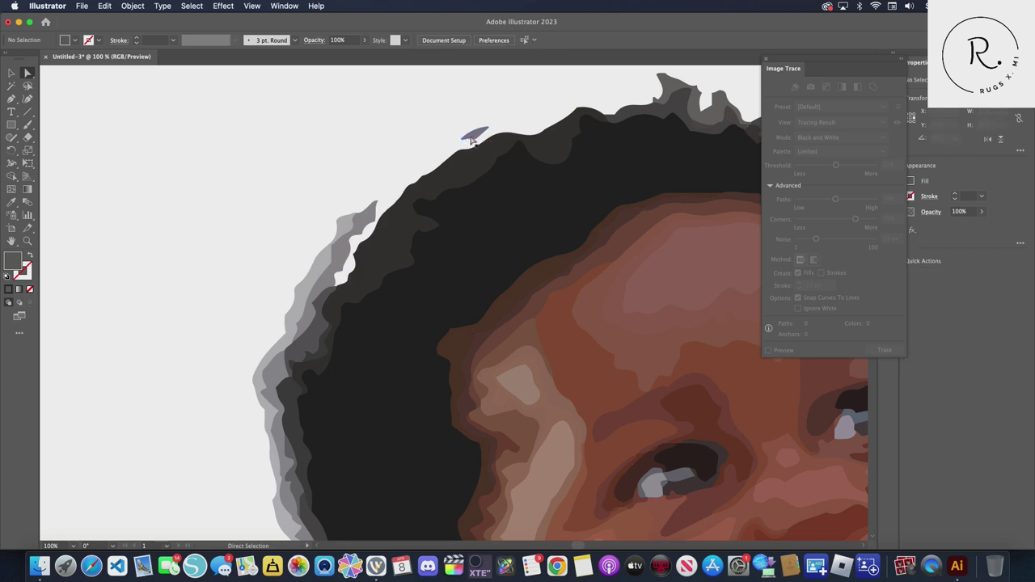
pyautogui.click(474, 134)
pyautogui.press('BackSpace')
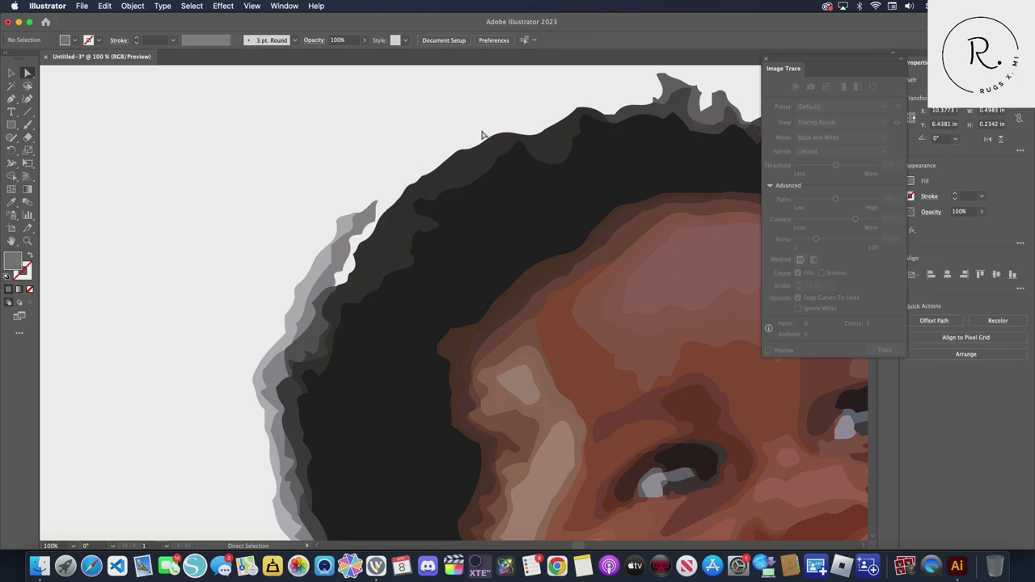
pyautogui.click(365, 217)
pyautogui.press('BackSpace')
pyautogui.click(349, 228)
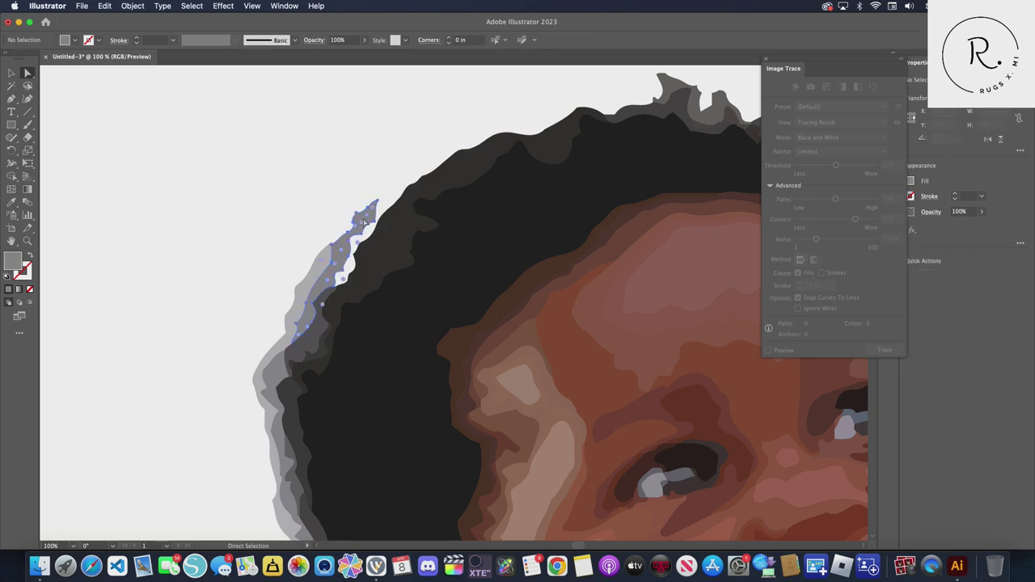
pyautogui.press('BackSpace')
# Delete the grey edge shapes and light-grey strip running down the left side of the hair
pyautogui.click(326, 263)
pyautogui.press('BackSpace')
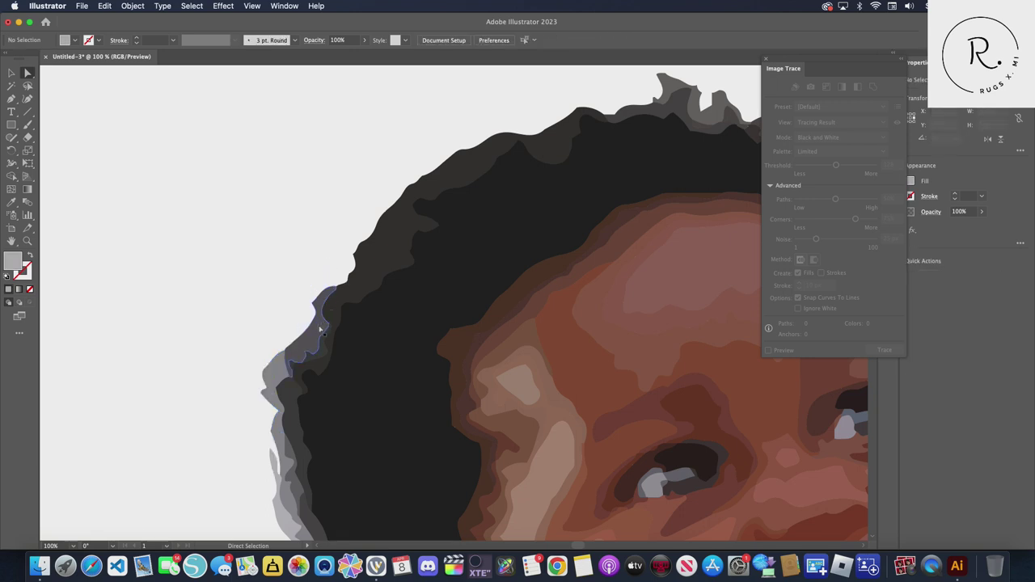
pyautogui.click(314, 332)
pyautogui.press('BackSpace')
pyautogui.click(279, 368)
pyautogui.press('BackSpace')
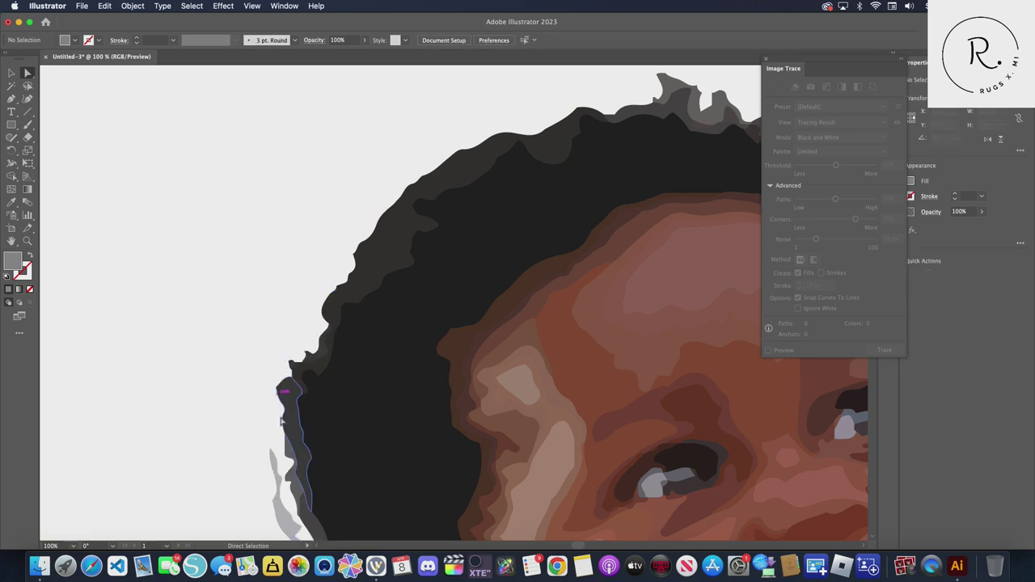
pyautogui.click(277, 482)
pyautogui.press('BackSpace')
pyautogui.click(294, 527)
pyautogui.press('BackSpace')
pyautogui.click(288, 473)
pyautogui.press('BackSpace')
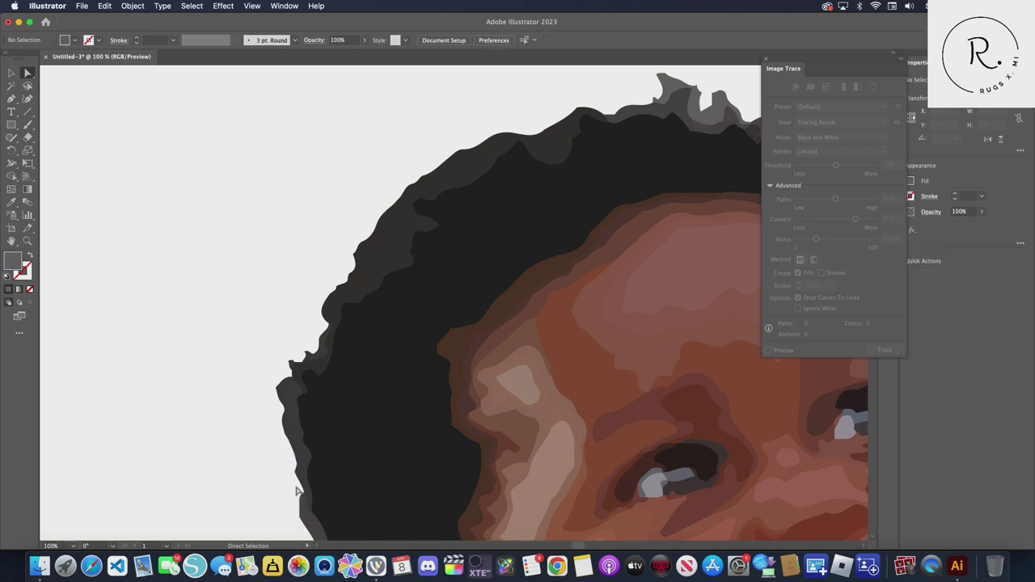
# Move the small grey sliver and its anchor up-left onto the hair edge
pyautogui.scroll(-2, 509, 298)
pyautogui.scroll(-3, 508, 298)
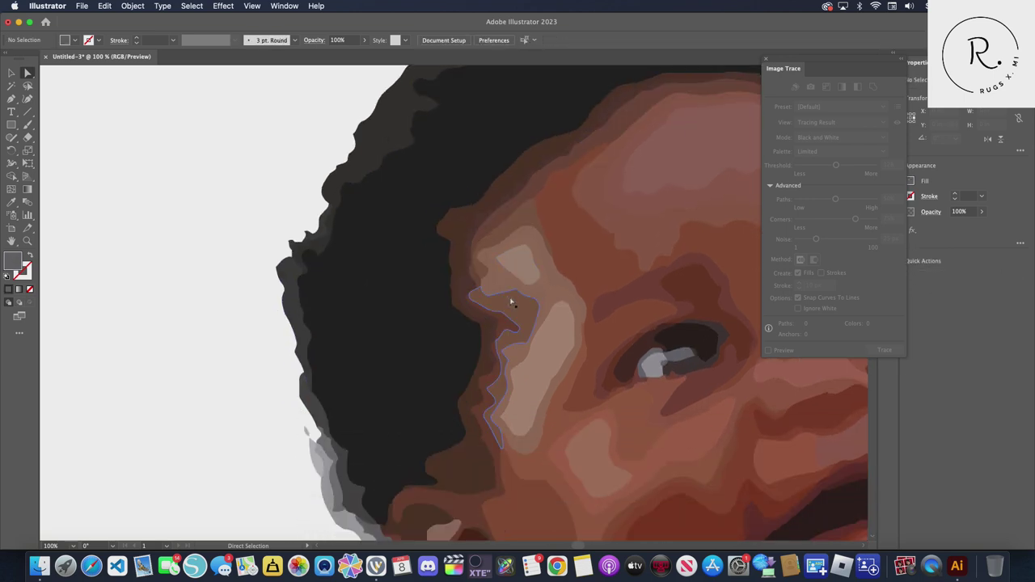
pyautogui.scroll(-3, 510, 302)
pyautogui.scroll(-1, 509, 295)
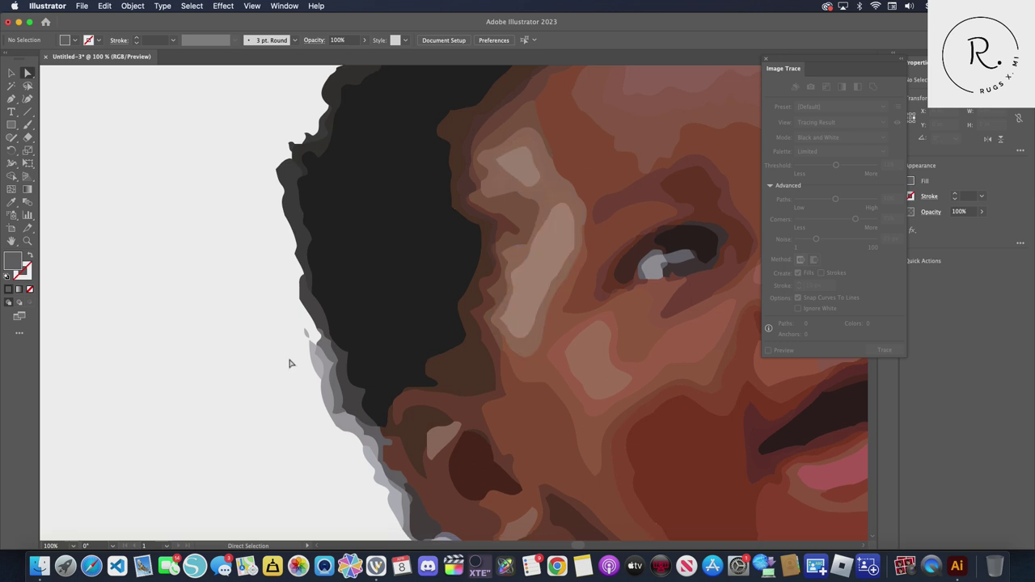
pyautogui.scroll(-2, 308, 348)
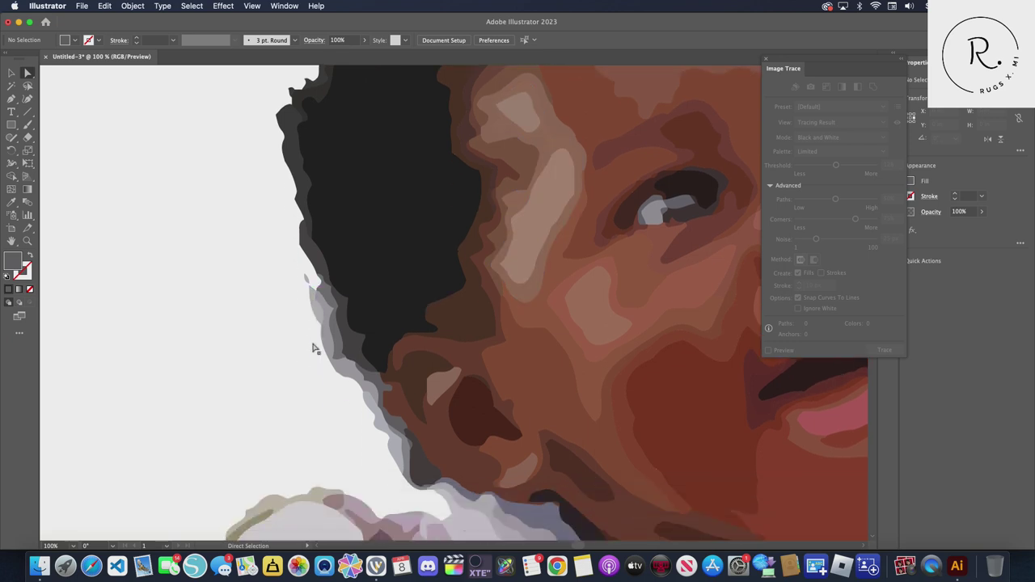
pyautogui.click(327, 294)
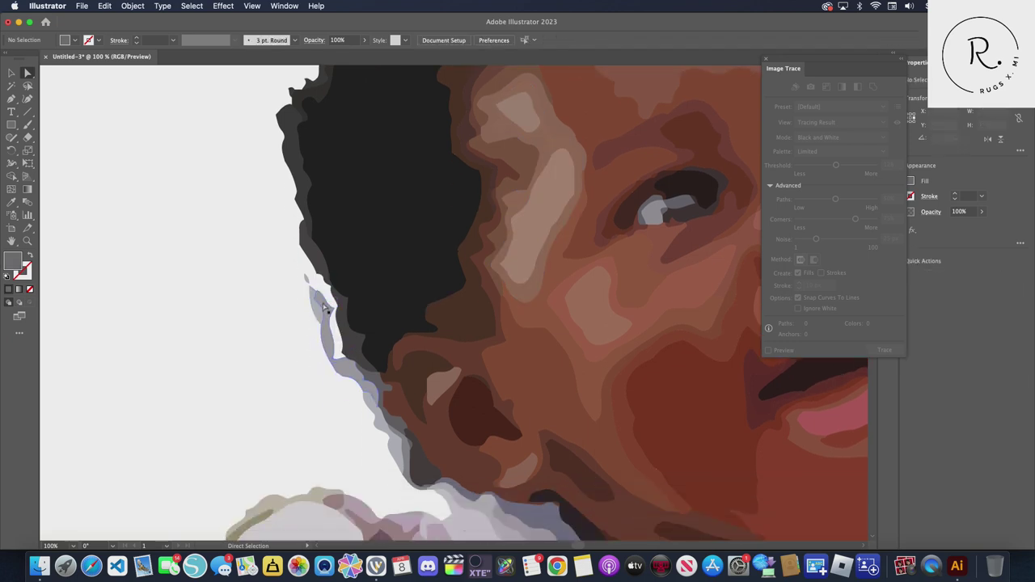
pyautogui.moveTo(328, 304); pyautogui.dragTo(306, 278)
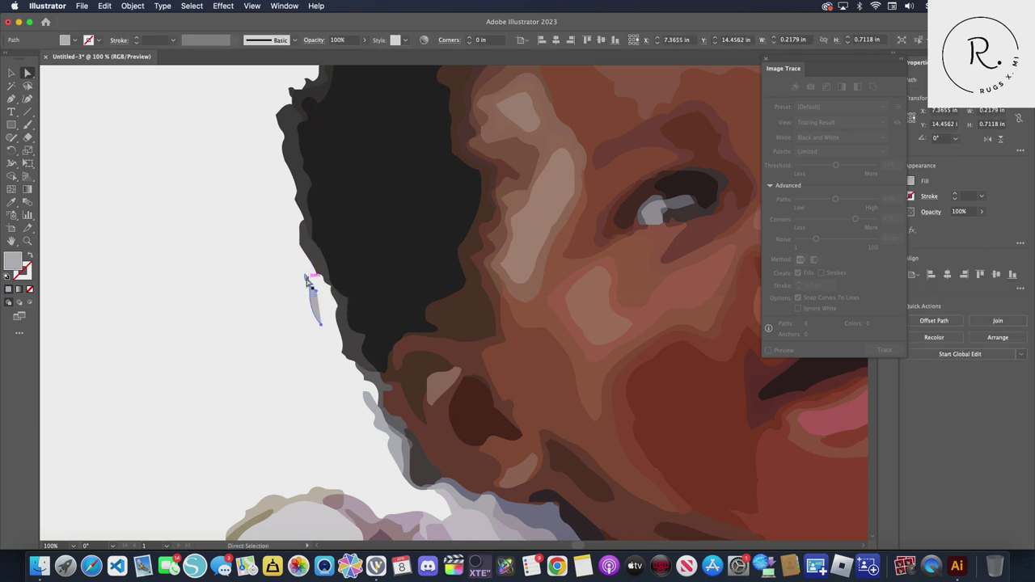
pyautogui.click(317, 312)
pyautogui.moveTo(317, 312); pyautogui.dragTo(298, 279)
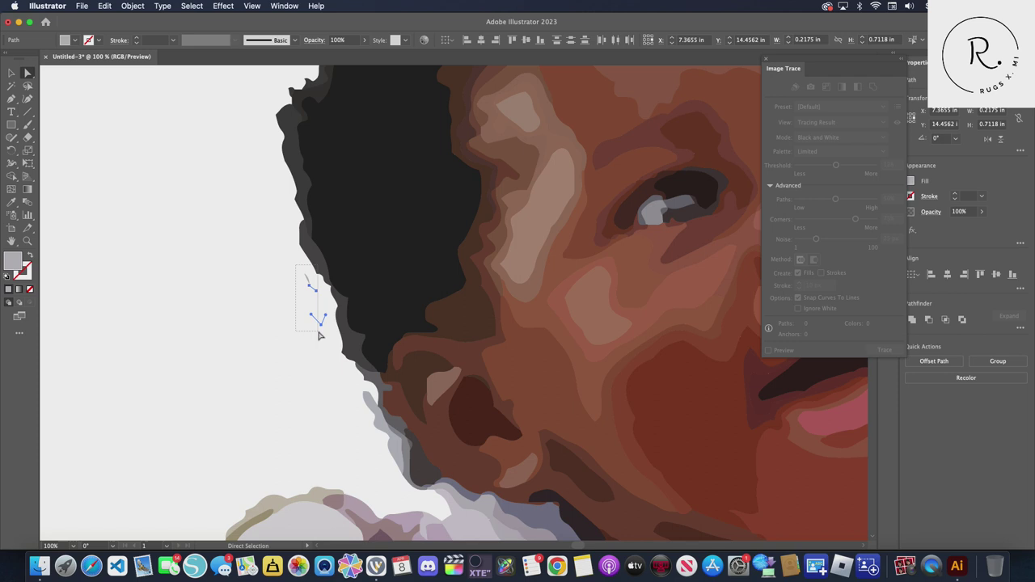
pyautogui.click(321, 283)
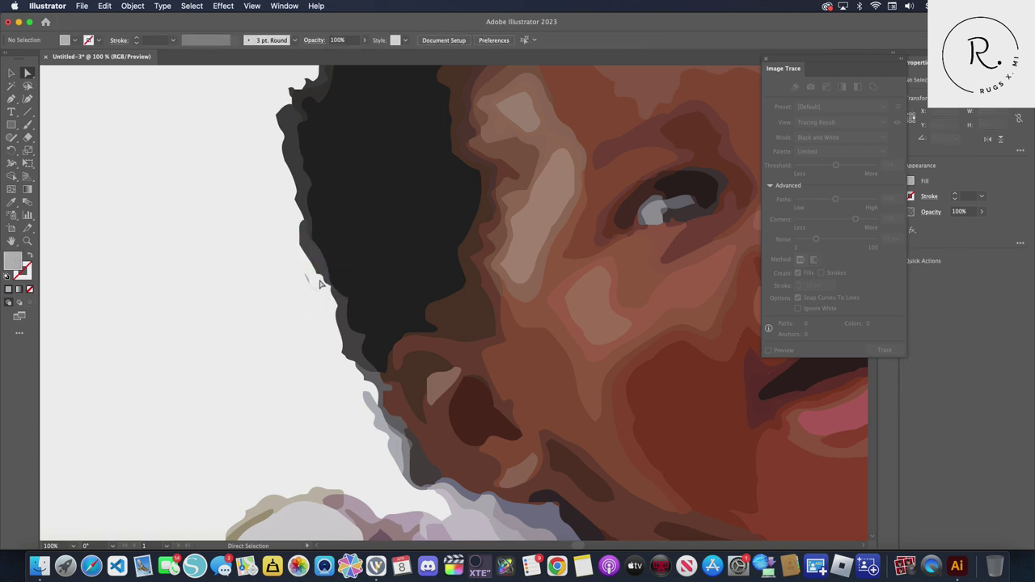
pyautogui.click(305, 278)
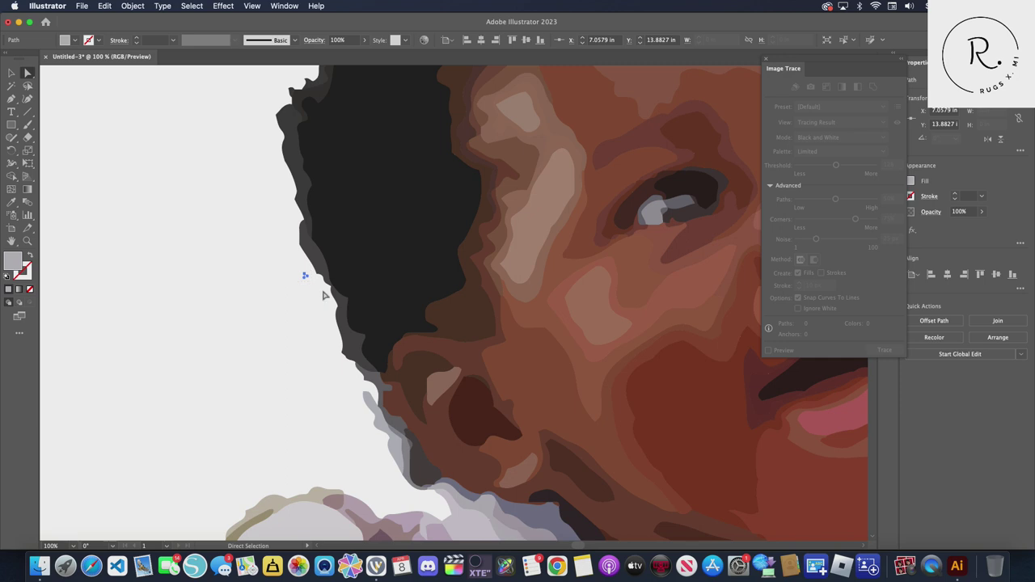
pyautogui.click(320, 298)
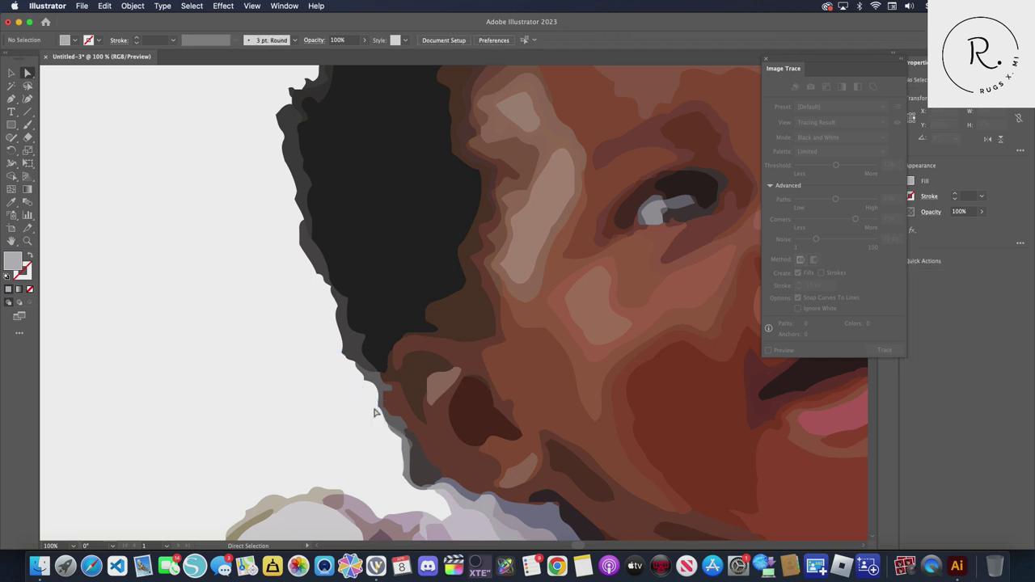
# Delete the dark sliver beside the chin
pyautogui.scroll(-5, 413, 470)
pyautogui.scroll(3, 412, 469)
pyautogui.click(419, 402)
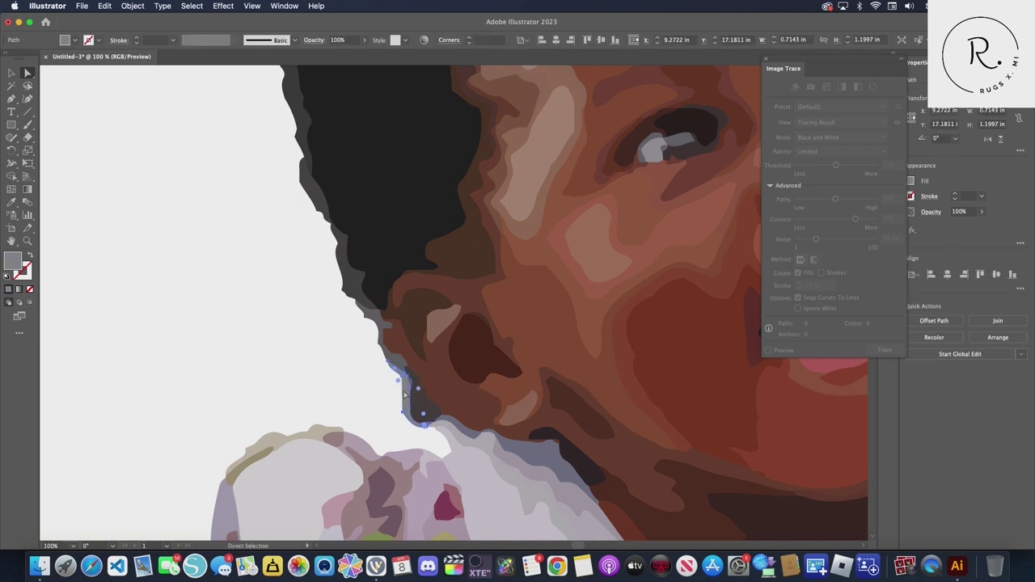
pyautogui.press('Delete')
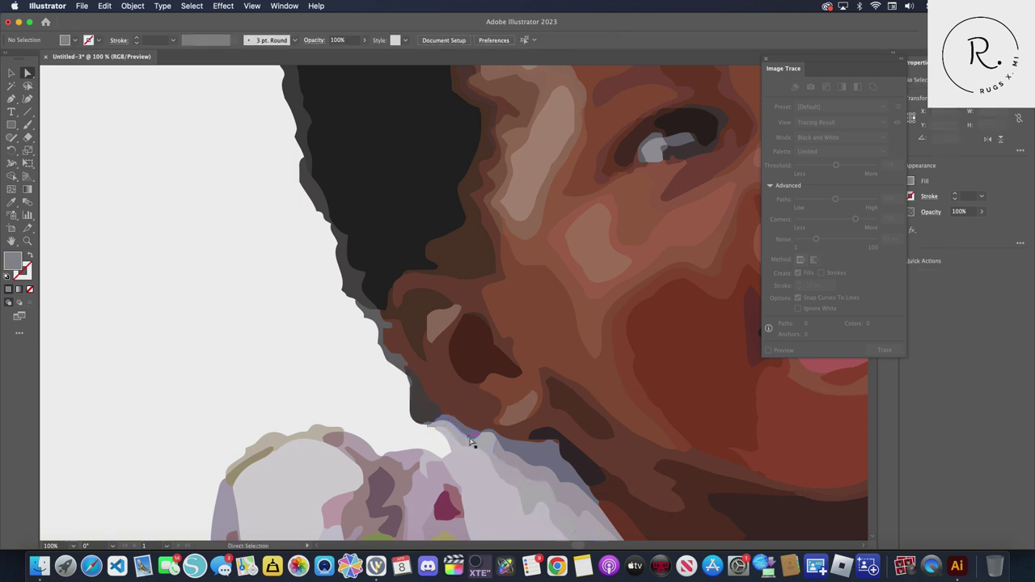
# Scroll over the portrait to review the cleaned outline on the white artboard
pyautogui.scroll(-5, 488, 447)
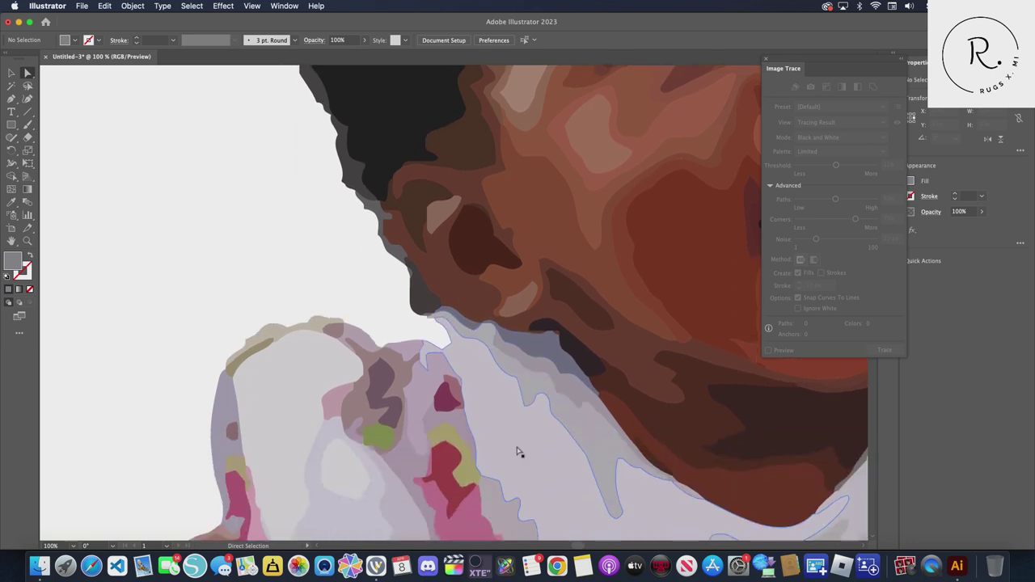
pyautogui.scroll(-1, 519, 453)
pyautogui.scroll(2, 518, 453)
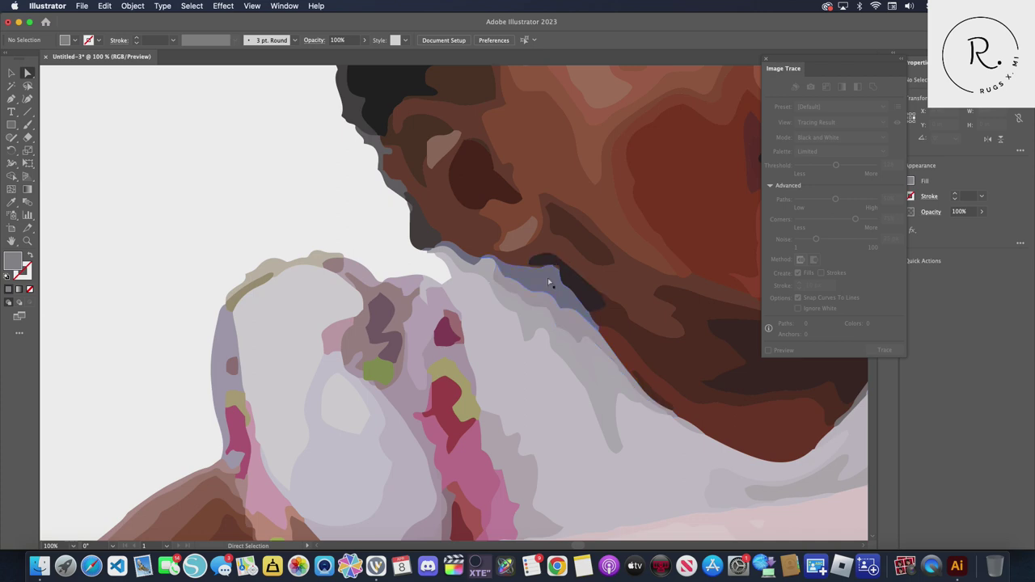
pyautogui.scroll(3, 486, 335)
pyautogui.scroll(3, 462, 331)
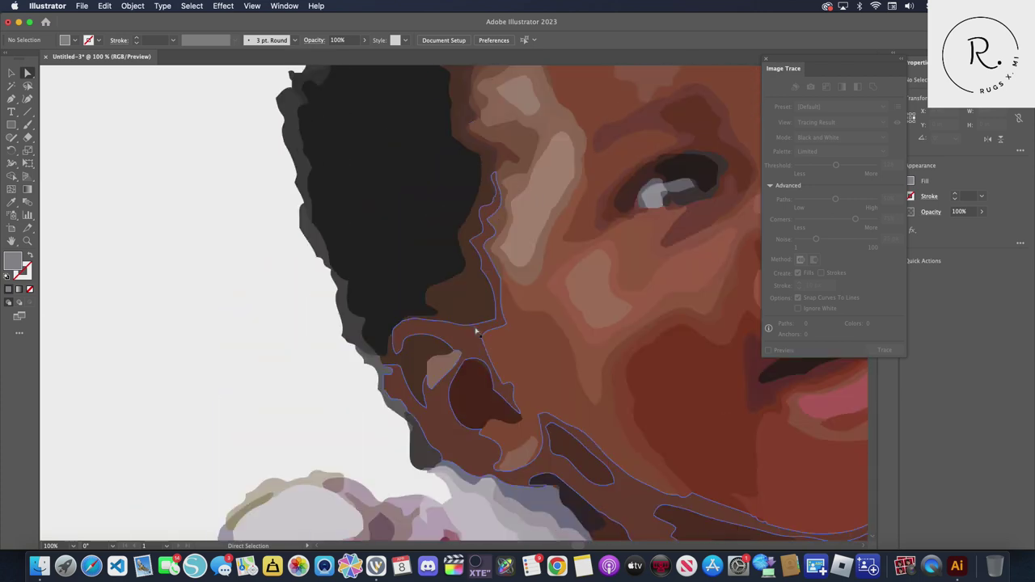
pyautogui.scroll(2, 468, 335)
pyautogui.scroll(2, 468, 334)
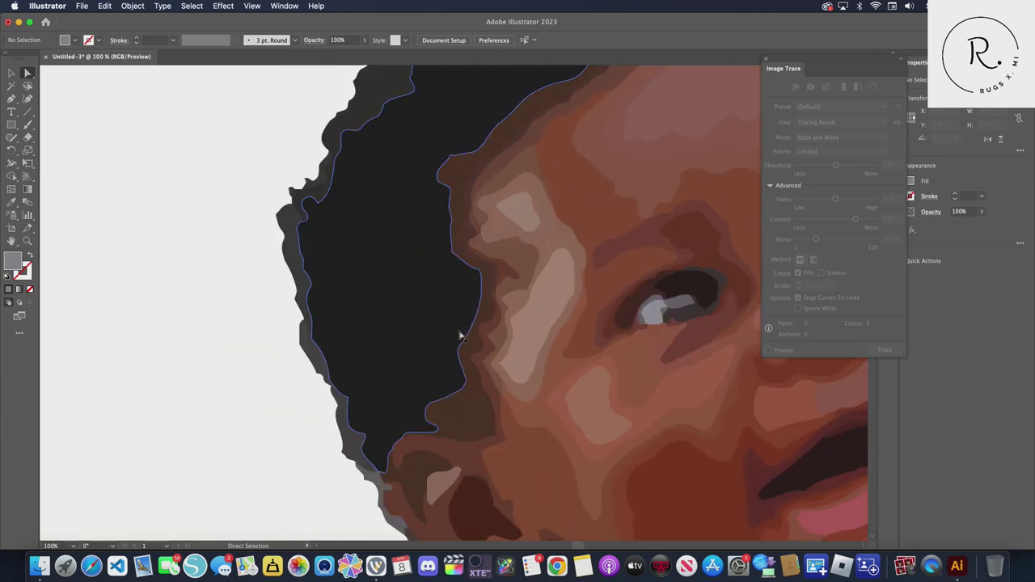
pyautogui.scroll(-3, 460, 335)
pyautogui.scroll(-2, 459, 335)
pyautogui.scroll(-2, 459, 334)
pyautogui.scroll(-1, 459, 333)
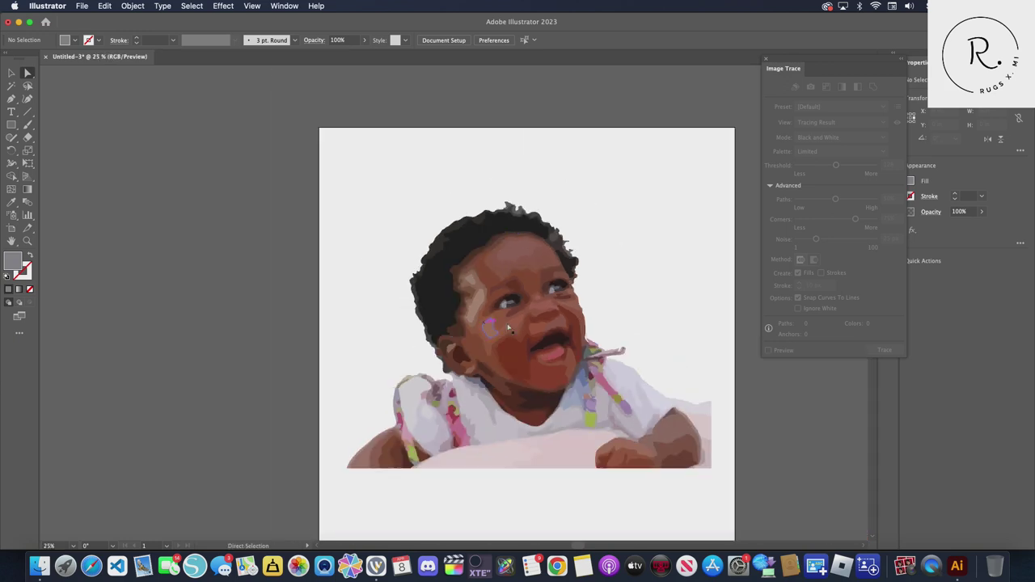
# Delete the small light fragment beside the right hand and the edge sliver below it
pyautogui.click(697, 409)
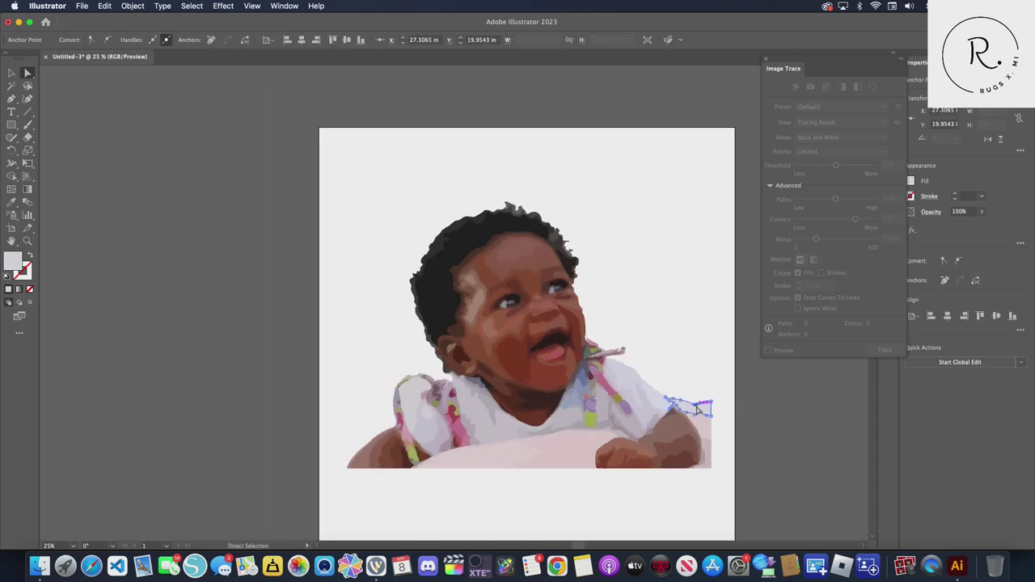
pyautogui.click(709, 412)
pyautogui.press('Delete')
pyautogui.click(704, 427)
pyautogui.press('Delete')
# Delete another edge sliver and the light fragment on the left arm, then marquee-select everything
pyautogui.click(703, 447)
pyautogui.press('Delete')
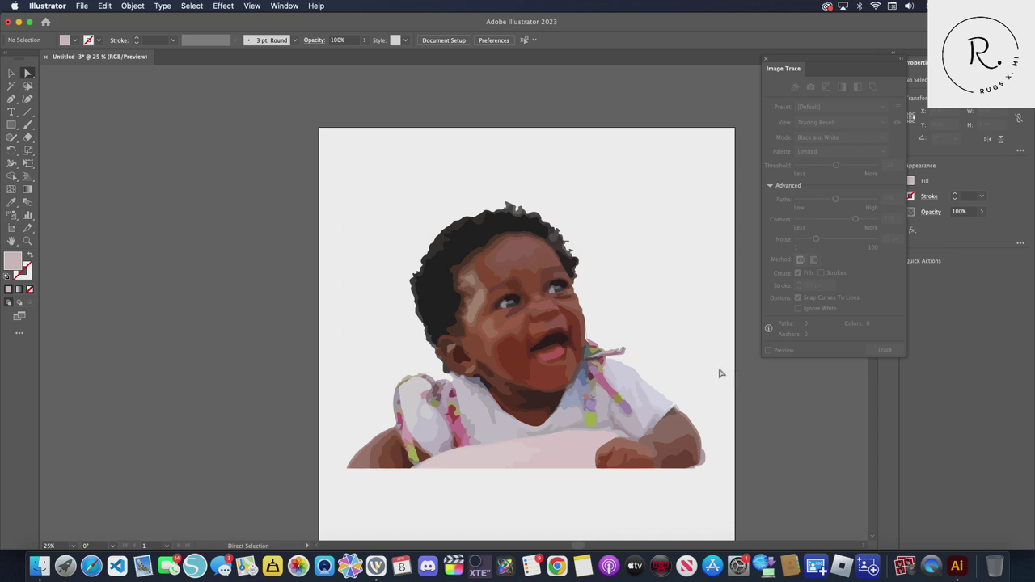
pyautogui.click(412, 397)
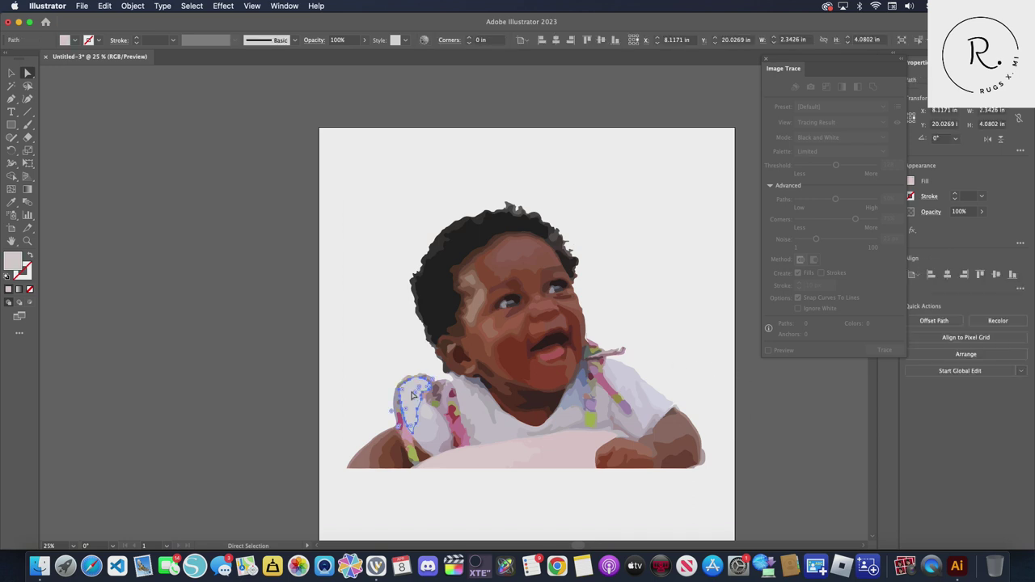
pyautogui.press('Delete')
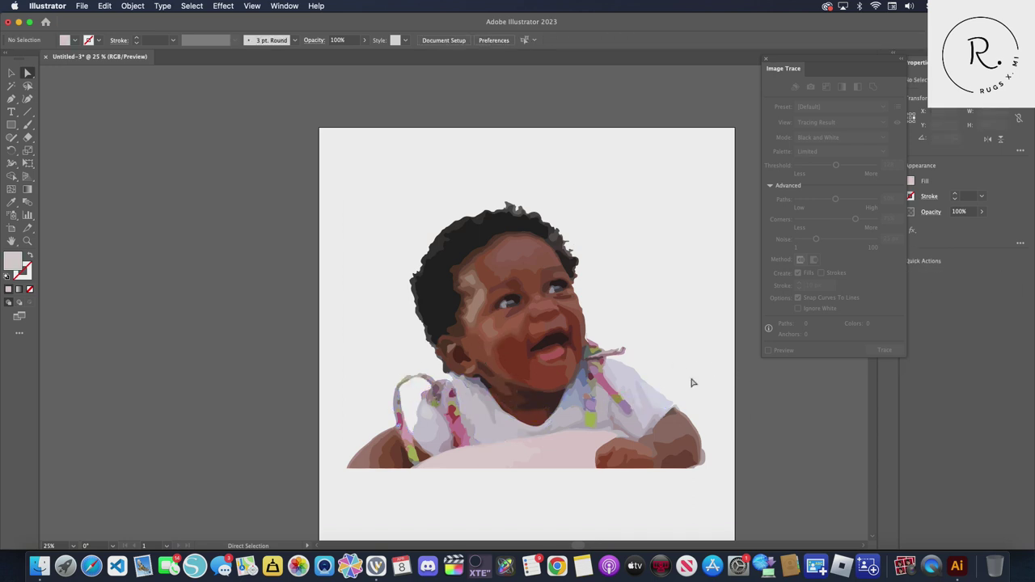
pyautogui.moveTo(339, 162); pyautogui.dragTo(716, 504)
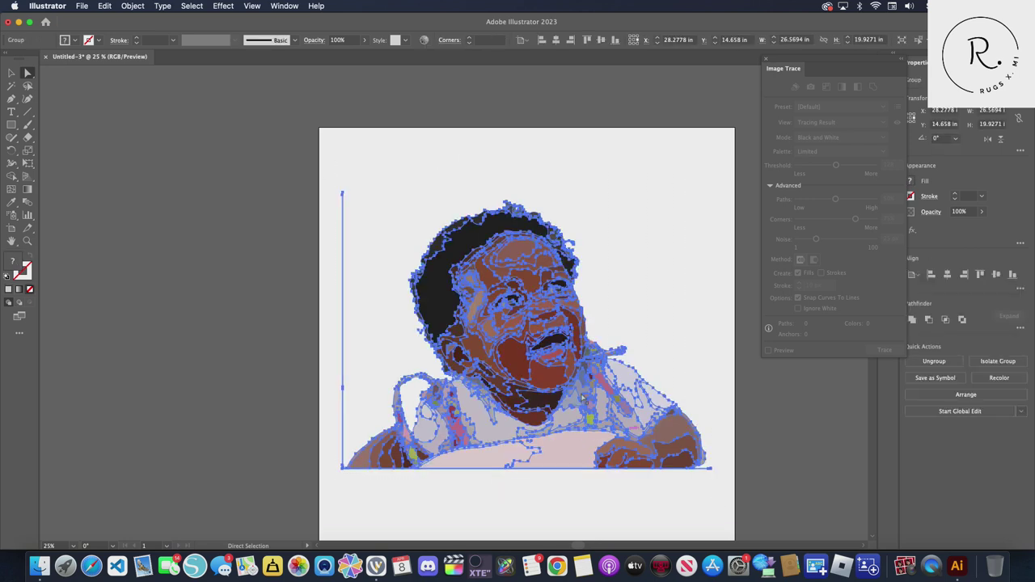
# Delete the thin border path along the portrait's left and bottom edges
pyautogui.rightClick(459, 233)
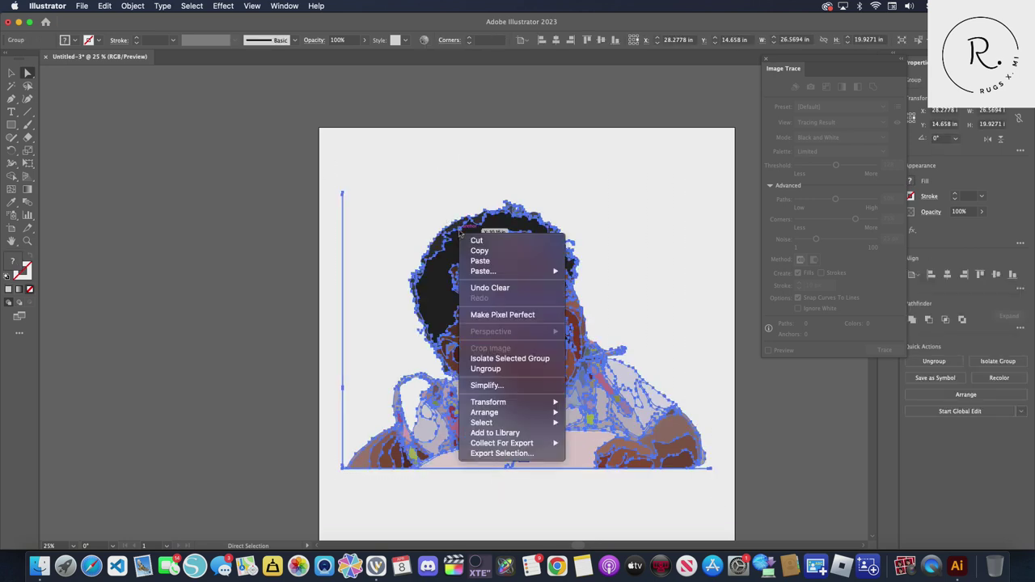
pyautogui.click(414, 217)
pyautogui.click(344, 226)
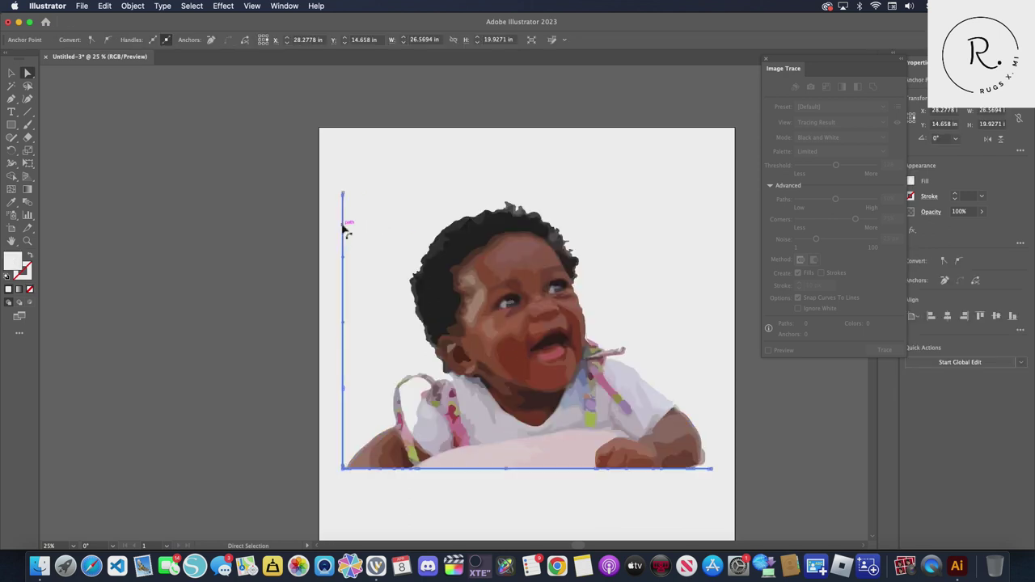
pyautogui.click(343, 231)
pyautogui.press('Delete')
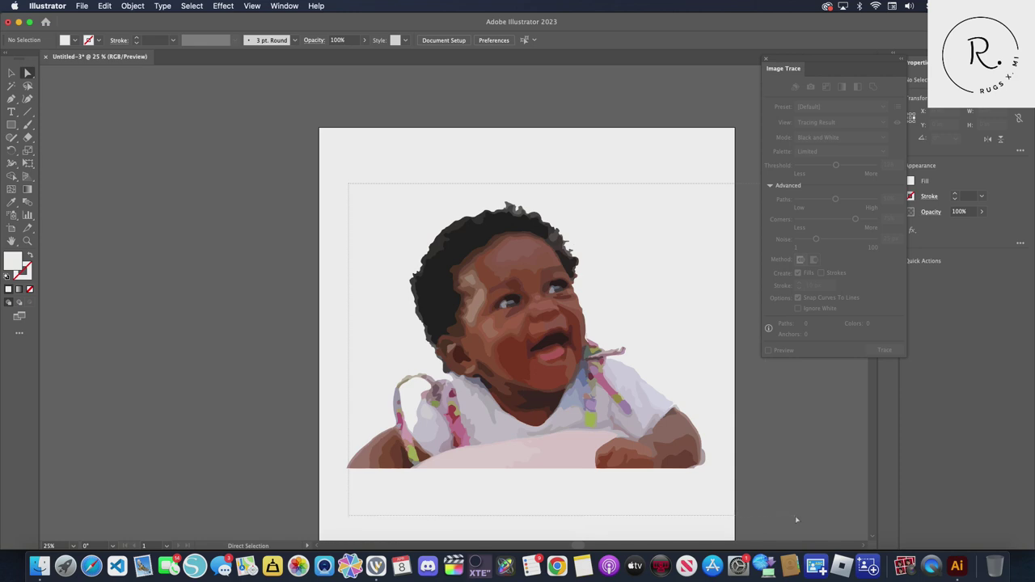
# Group all the traced portrait paths into a single group
pyautogui.moveTo(359, 244); pyautogui.dragTo(734, 516)
pyautogui.rightClick(446, 288)
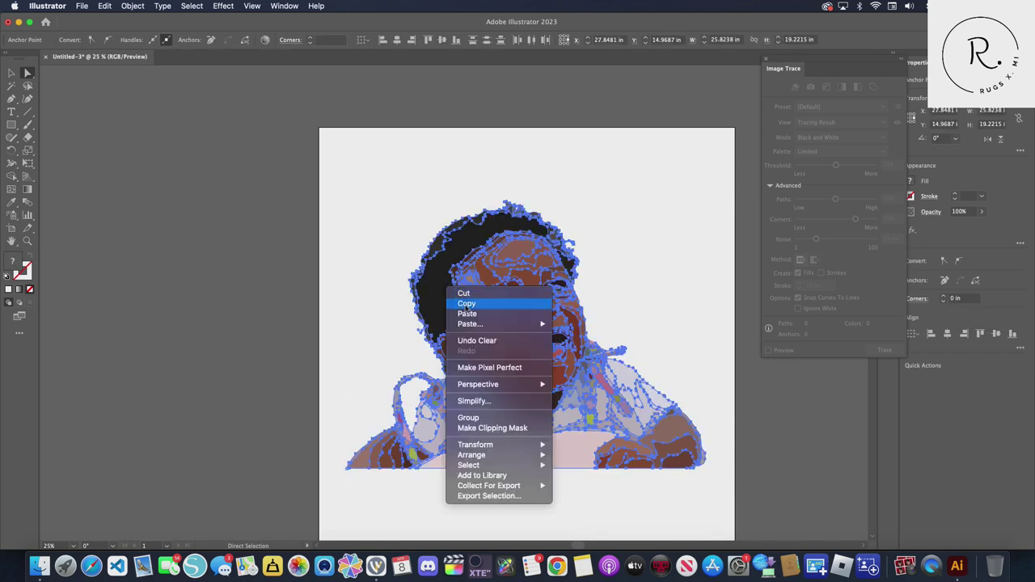
pyautogui.click(513, 419)
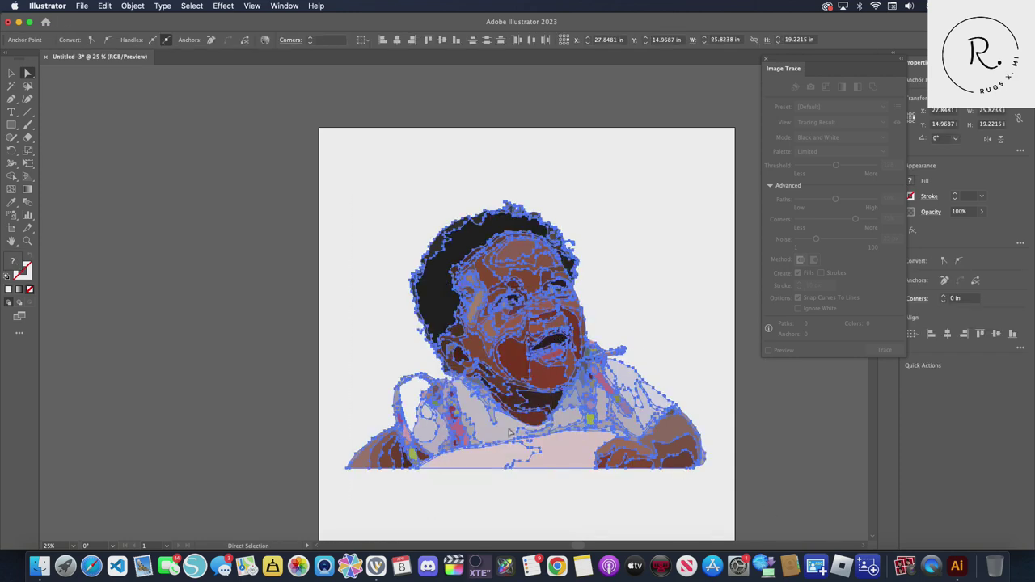
pyautogui.click(158, 206)
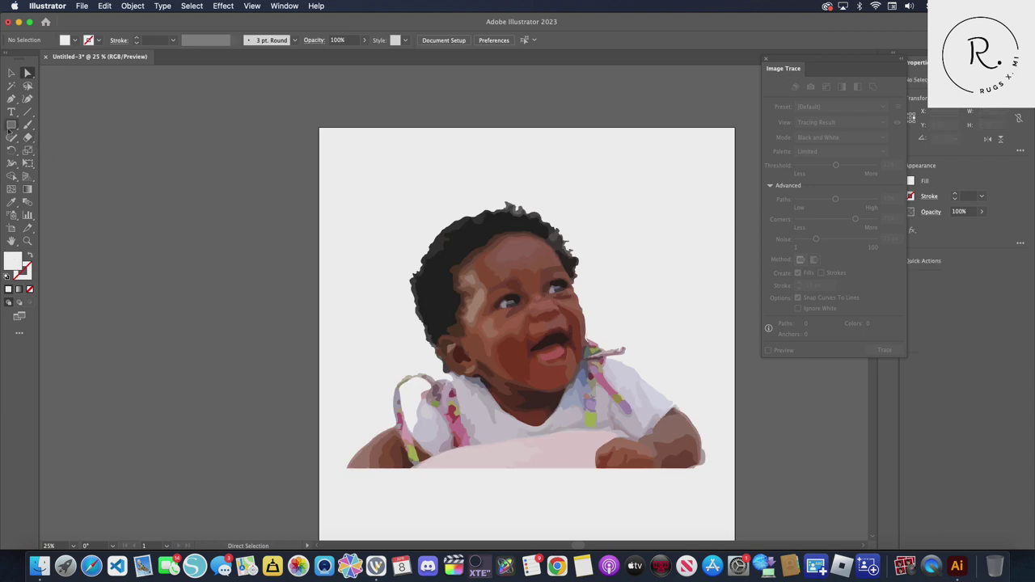
pyautogui.click(18, 128)
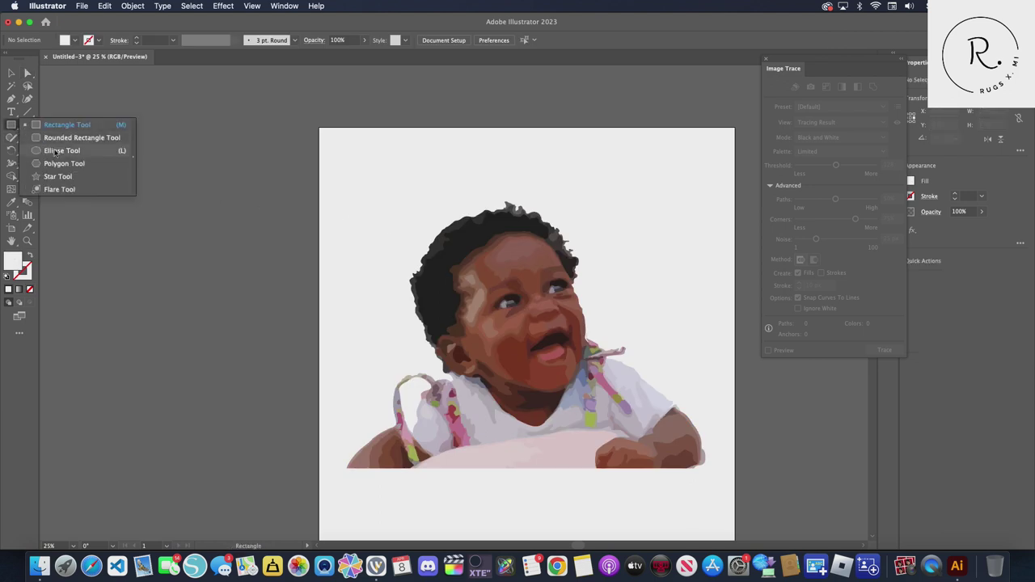
# Draw a large ellipse of about 27.3 x 26.0 in over most of the portrait
pyautogui.click(55, 151)
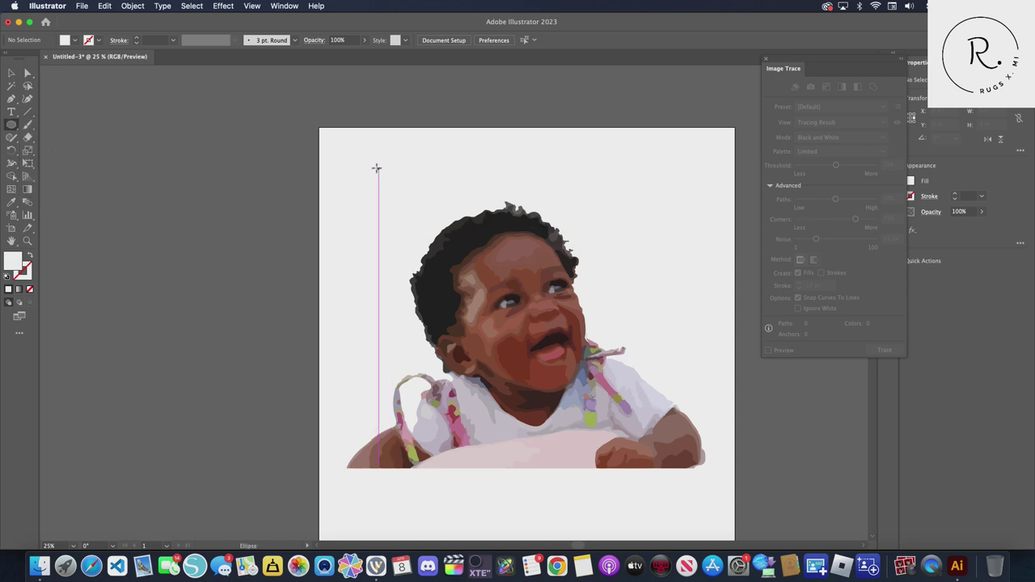
pyautogui.moveTo(358, 159); pyautogui.dragTo(715, 322)
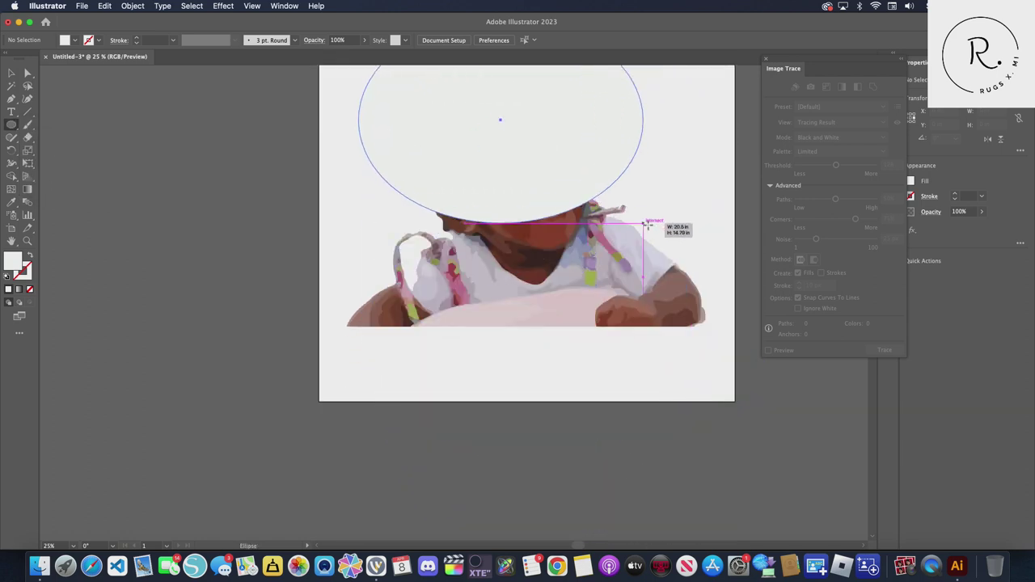
pyautogui.moveTo(715, 321); pyautogui.dragTo(736, 377)
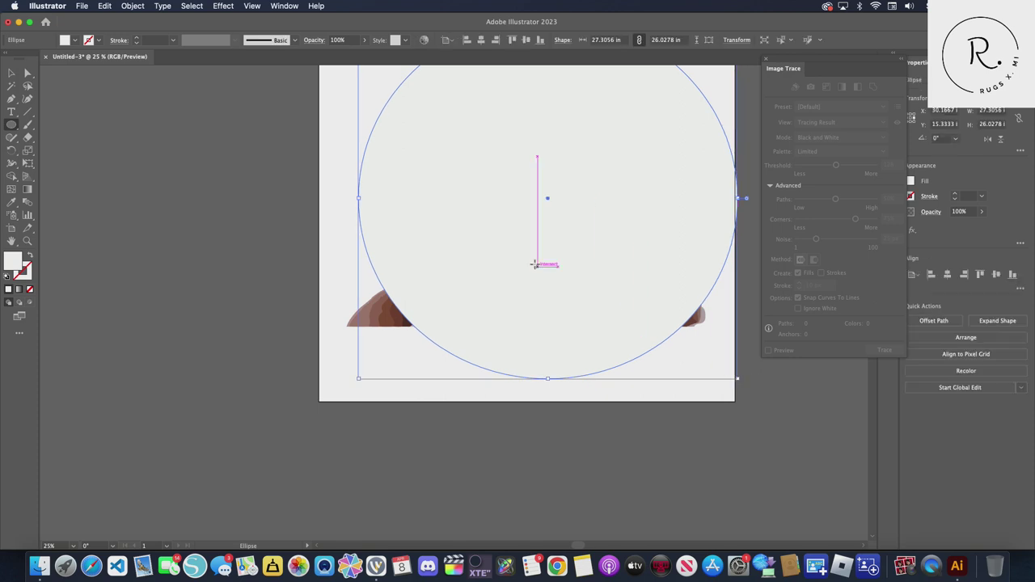
pyautogui.scroll(5, 447, 165)
pyautogui.scroll(-2, 445, 167)
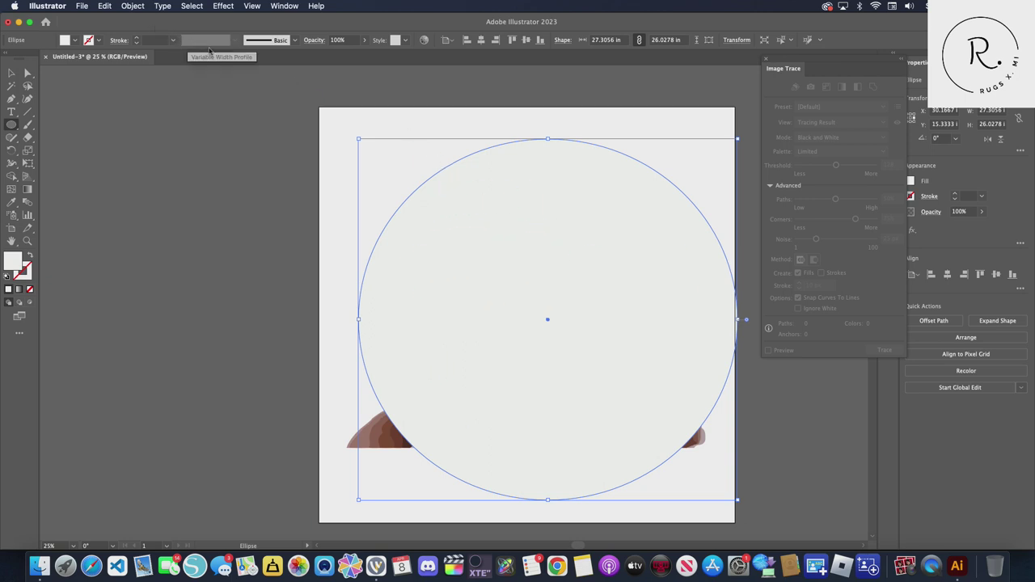
# Close the Image Trace panel and nudge the circle slightly upward
pyautogui.click(858, 429)
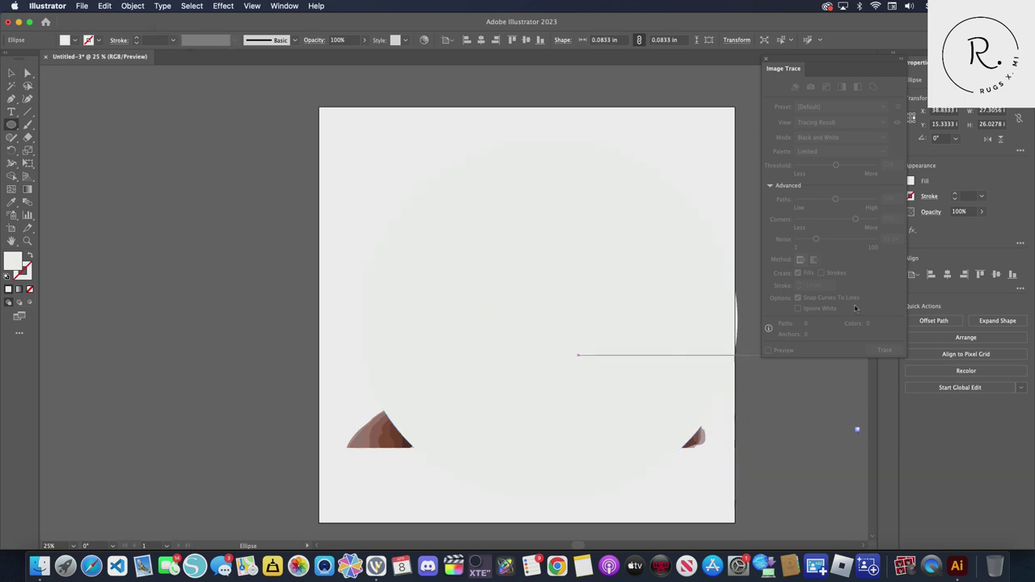
pyautogui.click(766, 61)
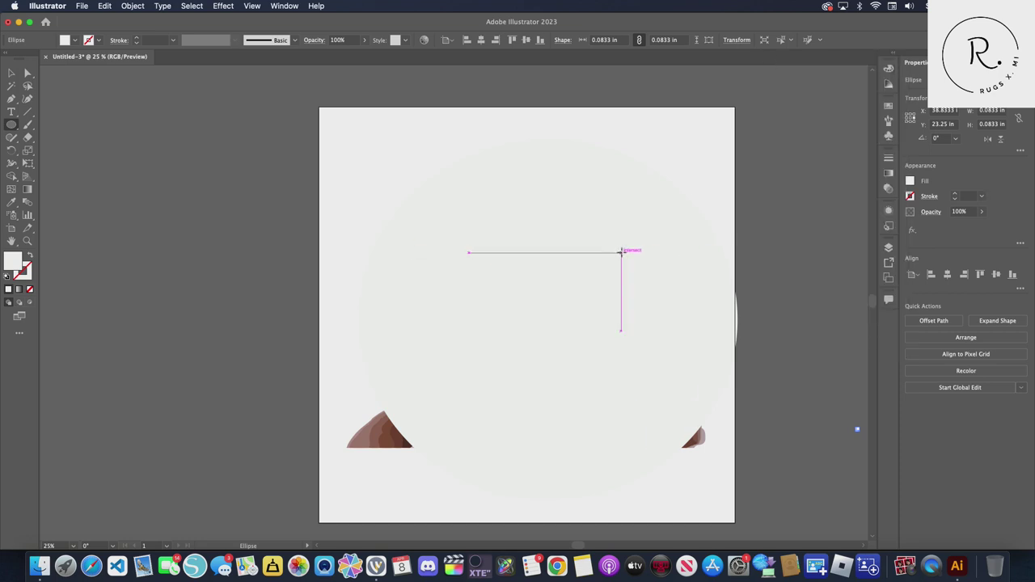
pyautogui.click(12, 73)
pyautogui.moveTo(455, 243); pyautogui.dragTo(448, 227)
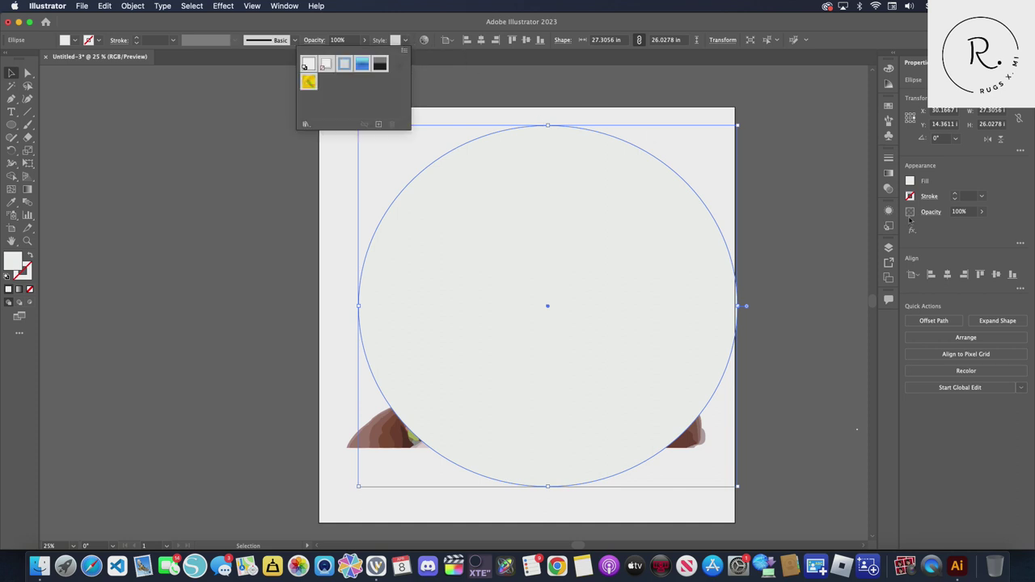
pyautogui.click(911, 182)
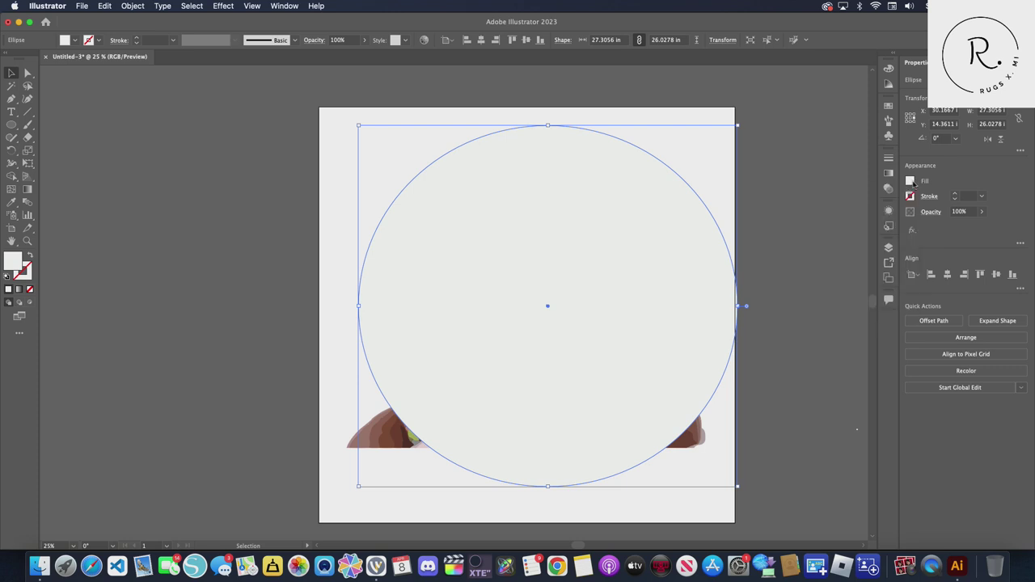
# Fill the circle with magenta and shift it slightly left and up
pyautogui.click(911, 182)
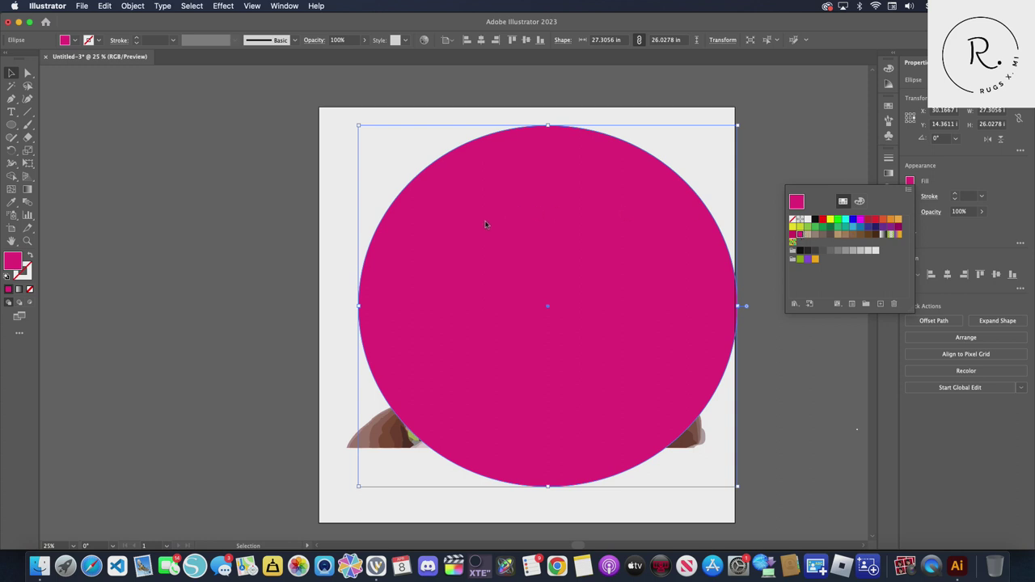
pyautogui.click(360, 127)
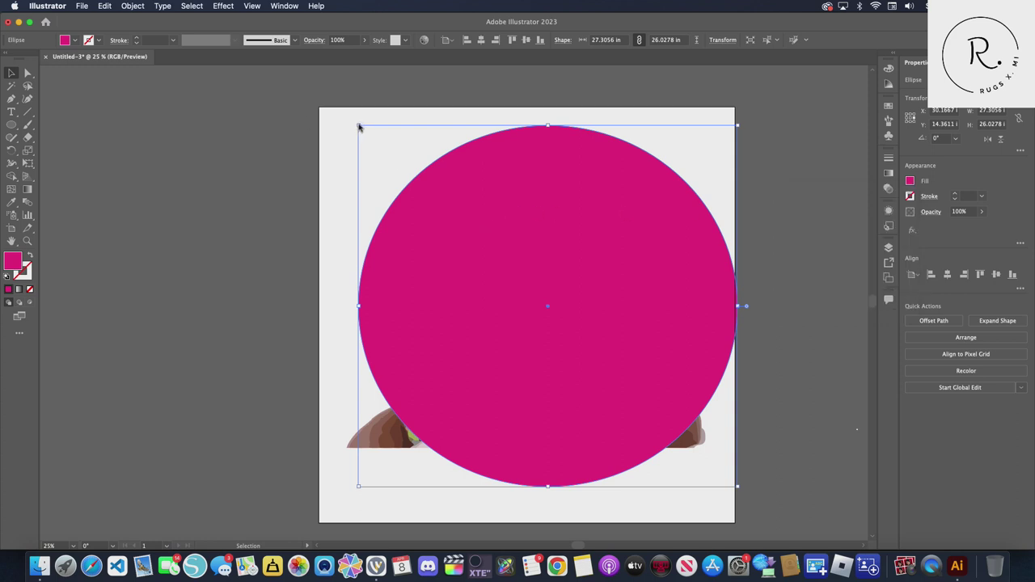
pyautogui.click(215, 159)
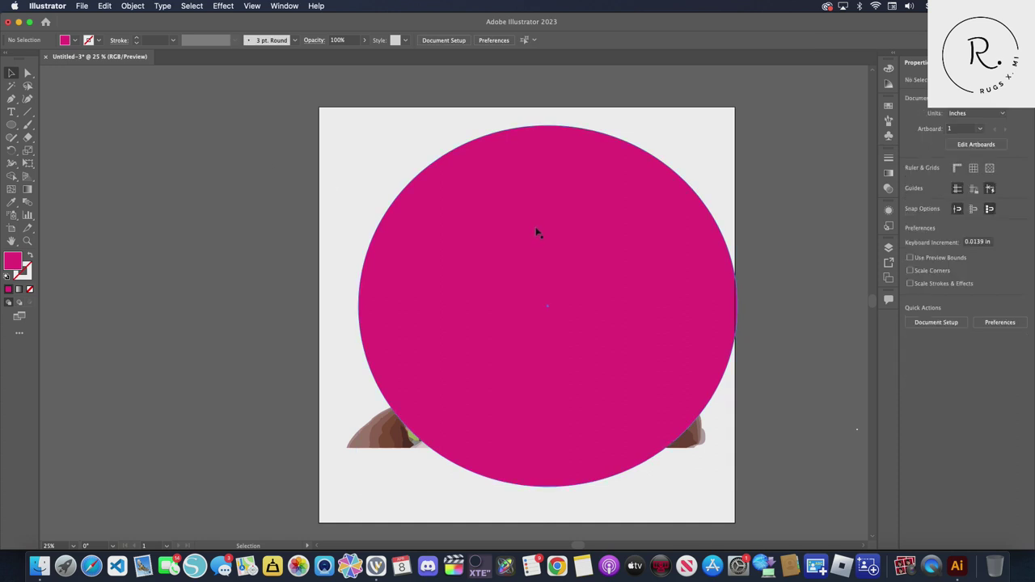
pyautogui.moveTo(535, 233); pyautogui.dragTo(517, 228)
# Send the magenta circle to the back, behind the baby portrait
pyautogui.rightClick(518, 231)
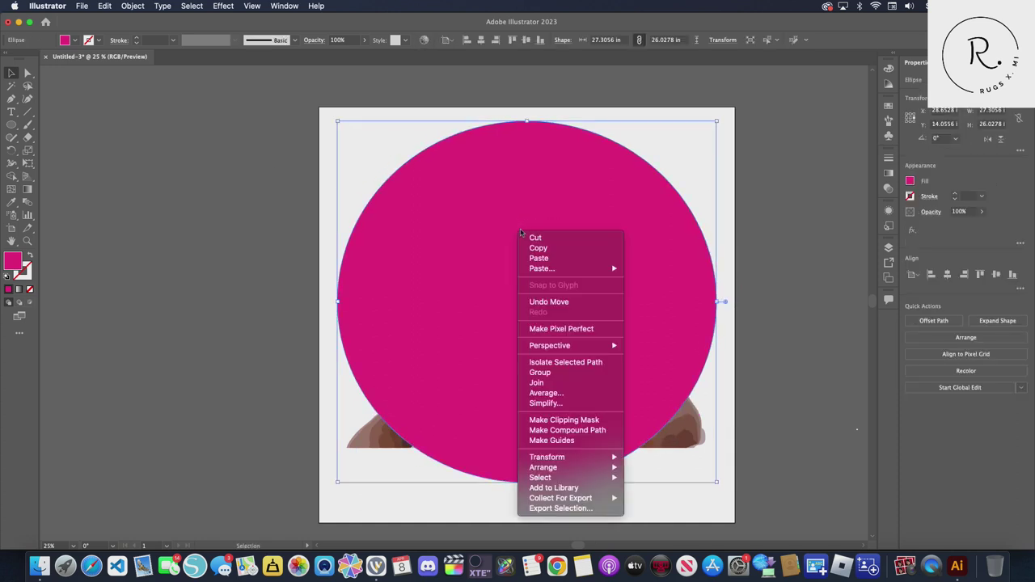
pyautogui.moveTo(543, 468)
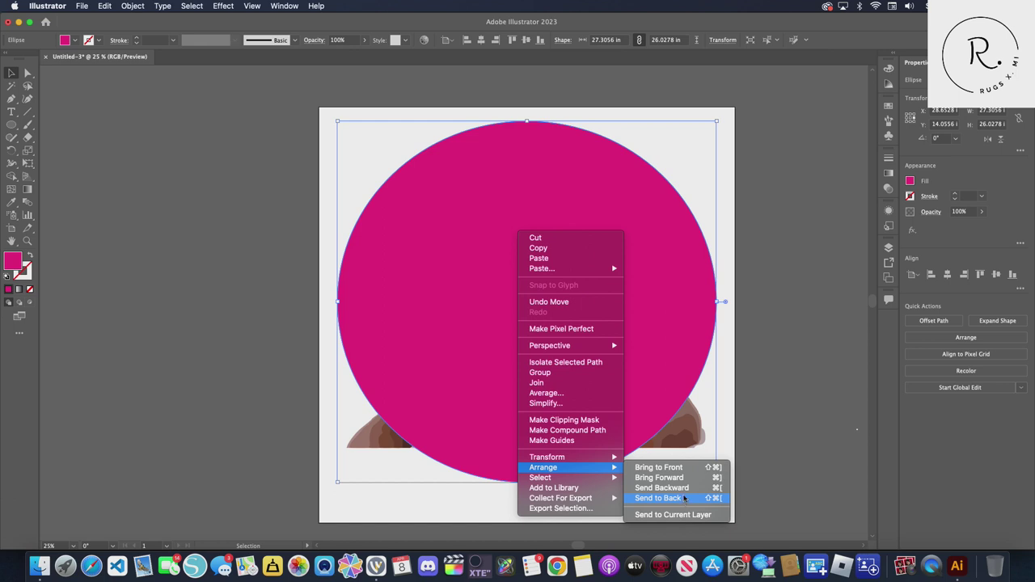
pyautogui.click(685, 491)
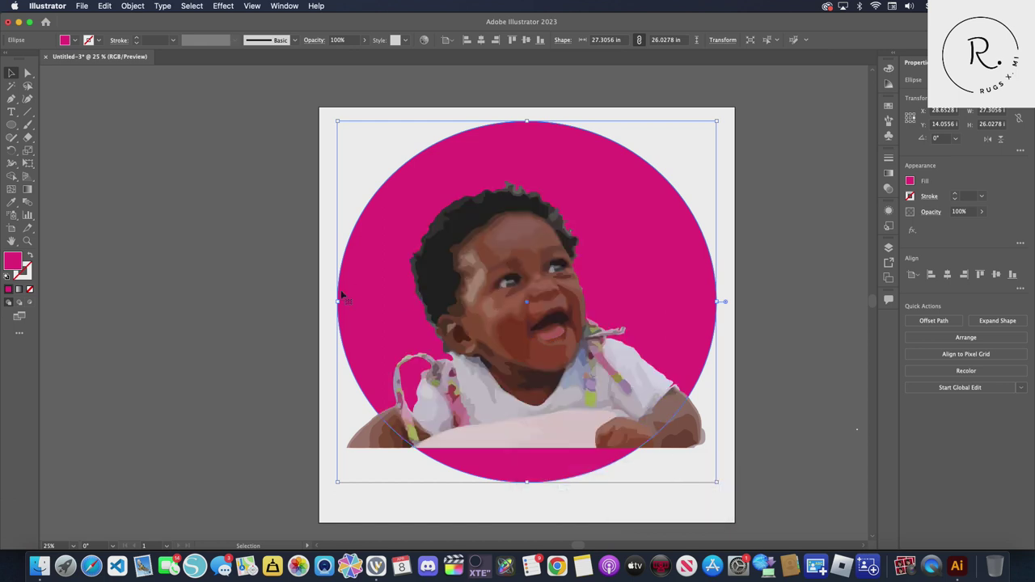
pyautogui.click(246, 223)
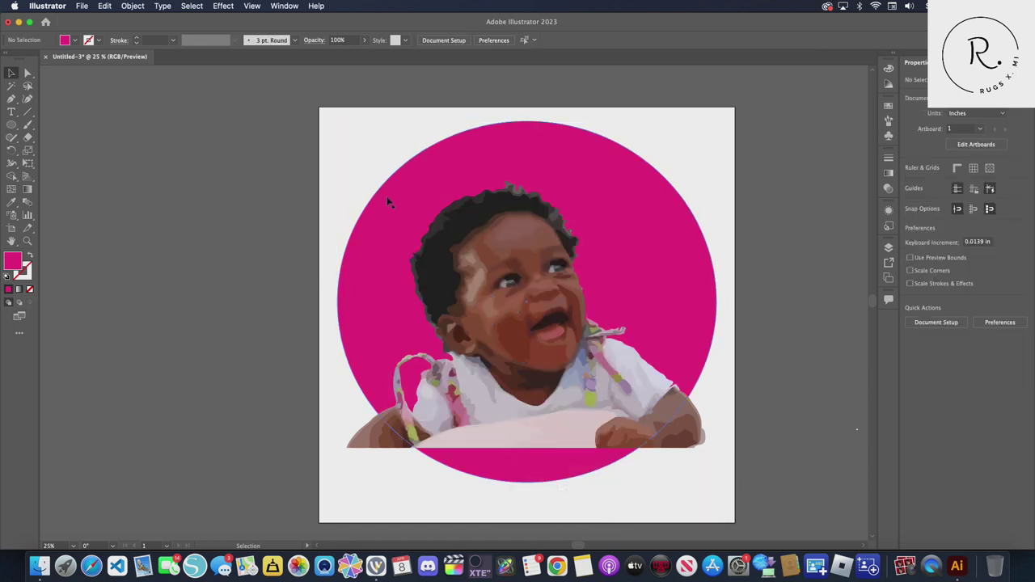
pyautogui.click(15, 85)
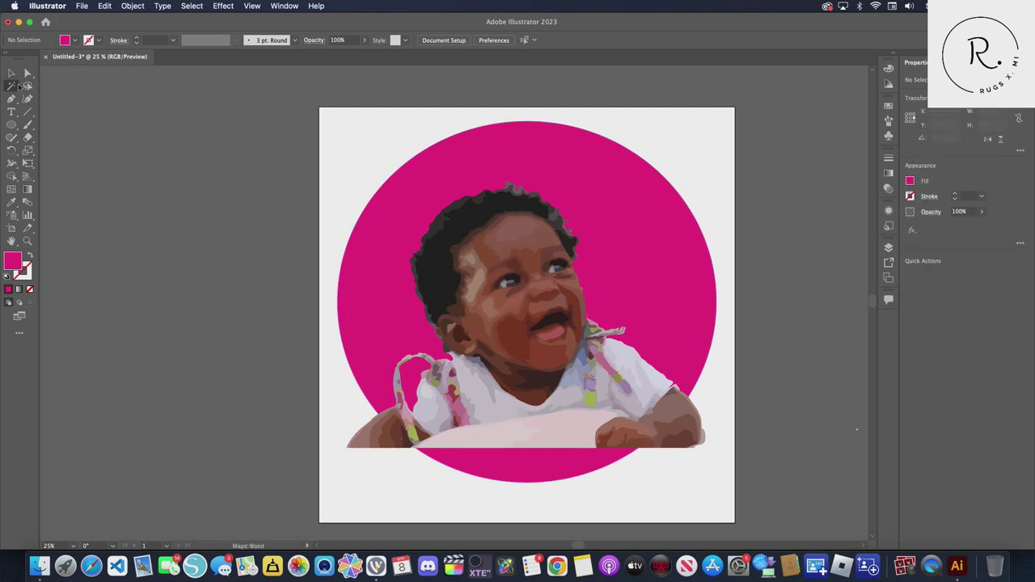
# Try Magic Wand selections on the skin, dark face shapes and magenta circle
pyautogui.click(518, 236)
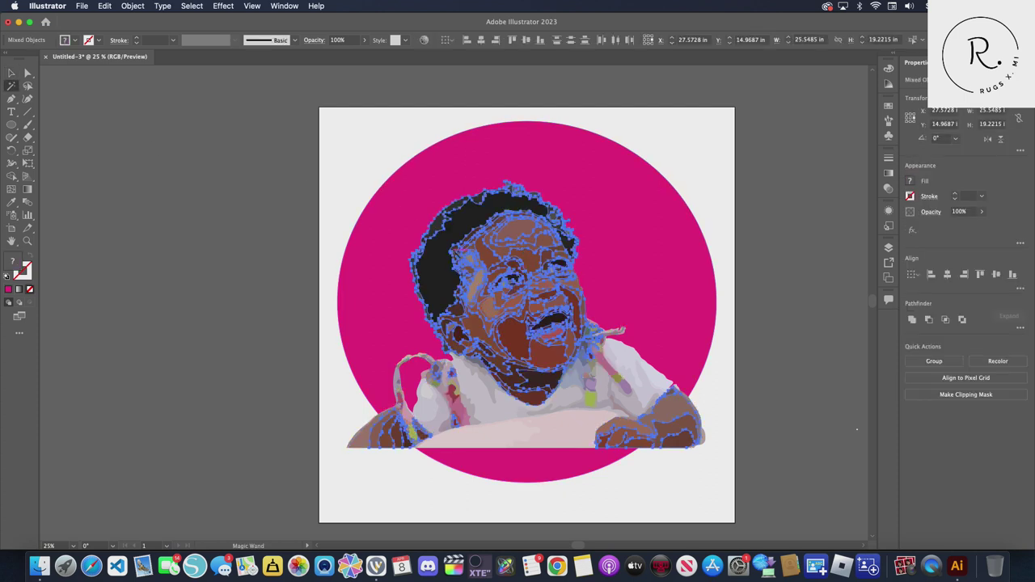
pyautogui.click(467, 229)
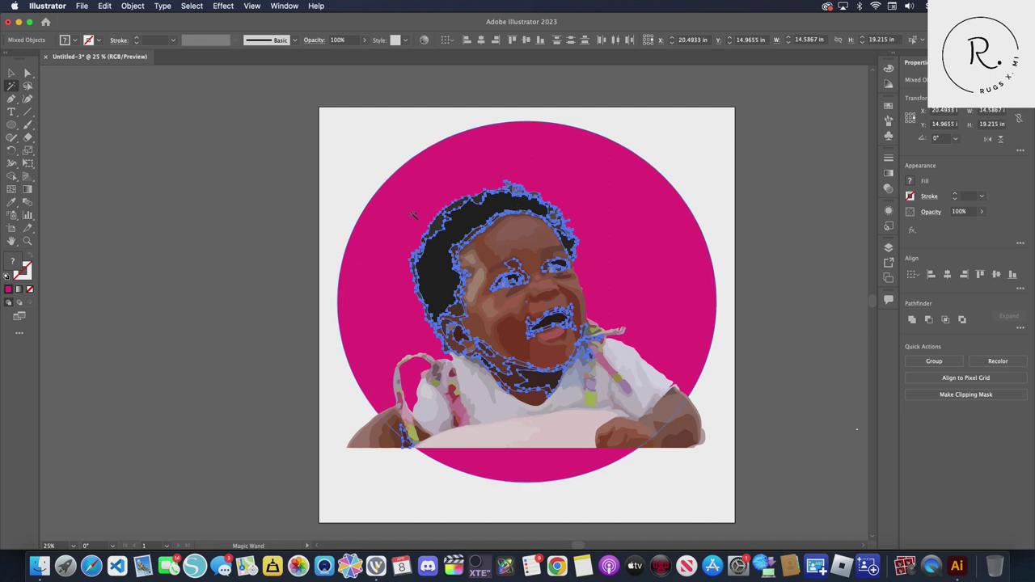
pyautogui.click(406, 215)
pyautogui.click(12, 73)
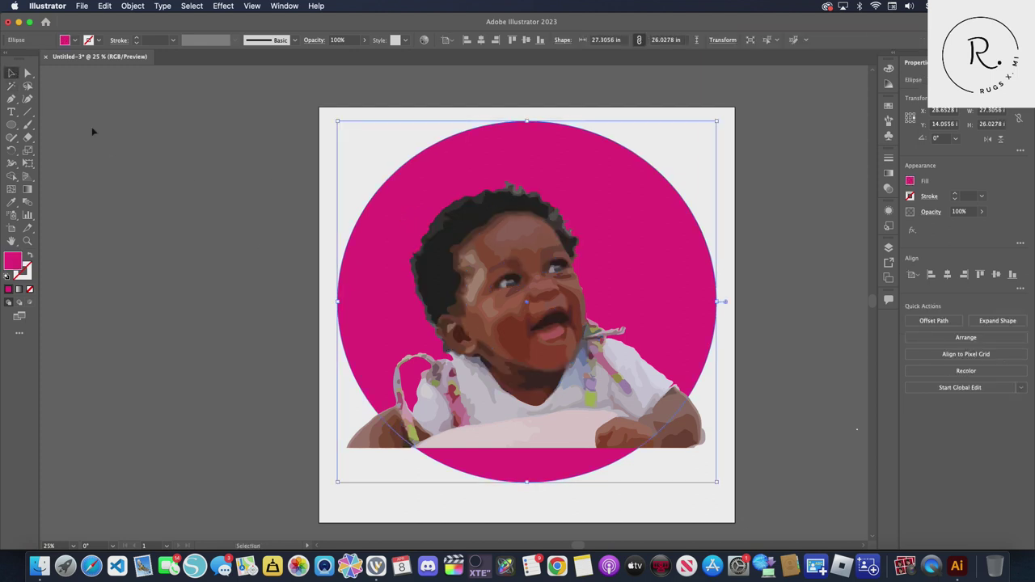
# Drag the baby artwork group higher inside the magenta circle
pyautogui.moveTo(506, 306)
pyautogui.mouseDown()
pyautogui.moveTo(538, 230)
pyautogui.moveTo(535, 210)
pyautogui.mouseUp()
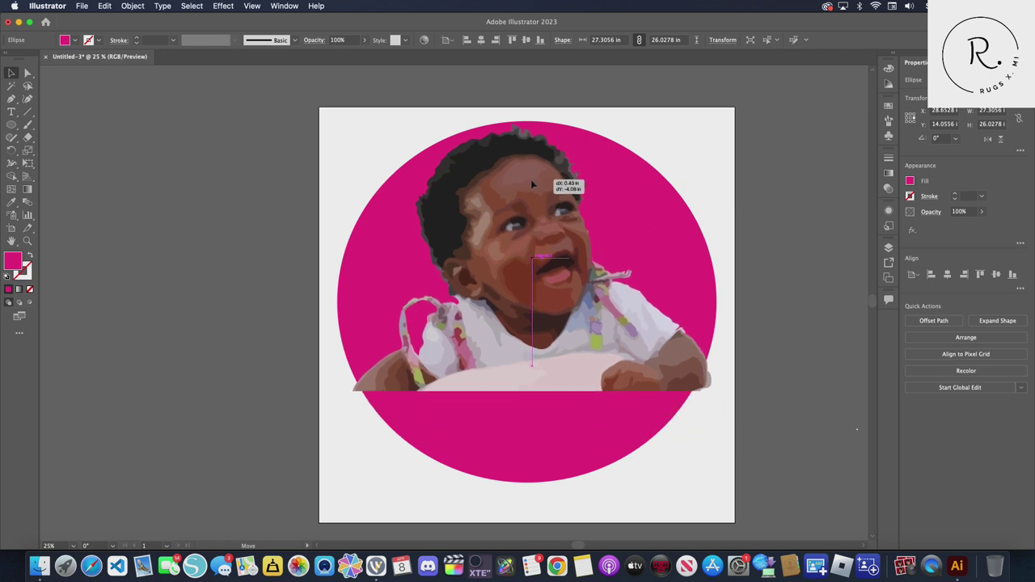
pyautogui.moveTo(534, 210); pyautogui.dragTo(537, 212)
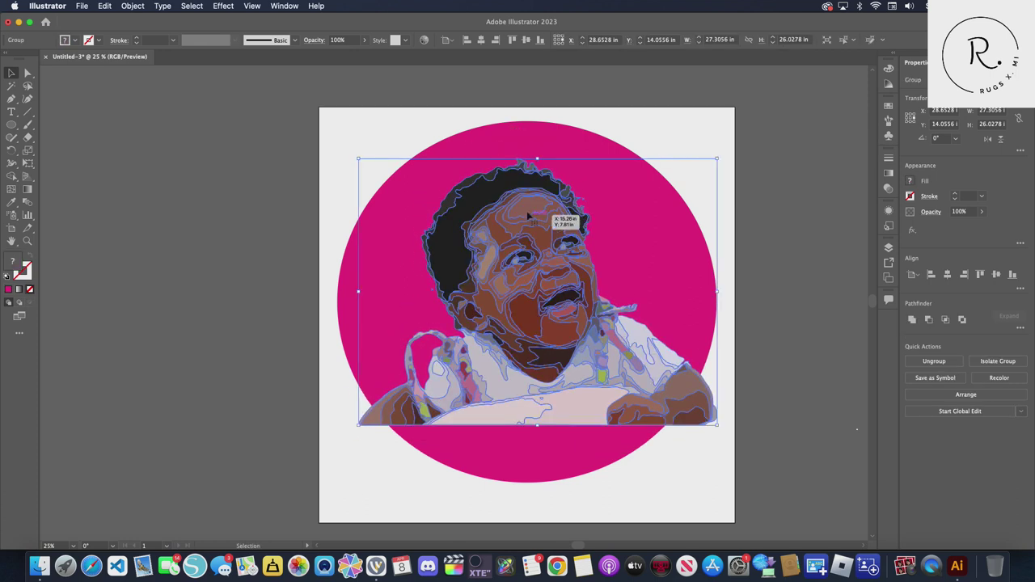
pyautogui.click(356, 152)
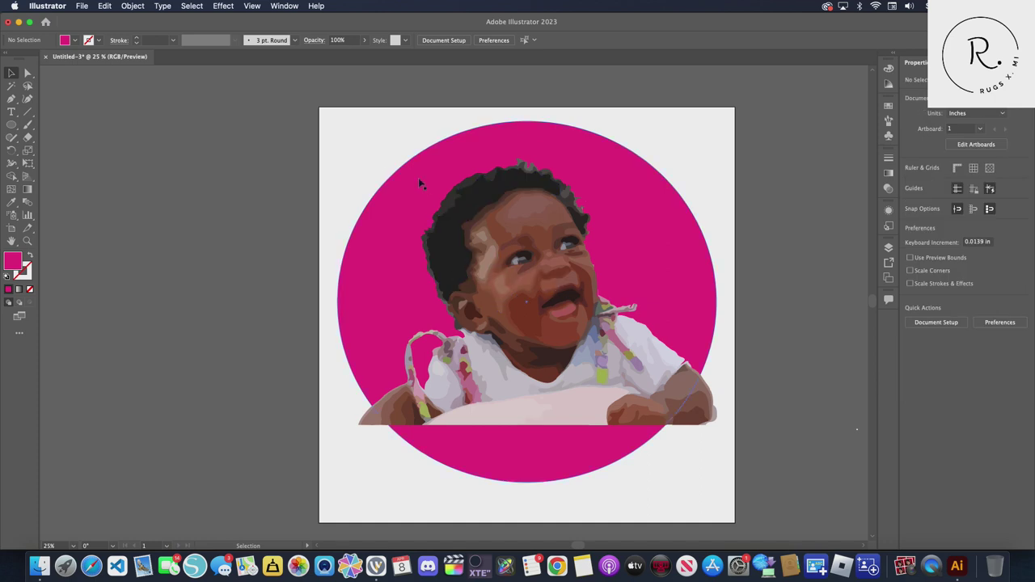
pyautogui.moveTo(518, 227); pyautogui.dragTo(512, 219)
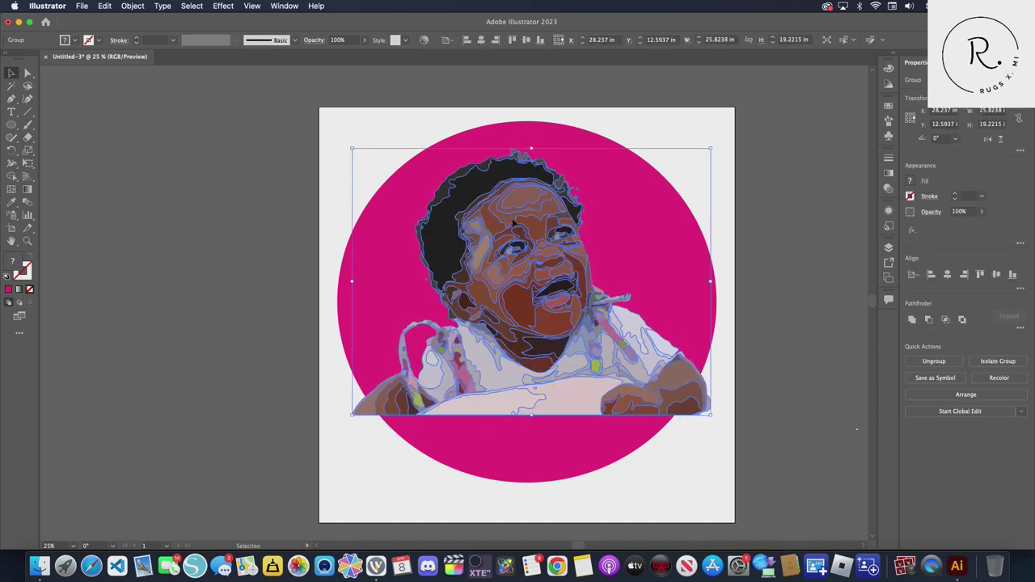
pyautogui.press('a')
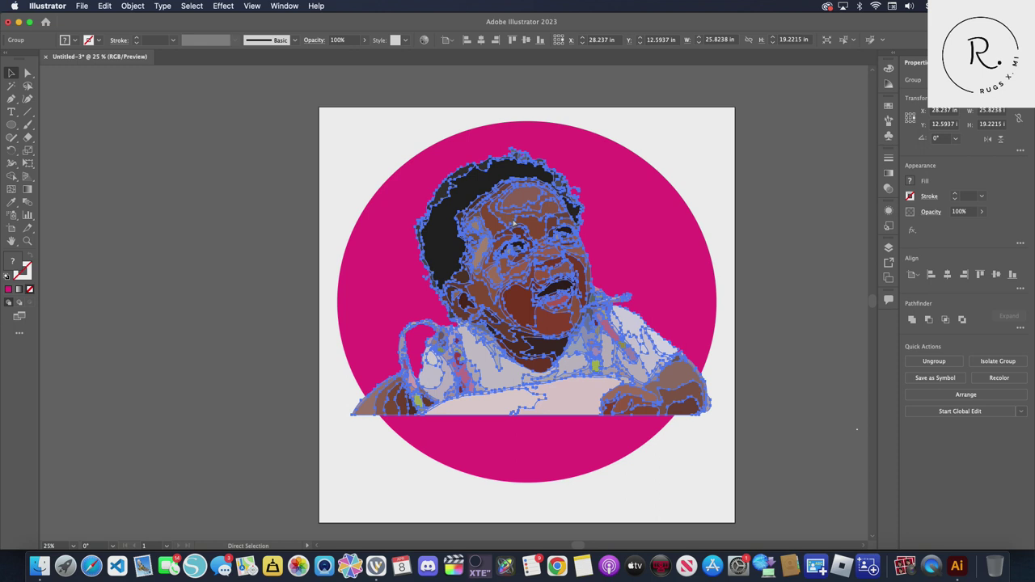
pyautogui.hotkey('ctrl', 't')
pyautogui.press('v')
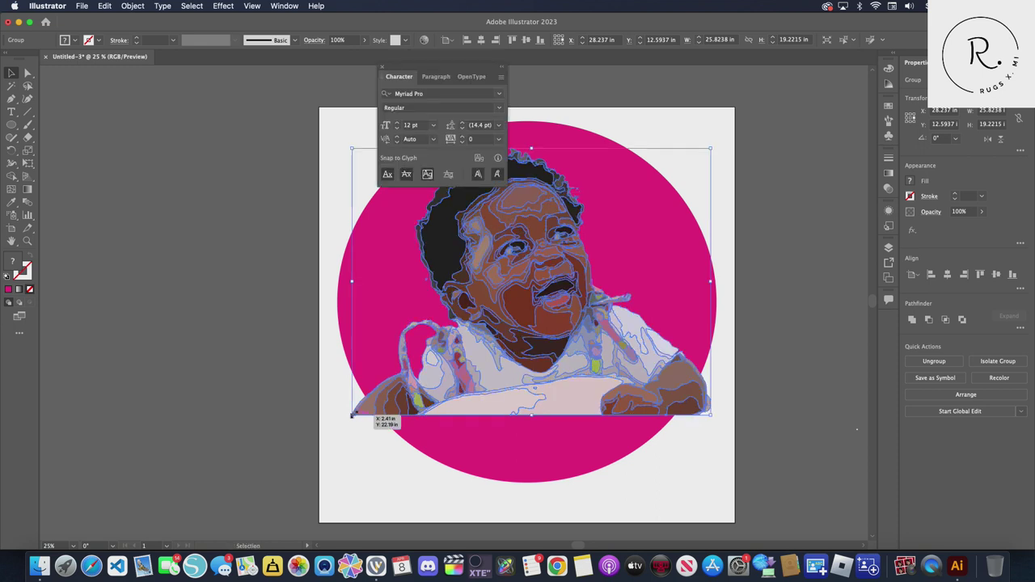
# Enlarge the baby artwork from its lower-left corner and shift it down-right
pyautogui.moveTo(352, 416); pyautogui.dragTo(307, 474)
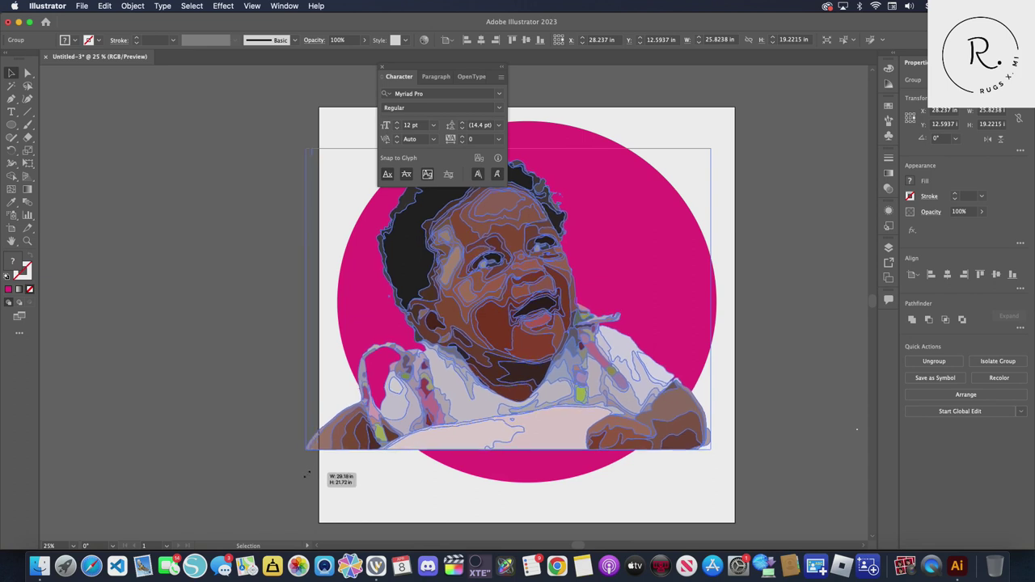
pyautogui.moveTo(311, 468); pyautogui.dragTo(309, 469)
pyautogui.click(246, 232)
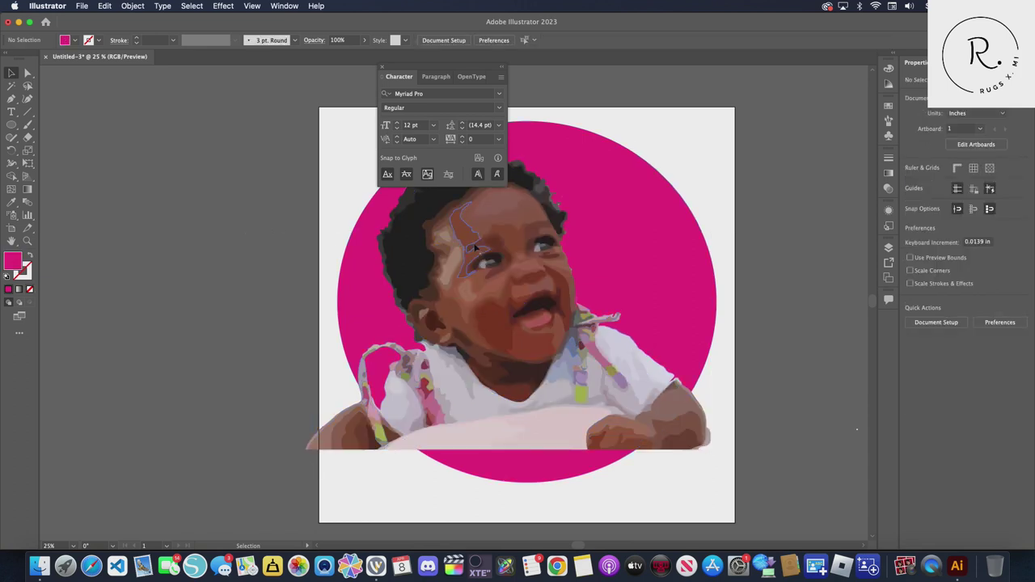
pyautogui.moveTo(480, 230); pyautogui.dragTo(504, 261)
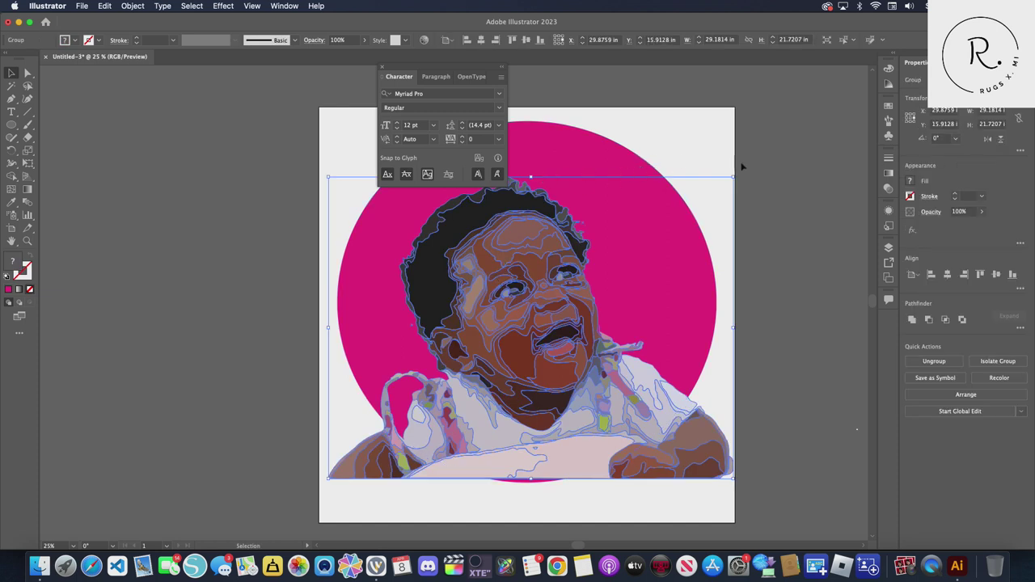
# Scale it up to about 32.9 x 24.4 in from the upper-right, position it, and select all
pyautogui.moveTo(735, 178); pyautogui.dragTo(788, 151)
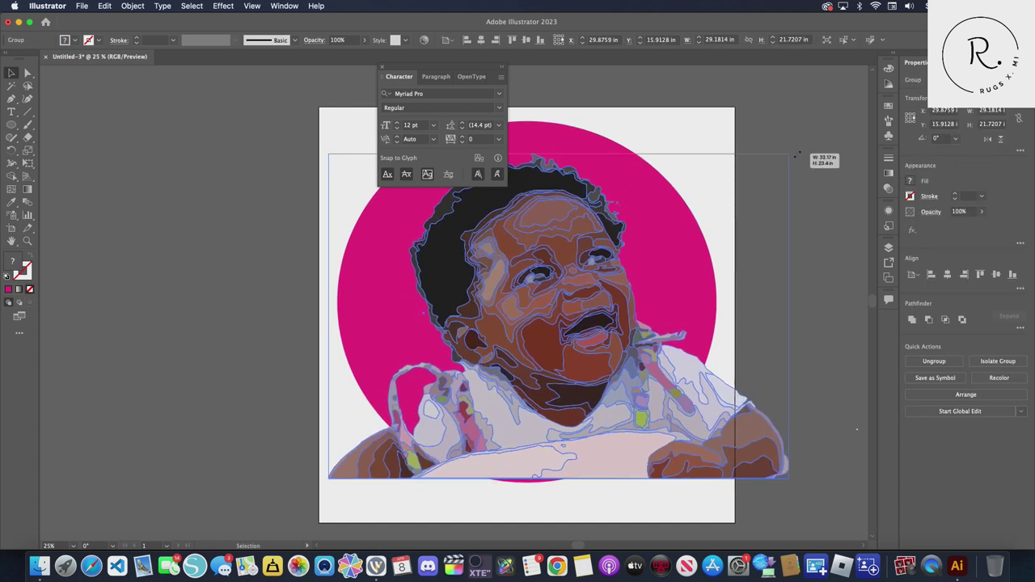
pyautogui.moveTo(788, 151); pyautogui.dragTo(800, 148)
pyautogui.moveTo(548, 289); pyautogui.dragTo(530, 285)
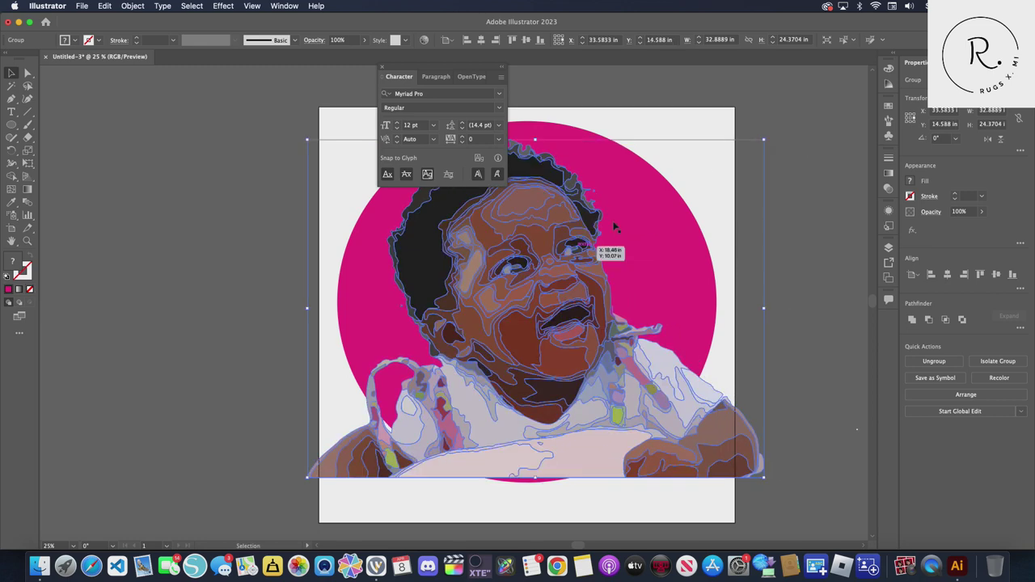
pyautogui.click(720, 124)
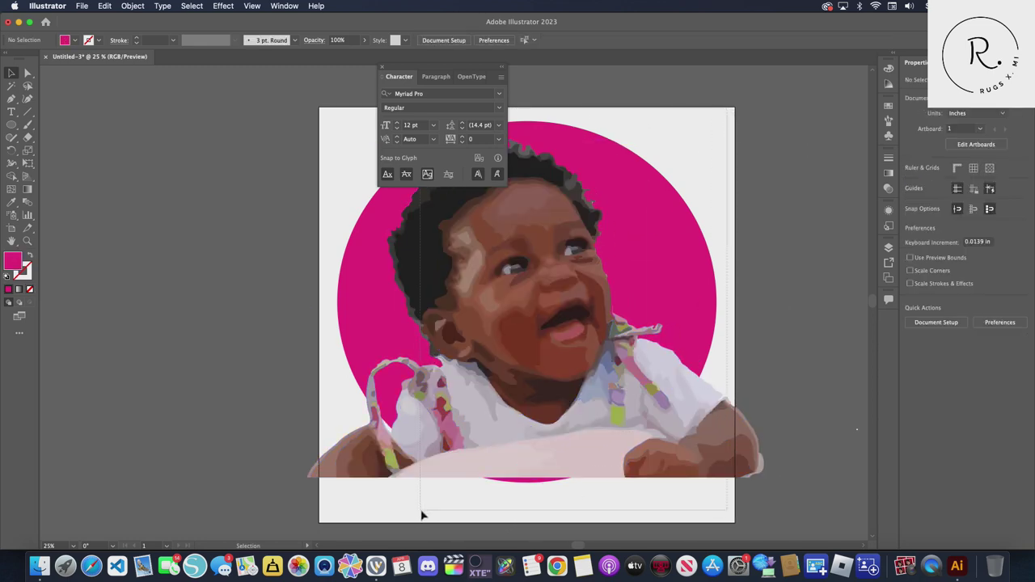
pyautogui.press('super+a')
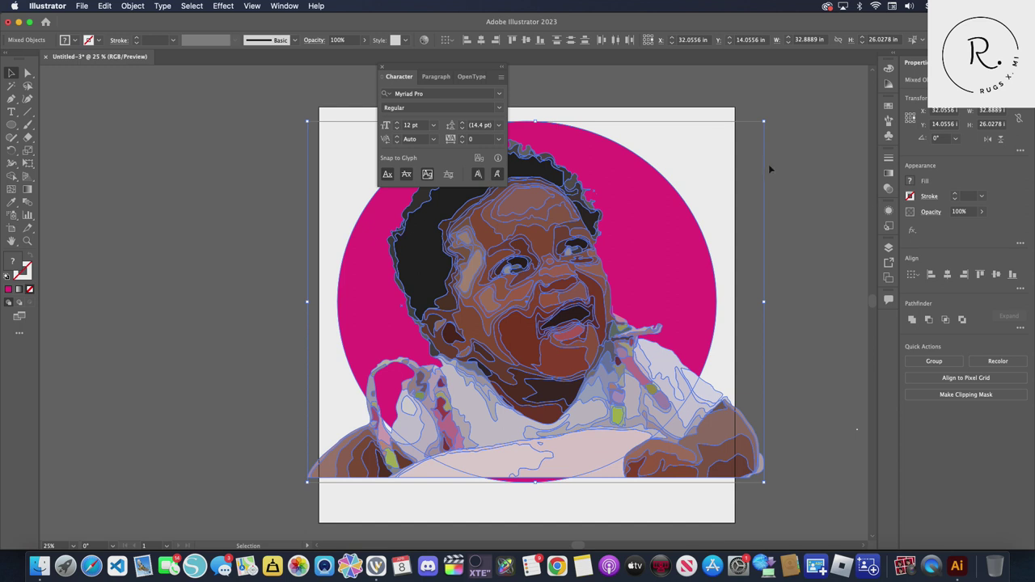
pyautogui.click(284, 6)
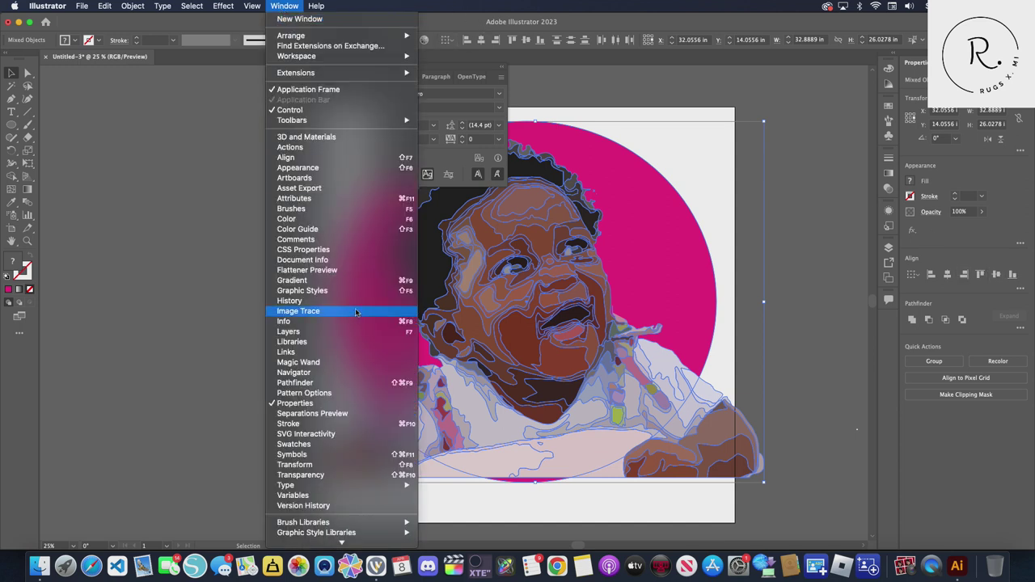
pyautogui.click(307, 383)
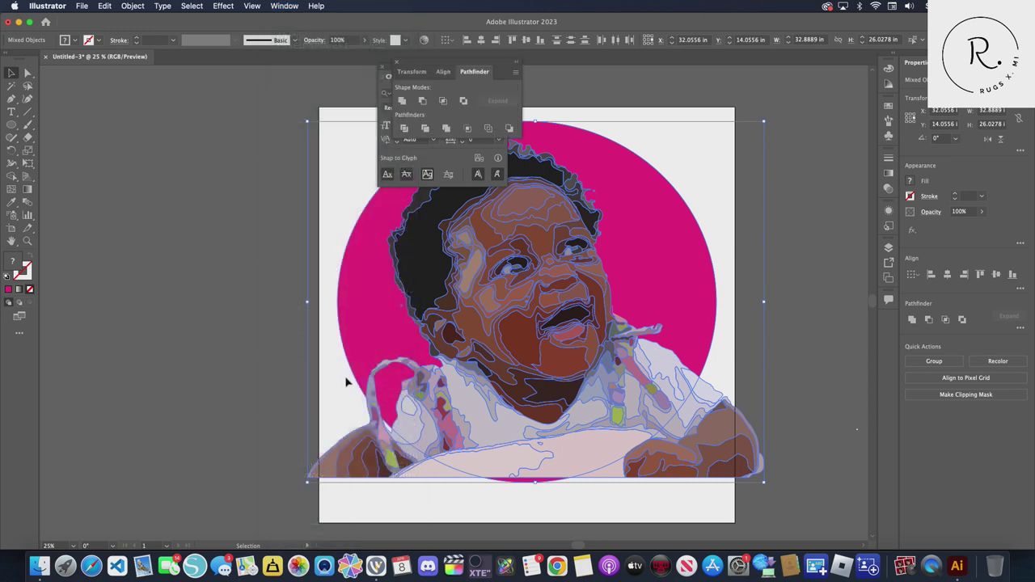
pyautogui.click(447, 129)
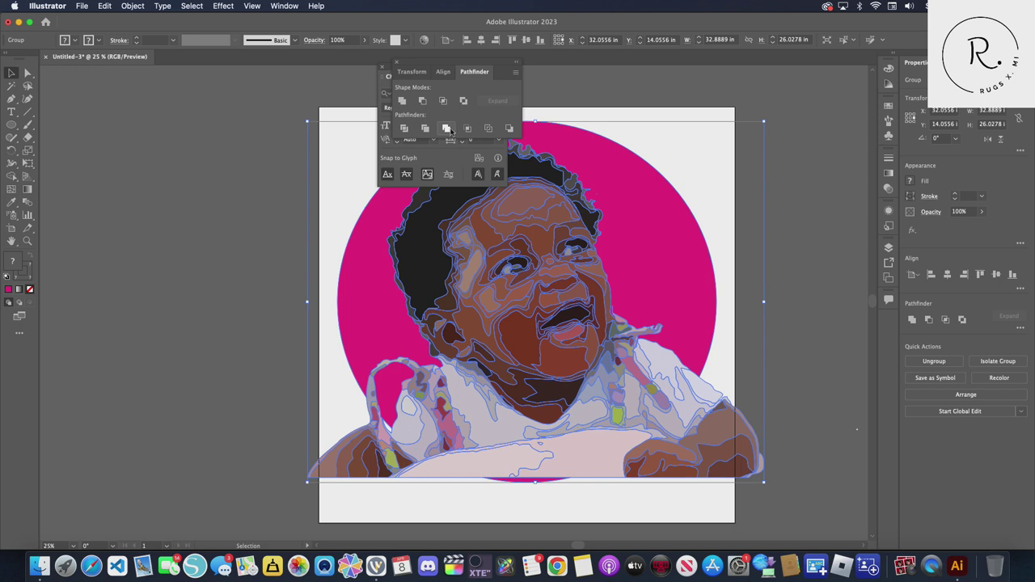
pyautogui.click(402, 100)
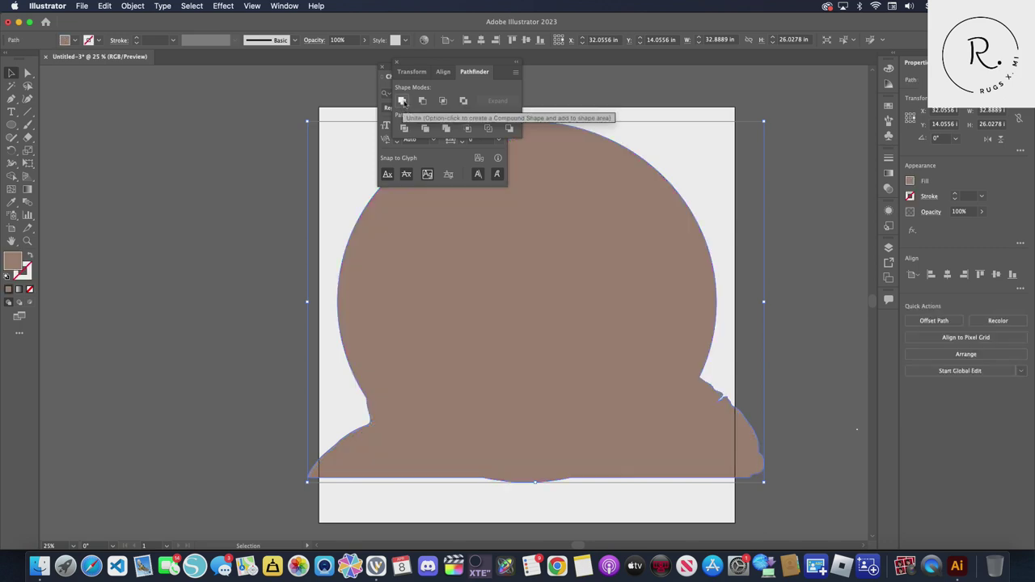
pyautogui.hotkey('ctrl', 'z')
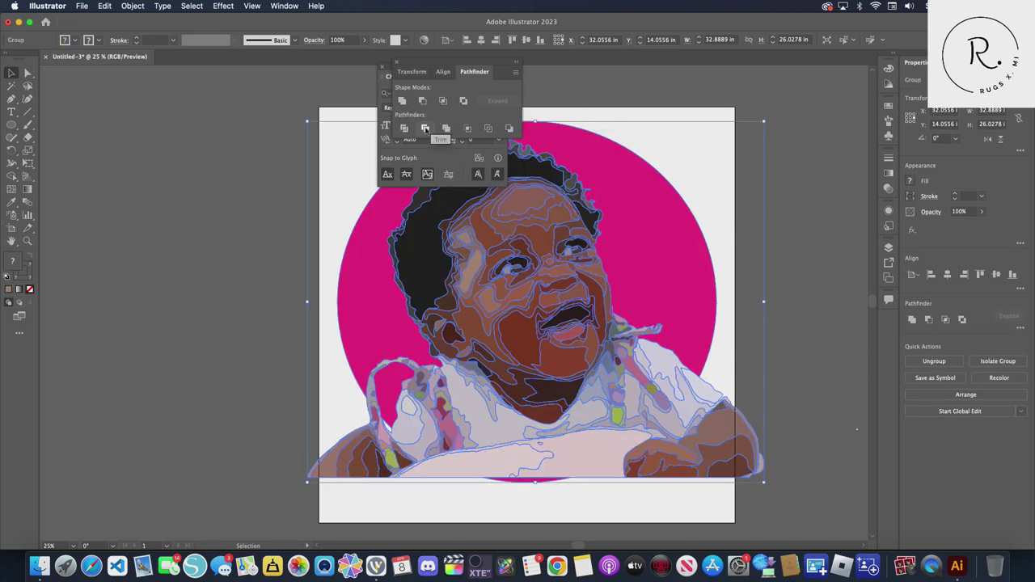
pyautogui.click(405, 130)
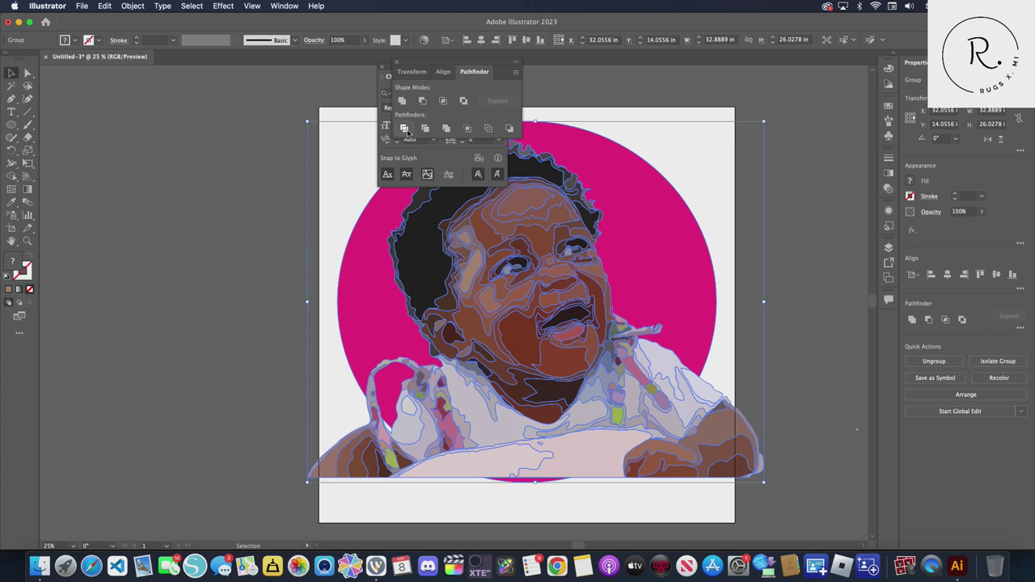
pyautogui.click(445, 128)
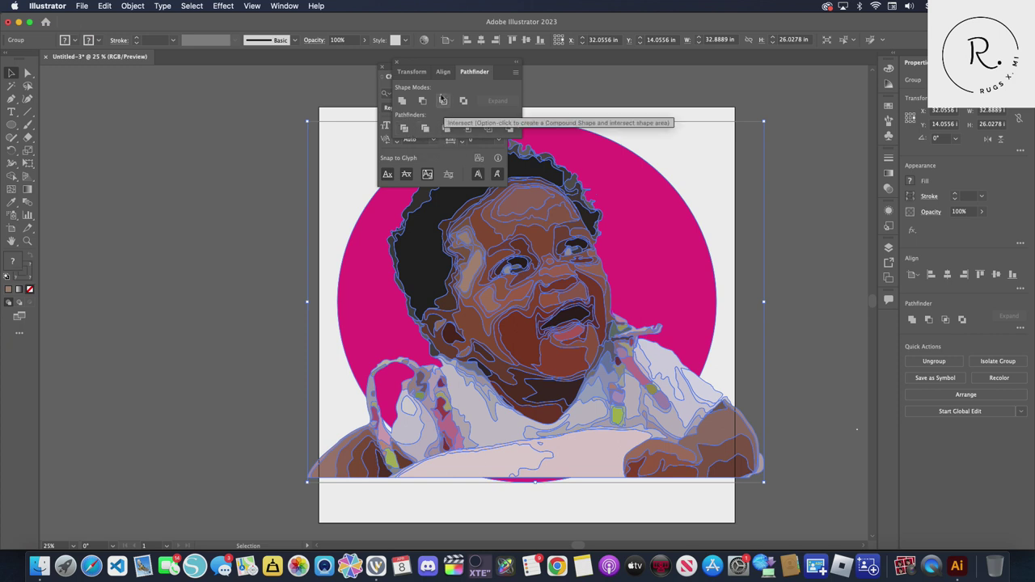
pyautogui.click(422, 100)
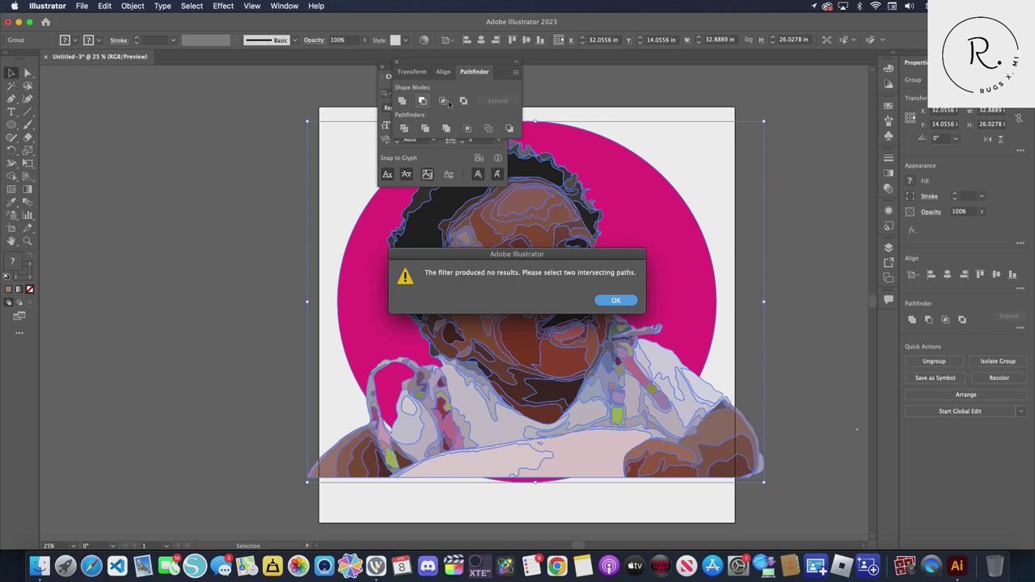
pyautogui.click(619, 300)
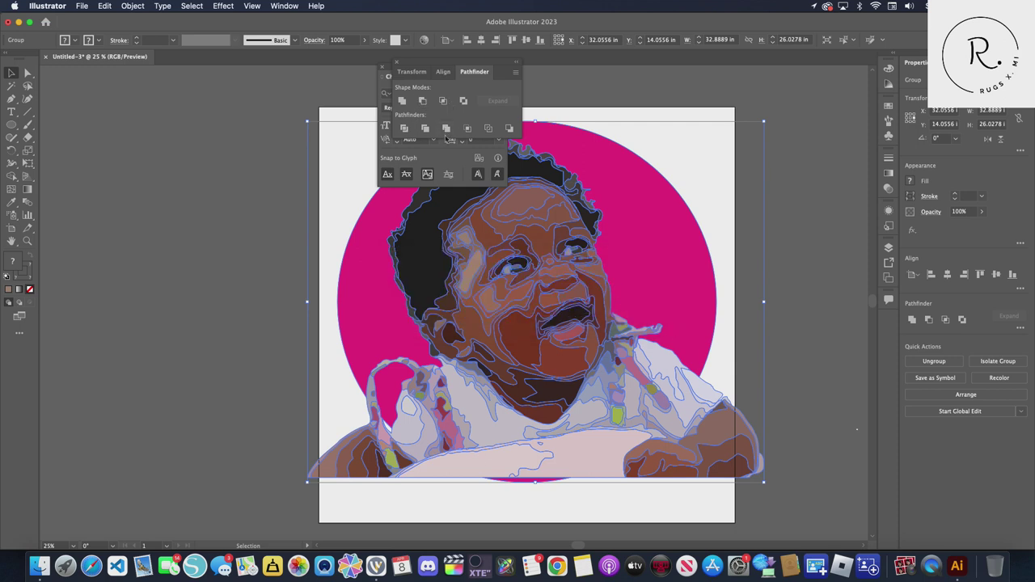
pyautogui.click(446, 128)
pyautogui.click(838, 129)
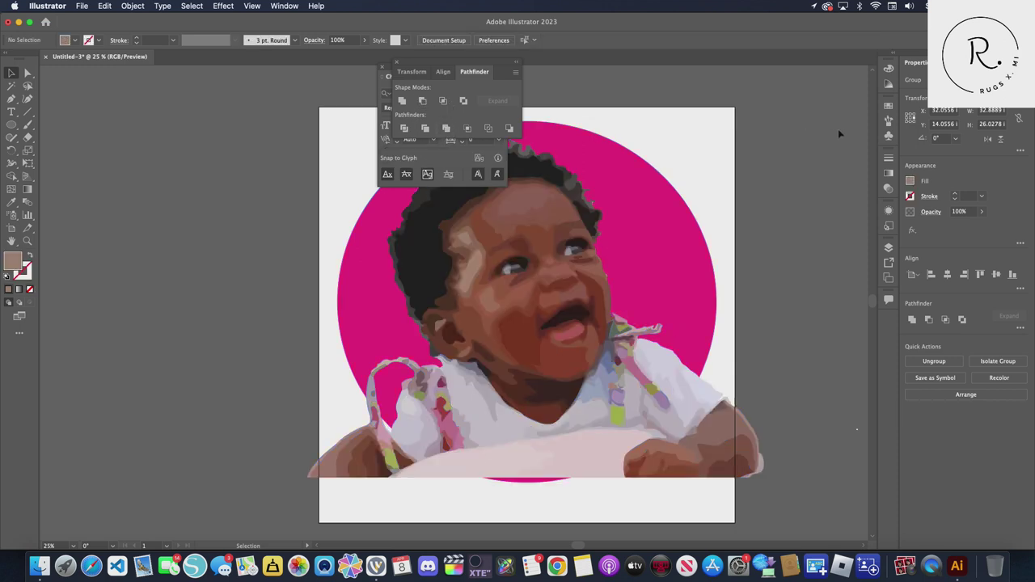
pyautogui.moveTo(716, 127); pyautogui.dragTo(722, 164)
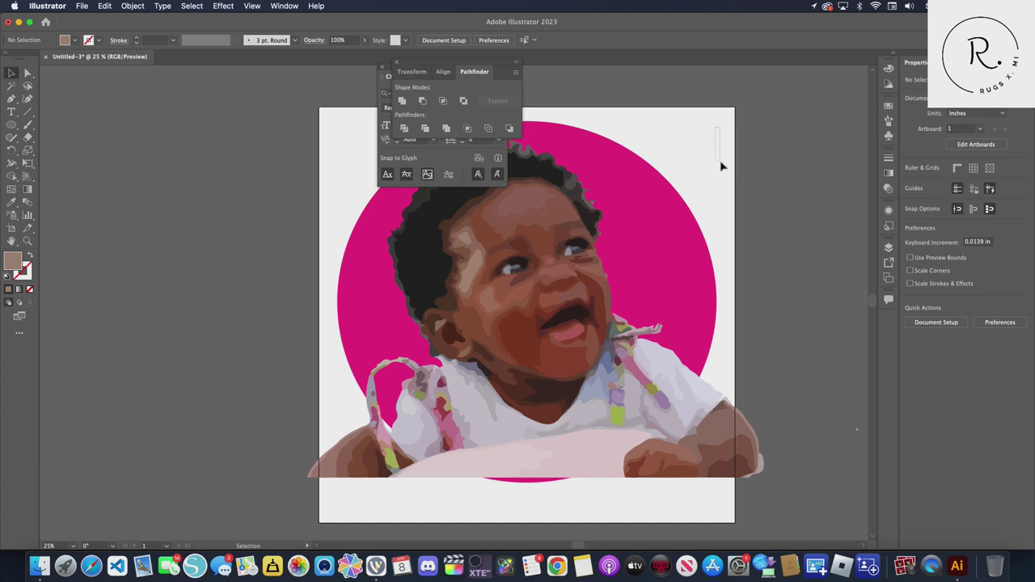
pyautogui.click(396, 63)
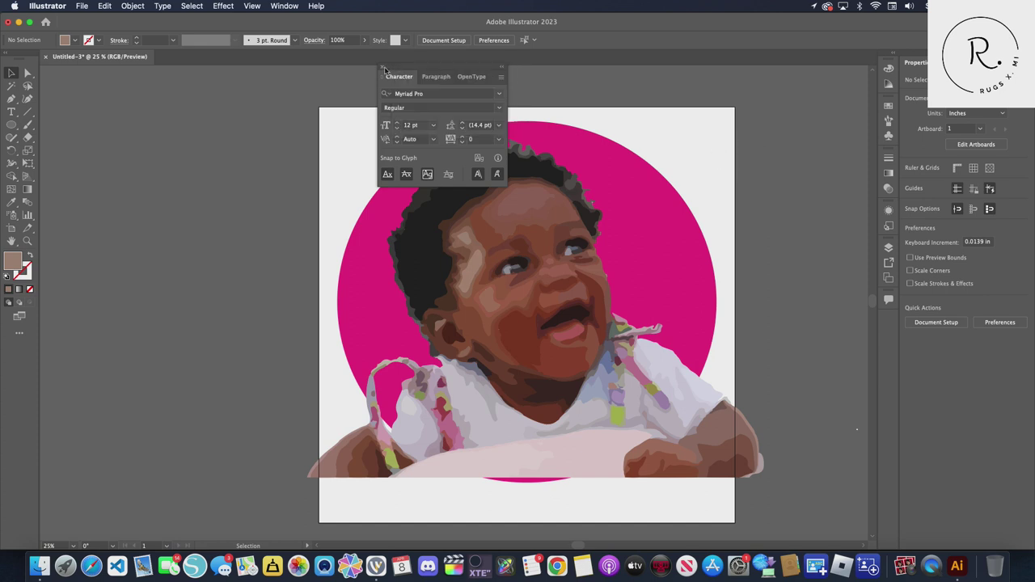
# Reopen the Pathfinder panel from the Window menu and show the transform settings
pyautogui.click(382, 67)
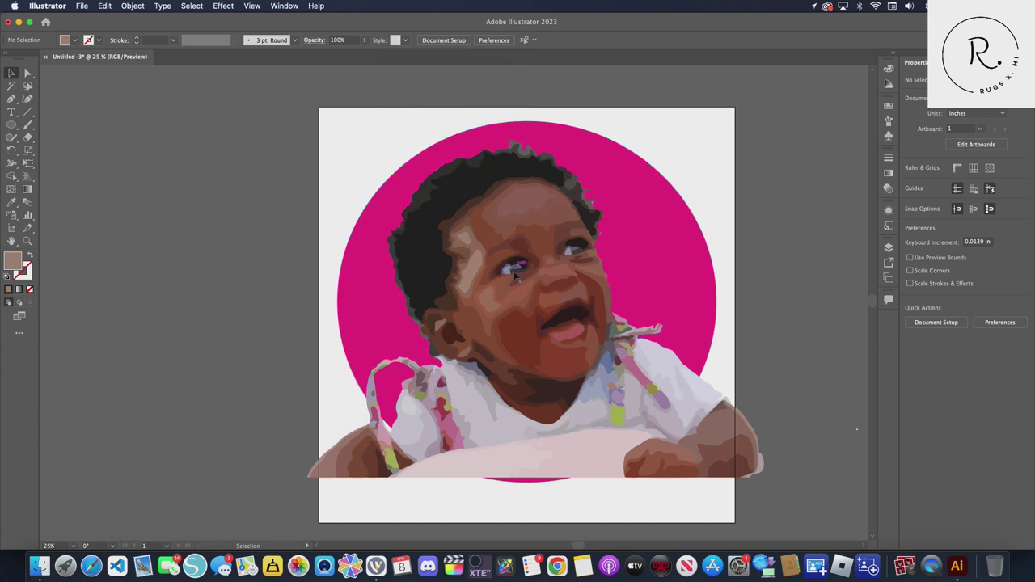
pyautogui.rightClick(622, 167)
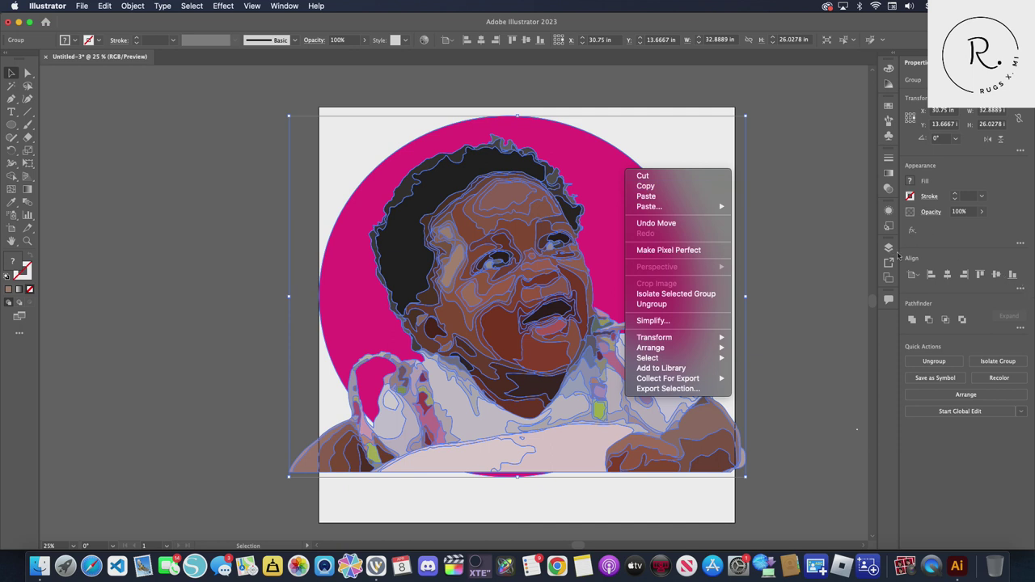
pyautogui.click(285, 6)
pyautogui.click(285, 6)
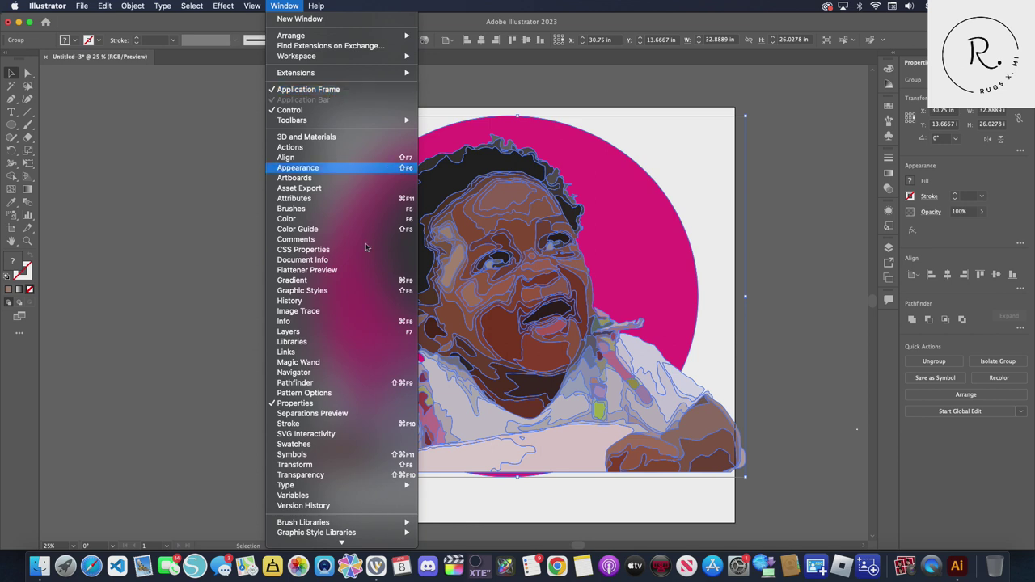
pyautogui.click(377, 384)
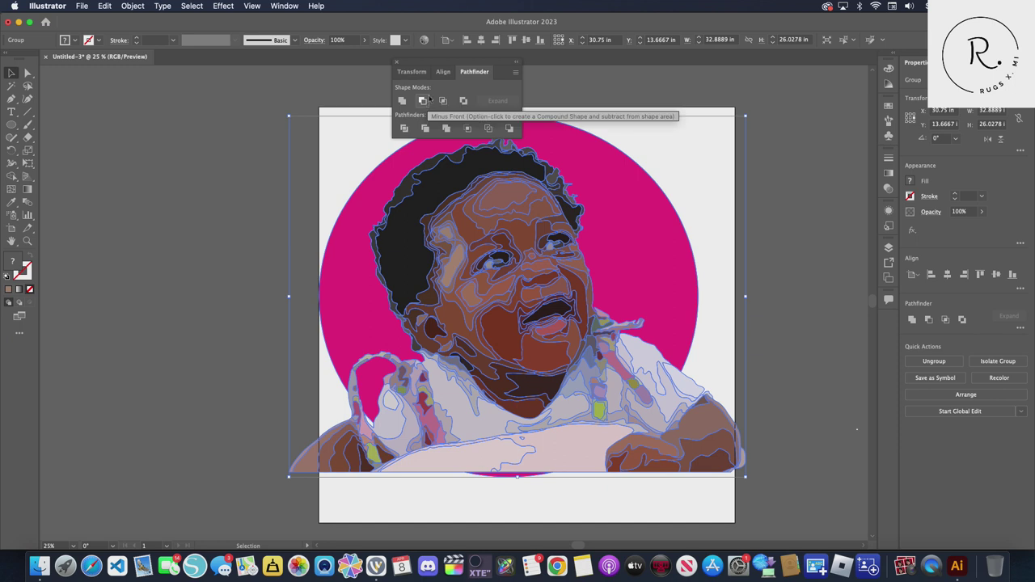
pyautogui.click(412, 71)
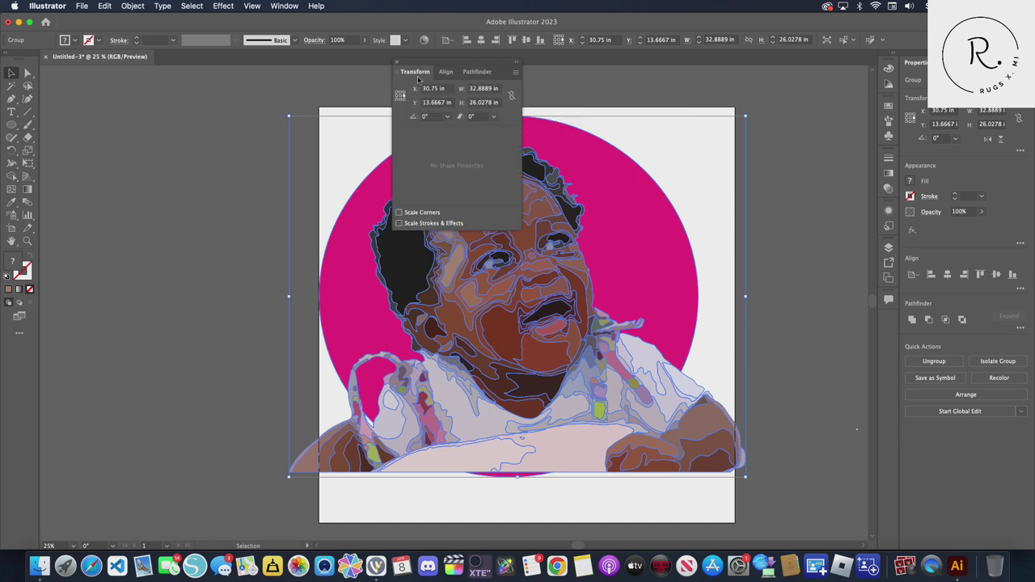
pyautogui.click(683, 222)
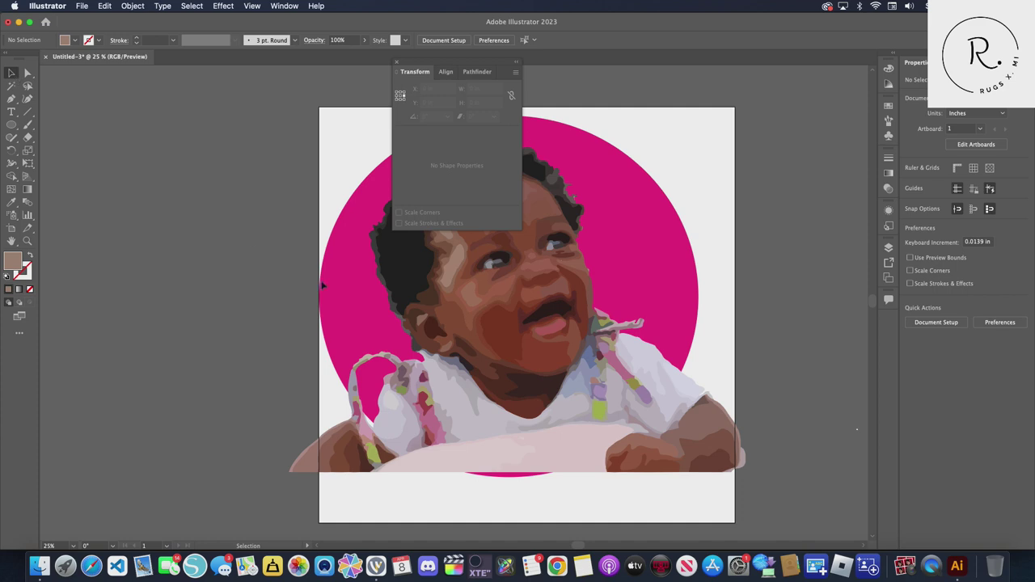
# Ungroup the baby artwork, test-move a white forehead piece, then undo those edits
pyautogui.moveTo(510, 255)
pyautogui.mouseDown()
pyautogui.moveTo(523, 326)
pyautogui.moveTo(516, 287)
pyautogui.mouseUp()
pyautogui.rightClick(516, 287)
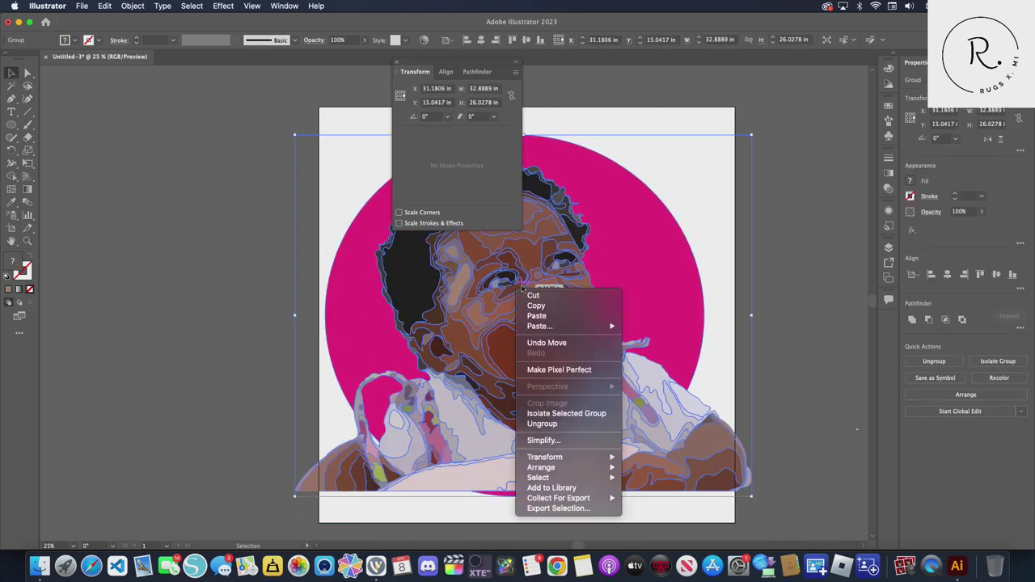
pyautogui.click(542, 423)
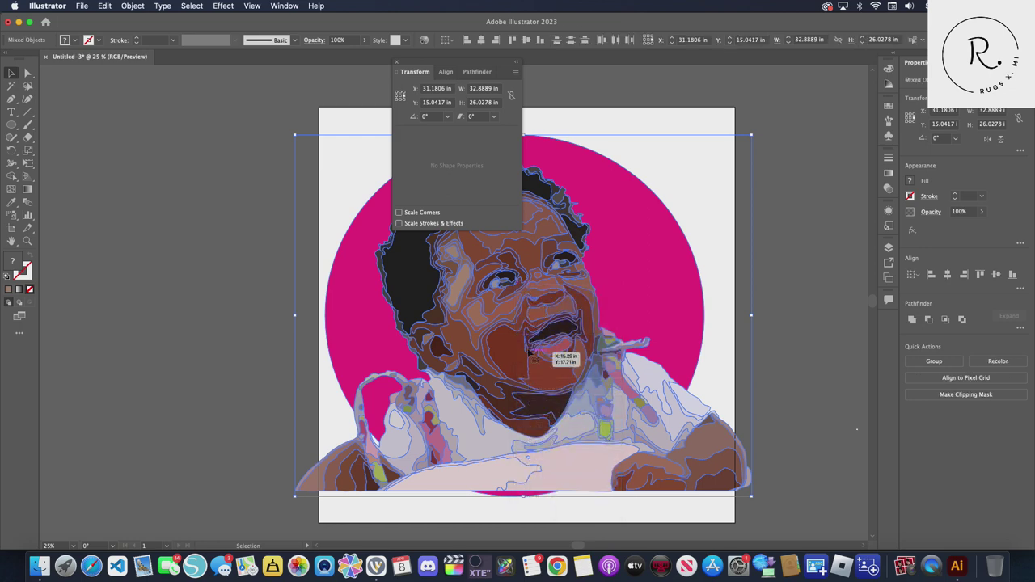
pyautogui.click(770, 318)
pyautogui.moveTo(473, 247); pyautogui.dragTo(477, 253)
pyautogui.click(470, 253)
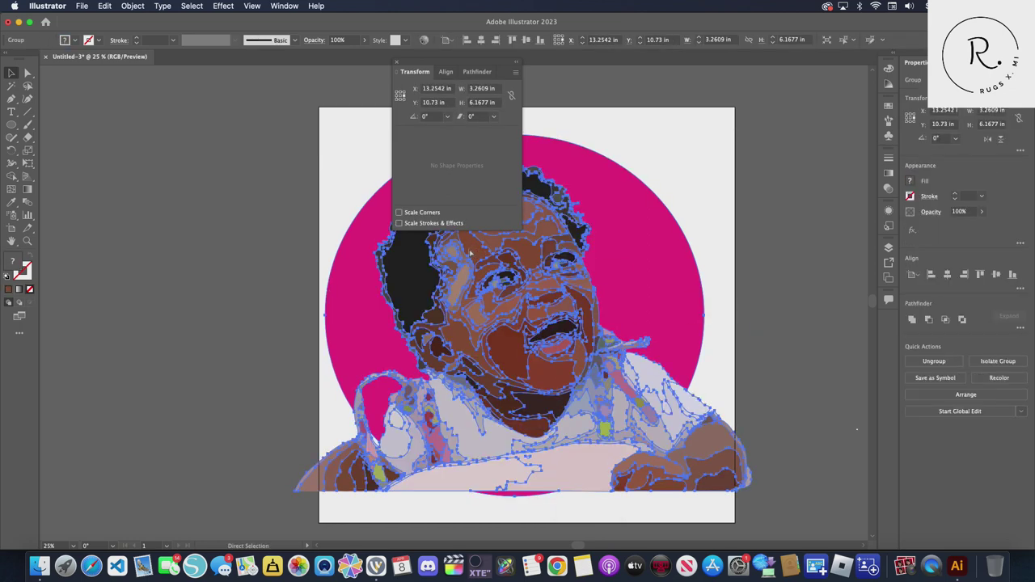
pyautogui.hotkey('ctrl', 'z')
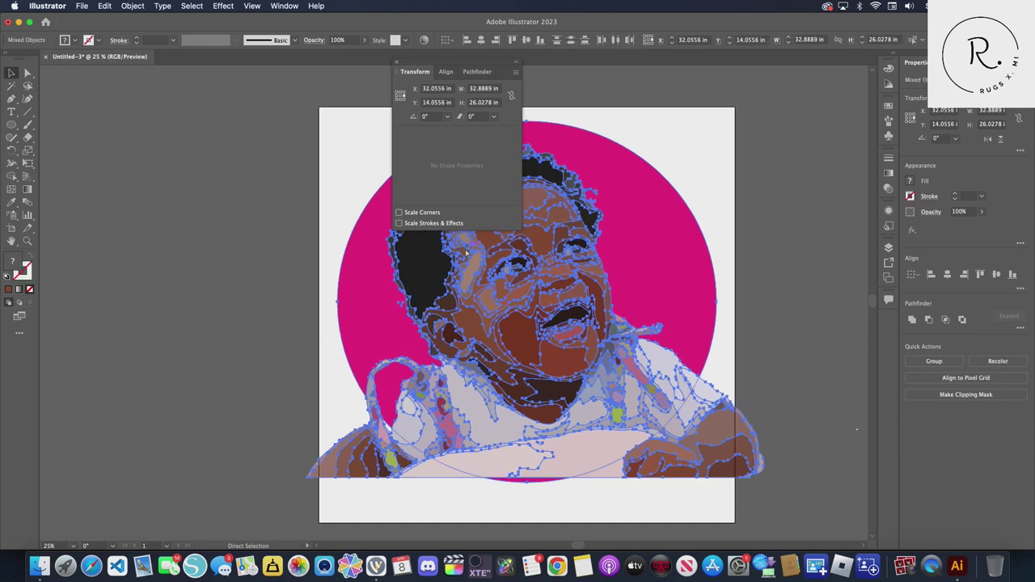
pyautogui.hotkey('ctrl', 'z')
# Drag the baby artwork down-left over the circle's lower half and select the magenta circle
pyautogui.click(350, 178)
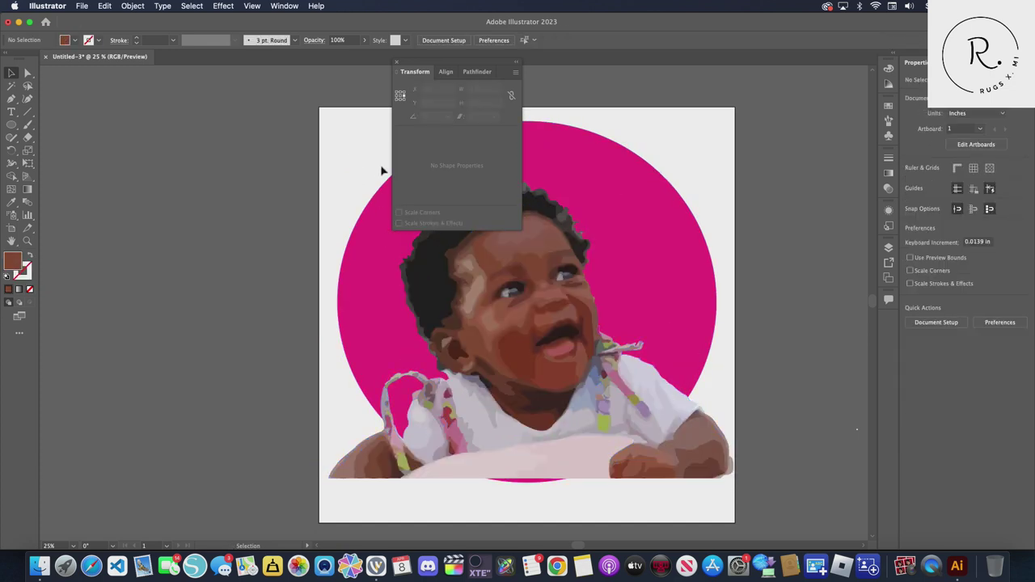
pyautogui.moveTo(536, 299); pyautogui.dragTo(506, 402)
pyautogui.rightClick(505, 363)
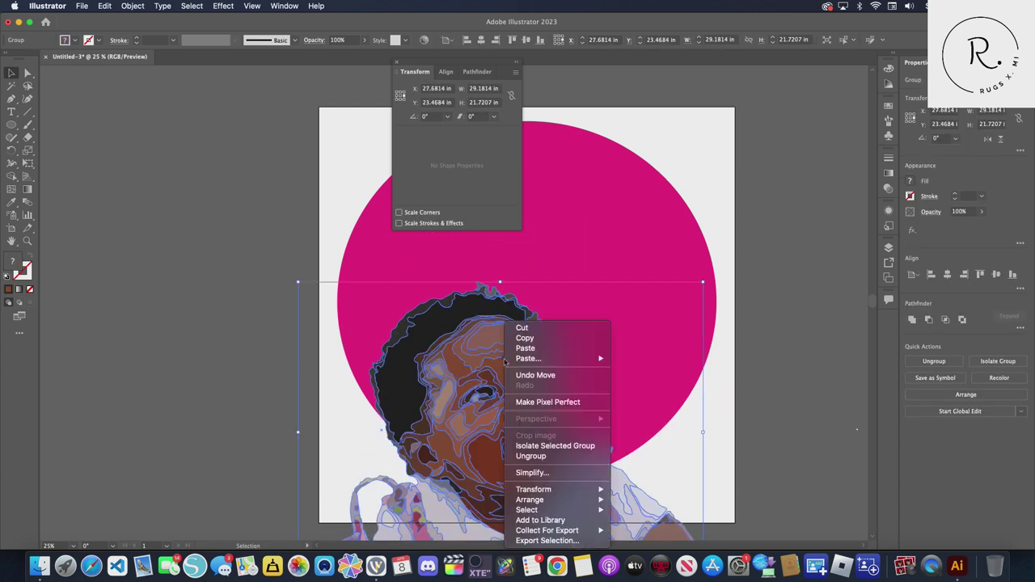
pyautogui.click(620, 209)
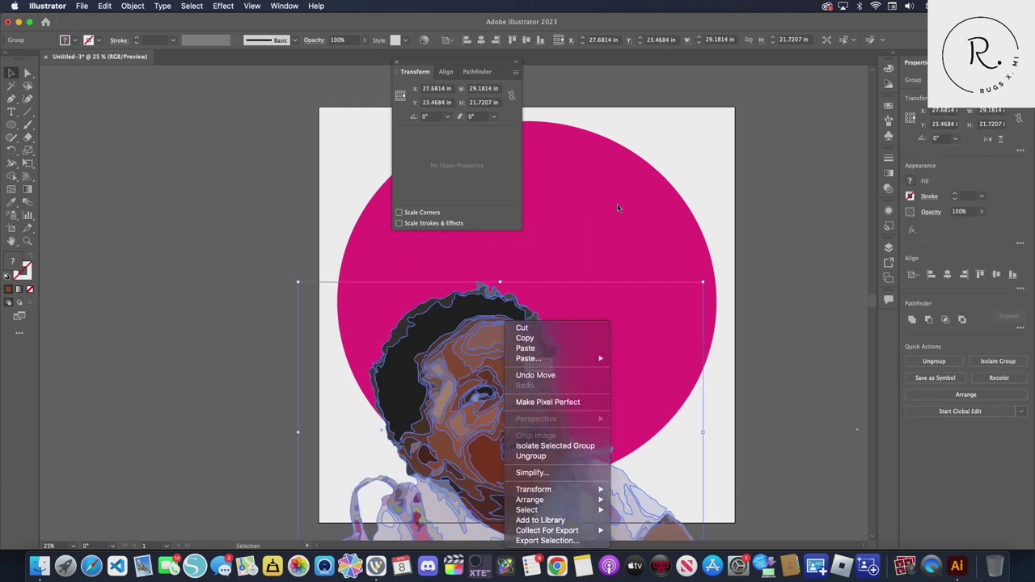
pyautogui.click(613, 158)
pyautogui.click(397, 63)
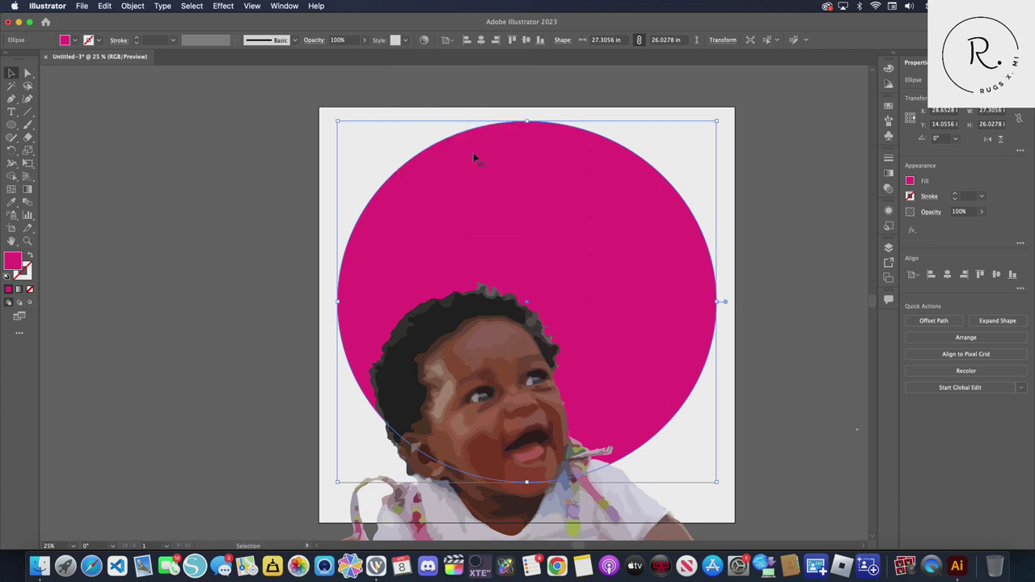
# Attempt Make Clipping Mask on the circle, dismiss the alert, move the baby back up, and select everything
pyautogui.rightClick(488, 166)
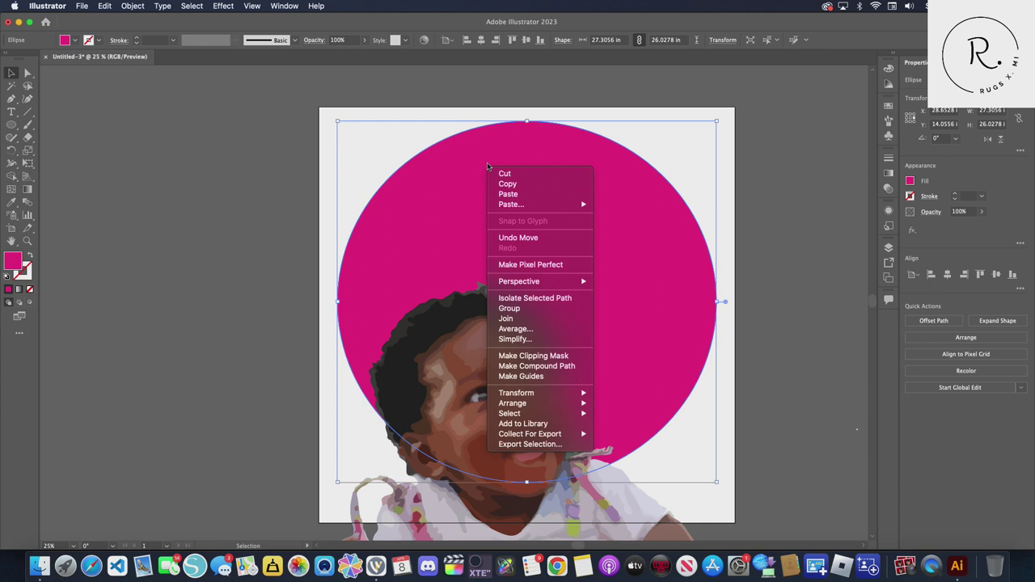
pyautogui.click(454, 341)
pyautogui.rightClick(534, 176)
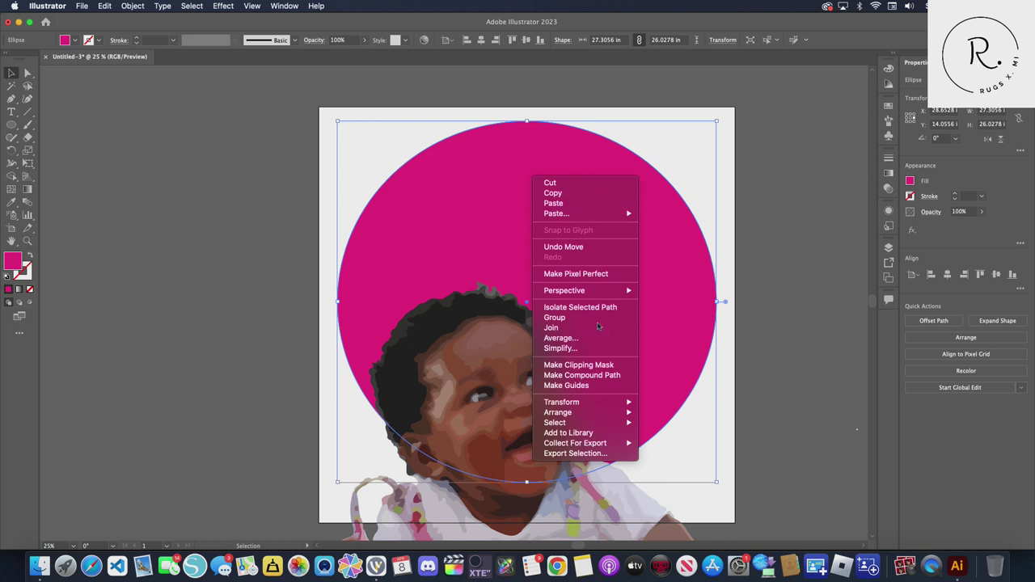
pyautogui.click(599, 366)
pyautogui.click(621, 301)
pyautogui.moveTo(512, 380); pyautogui.dragTo(555, 224)
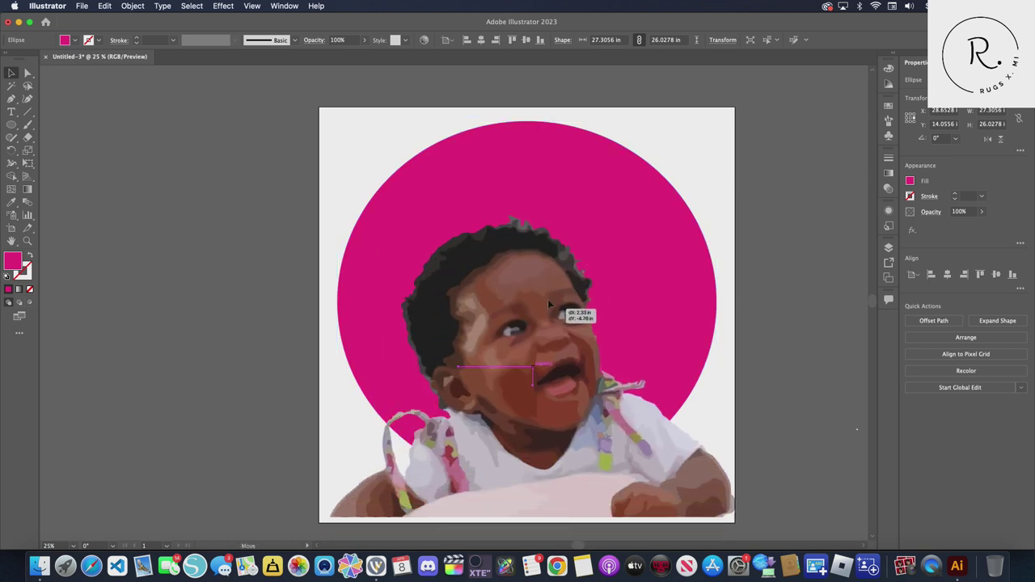
pyautogui.moveTo(338, 111)
pyautogui.mouseDown()
pyautogui.moveTo(706, 505)
pyautogui.moveTo(708, 493)
pyautogui.mouseUp()
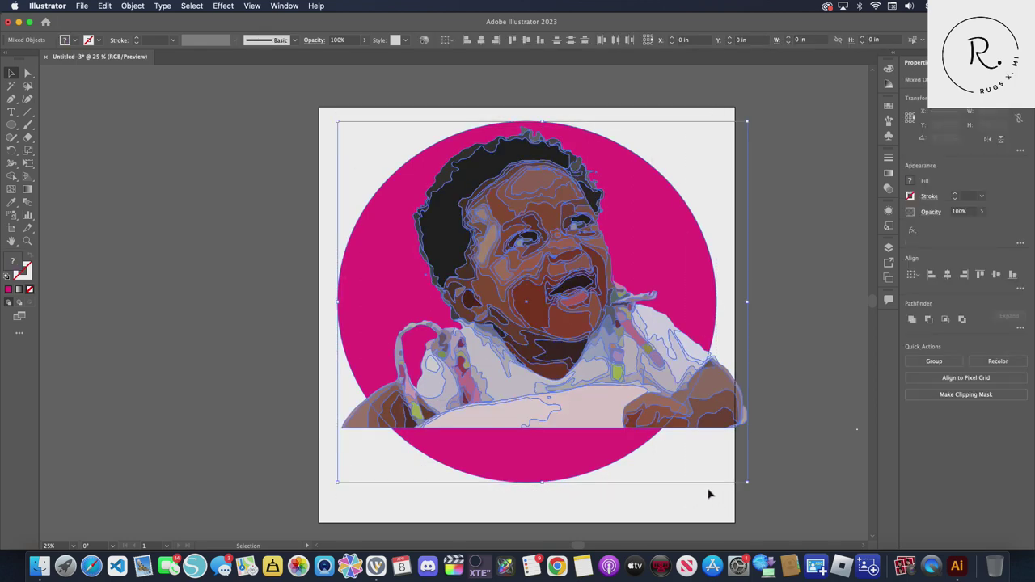
# Make a clipping mask of the selected artwork, then undo it to restore the circle
pyautogui.rightClick(569, 337)
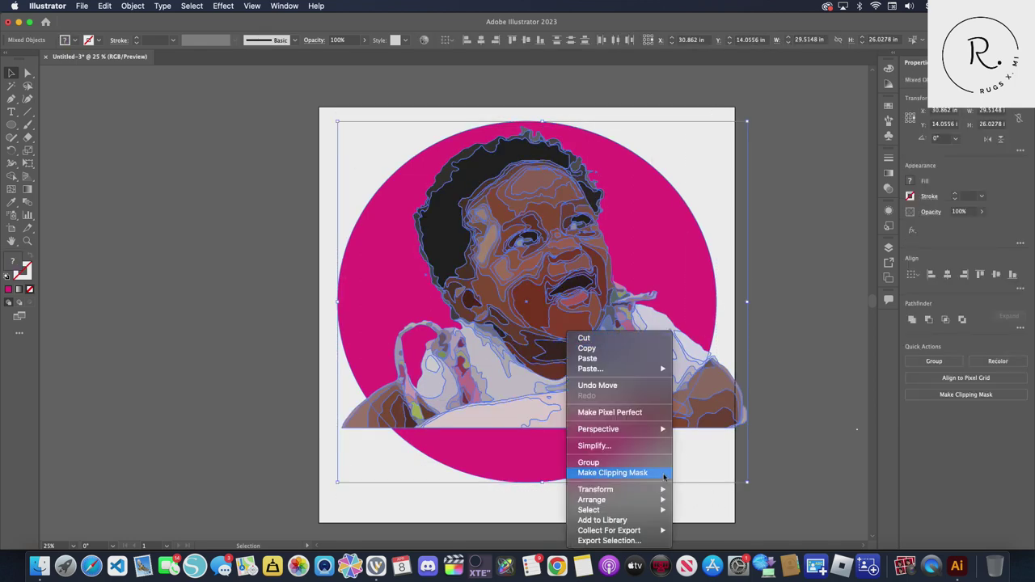
pyautogui.click(639, 473)
pyautogui.click(621, 303)
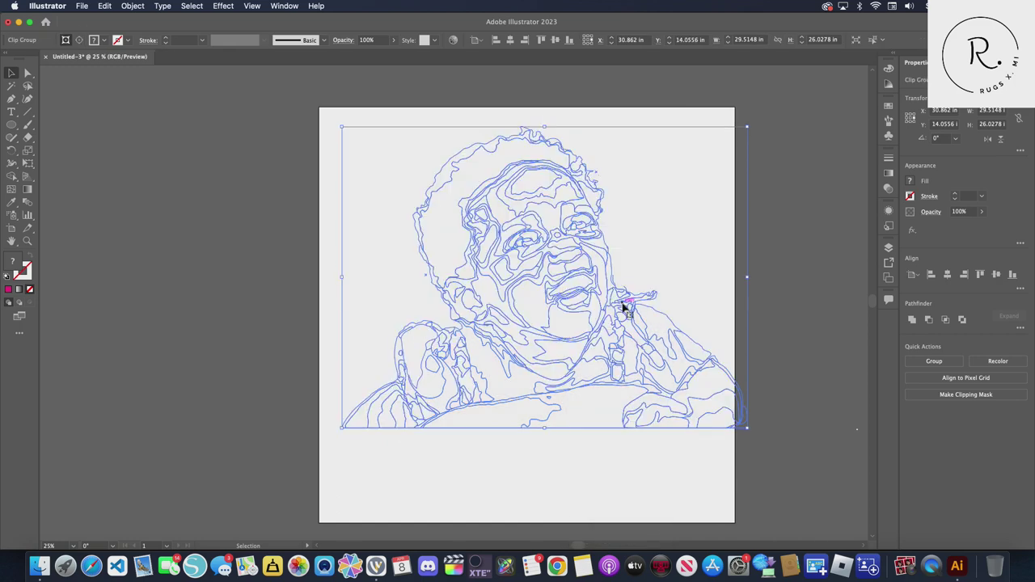
pyautogui.click(714, 247)
pyautogui.click(611, 253)
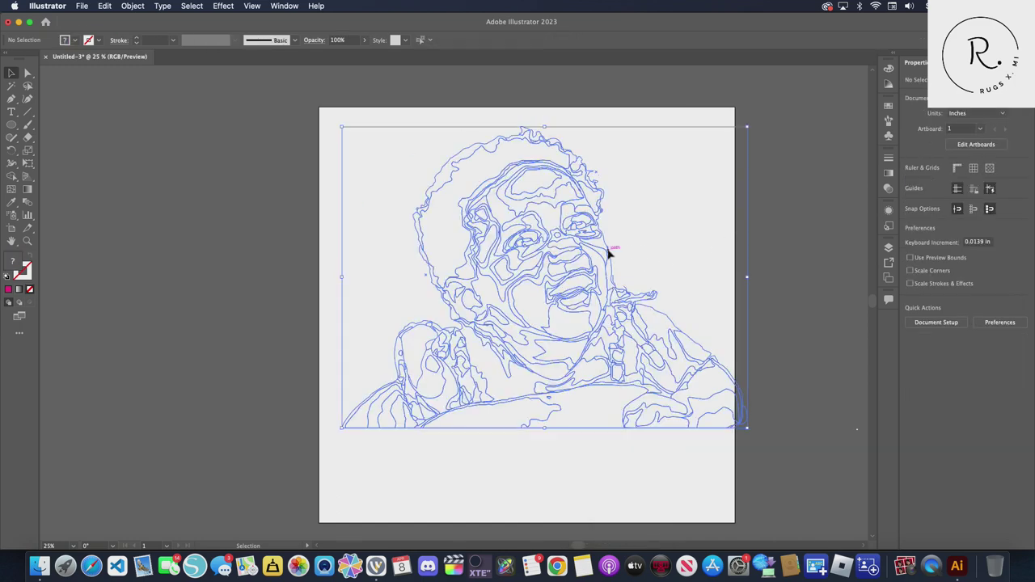
pyautogui.hotkey('ctrl', 'z')
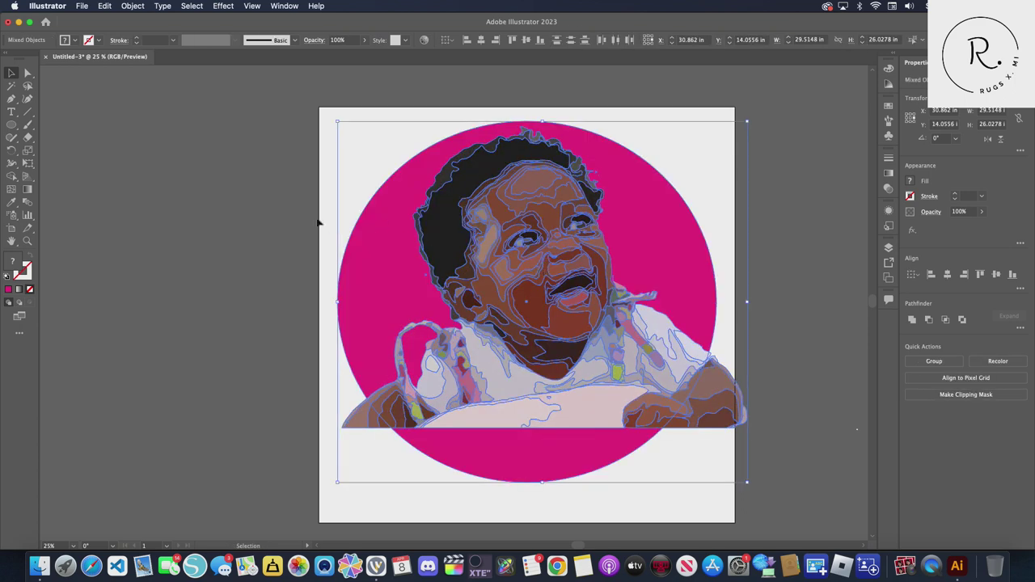
# Retry the clipping mask from the magenta circle and dismiss the error
pyautogui.click(319, 223)
pyautogui.click(362, 252)
pyautogui.rightClick(361, 249)
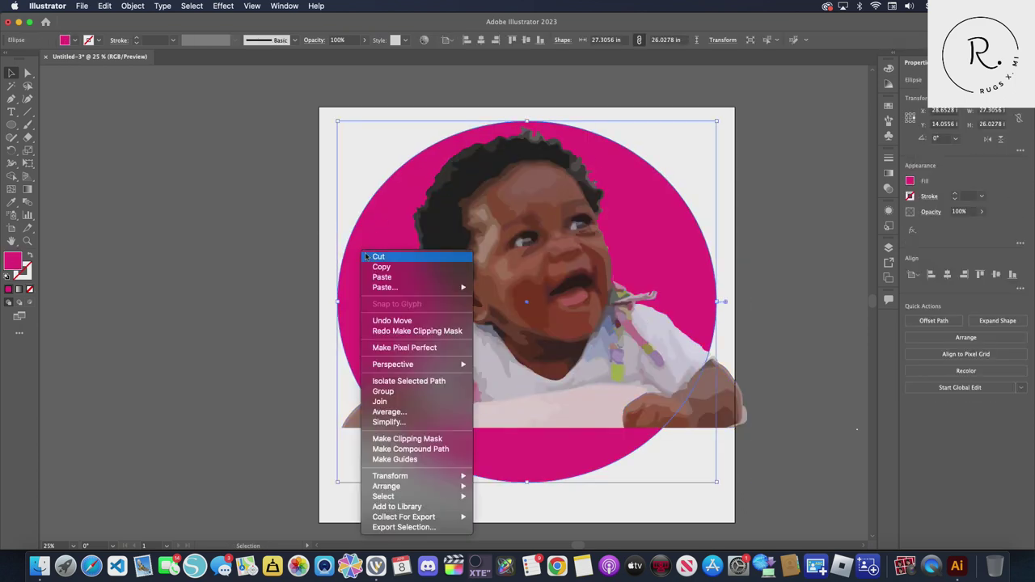
pyautogui.click(445, 438)
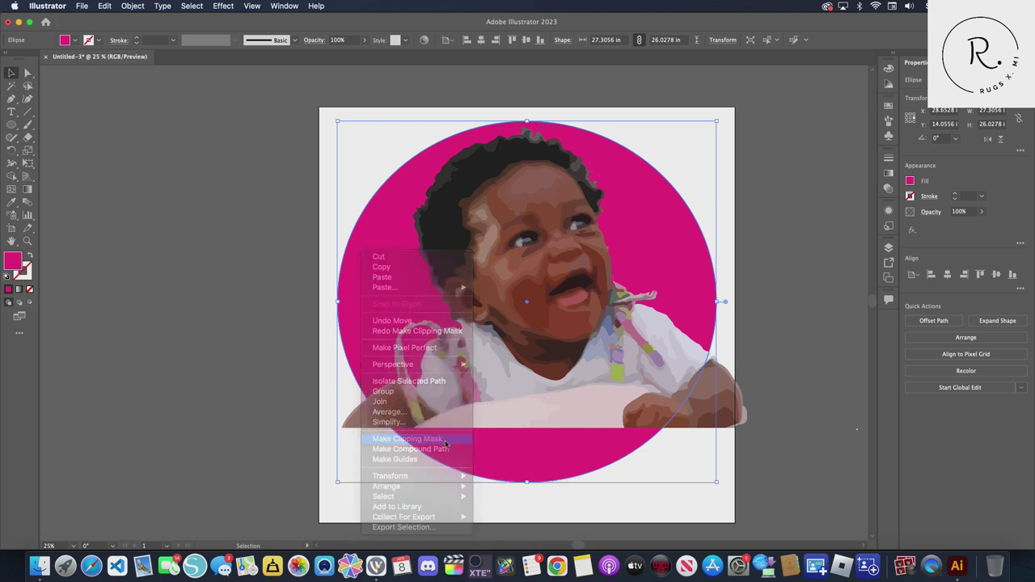
pyautogui.click(627, 309)
# Drag the magenta circle aside, delete it, and nudge the portrait slightly left
pyautogui.click(305, 180)
pyautogui.moveTo(333, 154); pyautogui.dragTo(652, 541)
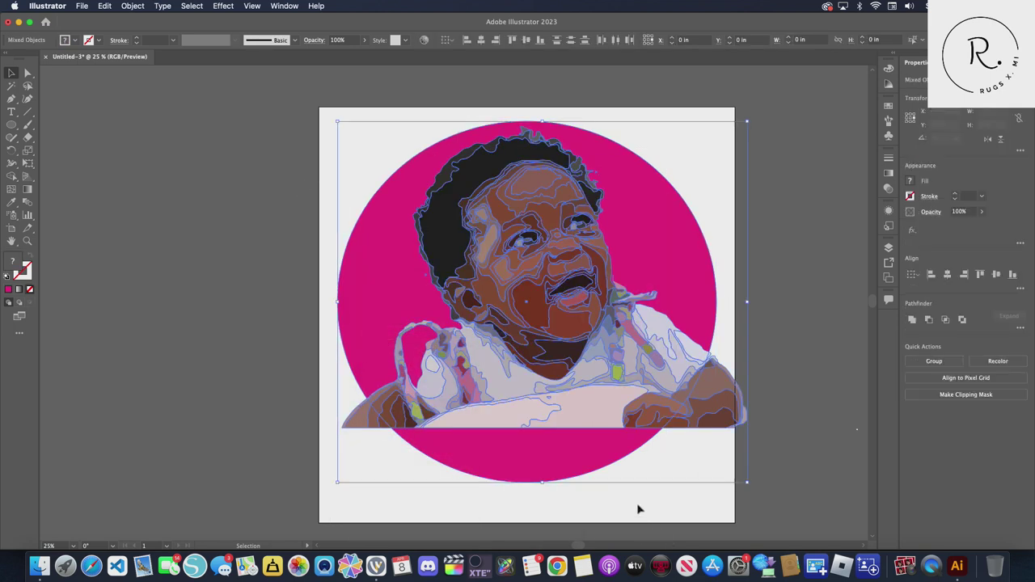
pyautogui.rightClick(541, 402)
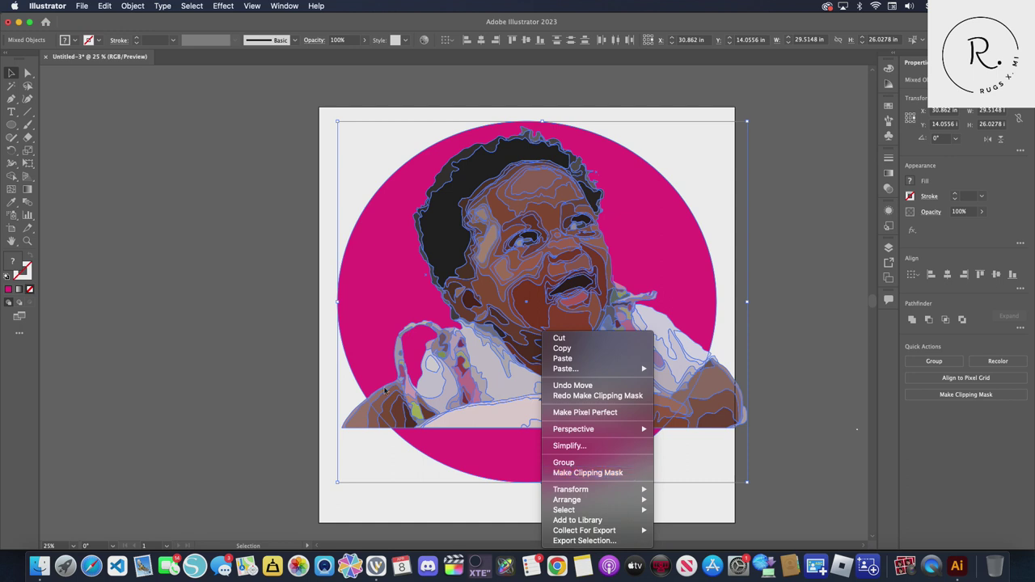
pyautogui.click(335, 119)
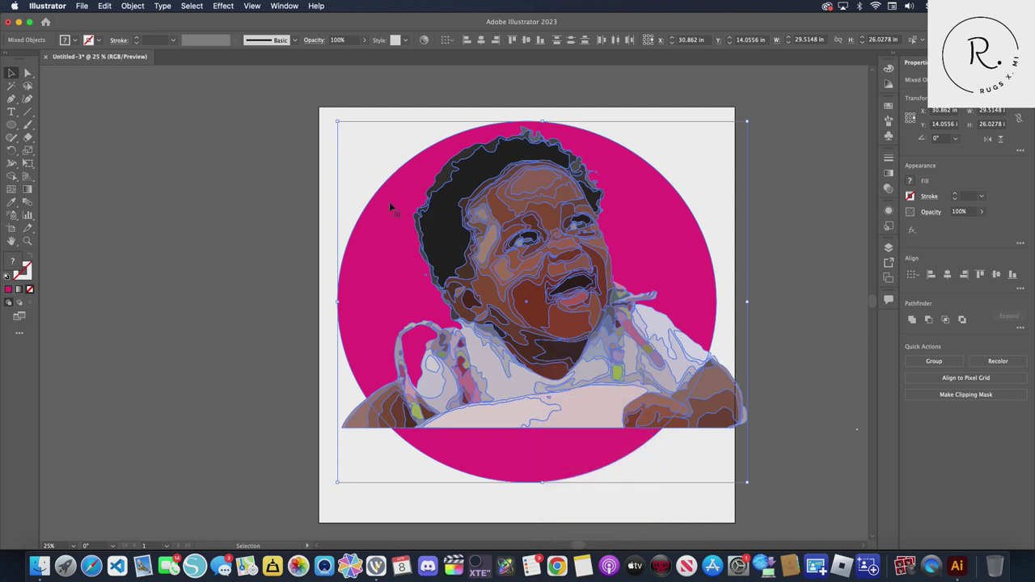
pyautogui.click(695, 160)
pyautogui.moveTo(651, 201); pyautogui.dragTo(738, 203)
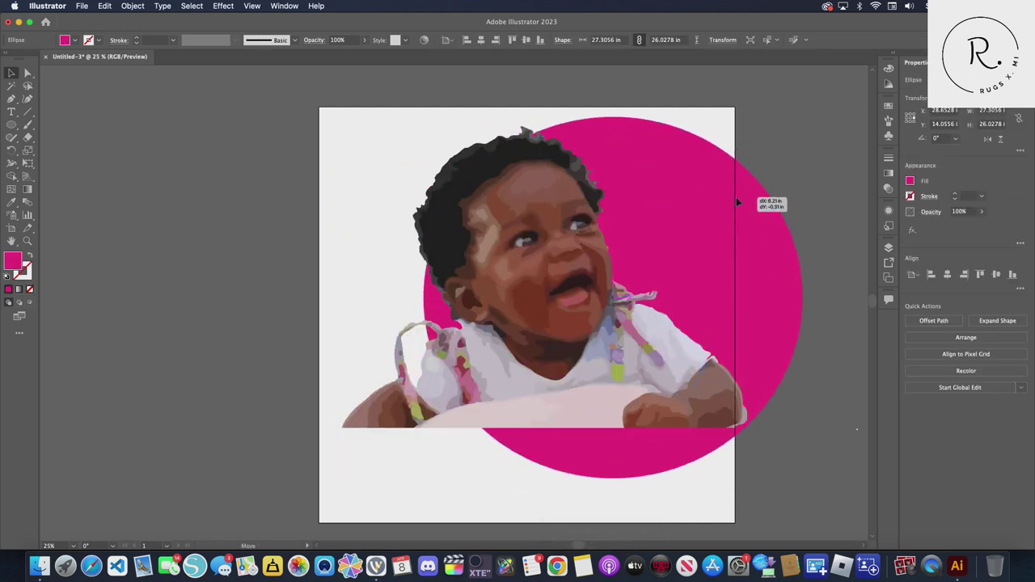
pyautogui.press('Delete')
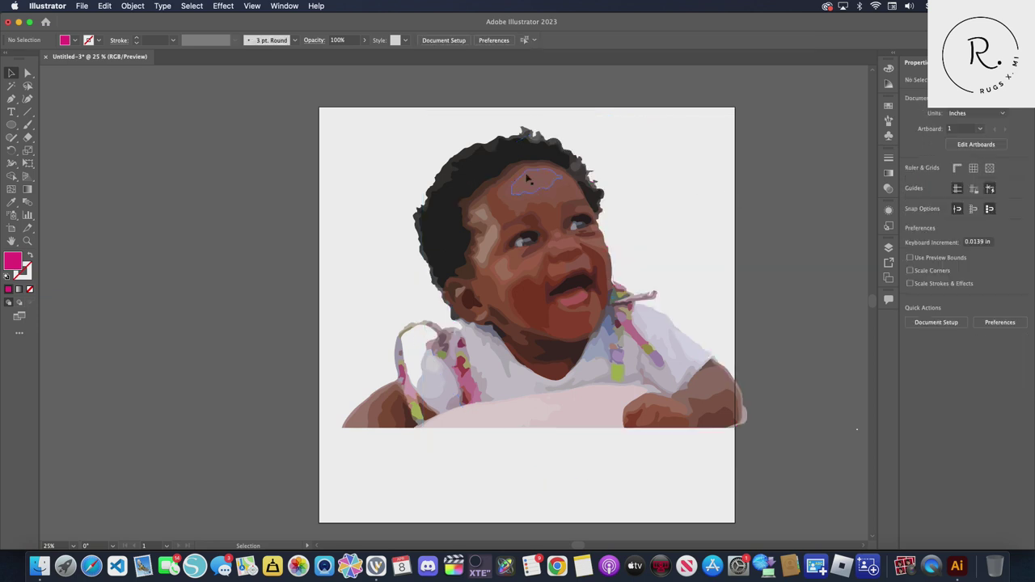
pyautogui.moveTo(555, 188); pyautogui.dragTo(538, 184)
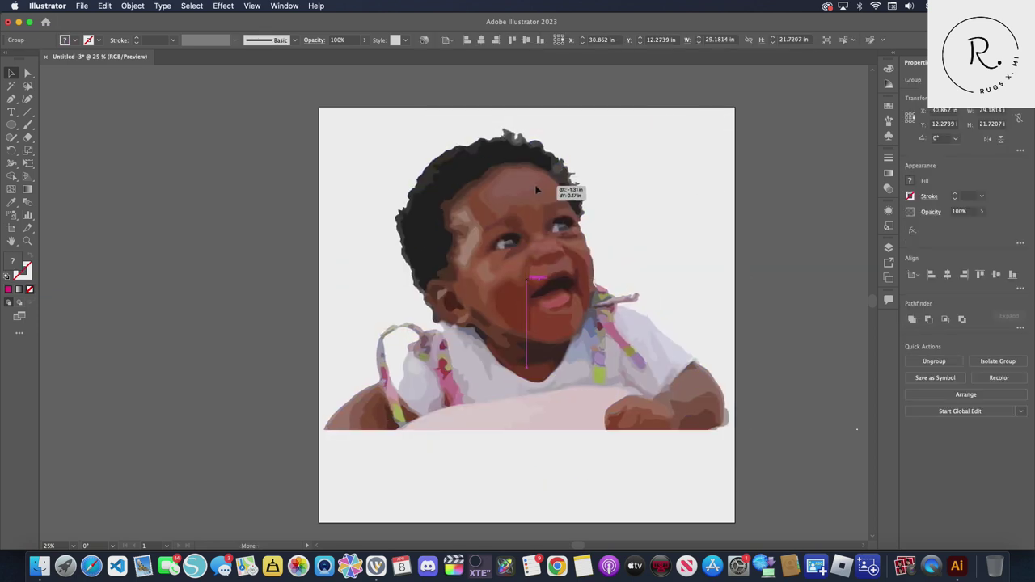
pyautogui.click(81, 6)
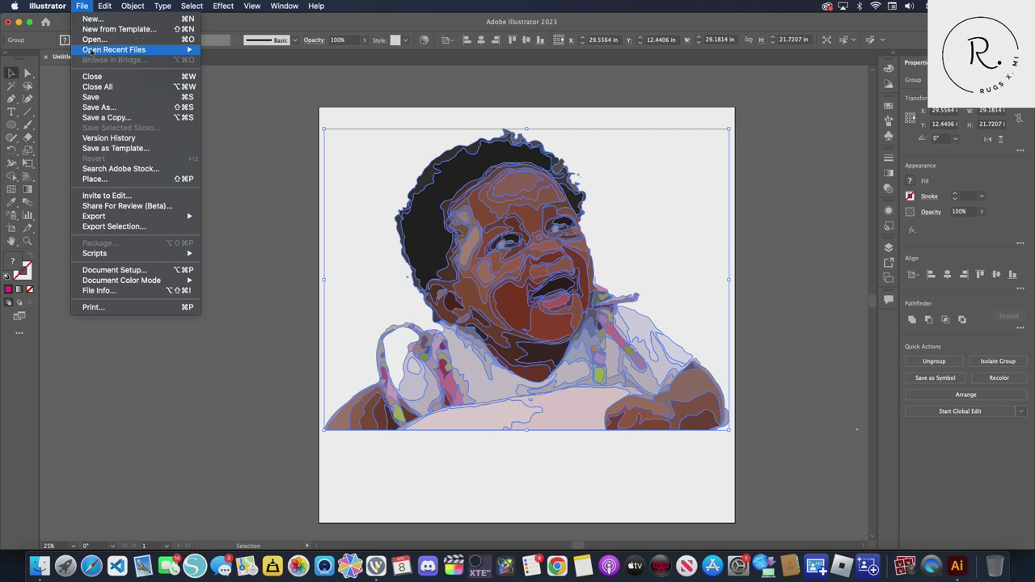
# Start Save As on this computer with SVG chosen as the format
pyautogui.click(105, 106)
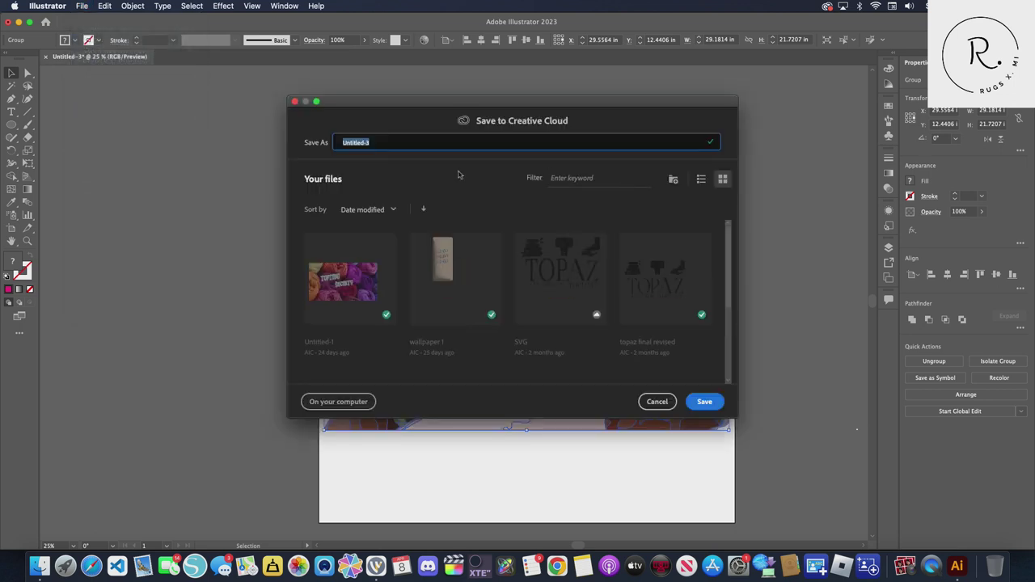
pyautogui.write('t')
pyautogui.click(348, 402)
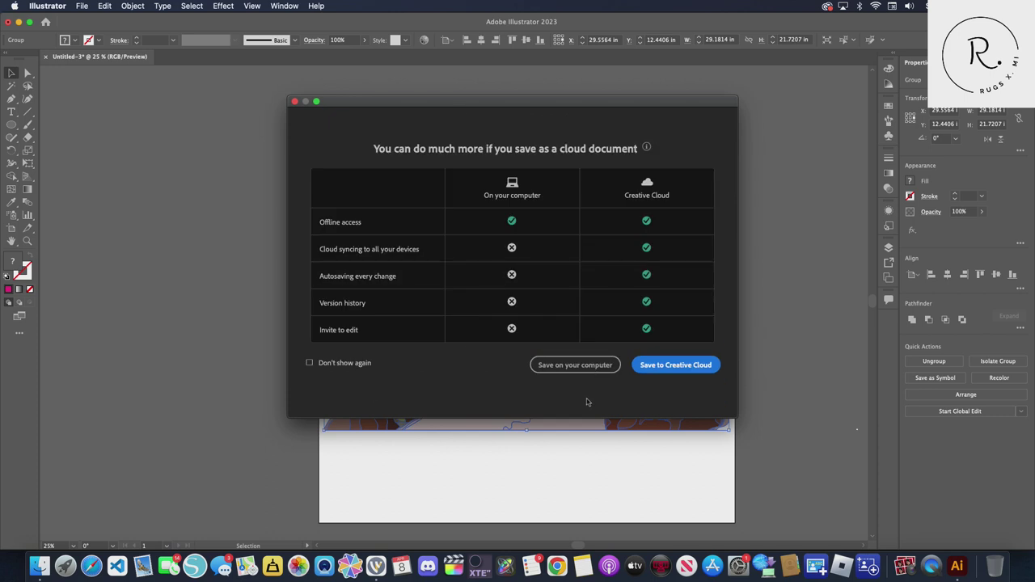
pyautogui.click(577, 366)
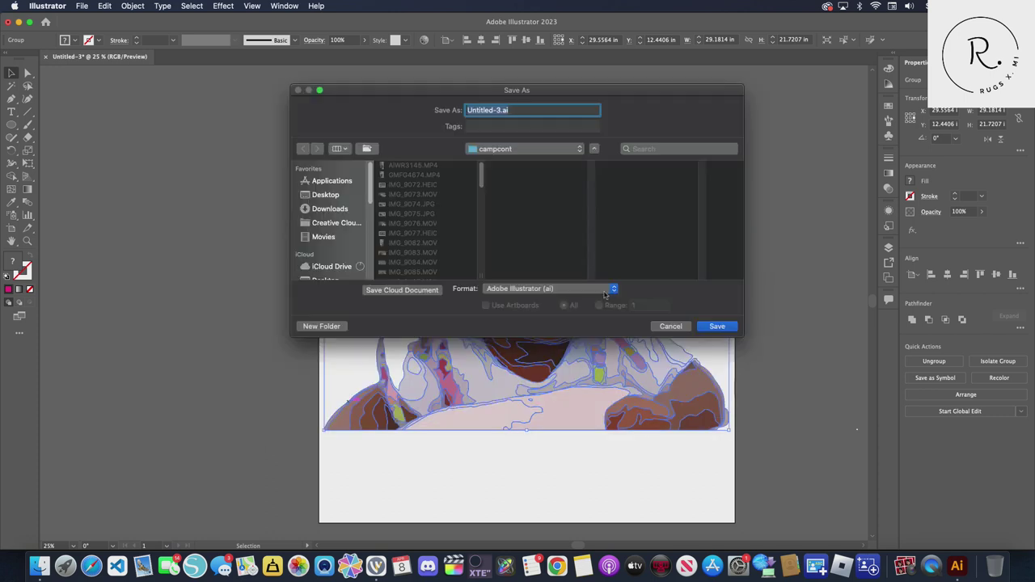
pyautogui.click(613, 289)
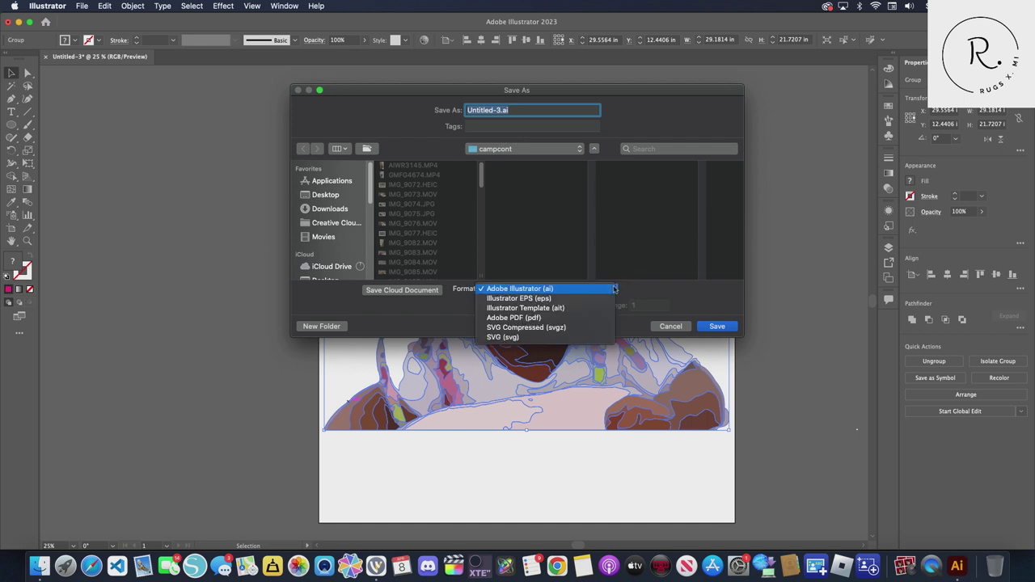
pyautogui.click(558, 338)
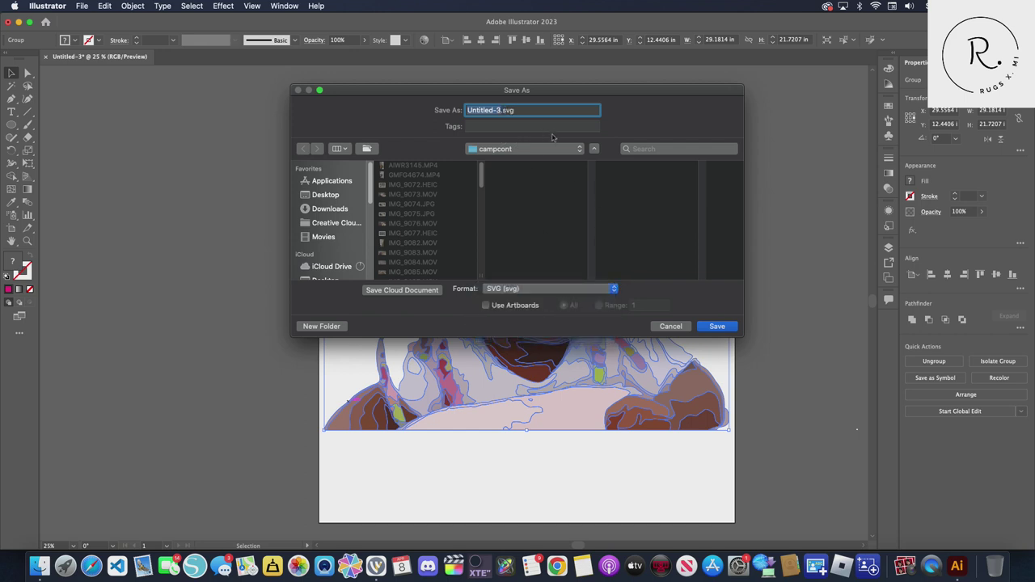
# Save as 'mimi' in Tufting Export > portriate, accept SVG Options, and quit Illustrator
pyautogui.click(573, 152)
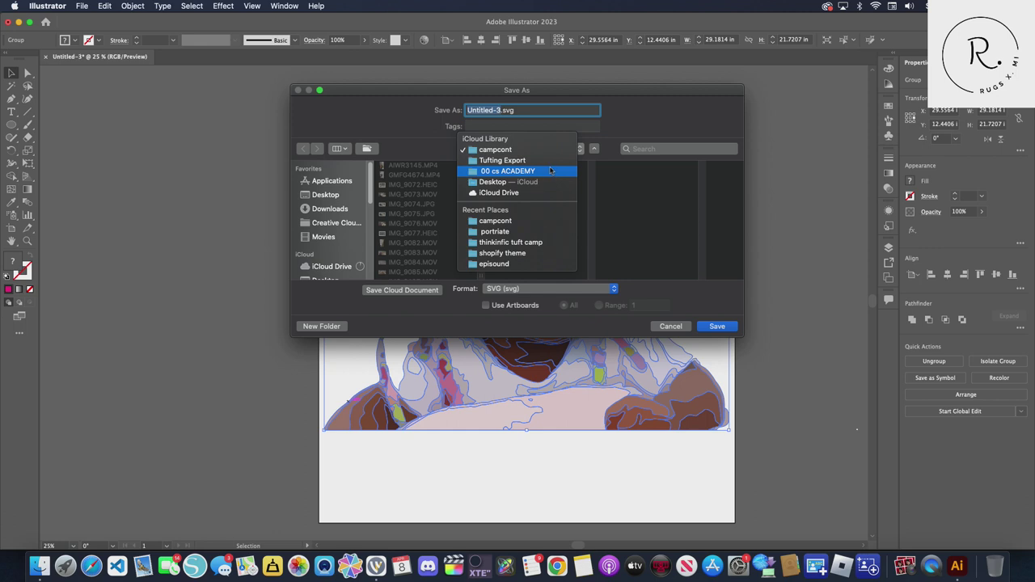
pyautogui.click(552, 170)
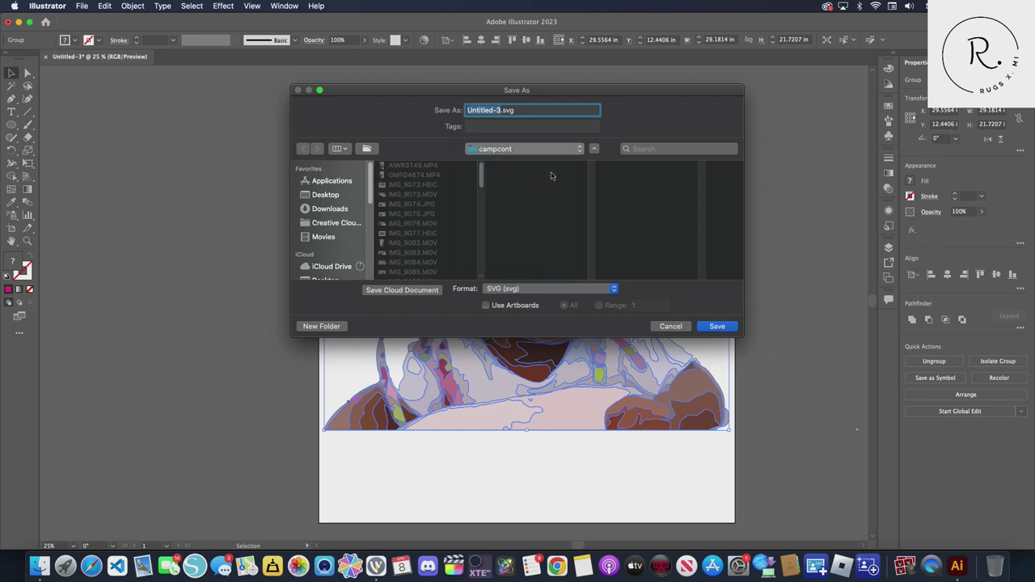
pyautogui.click(538, 236)
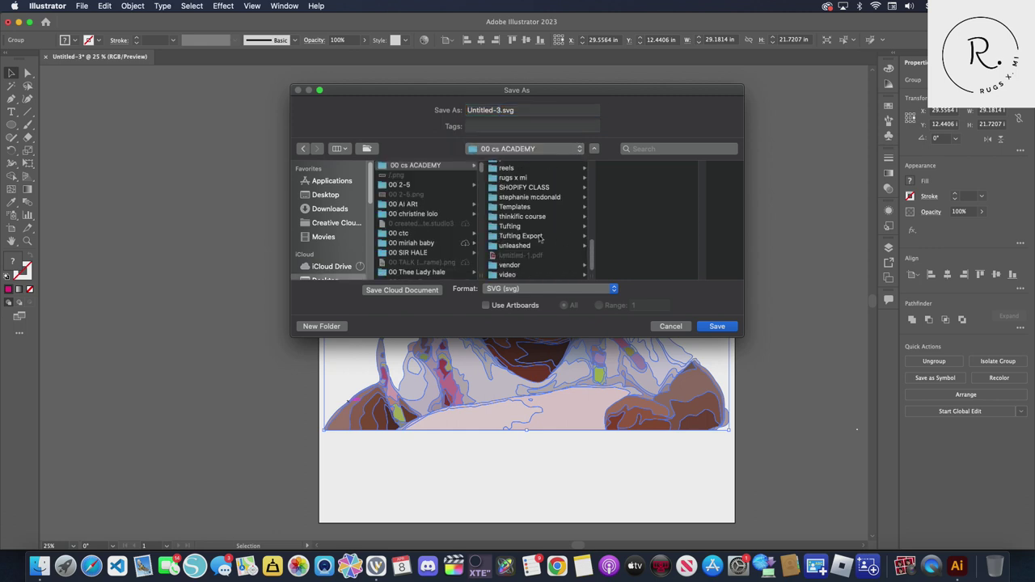
pyautogui.click(639, 176)
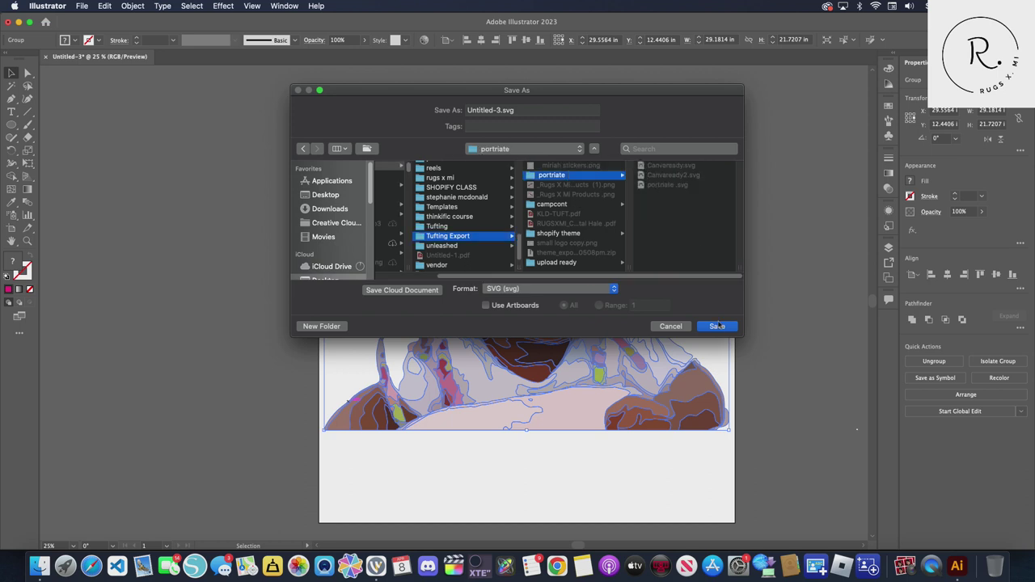
pyautogui.click(499, 109)
pyautogui.moveTo(499, 109); pyautogui.dragTo(465, 110)
pyautogui.write('mimi')
pyautogui.click(725, 327)
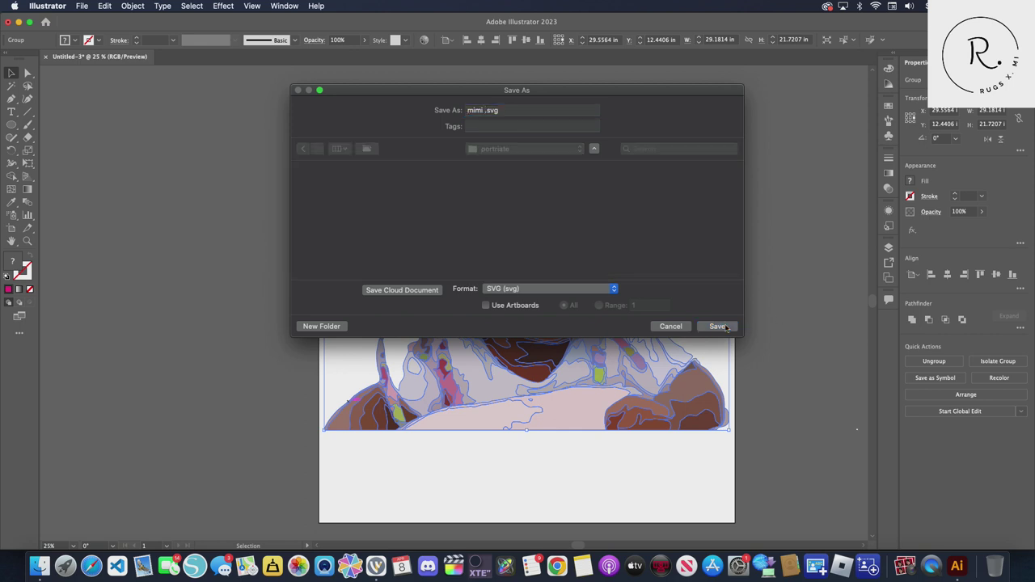
pyautogui.click(608, 316)
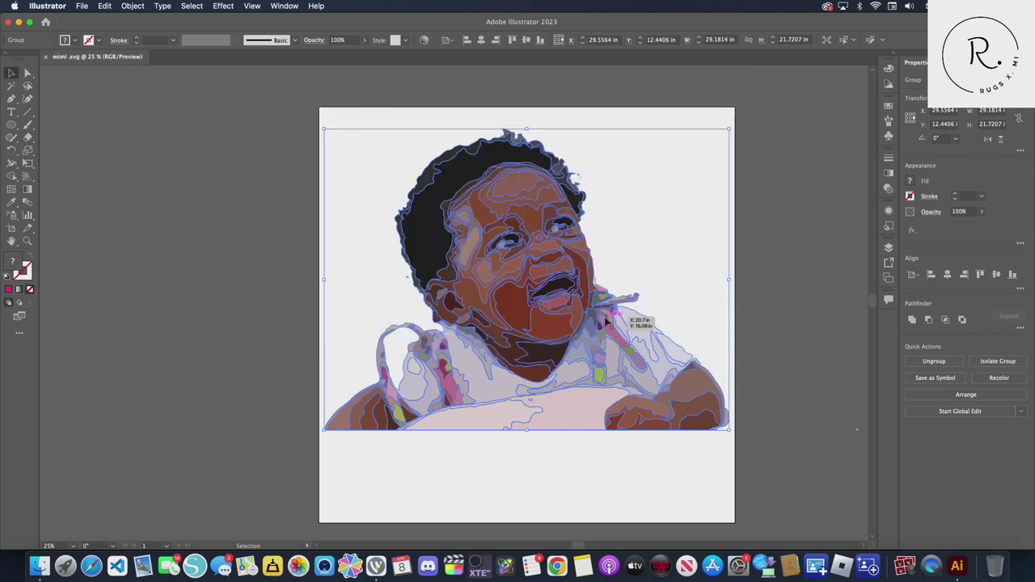
pyautogui.click(48, 6)
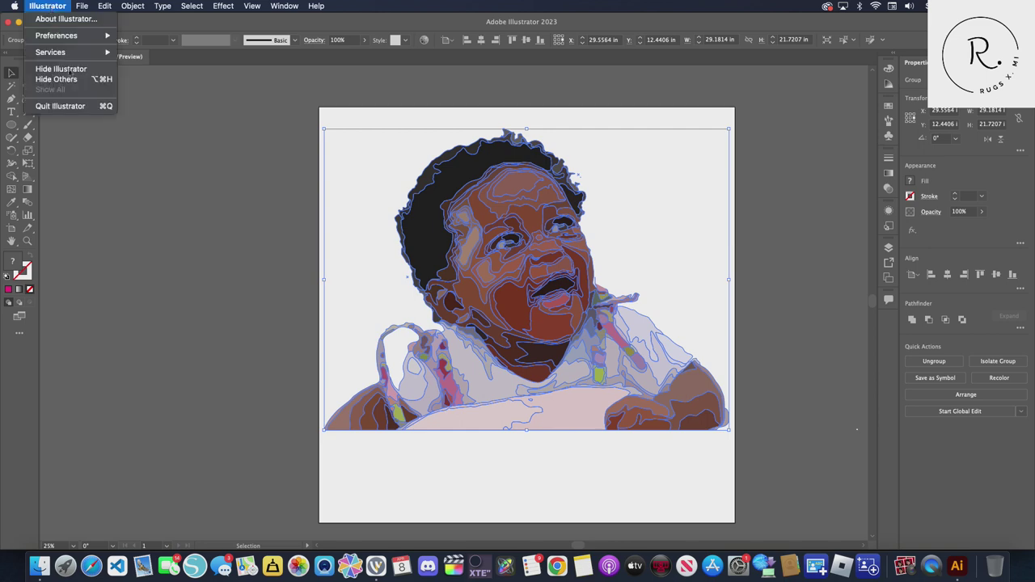
pyautogui.click(70, 106)
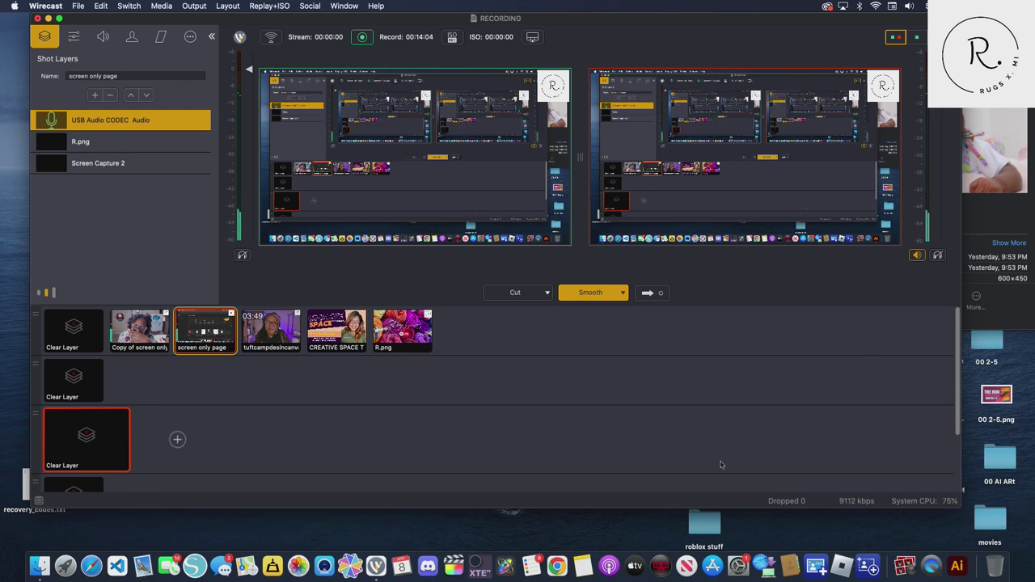
# Launch Adobe Photoshop 2022 by searching 'photoshop' in Spotlight
pyautogui.press('super+space')
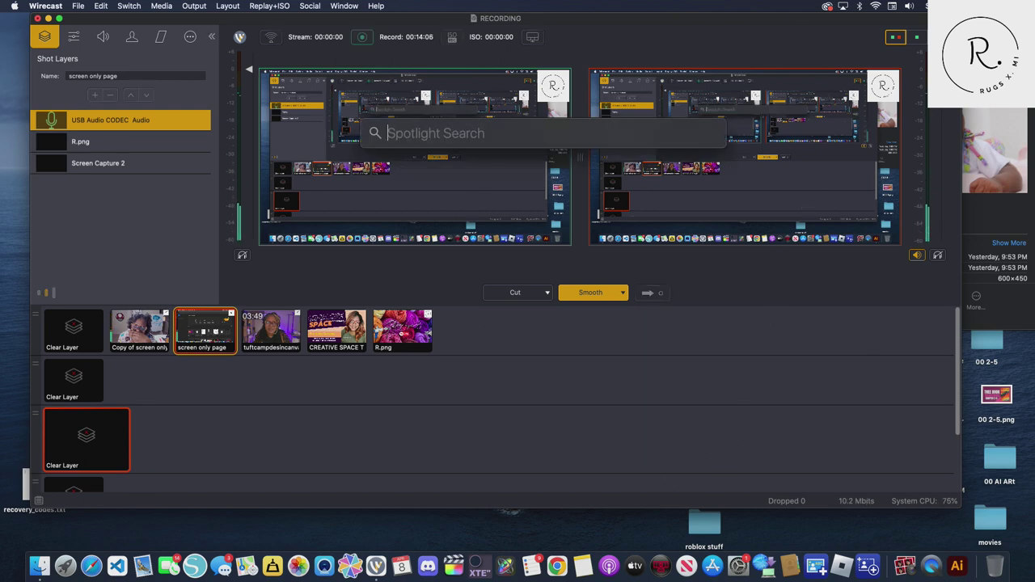
pyautogui.write('photo')
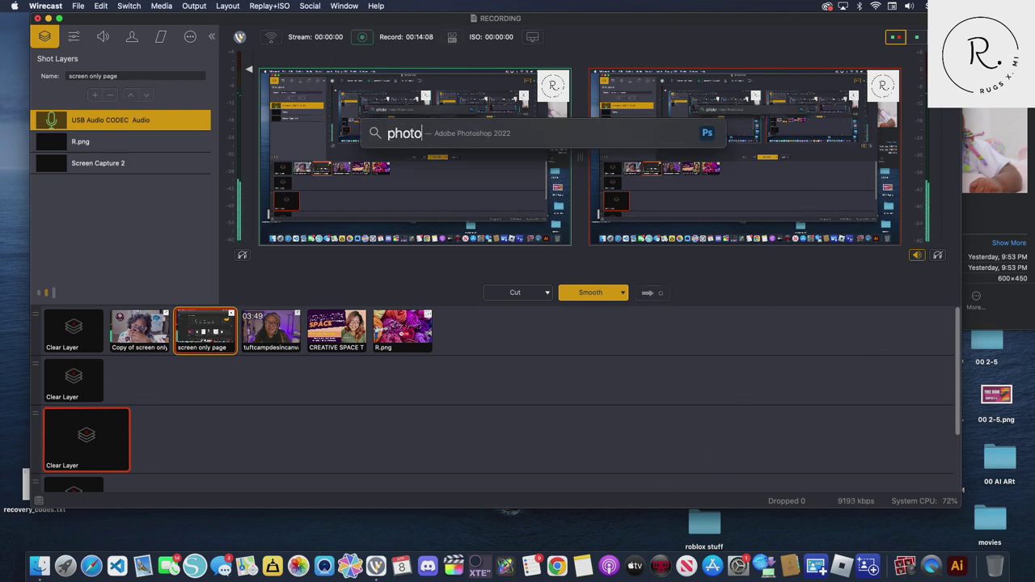
pyautogui.write('shop')
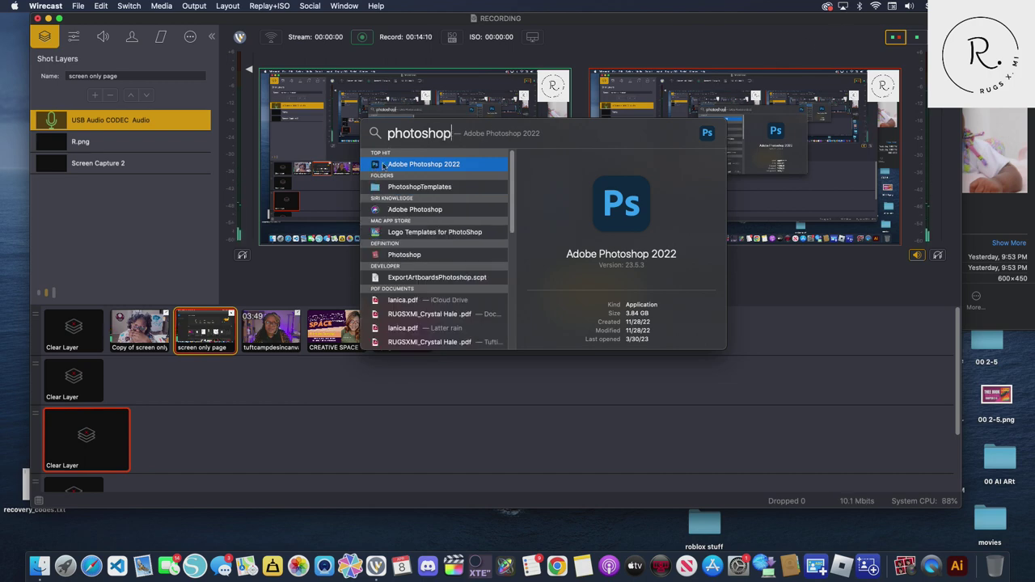
pyautogui.click(388, 165)
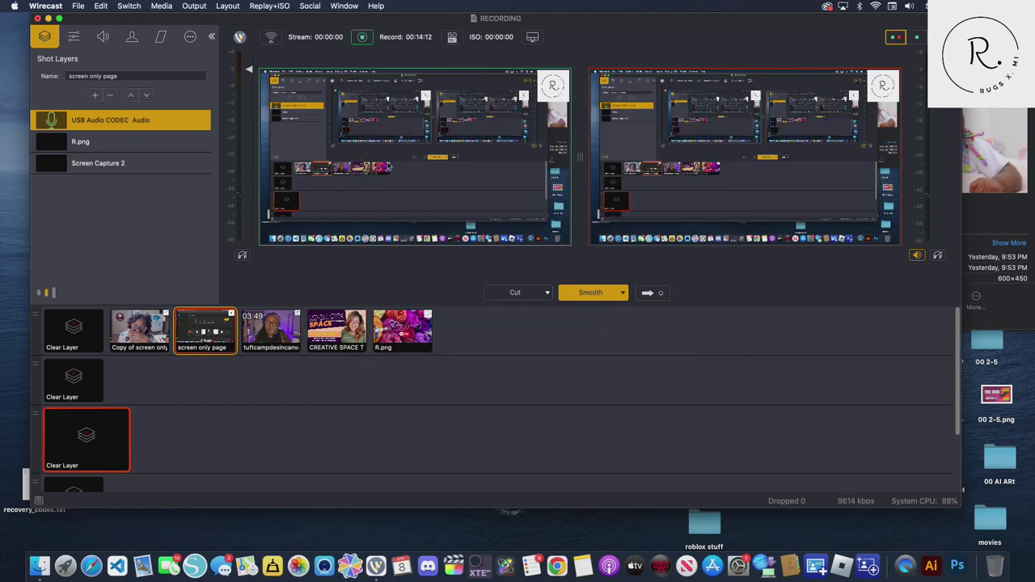
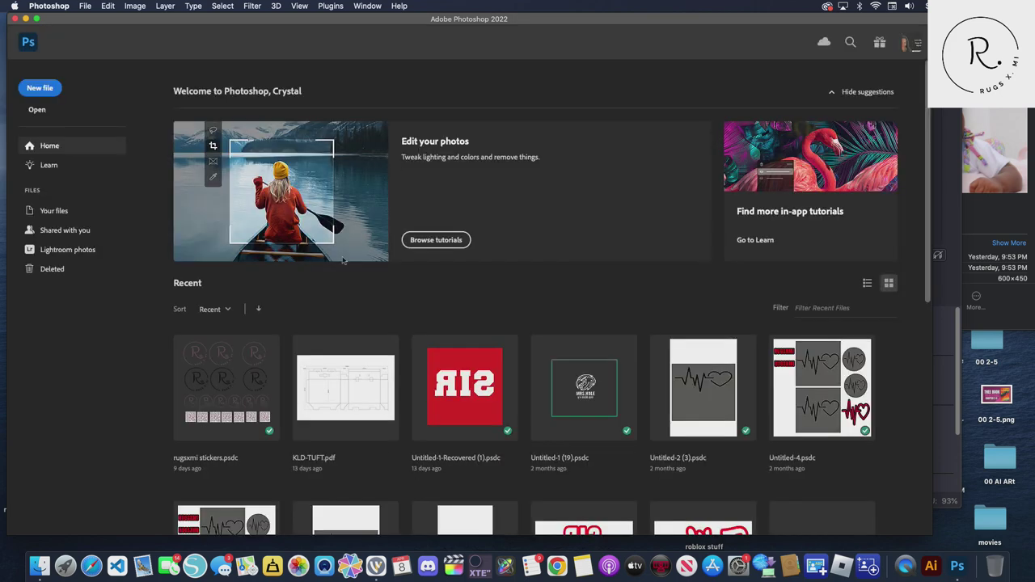
# Create a new 30 × 30 inch document at 150 ppi
pyautogui.click(40, 87)
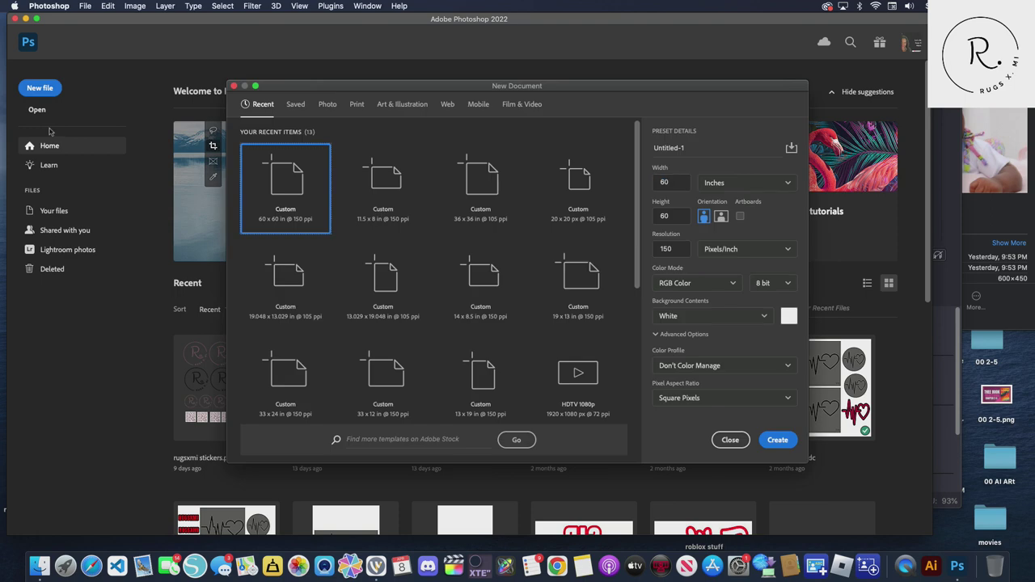
pyautogui.doubleClick(681, 179)
pyautogui.write('30')
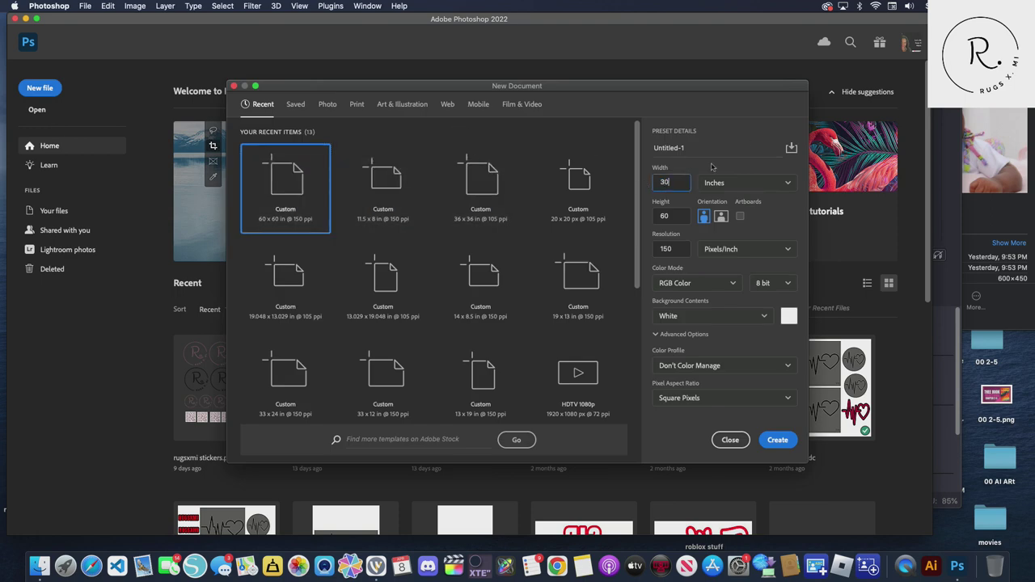
pyautogui.doubleClick(661, 215)
pyautogui.click(789, 443)
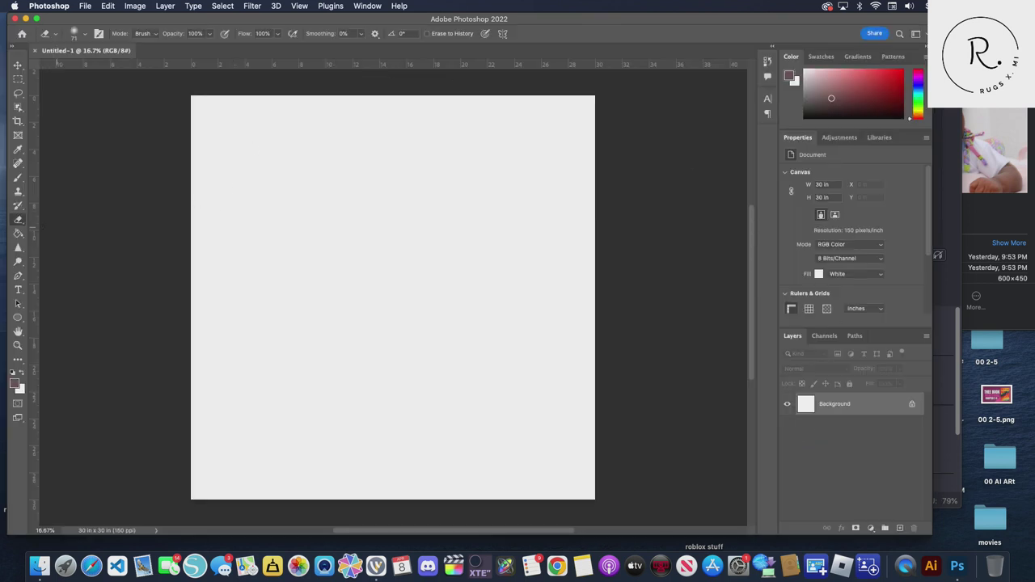
# Draw a large circle with the Ellipse Tool, enlarge it and nudge it up-left
pyautogui.click(18, 318)
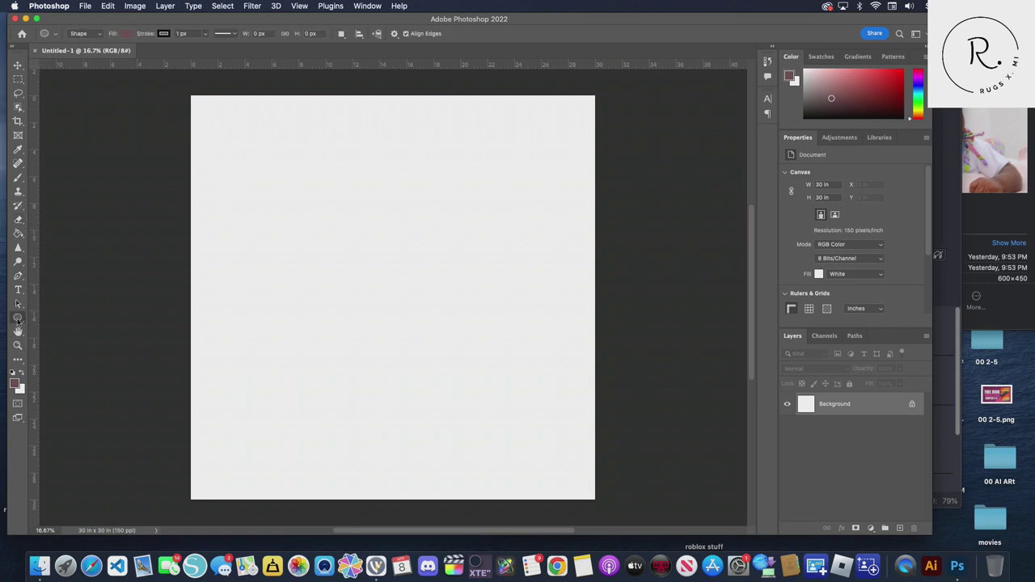
pyautogui.click(59, 328)
pyautogui.moveTo(257, 160); pyautogui.dragTo(575, 462)
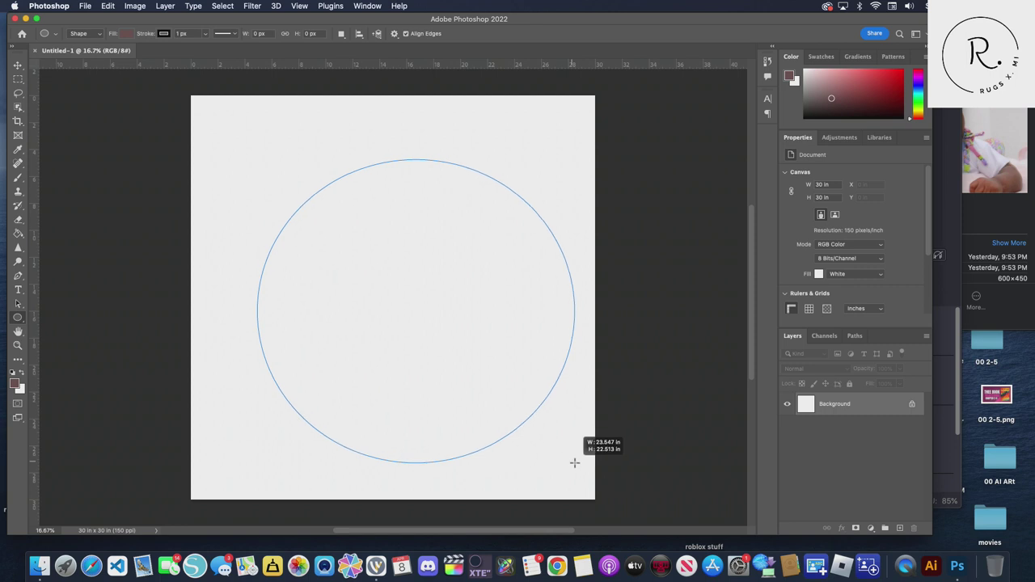
pyautogui.moveTo(574, 463); pyautogui.dragTo(574, 464)
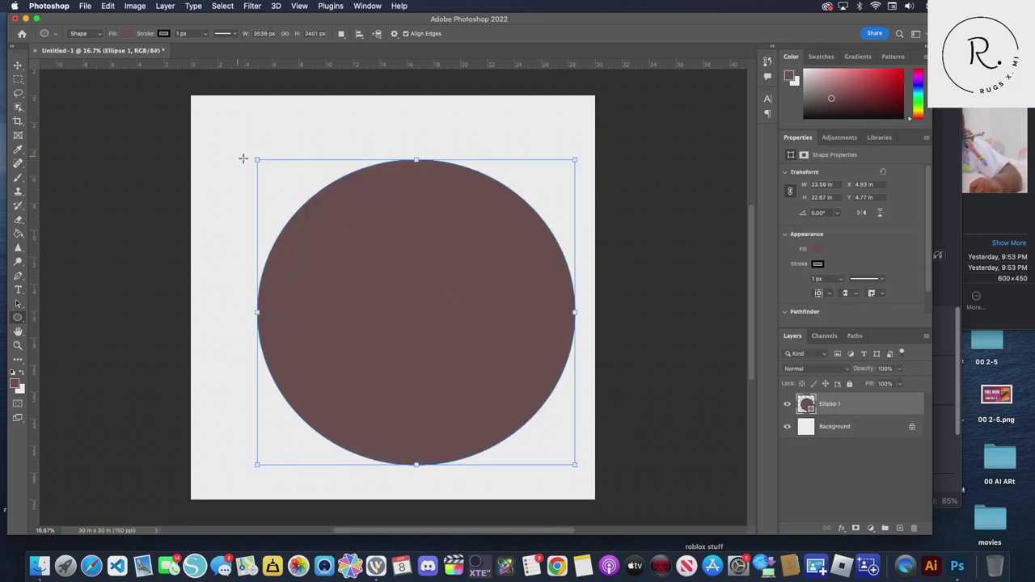
pyautogui.moveTo(256, 159); pyautogui.dragTo(208, 126)
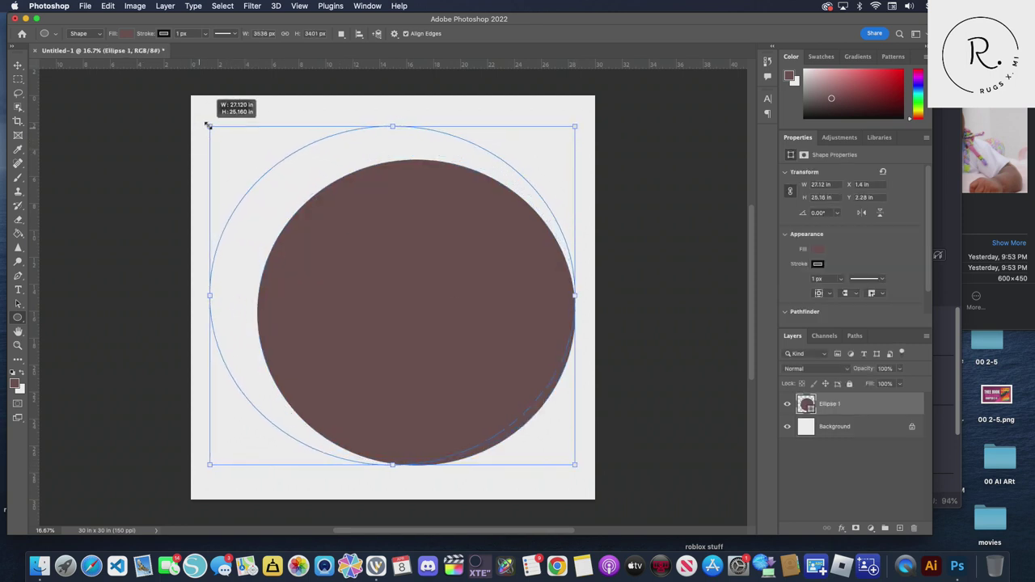
pyautogui.click(24, 69)
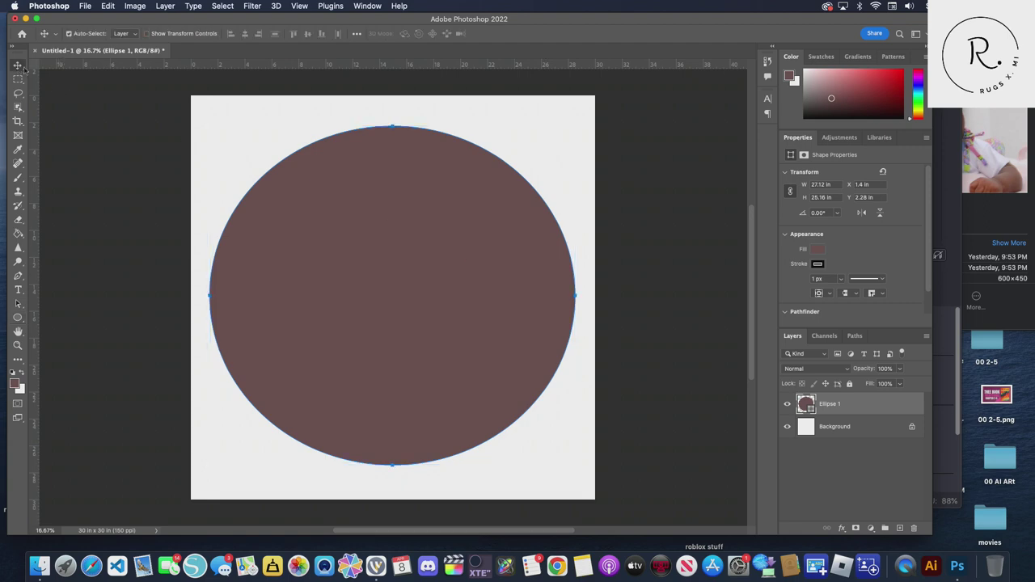
pyautogui.moveTo(432, 249); pyautogui.dragTo(424, 241)
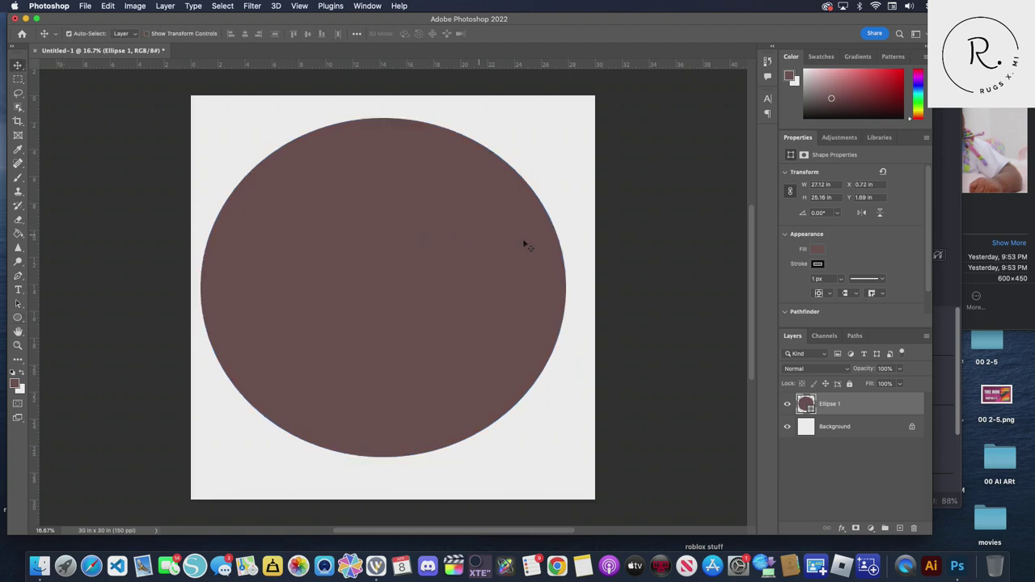
# Fill the circle with bright magenta (ec15a8)
pyautogui.click(813, 251)
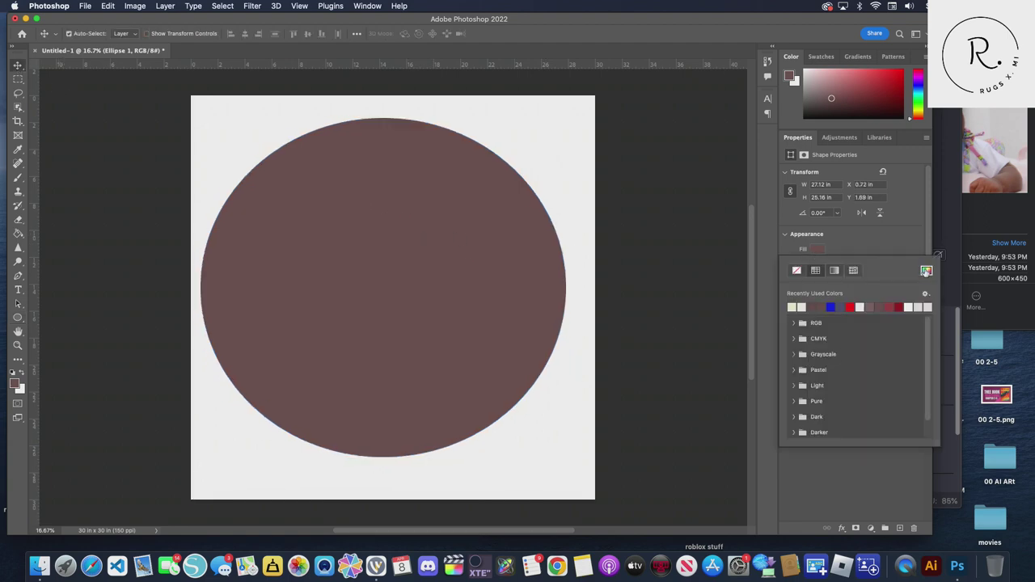
pyautogui.click(929, 272)
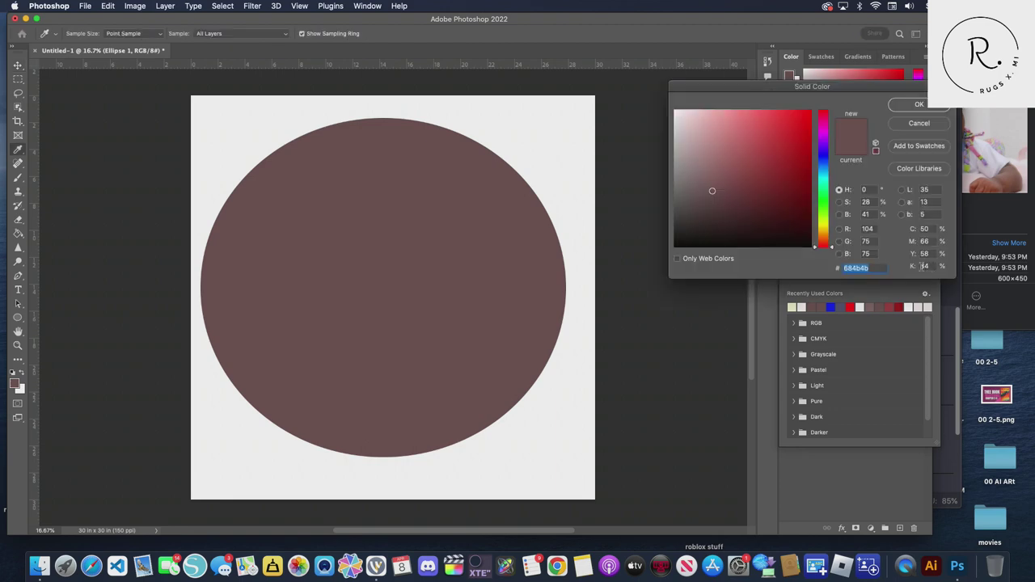
pyautogui.click(824, 133)
pyautogui.moveTo(830, 131); pyautogui.dragTo(831, 125)
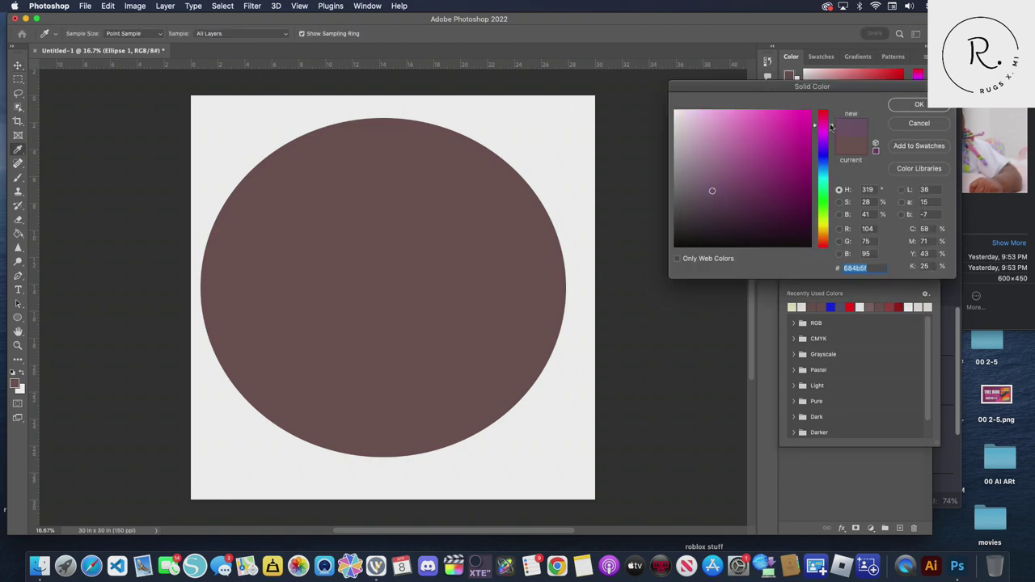
pyautogui.click(797, 123)
pyautogui.click(918, 104)
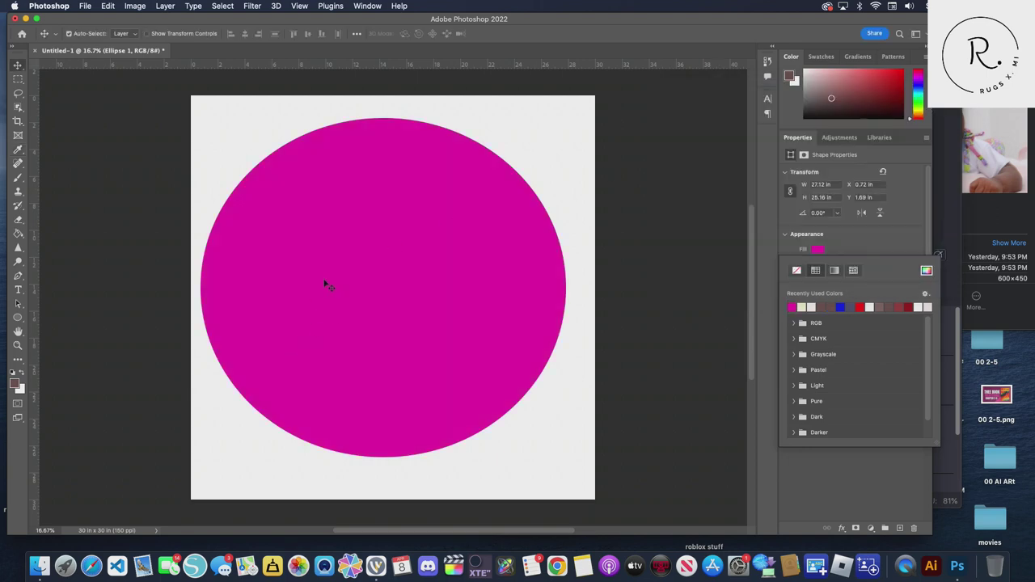
pyautogui.moveTo(325, 284); pyautogui.dragTo(333, 281)
# Find mimi .svg in the portriate folder in Finder and drag it onto the canvas
pyautogui.click(38, 567)
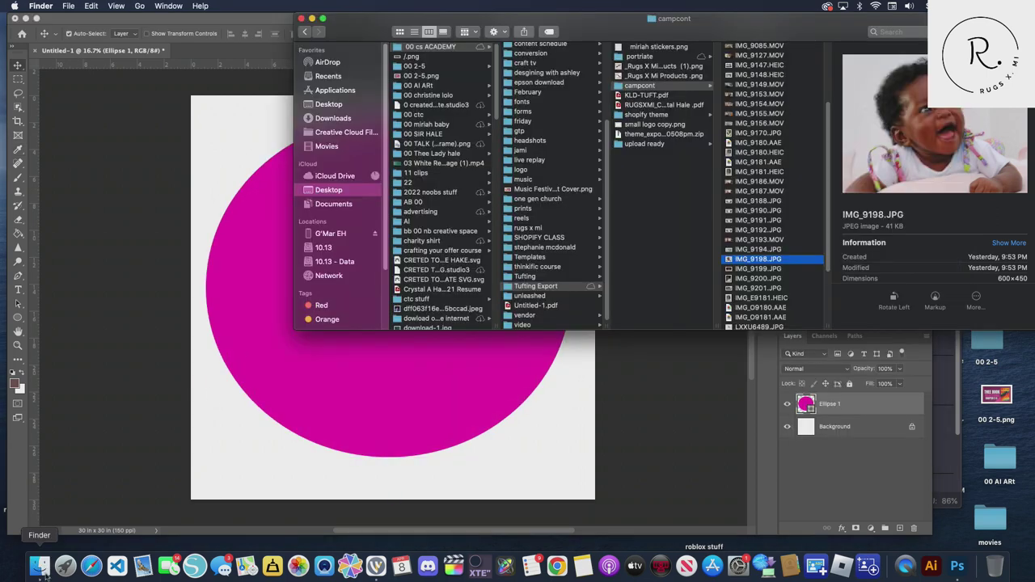
pyautogui.click(676, 57)
pyautogui.click(747, 66)
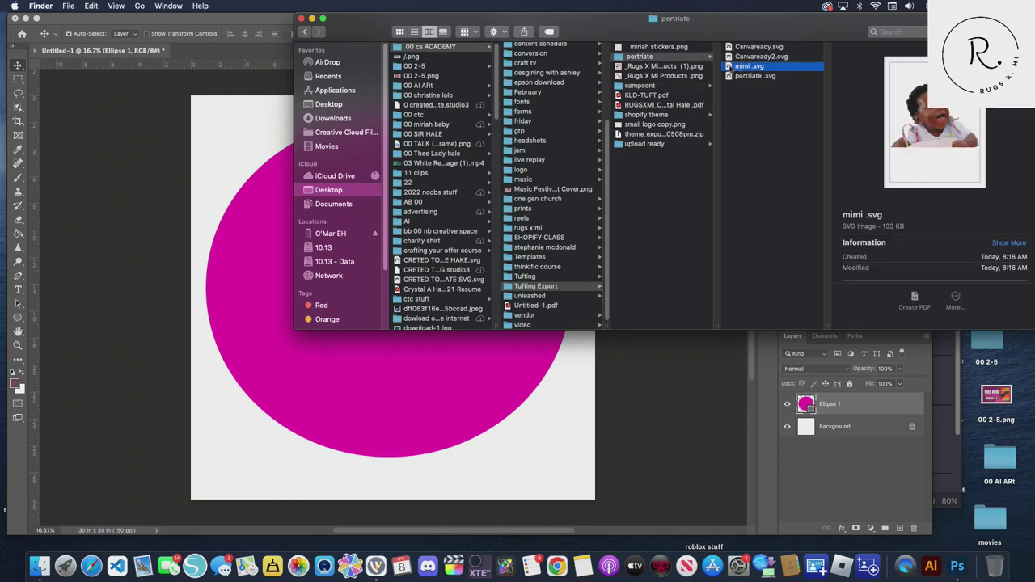
pyautogui.moveTo(737, 68); pyautogui.dragTo(338, 250)
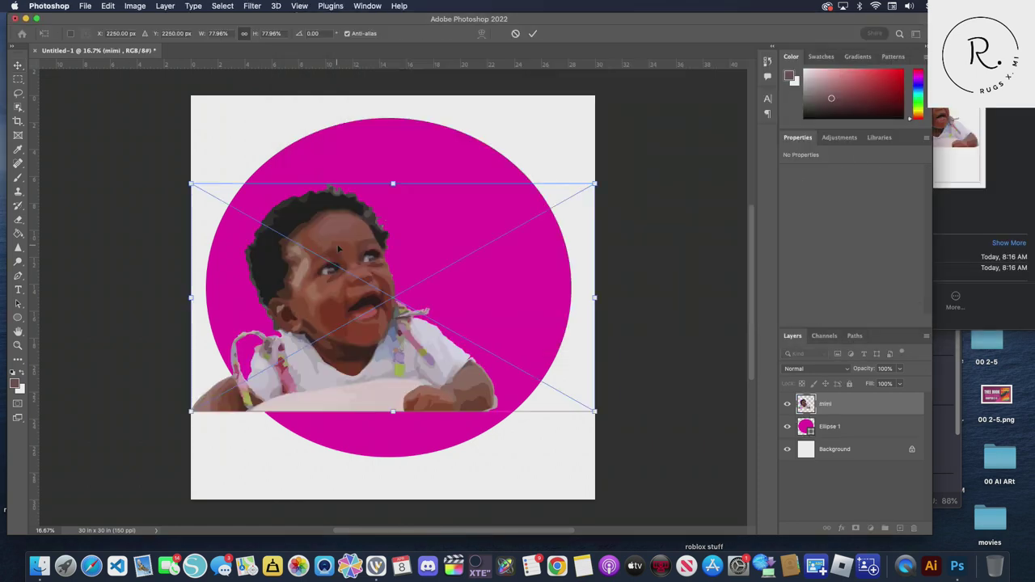
# Scale the mimi portrait to about 108%, move it higher over the circle, and commit
pyautogui.moveTo(392, 184); pyautogui.dragTo(393, 164)
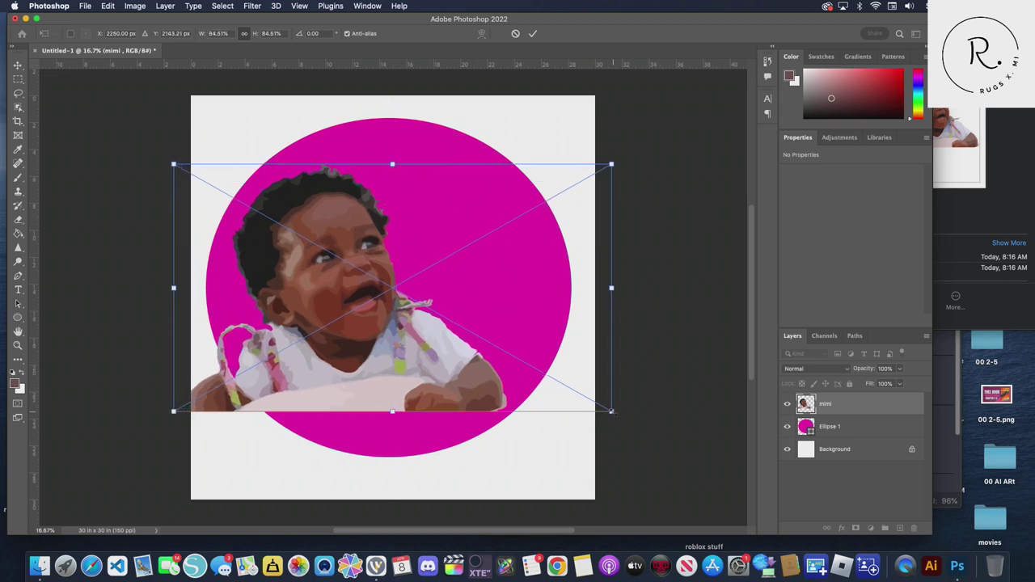
pyautogui.moveTo(612, 411); pyautogui.dragTo(730, 481)
pyautogui.moveTo(377, 289)
pyautogui.mouseDown()
pyautogui.moveTo(364, 264)
pyautogui.moveTo(347, 270)
pyautogui.mouseUp()
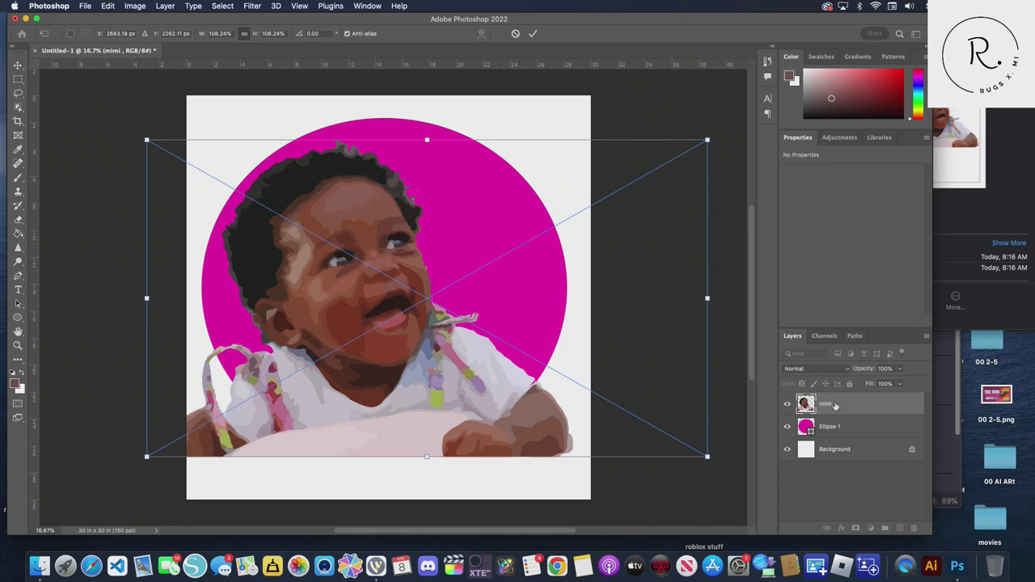
pyautogui.rightClick(835, 404)
pyautogui.press('Return')
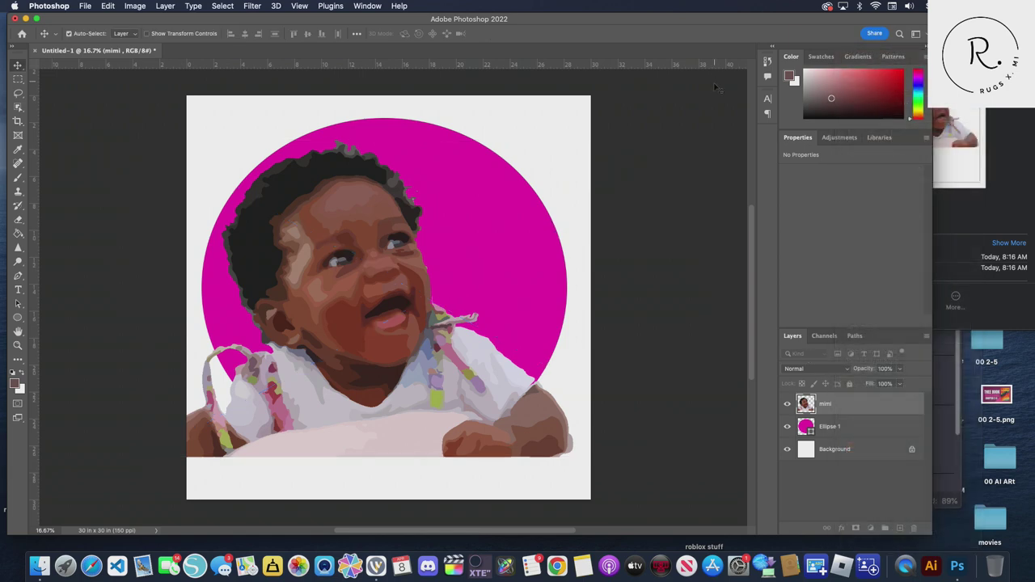
pyautogui.rightClick(867, 405)
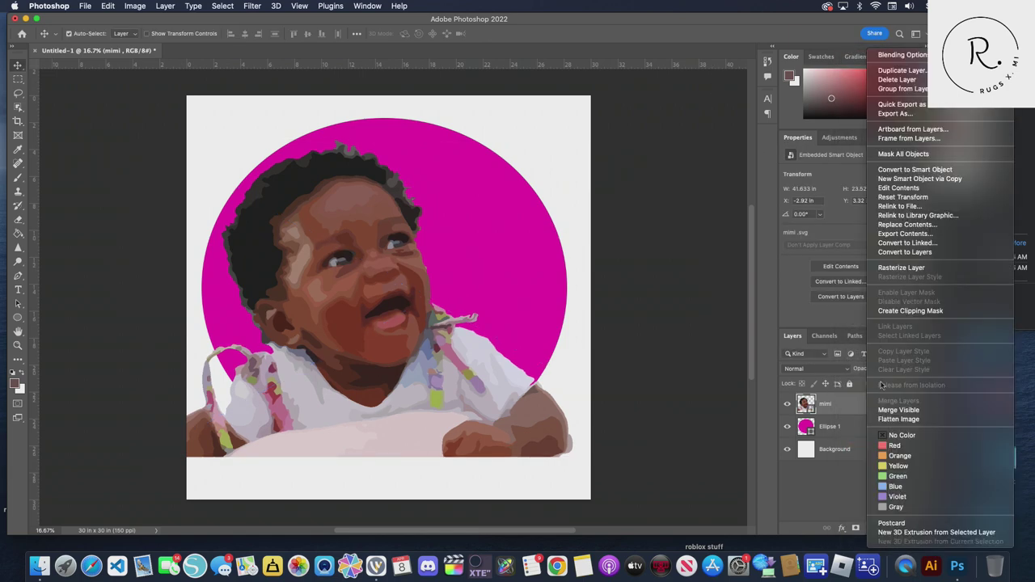
# Clip the mimi portrait to the circle and reposition the baby's face inside it
pyautogui.click(909, 312)
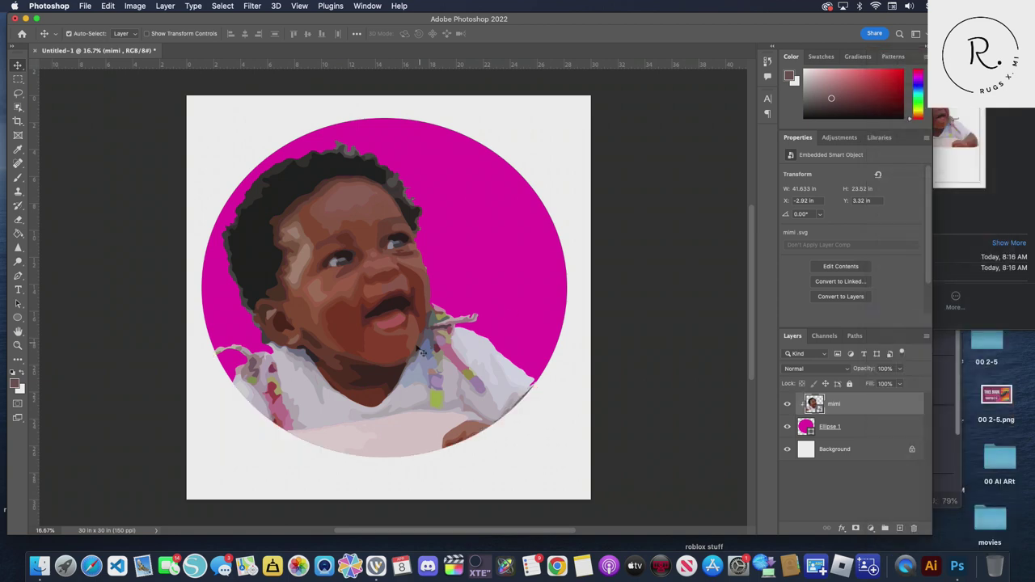
pyautogui.moveTo(371, 263)
pyautogui.mouseDown()
pyautogui.moveTo(359, 254)
pyautogui.moveTo(362, 274)
pyautogui.mouseUp()
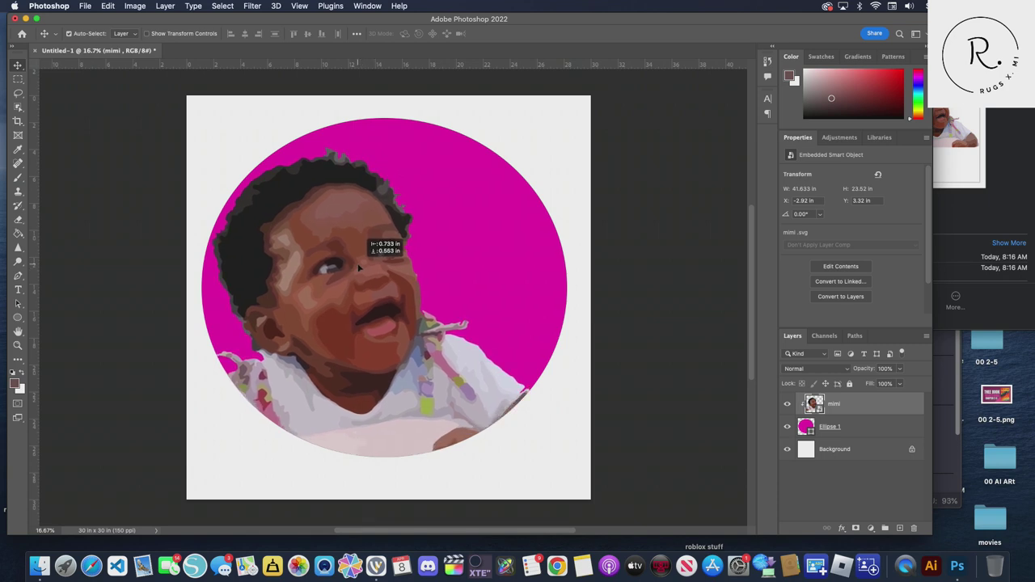
pyautogui.moveTo(363, 274); pyautogui.dragTo(358, 266)
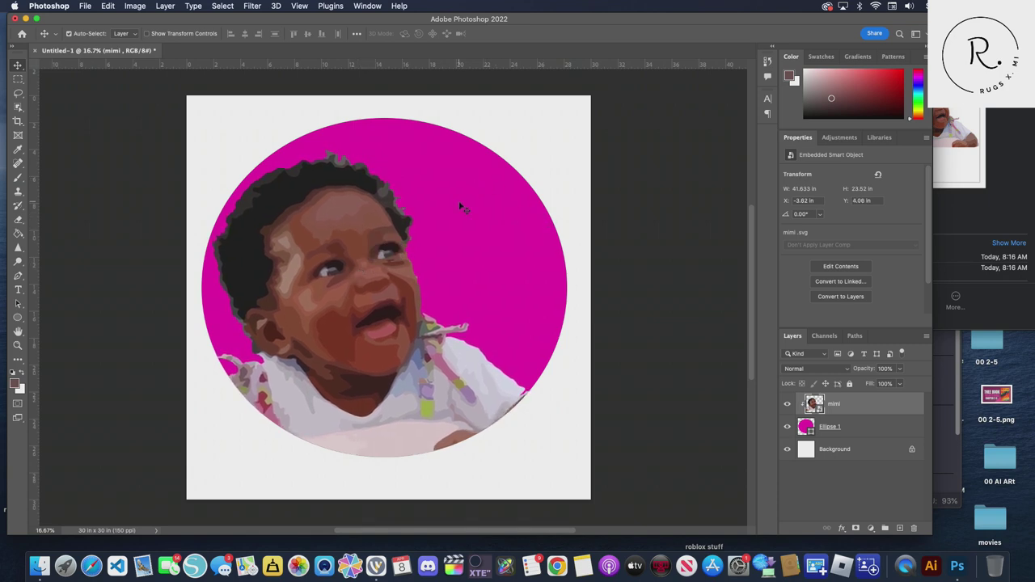
pyautogui.click(233, 120)
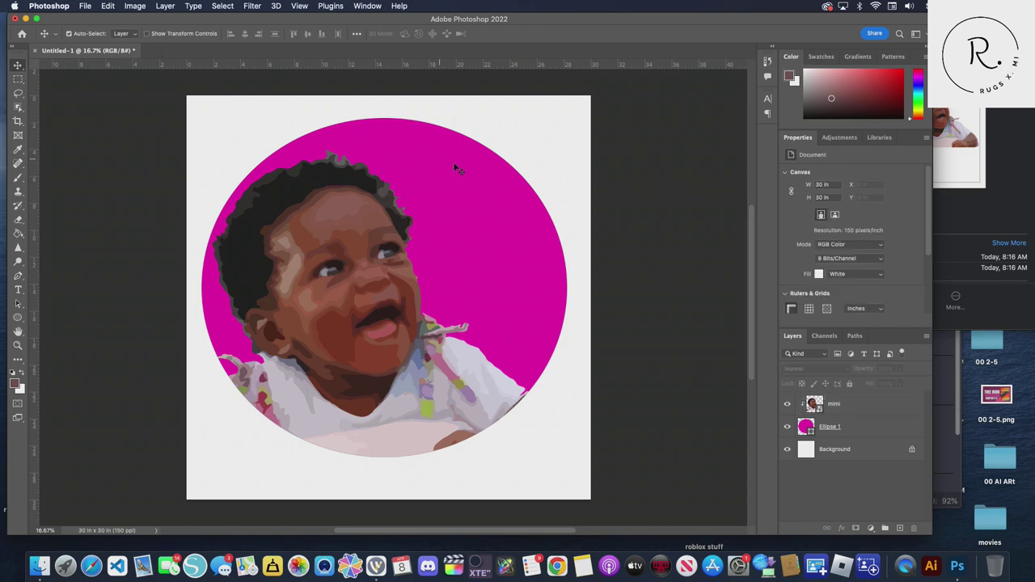
pyautogui.click(462, 174)
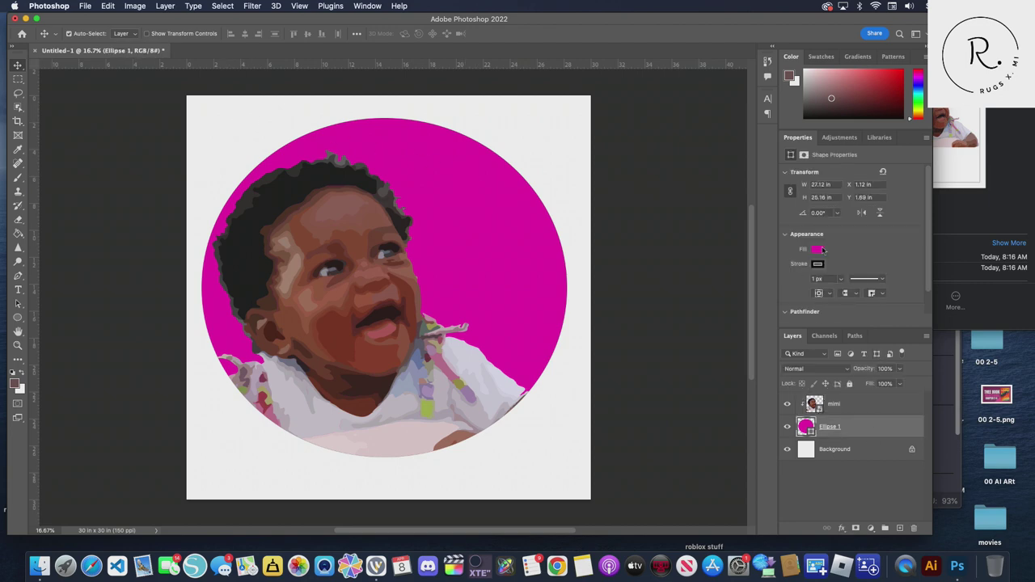
# Darken the circle fill to a deep plum and shift the portrait slightly
pyautogui.click(817, 248)
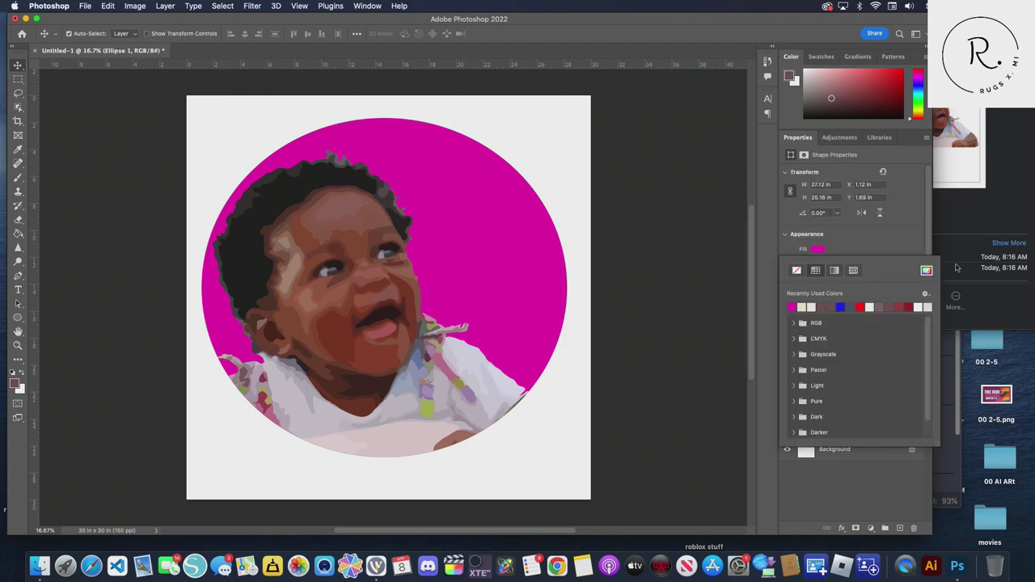
pyautogui.click(927, 272)
pyautogui.moveTo(799, 120); pyautogui.dragTo(807, 165)
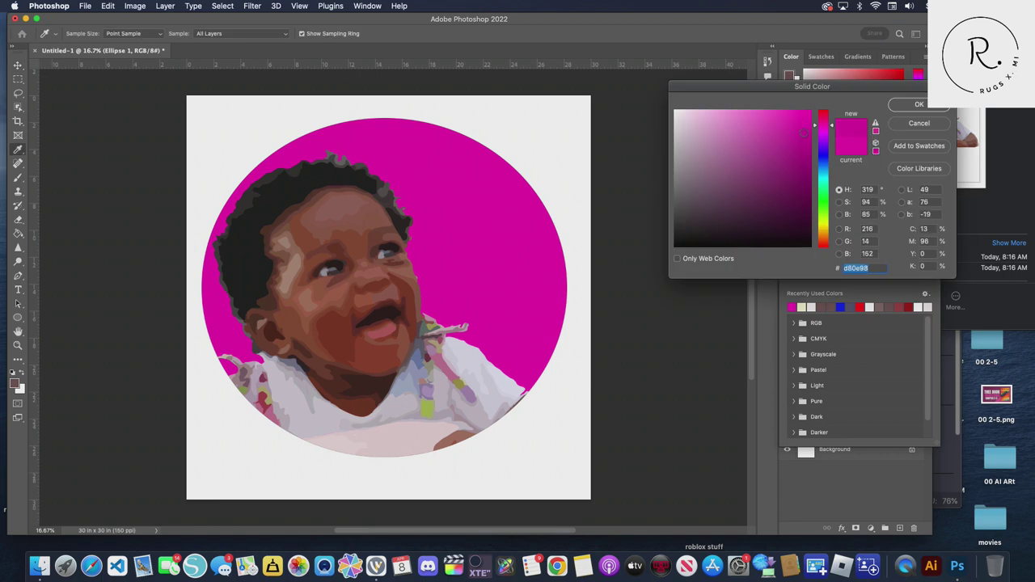
pyautogui.moveTo(807, 165)
pyautogui.mouseDown()
pyautogui.moveTo(802, 198)
pyautogui.moveTo(796, 190)
pyautogui.mouseUp()
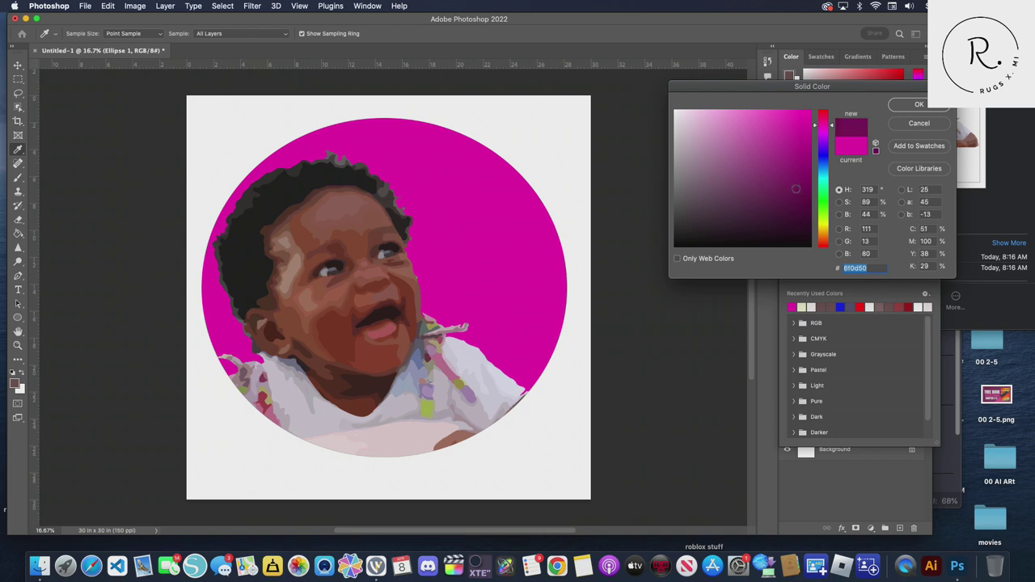
pyautogui.click(916, 105)
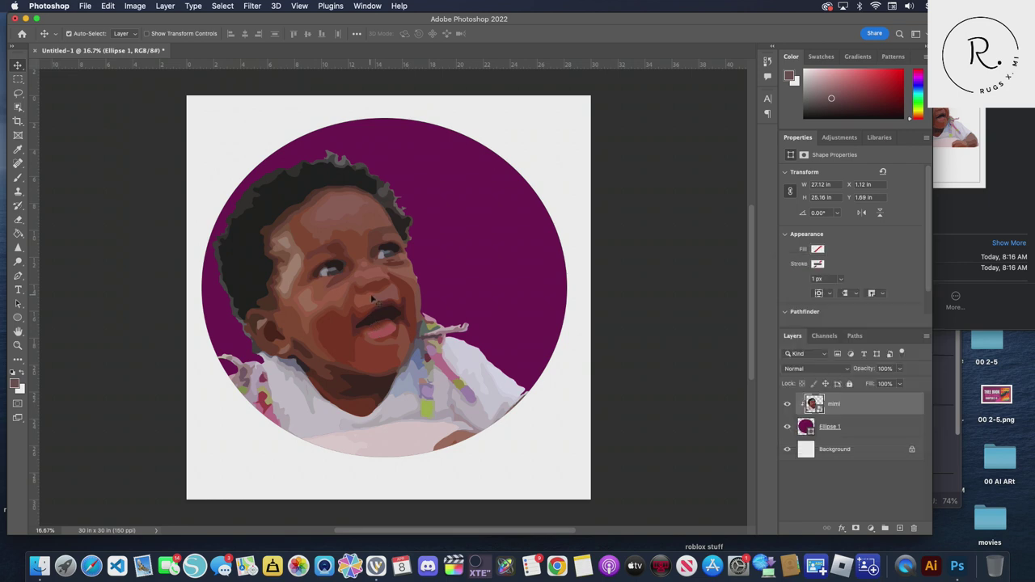
pyautogui.moveTo(374, 320); pyautogui.dragTo(383, 314)
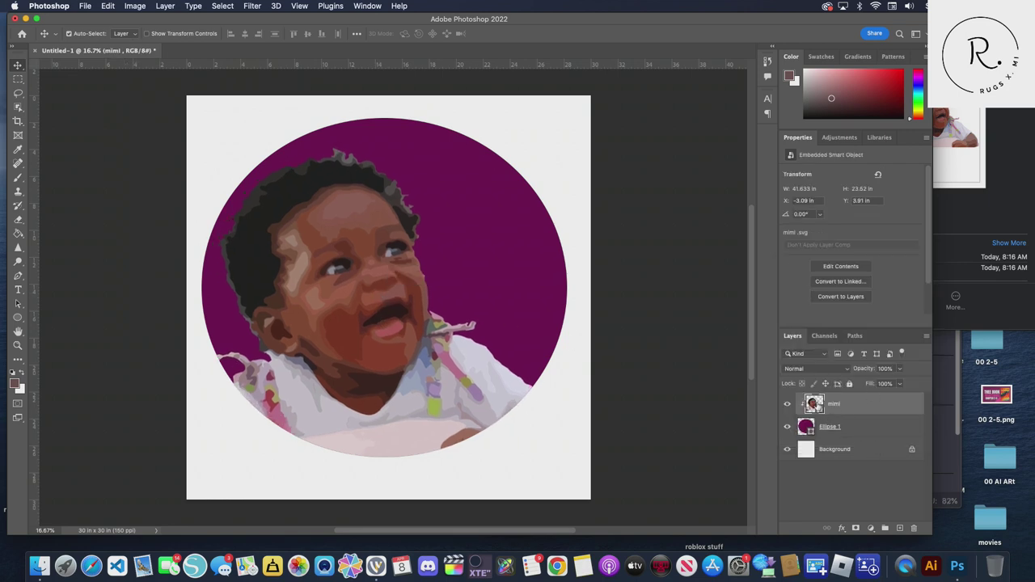
# Recolour the circle with dusty pink bc6c8b sampled from the photo
pyautogui.click(806, 426)
pyautogui.click(817, 249)
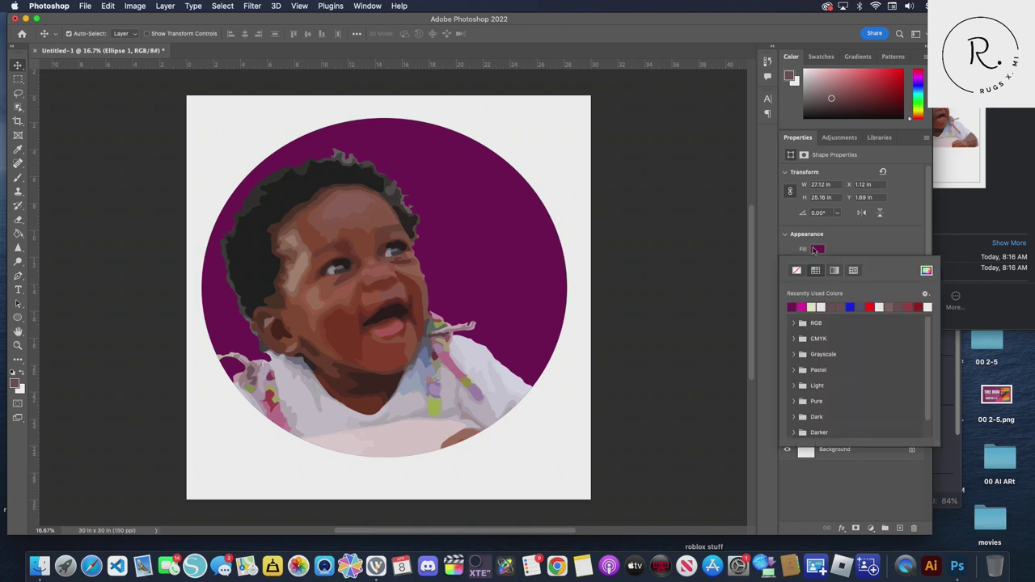
pyautogui.click(926, 270)
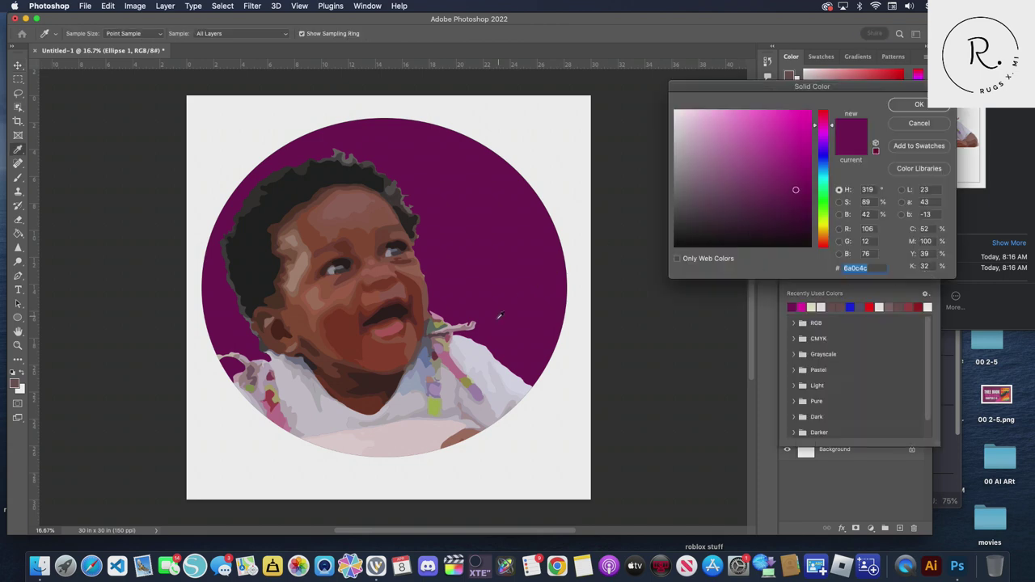
pyautogui.click(453, 356)
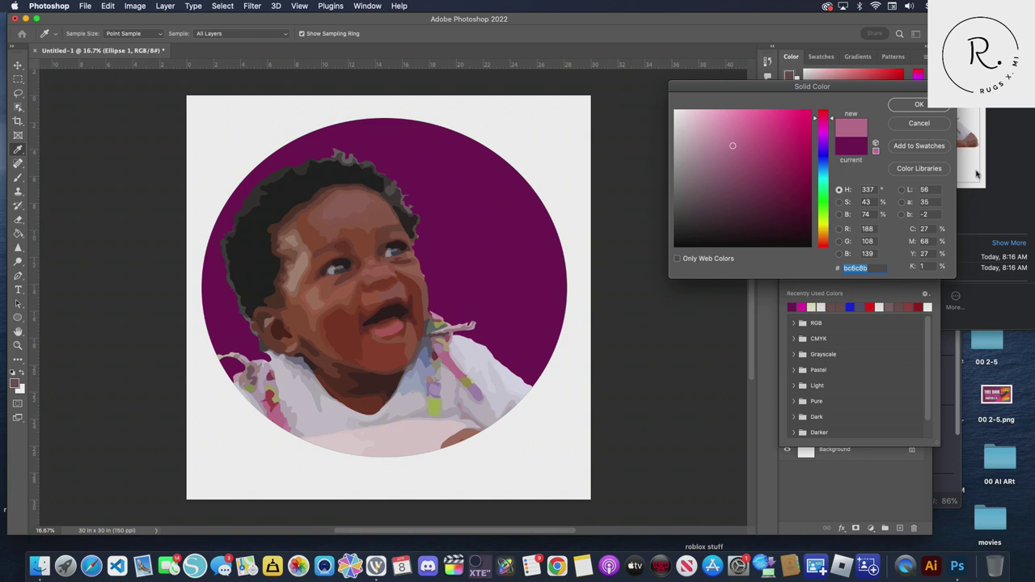
pyautogui.click(918, 104)
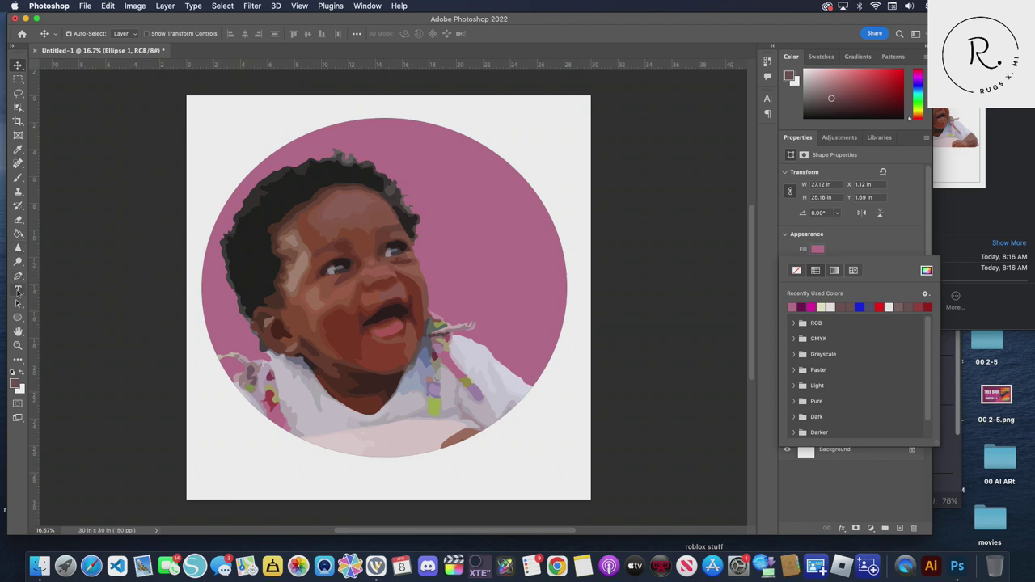
# Start a single horizontal text line near the top right, discarding a stray paragraph box
pyautogui.click(18, 289)
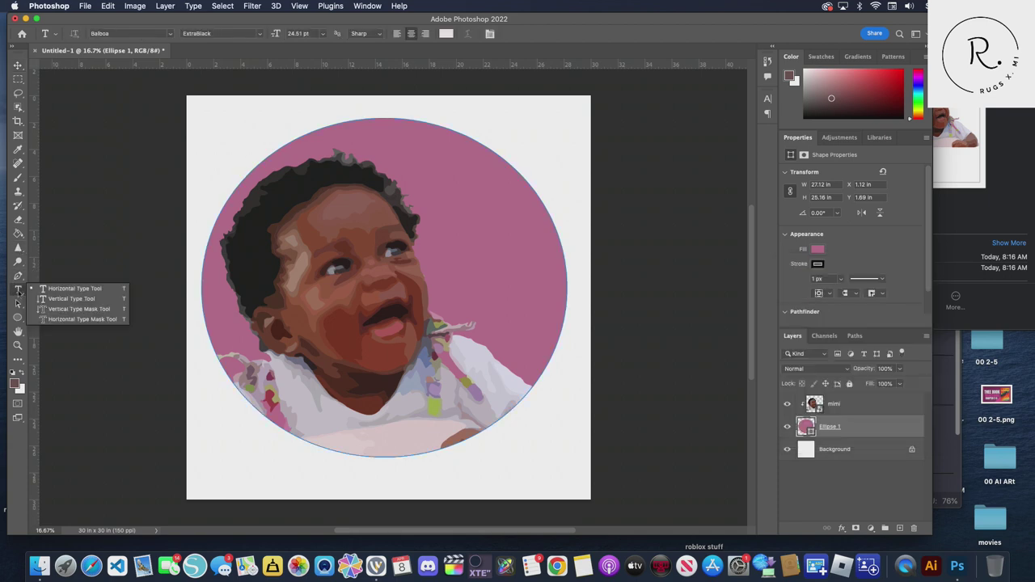
pyautogui.click(98, 293)
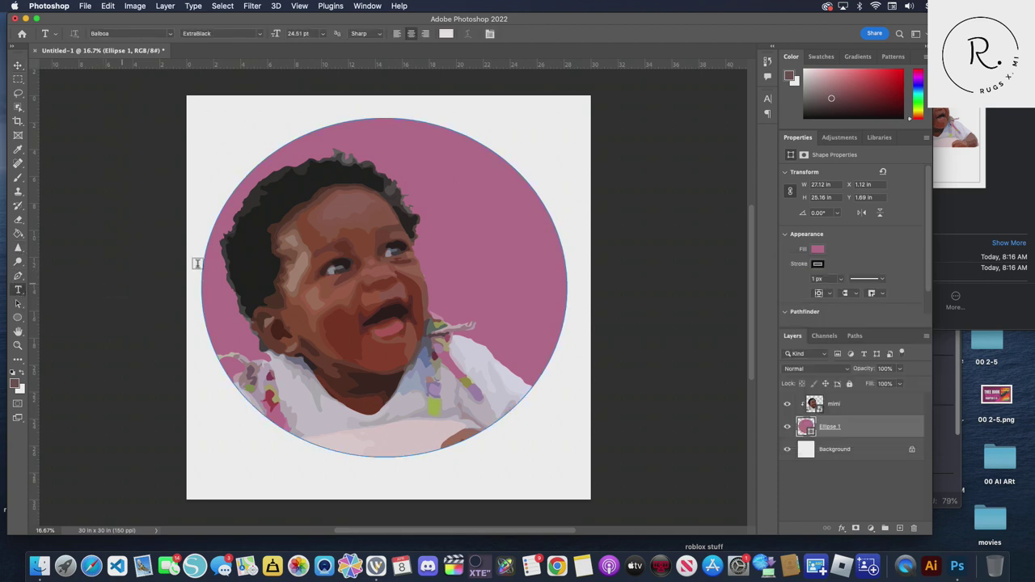
pyautogui.click(498, 252)
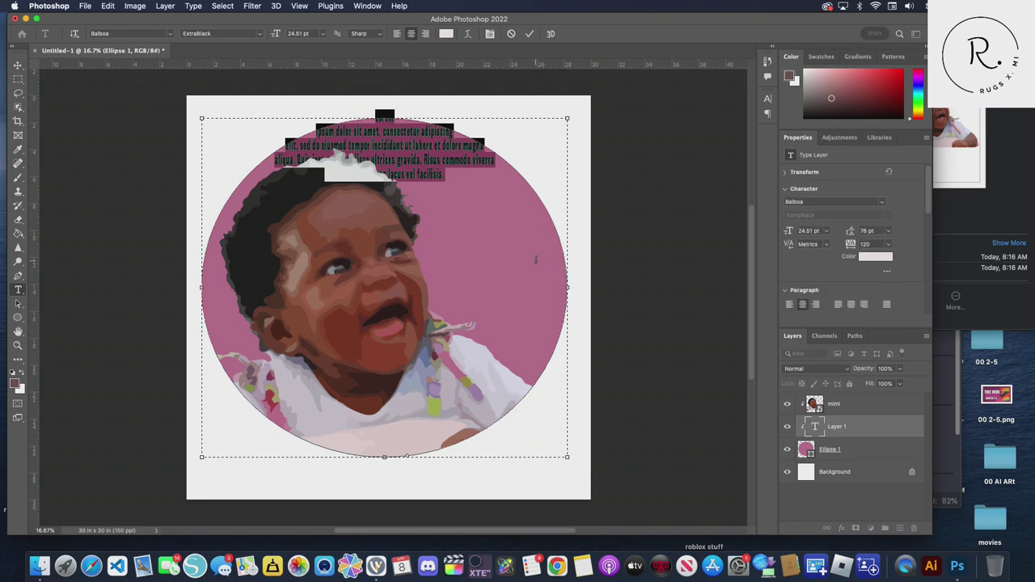
pyautogui.click(511, 34)
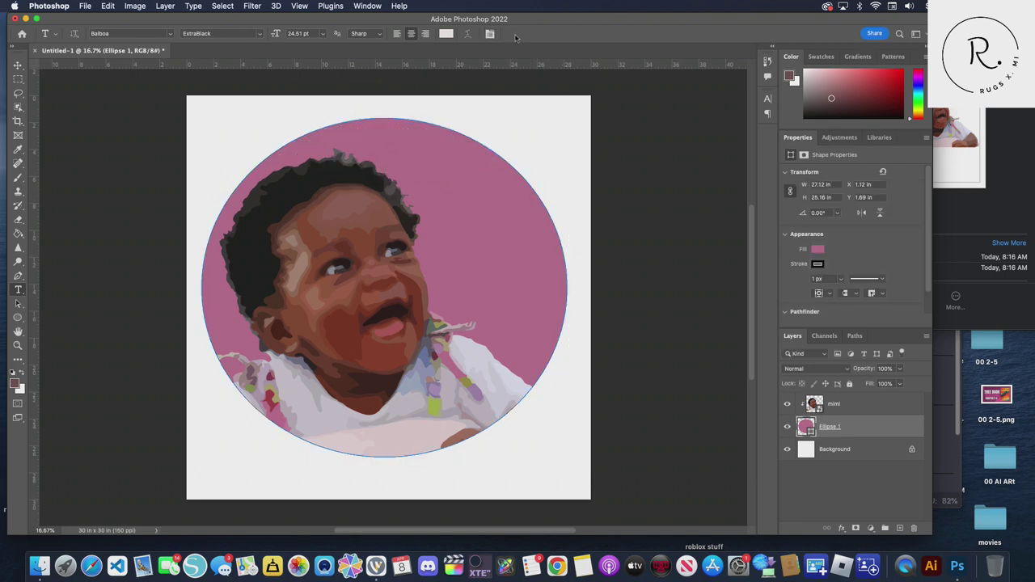
pyautogui.click(494, 127)
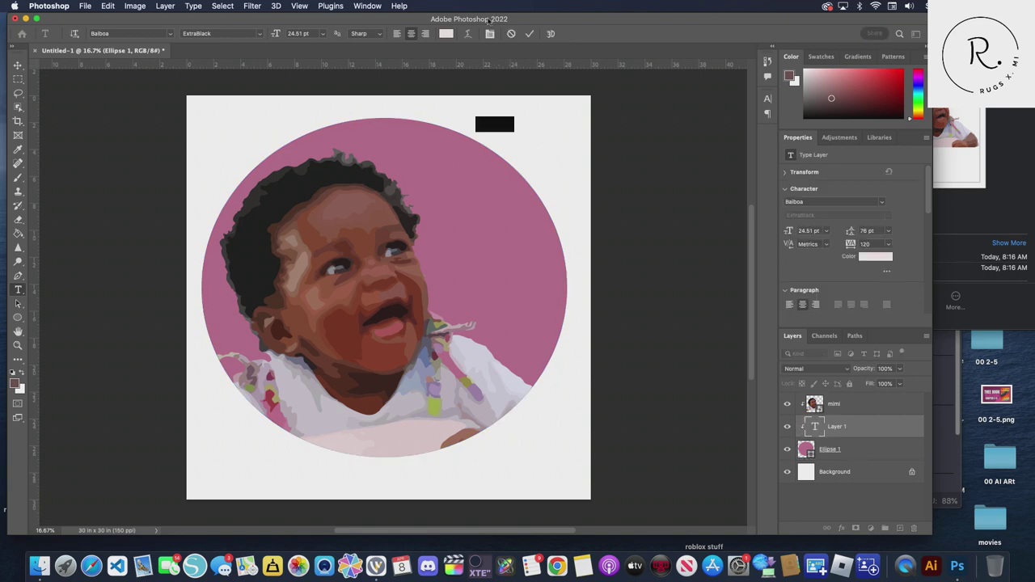
# Set the text colour to near-black and replace the placeholder with 'Mim'
pyautogui.click(446, 34)
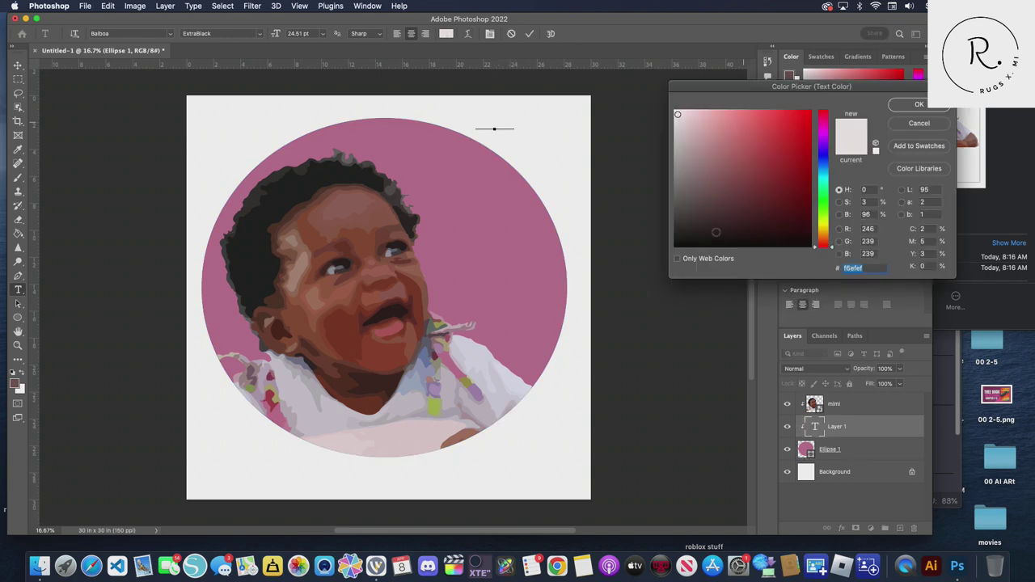
pyautogui.click(715, 236)
pyautogui.click(919, 105)
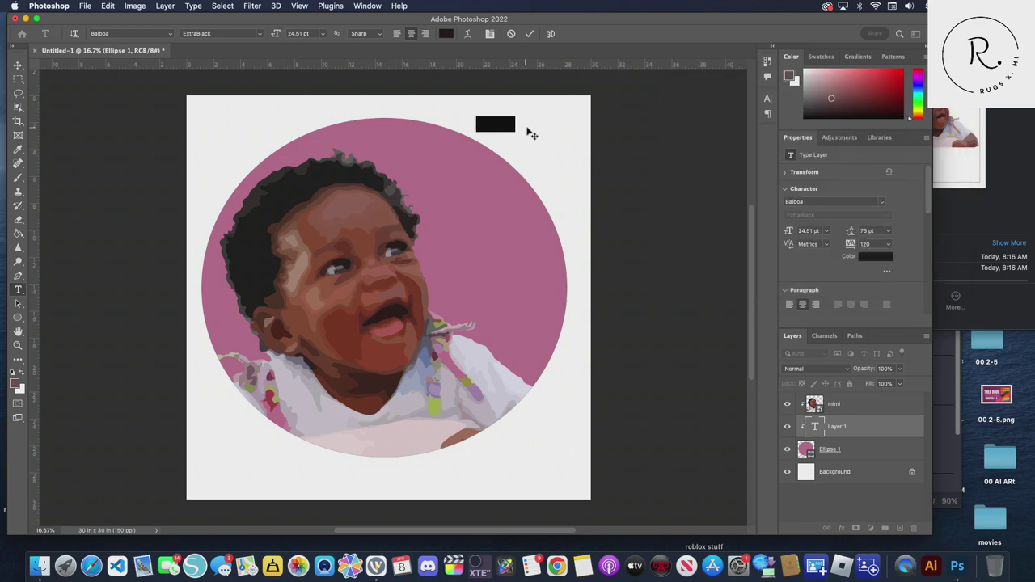
pyautogui.click(529, 34)
pyautogui.click(502, 123)
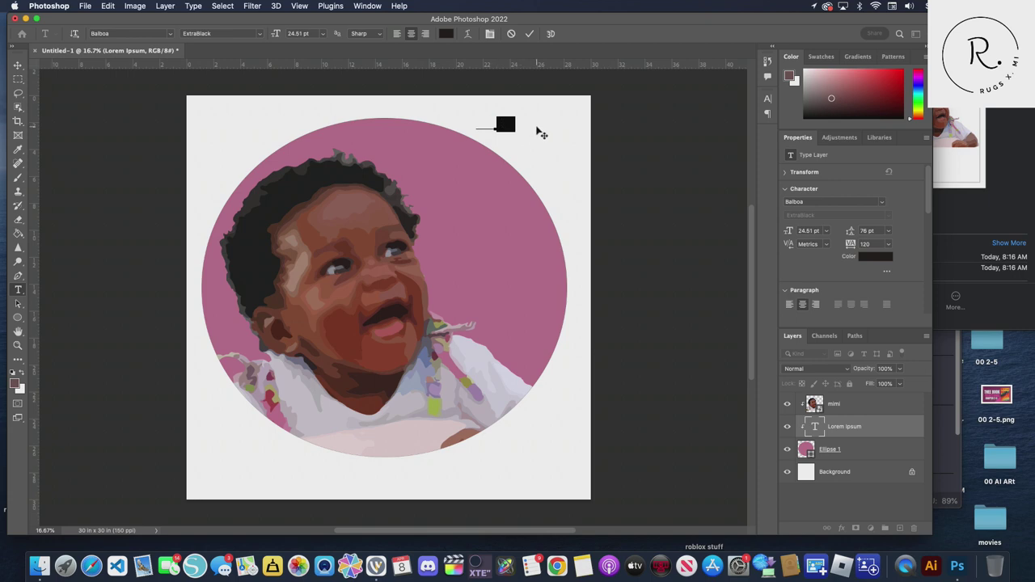
pyautogui.press('BackSpace')
pyautogui.write('Mim')
# Enlarge the text to 86 pt and move it down onto the pink circle
pyautogui.moveTo(279, 37); pyautogui.dragTo(309, 40)
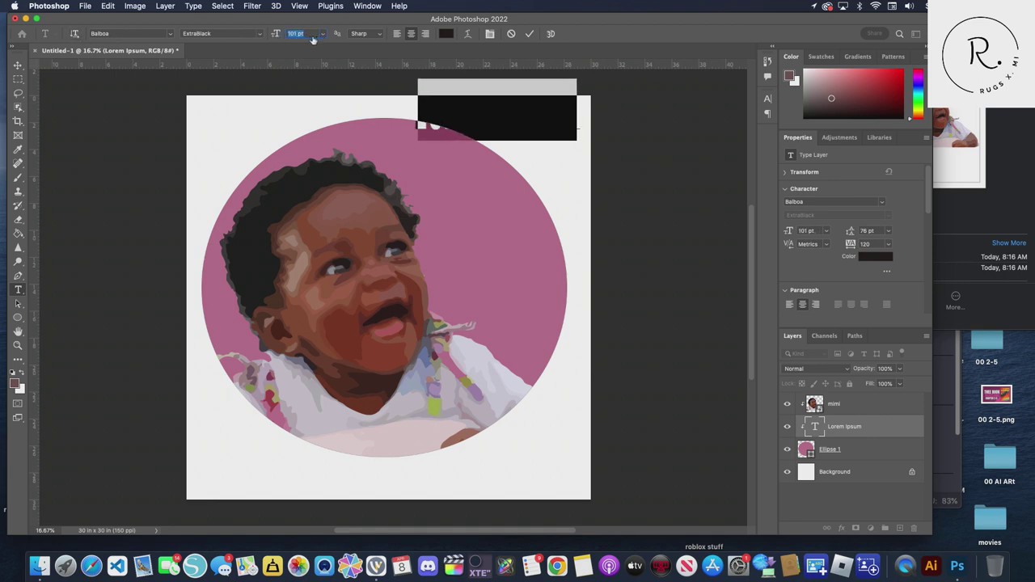
pyautogui.write('86')
pyautogui.click(529, 33)
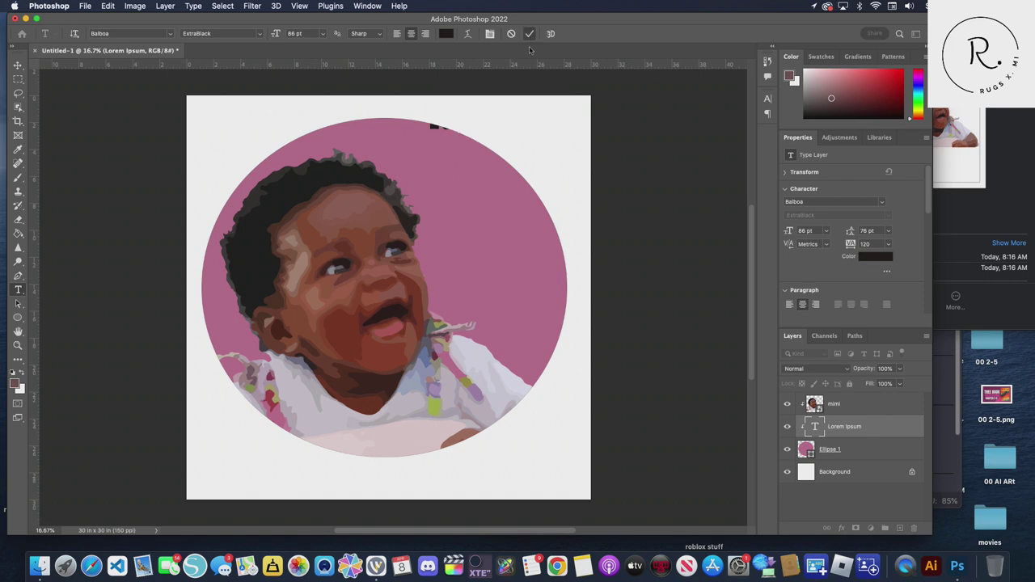
pyautogui.click(18, 65)
pyautogui.press('super+t')
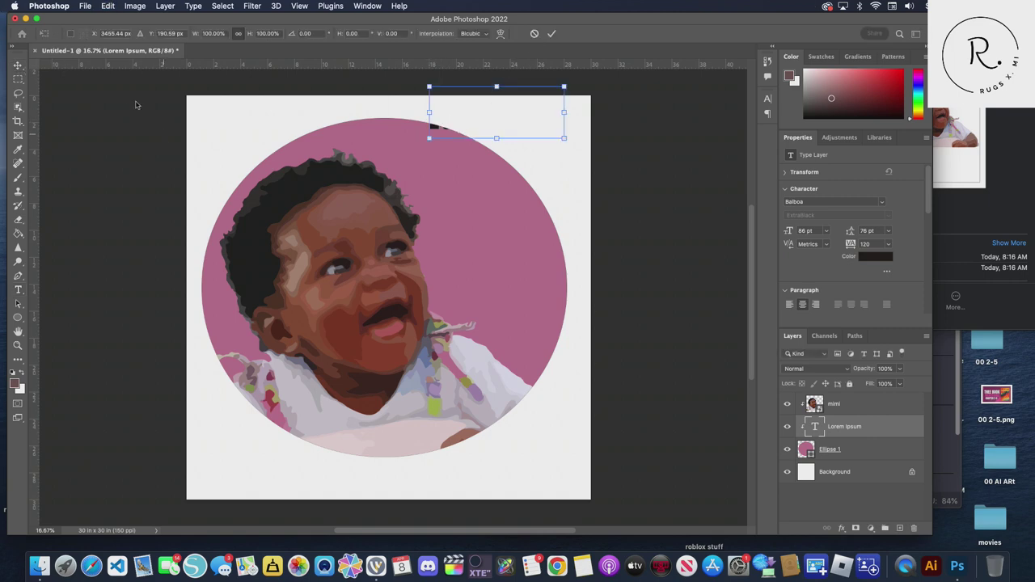
pyautogui.click(552, 33)
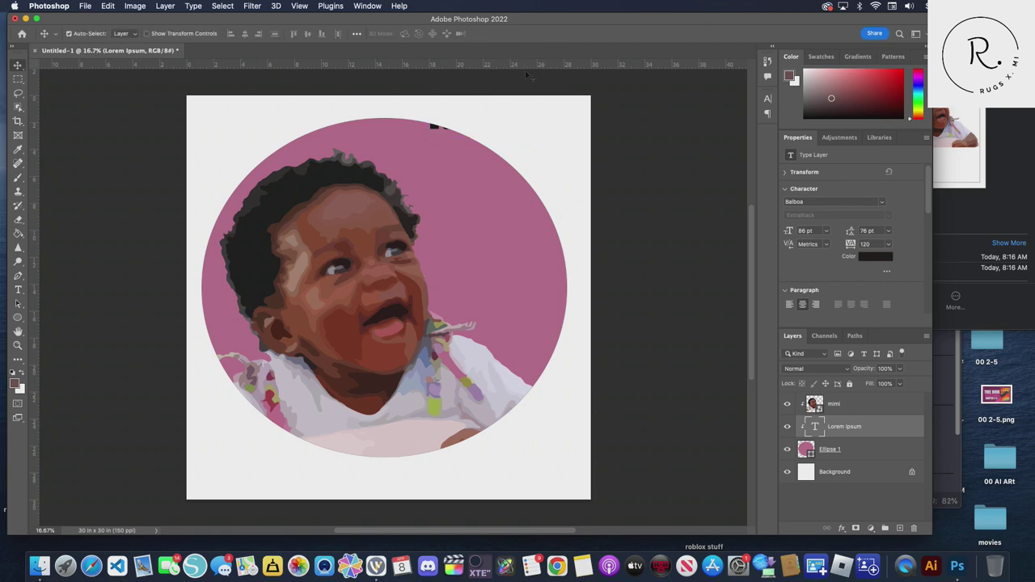
pyautogui.moveTo(435, 127)
pyautogui.mouseDown()
pyautogui.moveTo(422, 204)
pyautogui.moveTo(408, 212)
pyautogui.mouseUp()
# Change the text to 'MIRIAH' and move it down and right on the circle
pyautogui.doubleClick(408, 212)
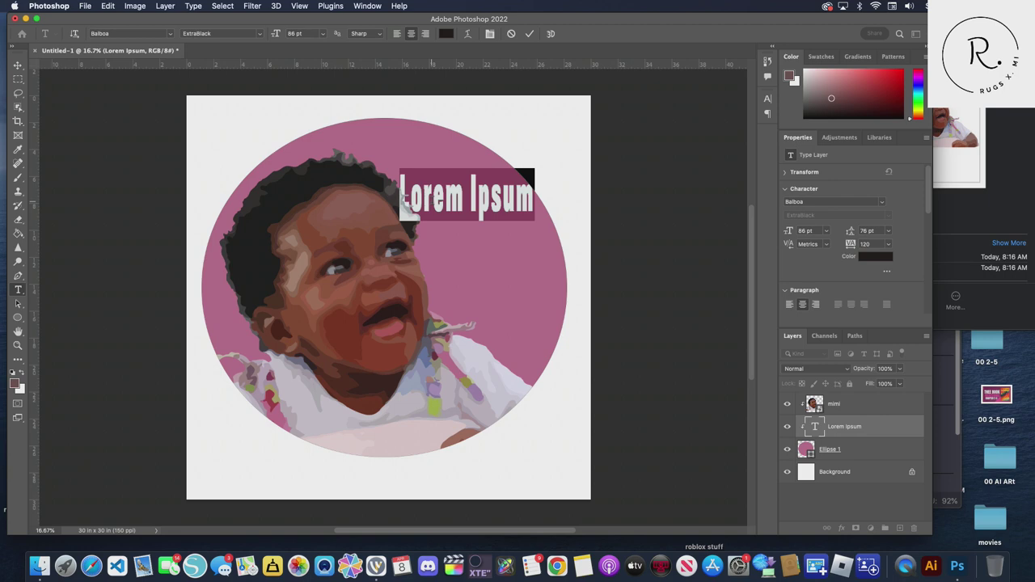
pyautogui.write('M')
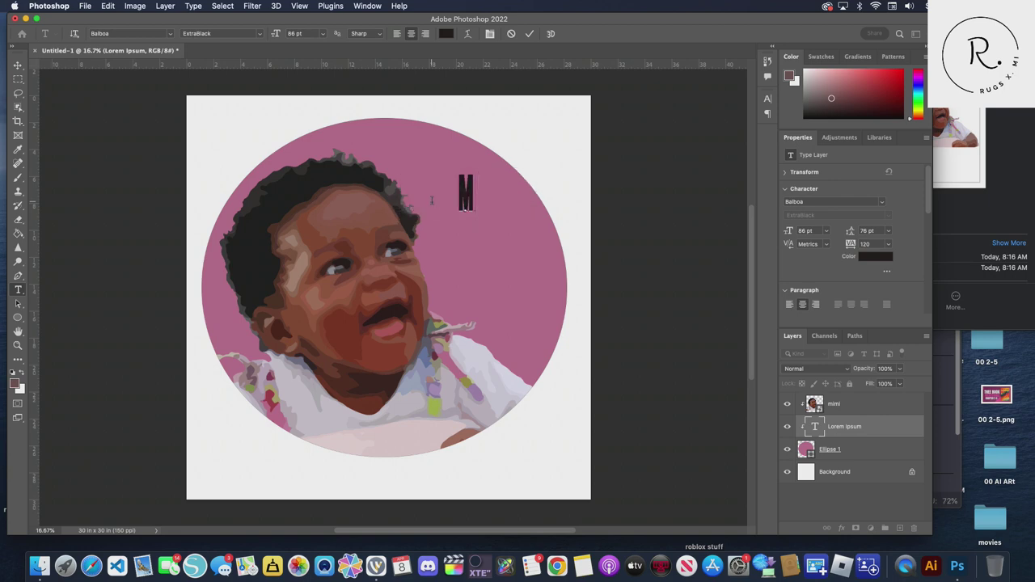
pyautogui.write('IRI')
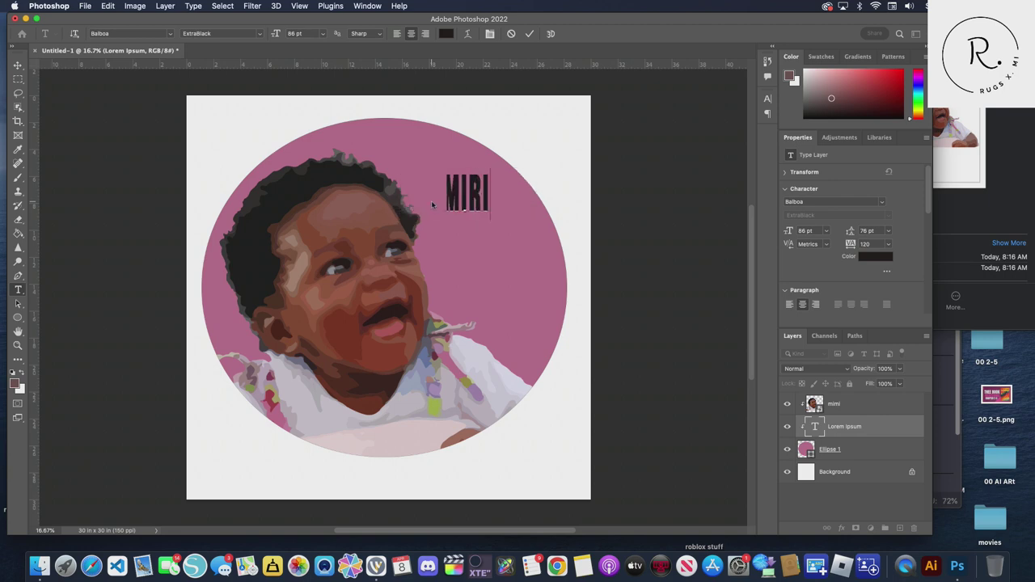
pyautogui.write('AH')
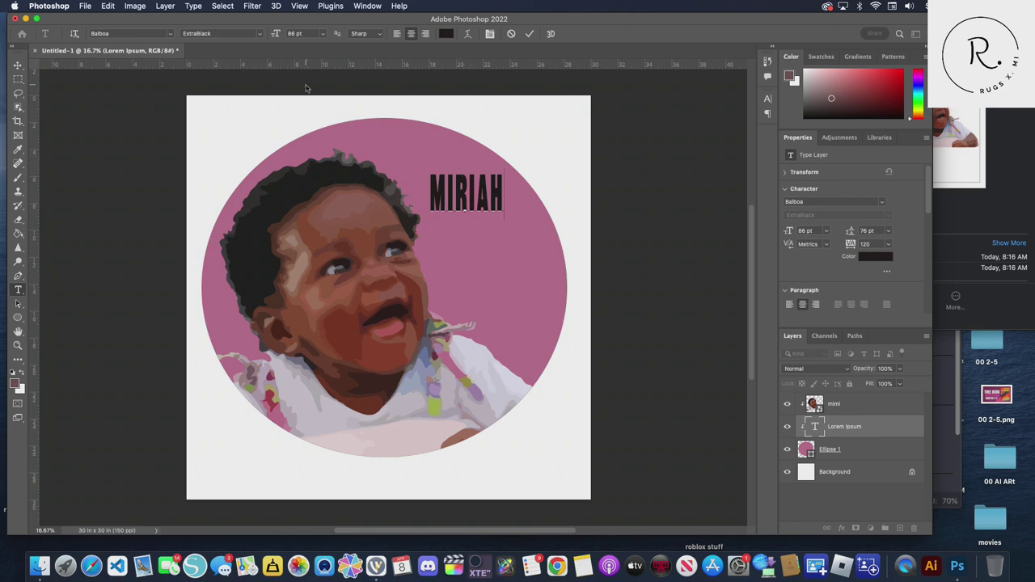
pyautogui.click(17, 64)
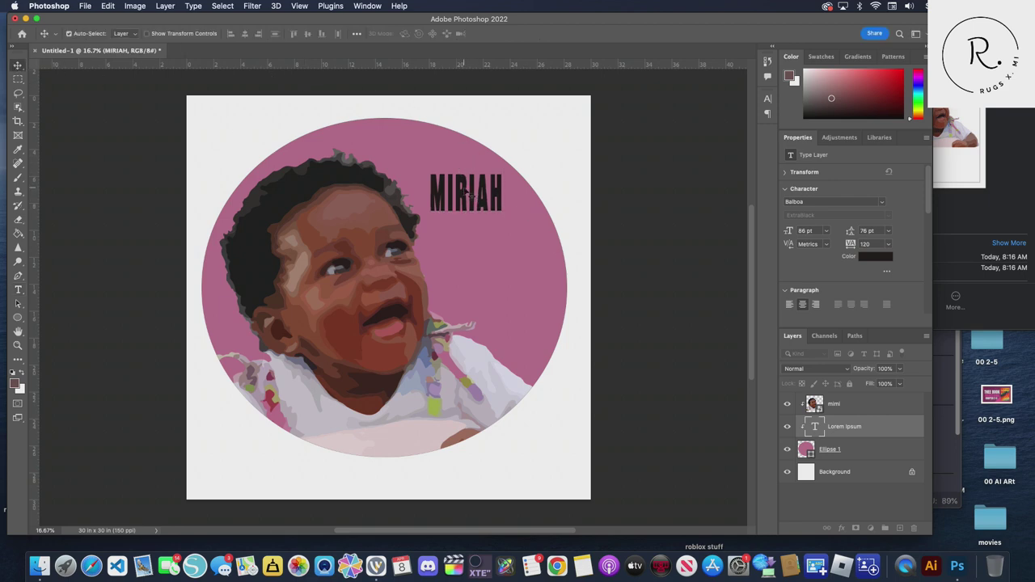
pyautogui.moveTo(470, 194); pyautogui.dragTo(482, 250)
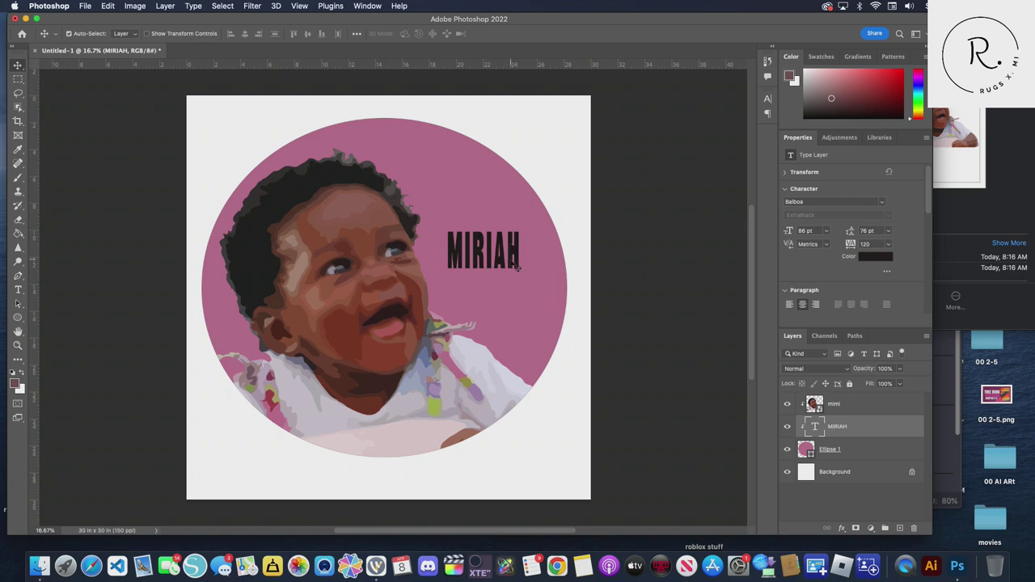
# Rewrite the text as two lines, 'BABY' above 'MIMI', and select it all
pyautogui.doubleClick(511, 261)
pyautogui.click(521, 254)
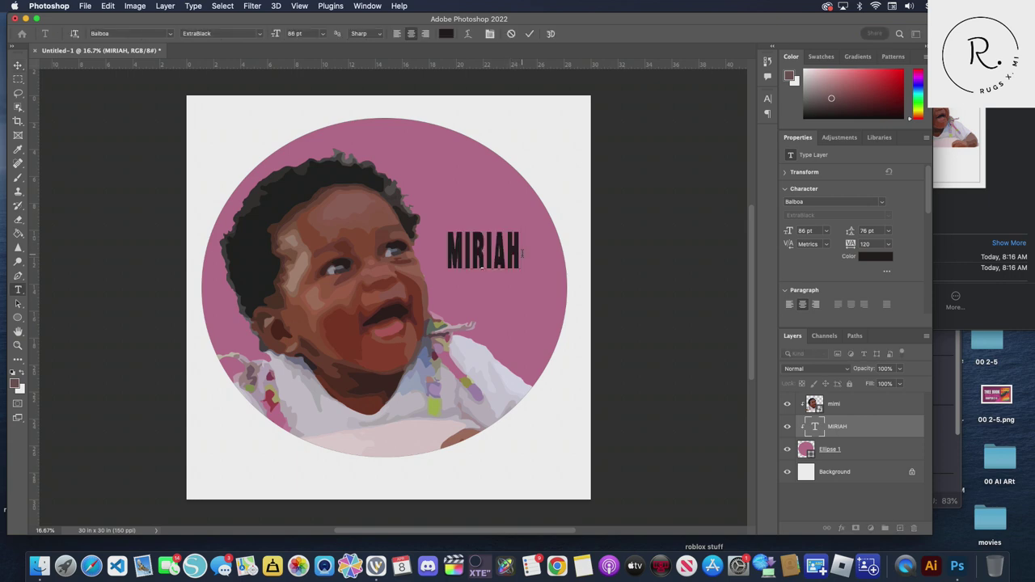
pyautogui.press('Return')
pyautogui.write('nate')
pyautogui.press('BackSpace')
pyautogui.press('BackSpace')
pyautogui.press('BackSpace')
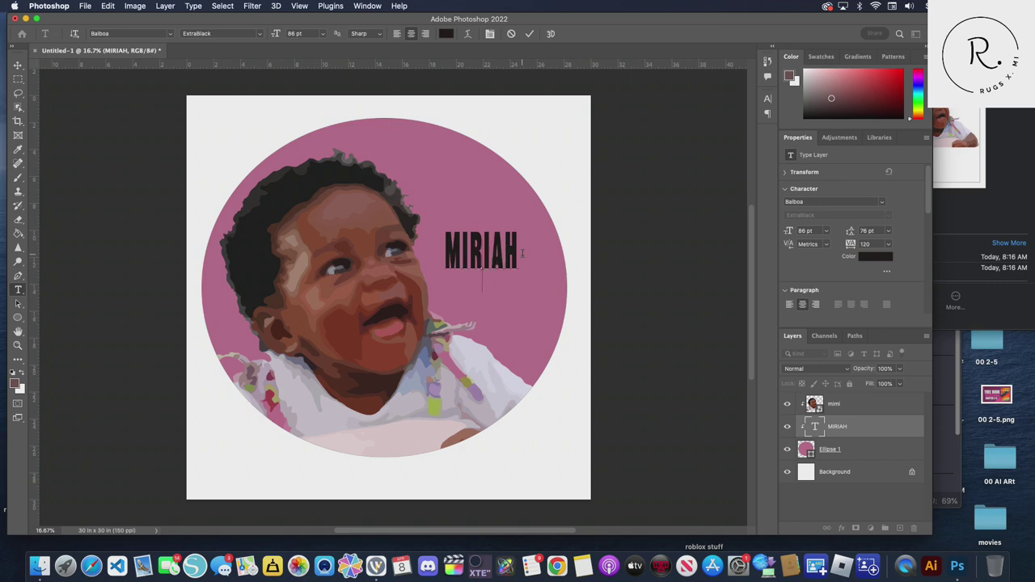
pyautogui.press('BackSpace')
pyautogui.press('BackSpace')
pyautogui.press('BackSpace')
pyautogui.press('BackSpace')
pyautogui.press('BackSpace')
pyautogui.press('BackSpace')
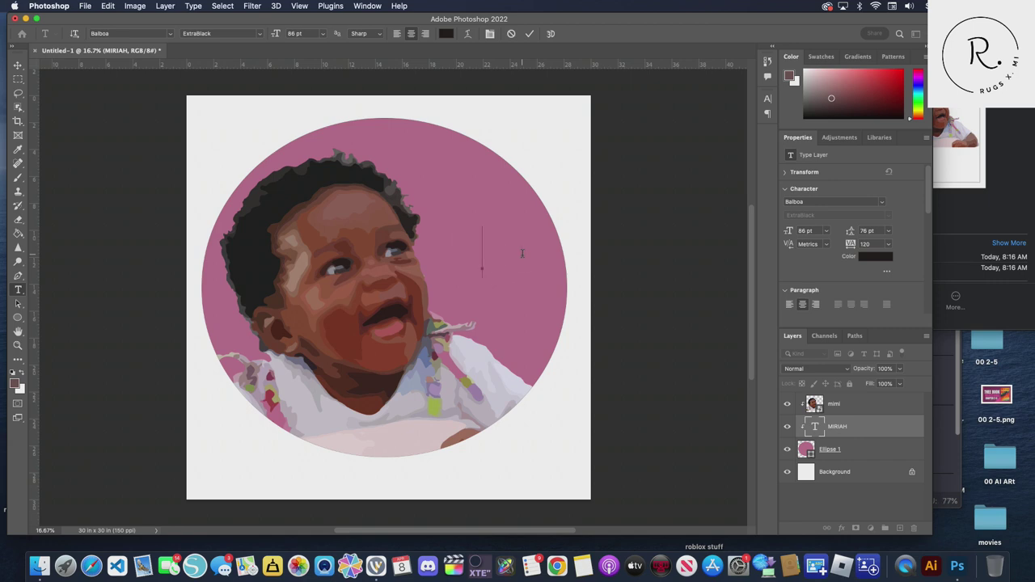
pyautogui.write('Baby')
pyautogui.press('BackSpace')
pyautogui.press('BackSpace')
pyautogui.press('BackSpace')
pyautogui.write('aby')
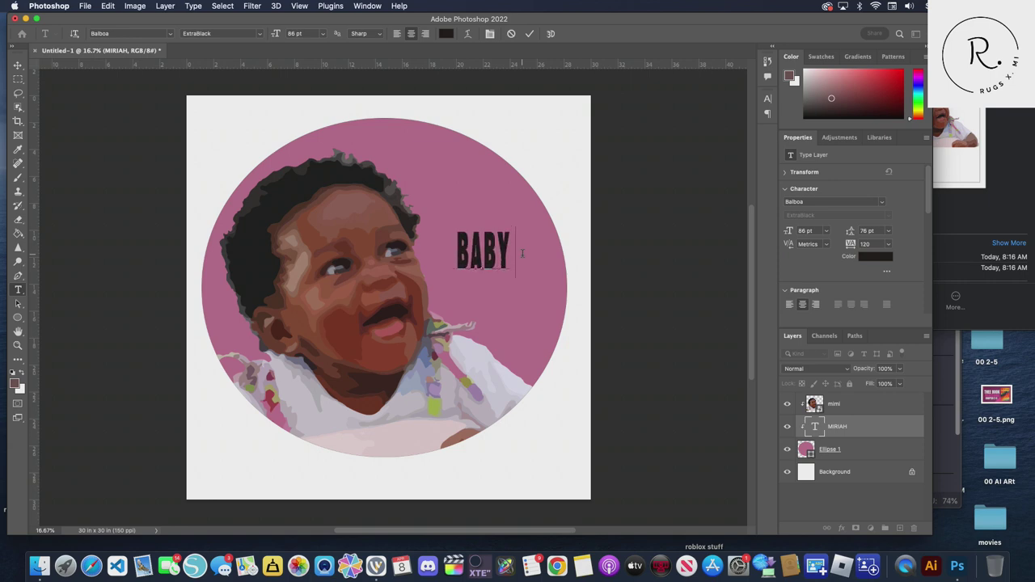
pyautogui.press('Return')
pyautogui.write('MIMI')
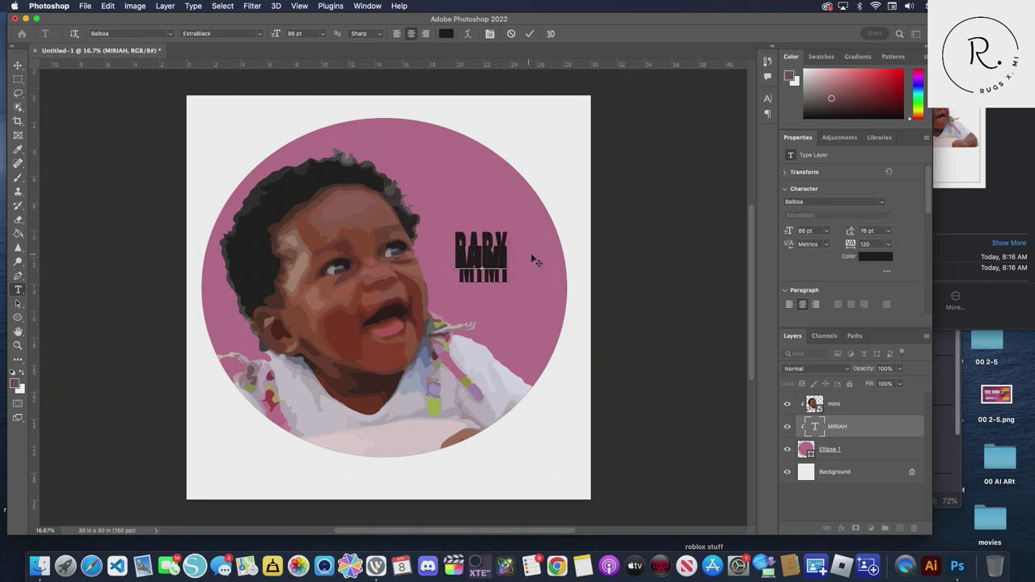
pyautogui.hotkey('ctrl', 'a')
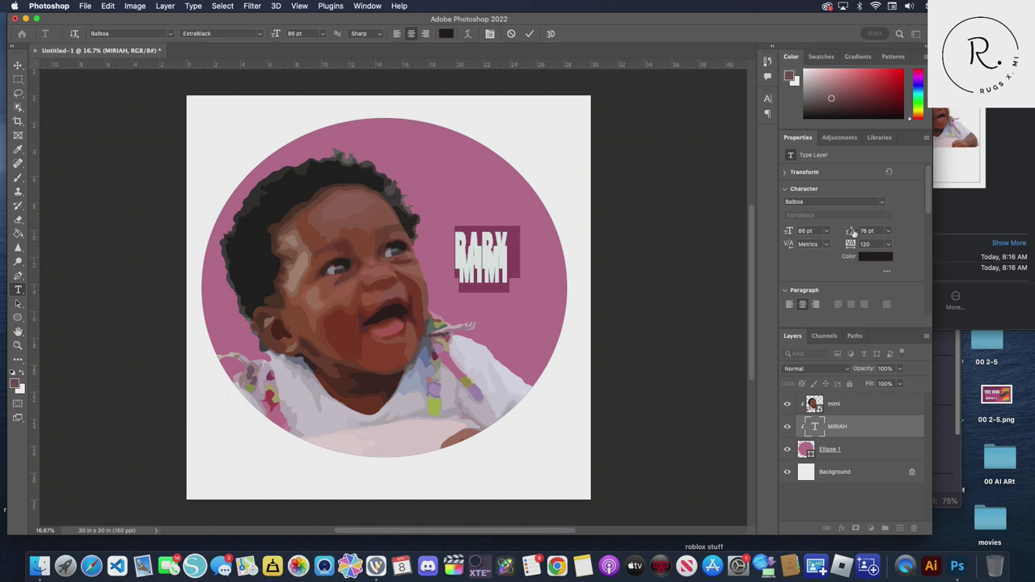
# Adjust the BABY/MIMI line spacing and set the font to Balboa
pyautogui.moveTo(850, 233); pyautogui.dragTo(925, 237)
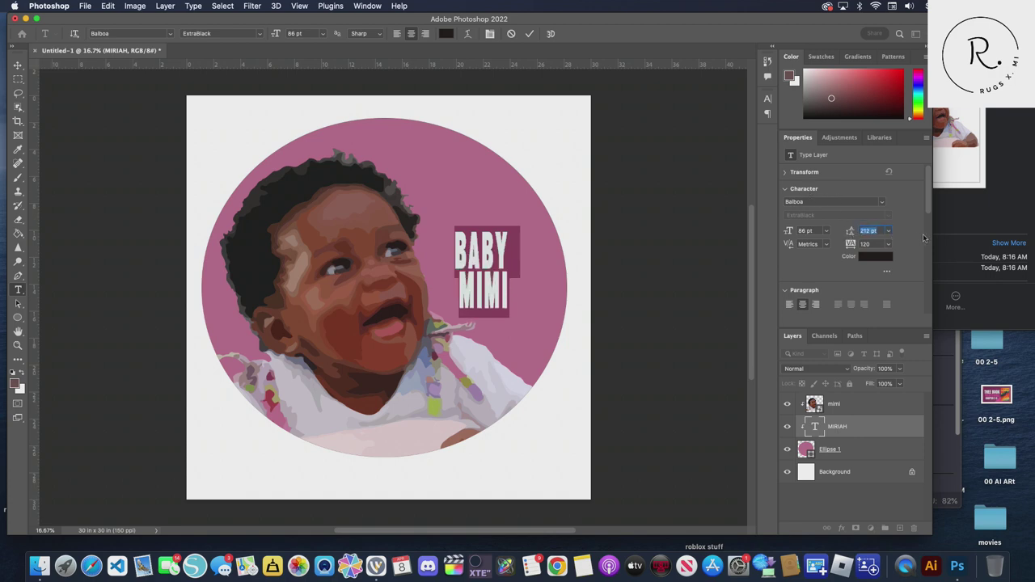
pyautogui.click(764, 168)
pyautogui.click(171, 34)
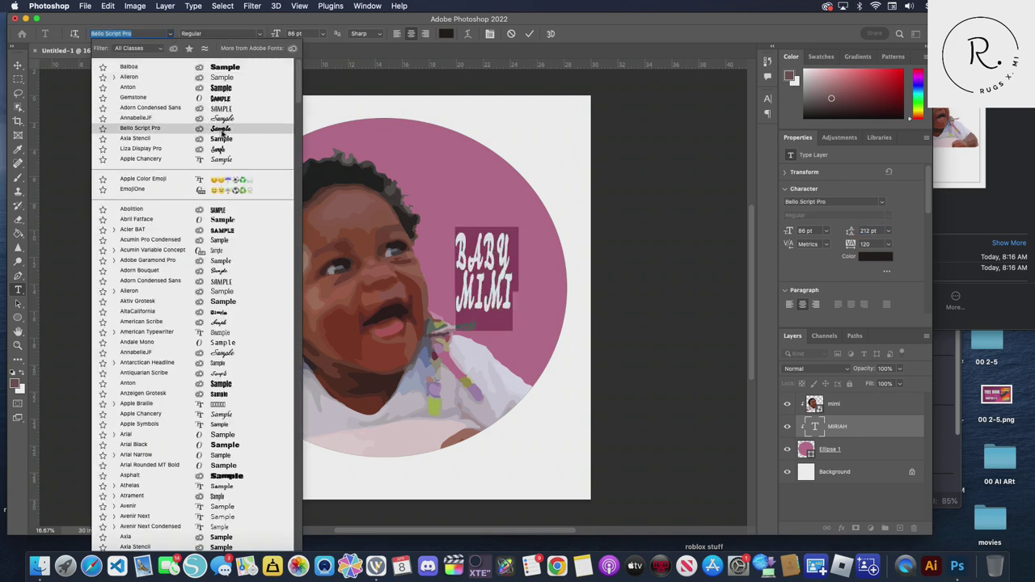
pyautogui.scroll(-1, 240, 308)
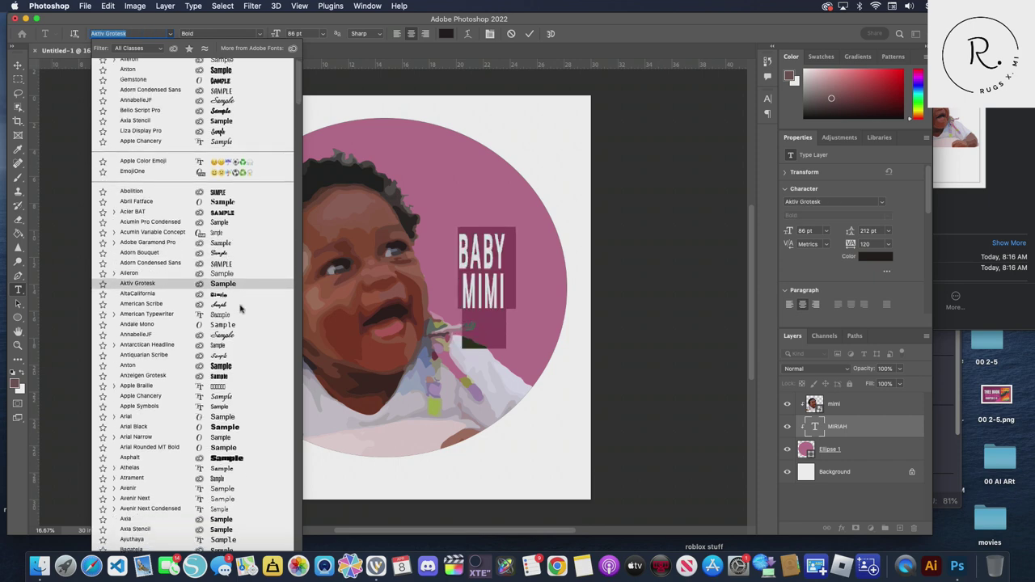
pyautogui.scroll(-1, 240, 308)
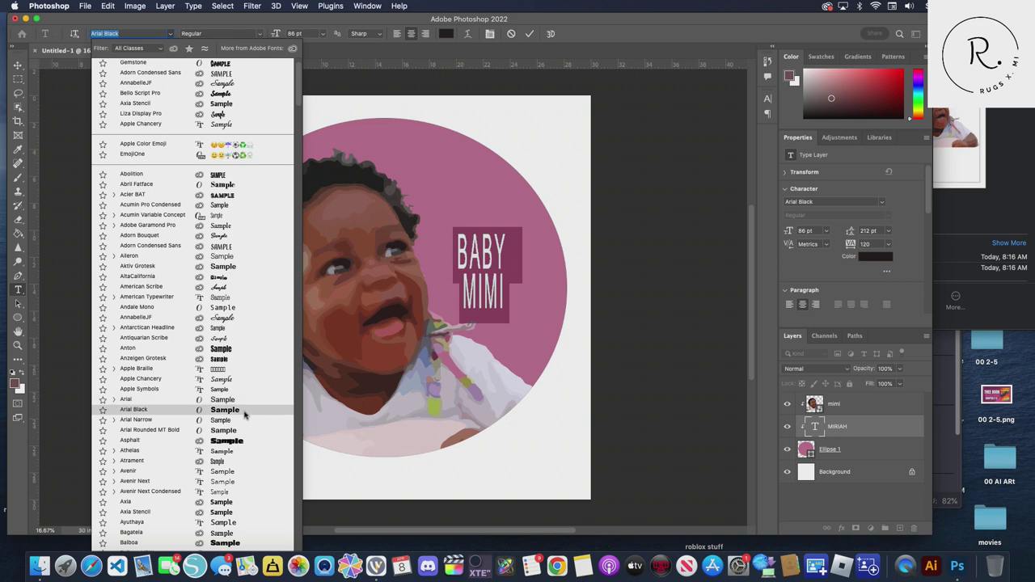
pyautogui.scroll(-1, 236, 463)
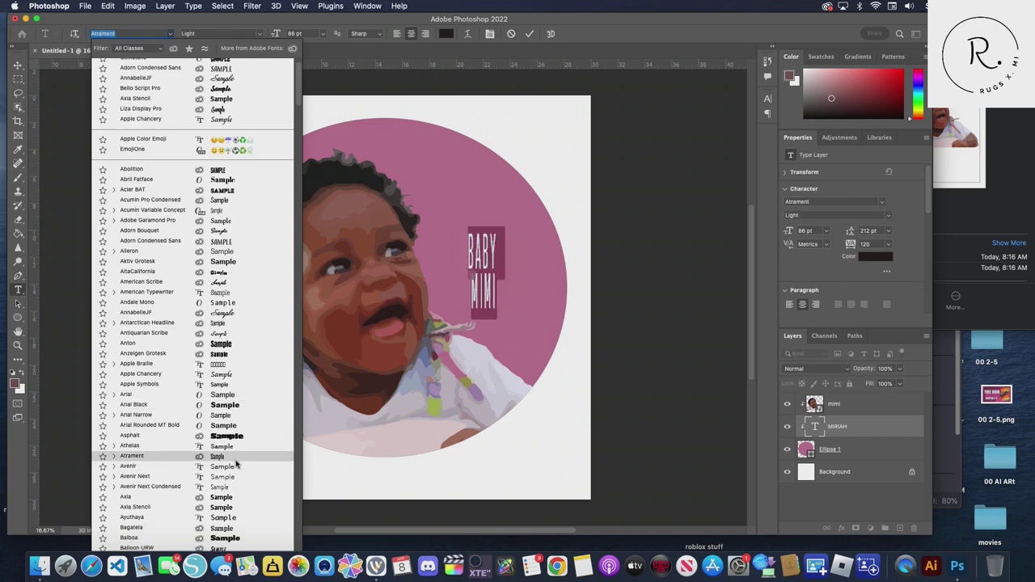
pyautogui.scroll(-1, 230, 502)
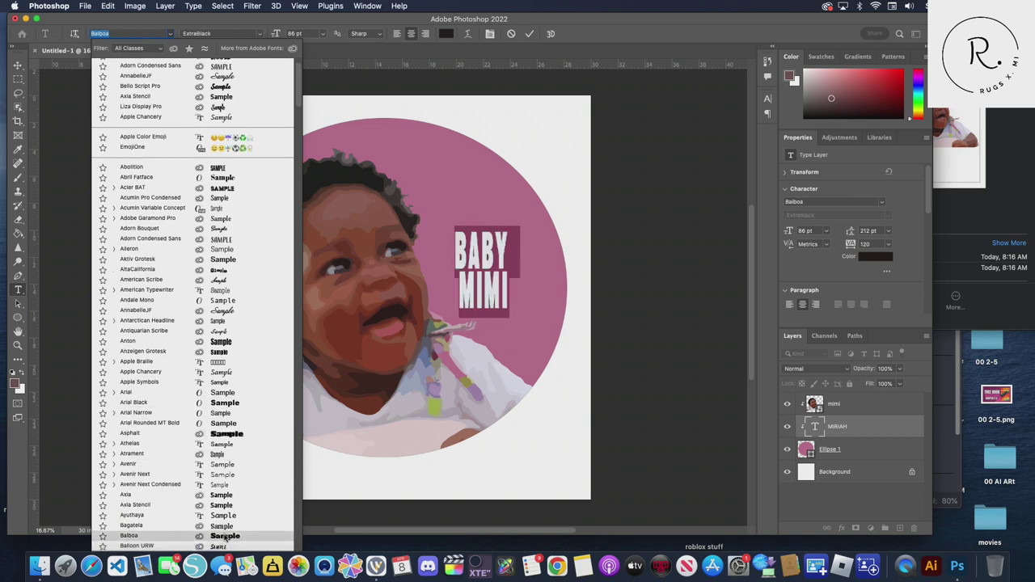
pyautogui.click(225, 538)
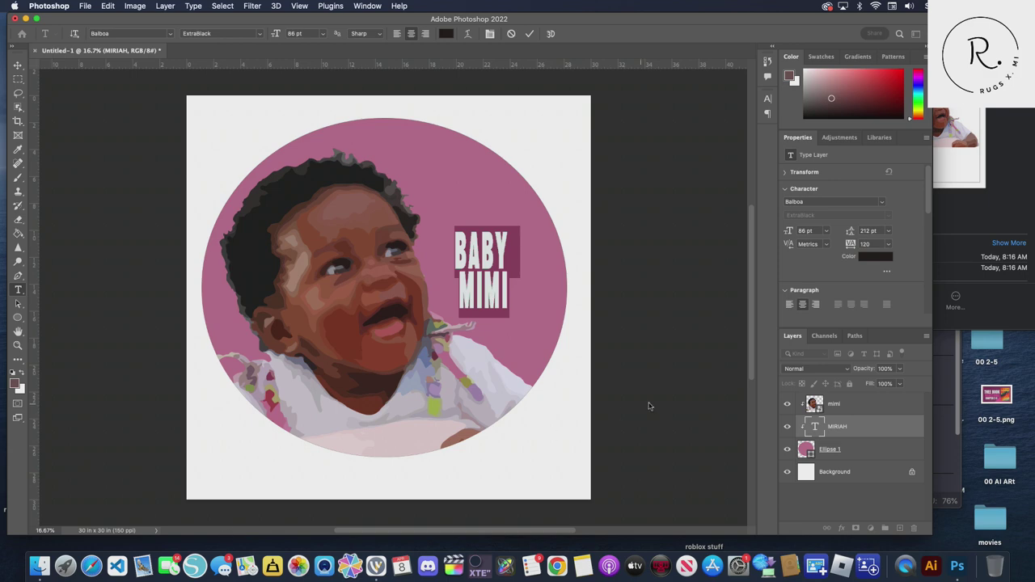
# Reset the BABY MIMI tracking to 0
pyautogui.click(850, 245)
pyautogui.write('0')
pyautogui.press('Return')
# Scrub the tracking to 20 and commit the BABY MIMI text edits
pyautogui.moveTo(850, 246)
pyautogui.mouseDown()
pyautogui.moveTo(858, 234)
pyautogui.moveTo(844, 244)
pyautogui.mouseUp()
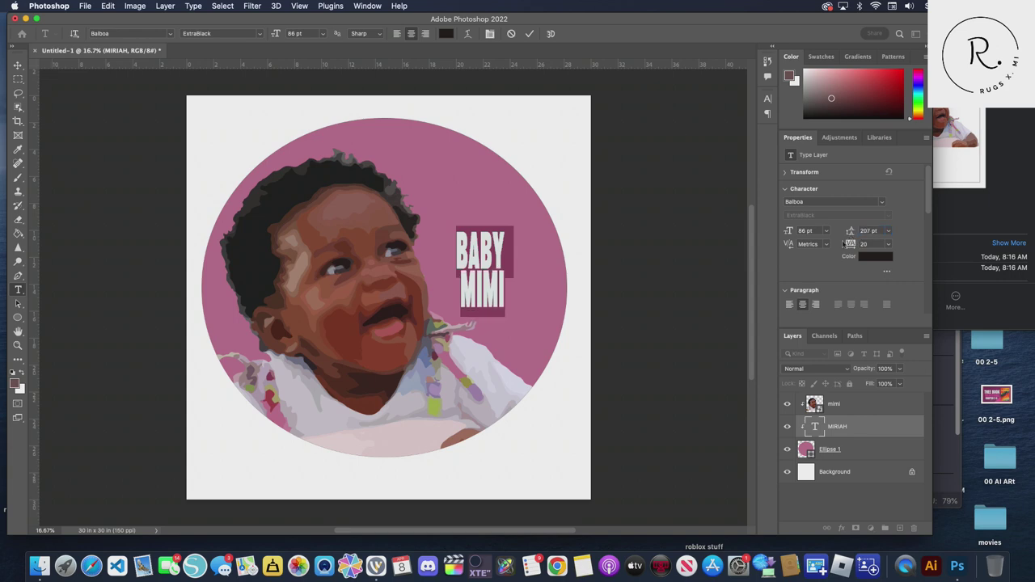
pyautogui.click(531, 33)
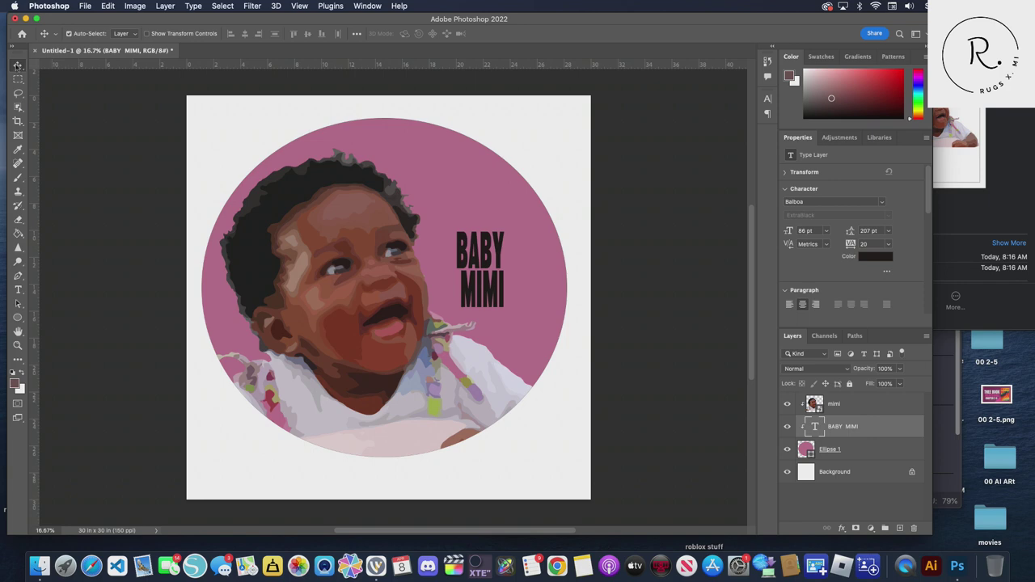
pyautogui.doubleClick(466, 243)
pyautogui.click(467, 243)
pyautogui.doubleClick(494, 267)
pyautogui.click(495, 266)
pyautogui.moveTo(496, 266); pyautogui.dragTo(444, 226)
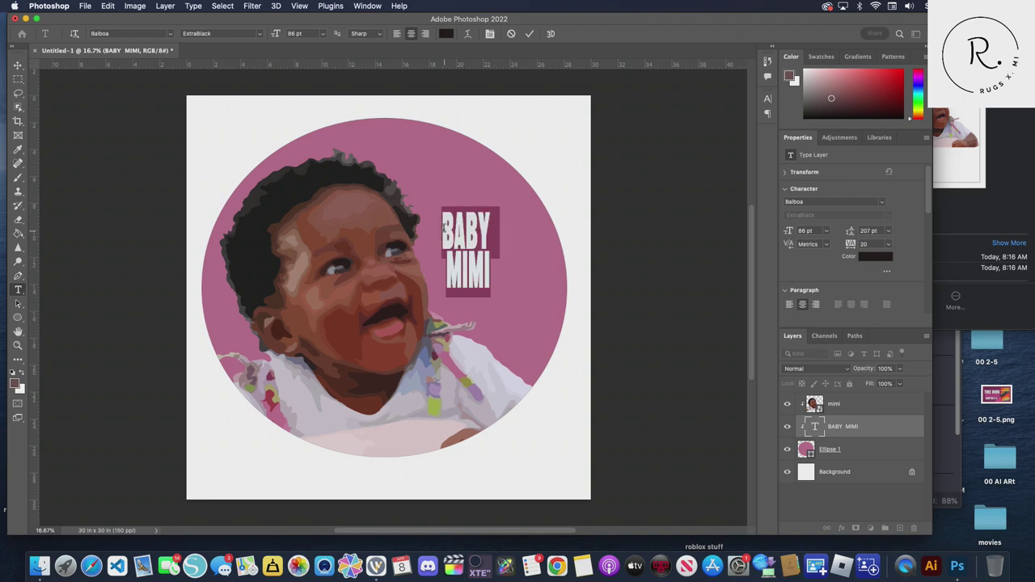
pyautogui.press('Escape')
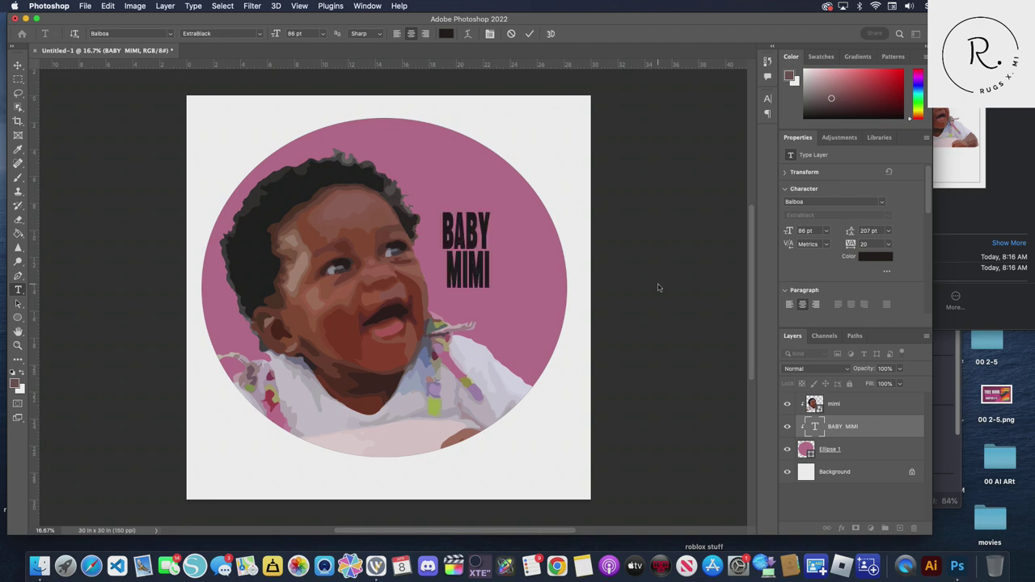
pyautogui.press('v')
pyautogui.rightClick(841, 426)
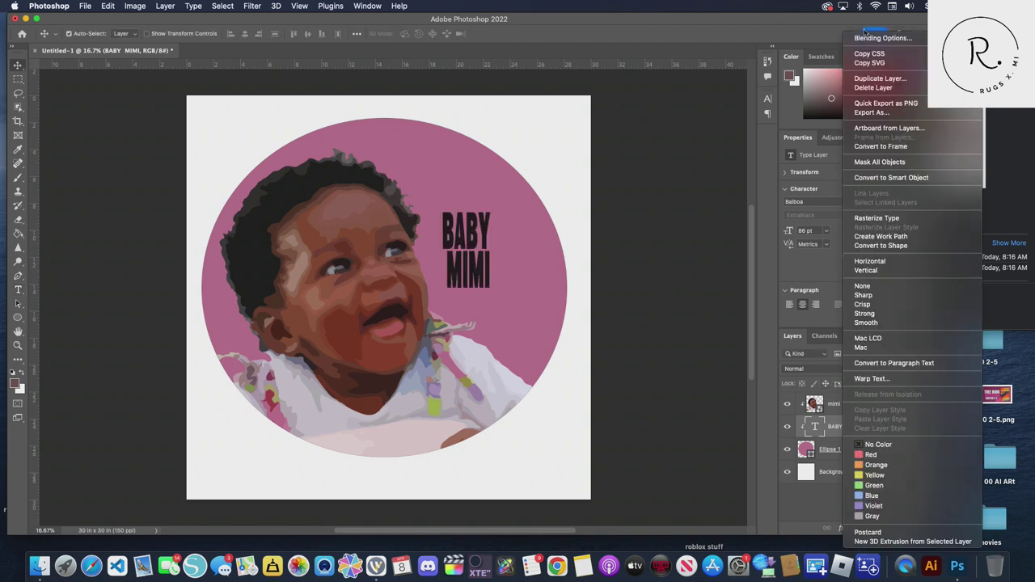
# Give BABY MIMI a 48 px olive (968c42) stroke sampled from the photo
pyautogui.click(869, 38)
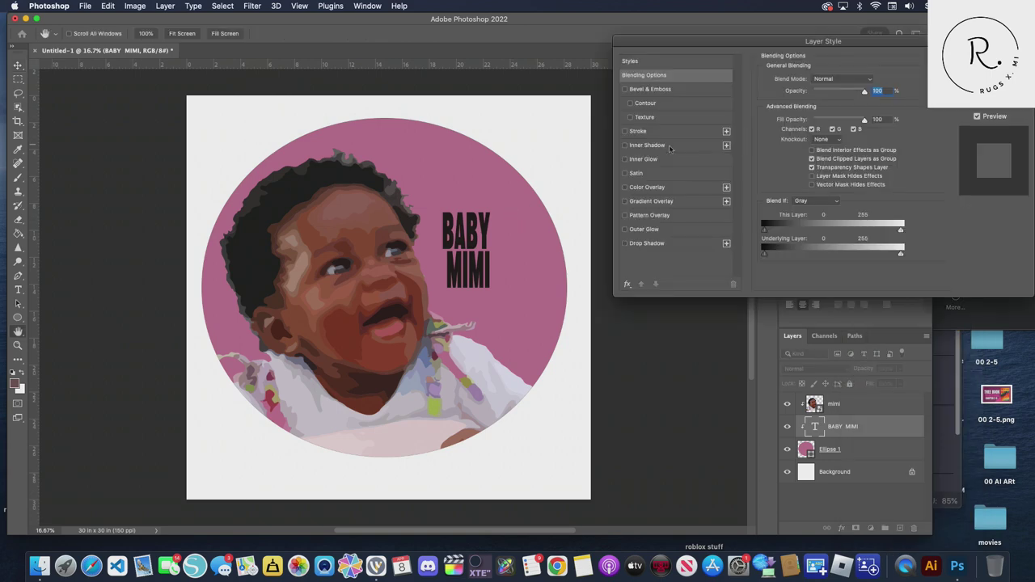
pyautogui.click(626, 132)
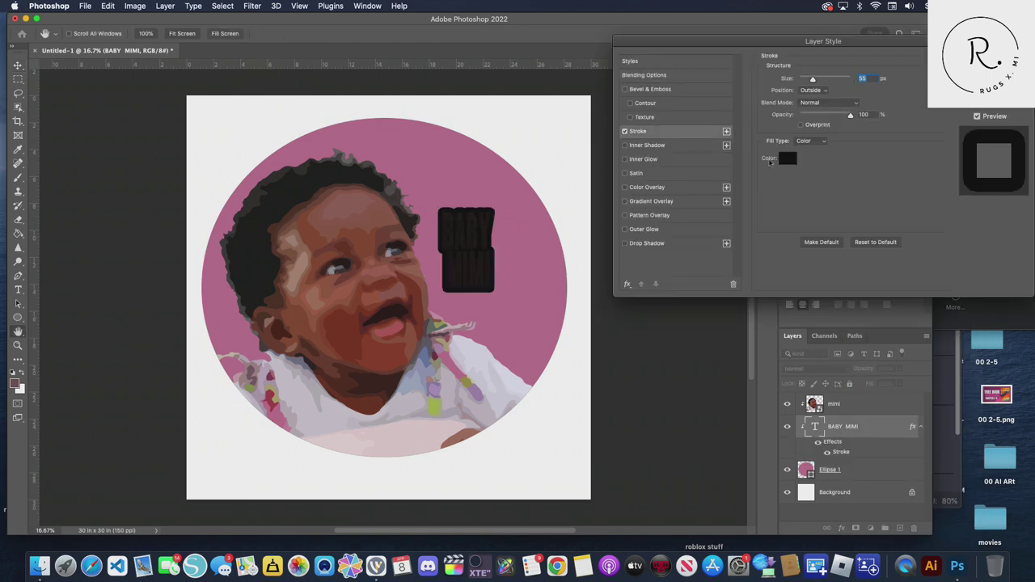
pyautogui.click(784, 159)
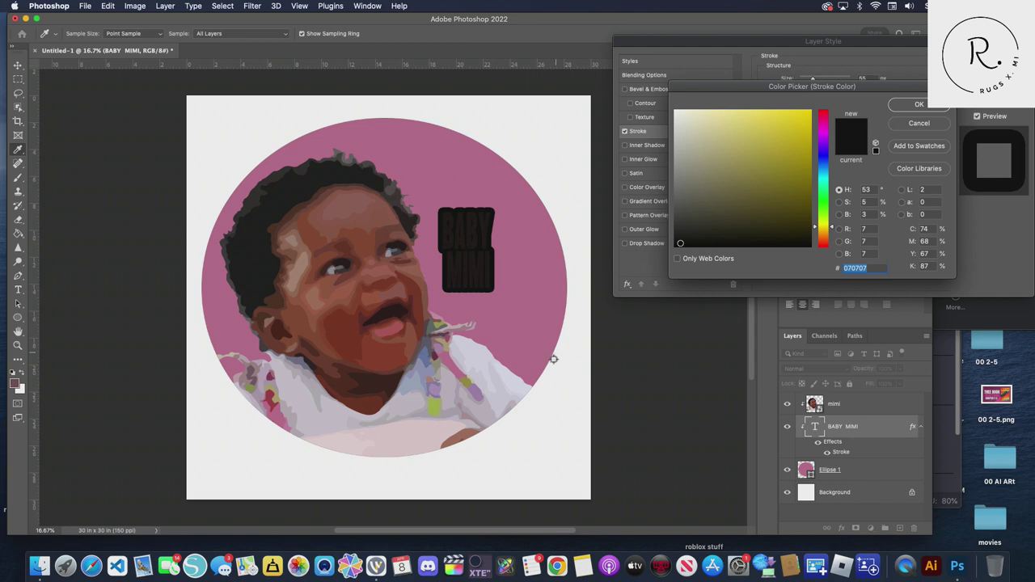
pyautogui.click(466, 381)
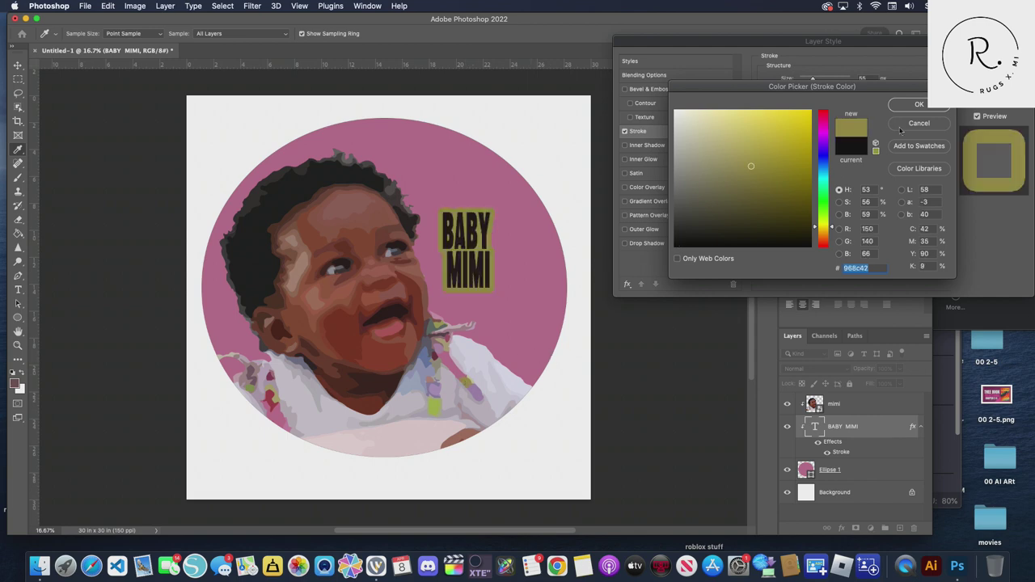
pyautogui.click(907, 107)
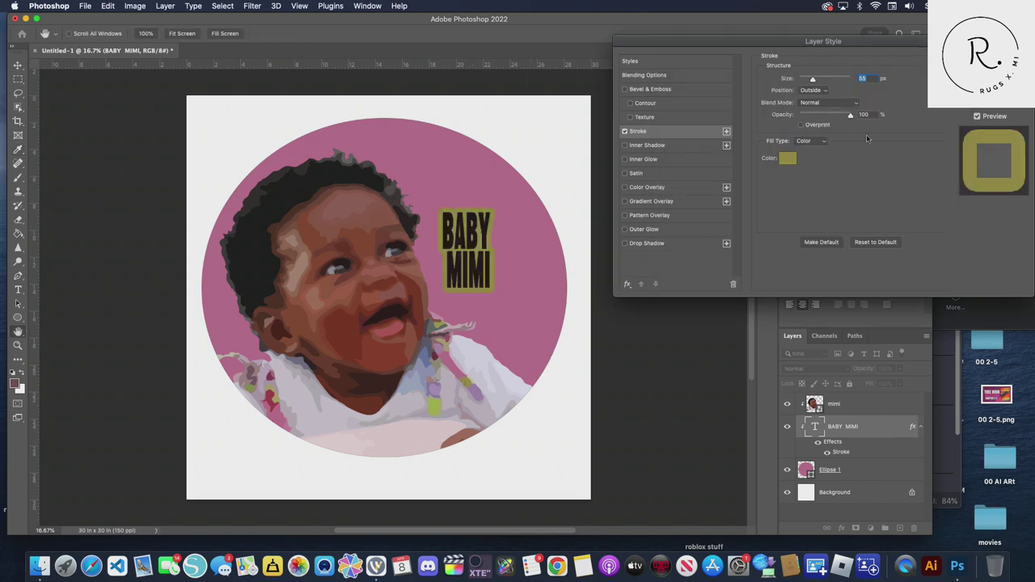
pyautogui.moveTo(813, 81); pyautogui.dragTo(806, 84)
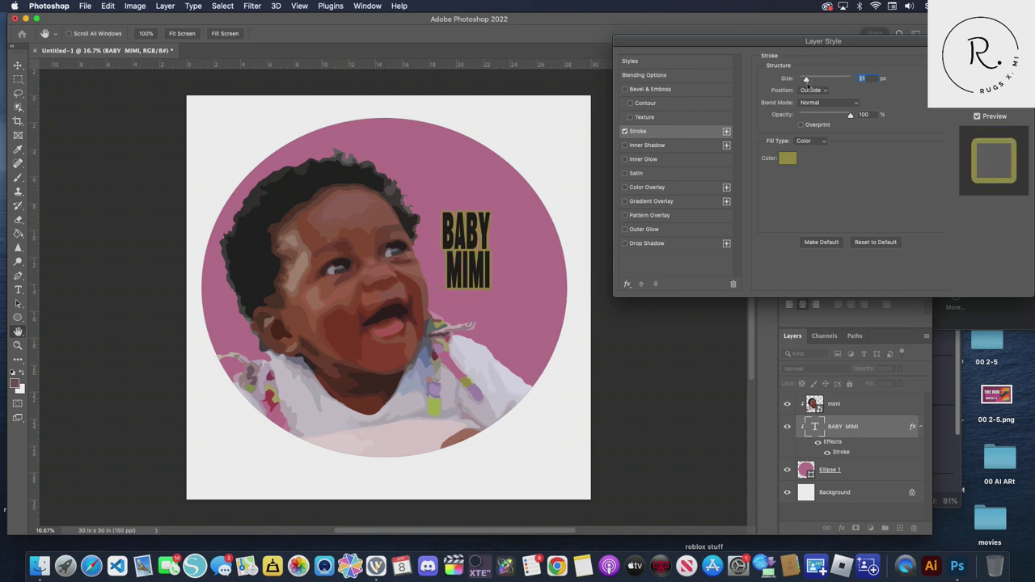
pyautogui.moveTo(805, 81); pyautogui.dragTo(810, 83)
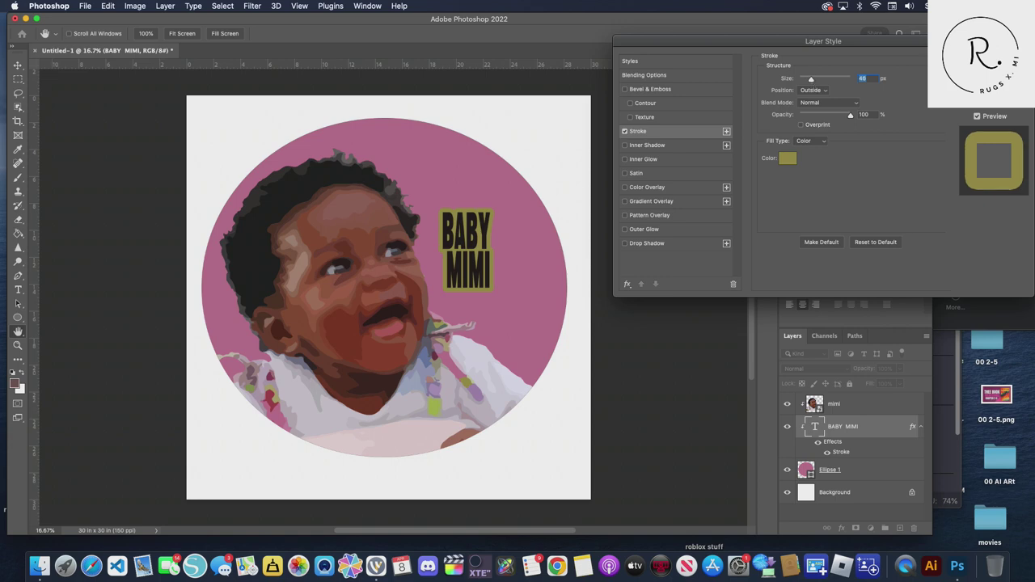
pyautogui.click(978, 60)
pyautogui.click(887, 259)
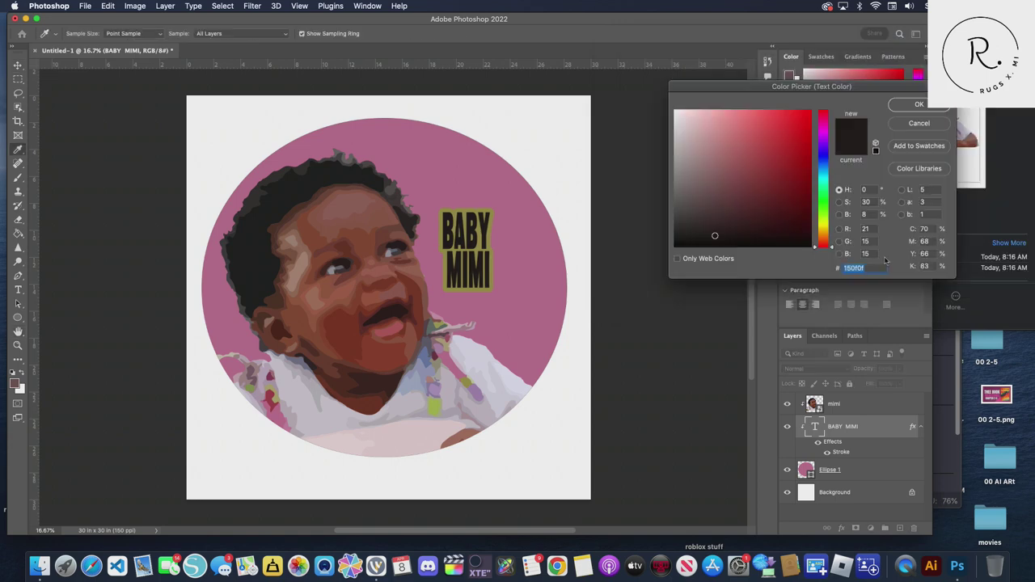
# Colour BABY MIMI pale lavender from the photo, set tracking to 140, and reopen its Layer Style
pyautogui.click(469, 349)
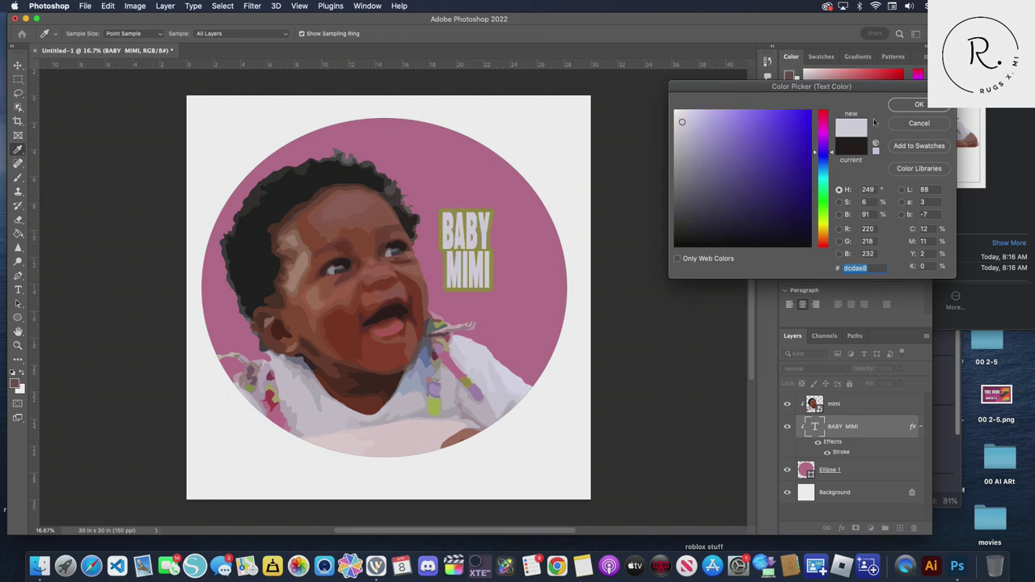
pyautogui.click(917, 106)
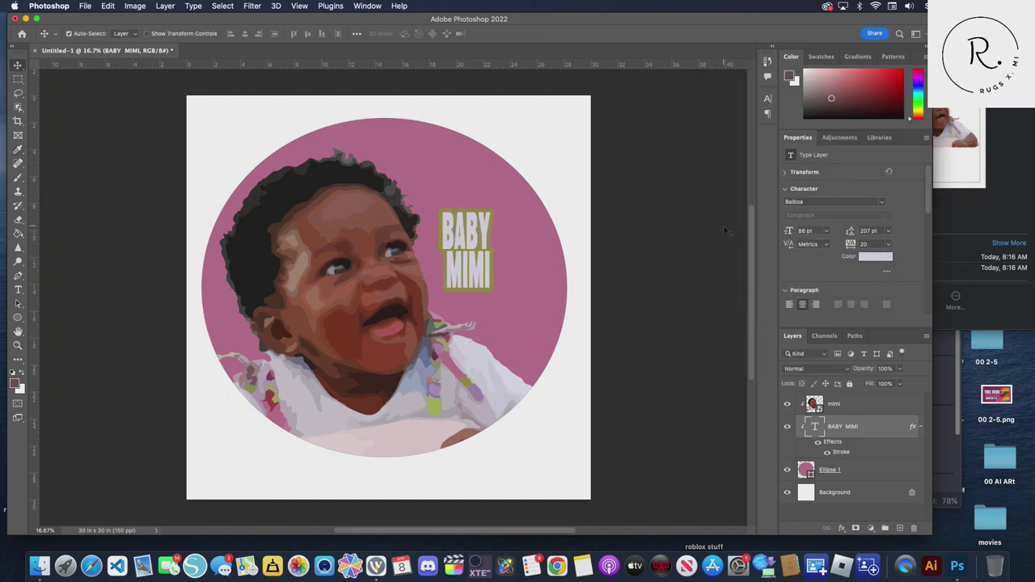
pyautogui.moveTo(852, 244); pyautogui.dragTo(865, 239)
pyautogui.press('Return')
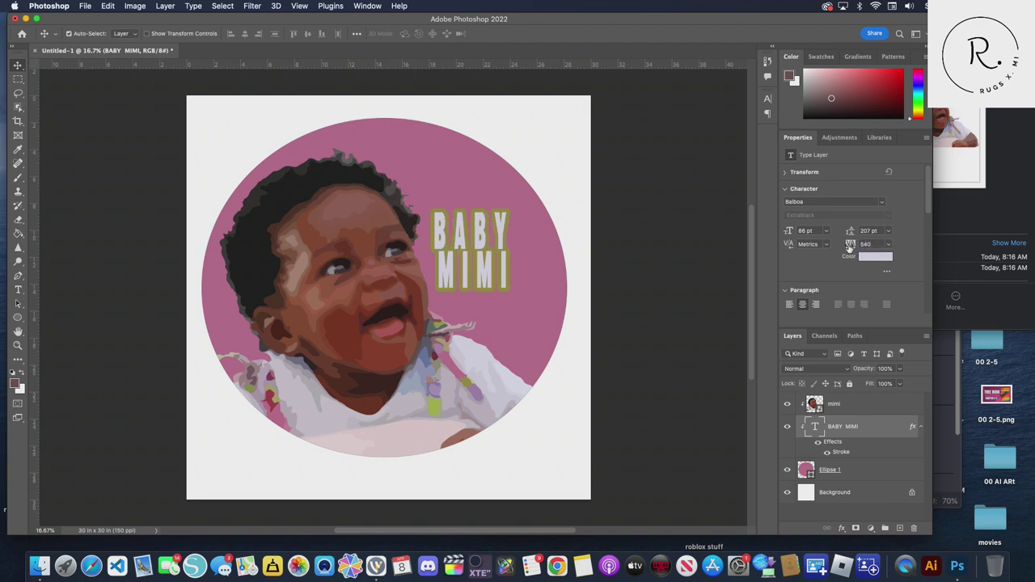
pyautogui.moveTo(849, 247); pyautogui.dragTo(847, 247)
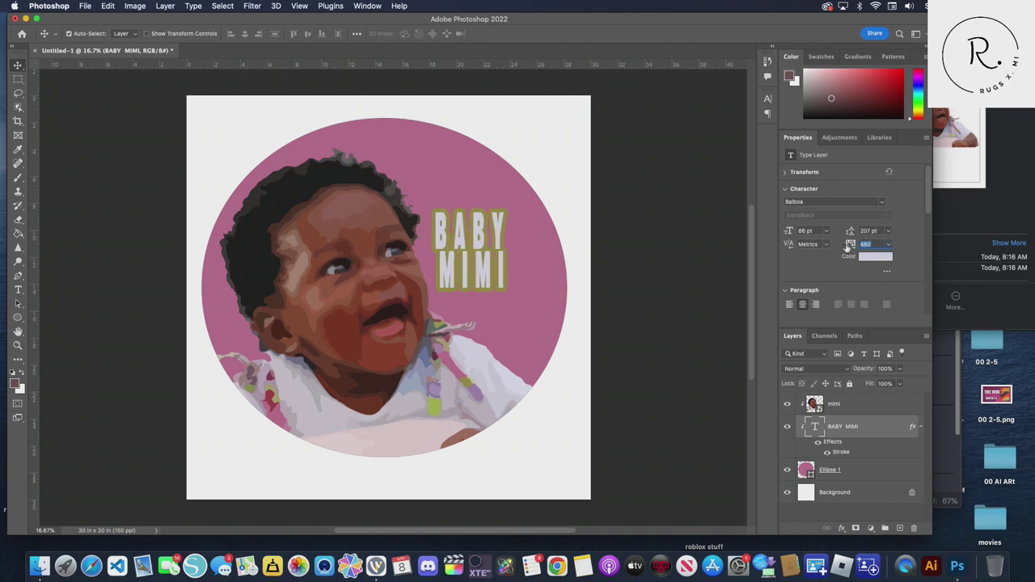
pyautogui.moveTo(847, 245); pyautogui.dragTo(838, 245)
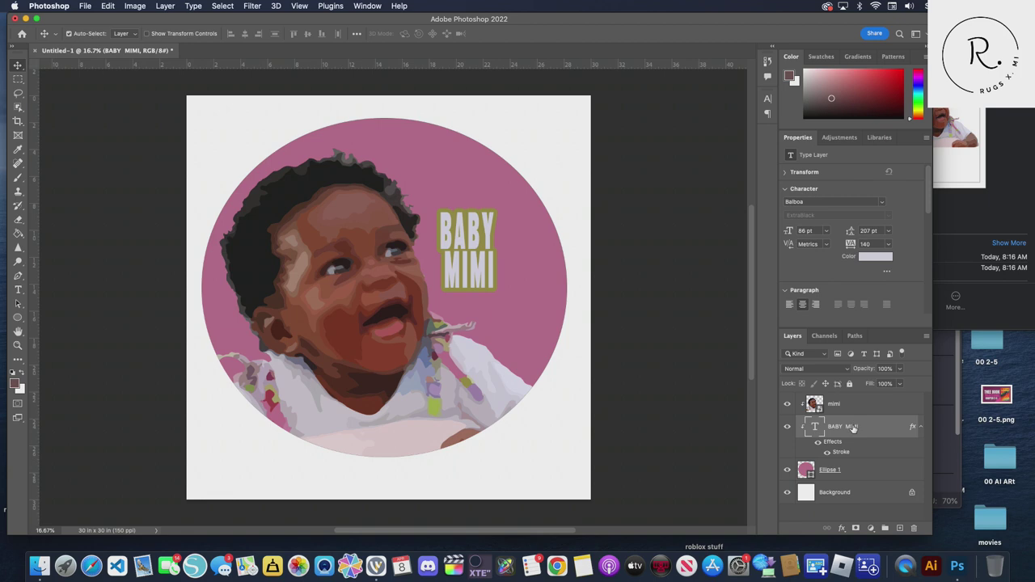
pyautogui.rightClick(853, 427)
pyautogui.click(892, 38)
# Thicken the olive BABY MIMI stroke and nudge the text slightly right
pyautogui.click(693, 131)
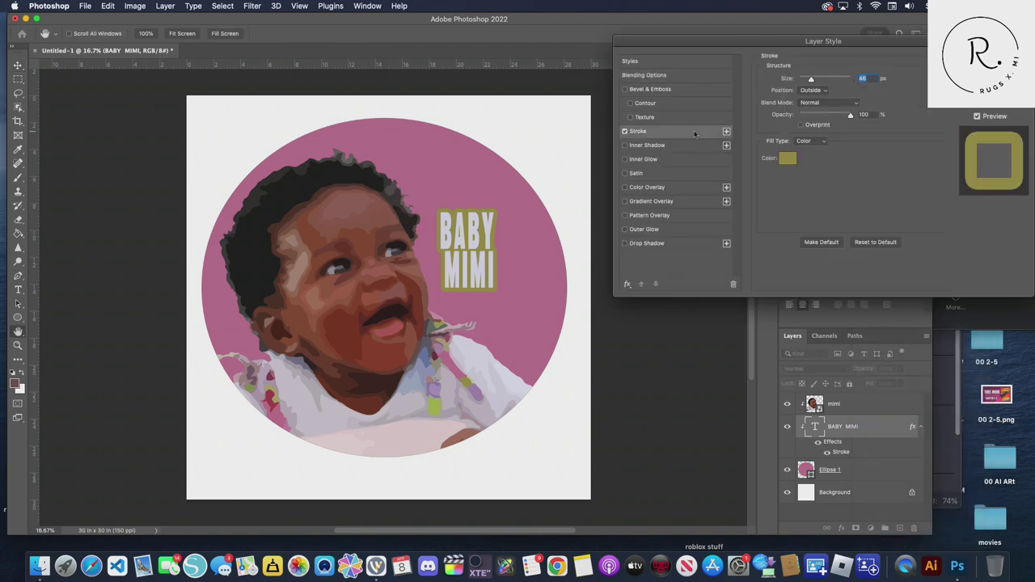
pyautogui.moveTo(813, 81); pyautogui.dragTo(808, 87)
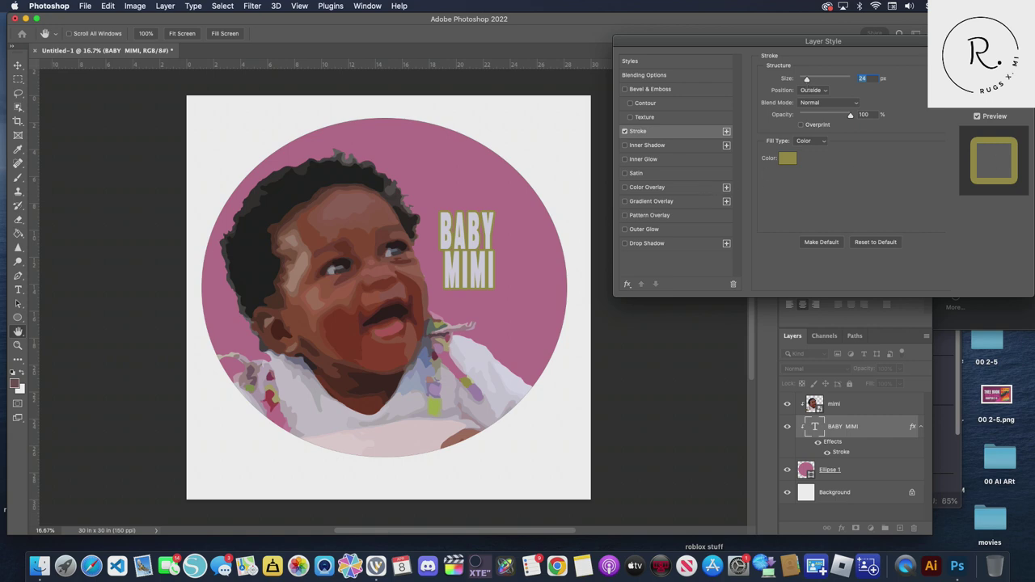
pyautogui.press('Return')
pyautogui.moveTo(462, 234); pyautogui.dragTo(473, 234)
pyautogui.doubleClick(473, 234)
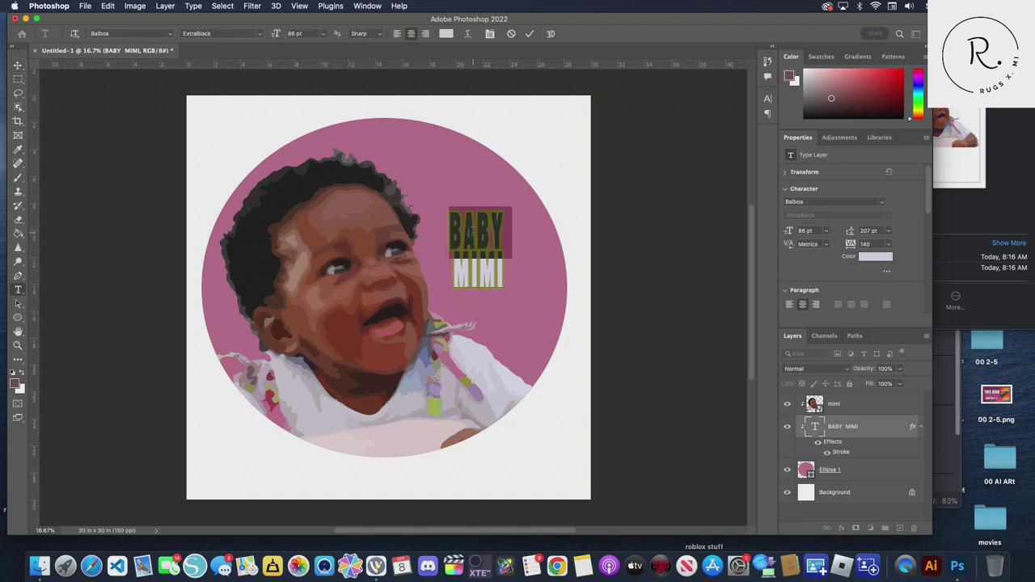
# Change the BABY MIMI stroke to dark red 622c37 sampled from the photo, and make it thinner
pyautogui.rightClick(837, 429)
pyautogui.click(867, 38)
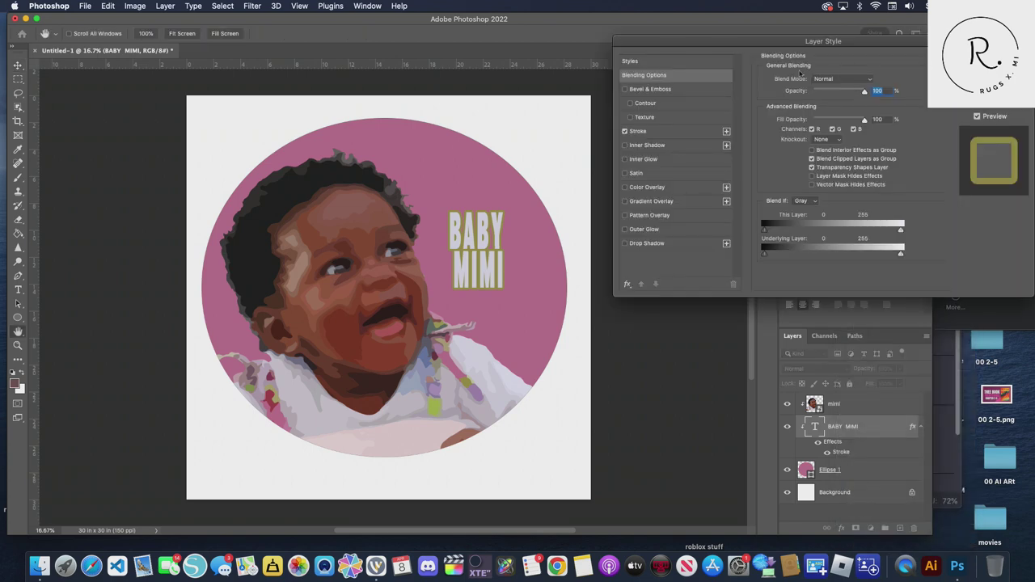
pyautogui.click(660, 132)
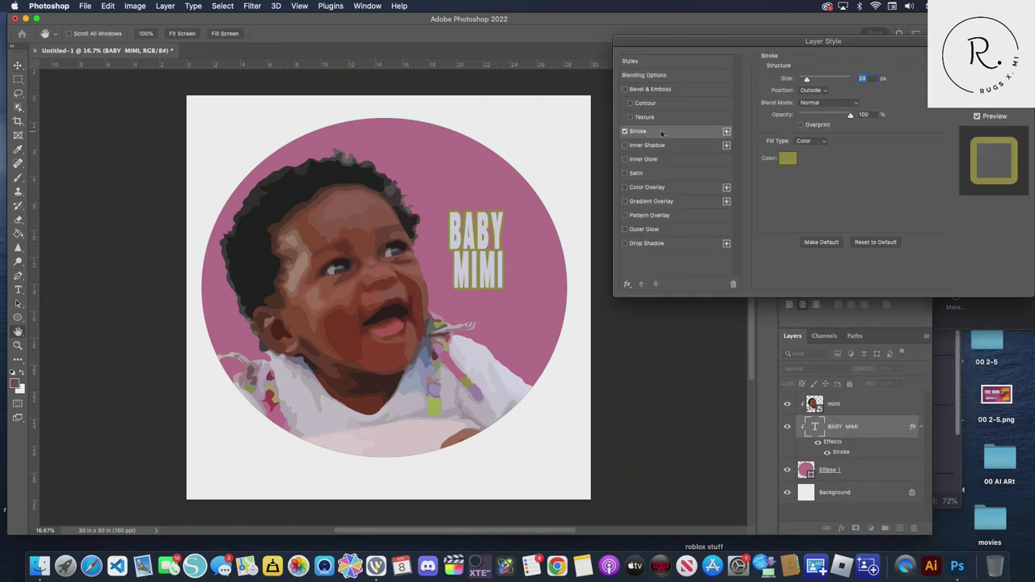
pyautogui.click(787, 159)
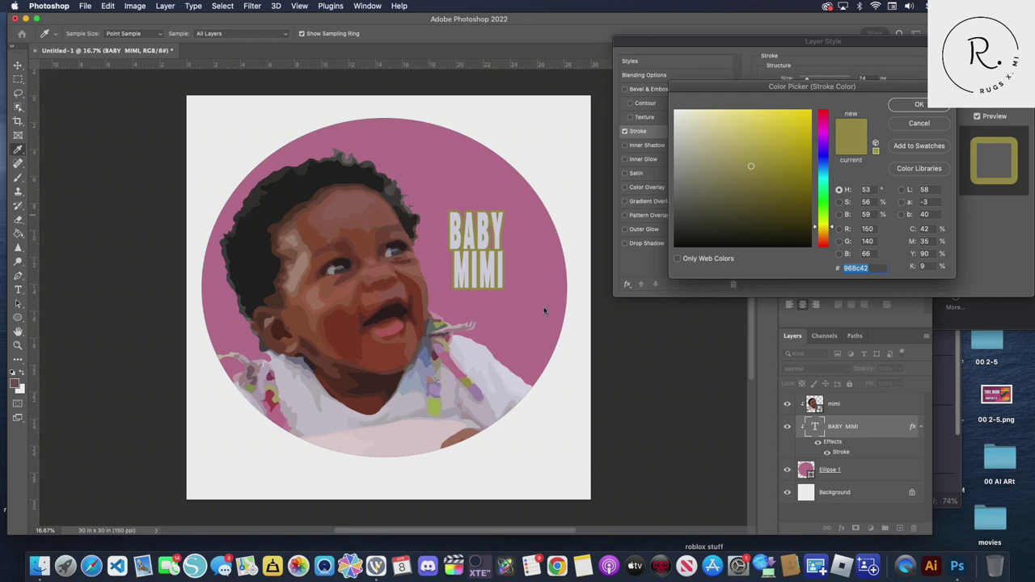
pyautogui.click(427, 359)
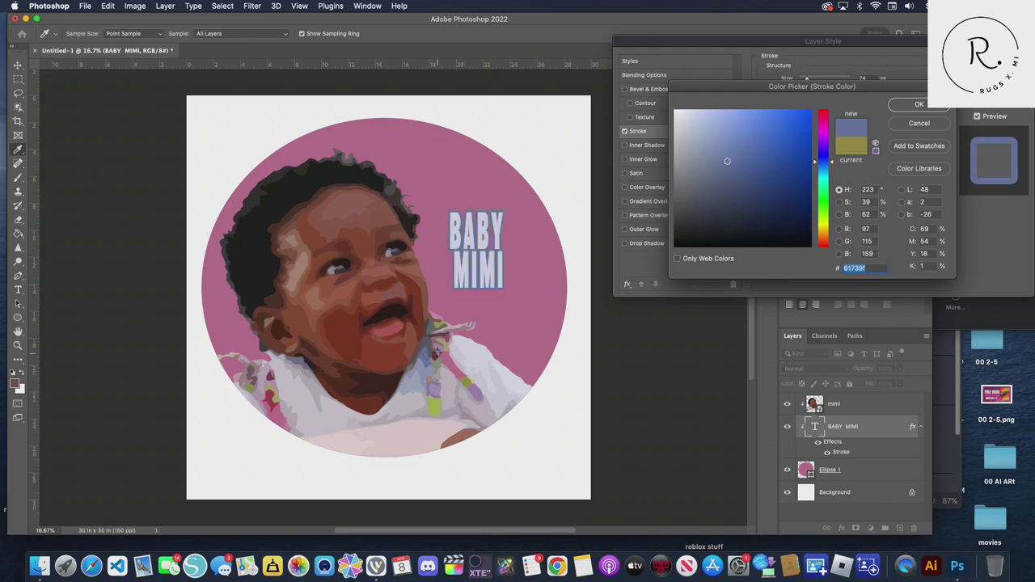
pyautogui.click(439, 353)
pyautogui.click(436, 359)
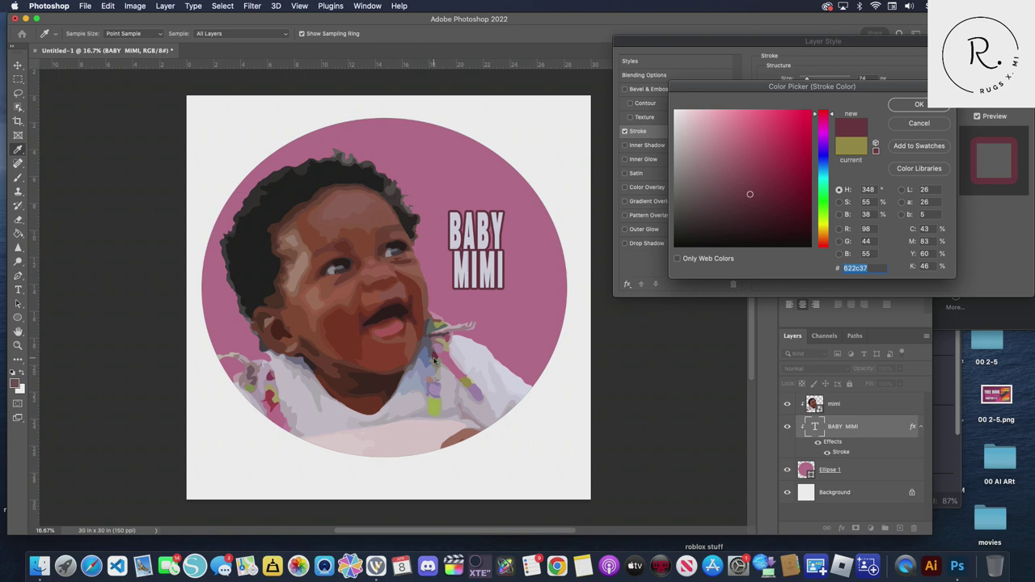
pyautogui.click(907, 107)
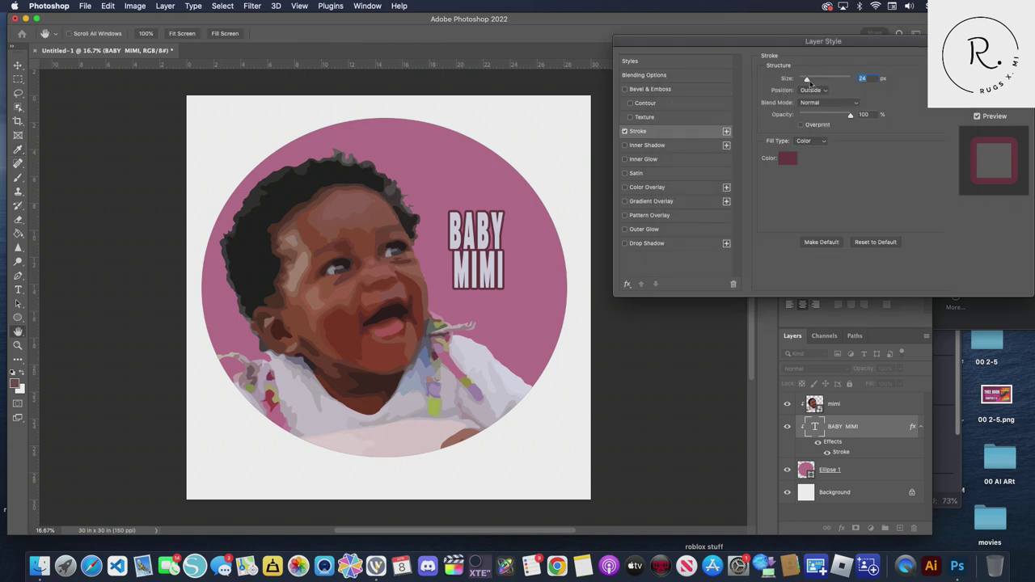
pyautogui.moveTo(807, 81)
pyautogui.mouseDown()
pyautogui.moveTo(856, 81)
pyautogui.moveTo(801, 81)
pyautogui.moveTo(819, 81)
pyautogui.moveTo(804, 81)
pyautogui.moveTo(810, 89)
pyautogui.mouseUp()
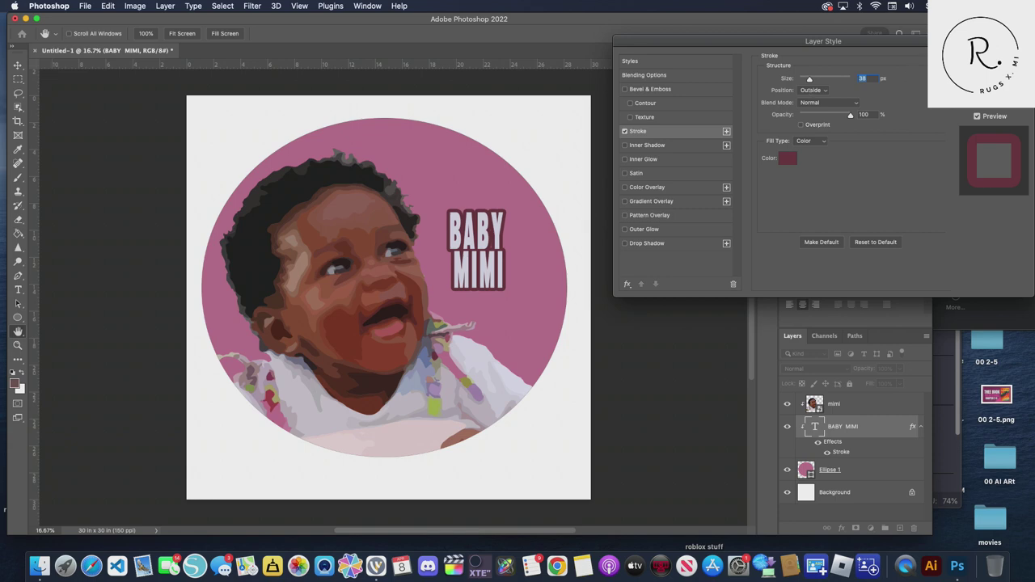
pyautogui.press('Return')
# Join BABY and MIMI onto a single line of text
pyautogui.press('t')
pyautogui.doubleClick(461, 275)
pyautogui.click(459, 275)
pyautogui.press('BackSpace')
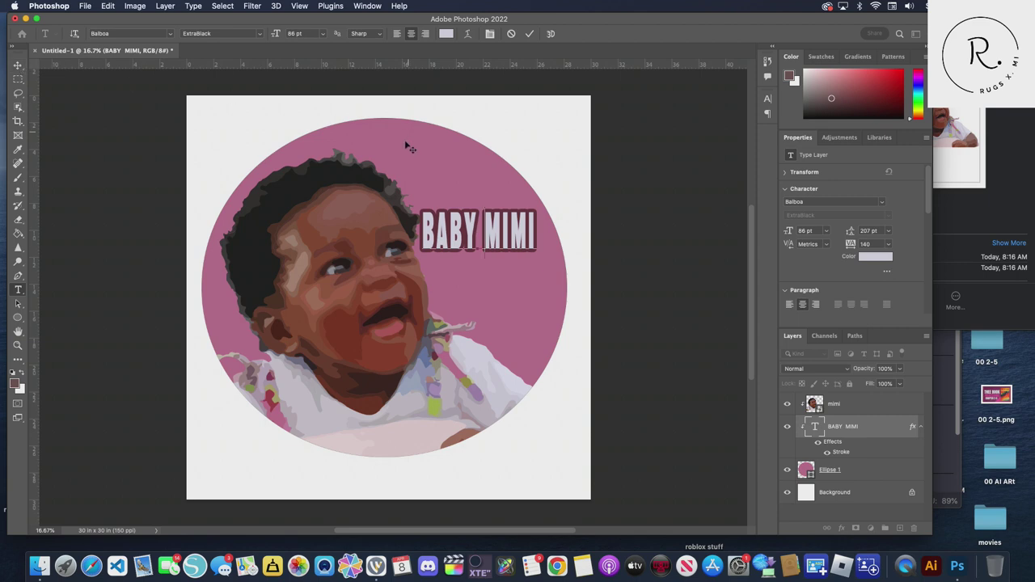
# Replace the whole BABY MIMI text with MIRIAH and commit it
pyautogui.doubleClick(467, 220)
pyautogui.click(469, 222)
pyautogui.moveTo(425, 227); pyautogui.dragTo(558, 238)
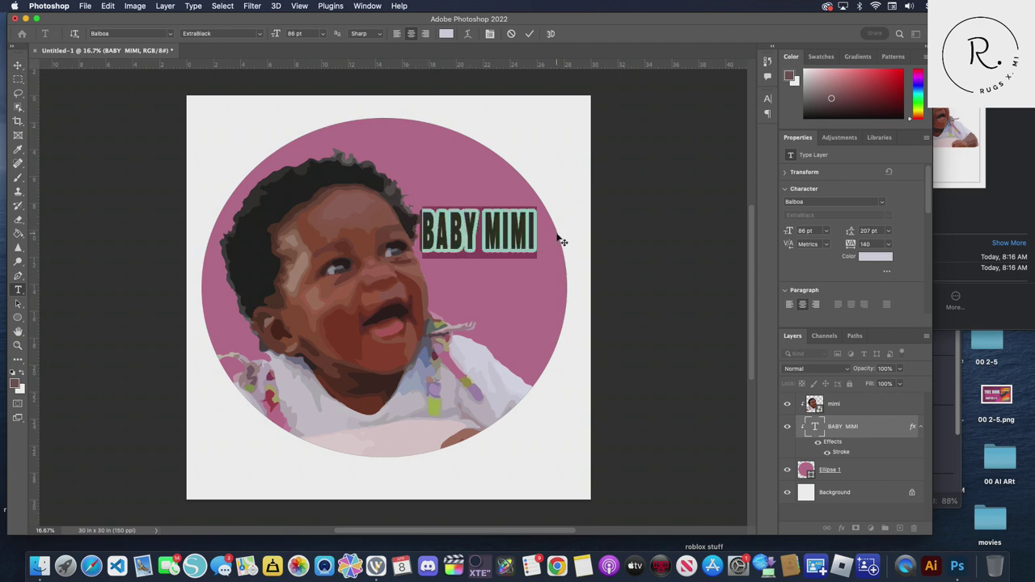
pyautogui.write('MIRIAH')
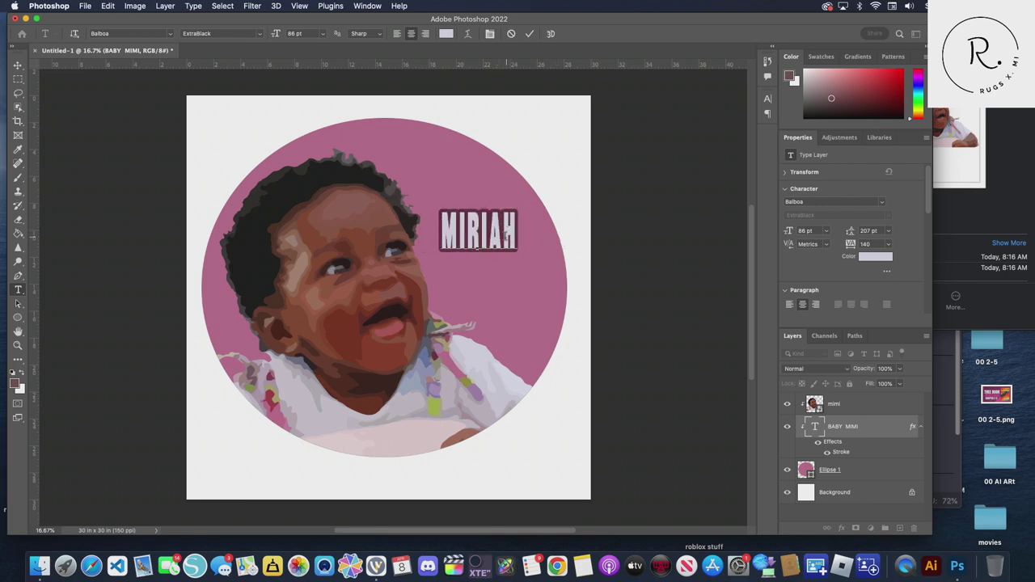
pyautogui.click(529, 33)
# Move MIRIAH into the pink area and raise its layer above the baby
pyautogui.press('v')
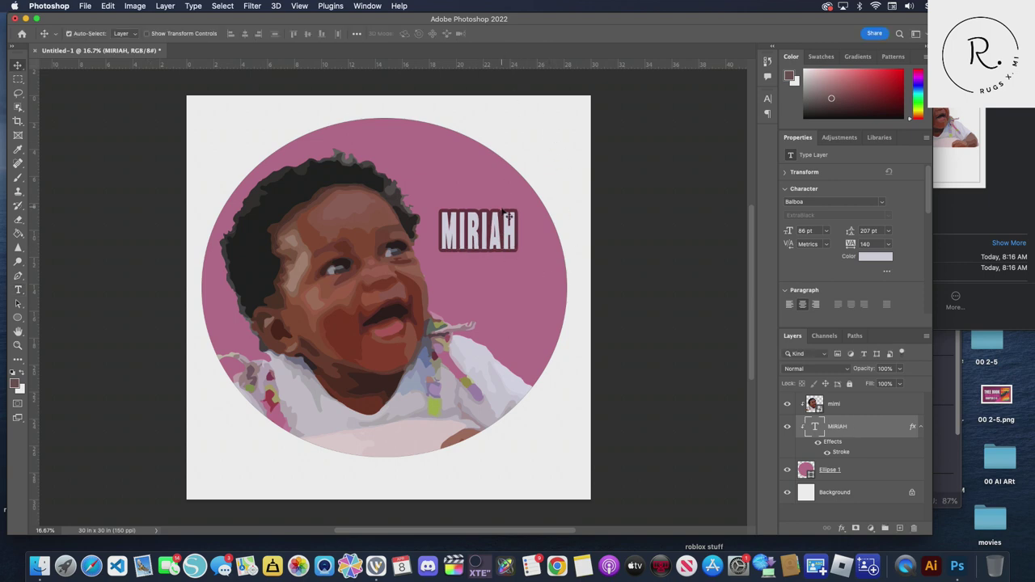
pyautogui.moveTo(506, 214)
pyautogui.mouseDown()
pyautogui.moveTo(492, 281)
pyautogui.moveTo(505, 273)
pyautogui.mouseUp()
pyautogui.moveTo(874, 426); pyautogui.dragTo(875, 401)
pyautogui.moveTo(465, 298); pyautogui.dragTo(399, 423)
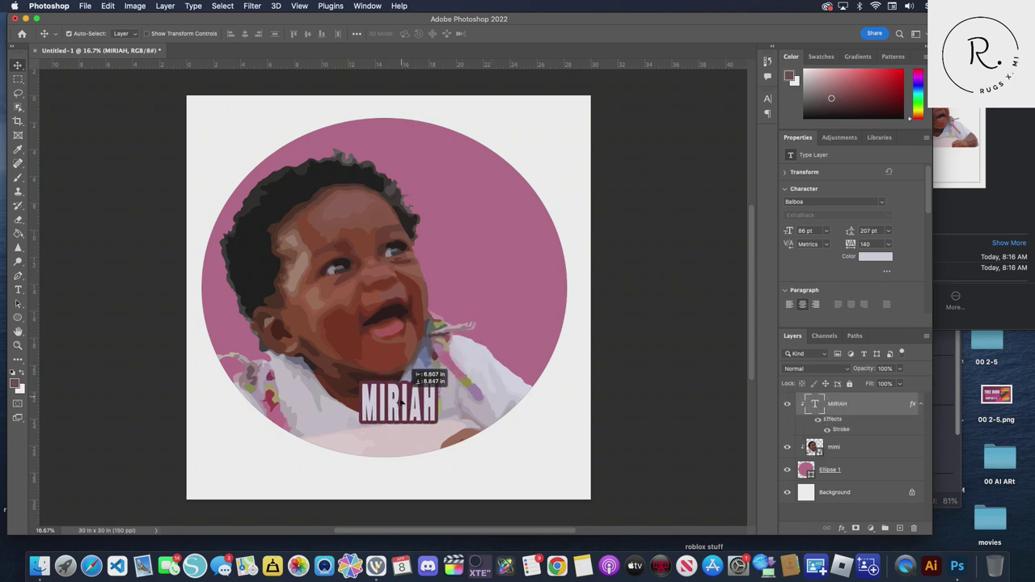
pyautogui.moveTo(400, 422); pyautogui.dragTo(490, 252)
# Enlarge MIRIAH to about 127 pt and nudge it slightly right
pyautogui.doubleClick(487, 255)
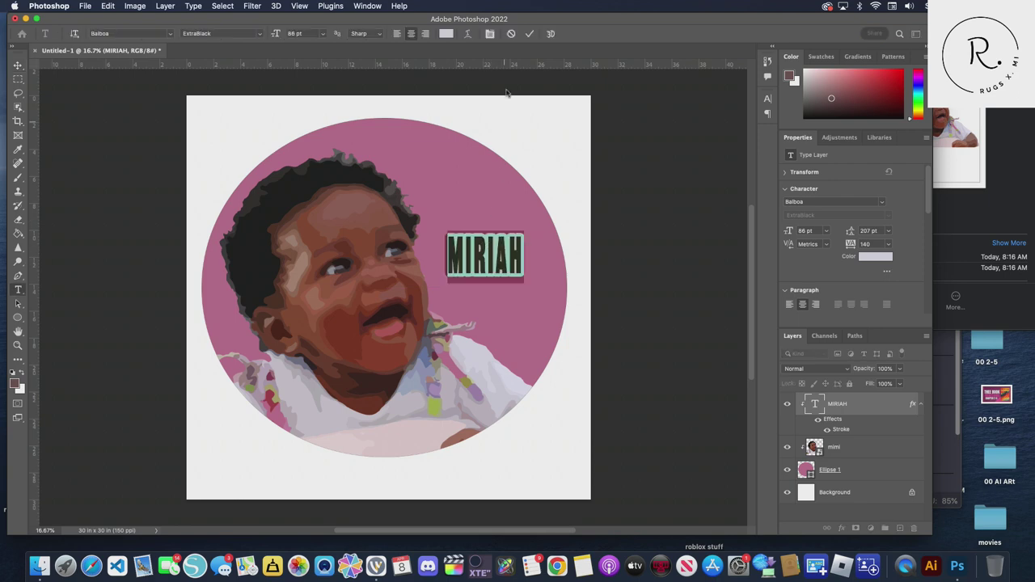
pyautogui.moveTo(278, 35); pyautogui.dragTo(300, 38)
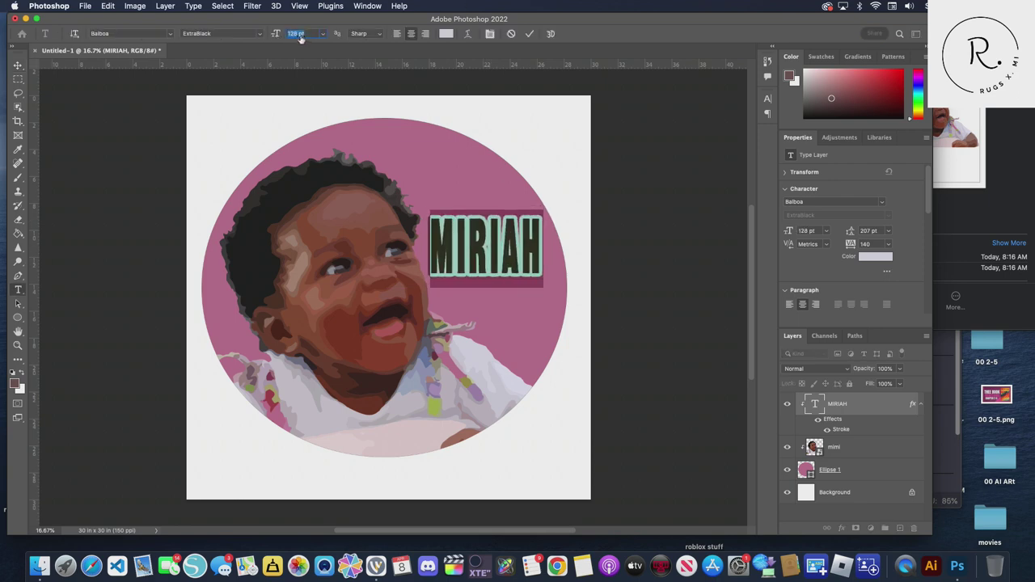
pyautogui.click(530, 34)
pyautogui.moveTo(488, 253); pyautogui.dragTo(498, 252)
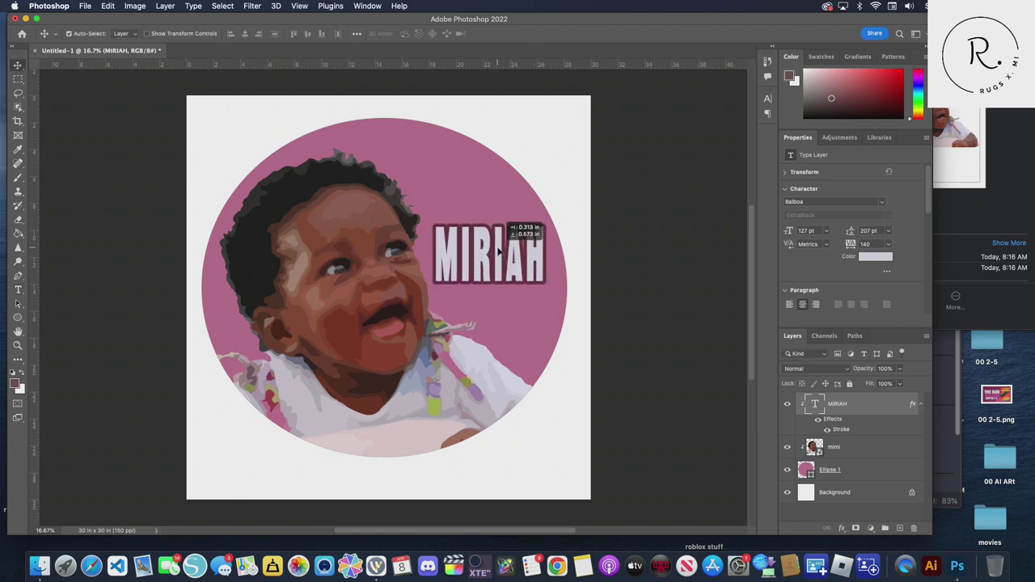
# Scale MIRIAH to about 125%, set it nearly level, and move its layer below mimi
pyautogui.press('super+t')
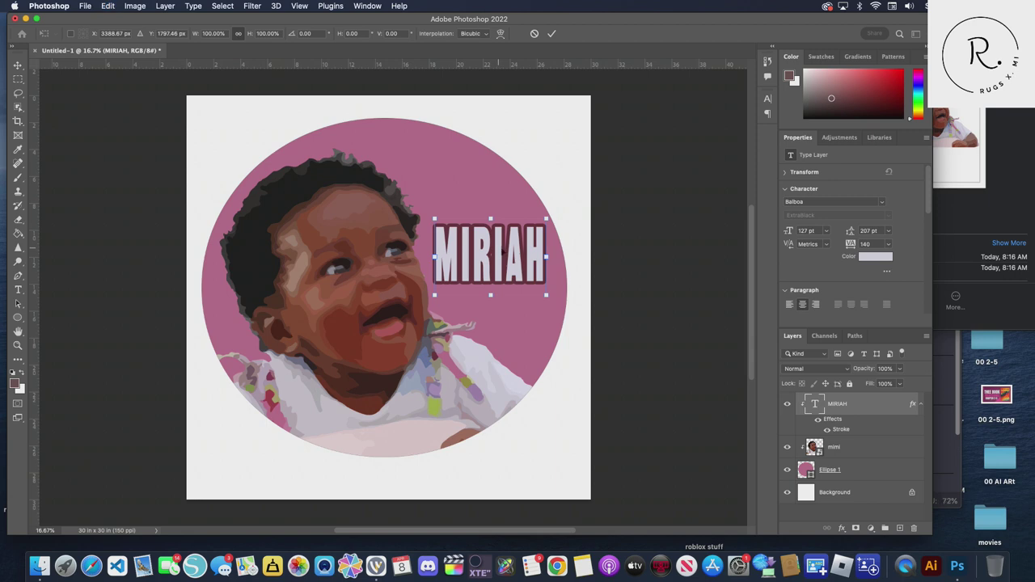
pyautogui.moveTo(571, 235)
pyautogui.mouseDown()
pyautogui.moveTo(519, 284)
pyautogui.moveTo(490, 211)
pyautogui.moveTo(496, 274)
pyautogui.moveTo(469, 213)
pyautogui.mouseUp()
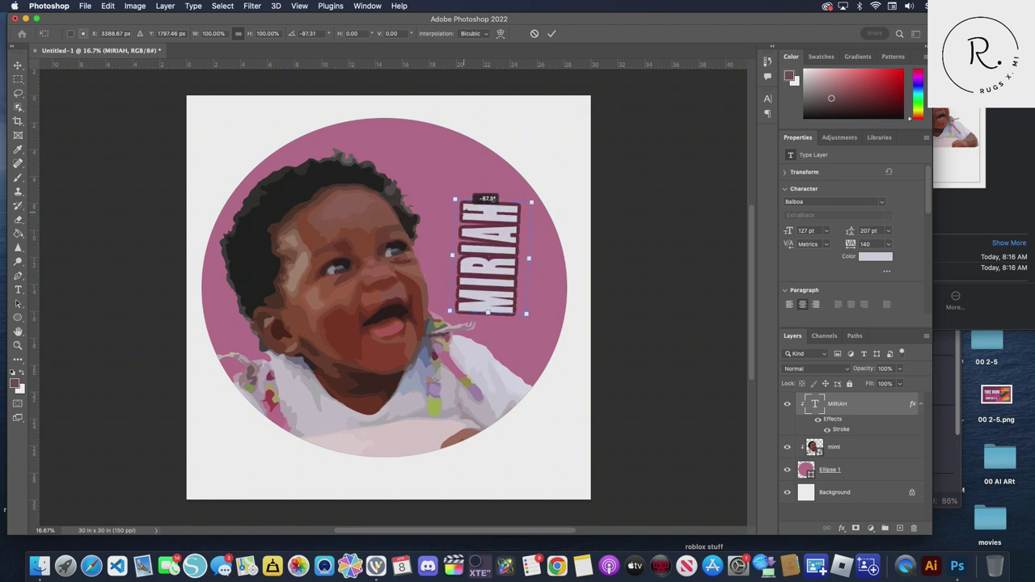
pyautogui.moveTo(477, 212); pyautogui.dragTo(501, 170)
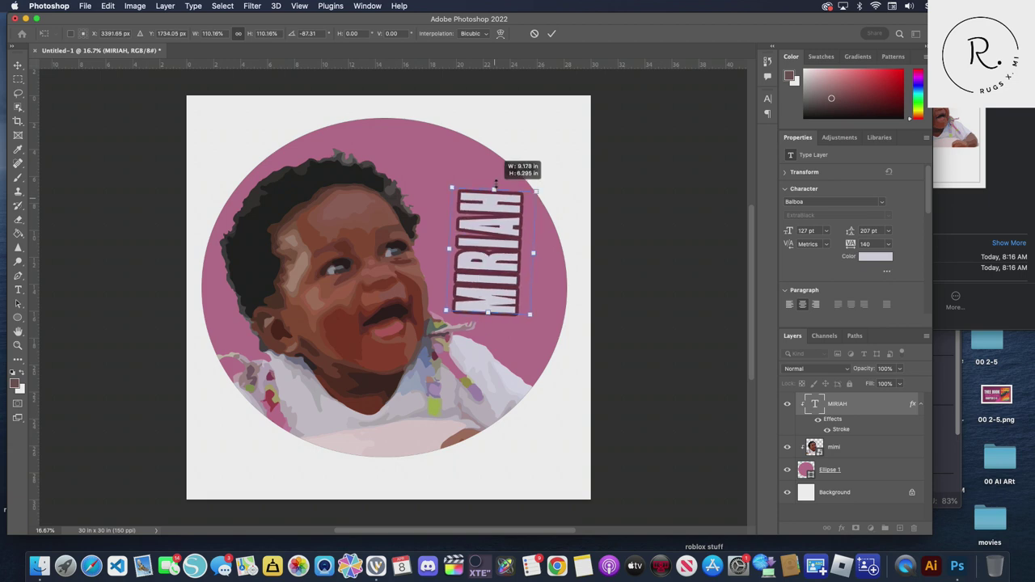
pyautogui.moveTo(502, 170); pyautogui.dragTo(501, 167)
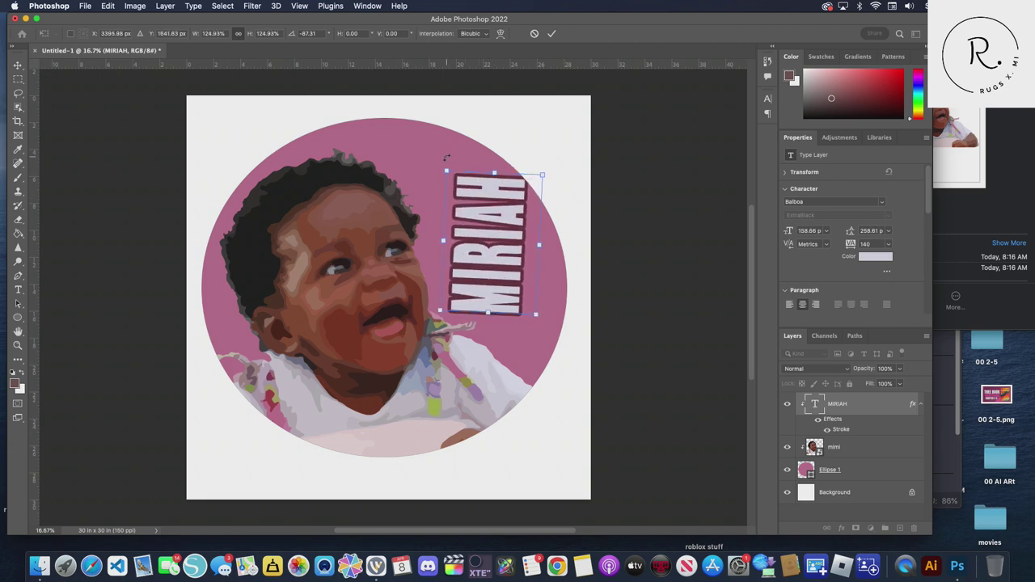
pyautogui.moveTo(482, 162); pyautogui.dragTo(543, 218)
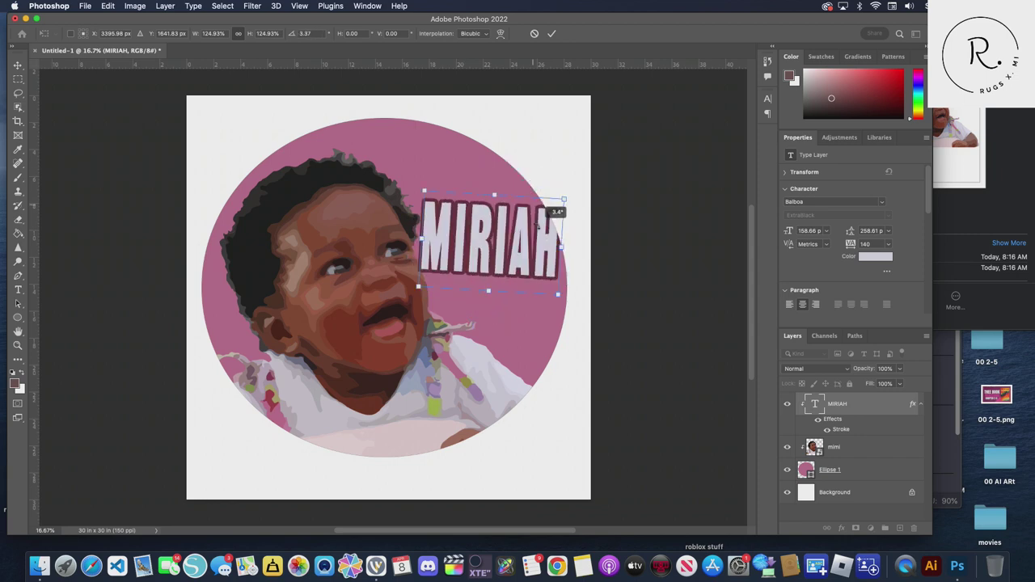
pyautogui.moveTo(544, 217); pyautogui.dragTo(549, 218)
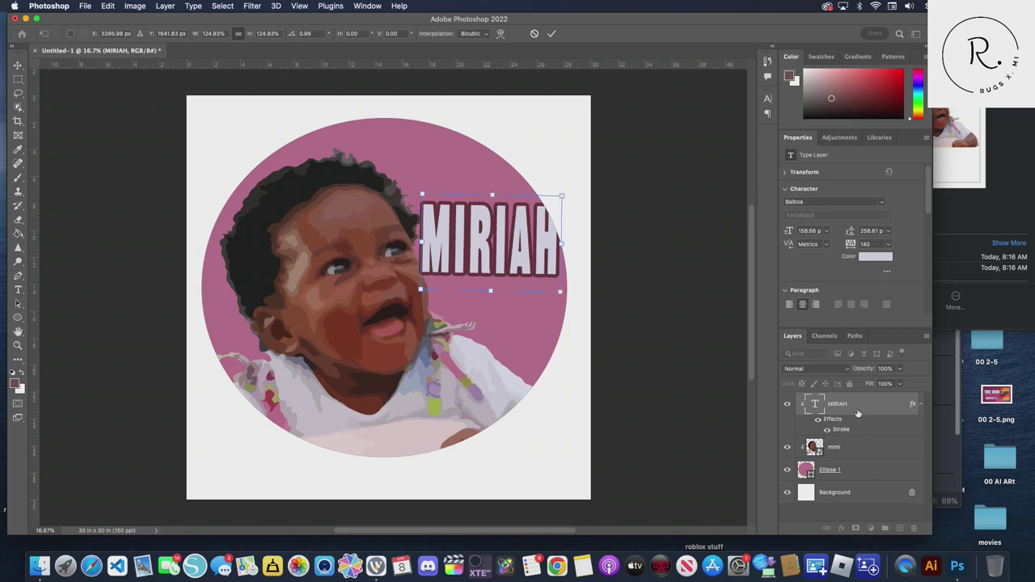
pyautogui.press('Return')
pyautogui.moveTo(859, 413); pyautogui.dragTo(857, 458)
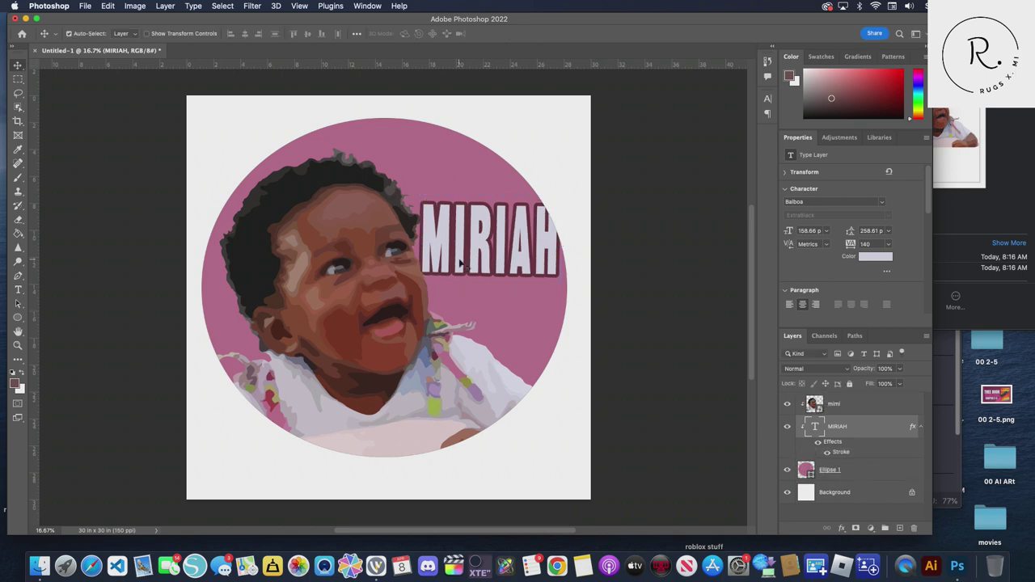
# Scale MIRIAH up substantially and move it toward the top of the circle
pyautogui.hotkey('ctrl', 't')
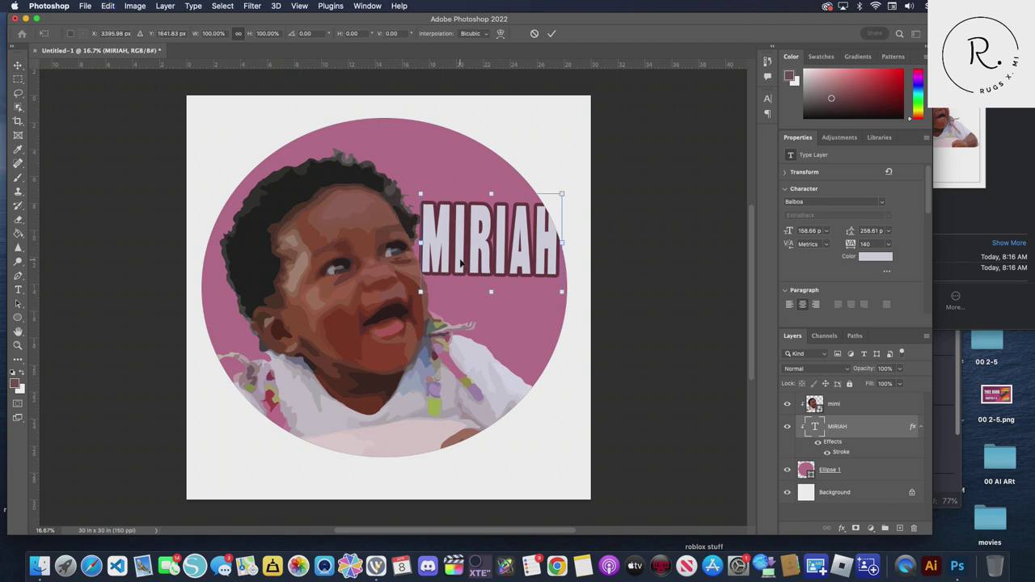
pyautogui.moveTo(420, 293); pyautogui.dragTo(172, 391)
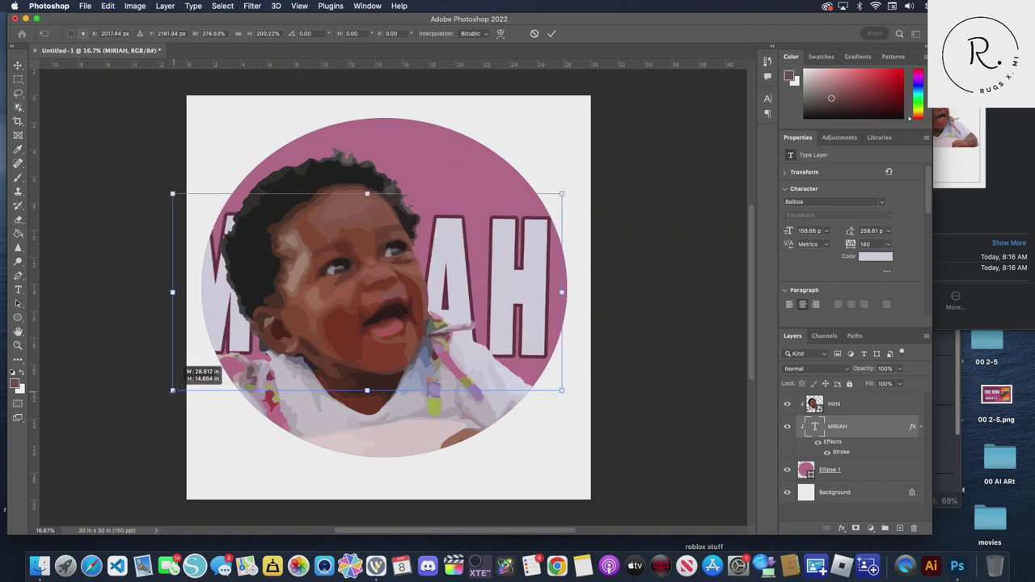
pyautogui.moveTo(562, 194)
pyautogui.mouseDown()
pyautogui.moveTo(600, 177)
pyautogui.moveTo(580, 181)
pyautogui.mouseUp()
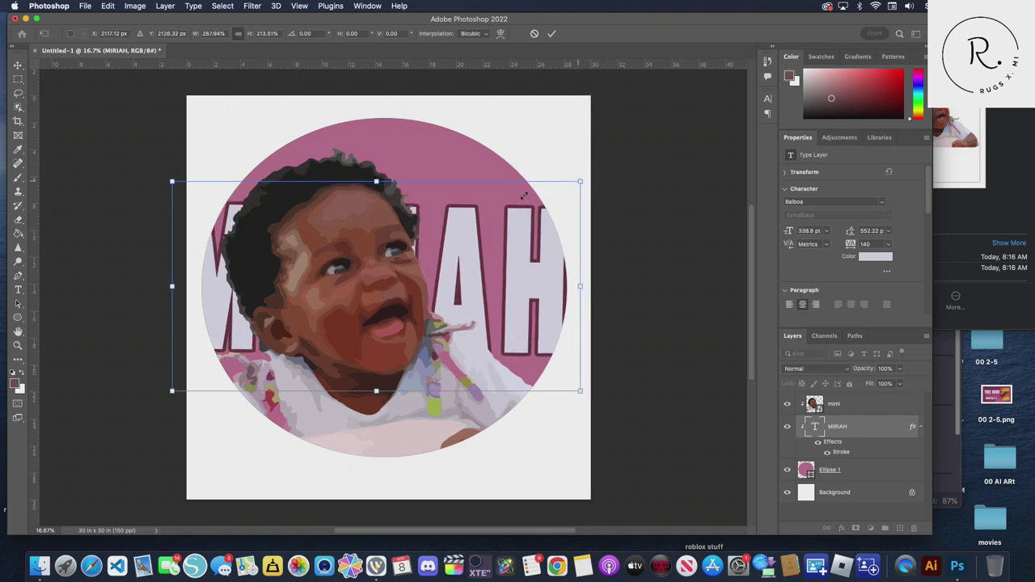
pyautogui.click(552, 33)
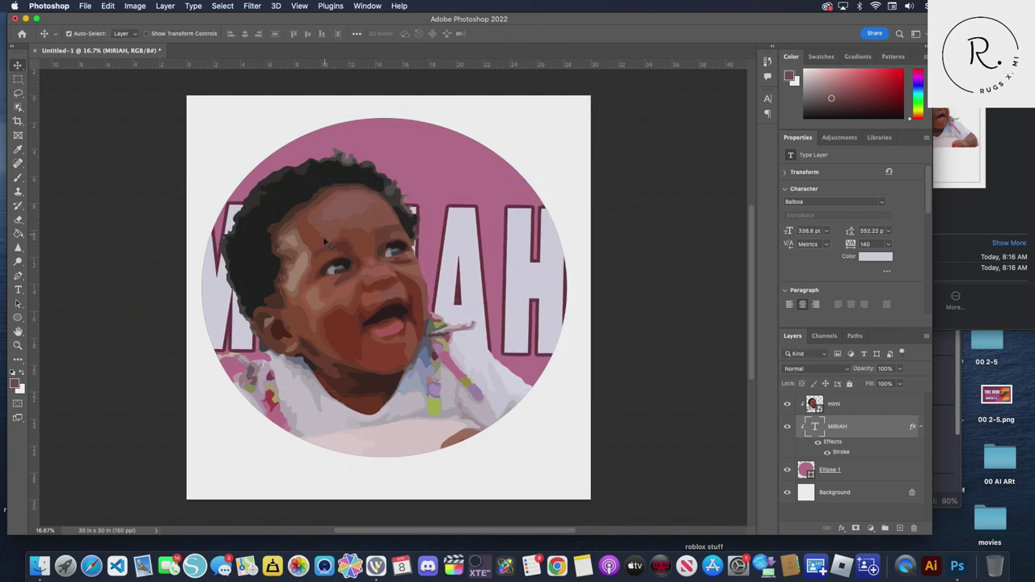
pyautogui.moveTo(476, 244); pyautogui.dragTo(478, 169)
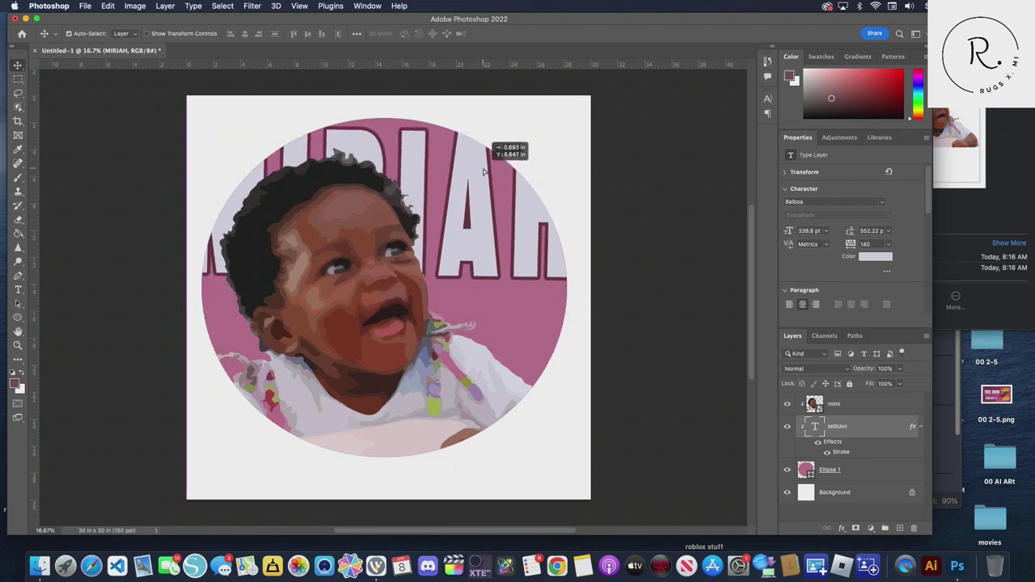
# Set MIRIAH to tracking 60 and 273 pt, then shift the baby portrait right and down
pyautogui.doubleClick(478, 172)
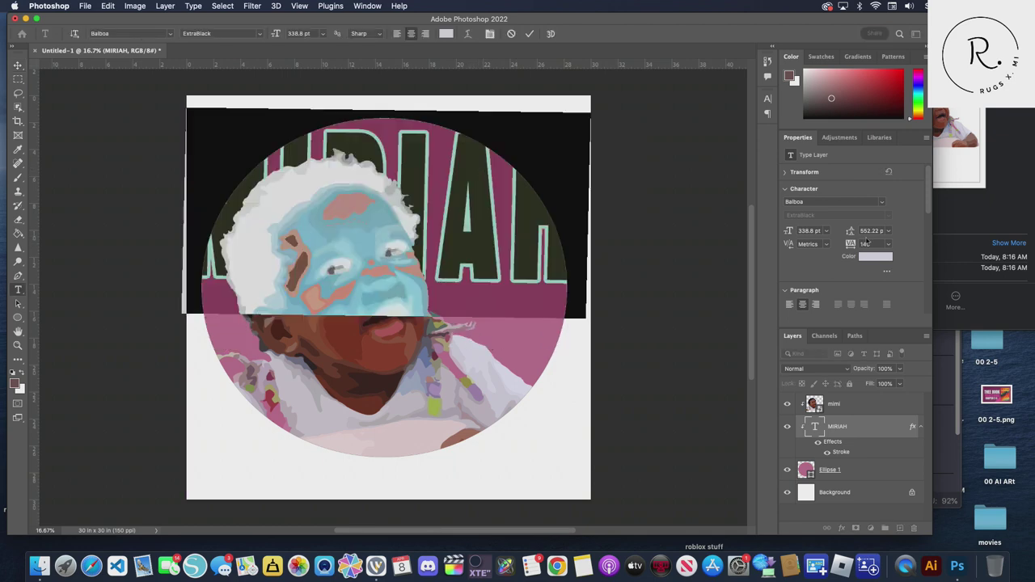
pyautogui.moveTo(852, 245); pyautogui.dragTo(851, 248)
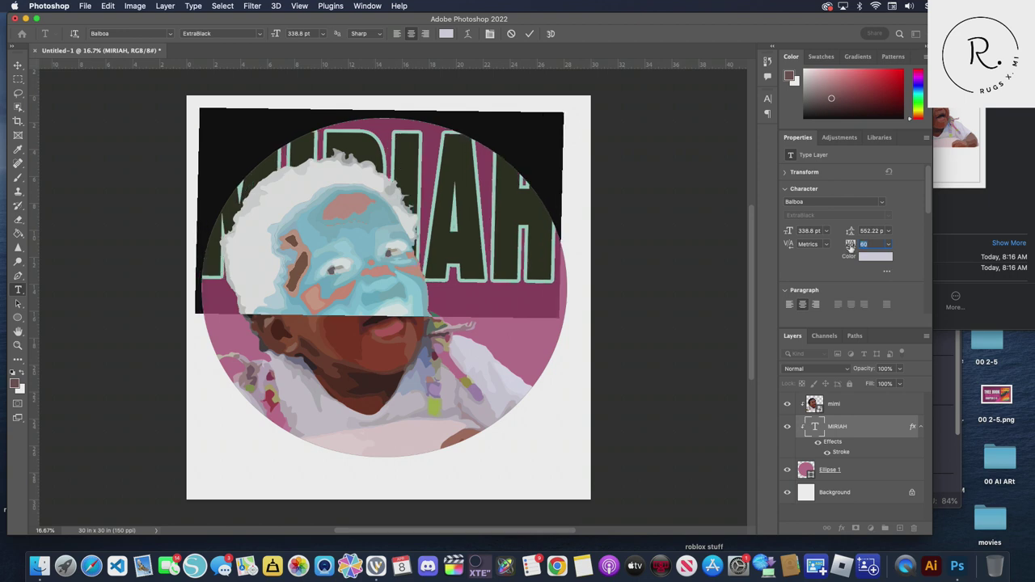
pyautogui.moveTo(790, 232)
pyautogui.mouseDown()
pyautogui.moveTo(761, 234)
pyautogui.moveTo(677, 279)
pyautogui.mouseUp()
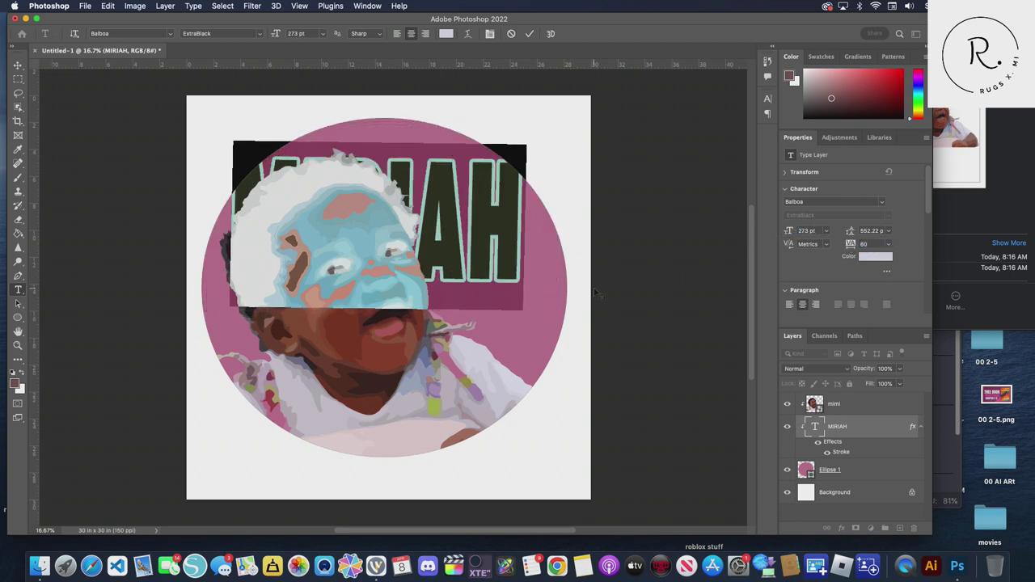
pyautogui.click(529, 33)
pyautogui.moveTo(487, 229); pyautogui.dragTo(490, 208)
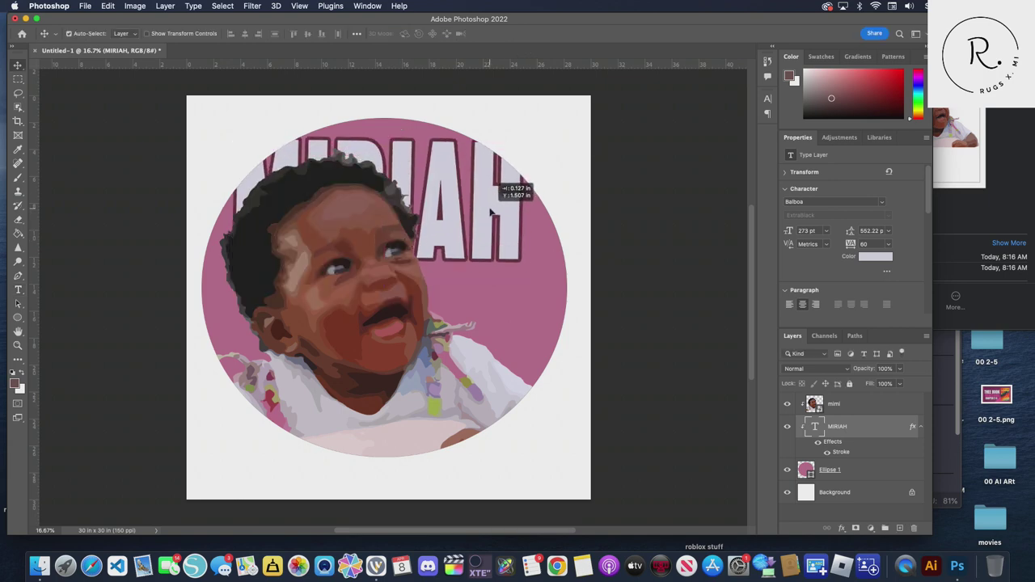
pyautogui.click(334, 285)
pyautogui.moveTo(343, 257); pyautogui.dragTo(393, 288)
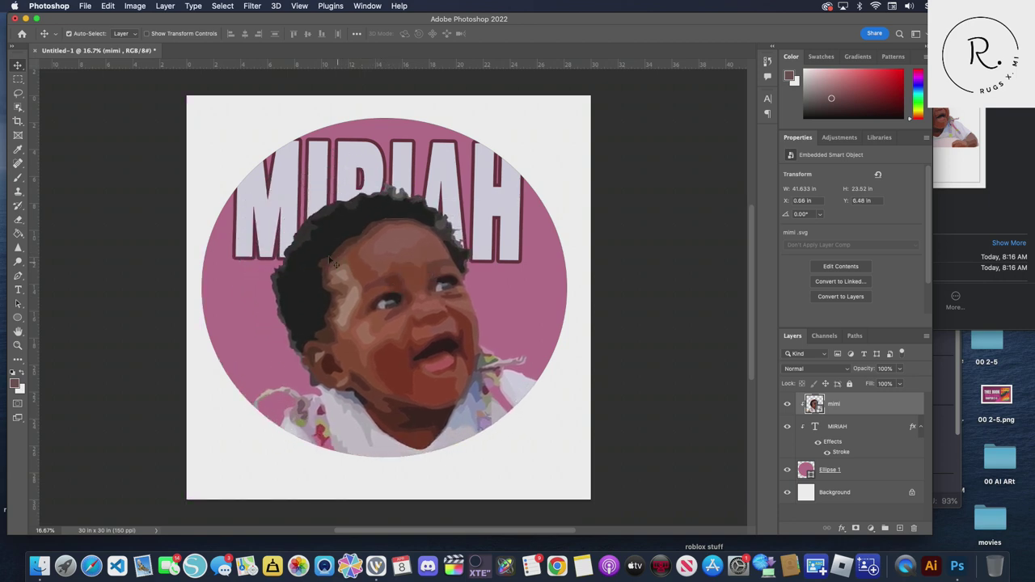
# Tilt and rescale MIRIAH to about 113%, placing it behind the baby's head
pyautogui.click(289, 210)
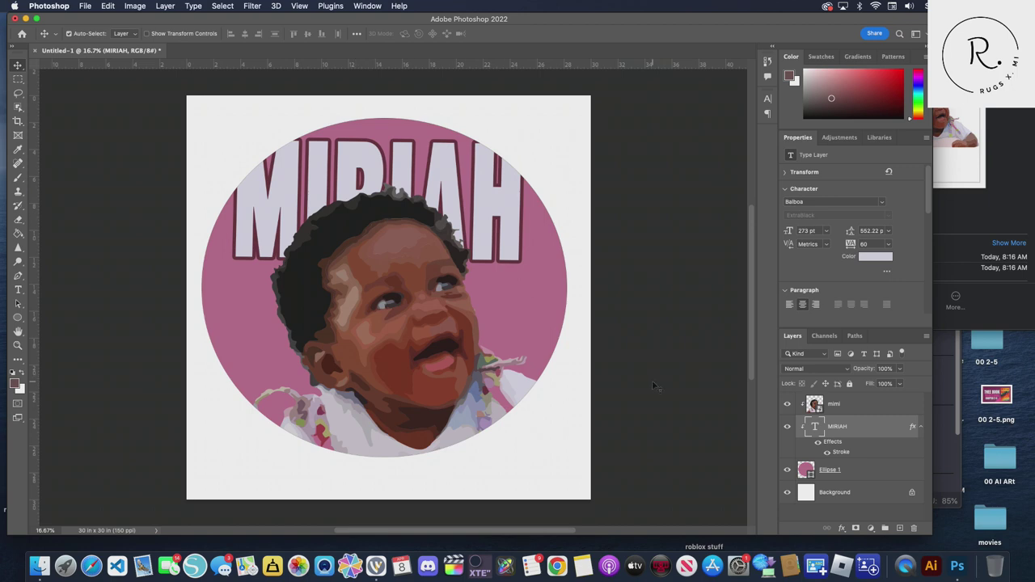
pyautogui.hotkey('ctrl', 't')
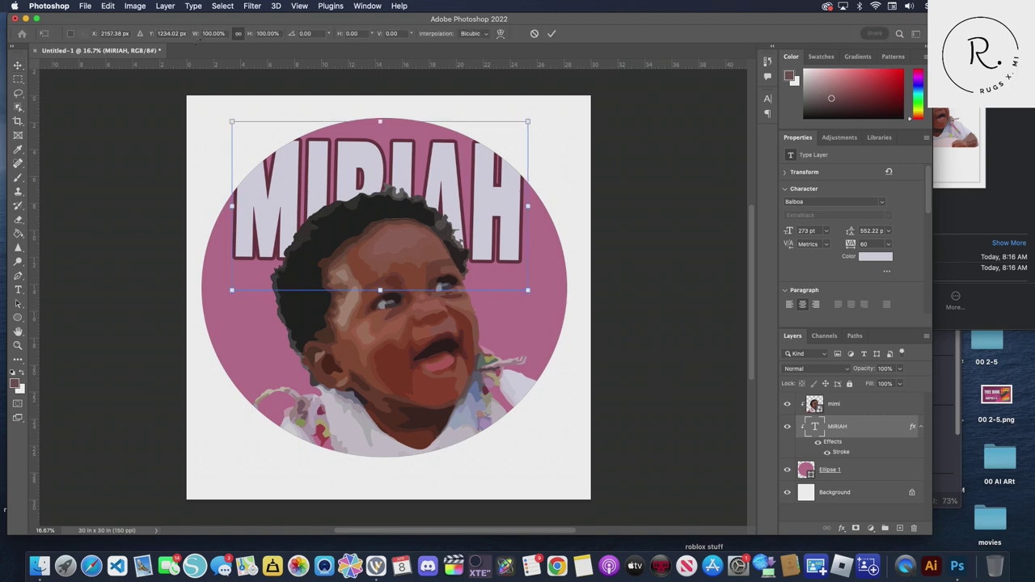
pyautogui.moveTo(217, 106); pyautogui.dragTo(206, 157)
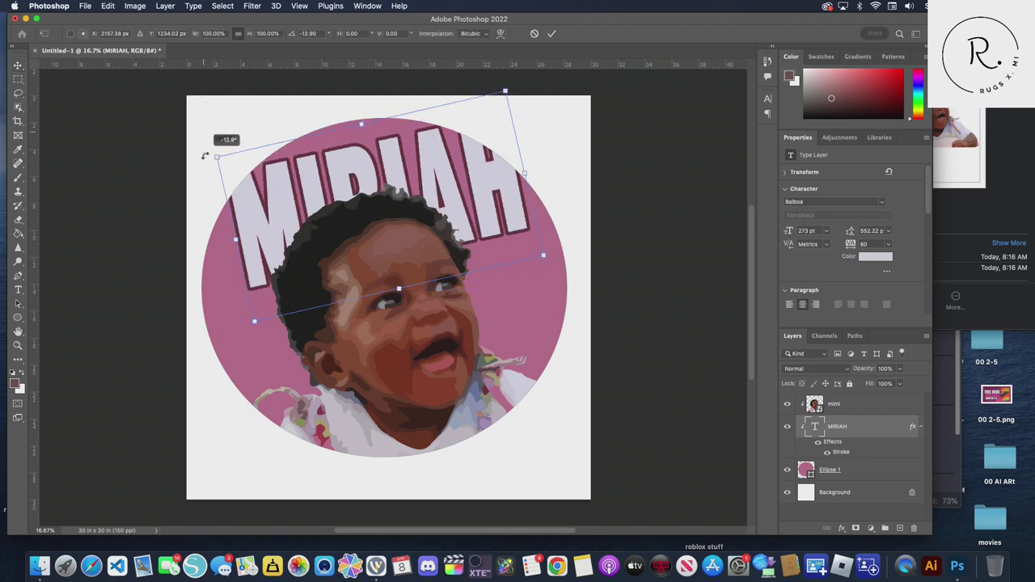
pyautogui.moveTo(368, 185); pyautogui.dragTo(349, 222)
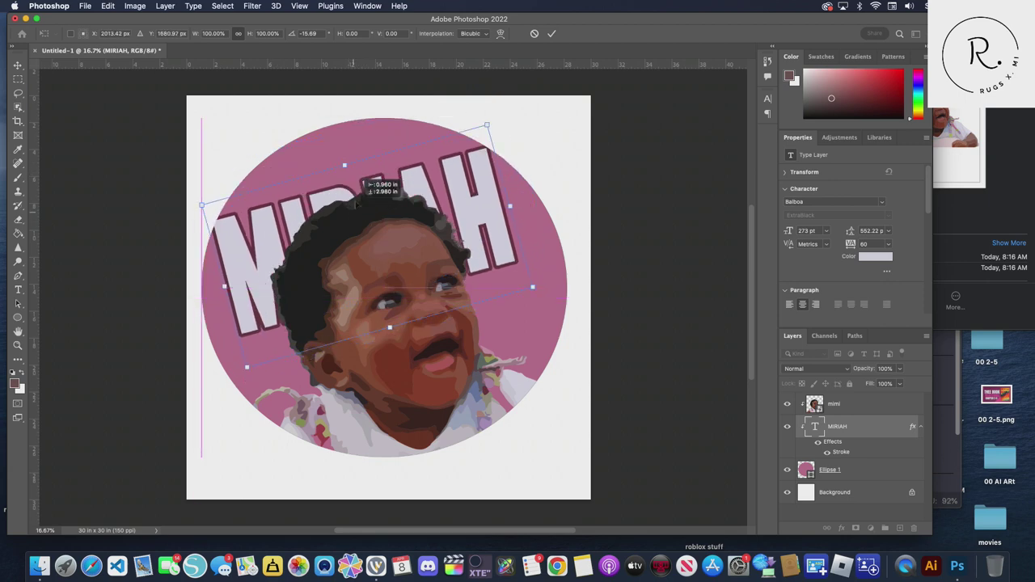
pyautogui.moveTo(350, 223)
pyautogui.mouseDown()
pyautogui.moveTo(348, 155)
pyautogui.moveTo(353, 260)
pyautogui.mouseUp()
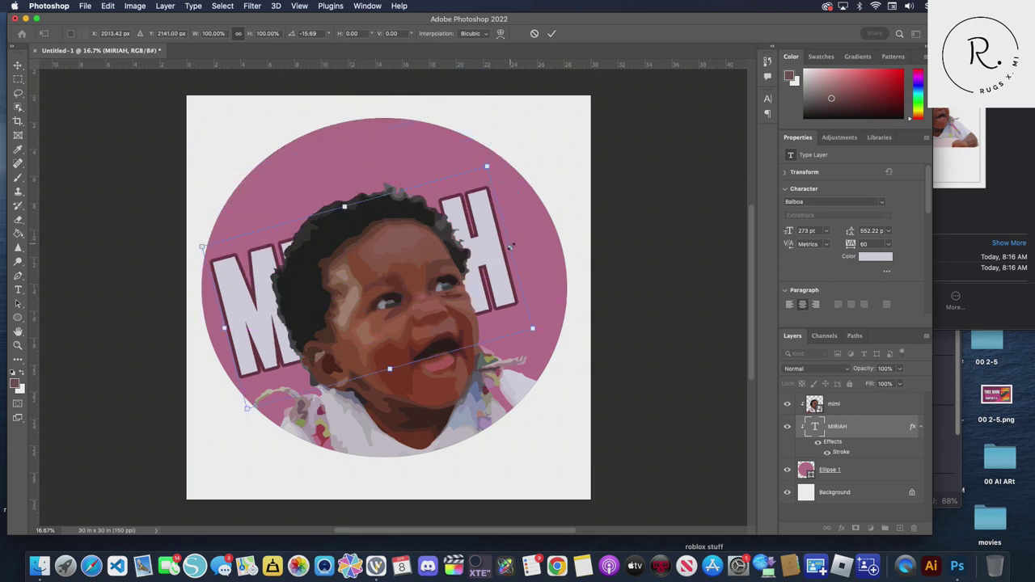
pyautogui.moveTo(531, 241)
pyautogui.mouseDown()
pyautogui.moveTo(563, 233)
pyautogui.moveTo(542, 234)
pyautogui.mouseUp()
pyautogui.moveTo(198, 231)
pyautogui.mouseDown()
pyautogui.moveTo(128, 209)
pyautogui.moveTo(149, 205)
pyautogui.mouseUp()
pyautogui.moveTo(338, 165)
pyautogui.mouseDown()
pyautogui.moveTo(276, 162)
pyautogui.moveTo(181, 198)
pyautogui.mouseUp()
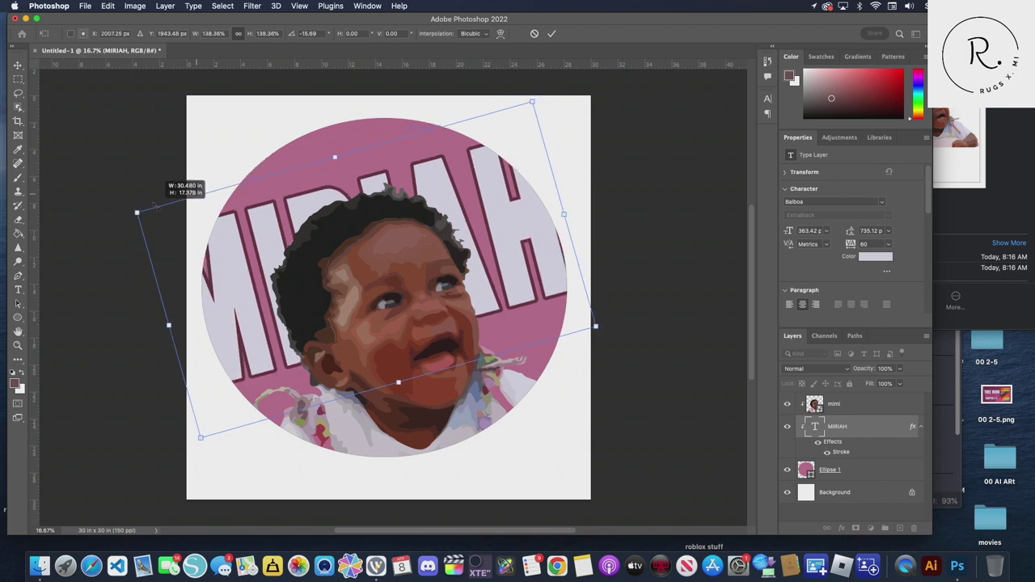
pyautogui.moveTo(178, 199)
pyautogui.mouseDown()
pyautogui.moveTo(139, 217)
pyautogui.moveTo(212, 232)
pyautogui.moveTo(193, 226)
pyautogui.mouseUp()
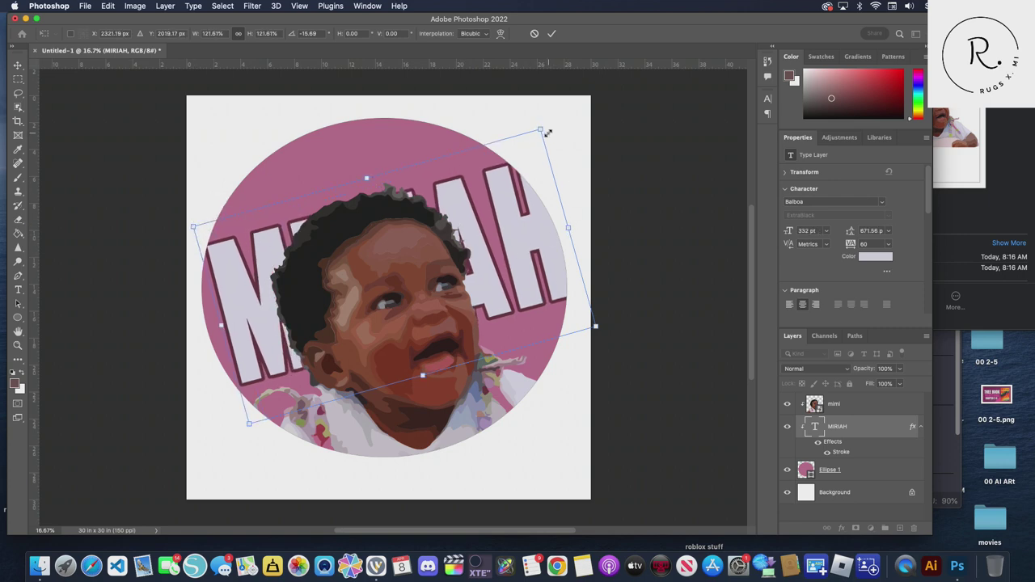
pyautogui.moveTo(540, 129); pyautogui.dragTo(499, 216)
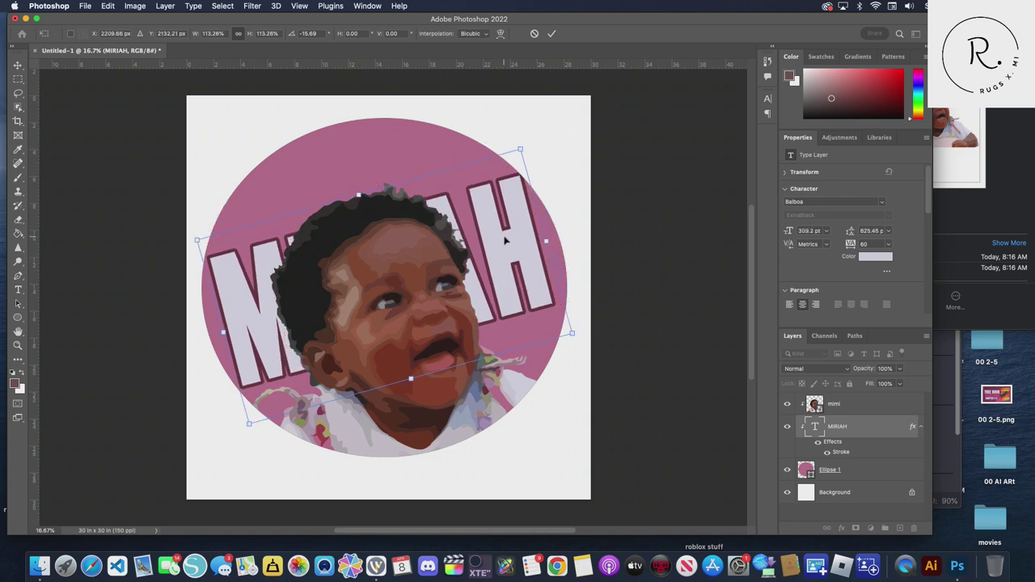
pyautogui.moveTo(499, 217); pyautogui.dragTo(489, 190)
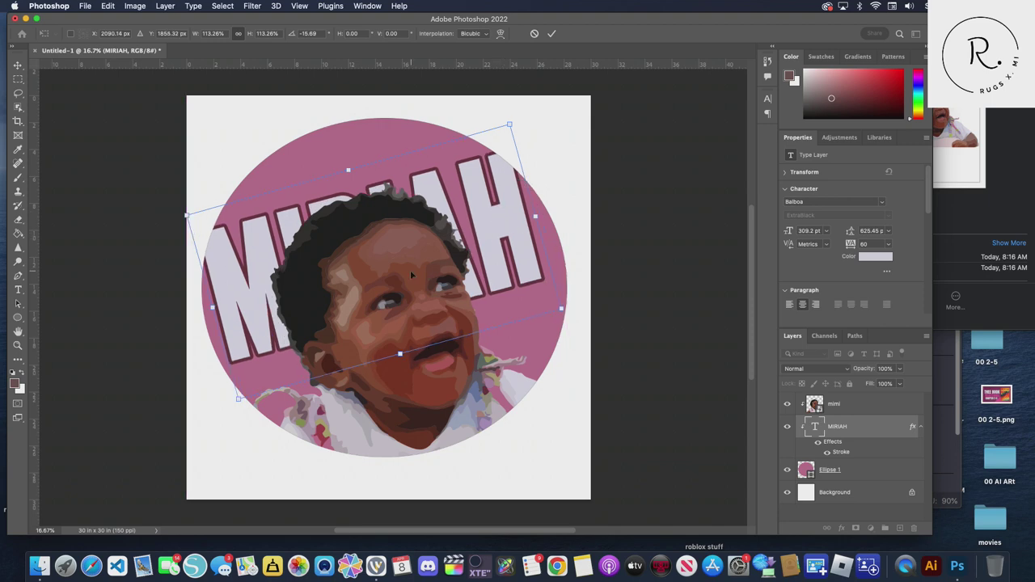
pyautogui.click(552, 34)
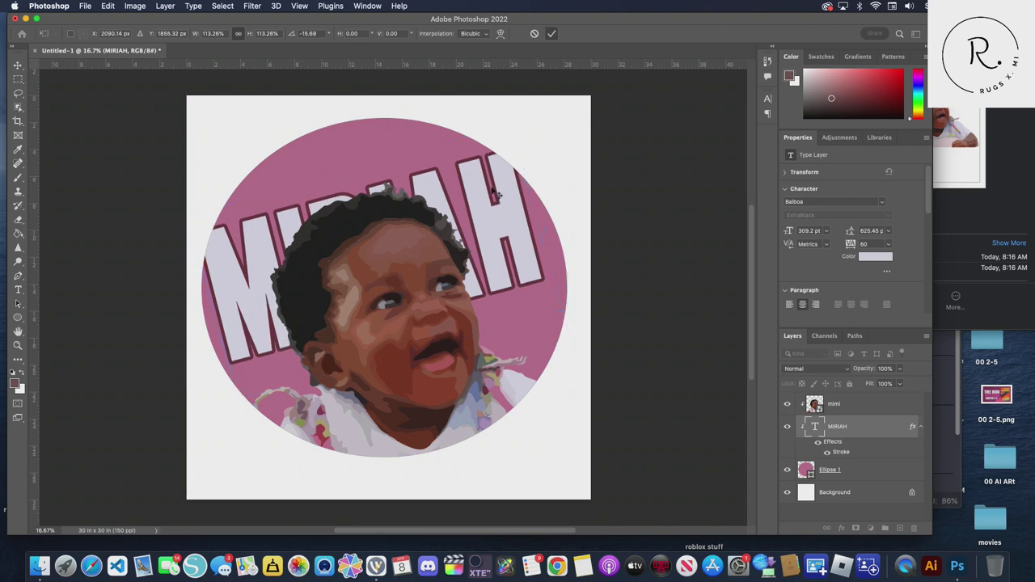
# Resize the baby portrait to about 92% and move it left and down
pyautogui.click(371, 296)
pyautogui.hotkey('ctrl', 't')
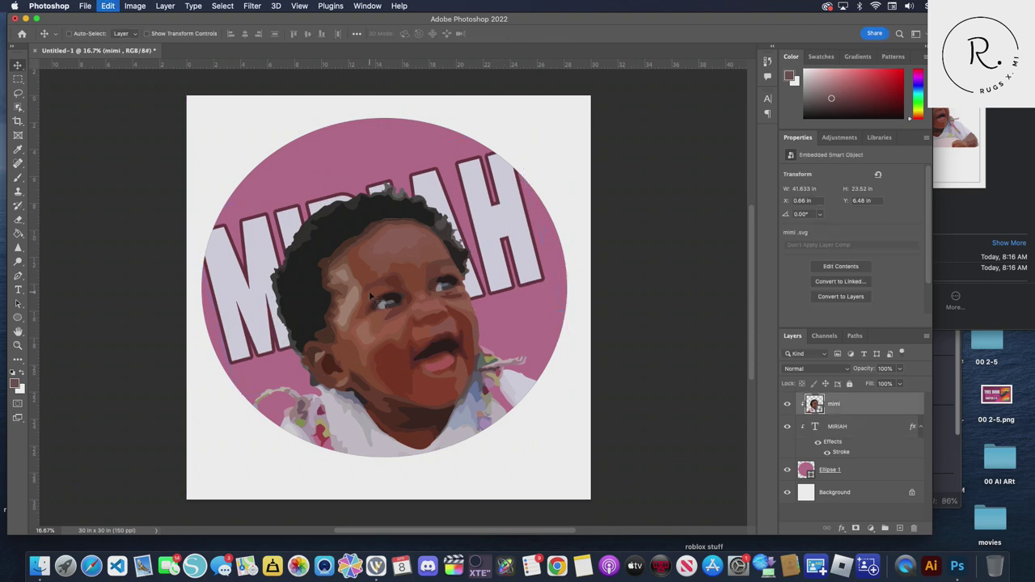
pyautogui.moveTo(194, 183); pyautogui.dragTo(293, 239)
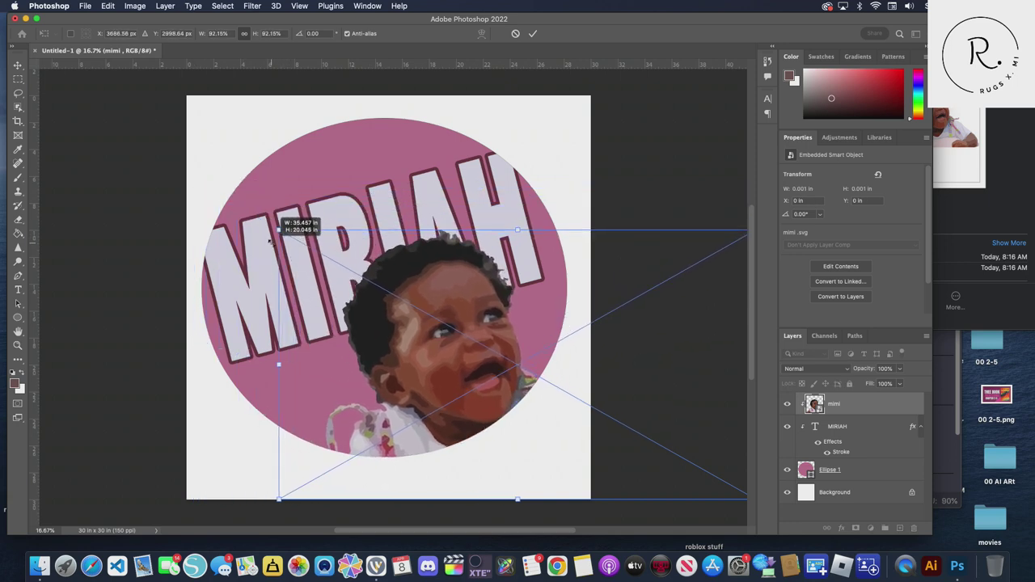
pyautogui.moveTo(293, 239); pyautogui.dragTo(282, 233)
pyautogui.moveTo(524, 350); pyautogui.dragTo(410, 342)
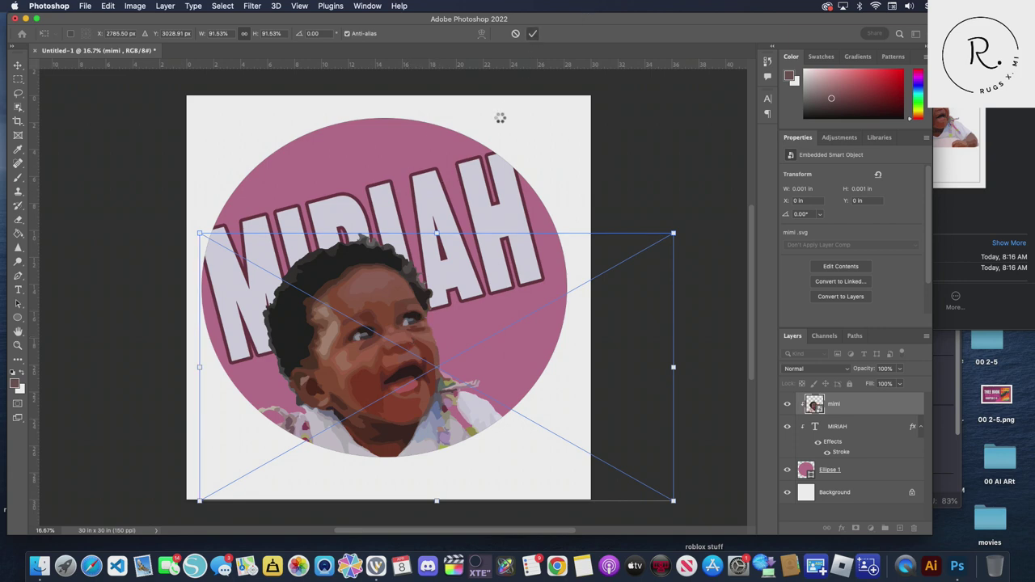
pyautogui.press('Return')
# Rotate MIRIAH level at the circle's top and settle the portrait lower
pyautogui.click(437, 182)
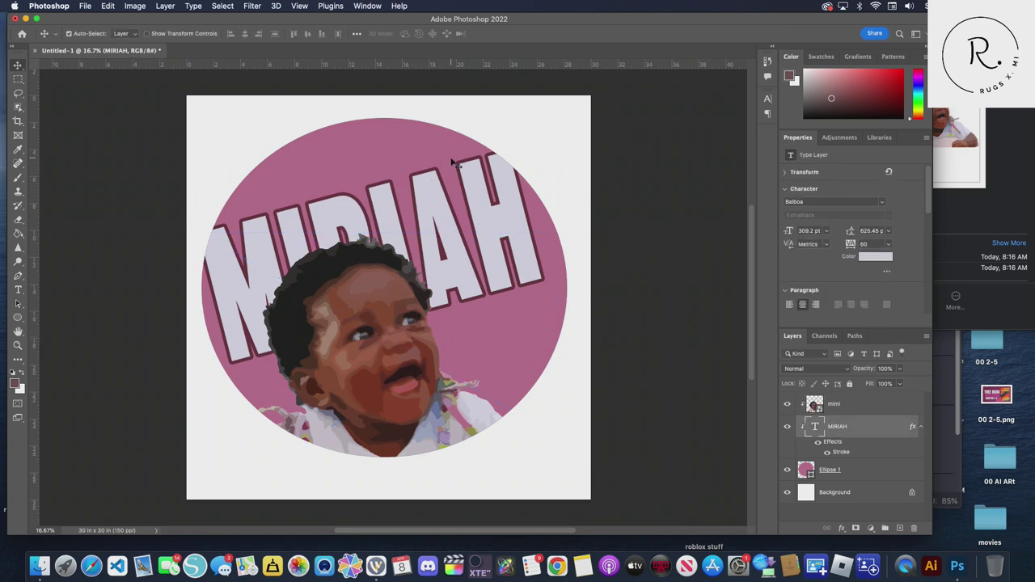
pyautogui.hotkey('ctrl', 't')
pyautogui.moveTo(585, 145); pyautogui.dragTo(597, 177)
pyautogui.moveTo(441, 241); pyautogui.dragTo(434, 209)
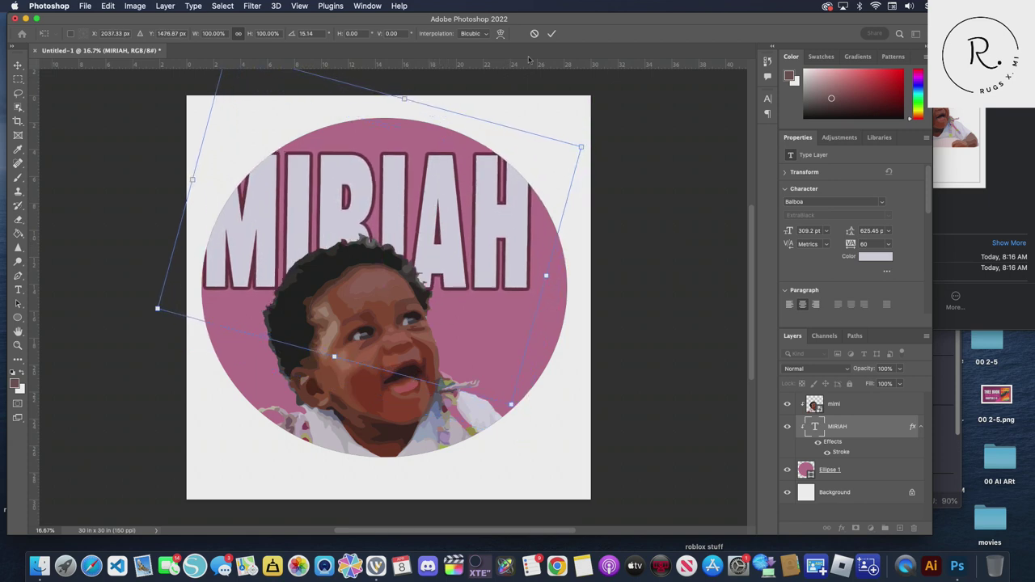
pyautogui.click(552, 34)
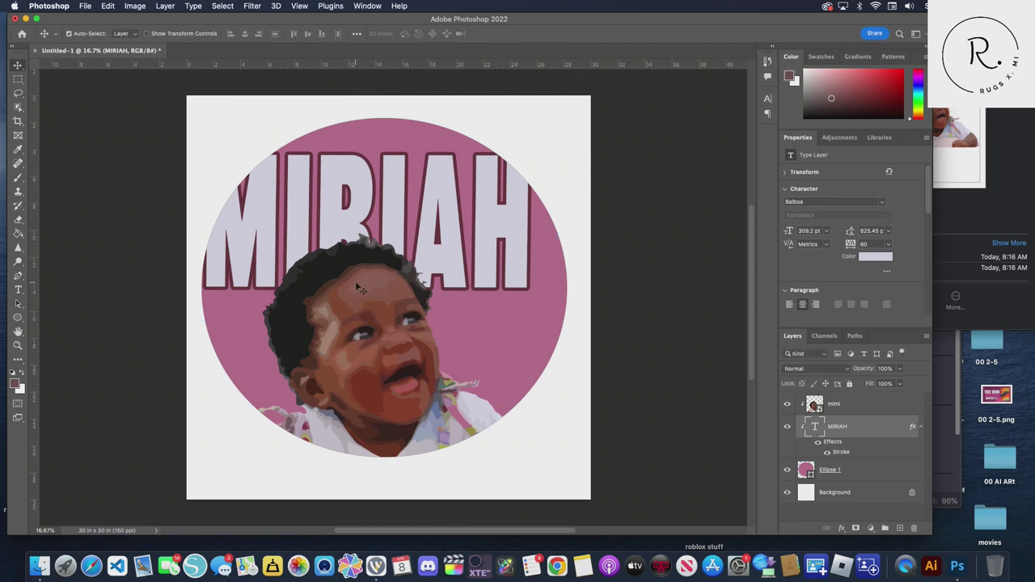
pyautogui.moveTo(359, 289); pyautogui.dragTo(372, 262)
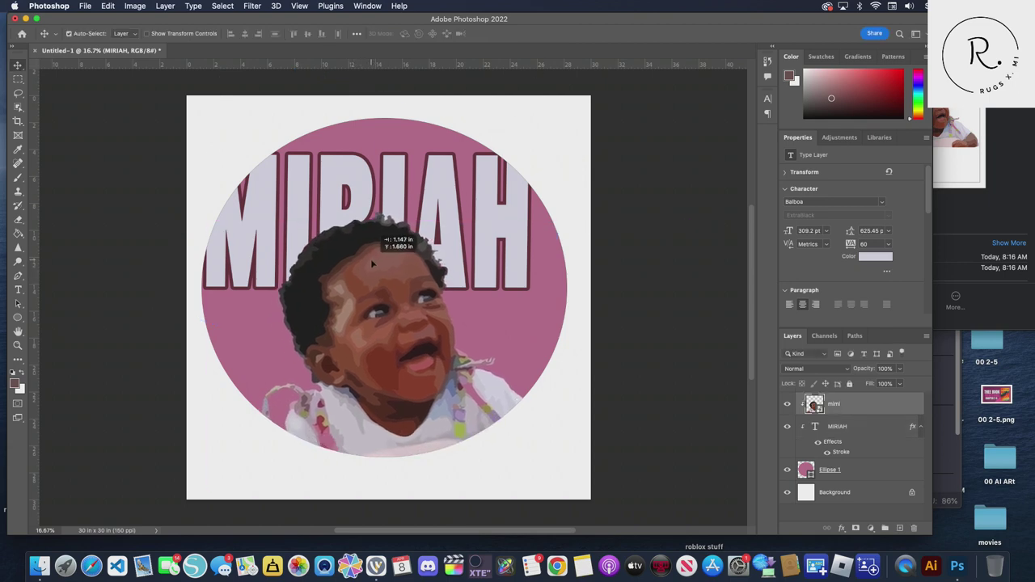
pyautogui.moveTo(372, 263); pyautogui.dragTo(406, 306)
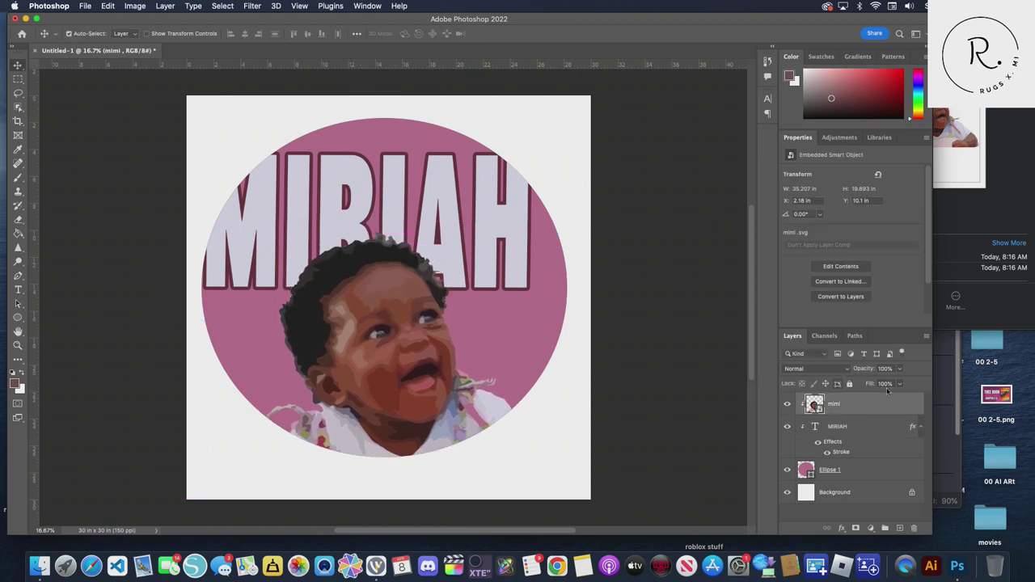
# Add an 18 px dark maroon stroke to the mimi portrait layer
pyautogui.rightClick(871, 400)
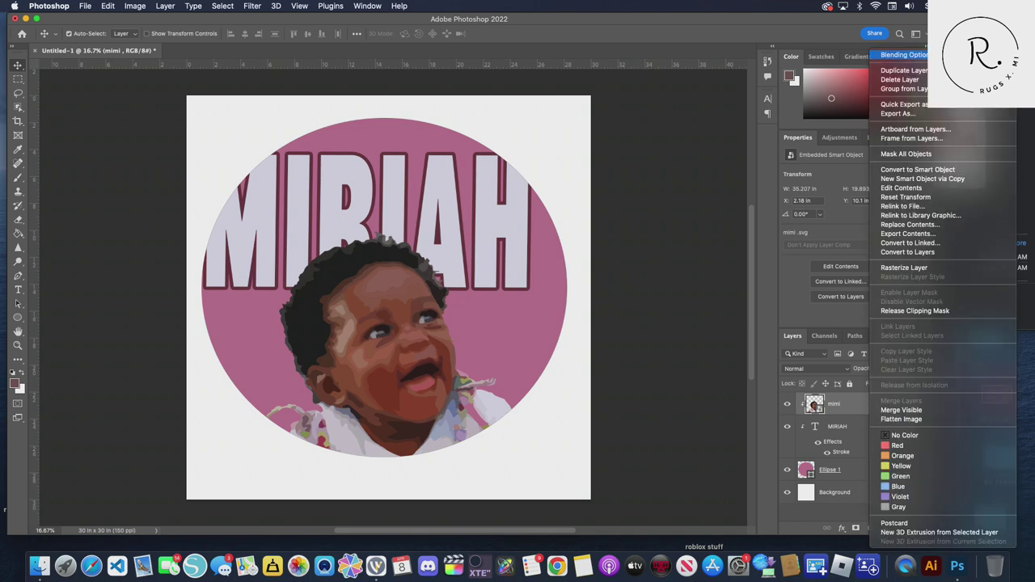
pyautogui.click(905, 55)
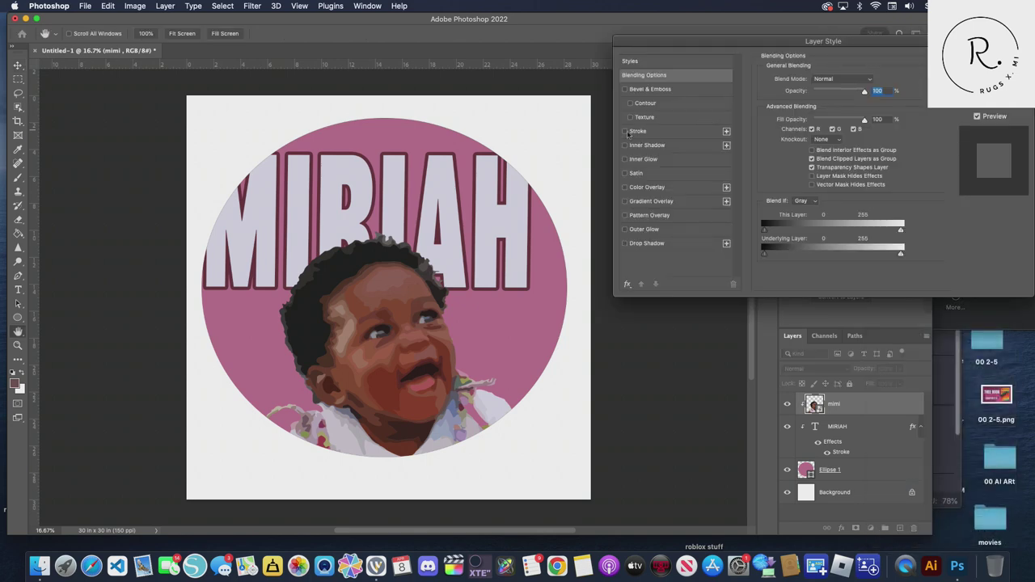
pyautogui.click(625, 132)
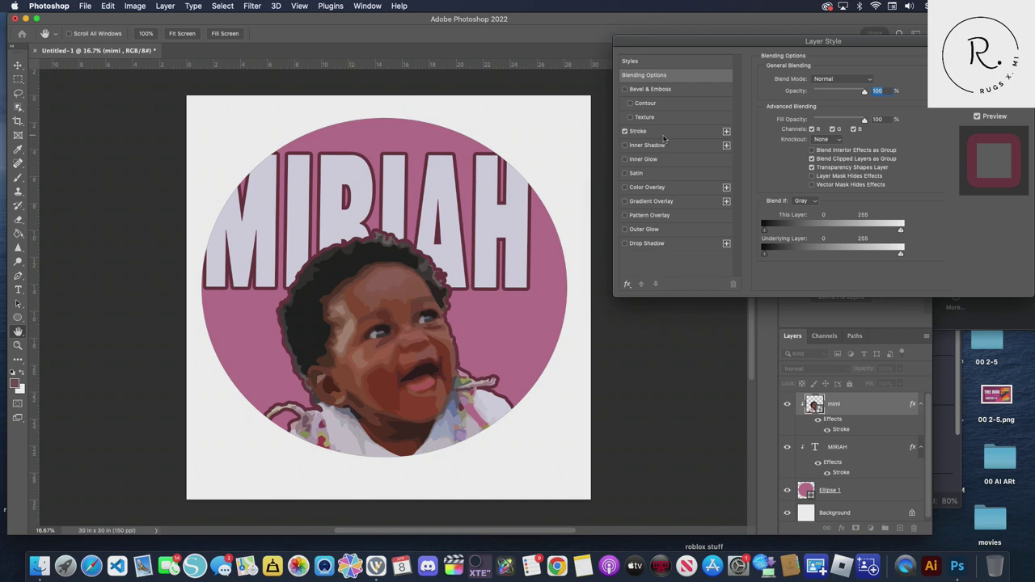
pyautogui.click(664, 134)
pyautogui.moveTo(809, 79); pyautogui.dragTo(805, 80)
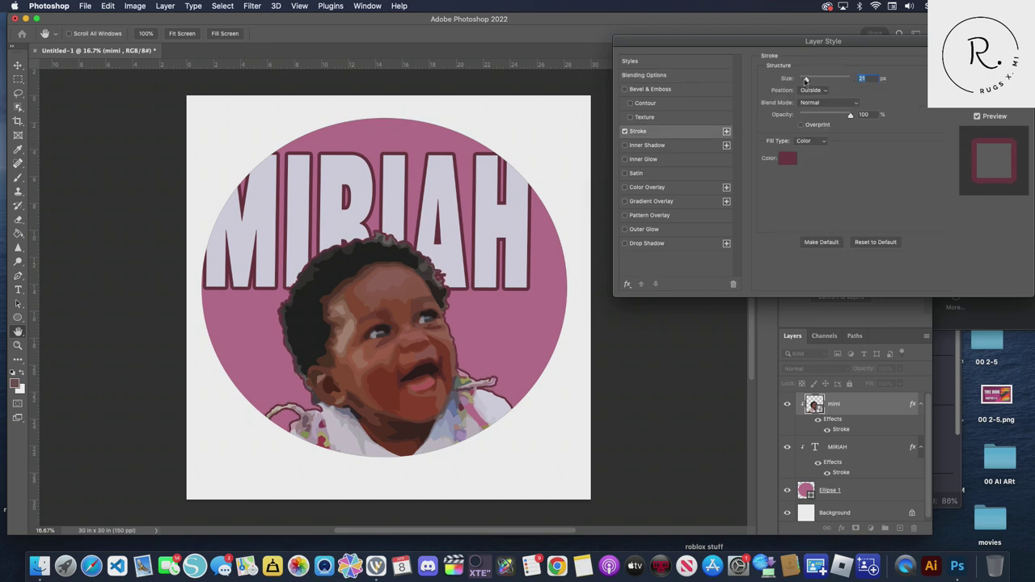
pyautogui.moveTo(805, 81); pyautogui.dragTo(804, 81)
pyautogui.moveTo(440, 299)
pyautogui.mouseDown()
pyautogui.moveTo(381, 305)
pyautogui.moveTo(390, 331)
pyautogui.mouseUp()
pyautogui.press('Return')
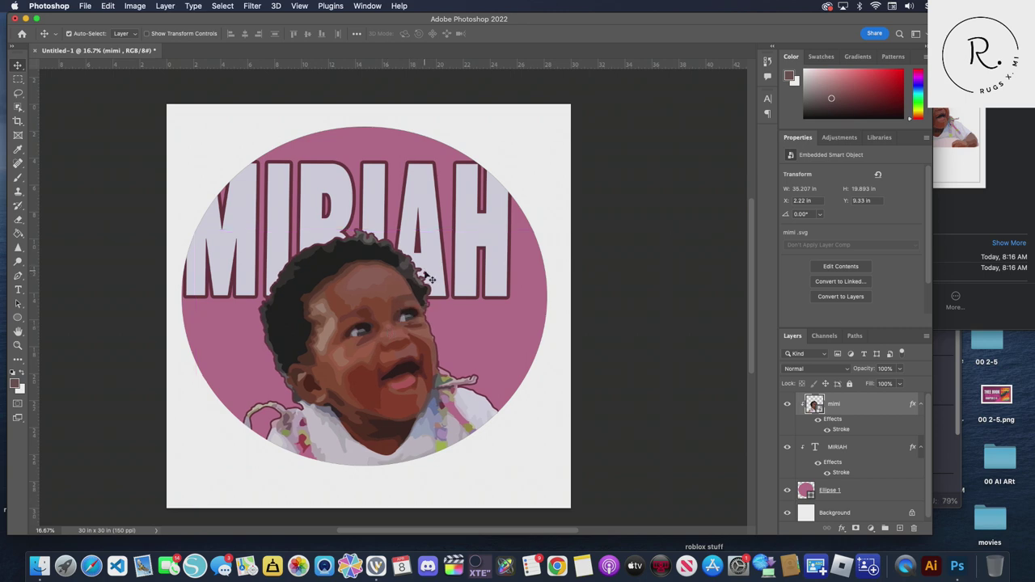
# Rasterize the mimi portrait layer when prompted by the Eraser
pyautogui.click(17, 218)
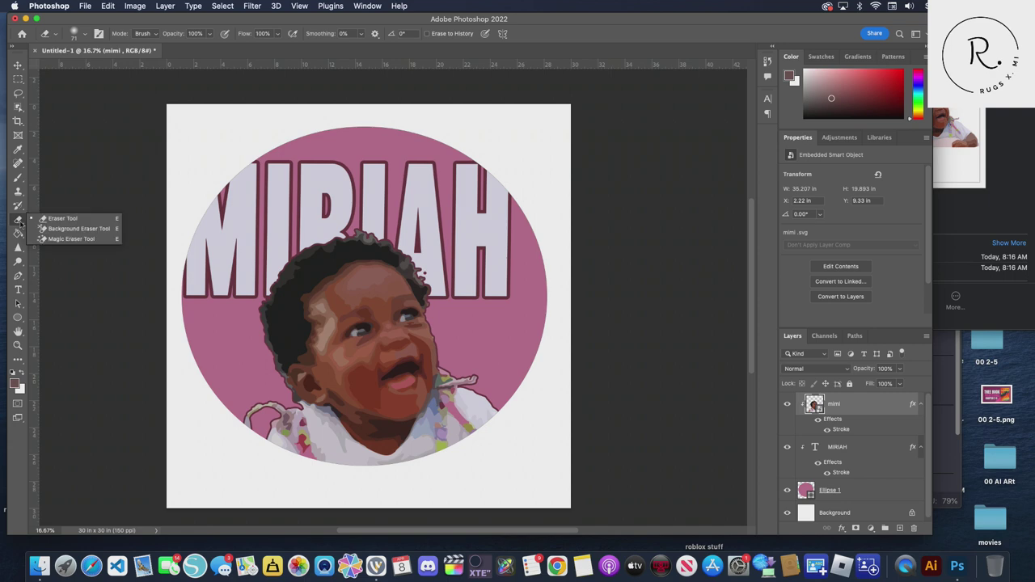
pyautogui.click(69, 222)
pyautogui.click(356, 290)
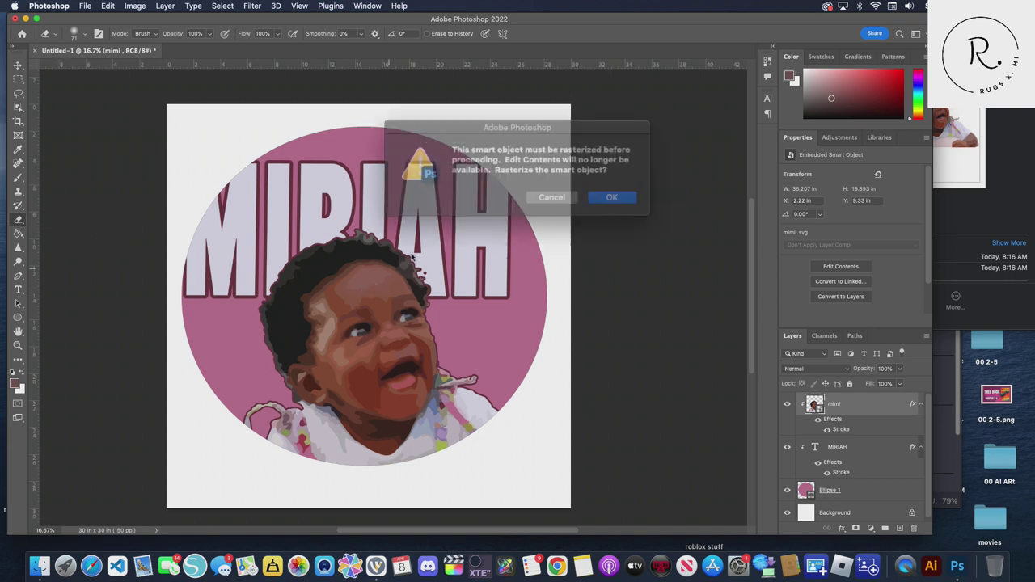
pyautogui.click(597, 195)
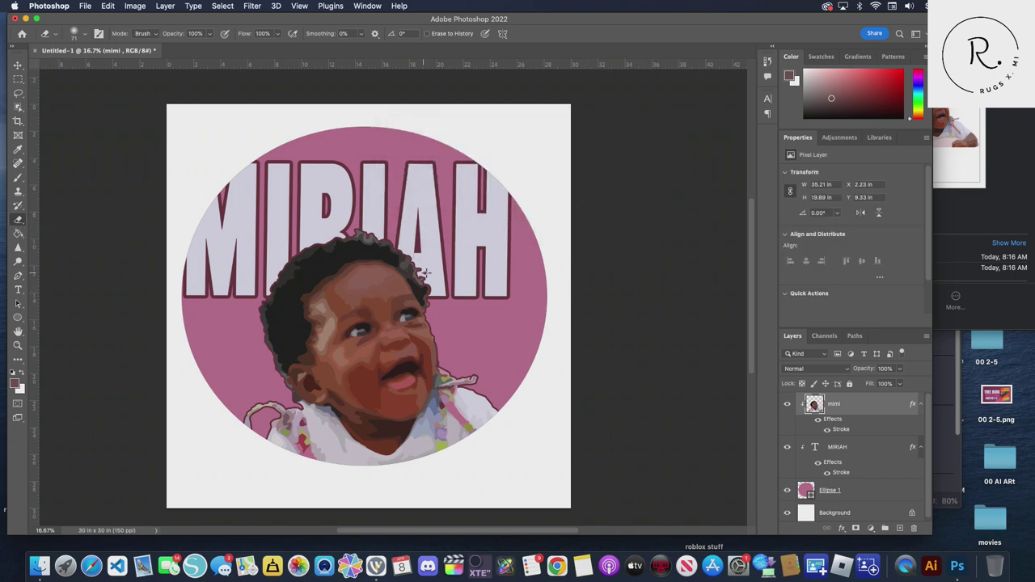
# Move the portrait slightly lower in the circle, to X 2.45 in, Y 10.53 in
pyautogui.click(19, 65)
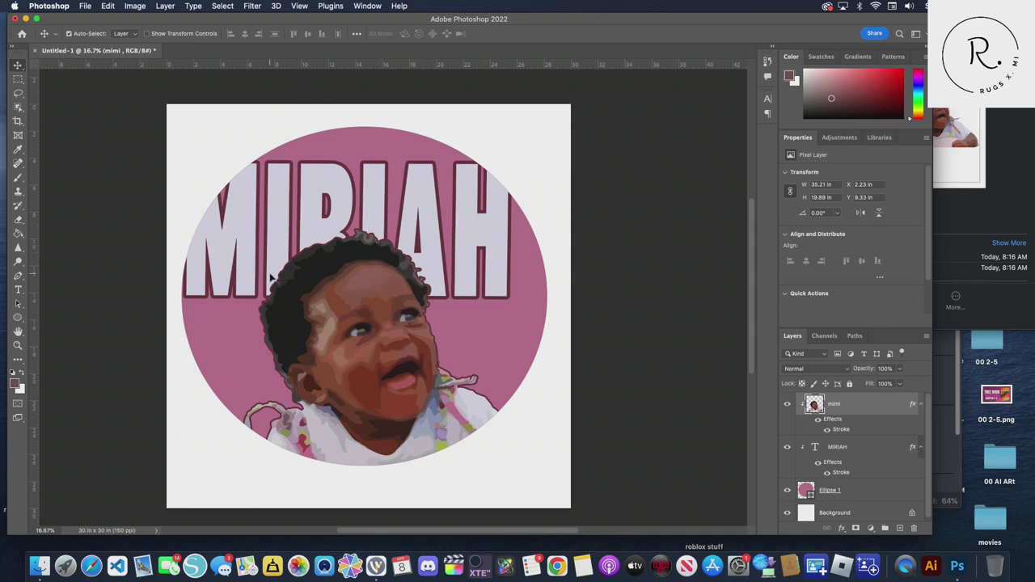
pyautogui.moveTo(358, 256)
pyautogui.mouseDown()
pyautogui.moveTo(363, 234)
pyautogui.moveTo(362, 273)
pyautogui.mouseUp()
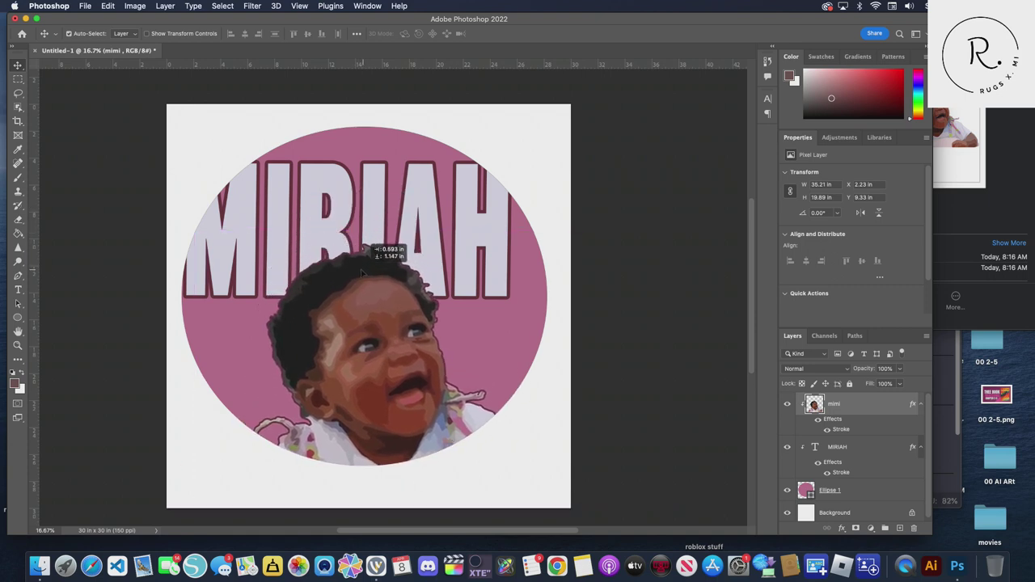
pyautogui.moveTo(361, 272); pyautogui.dragTo(364, 267)
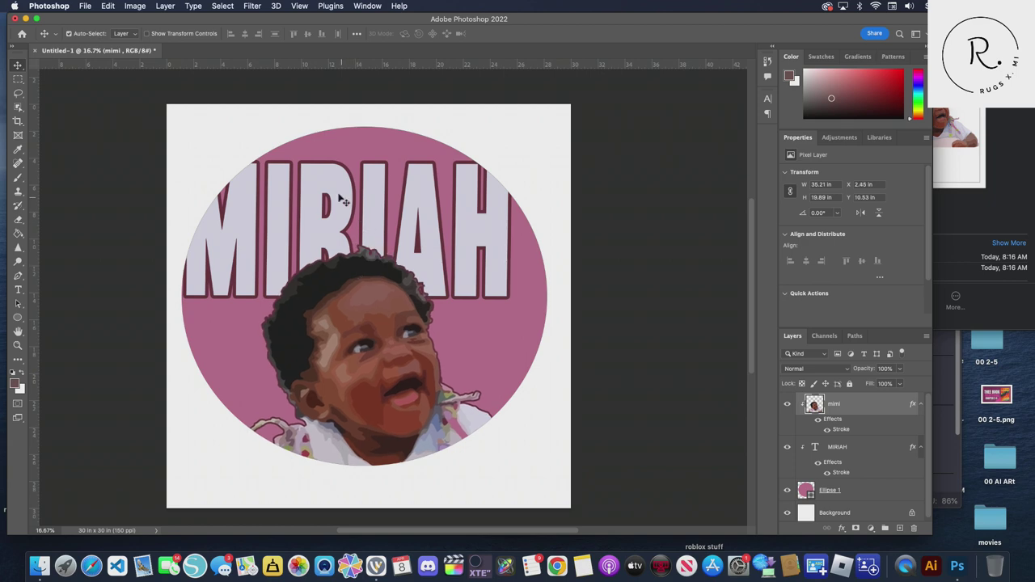
pyautogui.click(846, 459)
pyautogui.press('super+t')
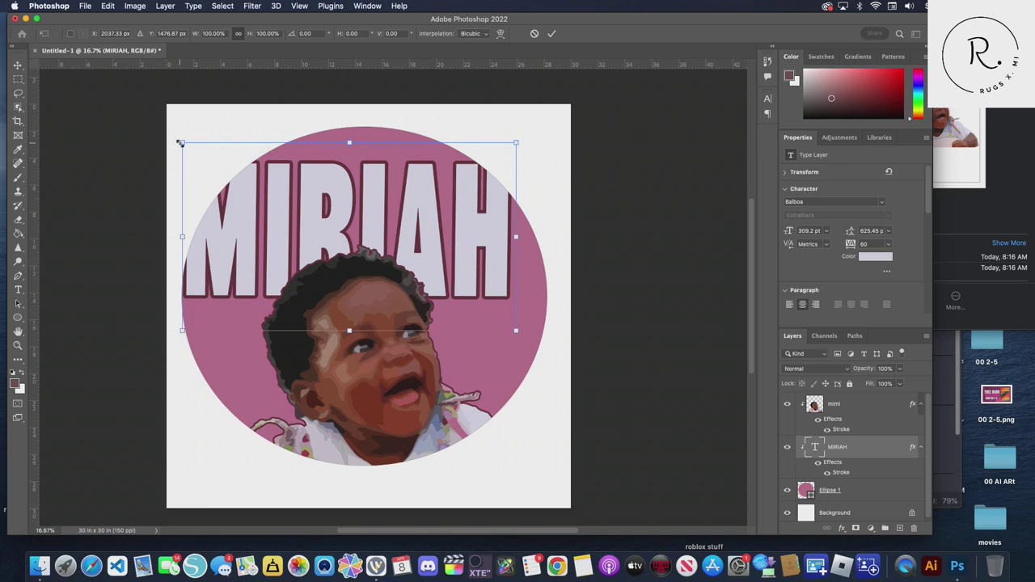
# Scale MIRIAH down to about 87% (270.32 pt) and recentre it across the circle's top
pyautogui.moveTo(181, 143); pyautogui.dragTo(228, 158)
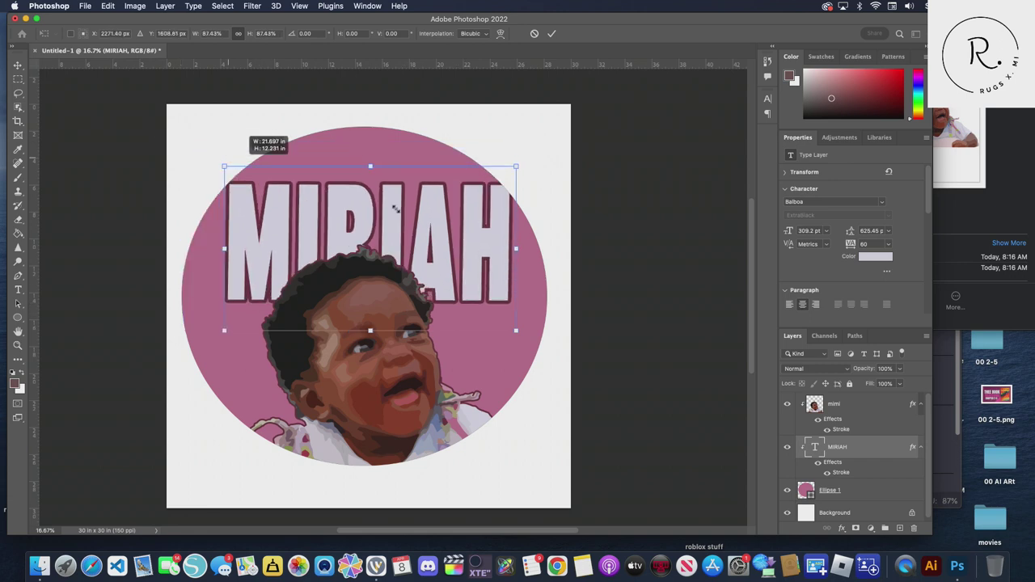
pyautogui.moveTo(409, 223)
pyautogui.mouseDown()
pyautogui.moveTo(406, 198)
pyautogui.moveTo(400, 205)
pyautogui.mouseUp()
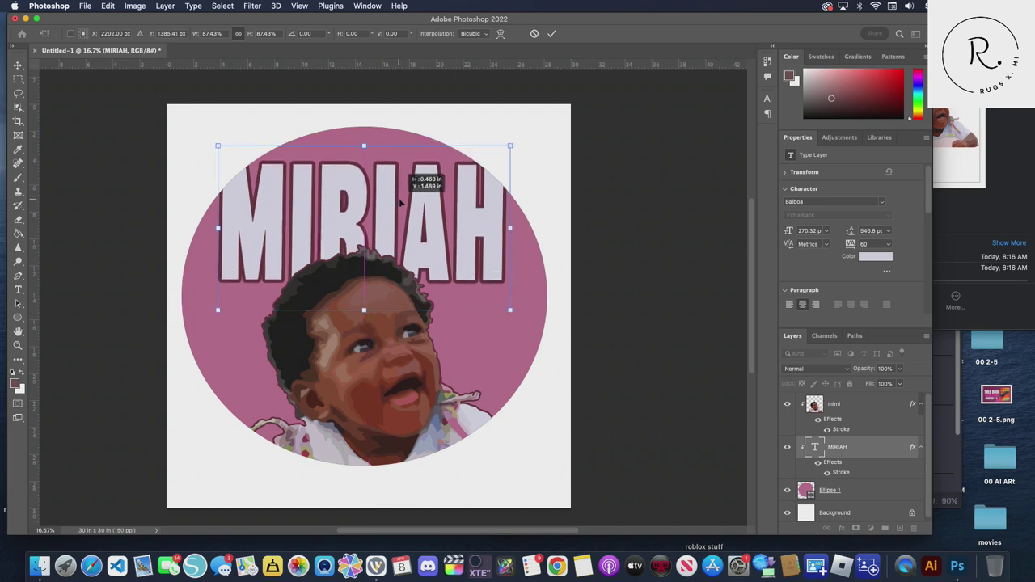
pyautogui.moveTo(401, 204); pyautogui.dragTo(401, 205)
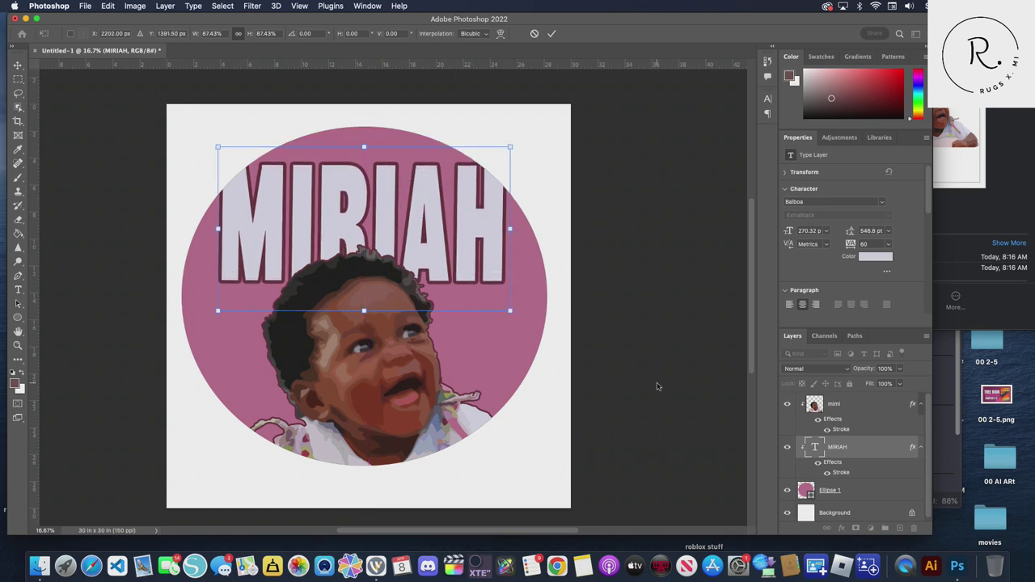
pyautogui.click(848, 495)
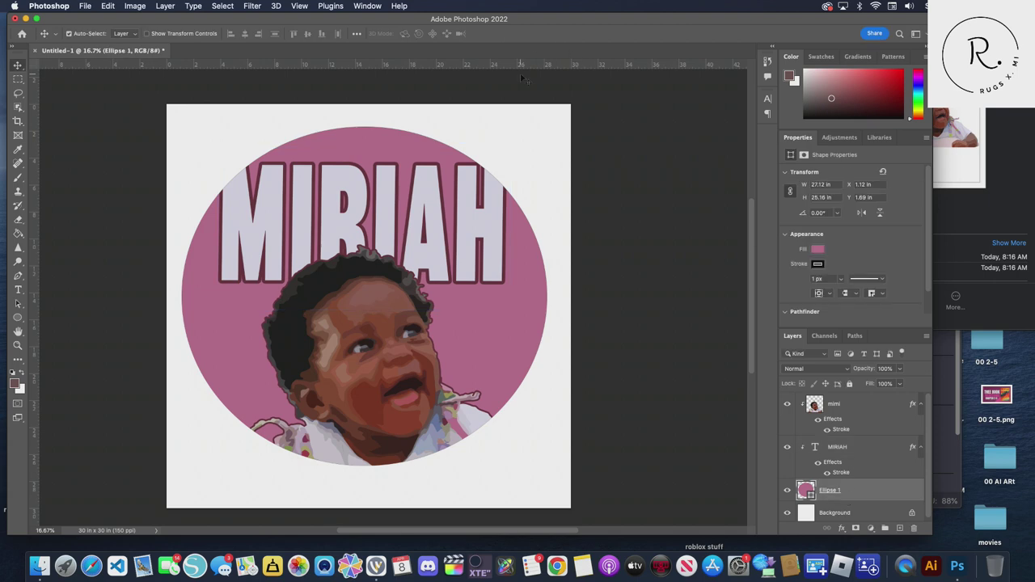
# Outline Ellipse 1 with a thick dark maroon stroke, then zoom in to inspect
pyautogui.rightClick(887, 497)
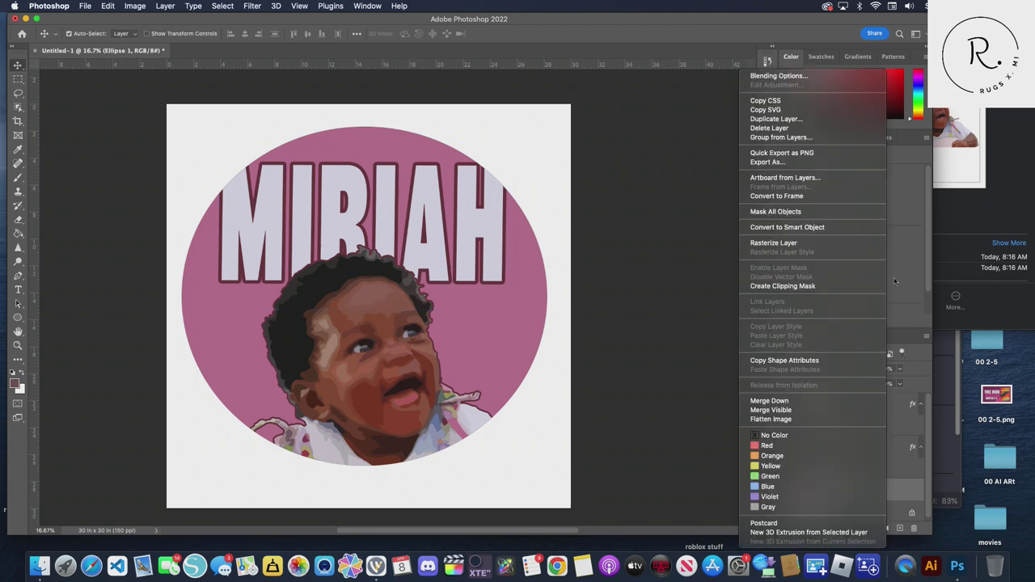
pyautogui.click(834, 74)
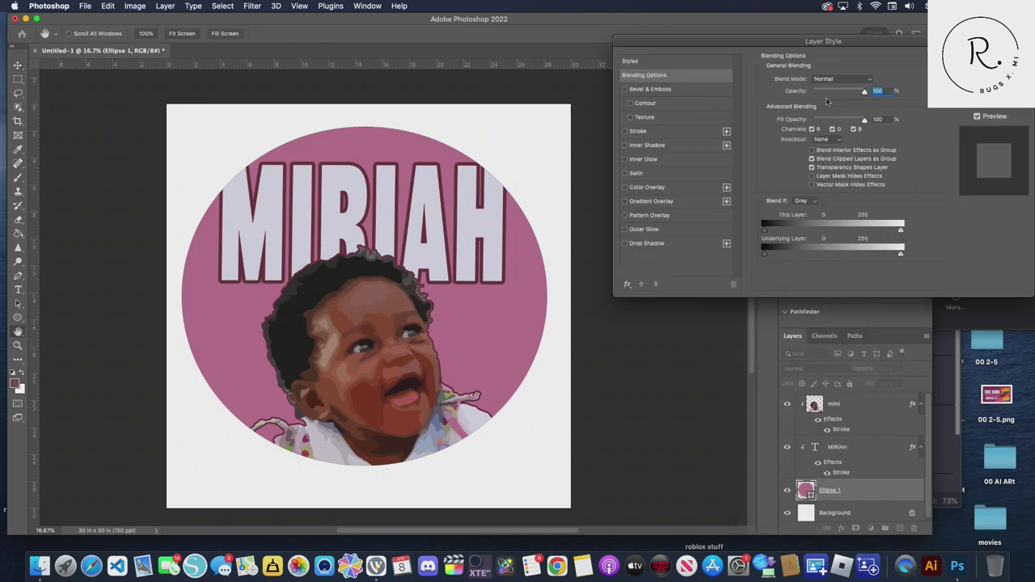
pyautogui.click(625, 131)
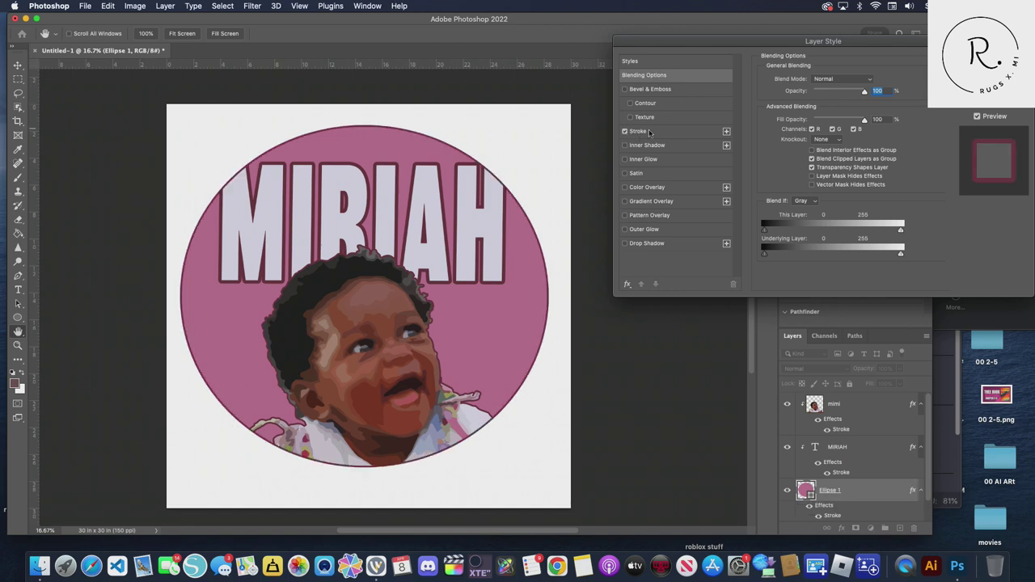
pyautogui.click(649, 132)
pyautogui.moveTo(807, 79); pyautogui.dragTo(814, 80)
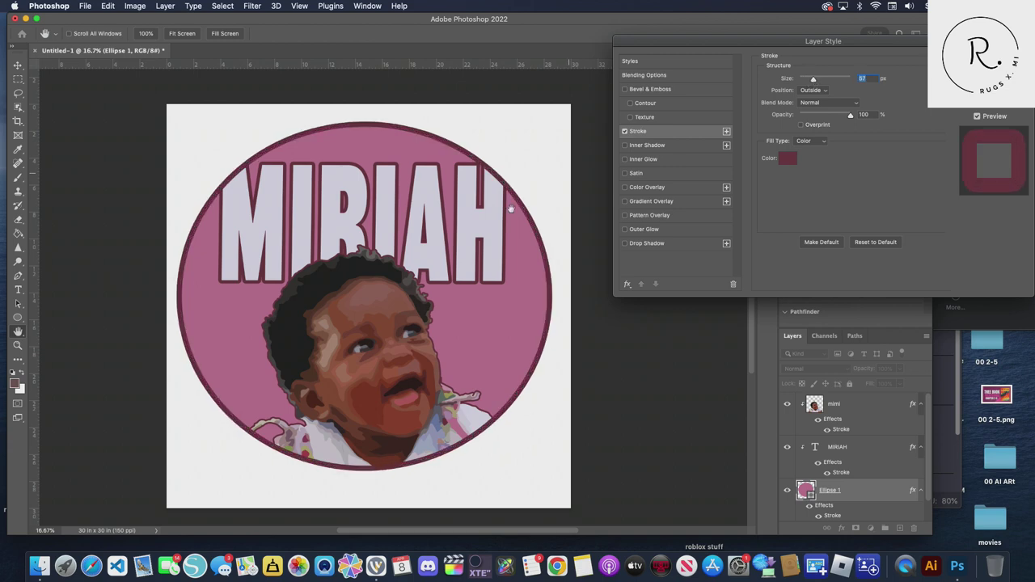
pyautogui.scroll(1, 374, 289)
pyautogui.press('Return')
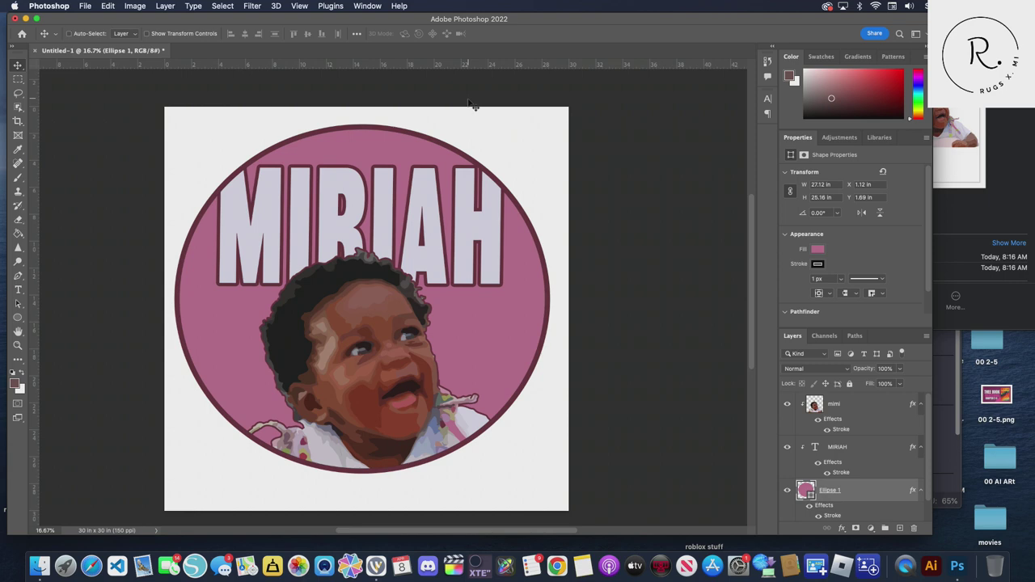
pyautogui.press('super+plus')
pyautogui.press('super+plus')
pyautogui.press('super+plus')
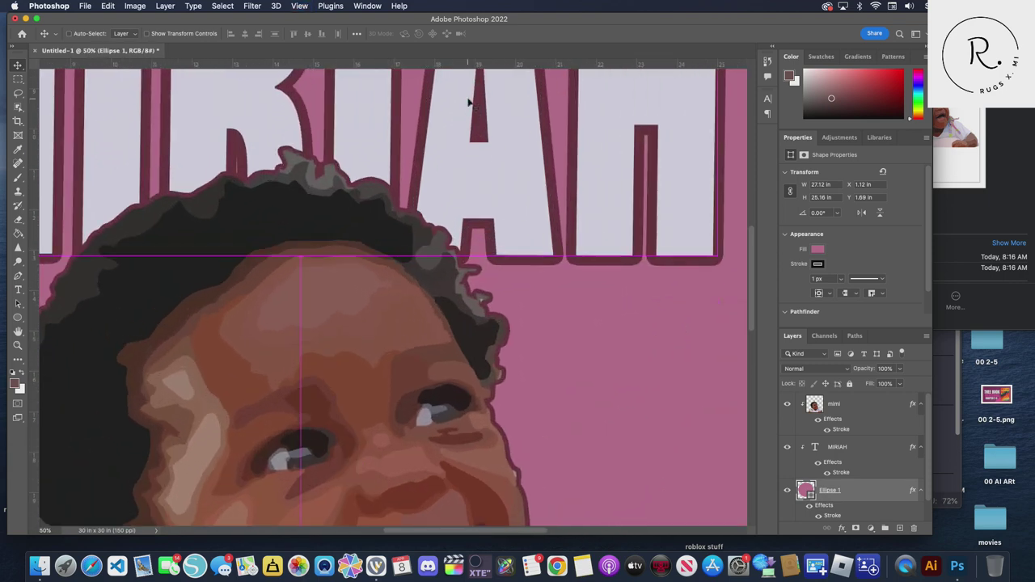
pyautogui.press('super+minus')
pyautogui.press('super+minus')
pyautogui.press('super+minus')
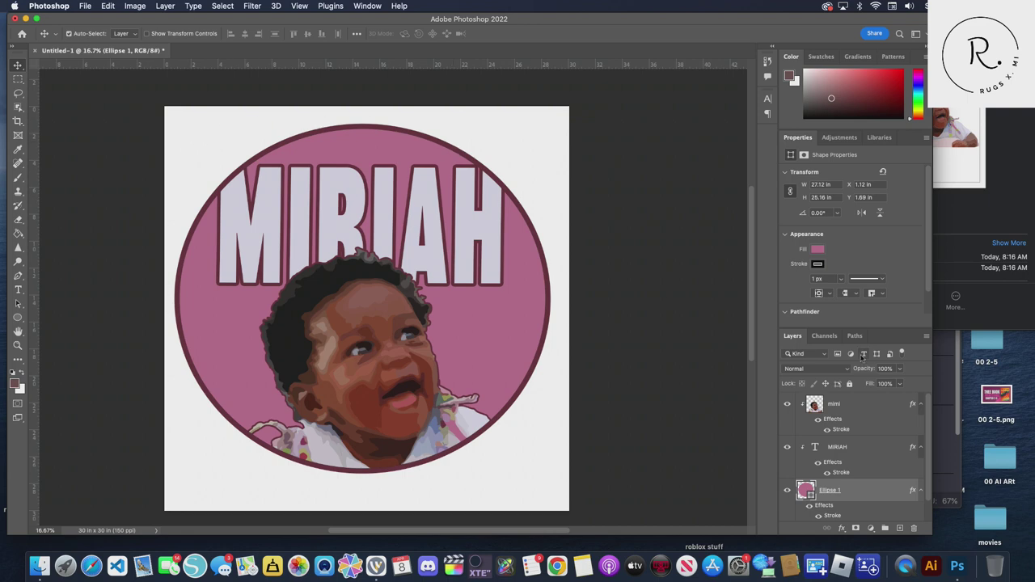
pyautogui.click(855, 405)
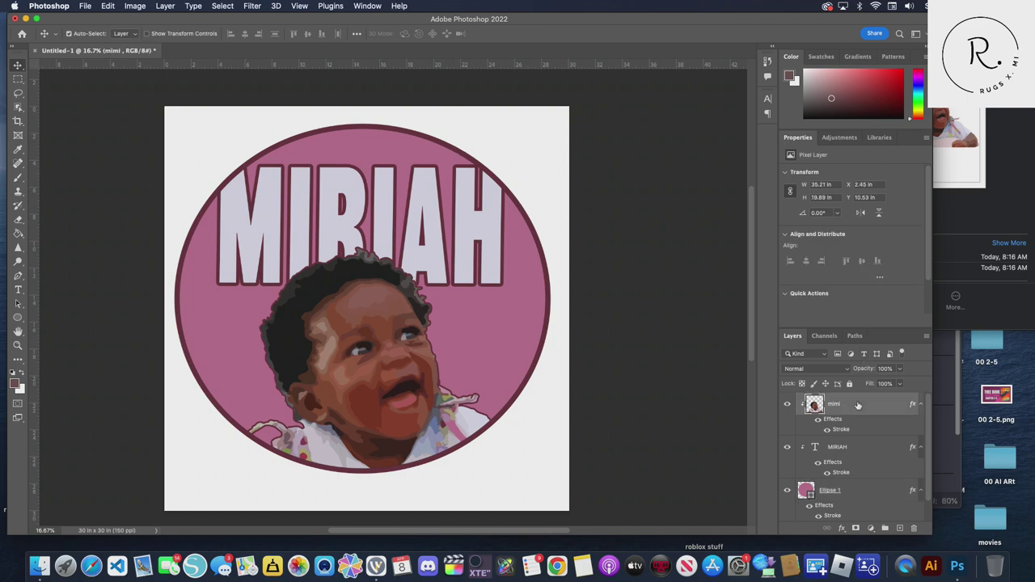
# Group the mimi, MIRIAH and Ellipse 1 layers into a folder named CARPET
pyautogui.keyDown('shift'); pyautogui.click(879, 457); pyautogui.keyUp('shift')
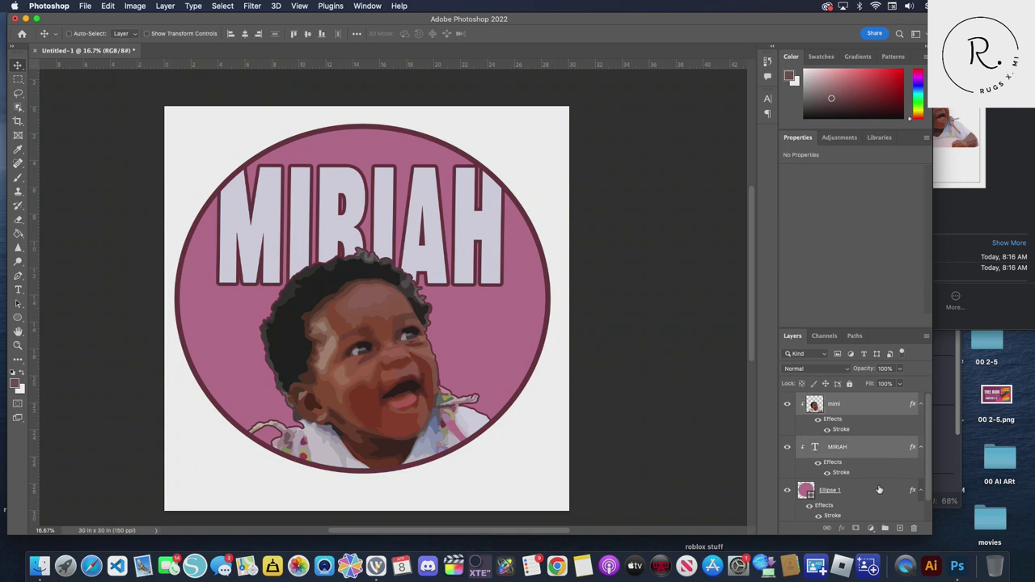
pyautogui.keyDown('shift'); pyautogui.click(873, 499); pyautogui.keyUp('shift')
pyautogui.scroll(-1, 880, 506)
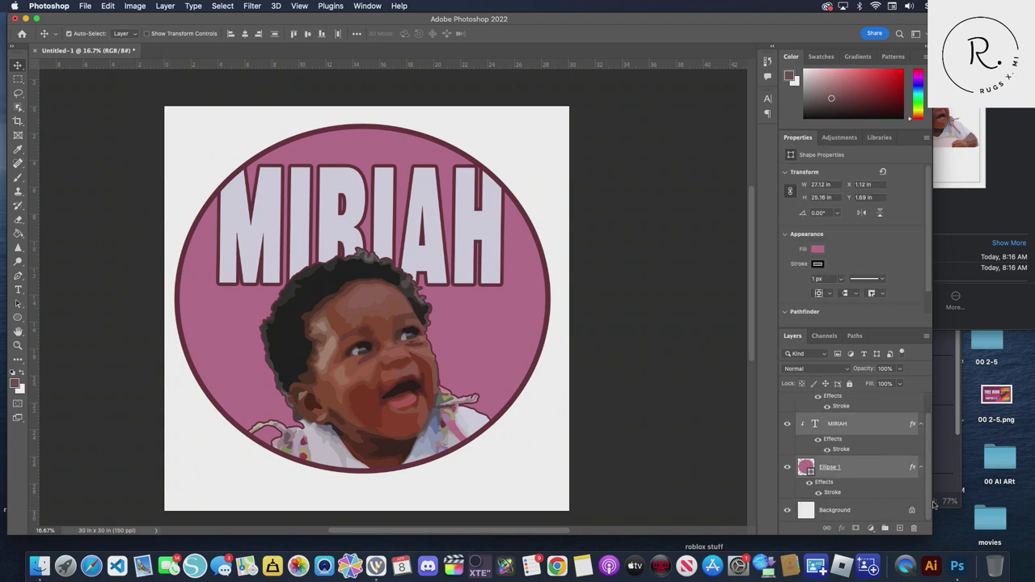
pyautogui.click(885, 529)
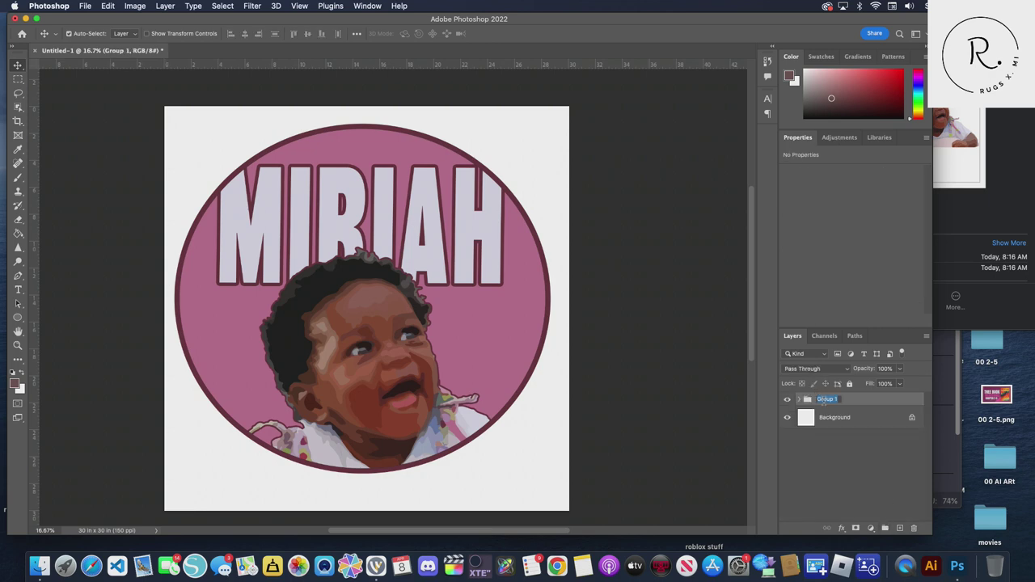
pyautogui.doubleClick(827, 399)
pyautogui.moveTo(840, 399); pyautogui.dragTo(816, 399)
pyautogui.write('CARPET')
pyautogui.click(671, 423)
# Nudge the MIRIAH text slightly left and down, then collapse the CARPET group
pyautogui.moveTo(370, 215); pyautogui.dragTo(376, 217)
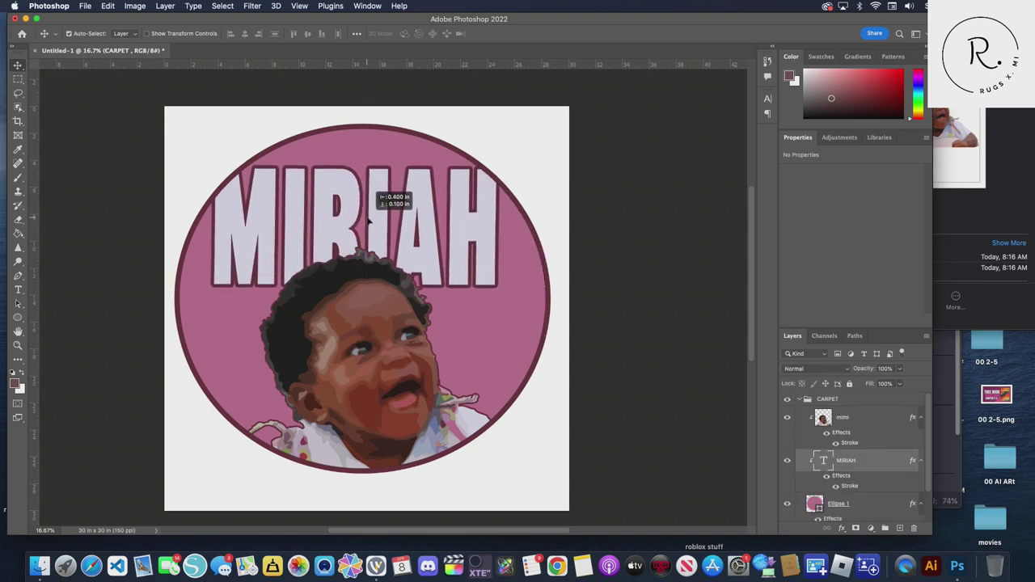
pyautogui.moveTo(377, 217); pyautogui.dragTo(367, 221)
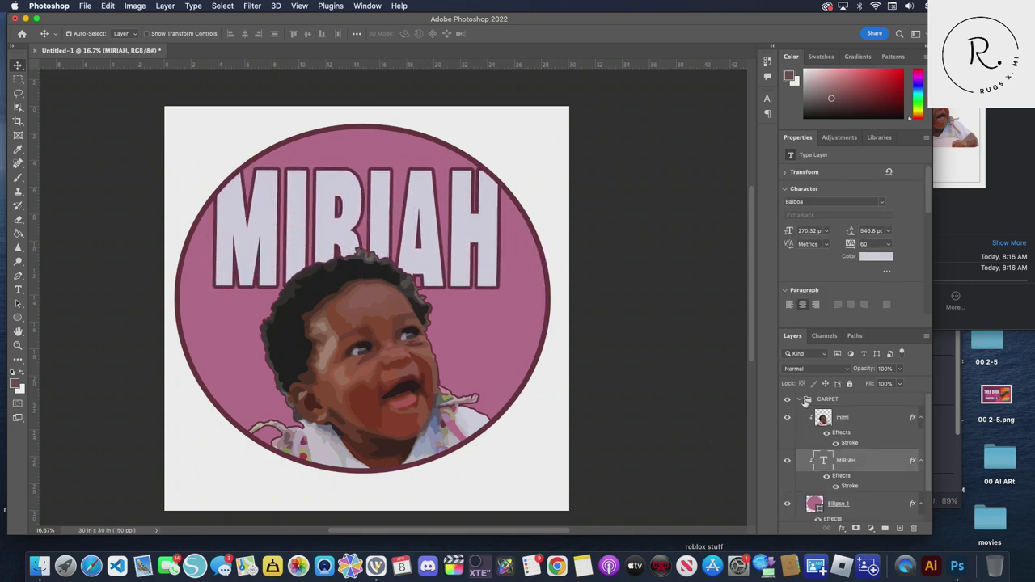
pyautogui.click(805, 401)
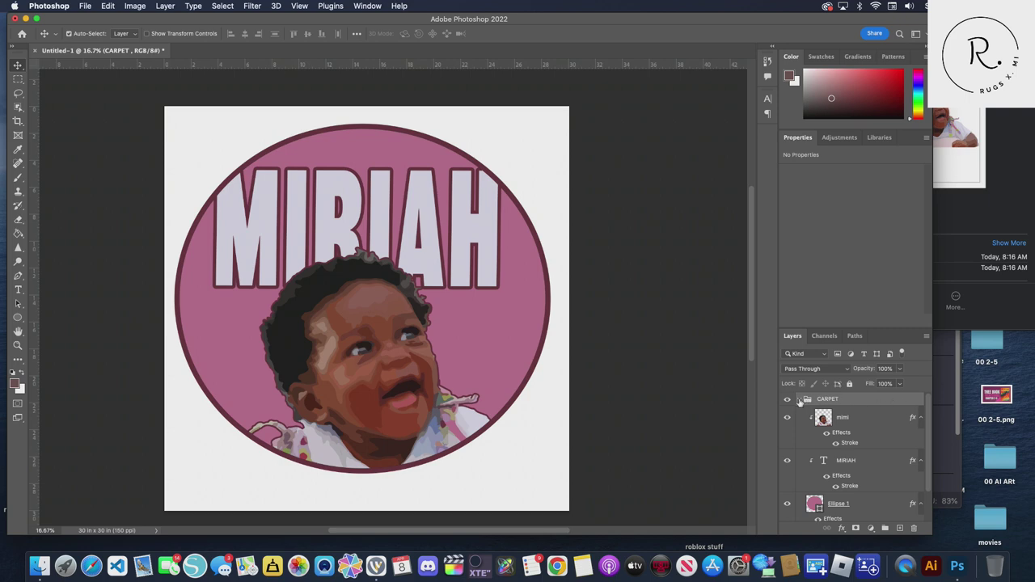
pyautogui.click(799, 400)
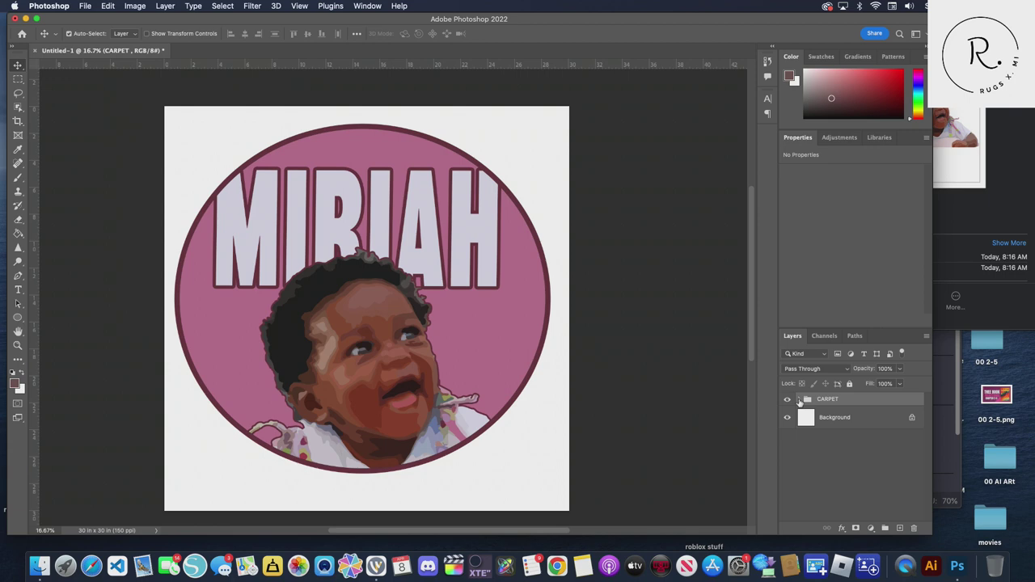
# Add a new empty group and rename the CARPET group to COLORS
pyautogui.click(884, 528)
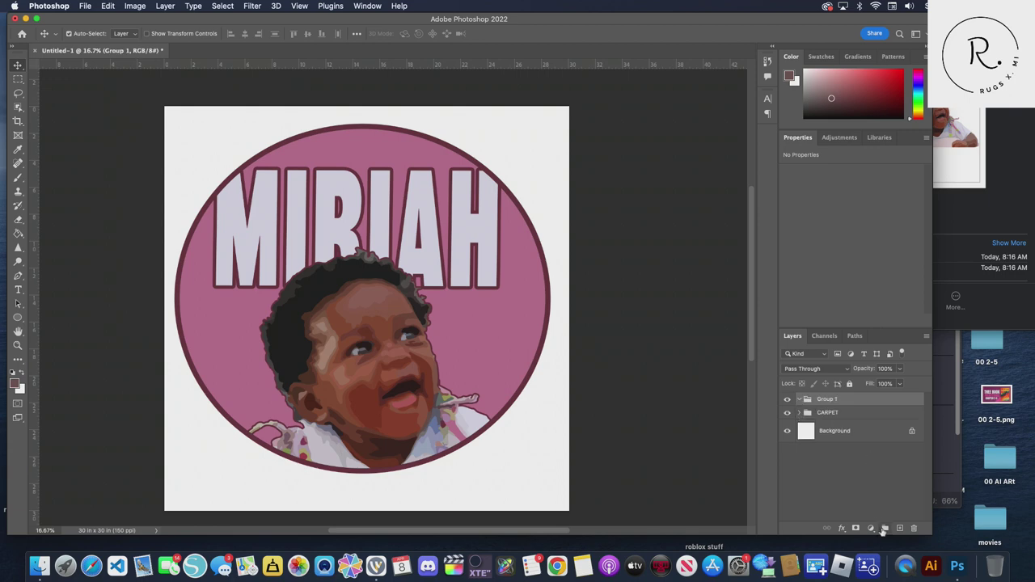
pyautogui.doubleClick(829, 413)
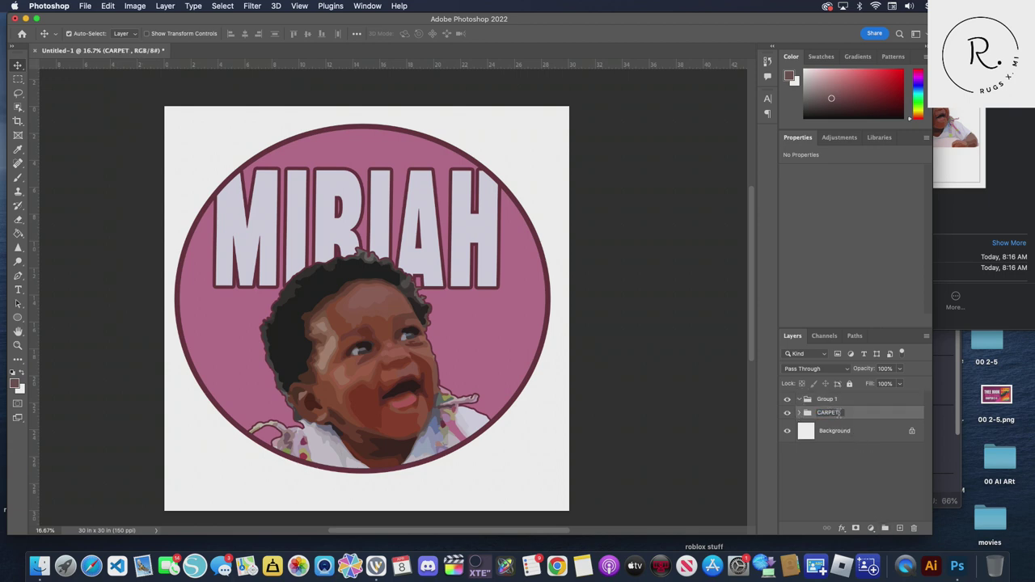
pyautogui.moveTo(841, 412); pyautogui.dragTo(816, 412)
pyautogui.write('CO')
pyautogui.write('LOR')
# Save the design as the cloud document 'MIRIAH PORTRATE RUG' and bring Wirecast forward
pyautogui.click(86, 9)
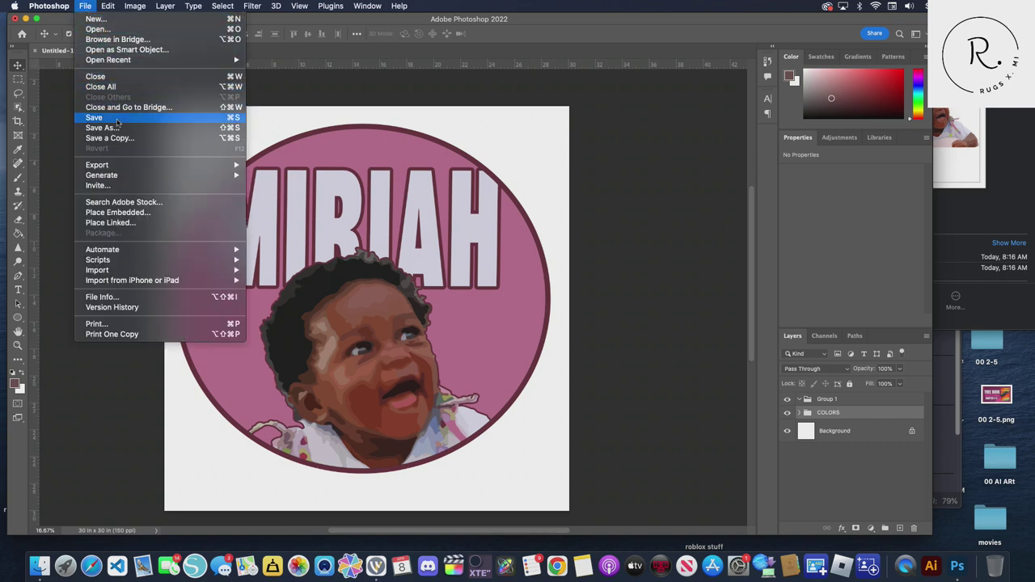
pyautogui.click(123, 115)
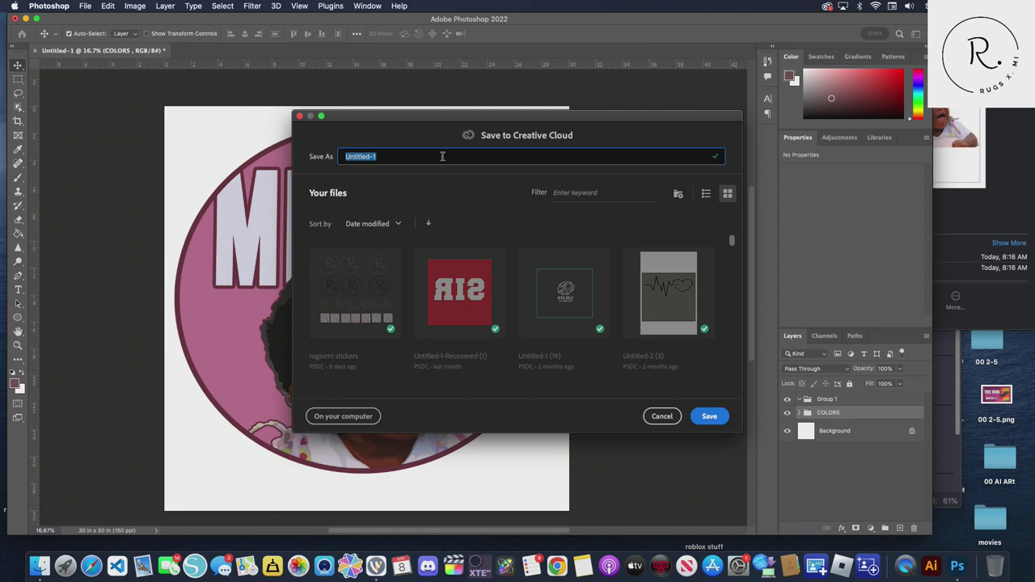
pyautogui.write('MIRIAH POR')
pyautogui.write('TRATE RUG')
pyautogui.press('Return')
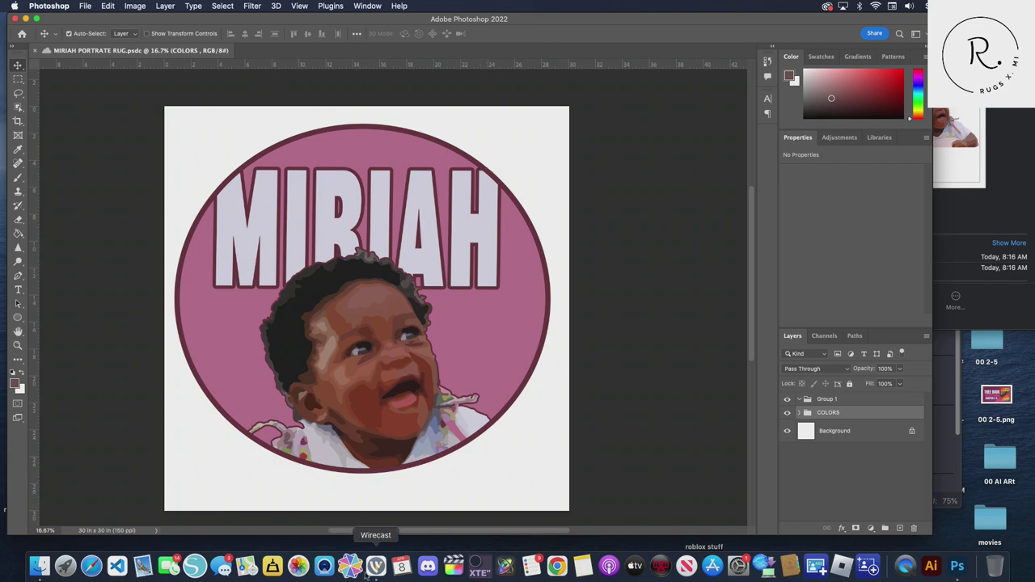
pyautogui.click(375, 566)
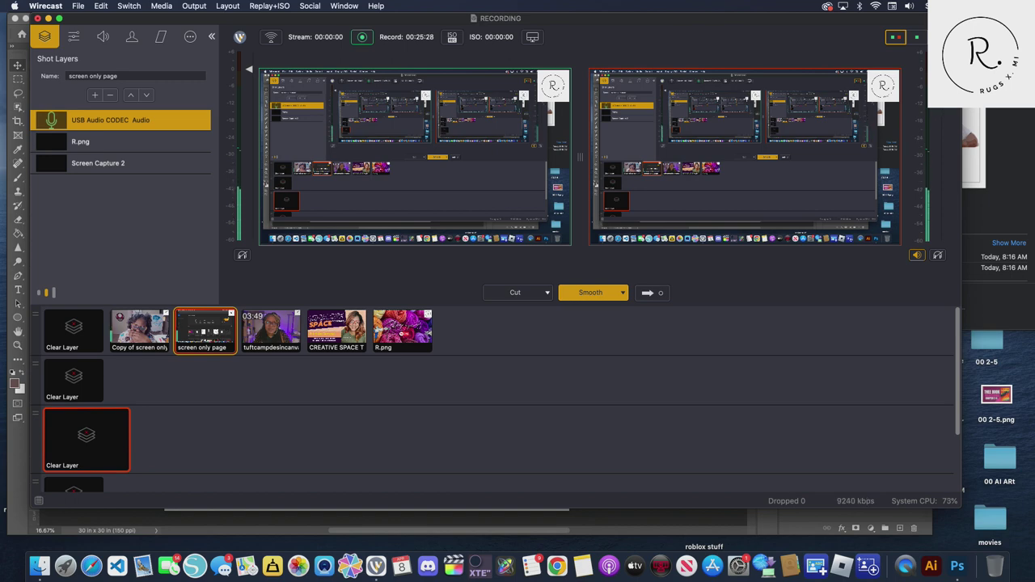
# Cycle through Finder and Wirecast, then bring Photoshop back to the front
pyautogui.press('super+Tab')
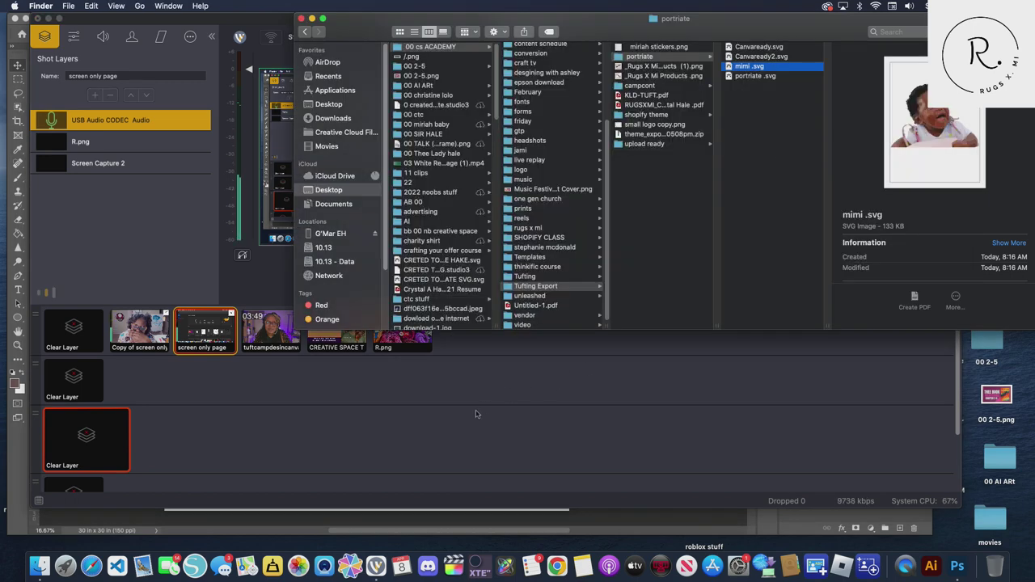
pyautogui.click(508, 395)
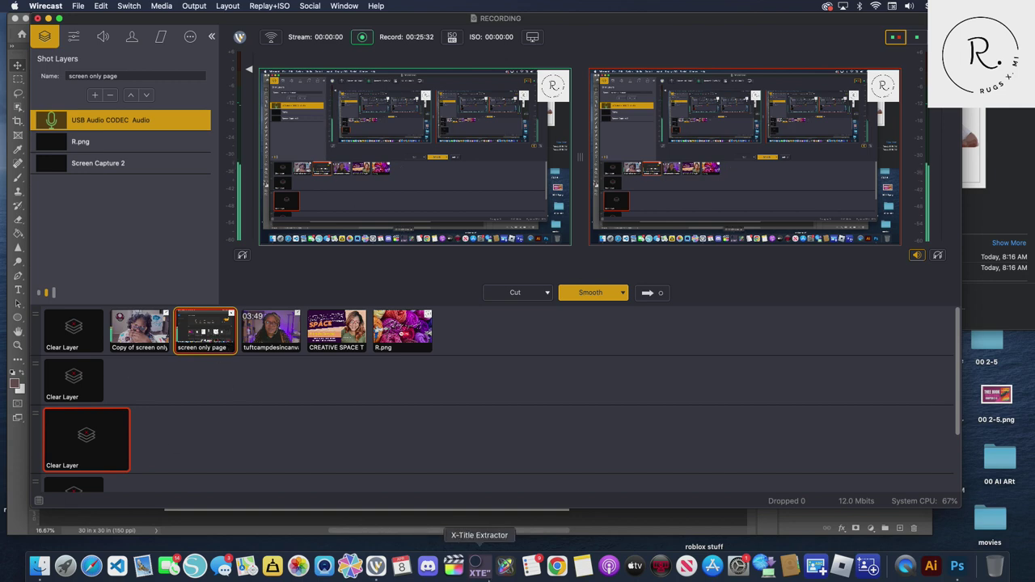
pyautogui.click(956, 569)
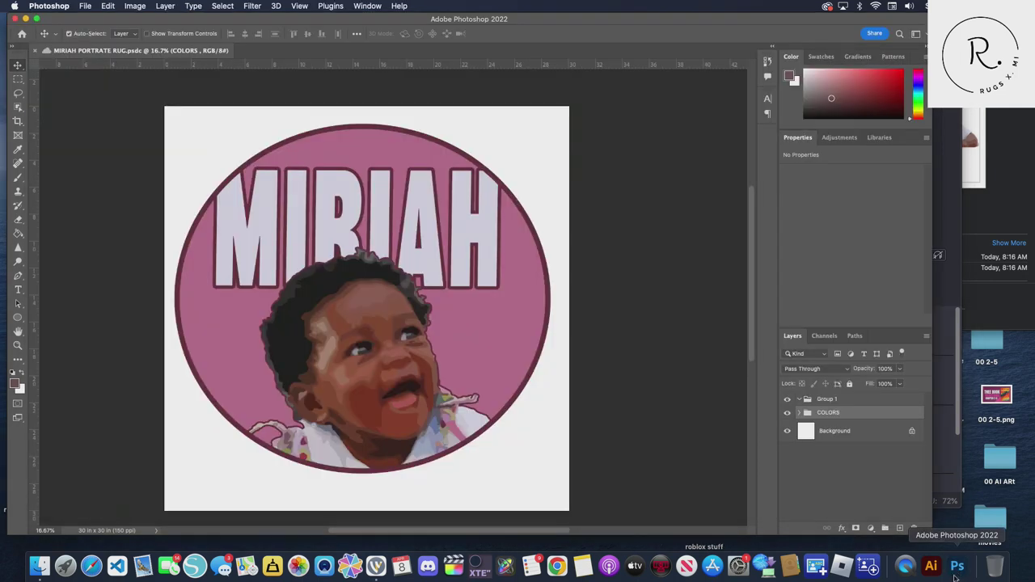
pyautogui.click(85, 6)
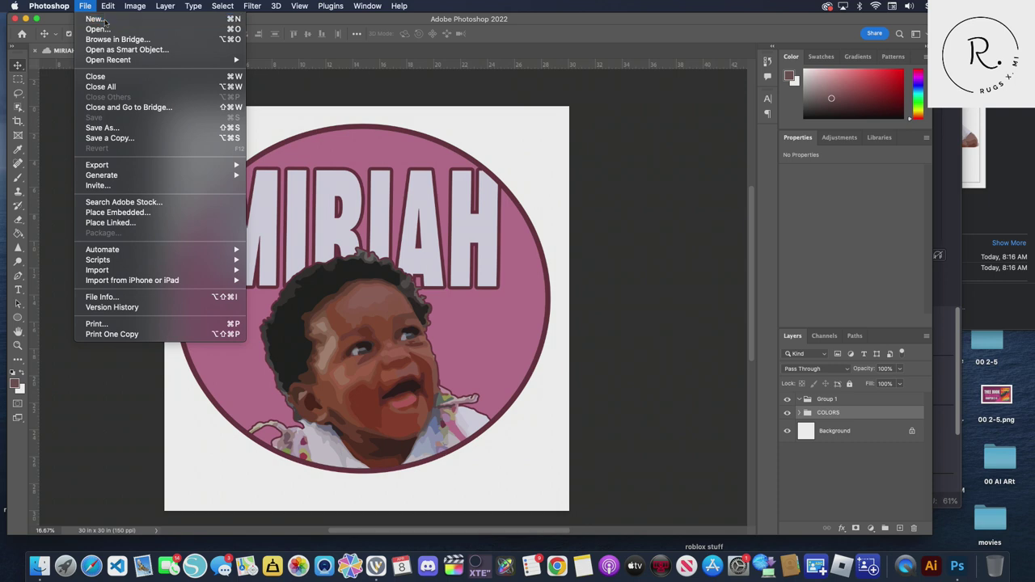
# Create a new 8.5 × 11 inch document at 150 ppi
pyautogui.click(105, 20)
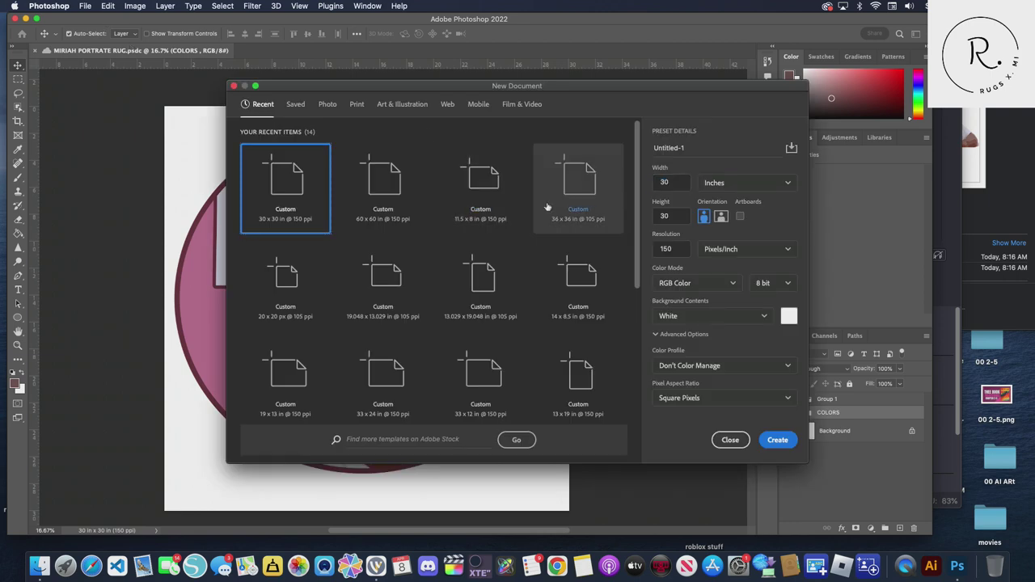
pyautogui.click(682, 182)
pyautogui.write('8.5')
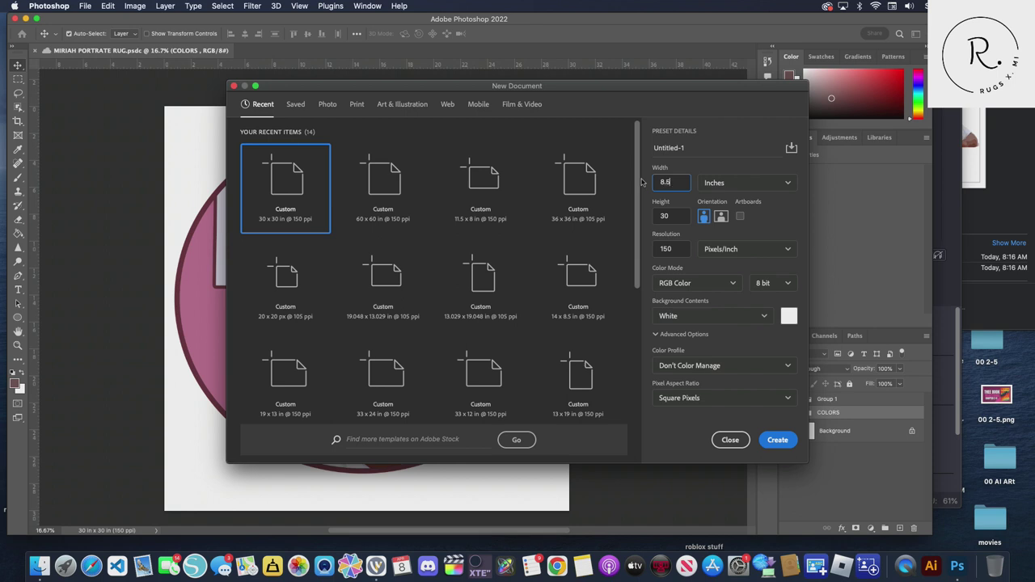
pyautogui.doubleClick(659, 216)
pyautogui.write('11')
pyautogui.click(779, 440)
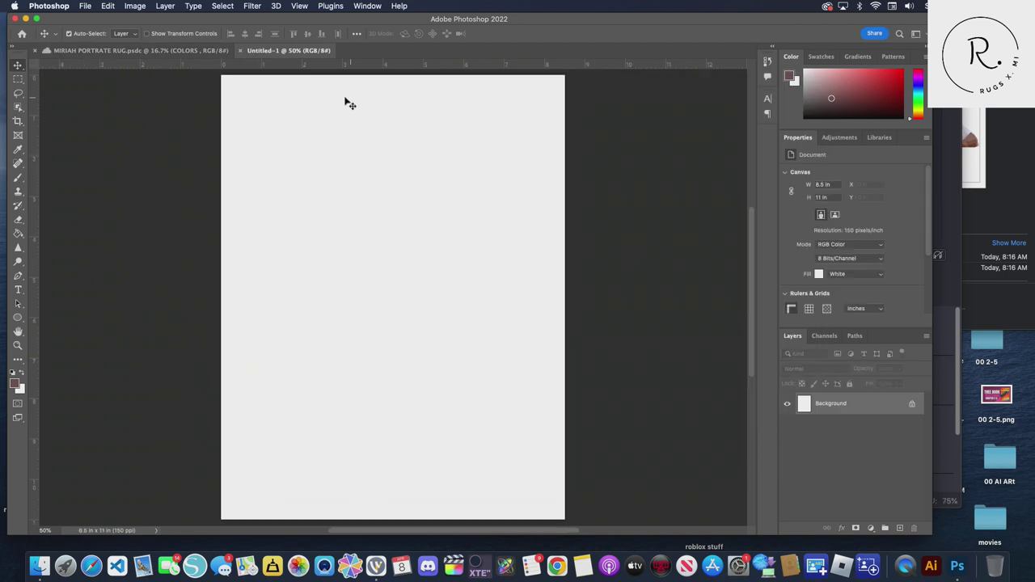
# Draw one square rectangle swatch near the top-left of the blank sheet
pyautogui.click(156, 52)
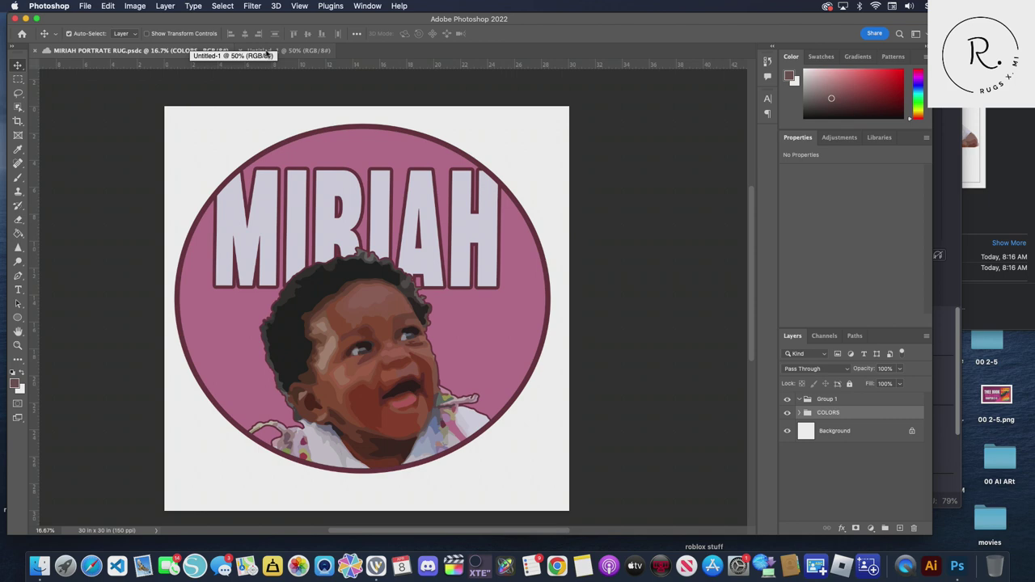
pyautogui.click(263, 51)
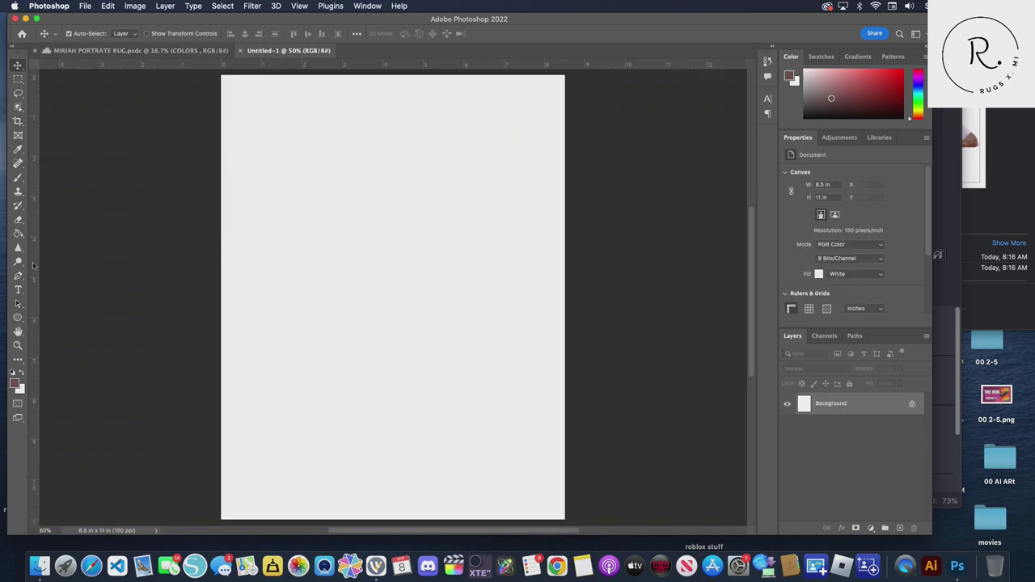
pyautogui.click(27, 322)
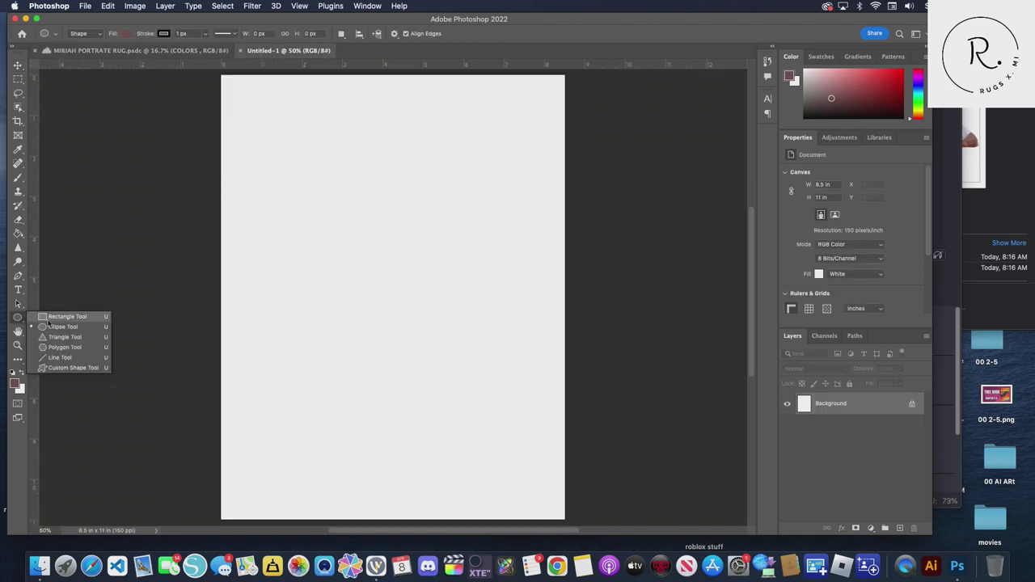
pyautogui.click(66, 316)
pyautogui.moveTo(249, 103); pyautogui.dragTo(283, 135)
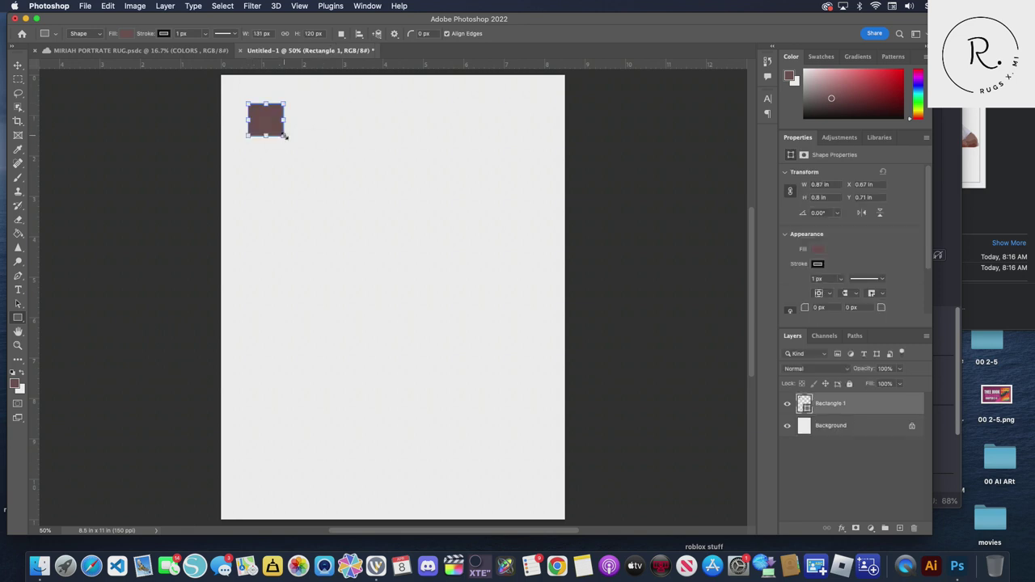
pyautogui.moveTo(297, 106); pyautogui.dragTo(328, 140)
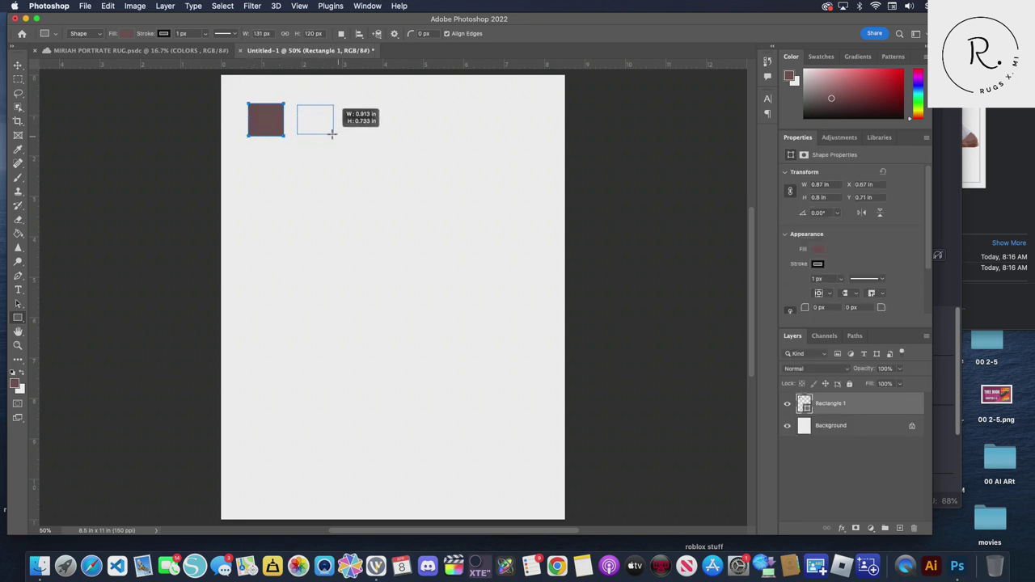
pyautogui.moveTo(328, 140); pyautogui.dragTo(330, 138)
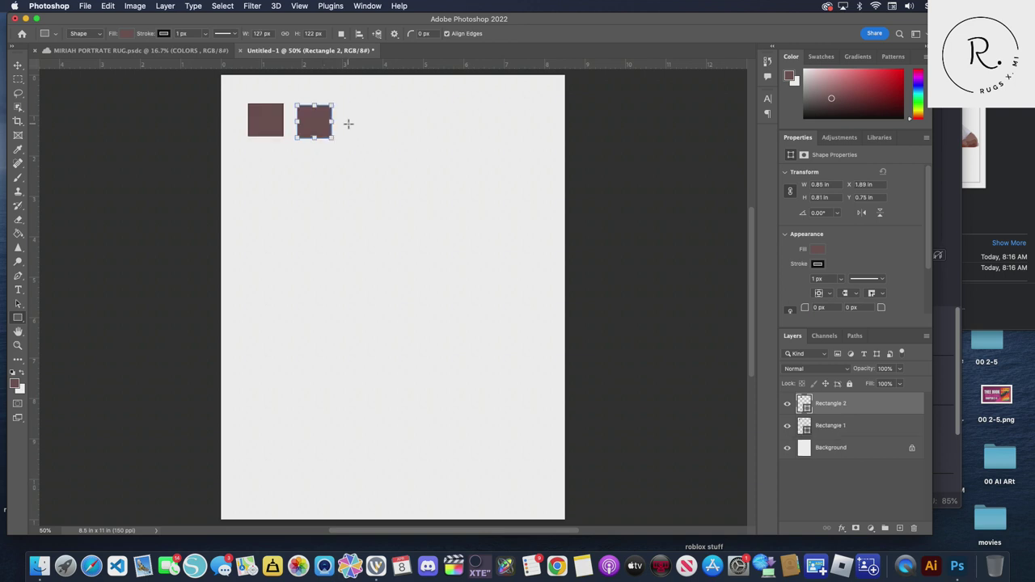
pyautogui.hotkey('ctrl', 'z')
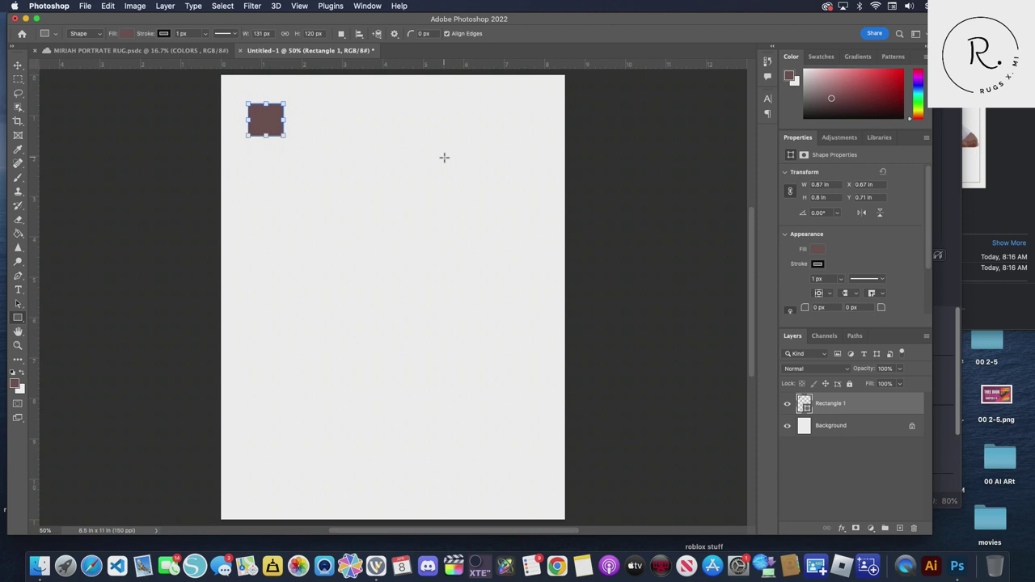
# Duplicate the square and drag the copies right into an evenly spaced row of five
pyautogui.hotkey('ctrl', 'j')
pyautogui.hotkey('ctrl', 'j')
pyautogui.hotkey('ctrl', 'j')
pyautogui.hotkey('ctrl', 'j')
pyautogui.click(18, 65)
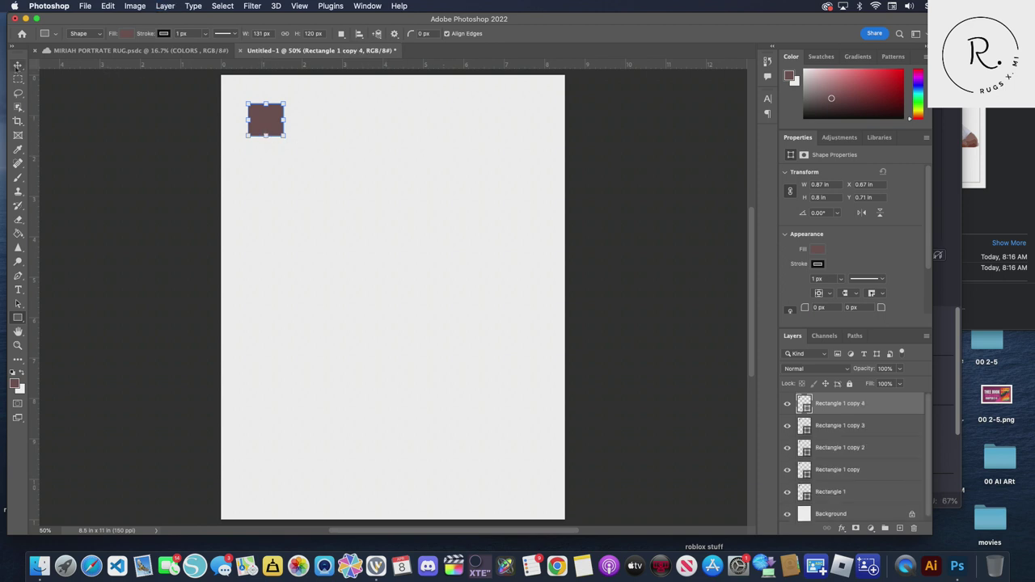
pyautogui.moveTo(264, 114)
pyautogui.mouseDown()
pyautogui.moveTo(364, 119)
pyautogui.moveTo(305, 118)
pyautogui.mouseUp()
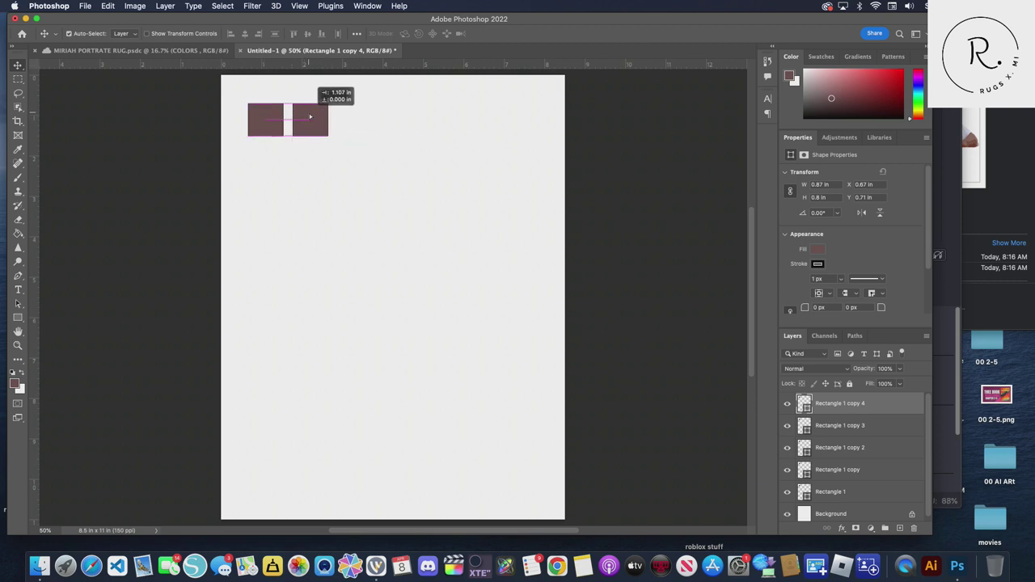
pyautogui.moveTo(271, 116); pyautogui.dragTo(349, 120)
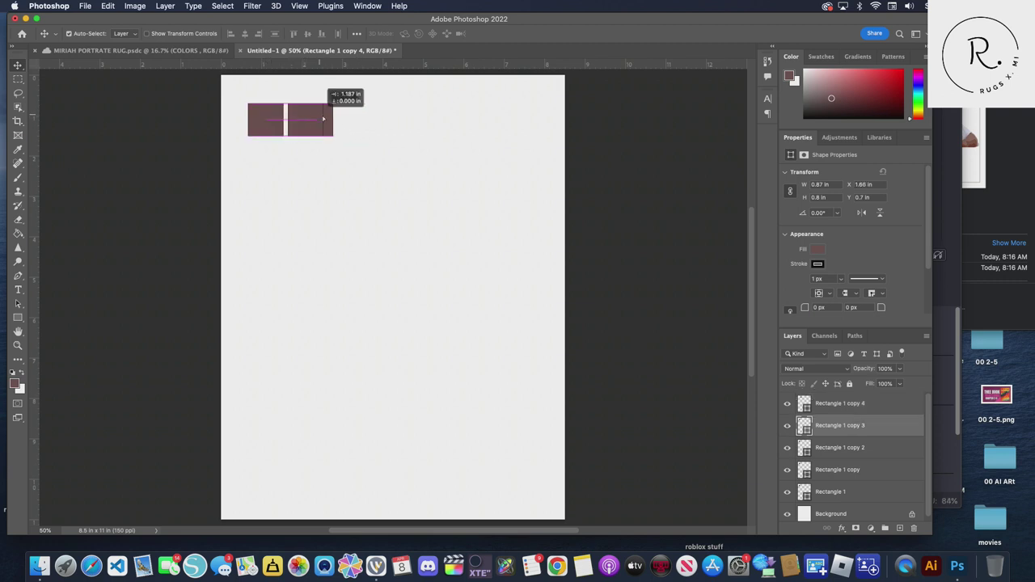
pyautogui.moveTo(273, 116); pyautogui.dragTo(385, 122)
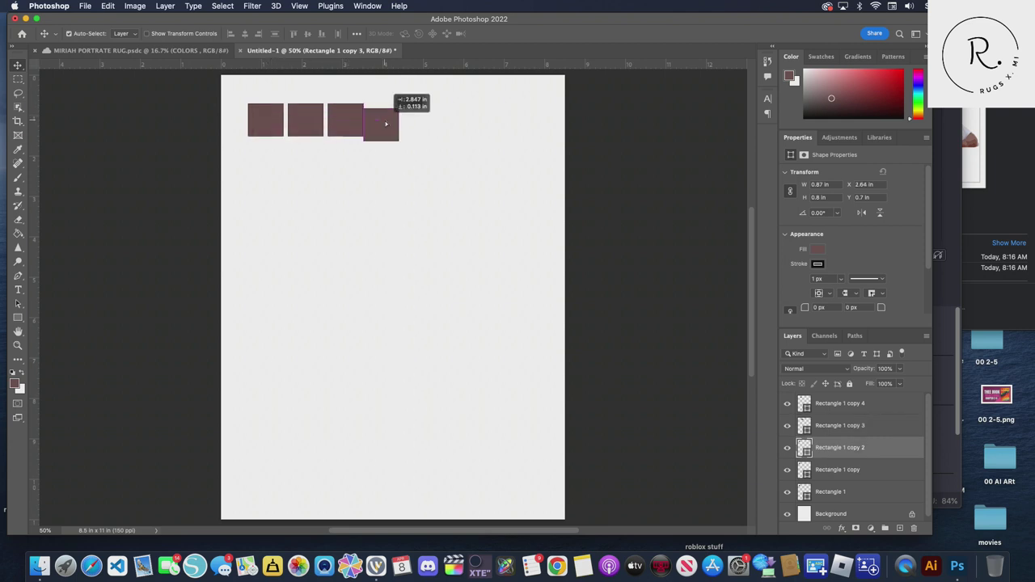
pyautogui.moveTo(269, 122); pyautogui.dragTo(427, 123)
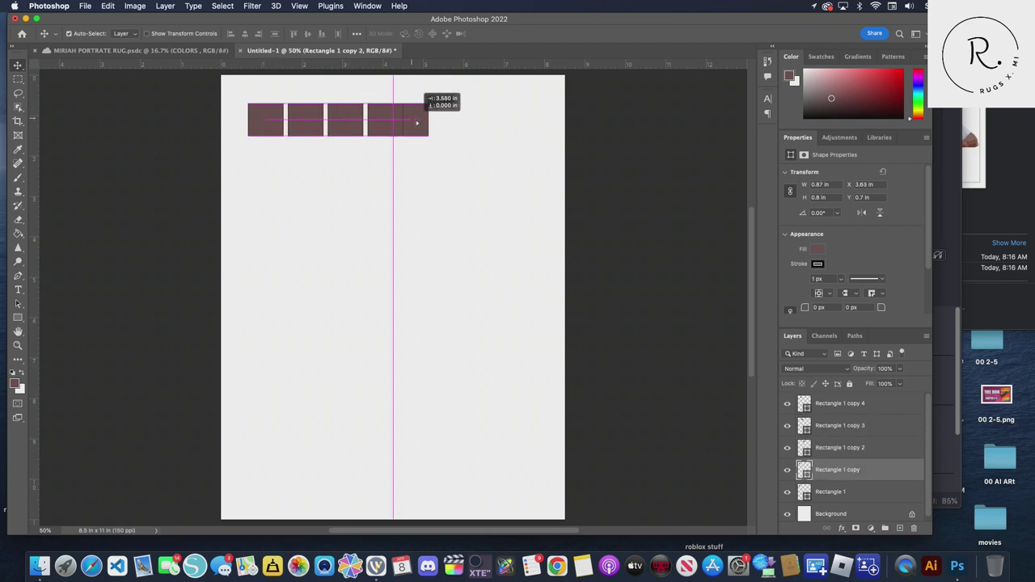
pyautogui.moveTo(271, 115); pyautogui.dragTo(266, 117)
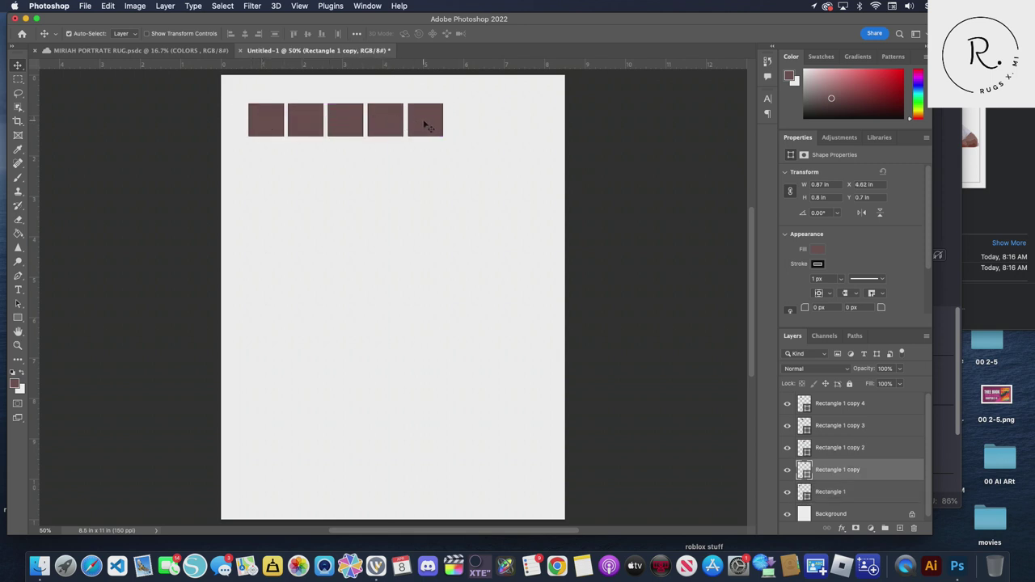
# Add sixth and seventh square copies at the end of the row
pyautogui.hotkey('ctrl', 'j')
pyautogui.moveTo(415, 125); pyautogui.dragTo(464, 124)
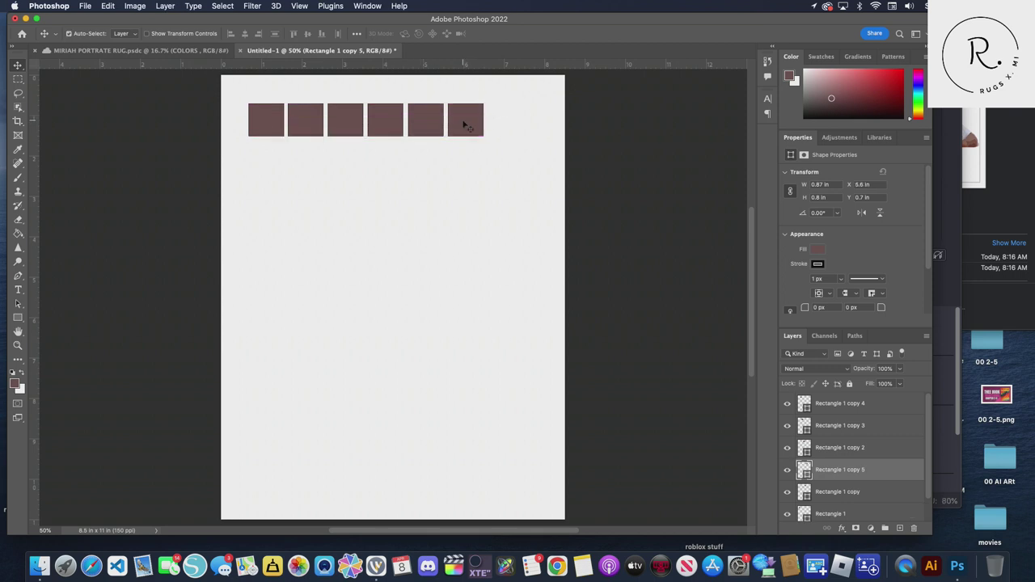
pyautogui.hotkey('ctrl', 'j')
pyautogui.moveTo(453, 116)
pyautogui.mouseDown()
pyautogui.moveTo(508, 123)
pyautogui.moveTo(499, 127)
pyautogui.mouseUp()
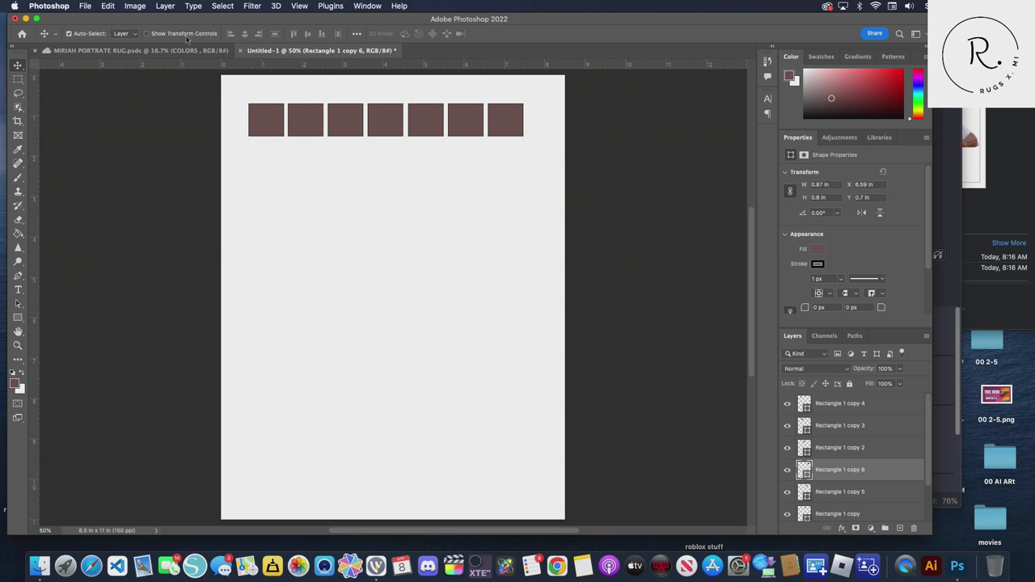
pyautogui.click(272, 123)
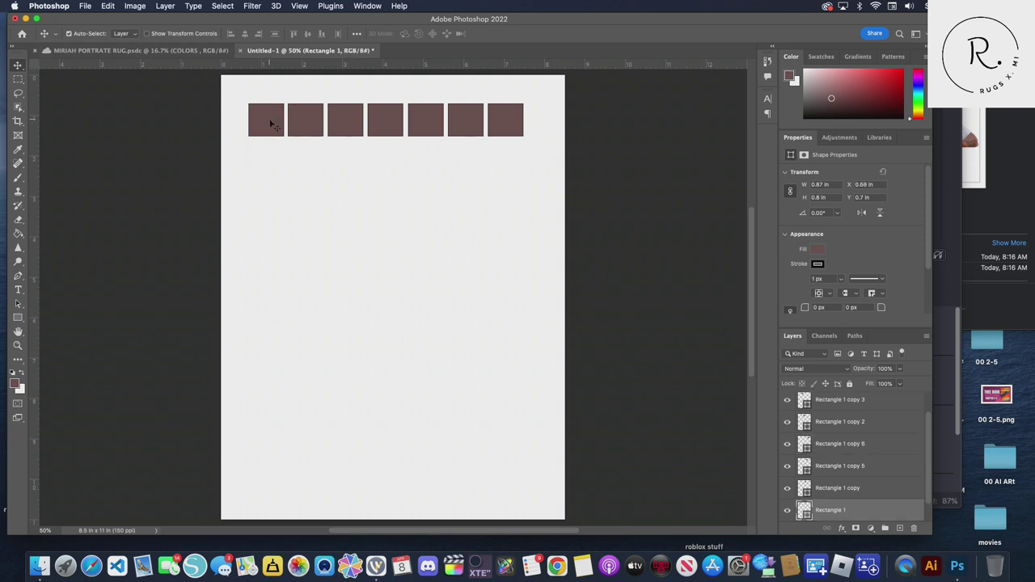
pyautogui.click(97, 50)
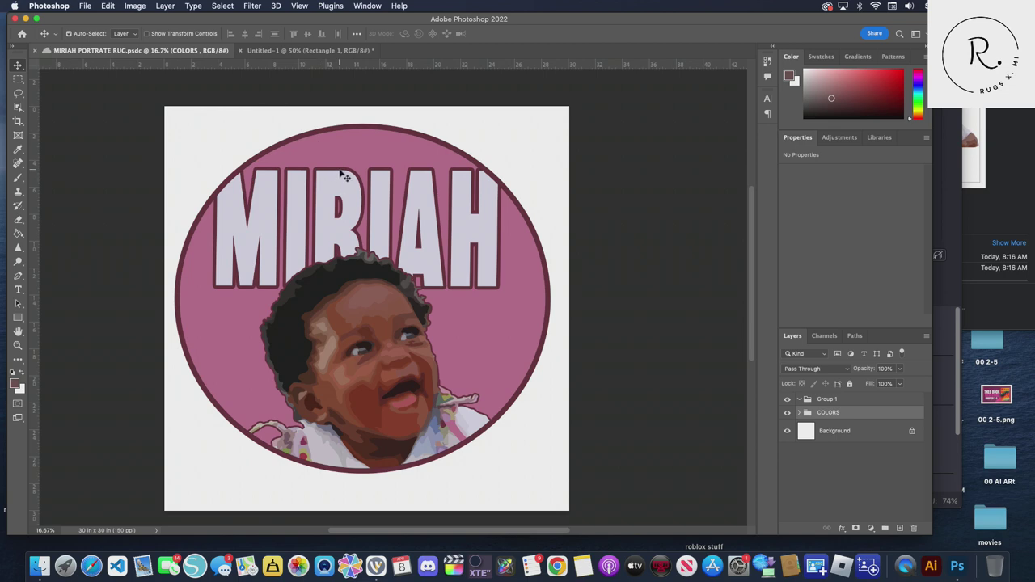
# Eyedrop the baby's dark hair as foreground colour 131313 and copy its hex code
pyautogui.moveTo(346, 176); pyautogui.dragTo(351, 176)
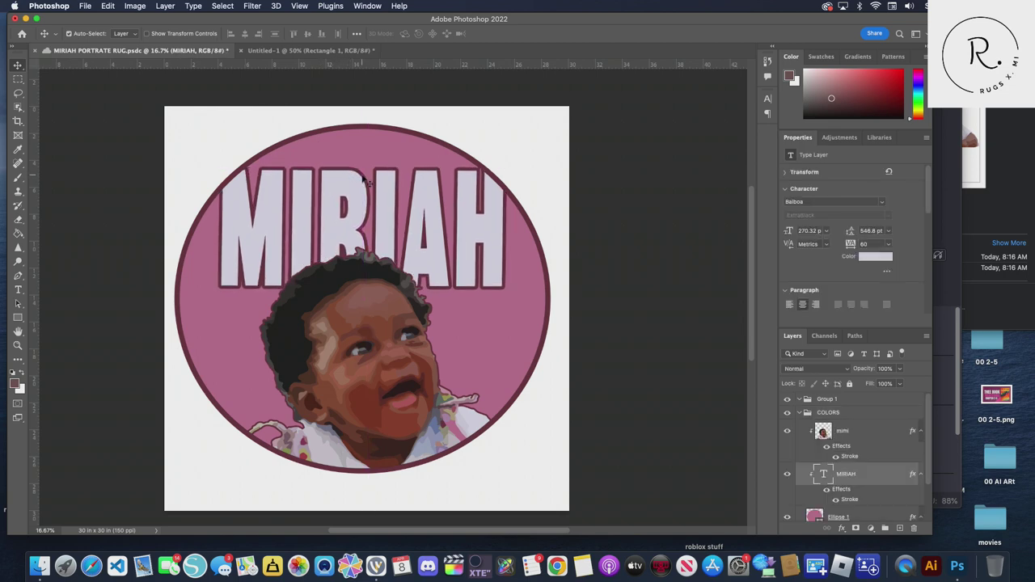
pyautogui.press('super+equal')
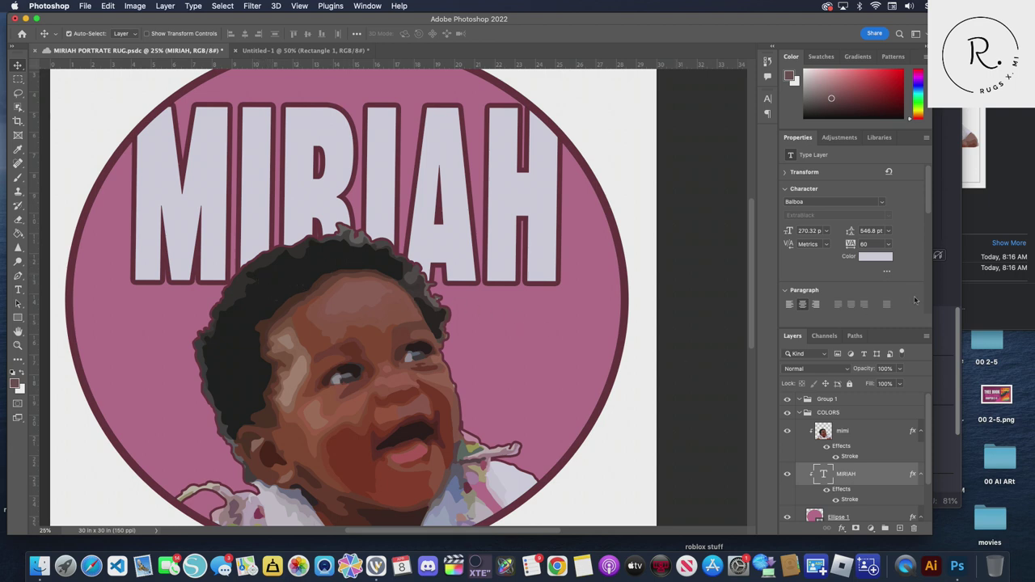
pyautogui.click(15, 384)
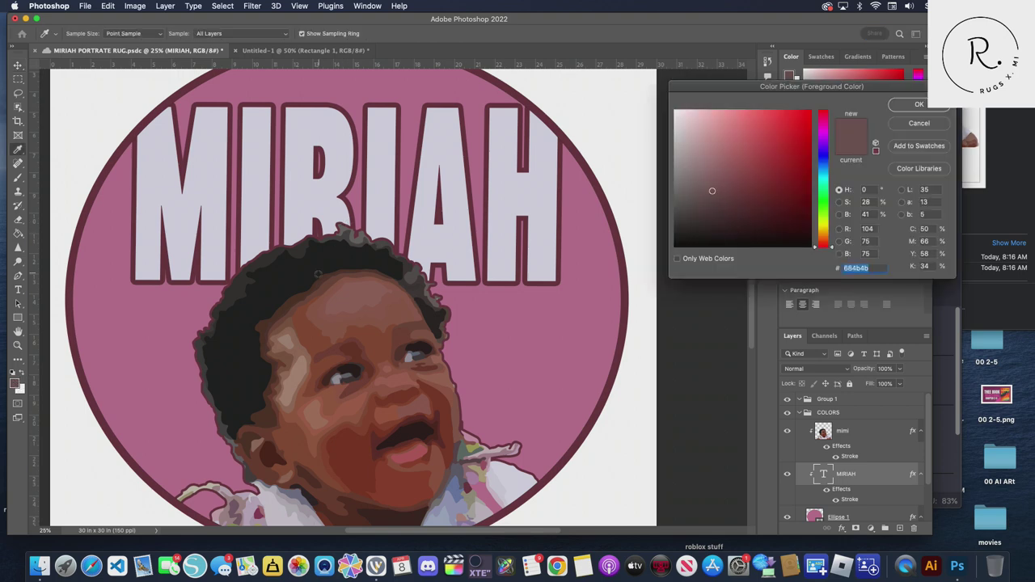
pyautogui.click(286, 283)
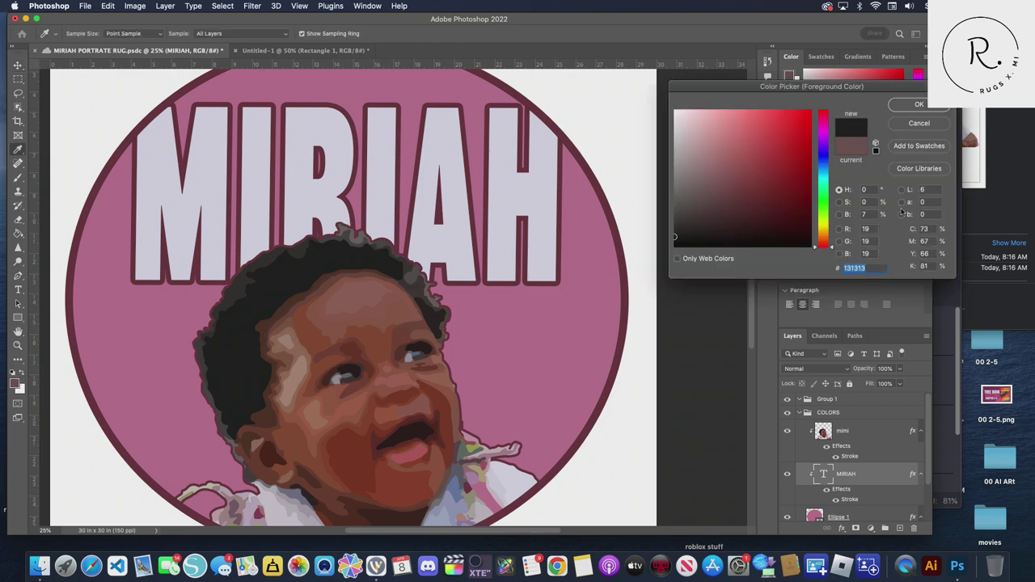
pyautogui.rightClick(867, 272)
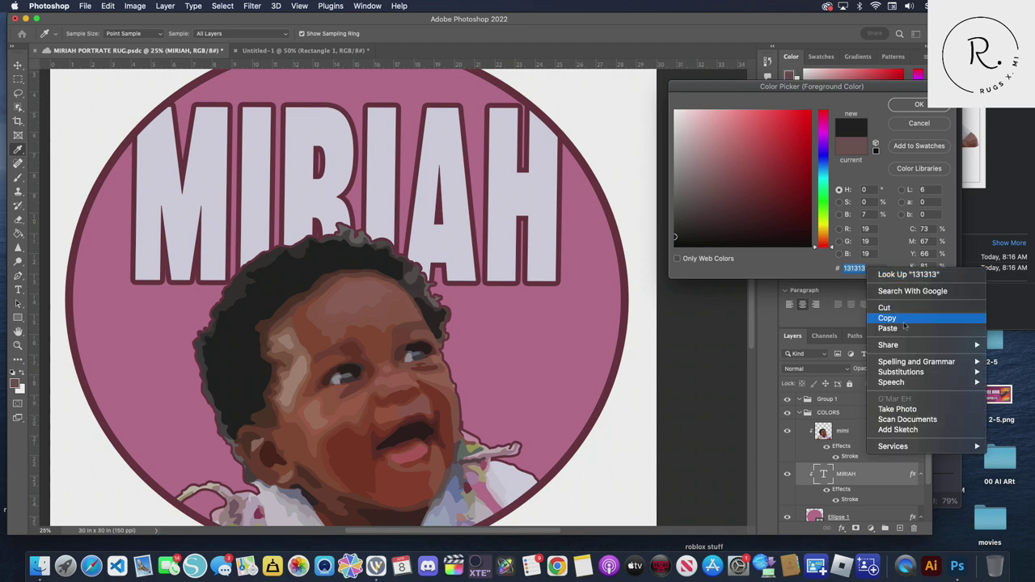
pyautogui.click(904, 317)
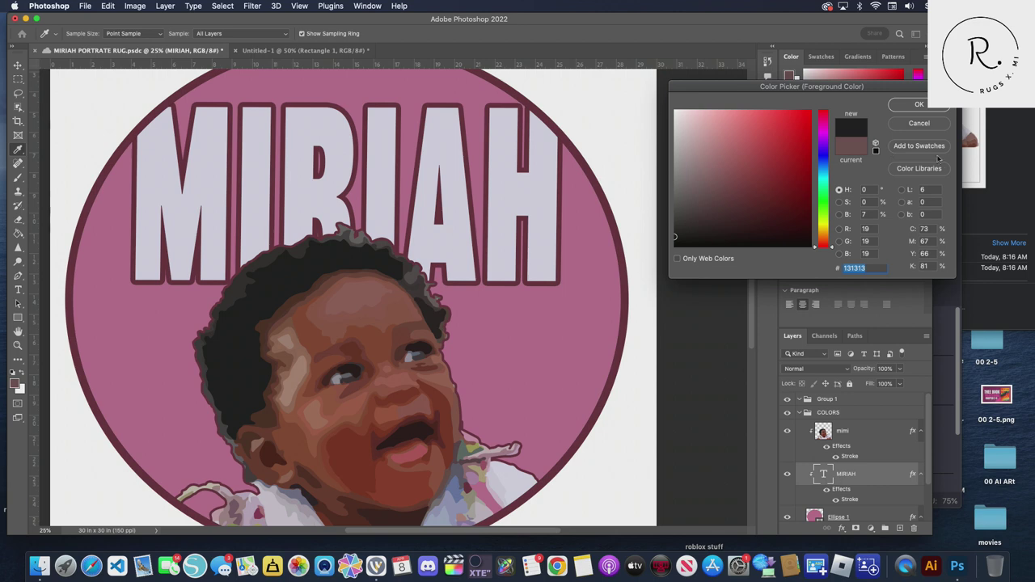
pyautogui.click(919, 104)
# Fill the first swatch square with the pasted near-black 131313
pyautogui.press('v')
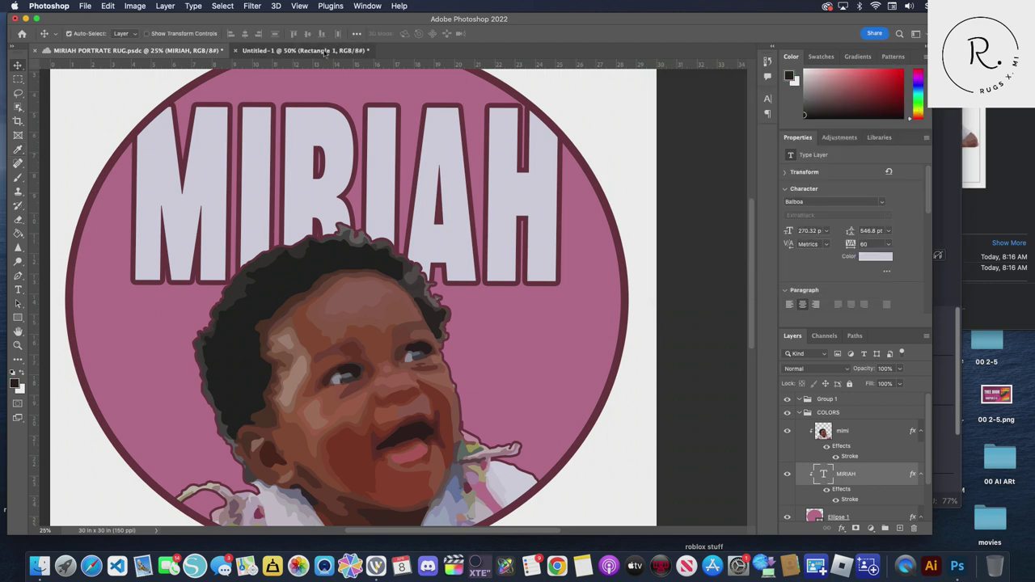
pyautogui.click(306, 51)
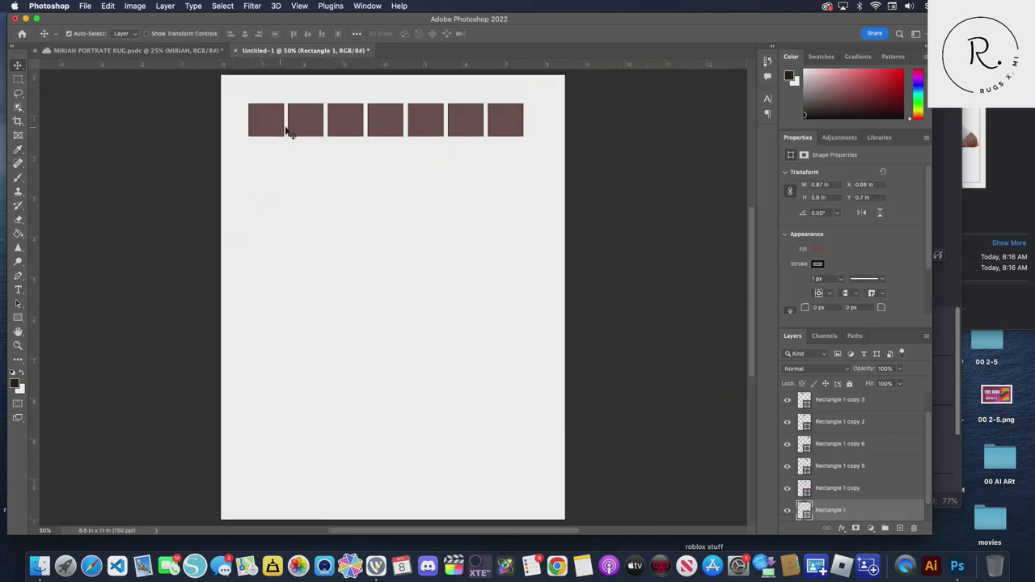
pyautogui.click(820, 250)
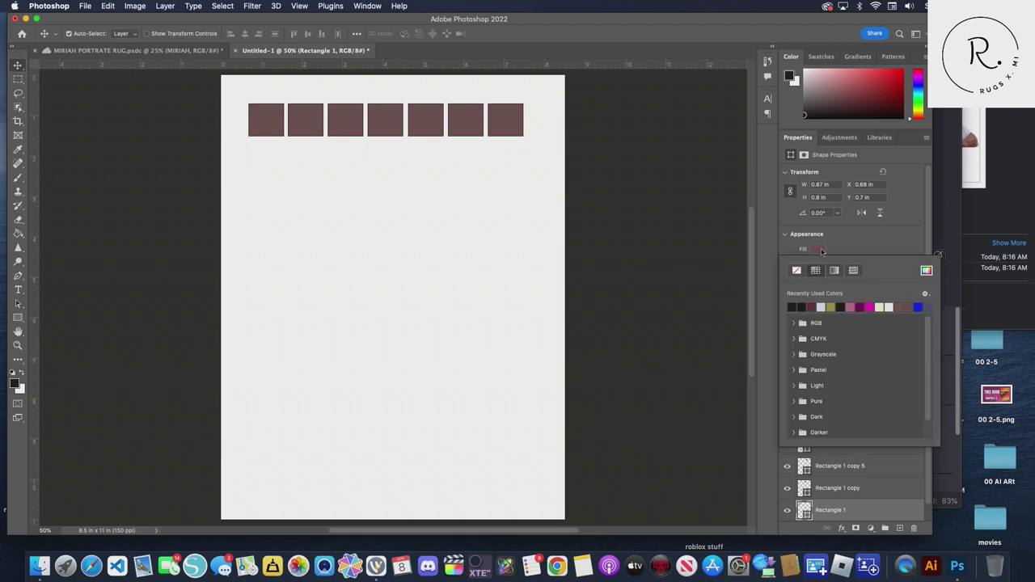
pyautogui.click(926, 270)
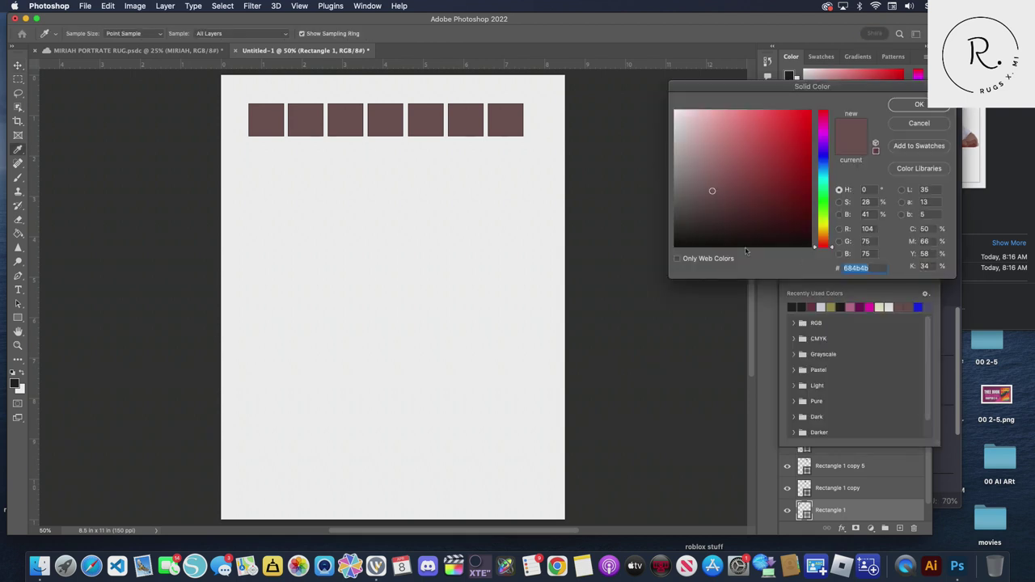
pyautogui.rightClick(874, 268)
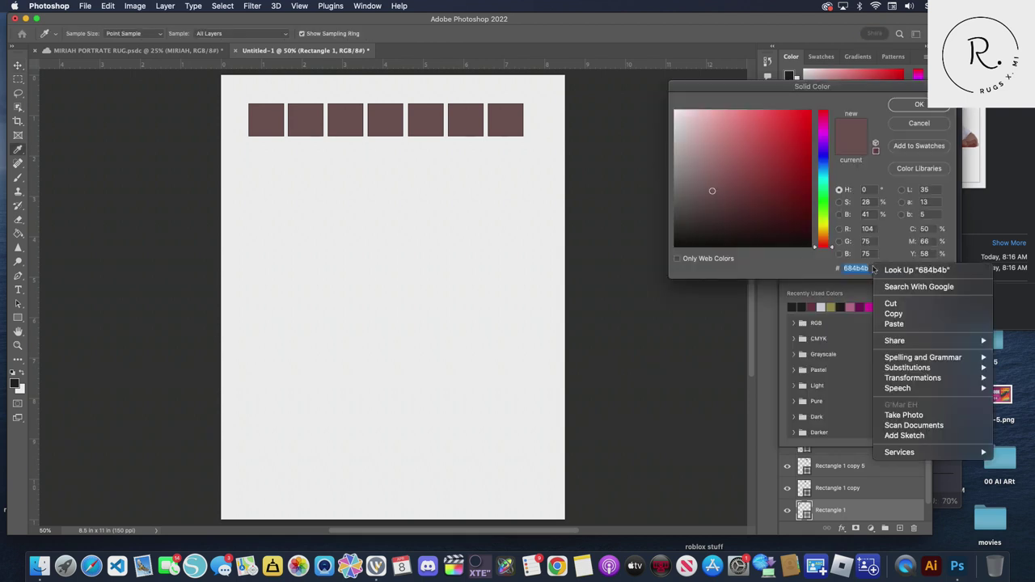
pyautogui.click(898, 323)
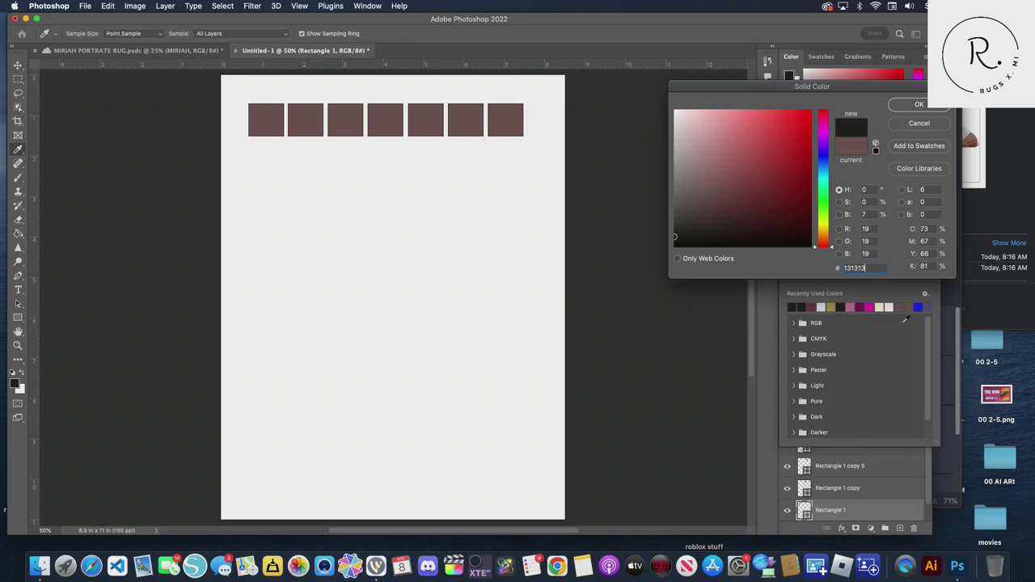
pyautogui.click(919, 105)
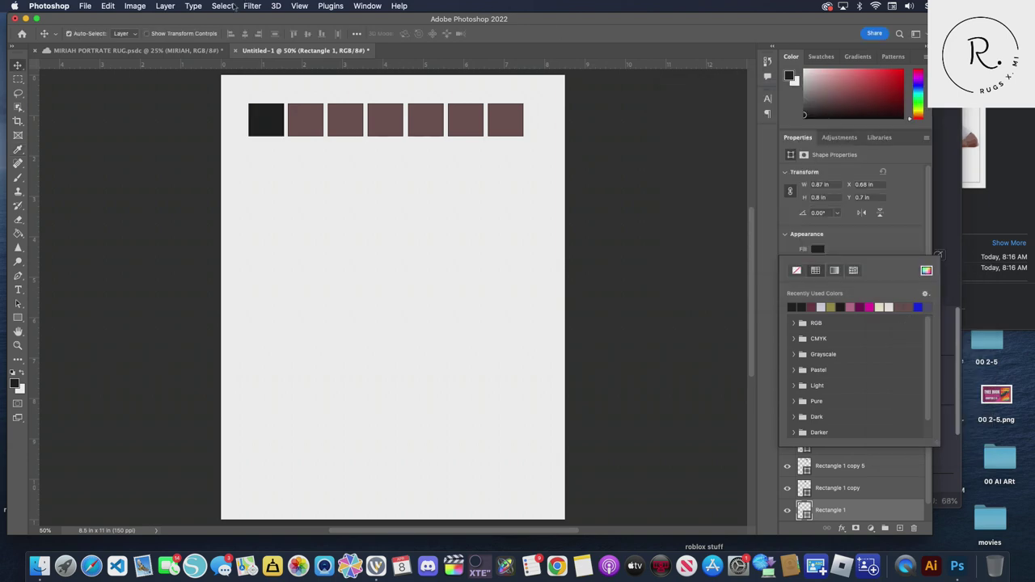
# Sample the grey hair tone 3c393a from the portrait and copy its hex code
pyautogui.click(170, 53)
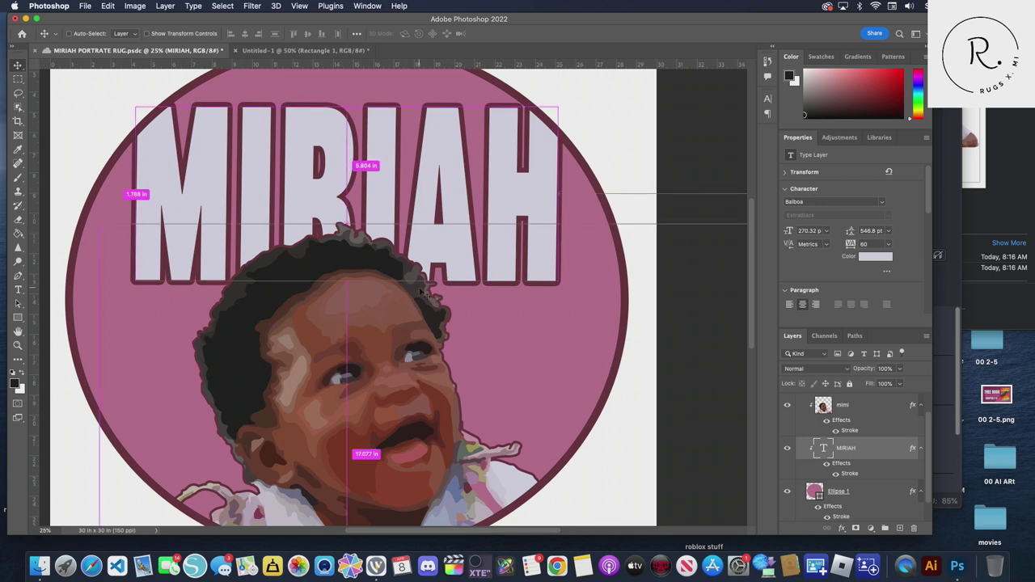
pyautogui.scroll(5, 422, 290)
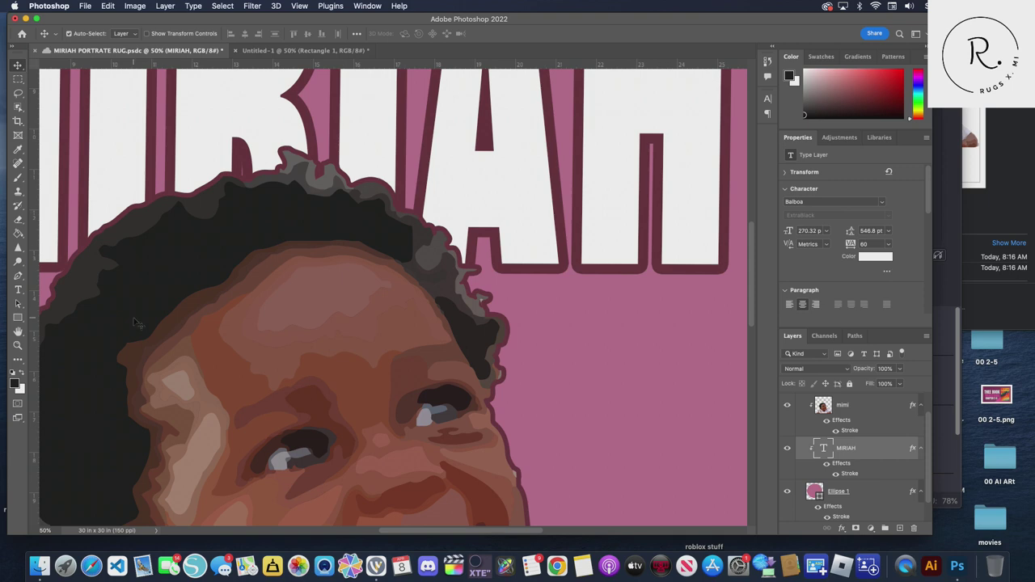
pyautogui.click(14, 383)
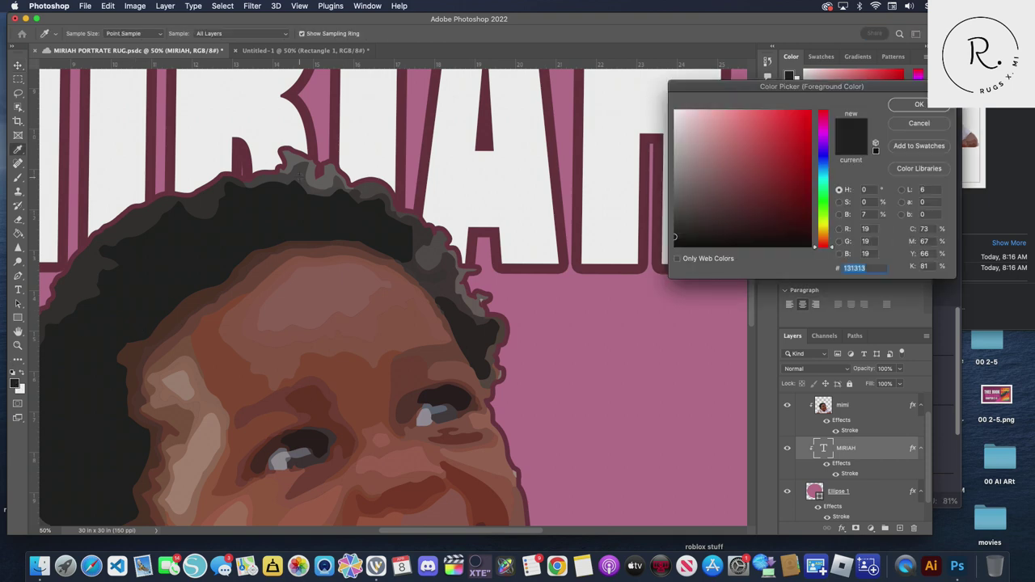
pyautogui.click(302, 179)
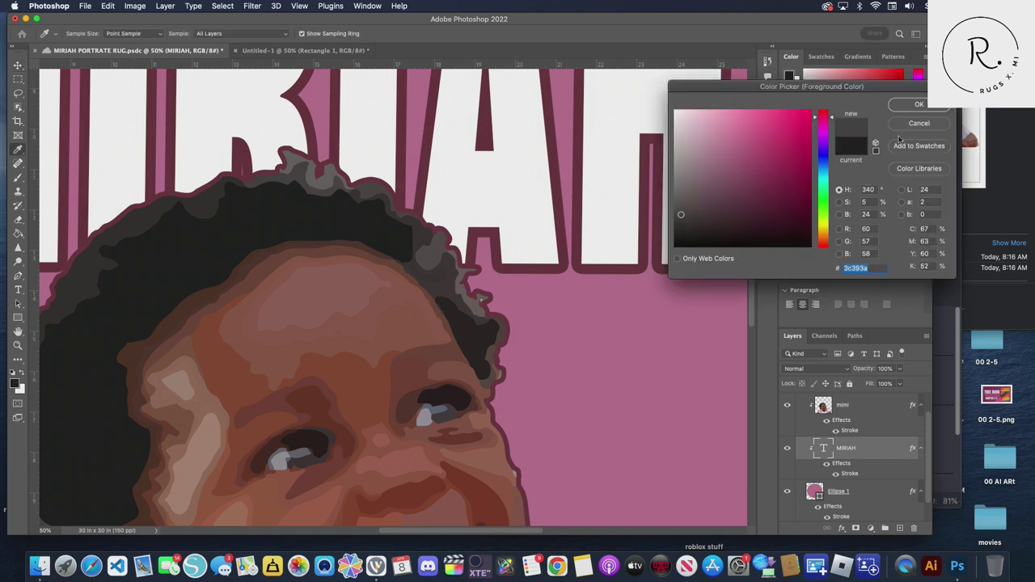
pyautogui.rightClick(864, 267)
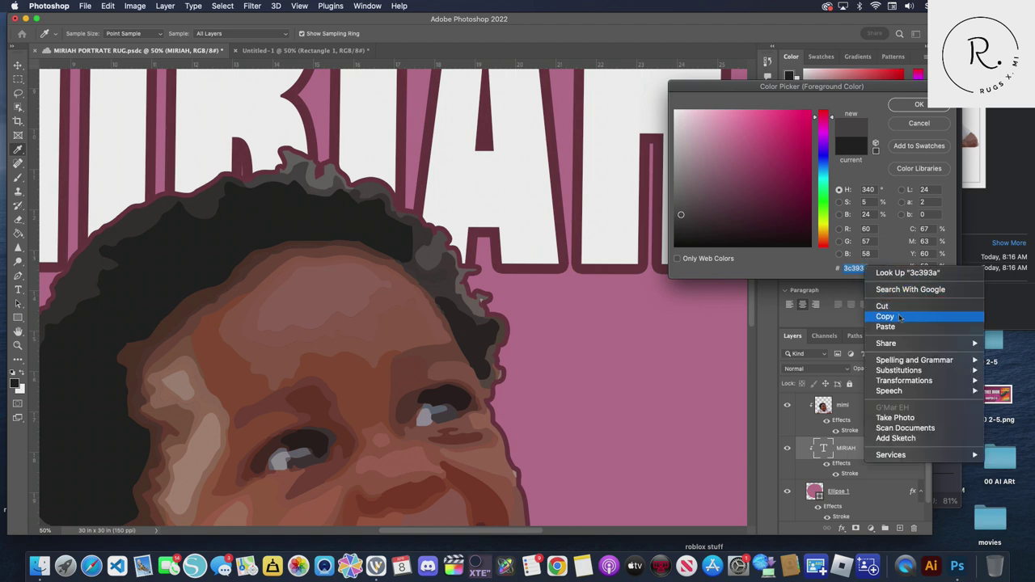
pyautogui.click(902, 315)
pyautogui.click(920, 104)
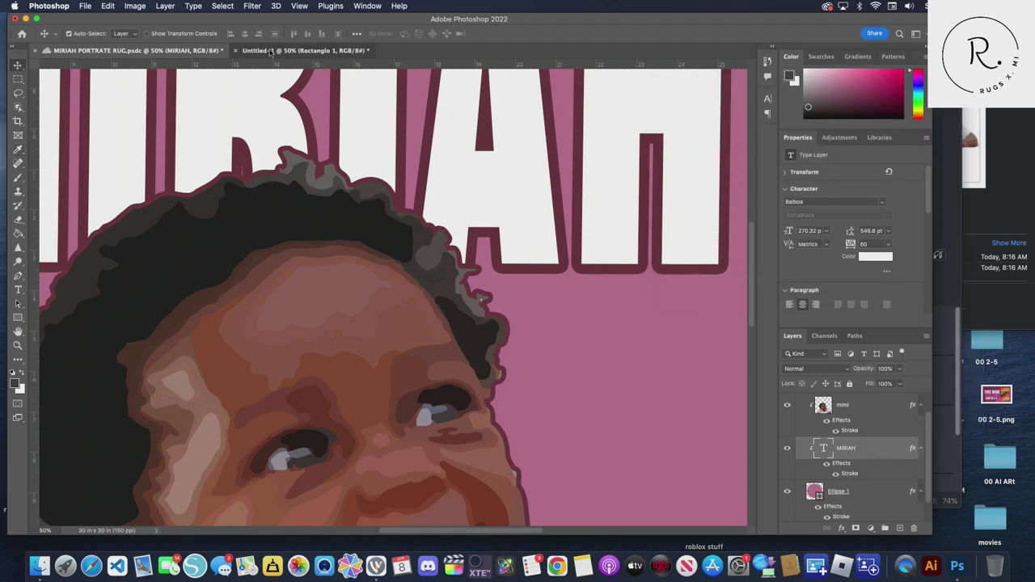
# Fill the second swatch square with the pasted dark grey 3c393a
pyautogui.click(272, 51)
pyautogui.keyDown('alt'); pyautogui.click(312, 123); pyautogui.keyUp('alt')
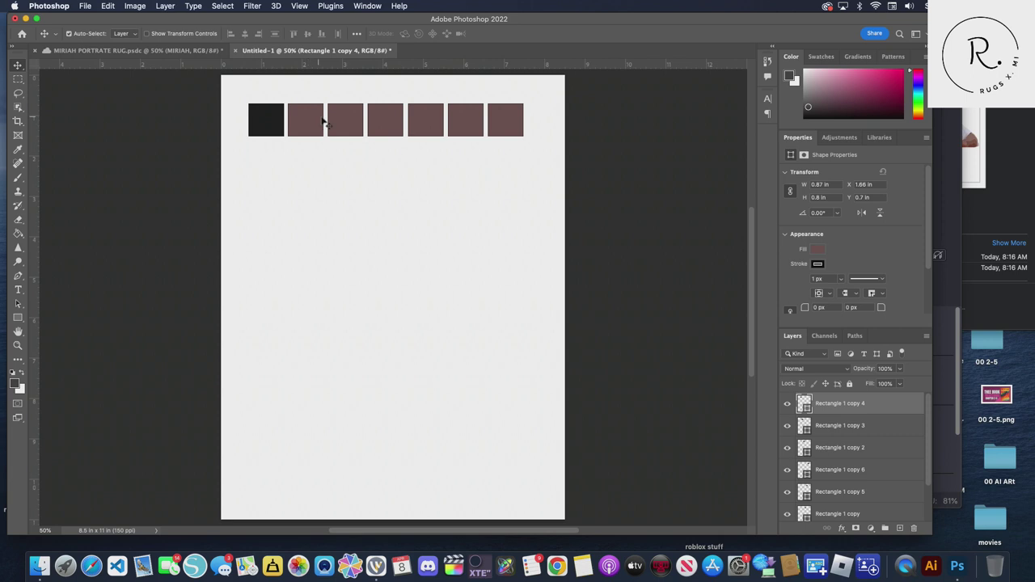
pyautogui.click(819, 250)
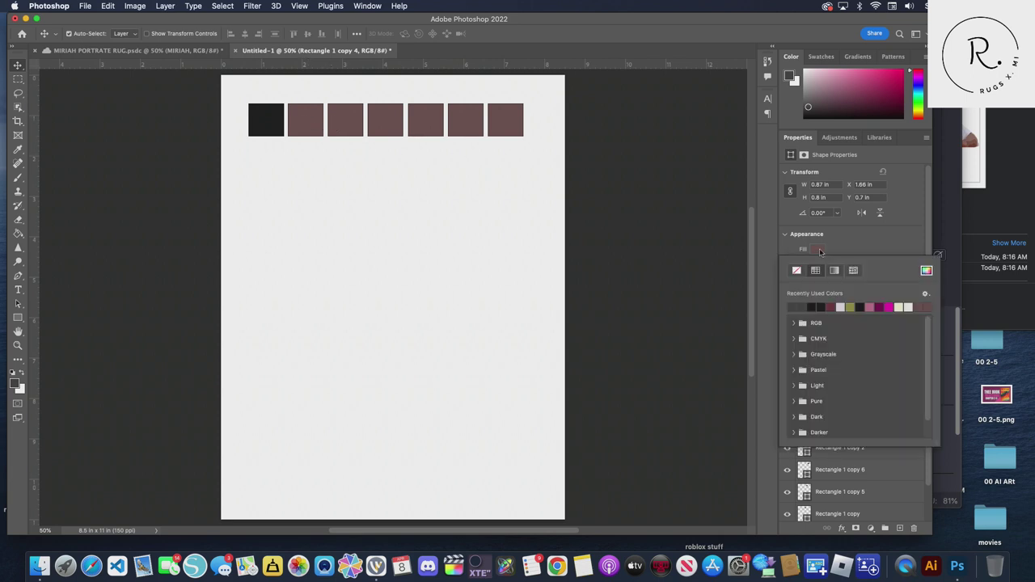
pyautogui.click(926, 271)
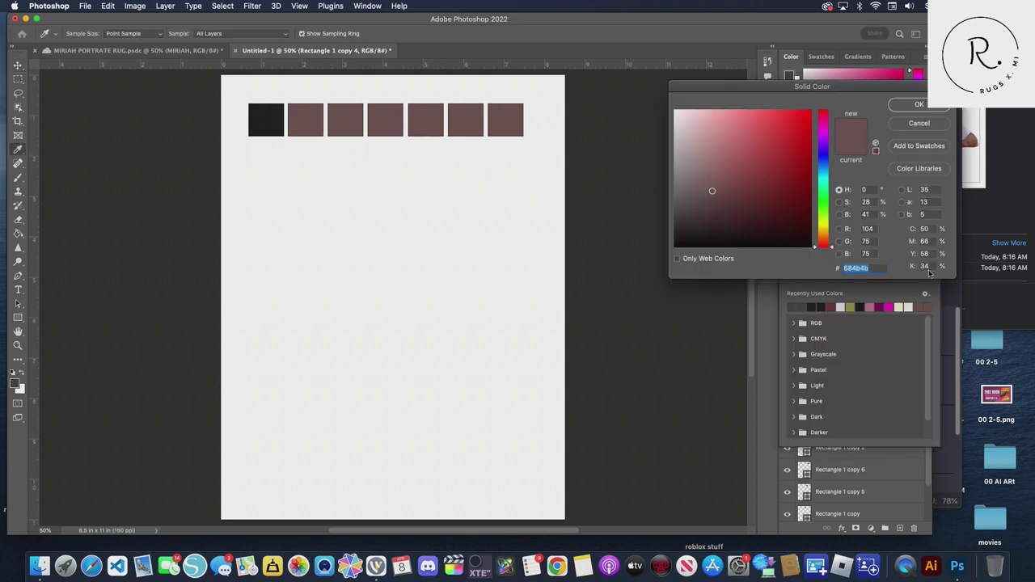
pyautogui.rightClick(872, 267)
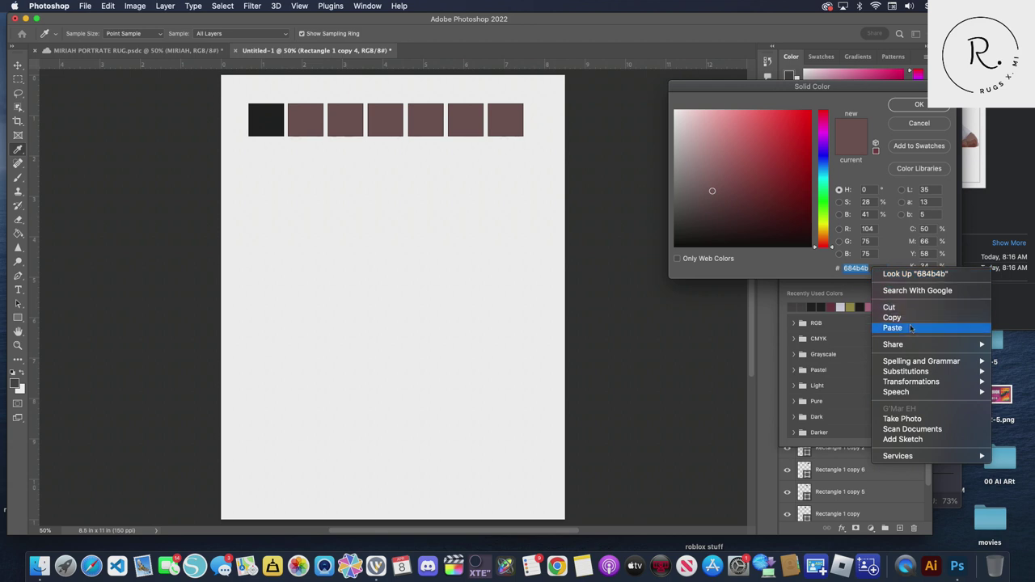
pyautogui.click(893, 327)
pyautogui.click(917, 105)
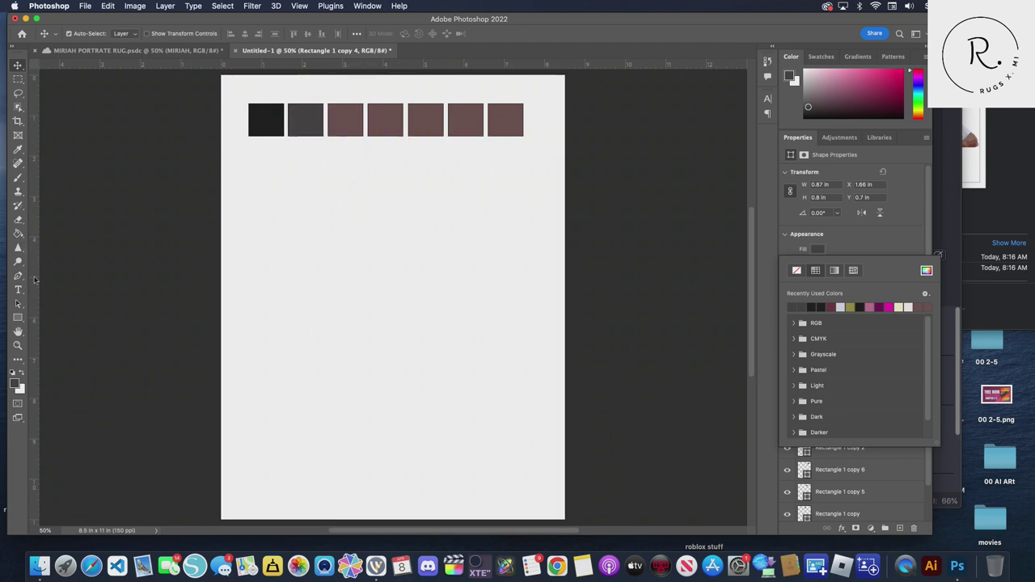
pyautogui.click(18, 290)
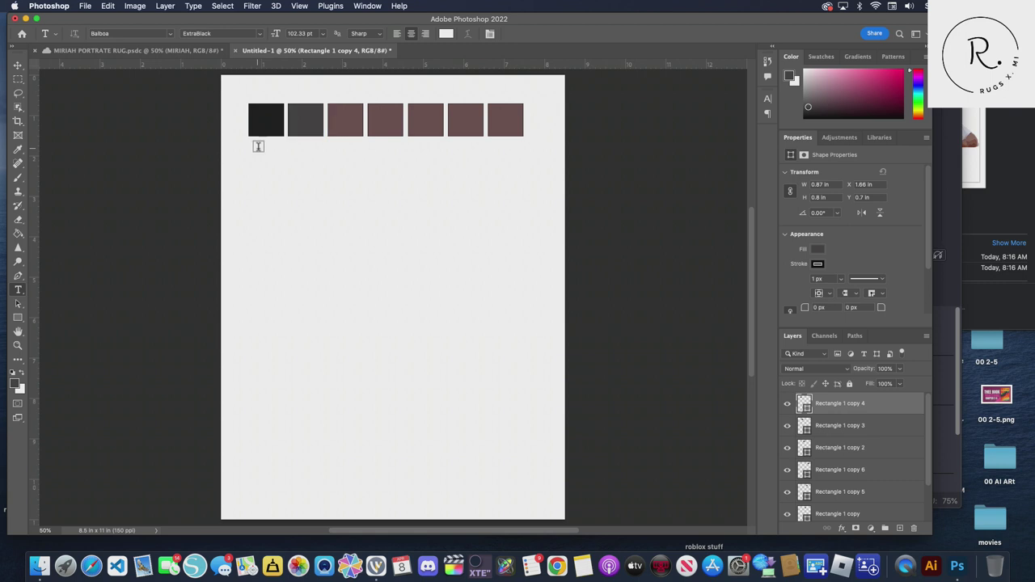
# Place a 7 pt placeholder text label below the first swatch and commit it
pyautogui.click(256, 145)
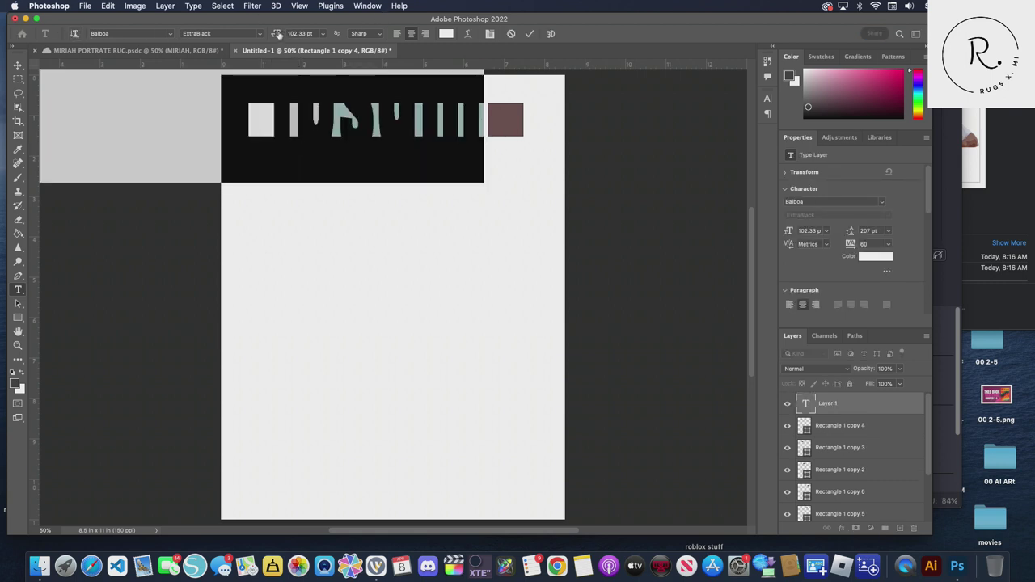
pyautogui.moveTo(276, 37); pyautogui.dragTo(226, 39)
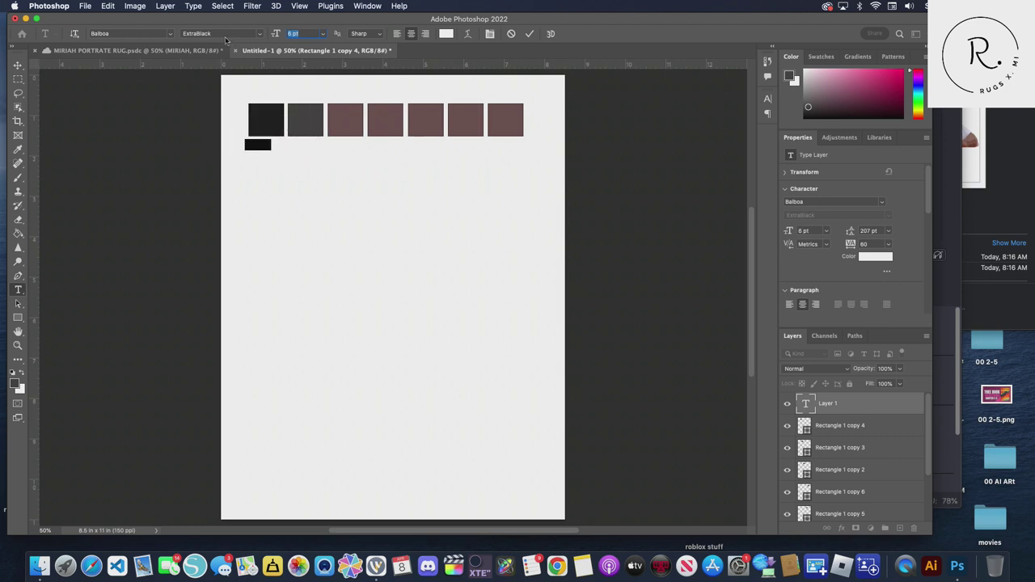
pyautogui.moveTo(225, 40); pyautogui.dragTo(235, 36)
pyautogui.click(529, 33)
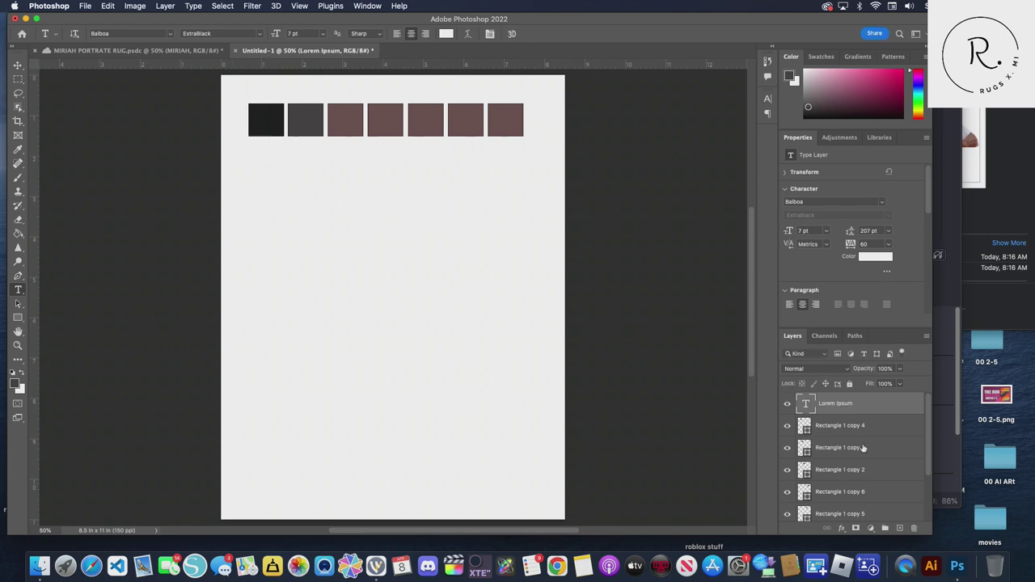
# Add a dark red Anton label reading BLACK under the first swatch
pyautogui.click(271, 154)
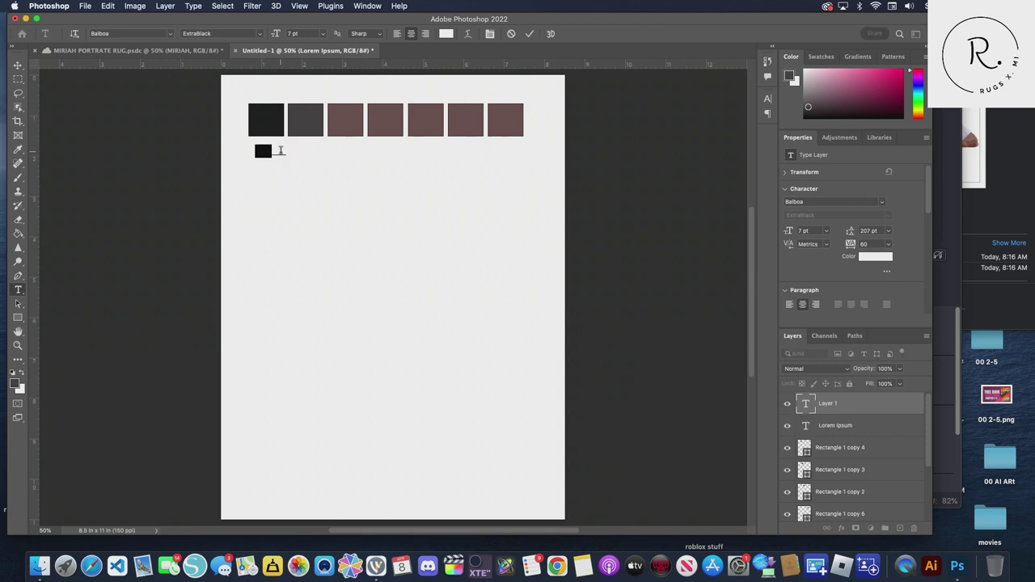
pyautogui.click(447, 35)
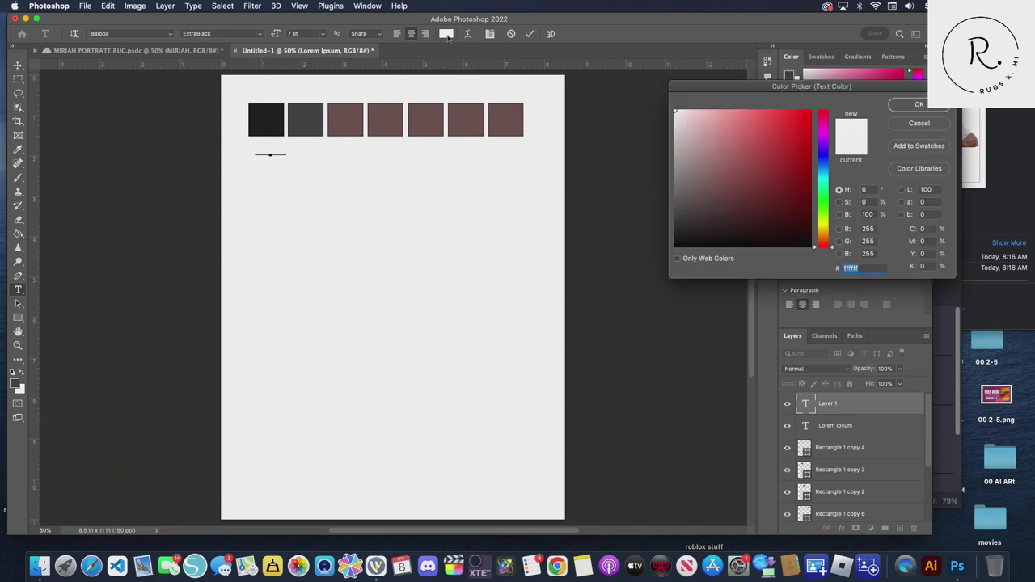
pyautogui.click(780, 235)
pyautogui.click(919, 105)
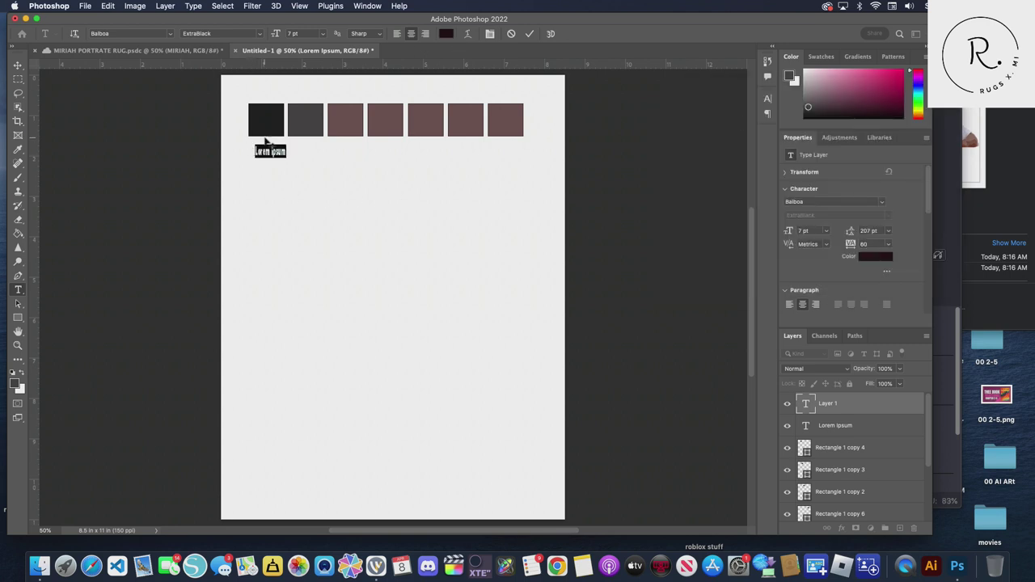
pyautogui.click(257, 34)
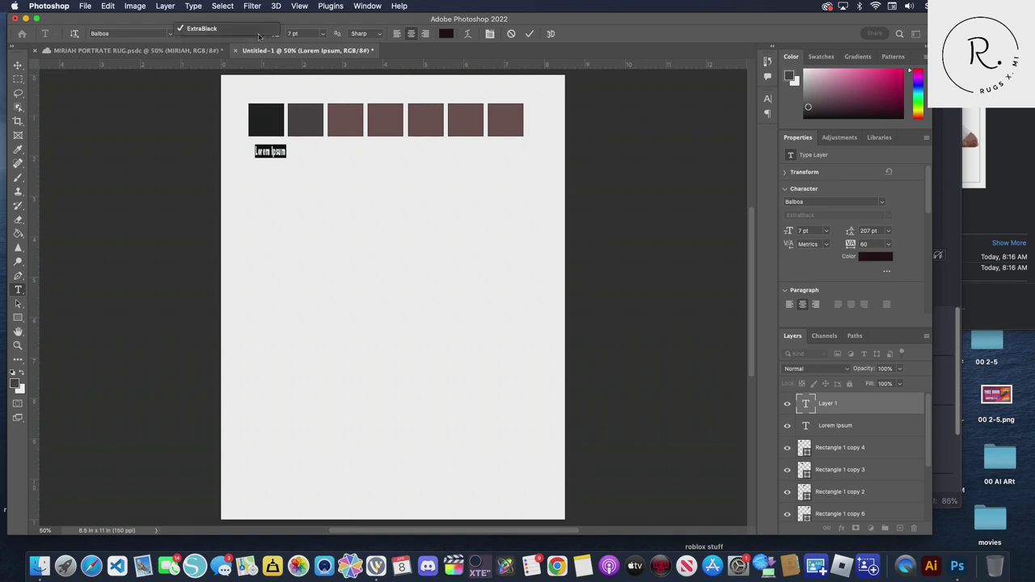
pyautogui.click(165, 37)
pyautogui.click(170, 34)
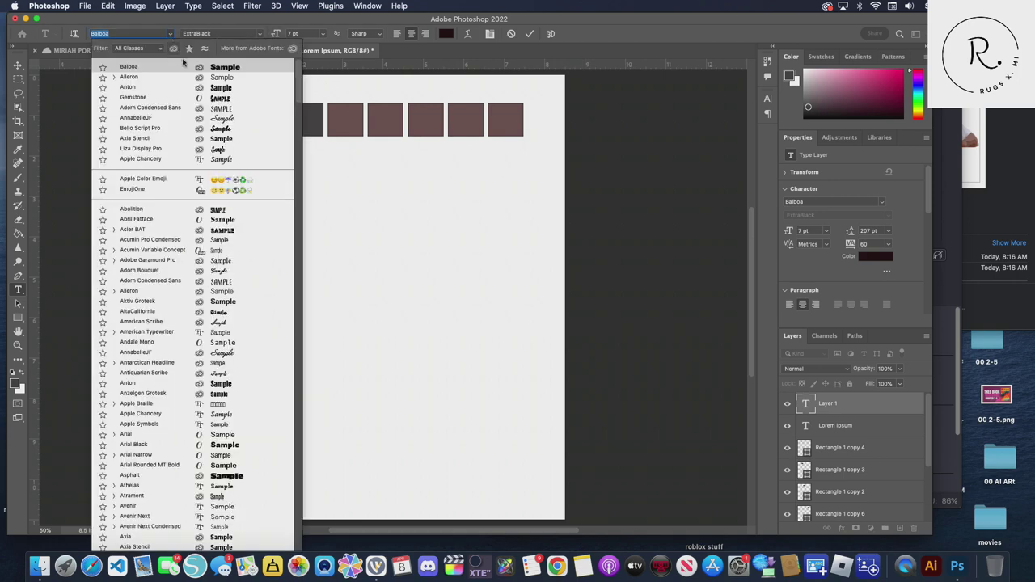
pyautogui.click(207, 89)
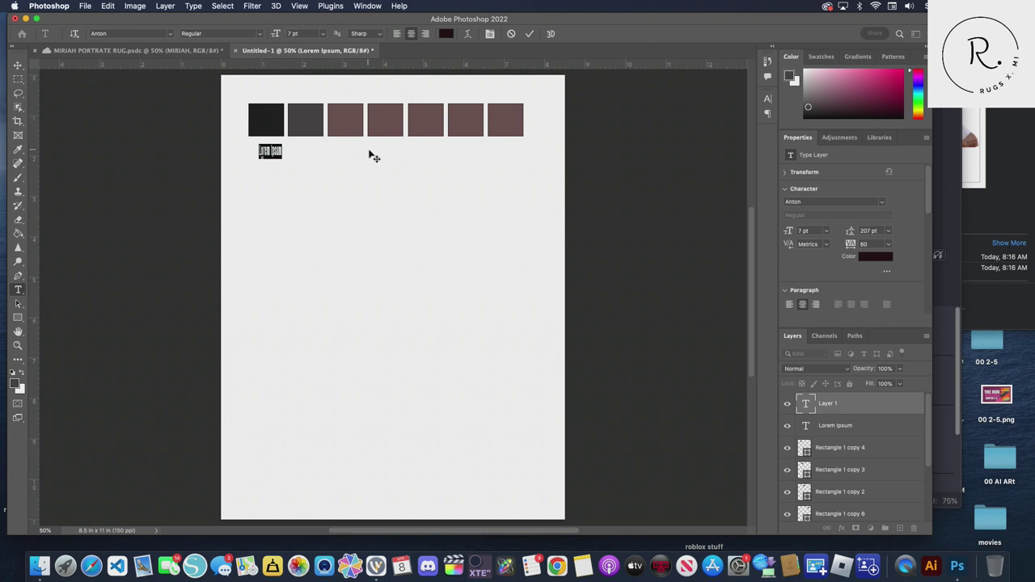
pyautogui.press('BackSpace')
pyautogui.write('LACK')
pyautogui.click(18, 64)
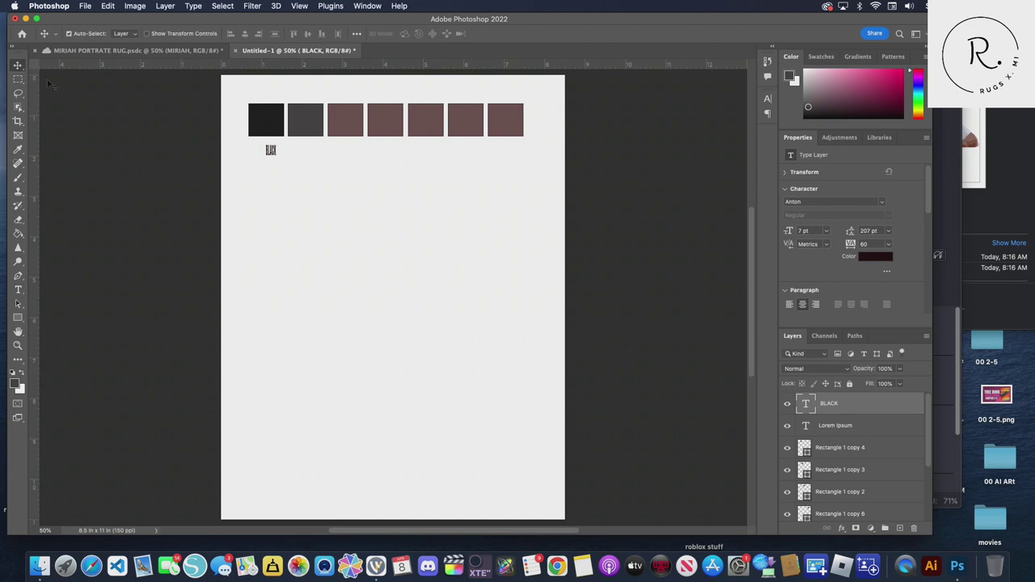
# Raise the BLACK label's font size and set its leading to about 48 pt
pyautogui.doubleClick(271, 151)
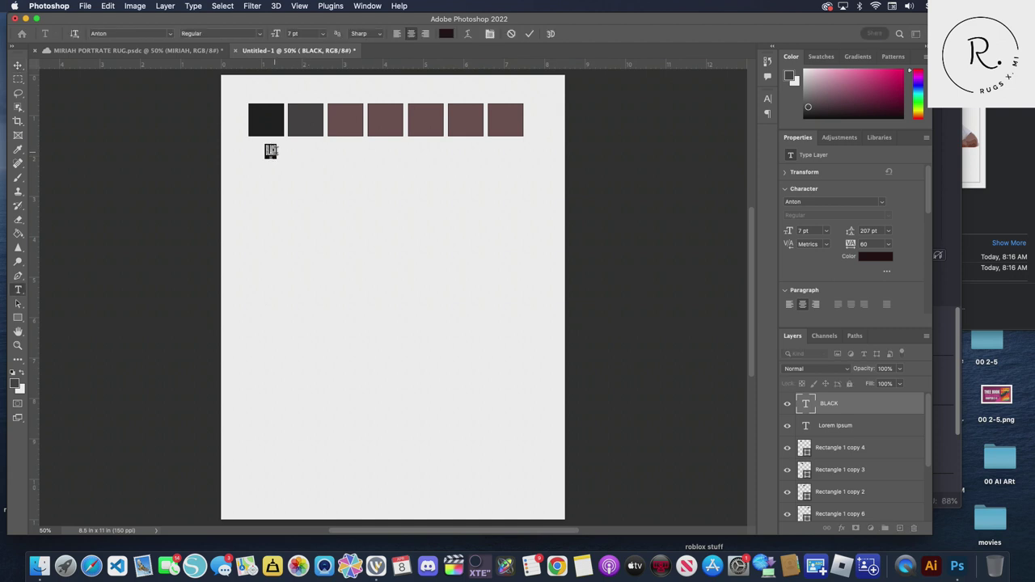
pyautogui.moveTo(276, 35); pyautogui.dragTo(281, 35)
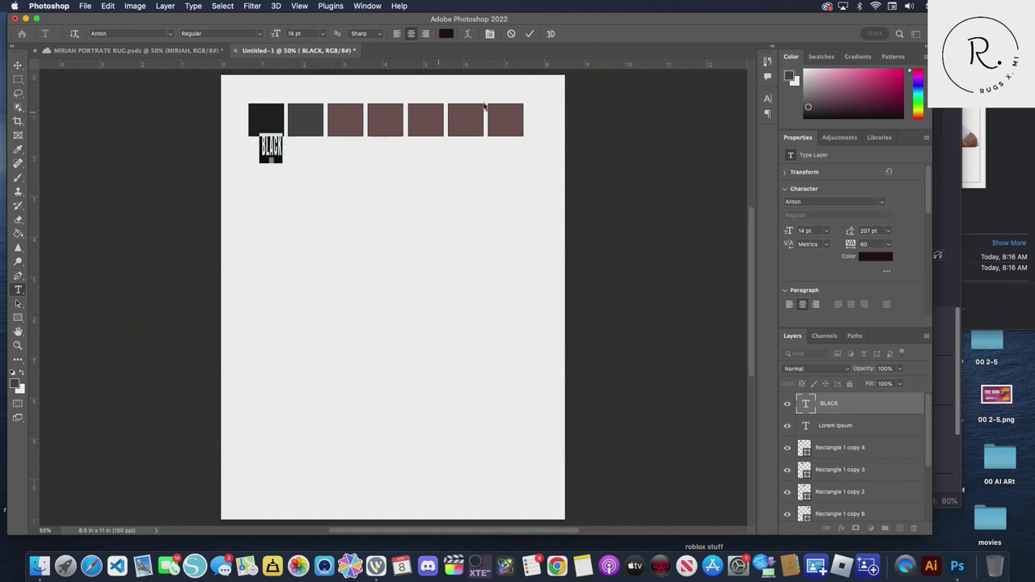
pyautogui.moveTo(857, 232); pyautogui.dragTo(824, 234)
pyautogui.moveTo(849, 233); pyautogui.dragTo(821, 235)
pyautogui.moveTo(853, 233); pyautogui.dragTo(848, 234)
pyautogui.click(847, 236)
pyautogui.moveTo(850, 234); pyautogui.dragTo(879, 232)
pyautogui.click(881, 231)
# Stretch BLACK taller at 18 pt and move it directly under the black swatch
pyautogui.click(768, 98)
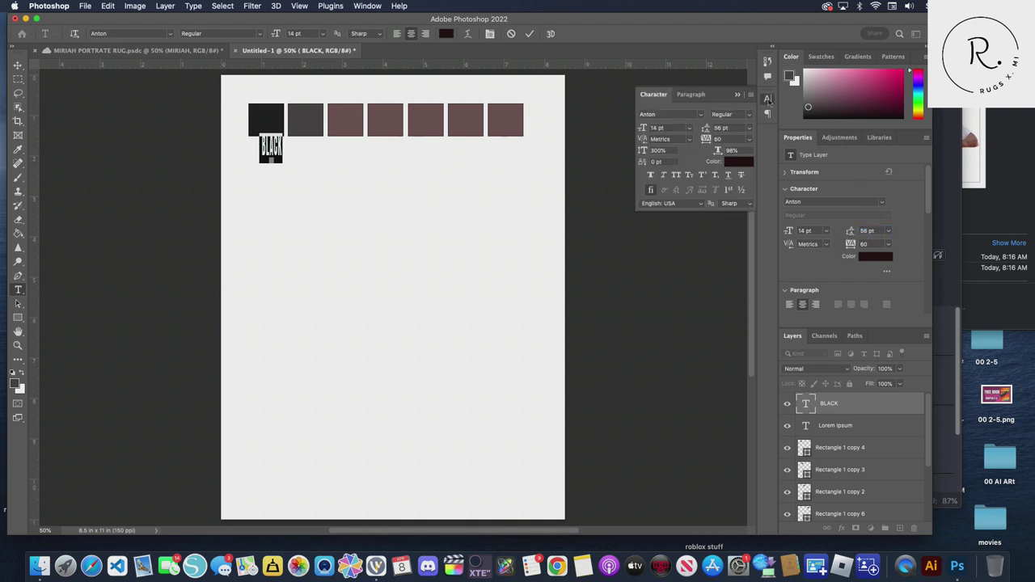
pyautogui.moveTo(644, 151)
pyautogui.mouseDown()
pyautogui.moveTo(658, 149)
pyautogui.moveTo(579, 148)
pyautogui.mouseUp()
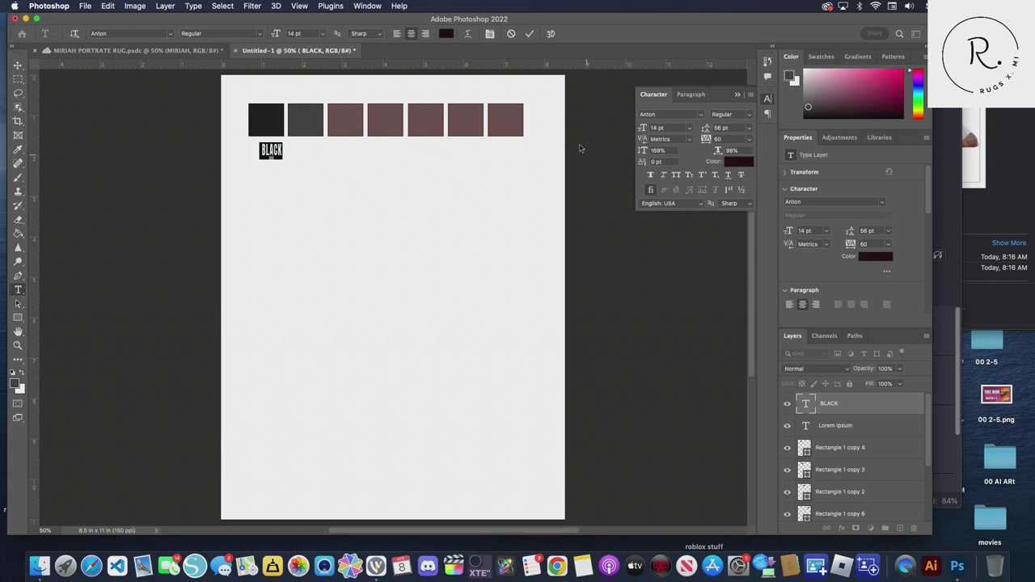
pyautogui.moveTo(276, 34); pyautogui.dragTo(277, 34)
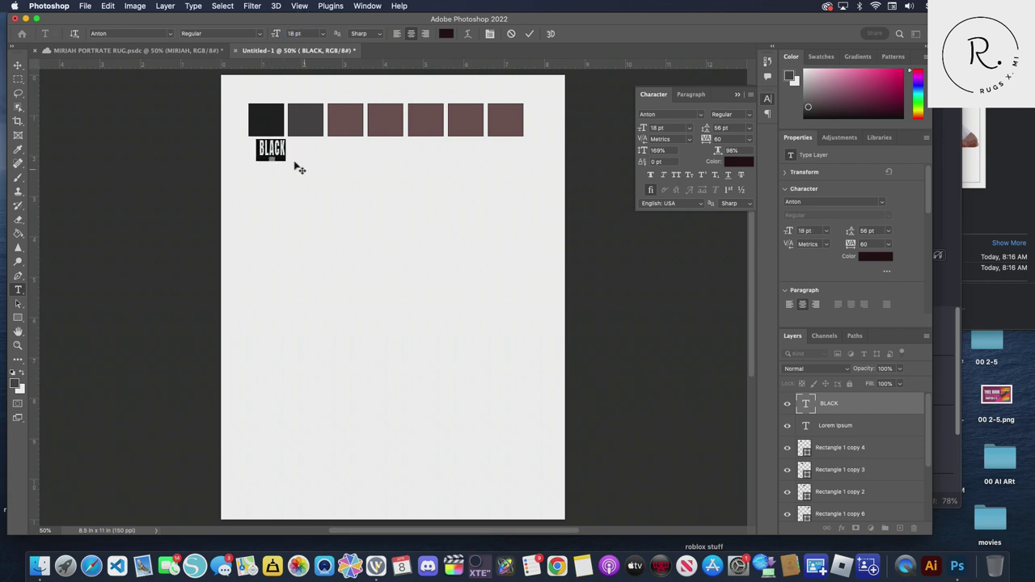
pyautogui.click(18, 65)
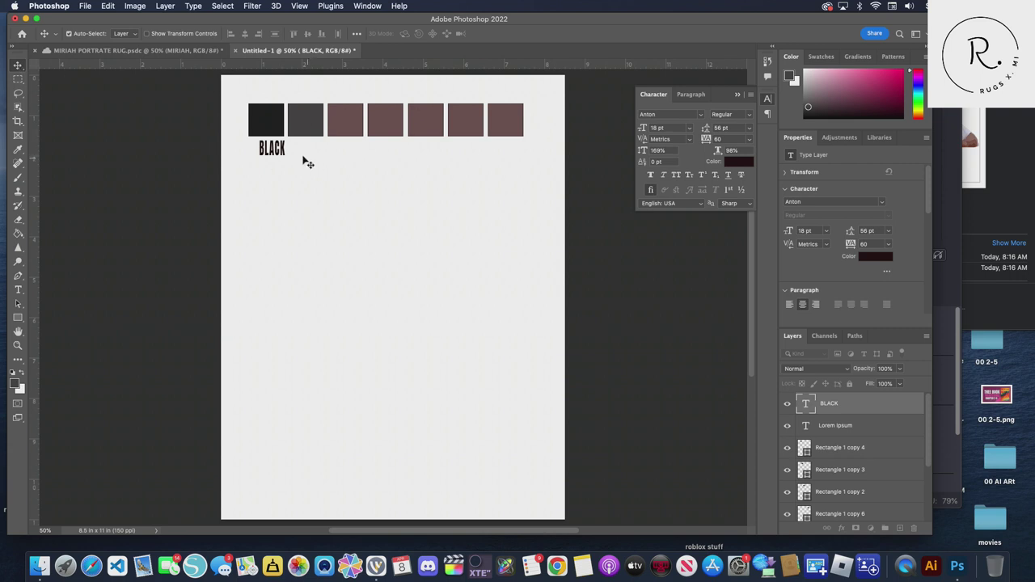
pyautogui.moveTo(273, 152); pyautogui.dragTo(268, 148)
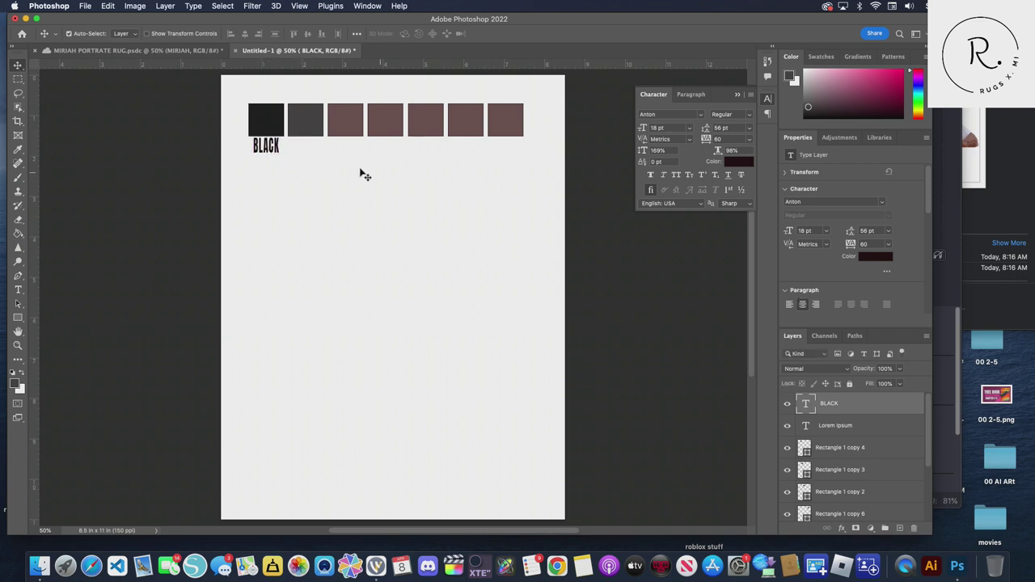
pyautogui.click(745, 97)
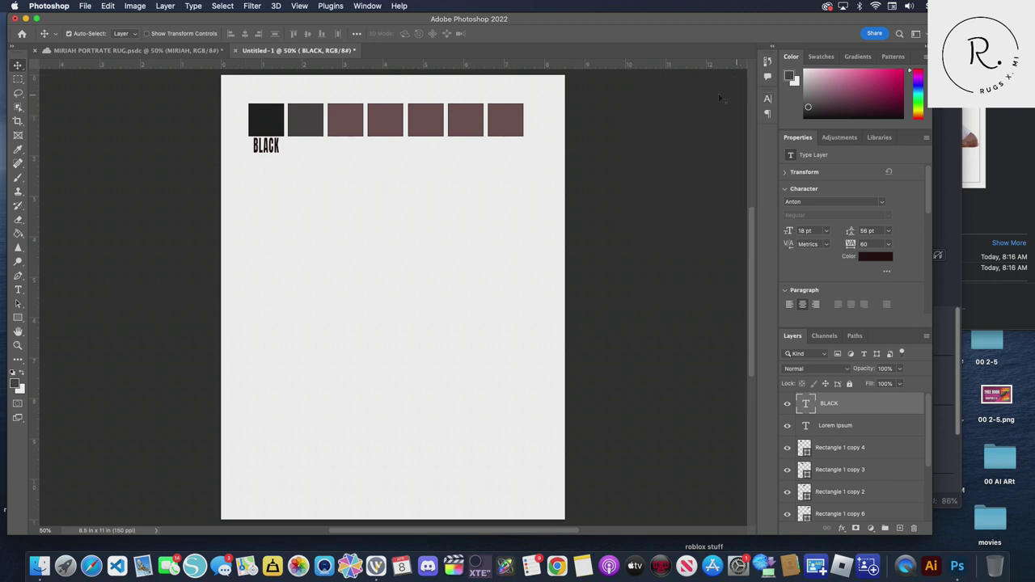
# Duplicate the BLACK label to the right and retype the copy as DK GREY
pyautogui.rightClick(257, 147)
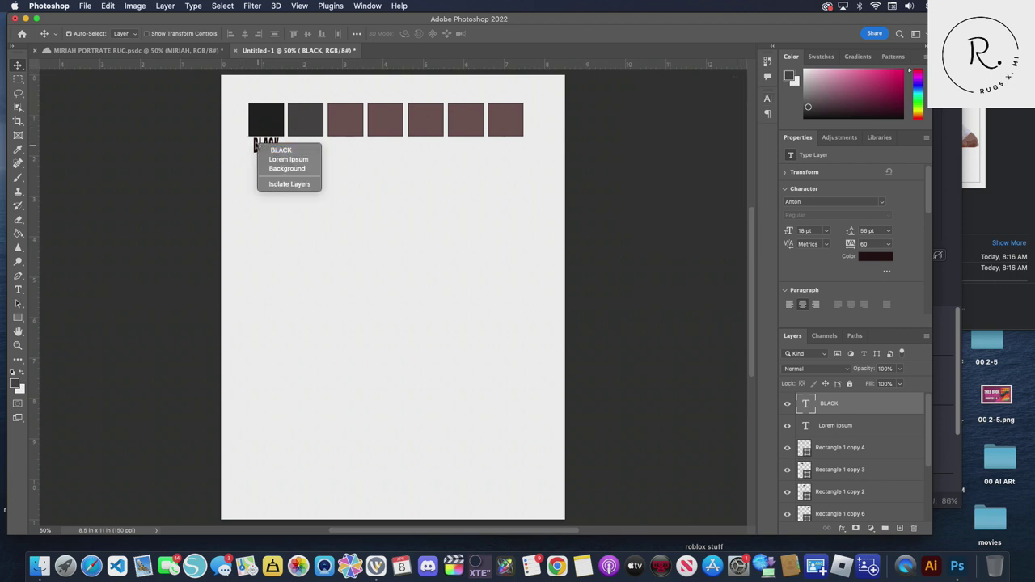
pyautogui.click(261, 149)
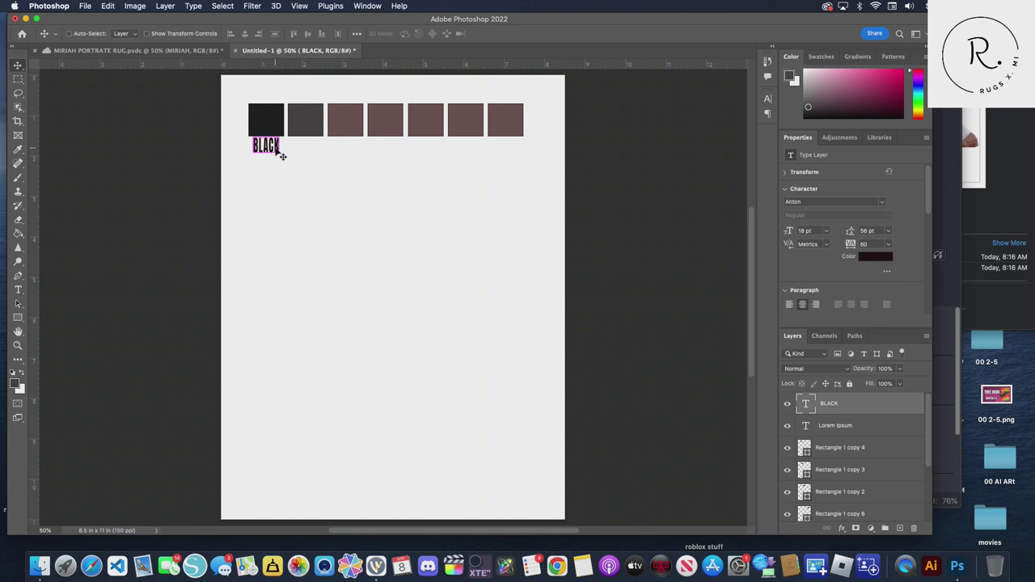
pyautogui.moveTo(273, 147); pyautogui.dragTo(315, 146)
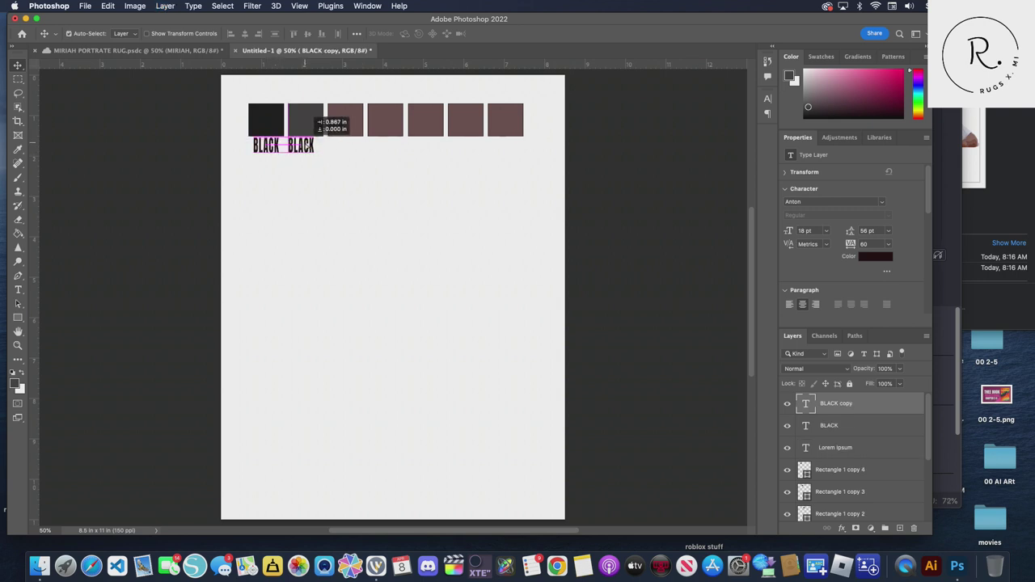
pyautogui.moveTo(315, 146); pyautogui.dragTo(310, 148)
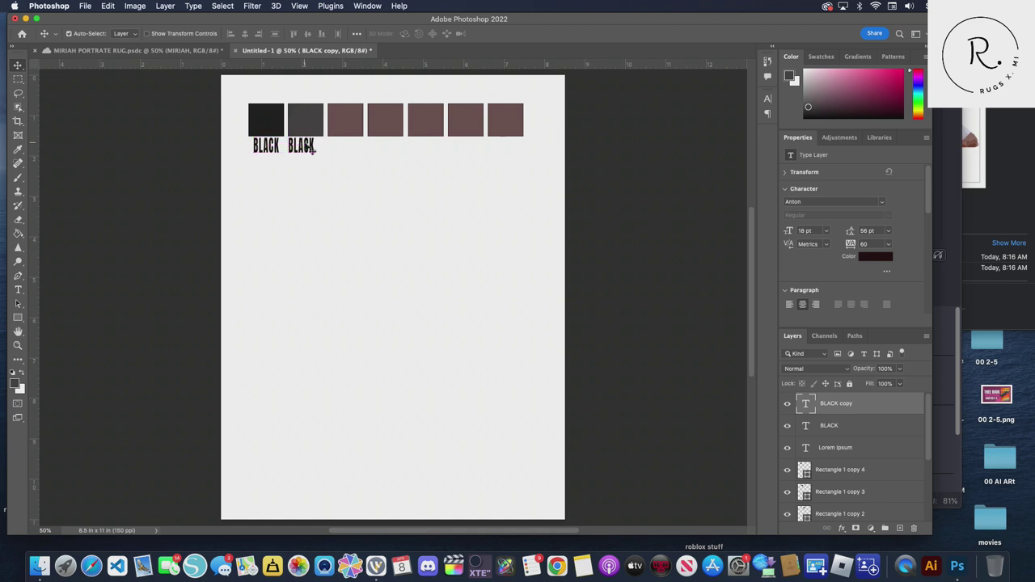
pyautogui.doubleClick(299, 146)
pyautogui.write('DA')
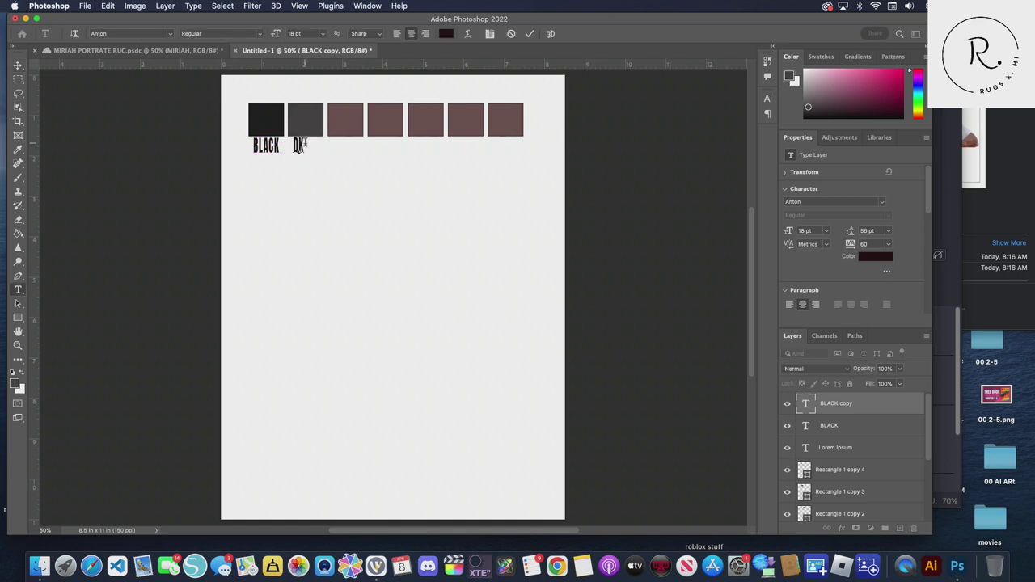
pyautogui.write('EY')
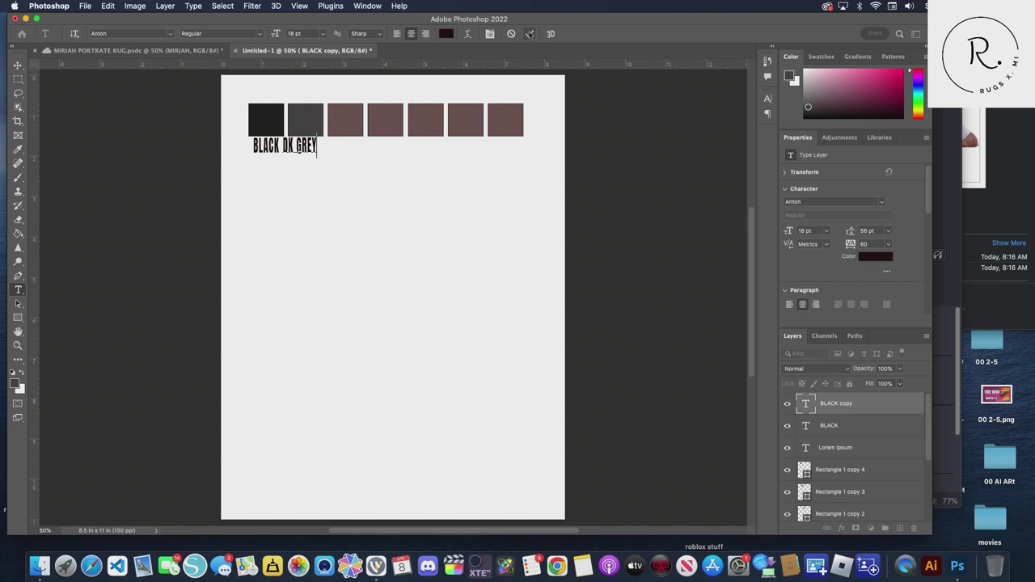
# Commit DK GREY and centre it under the second swatch
pyautogui.click(530, 33)
pyautogui.press('v')
pyautogui.moveTo(298, 148); pyautogui.dragTo(305, 148)
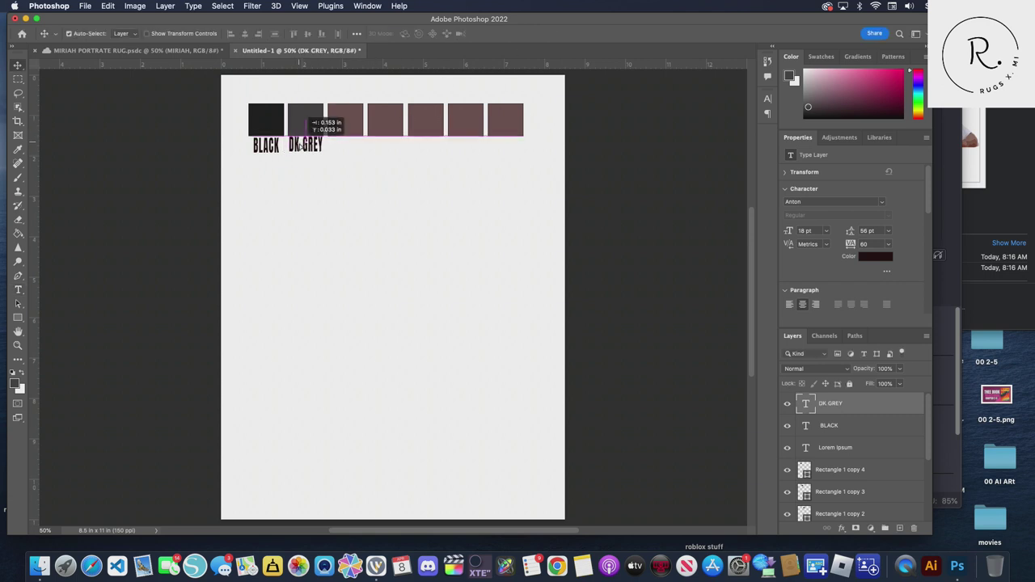
pyautogui.moveTo(305, 148); pyautogui.dragTo(315, 152)
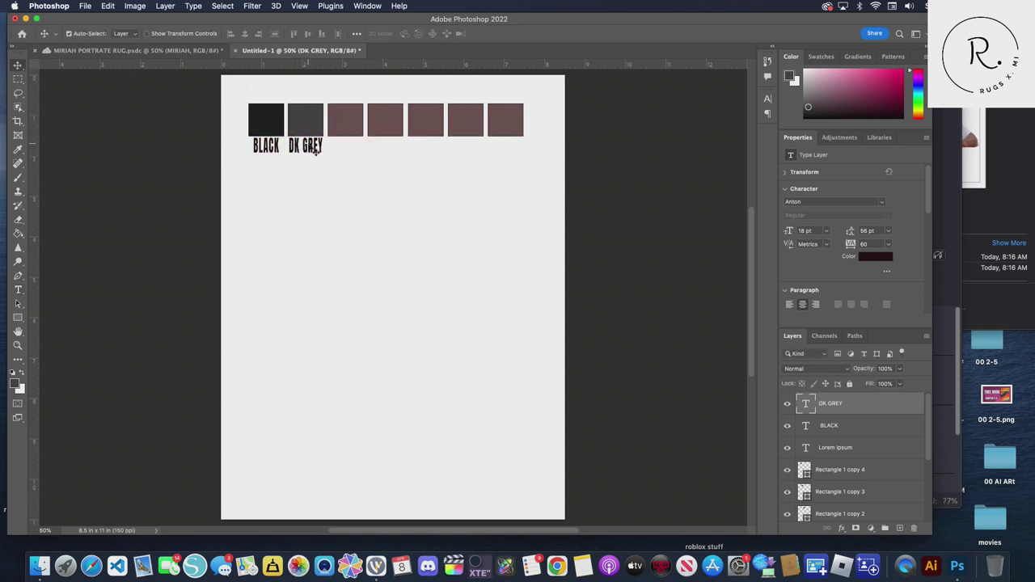
pyautogui.click(338, 128)
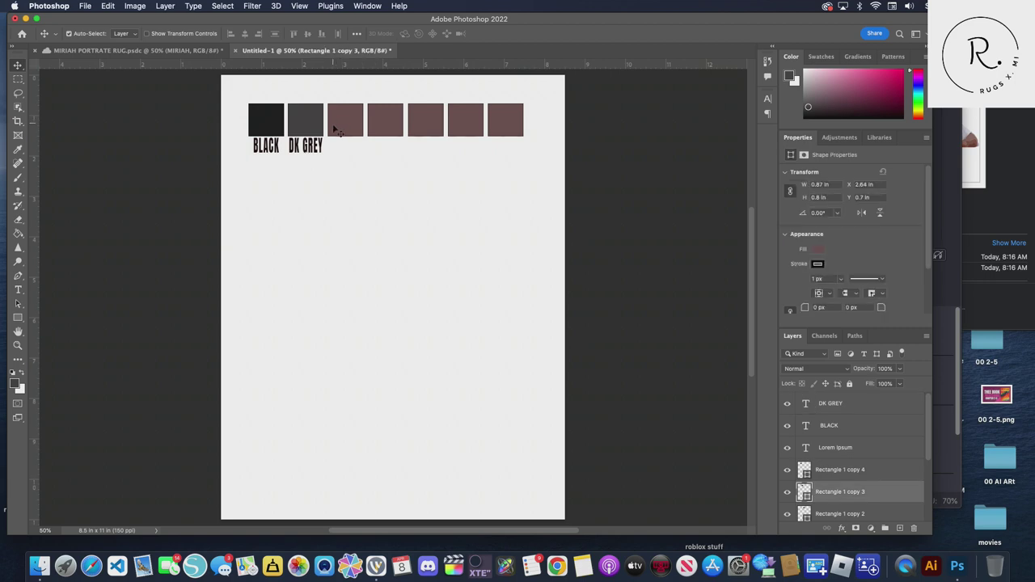
pyautogui.click(128, 52)
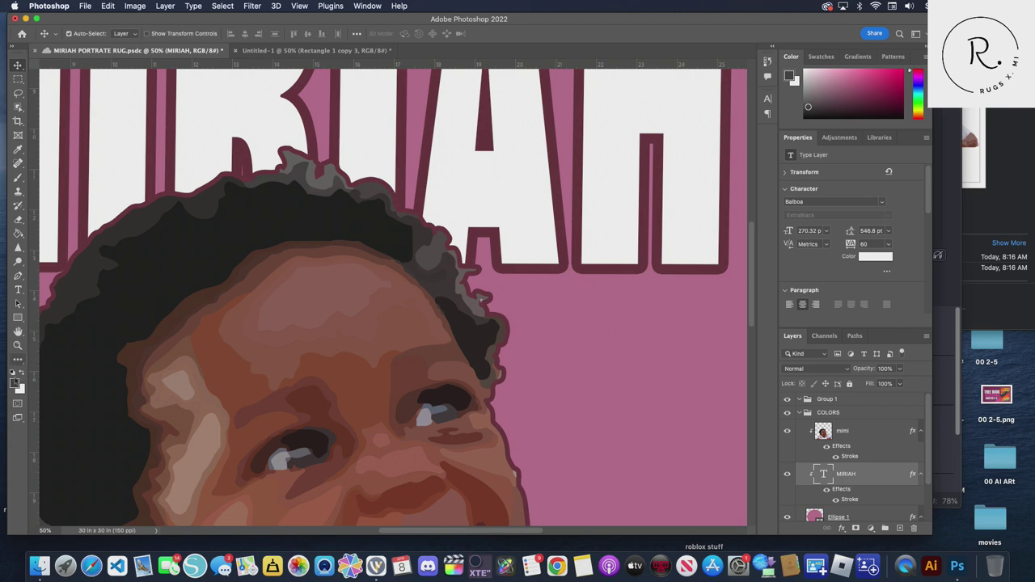
# Sample dark grey 3c393a from the portrait's hair, copy its hex code, and return to Untitled-1
pyautogui.click(14, 384)
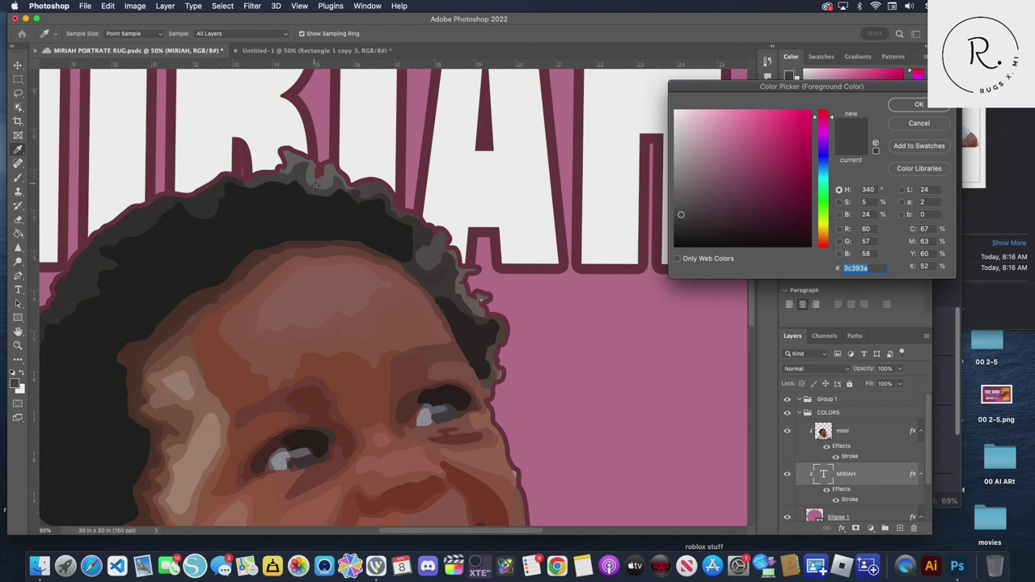
pyautogui.rightClick(871, 276)
pyautogui.click(886, 316)
pyautogui.click(908, 105)
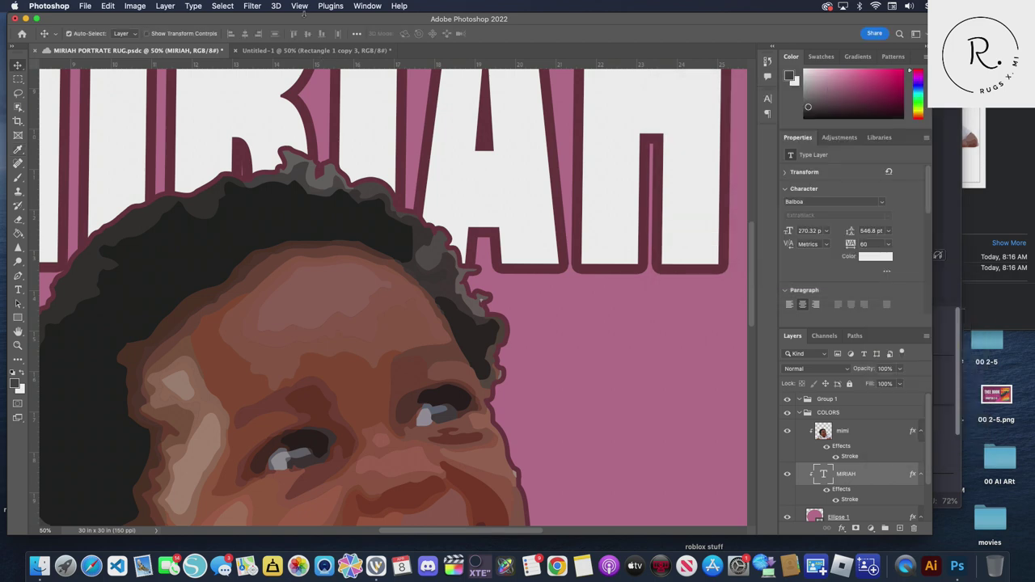
pyautogui.click(315, 50)
pyautogui.press('v')
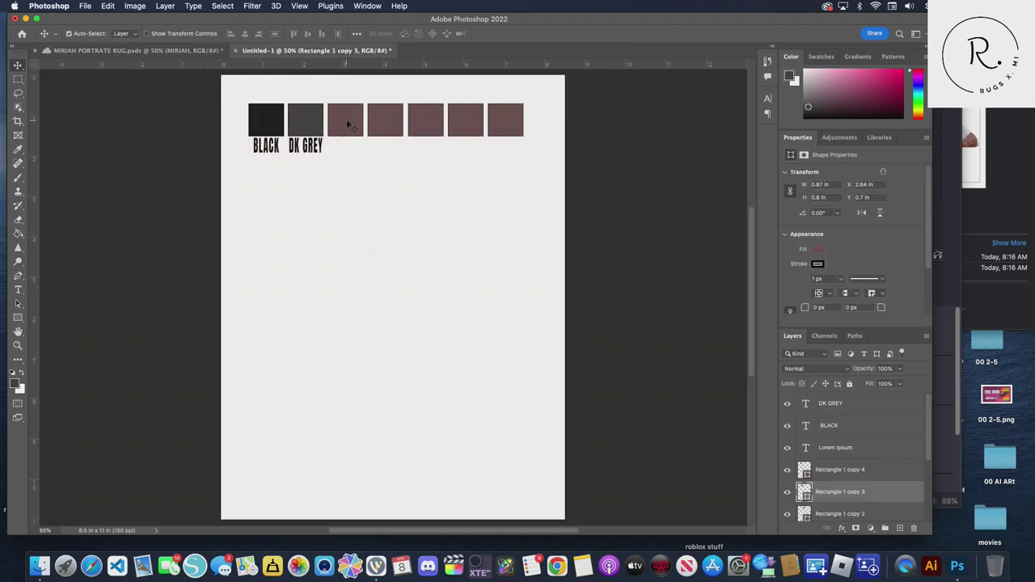
# Fill the third swatch square with the copied dark grey 3c393a
pyautogui.click(818, 251)
pyautogui.click(929, 278)
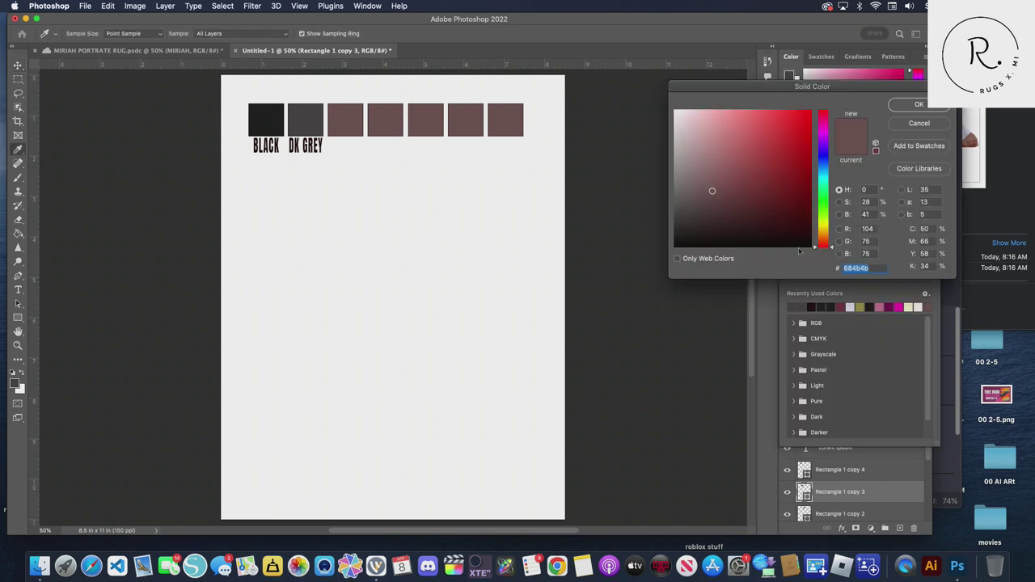
pyautogui.rightClick(857, 268)
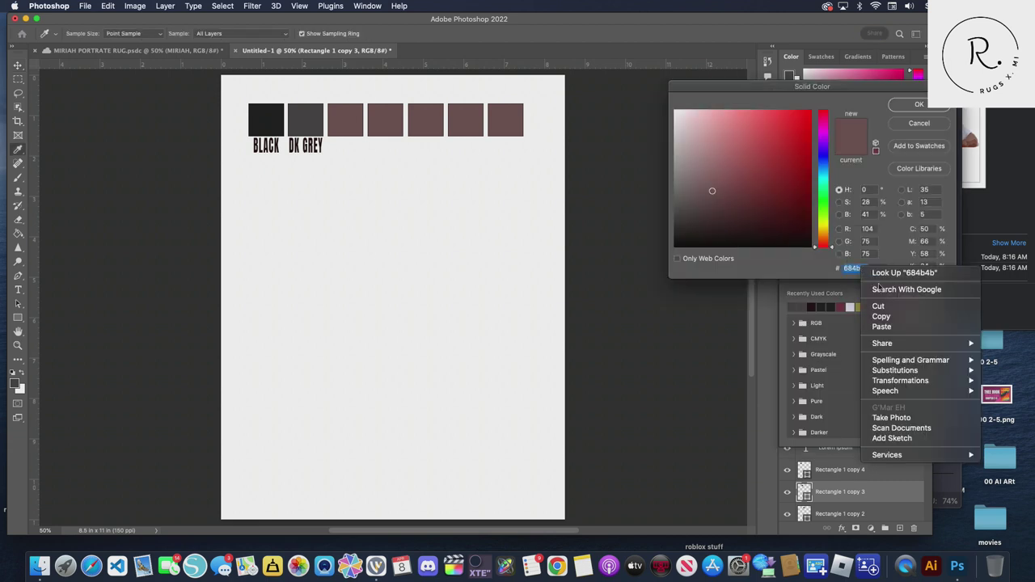
pyautogui.click(903, 325)
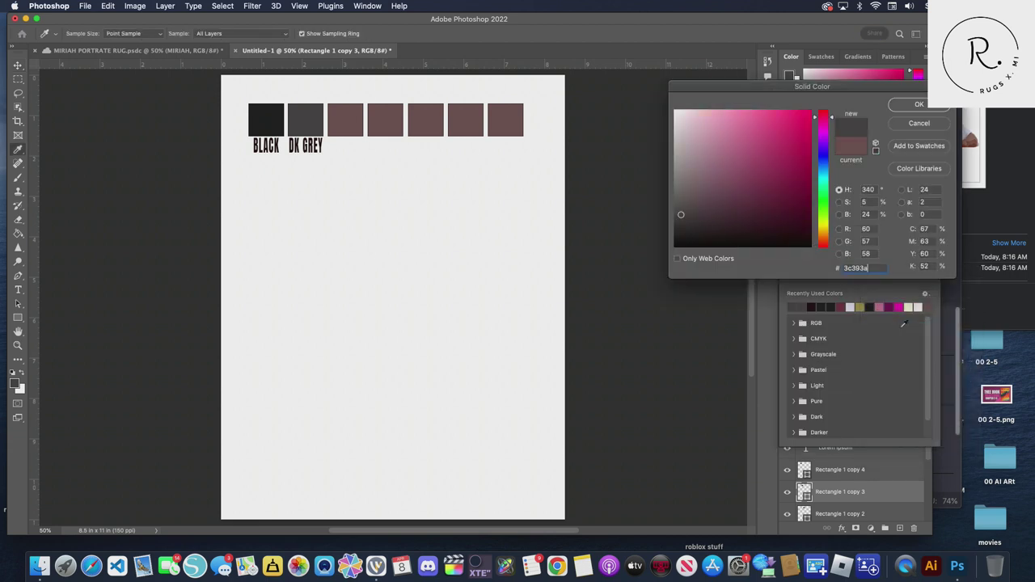
pyautogui.click(931, 109)
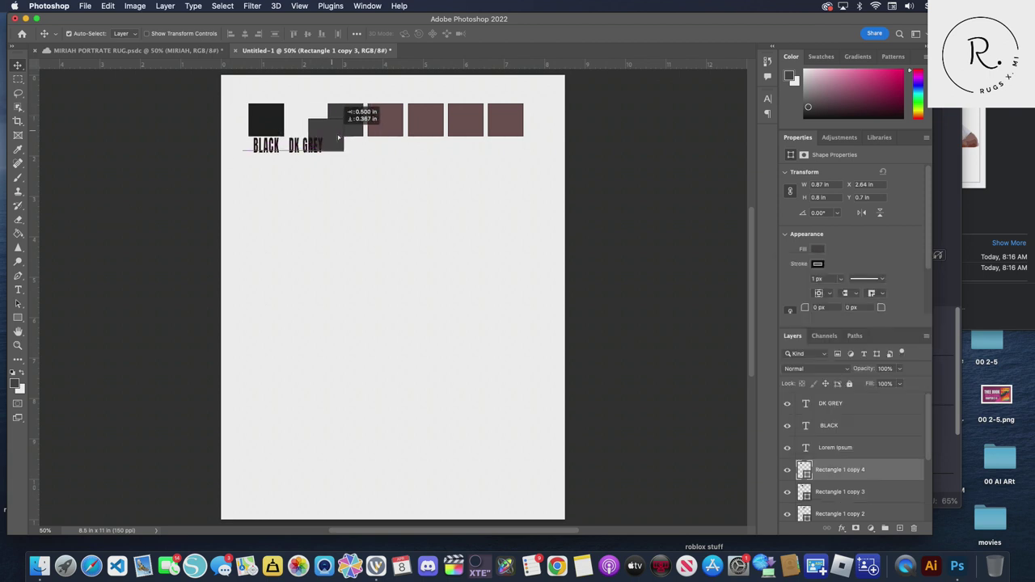
# Move the new dark grey square into the row beside DK GREY
pyautogui.moveTo(312, 115); pyautogui.dragTo(387, 148)
pyautogui.moveTo(345, 121); pyautogui.dragTo(308, 123)
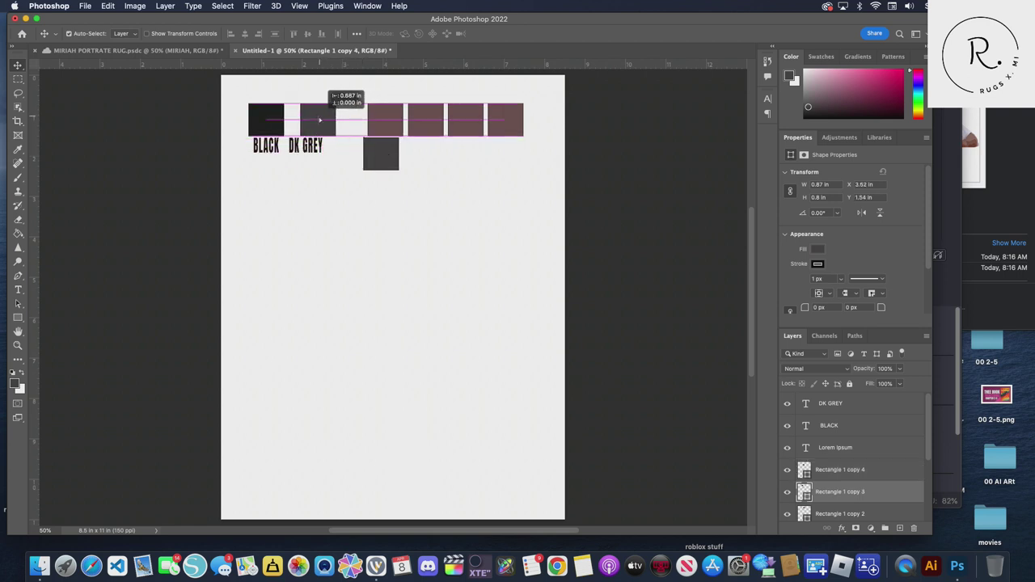
pyautogui.moveTo(376, 155); pyautogui.dragTo(342, 122)
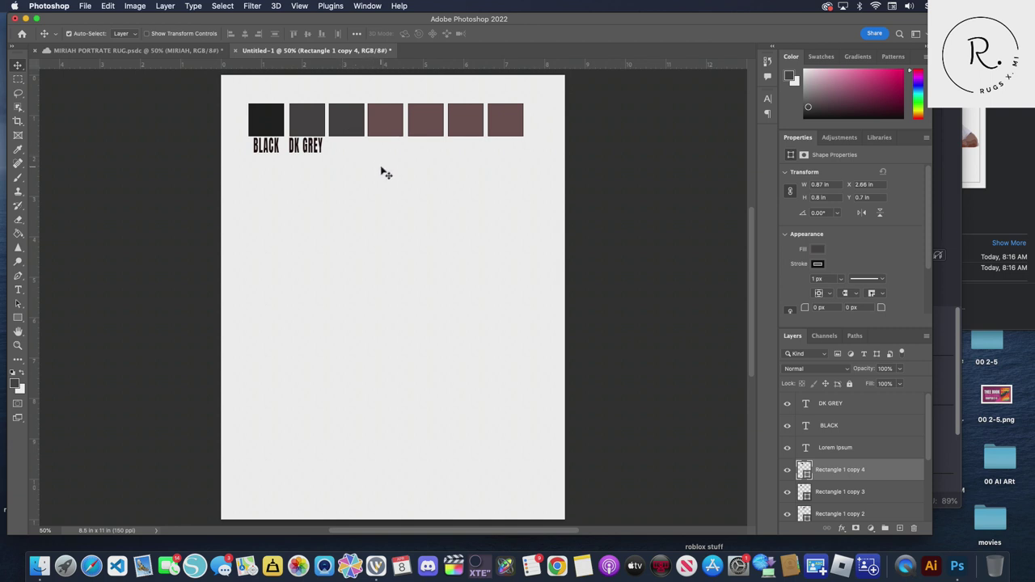
pyautogui.press('super+equal')
pyautogui.press('super+equal')
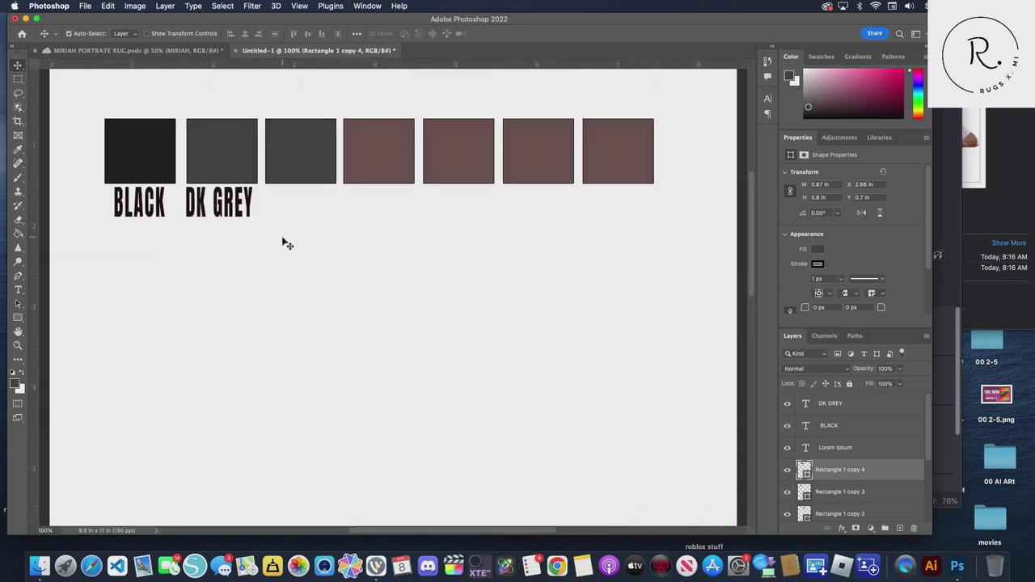
# Rearrange the black and dark grey squares into an evenly spaced row
pyautogui.moveTo(243, 160); pyautogui.dragTo(235, 158)
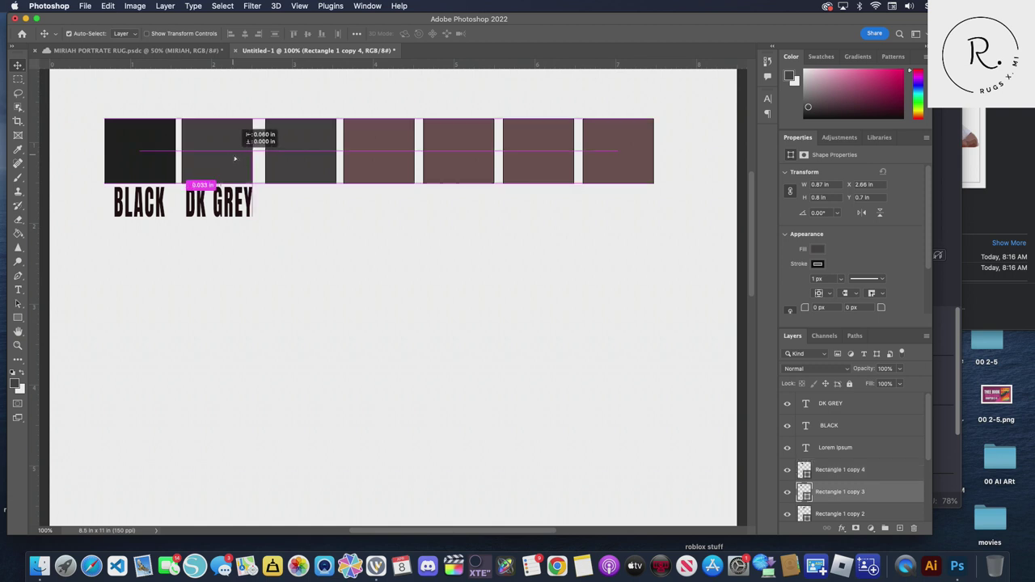
pyautogui.moveTo(234, 158)
pyautogui.mouseDown()
pyautogui.moveTo(348, 206)
pyautogui.moveTo(347, 215)
pyautogui.moveTo(288, 162)
pyautogui.moveTo(241, 153)
pyautogui.moveTo(287, 202)
pyautogui.moveTo(332, 226)
pyautogui.mouseUp()
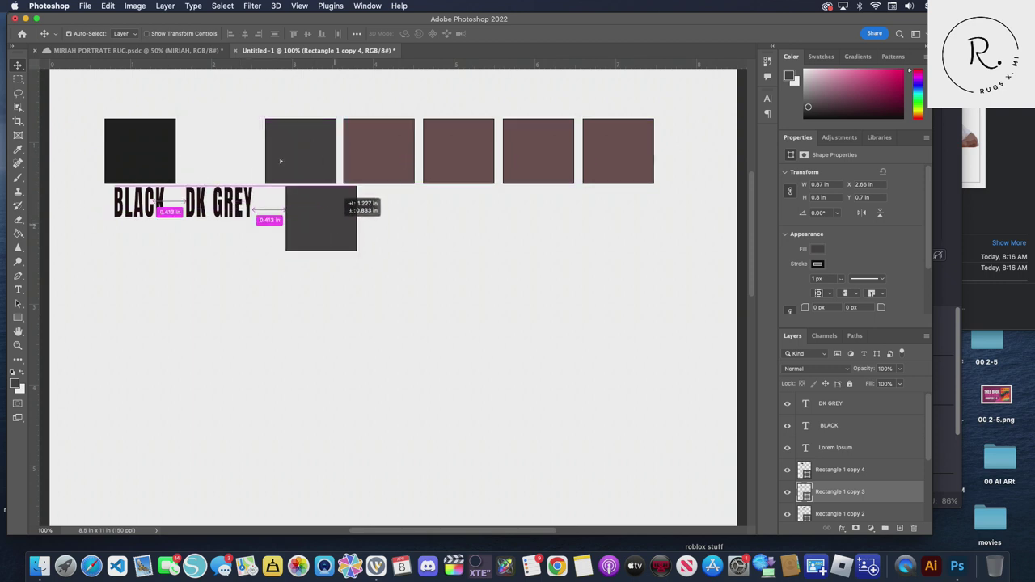
pyautogui.moveTo(298, 138); pyautogui.dragTo(221, 140)
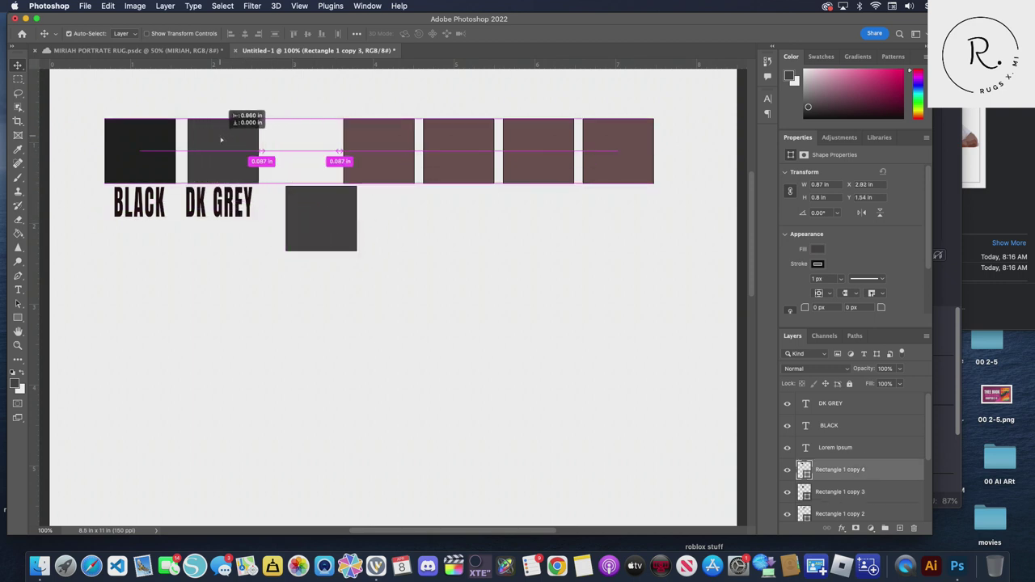
pyautogui.moveTo(324, 212); pyautogui.dragTo(303, 144)
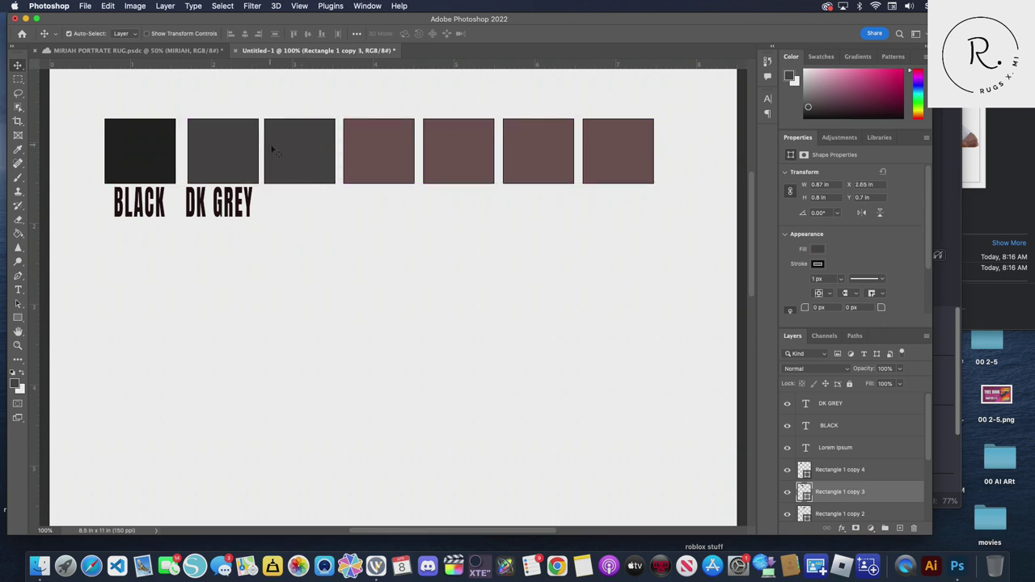
pyautogui.moveTo(222, 143); pyautogui.dragTo(326, 231)
pyautogui.moveTo(292, 139); pyautogui.dragTo(216, 150)
pyautogui.moveTo(296, 212); pyautogui.dragTo(285, 148)
pyautogui.moveTo(223, 162); pyautogui.dragTo(279, 151)
# Duplicate the DK GREY label under the third square and change it to GREY
pyautogui.click(231, 209)
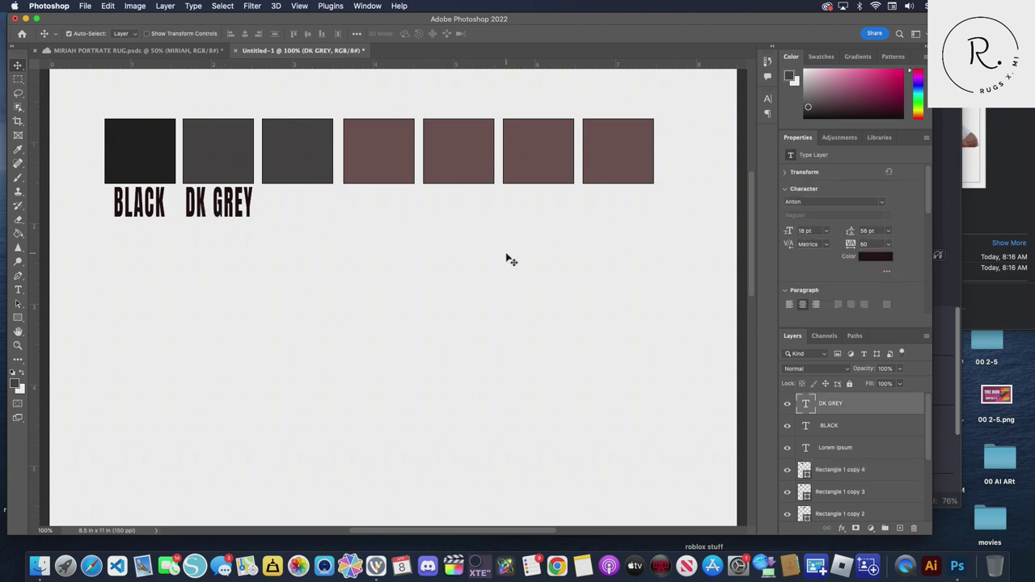
pyautogui.moveTo(212, 207); pyautogui.dragTo(288, 207)
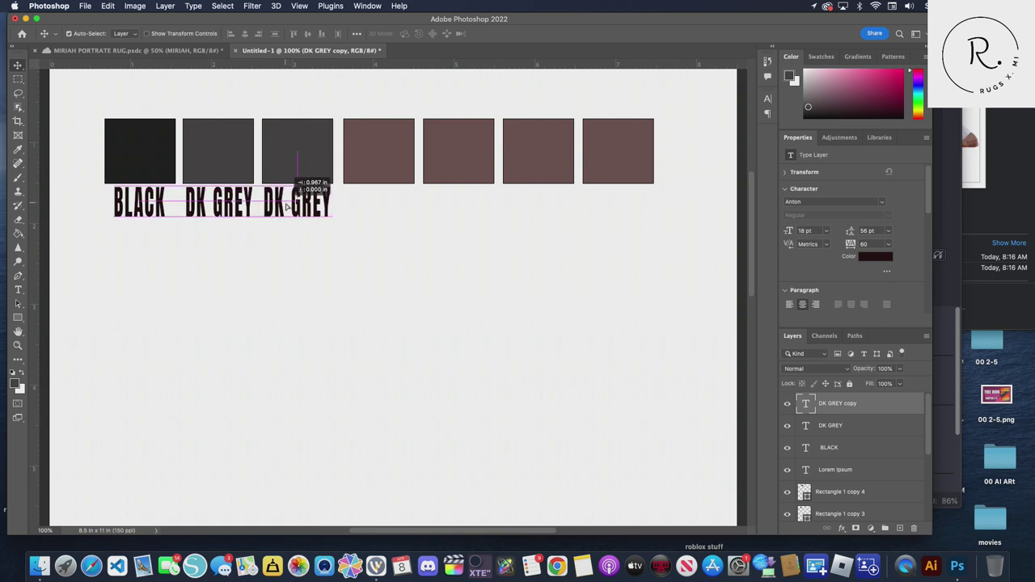
pyautogui.doubleClick(279, 203)
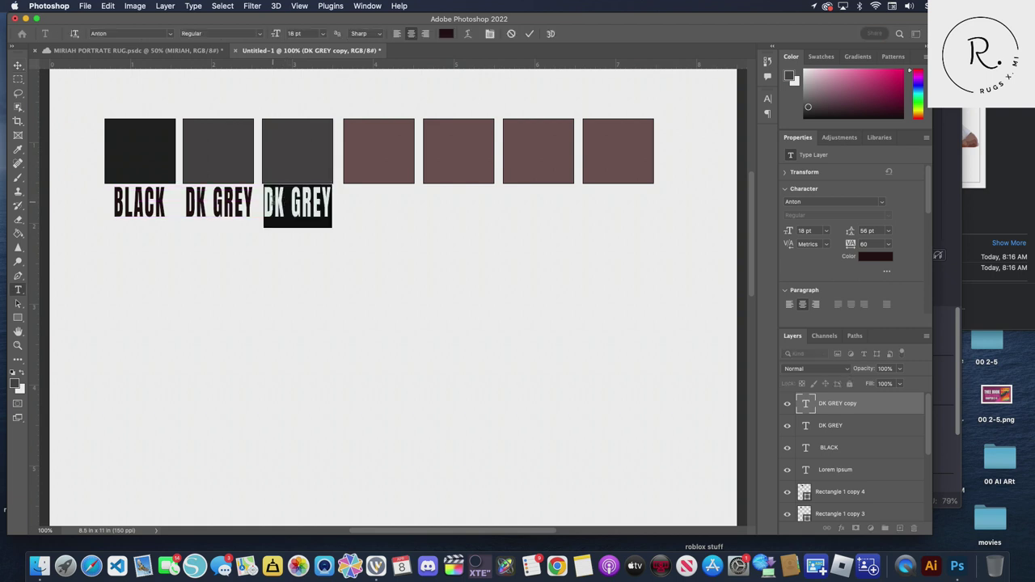
pyautogui.write('GREY')
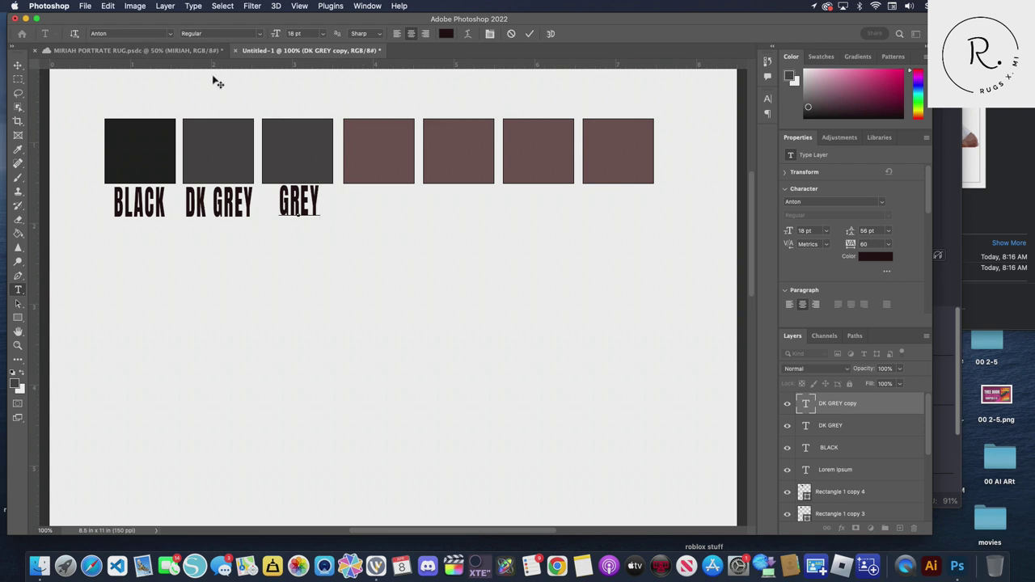
pyautogui.click(529, 35)
pyautogui.press('v')
pyautogui.moveTo(382, 146); pyautogui.dragTo(379, 148)
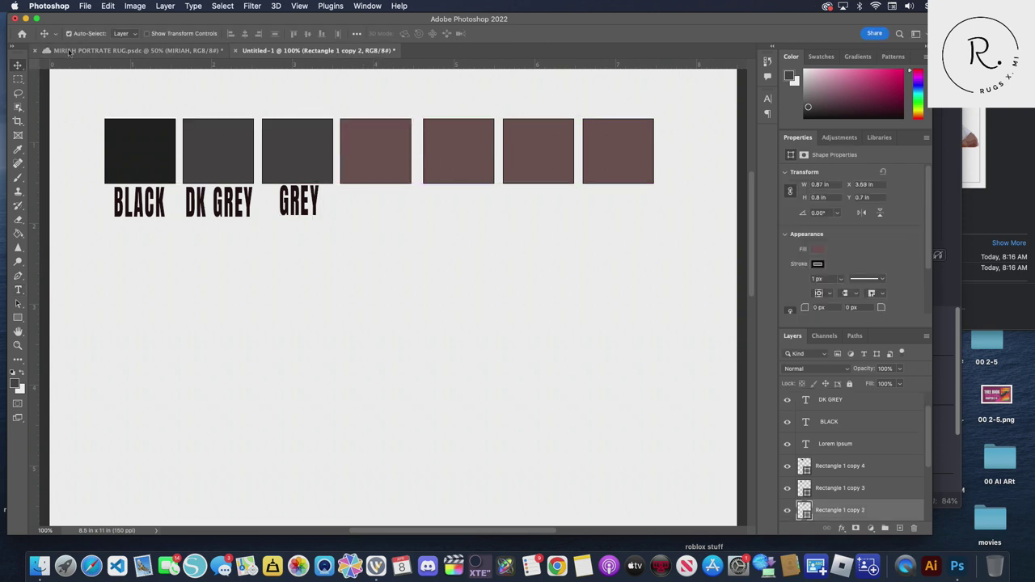
pyautogui.click(70, 51)
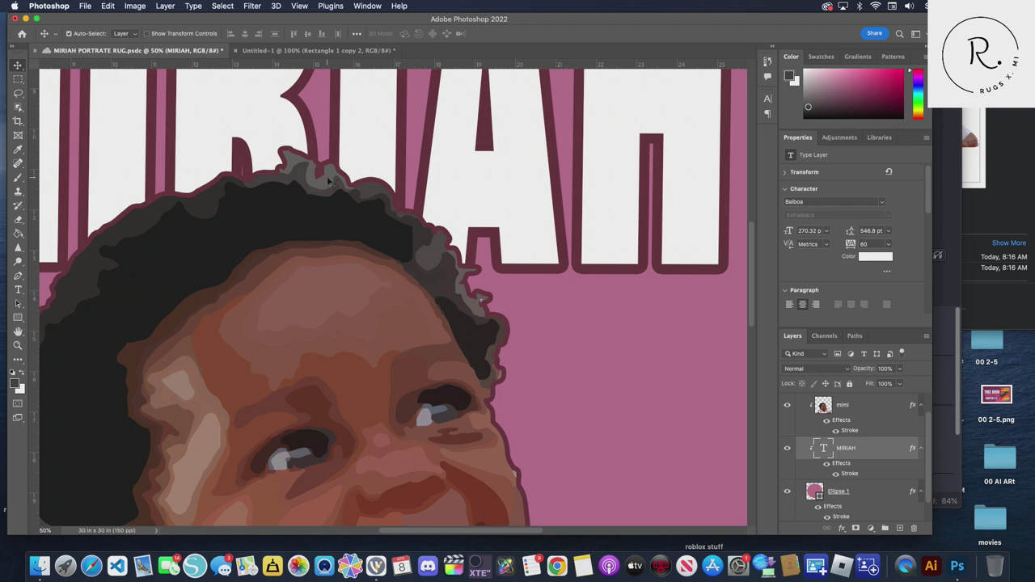
pyautogui.click(14, 384)
pyautogui.click(311, 172)
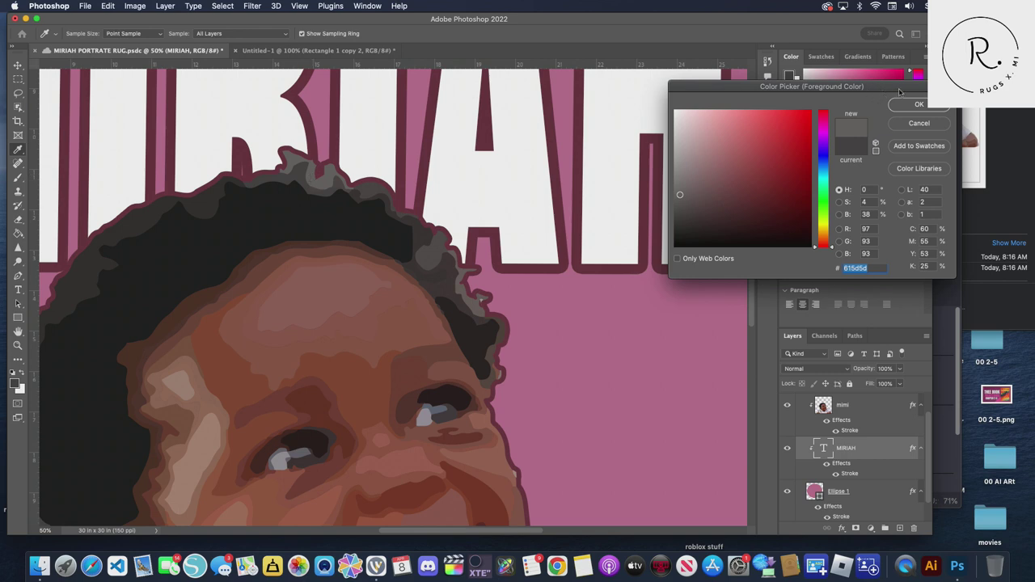
pyautogui.click(918, 105)
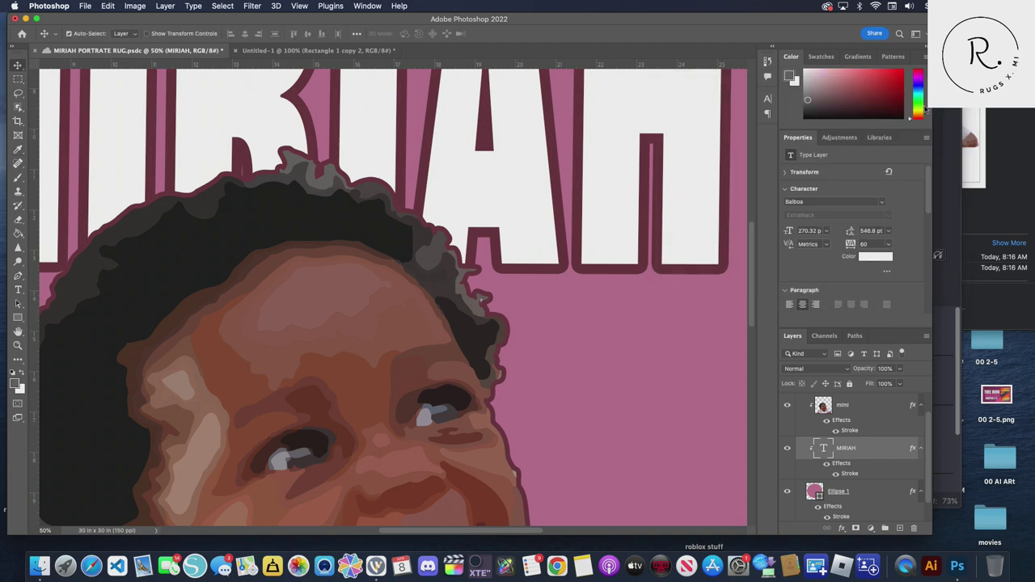
pyautogui.click(310, 51)
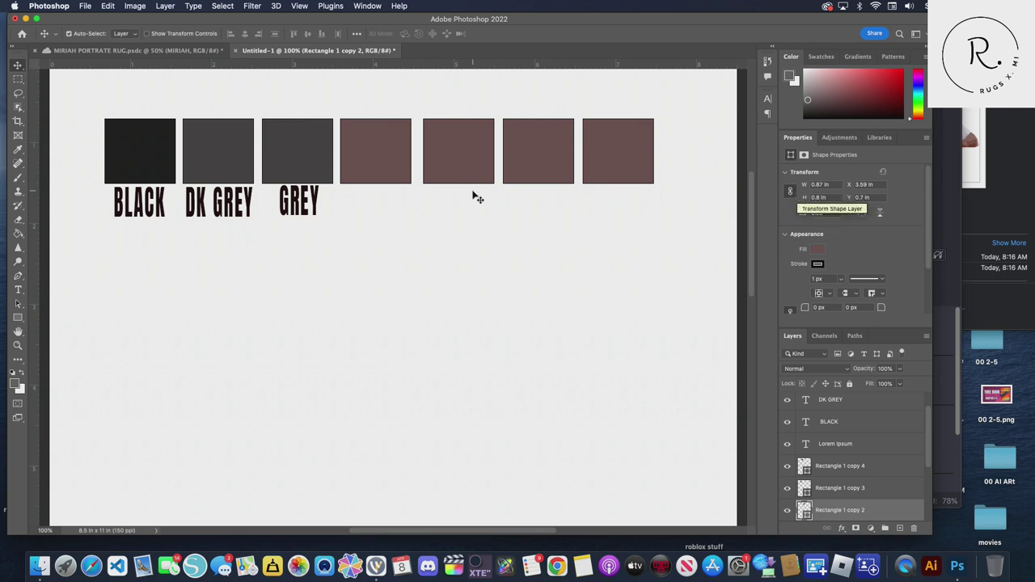
pyautogui.click(817, 249)
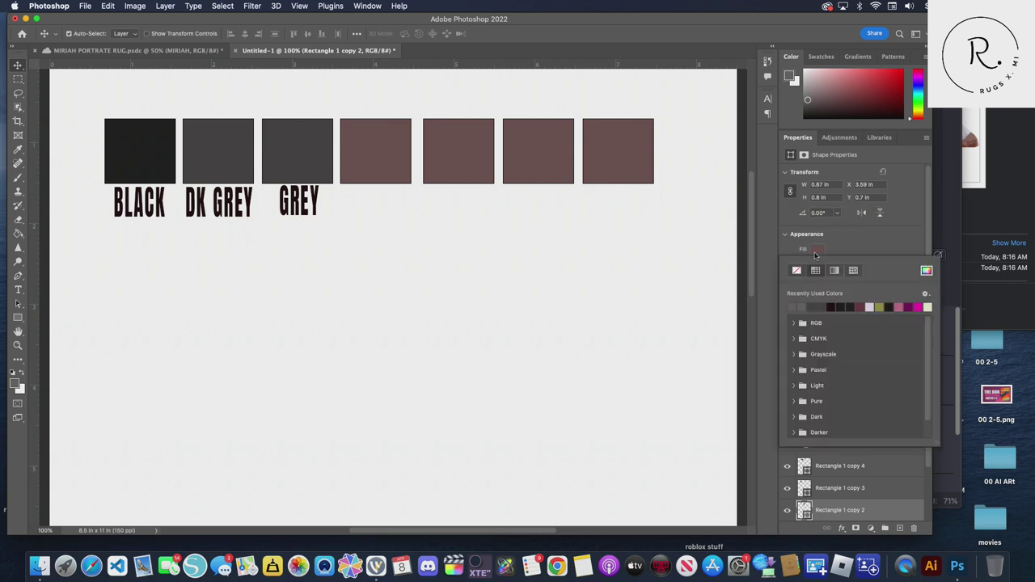
pyautogui.click(925, 275)
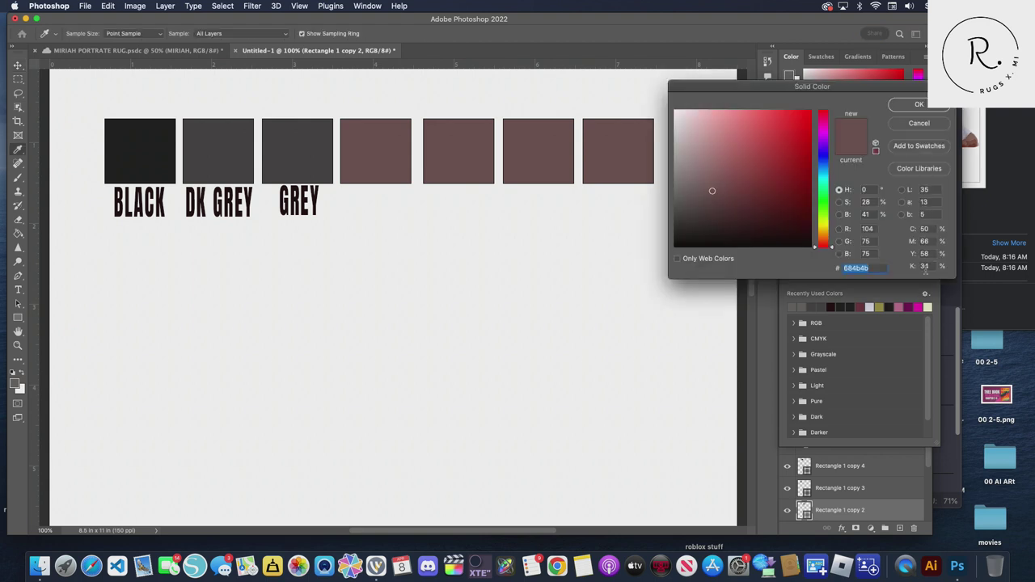
pyautogui.rightClick(872, 268)
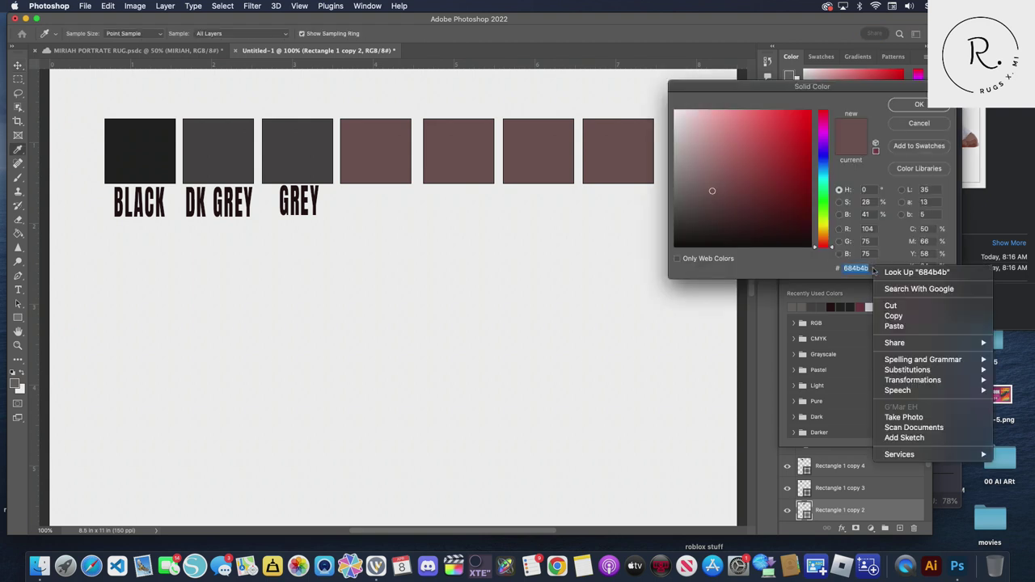
pyautogui.click(904, 326)
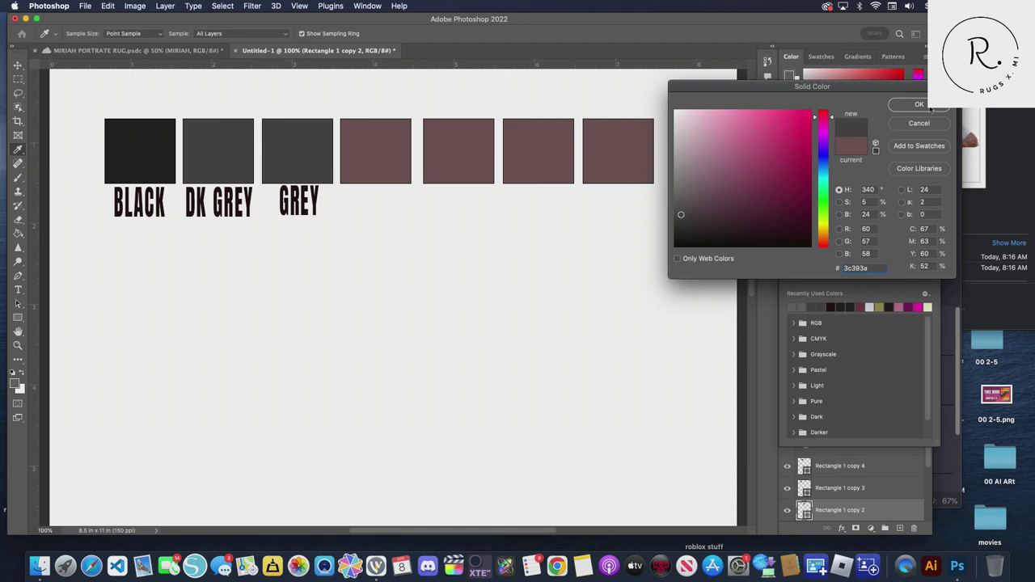
pyautogui.press('super+a')
pyautogui.click(909, 126)
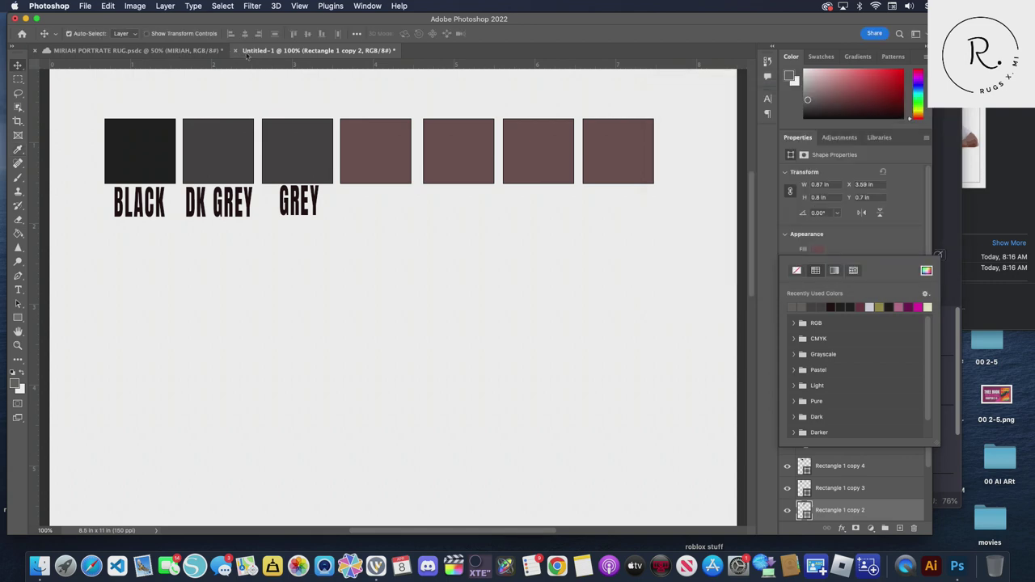
pyautogui.click(139, 139)
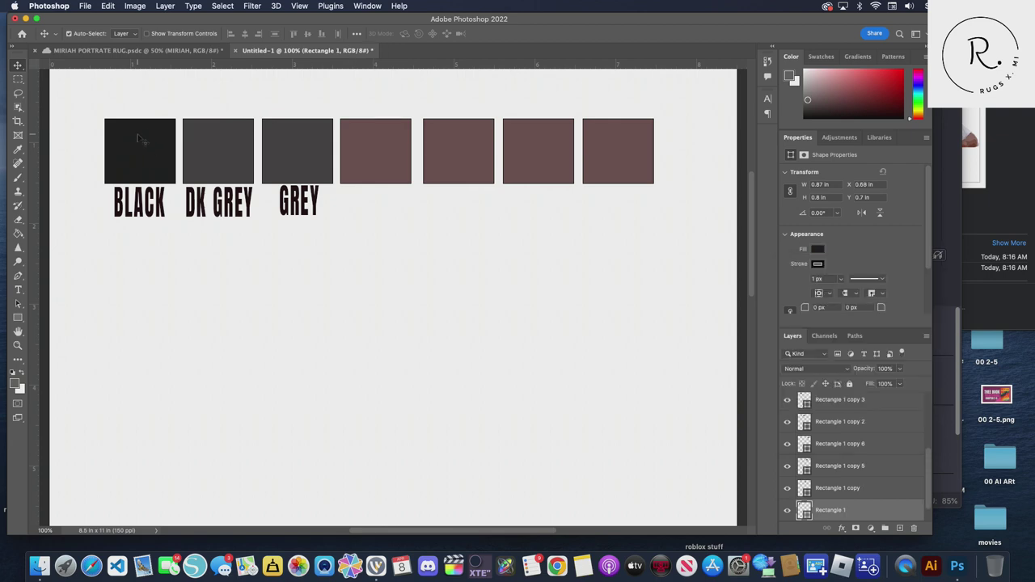
# With the DK GREY square selected, sample near-black 292626 from MIRIAH's hair and copy its hex
pyautogui.click(215, 148)
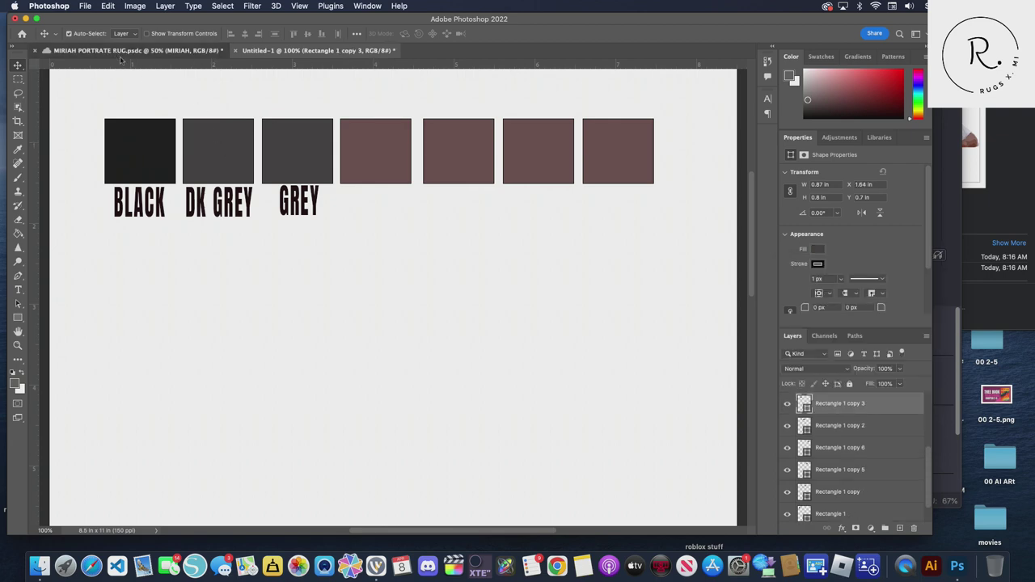
pyautogui.click(122, 51)
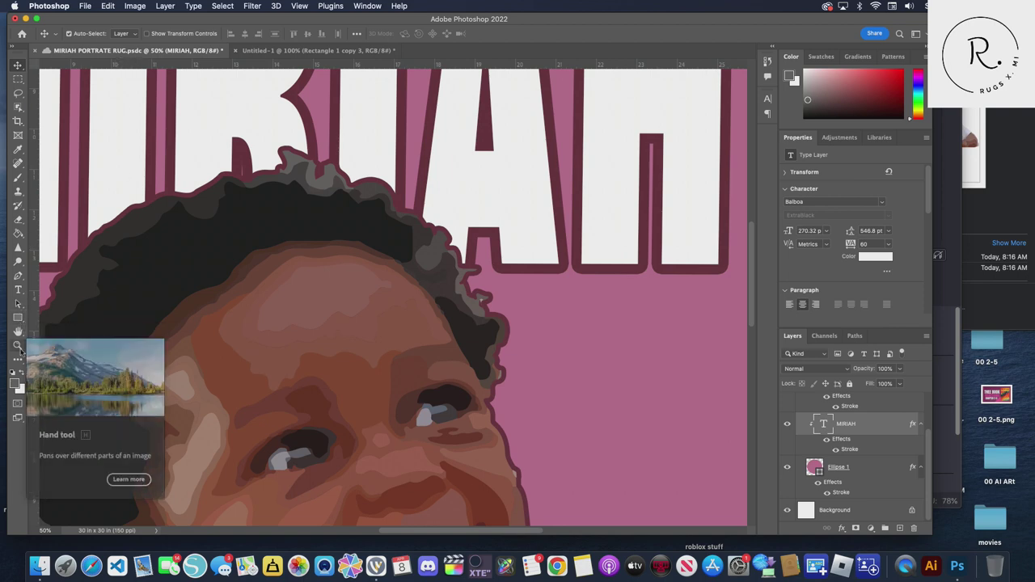
pyautogui.click(16, 382)
pyautogui.click(126, 228)
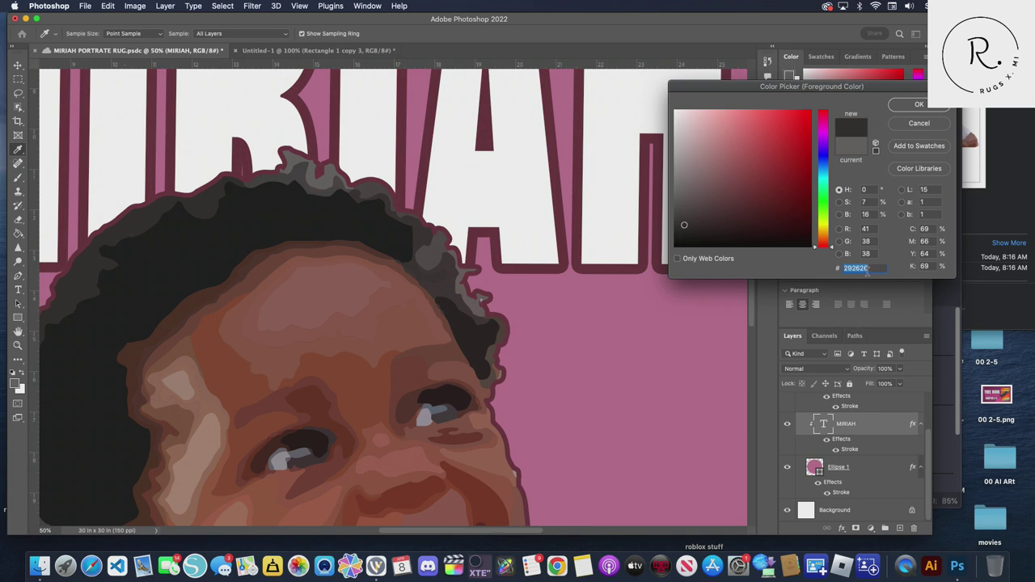
pyautogui.moveTo(870, 270); pyautogui.dragTo(846, 267)
pyautogui.rightClick(855, 272)
pyautogui.click(877, 314)
pyautogui.click(887, 108)
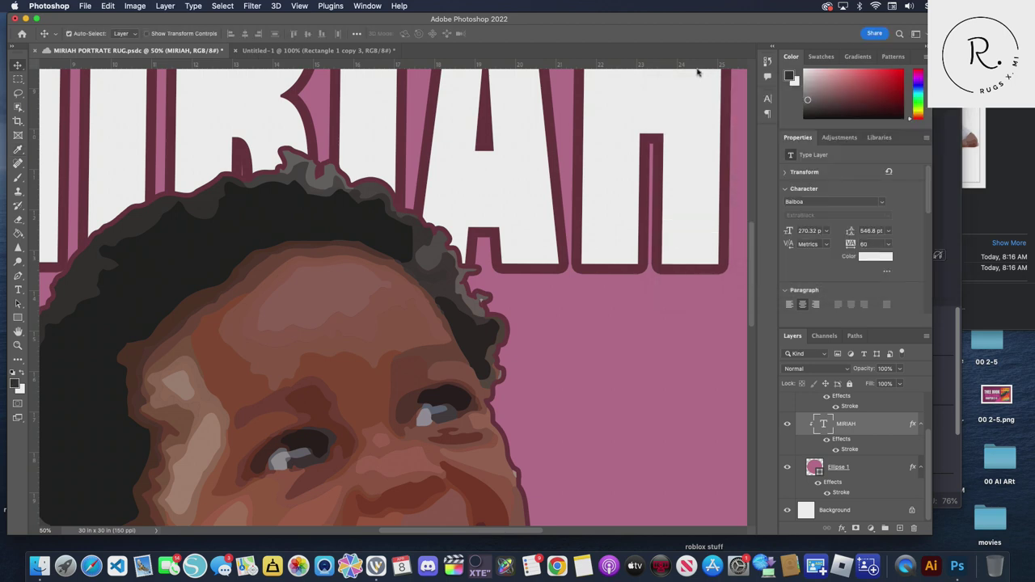
pyautogui.click(284, 51)
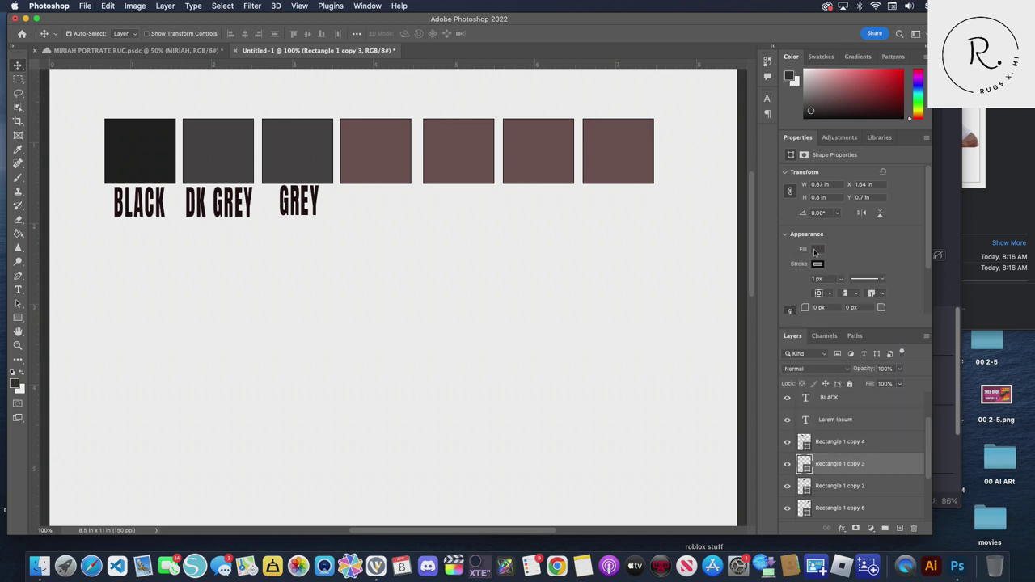
# Fill the DK GREY swatch with the pasted colour 292626
pyautogui.click(816, 250)
pyautogui.click(926, 271)
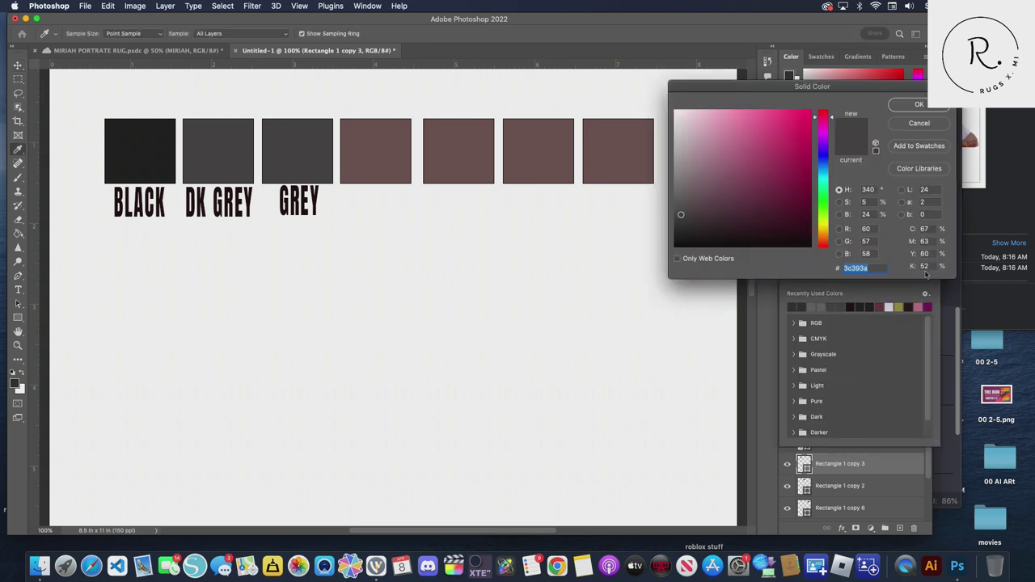
pyautogui.rightClick(880, 267)
pyautogui.click(910, 327)
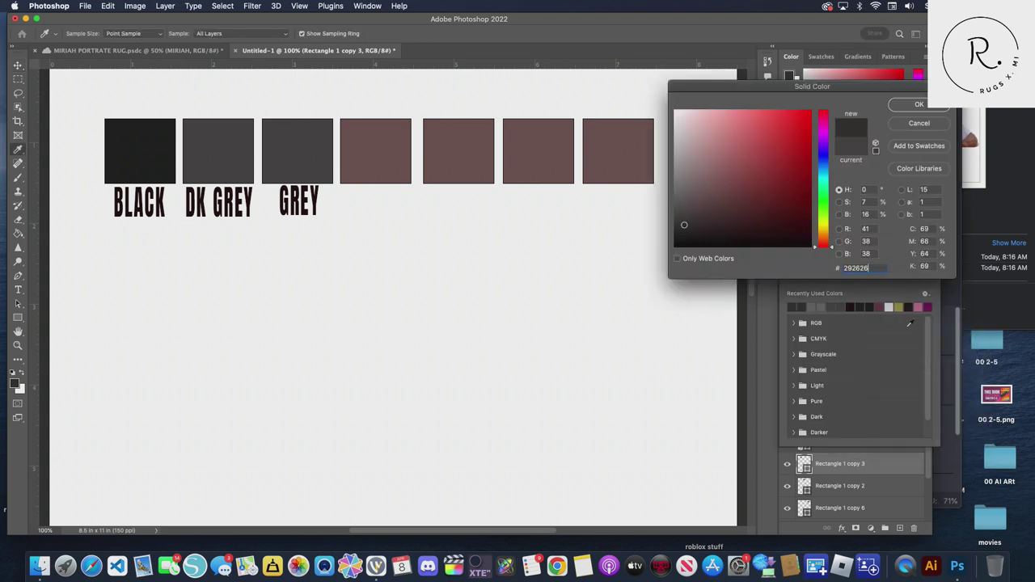
pyautogui.click(919, 103)
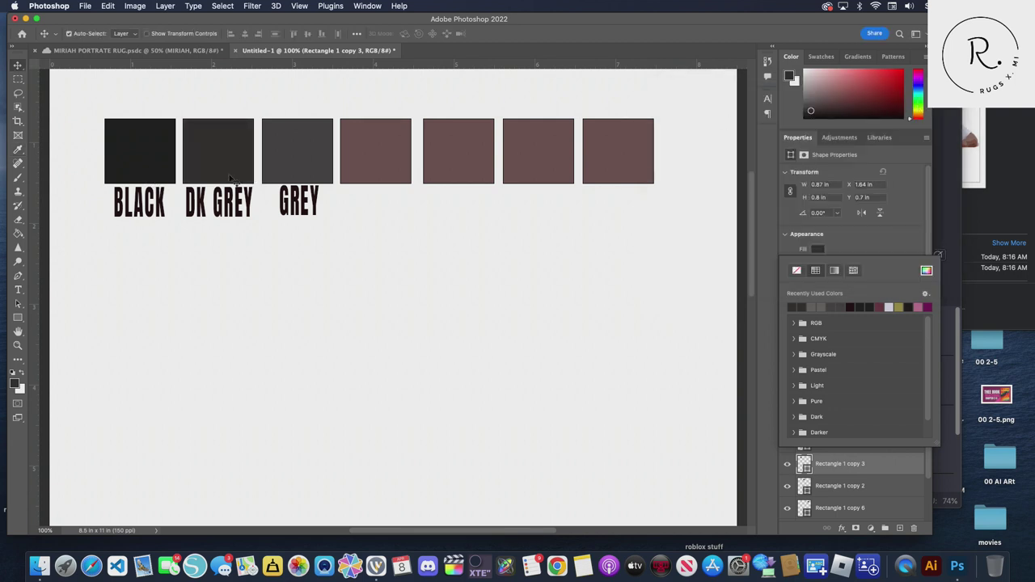
# Select the GREY square and sample the lighter hair grey from the MIRIAH portrait
pyautogui.click(307, 167)
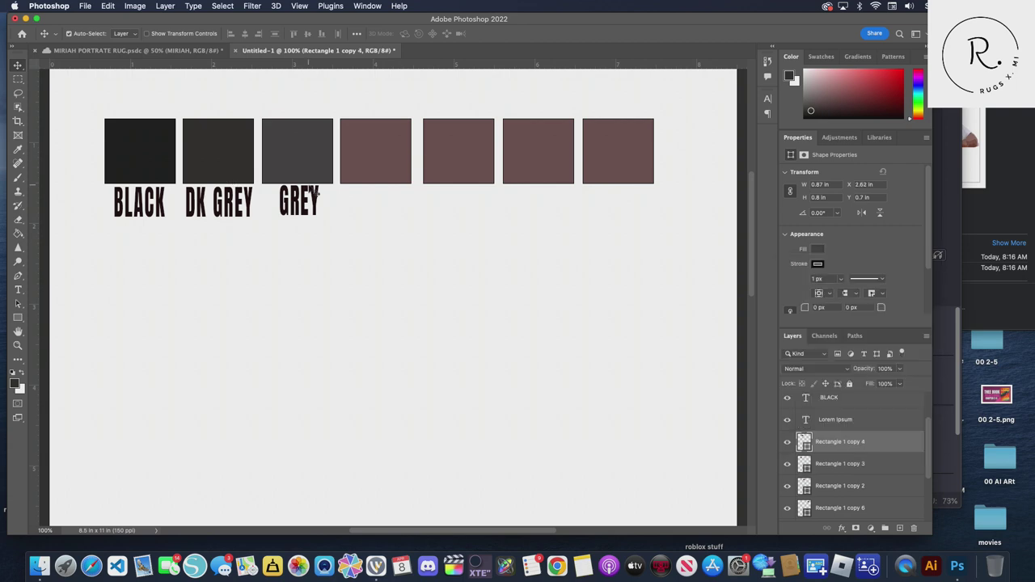
pyautogui.click(178, 51)
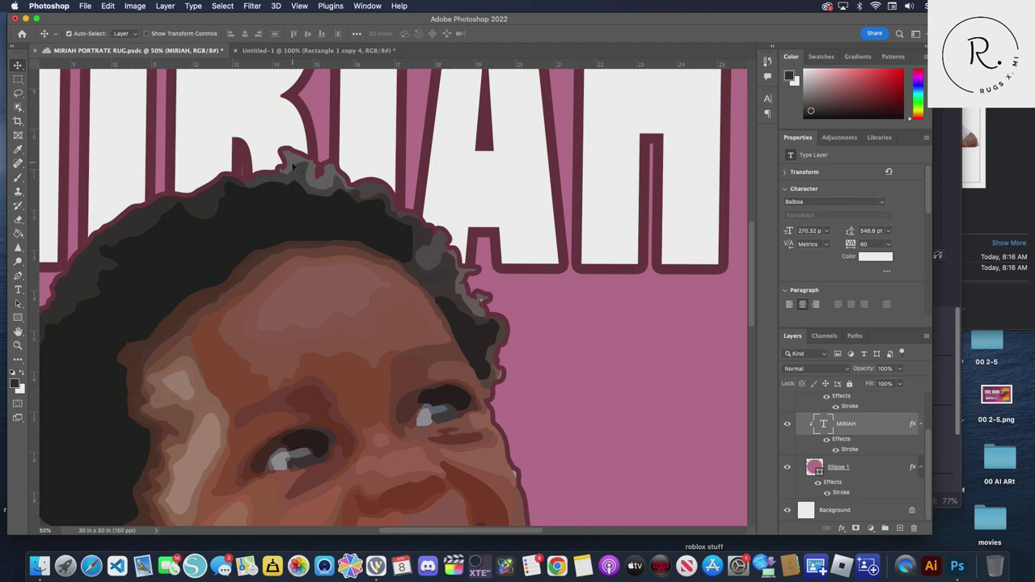
pyautogui.click(13, 384)
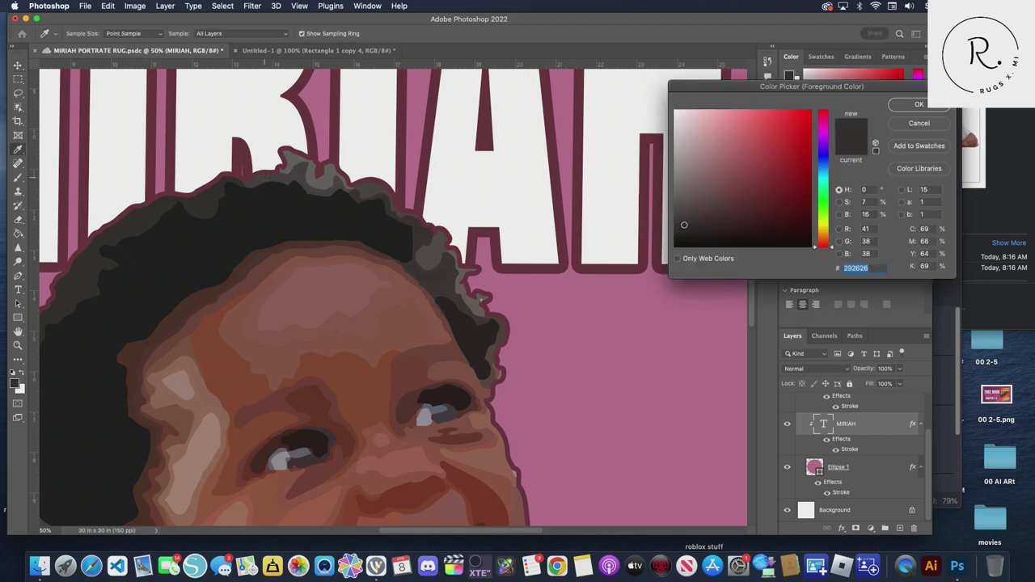
pyautogui.click(266, 178)
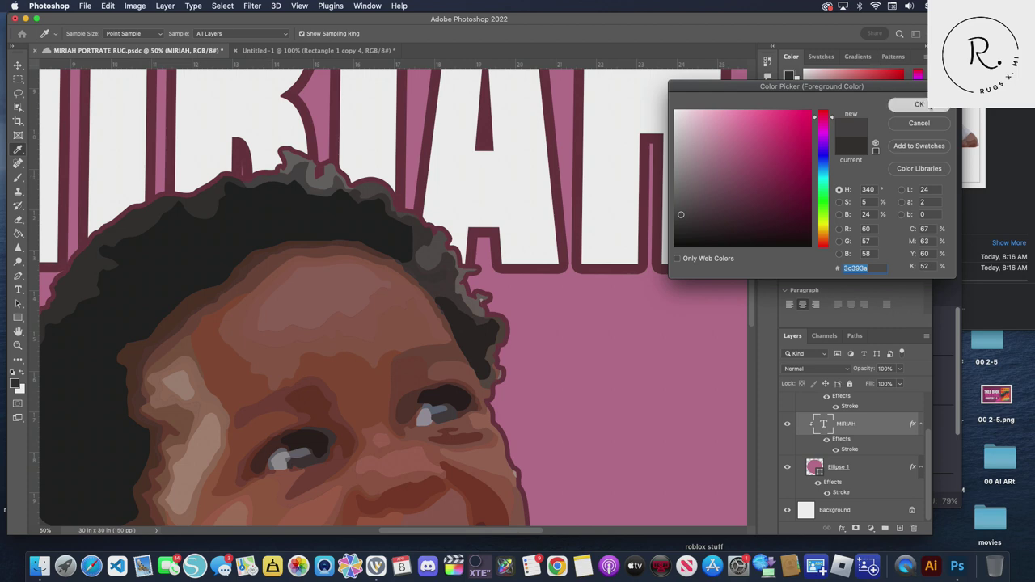
# Sample hair grey 3c393a as the background colour and copy its hex code
pyautogui.click(922, 105)
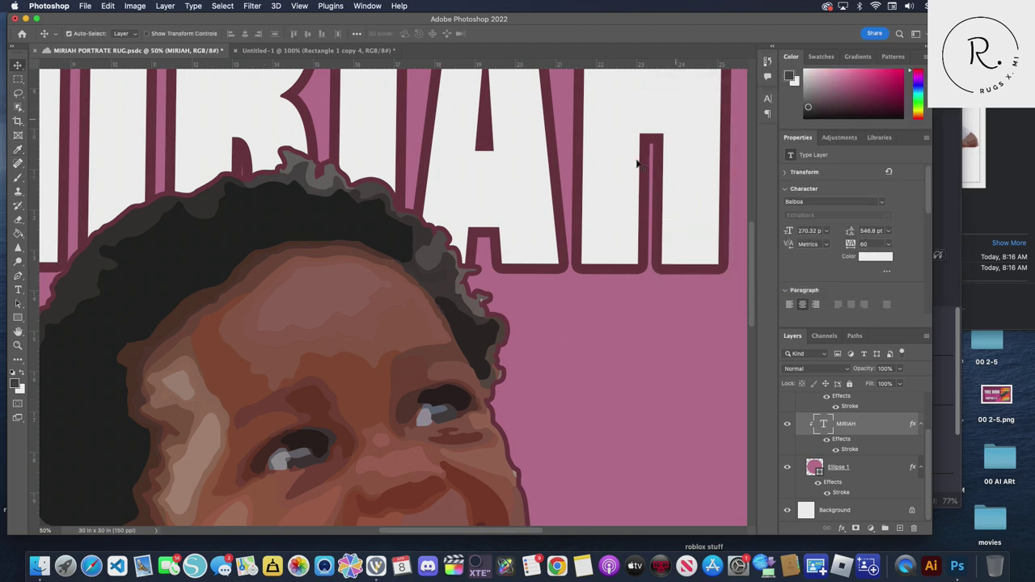
pyautogui.click(22, 388)
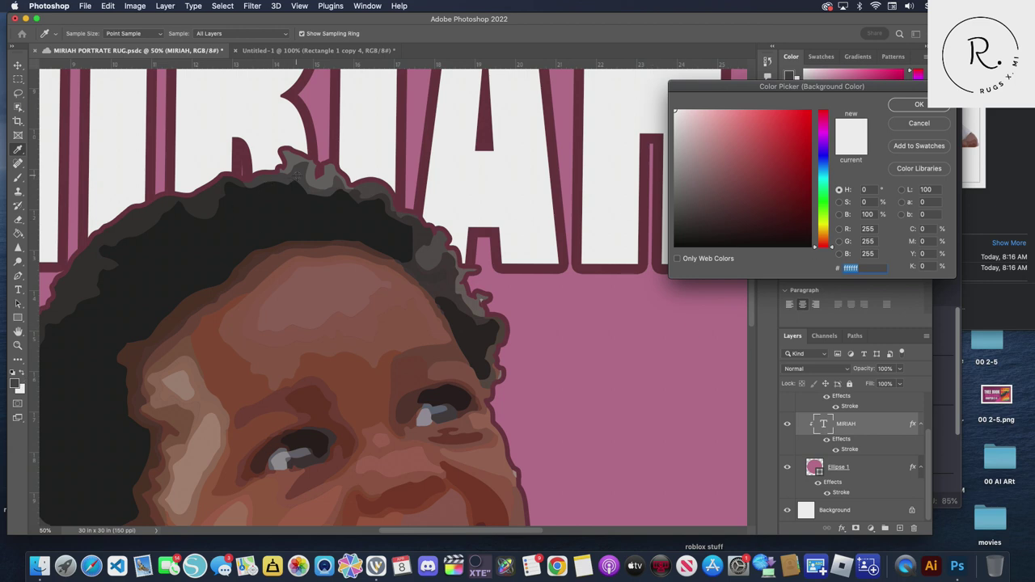
pyautogui.click(296, 173)
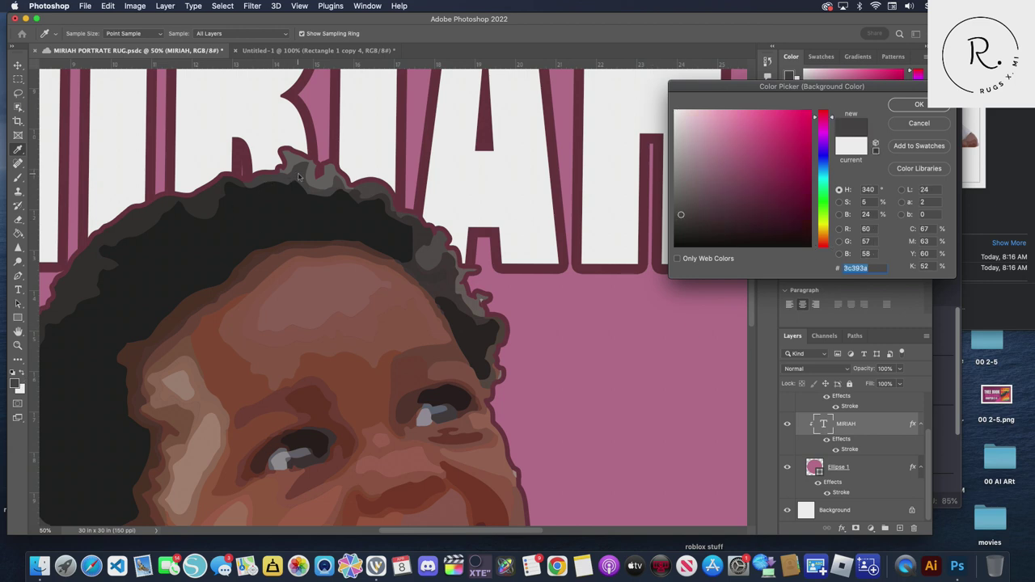
pyautogui.rightClick(856, 267)
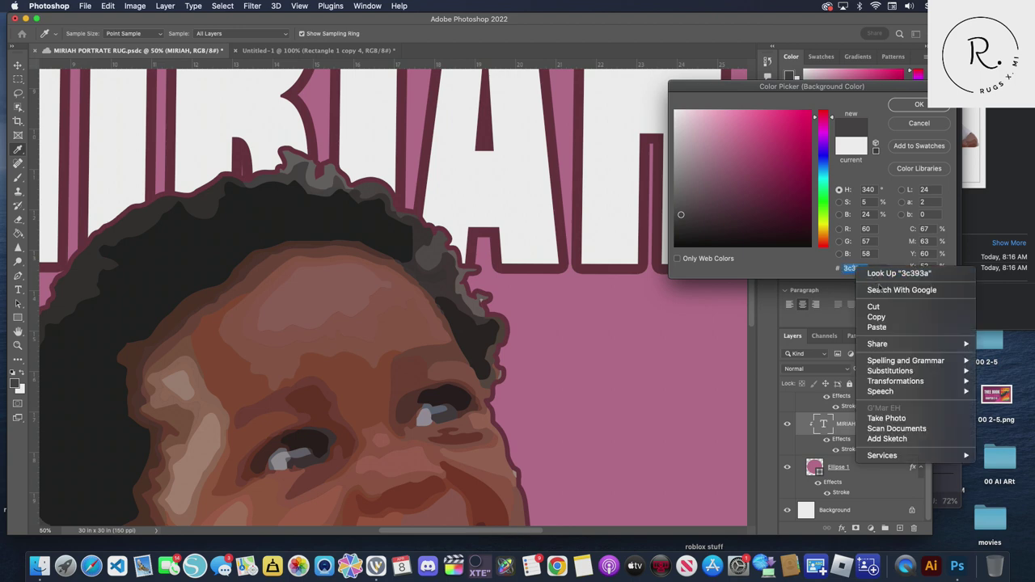
pyautogui.click(904, 319)
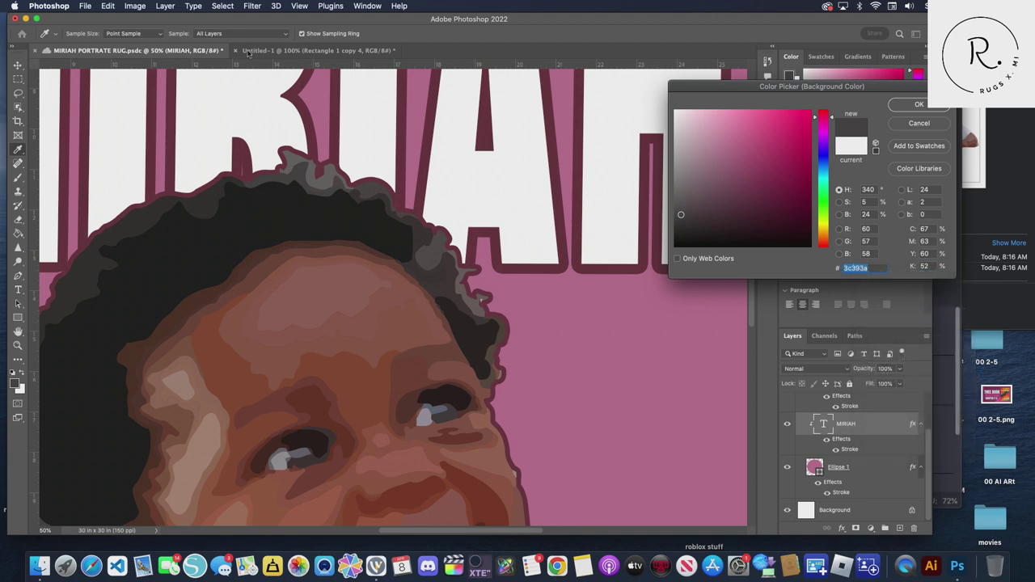
pyautogui.click(919, 104)
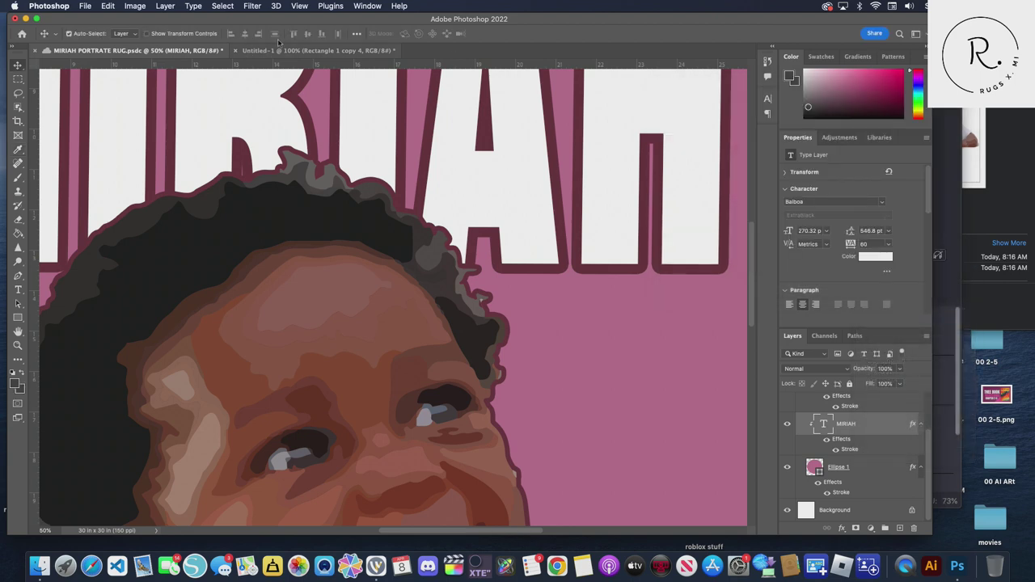
pyautogui.click(283, 51)
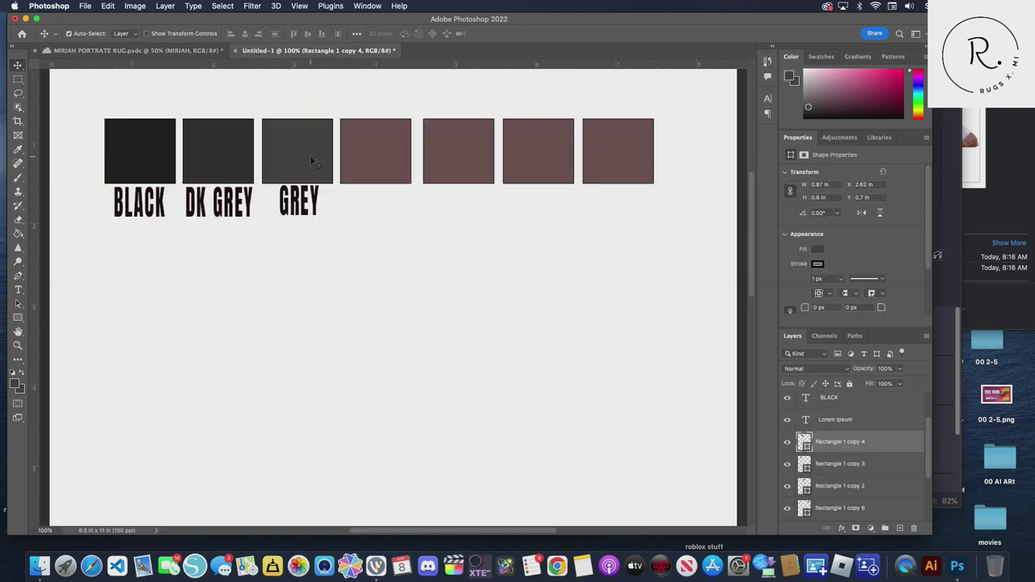
# Fill the GREY swatch with 3c393a and select the first mauve square for the next colour
pyautogui.click(821, 250)
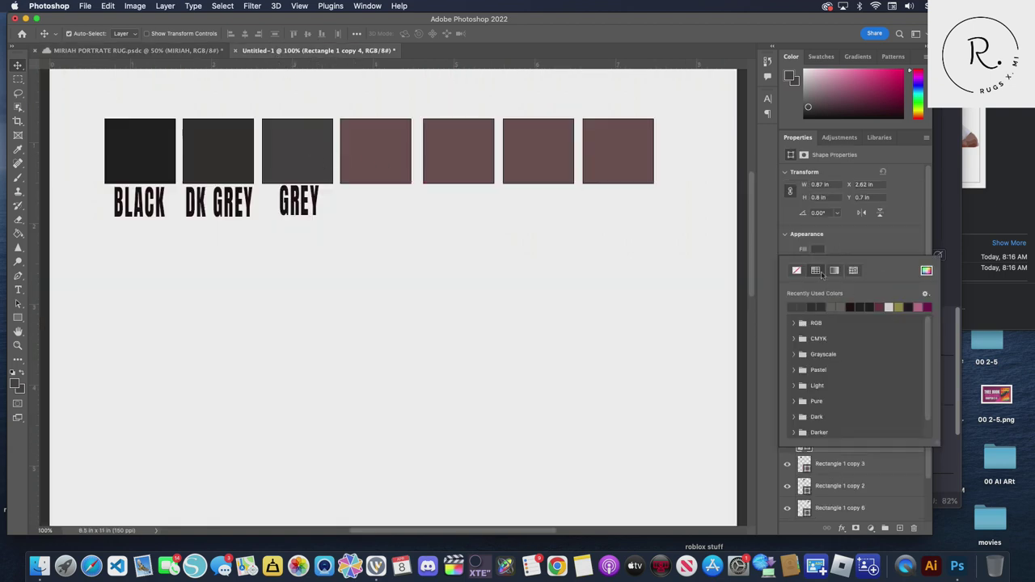
pyautogui.click(815, 252)
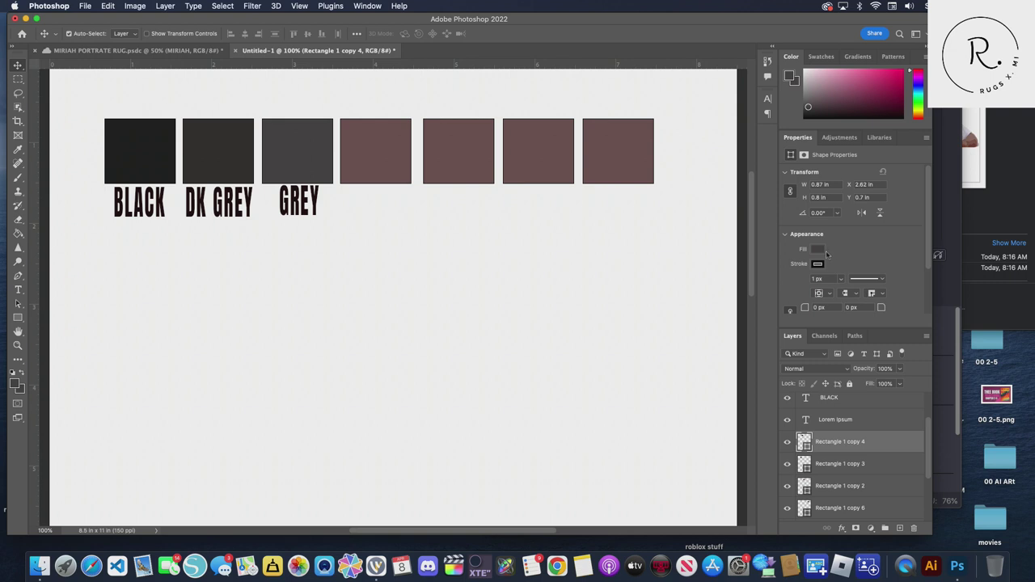
pyautogui.click(826, 253)
pyautogui.click(927, 271)
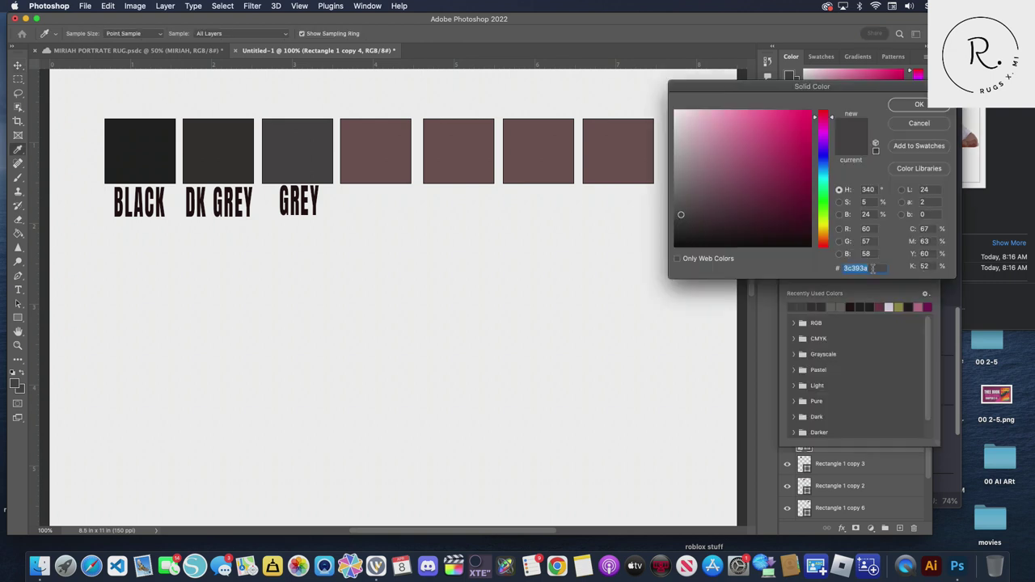
pyautogui.rightClick(843, 271)
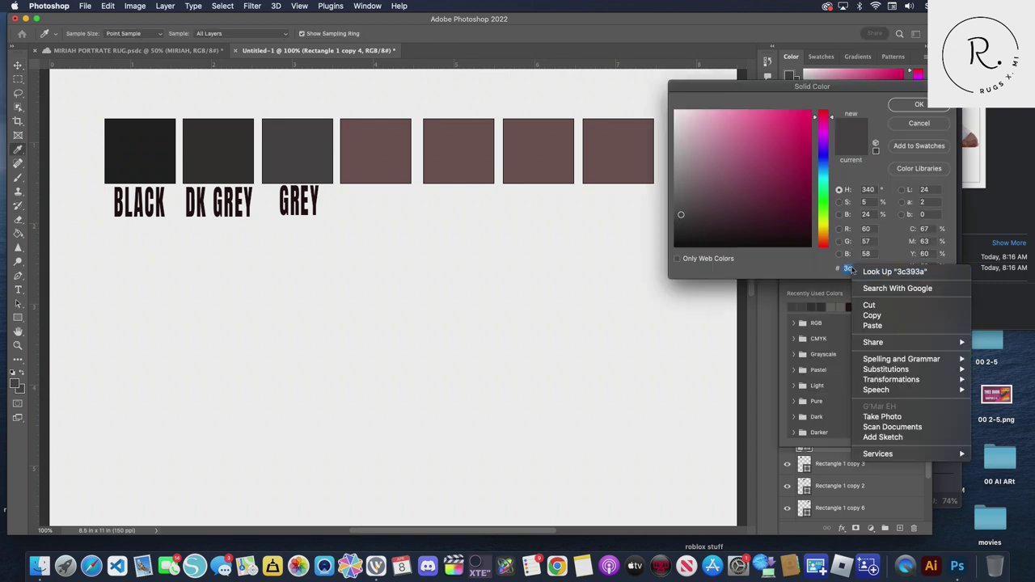
pyautogui.click(888, 316)
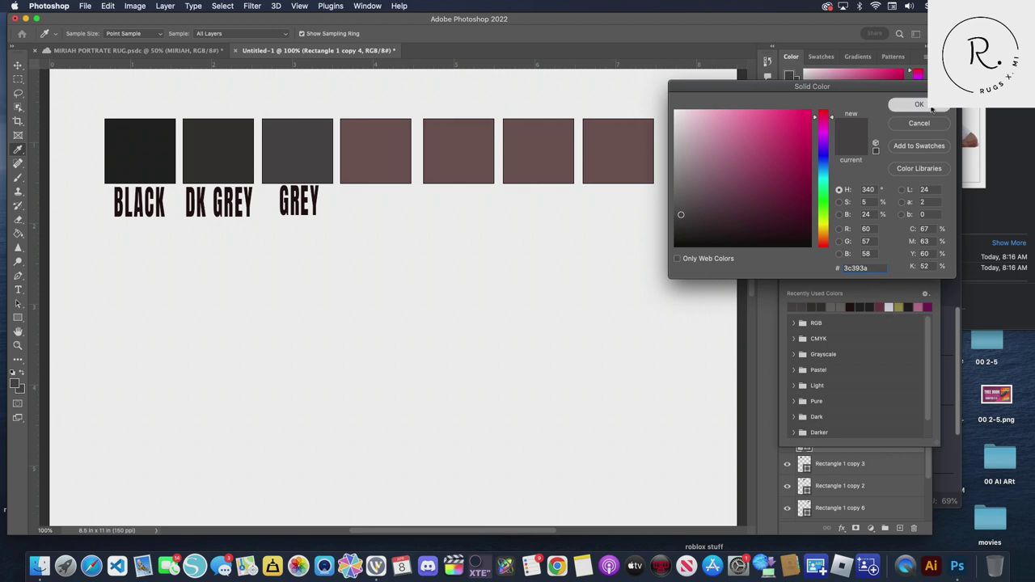
pyautogui.click(940, 106)
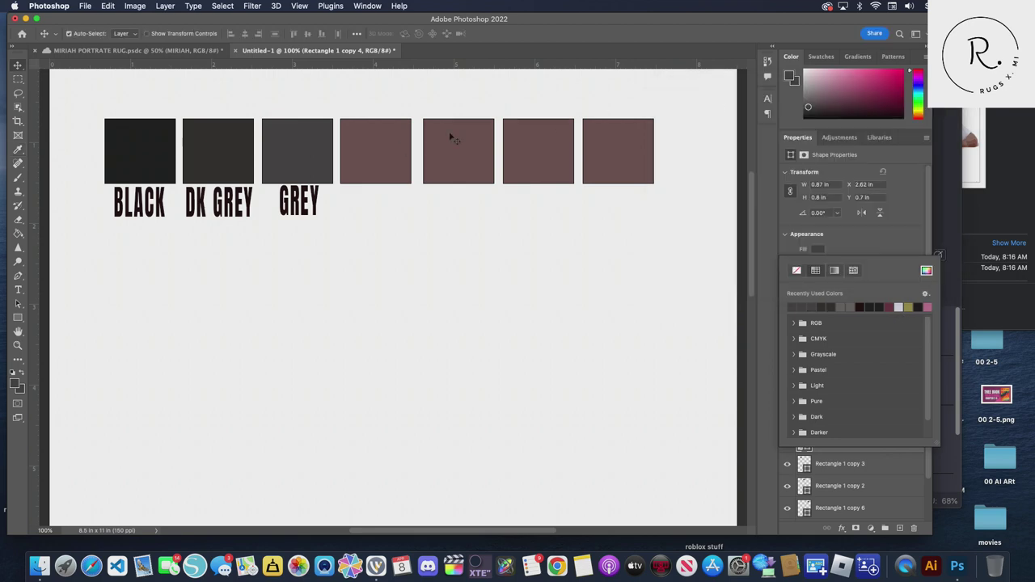
pyautogui.click(364, 155)
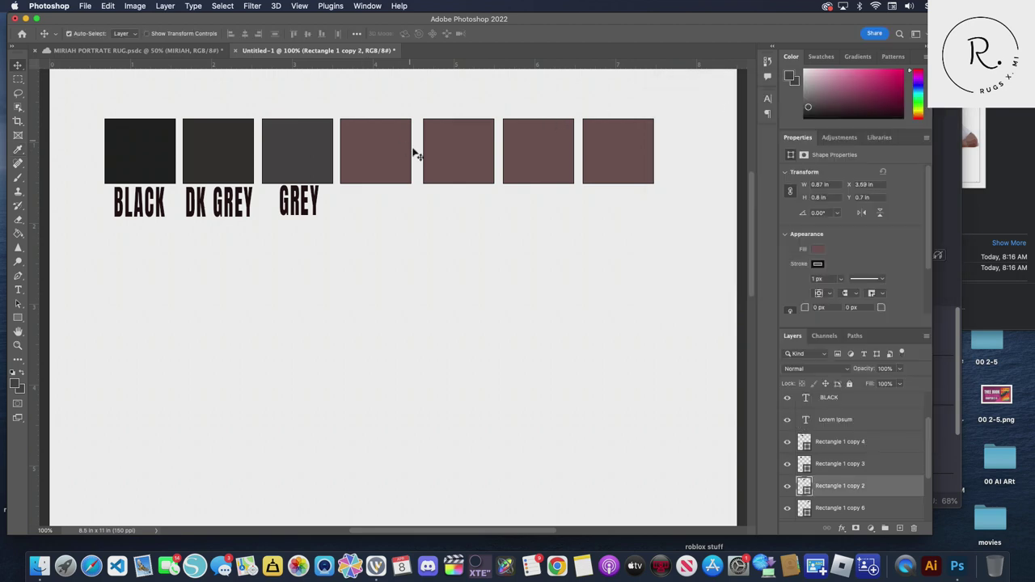
pyautogui.click(159, 51)
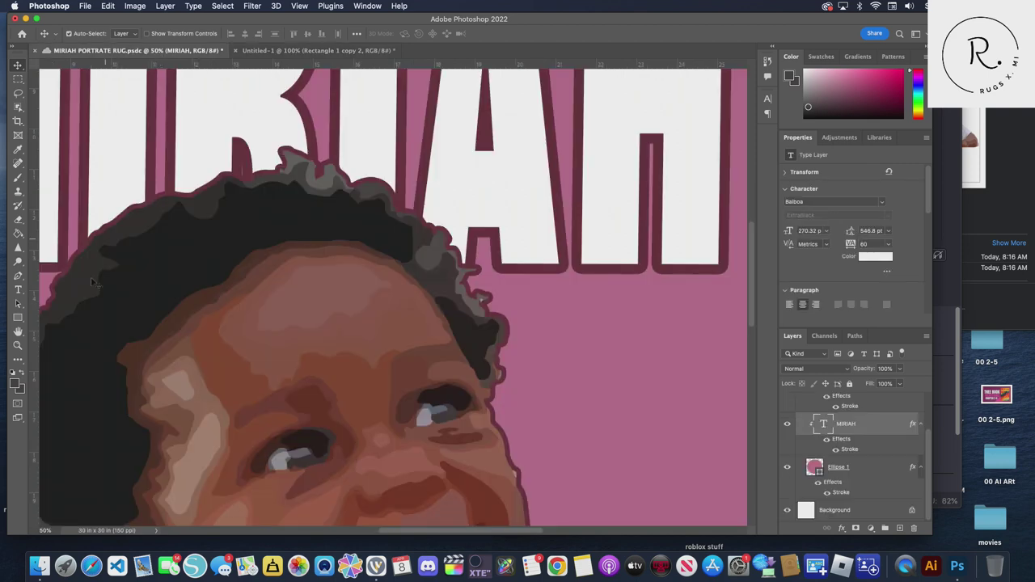
# Sample mid grey 615d5d from the hair and apply it as the fourth square's fill
pyautogui.click(16, 385)
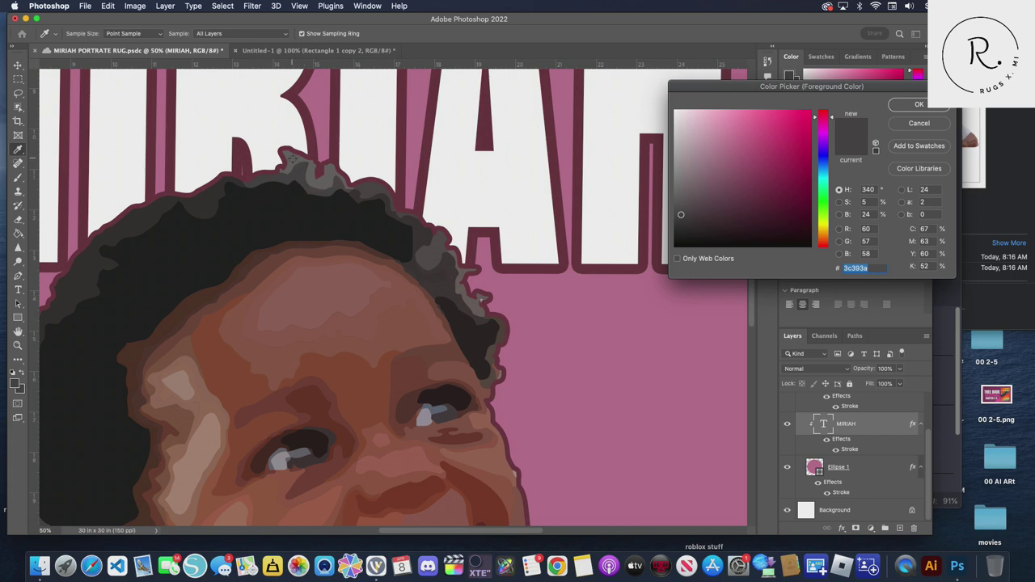
pyautogui.click(289, 158)
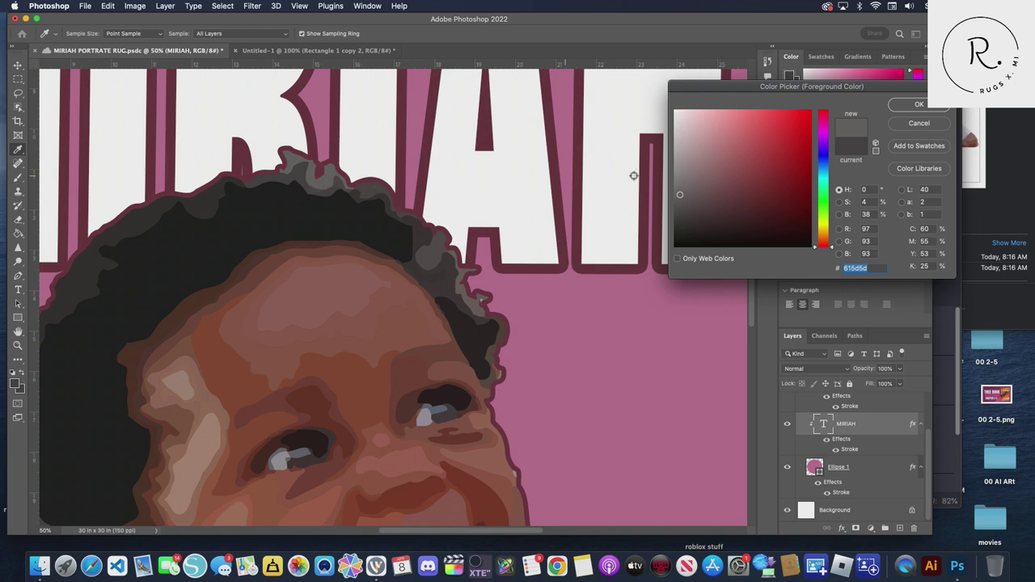
pyautogui.click(916, 104)
pyautogui.press('v')
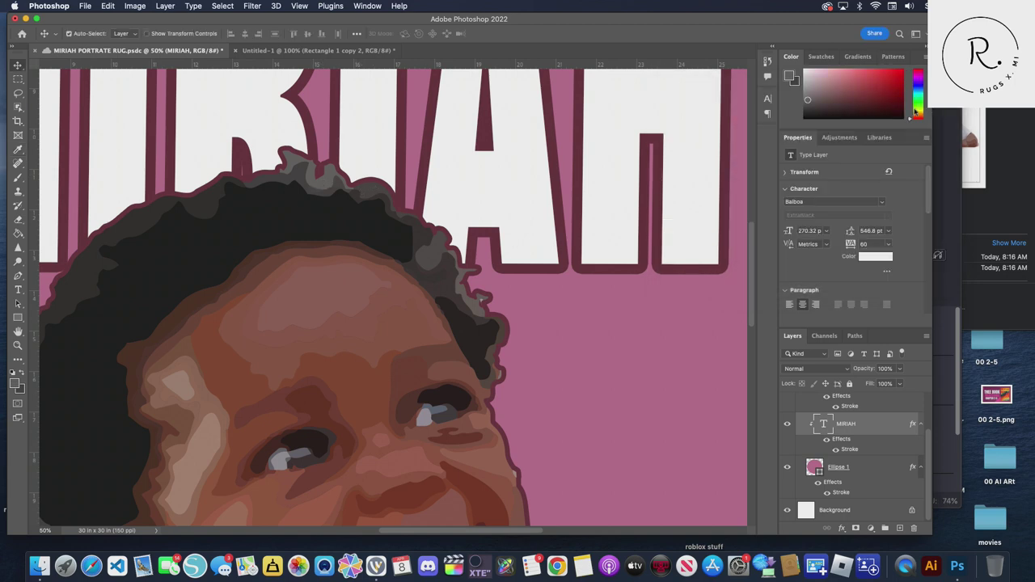
pyautogui.click(315, 51)
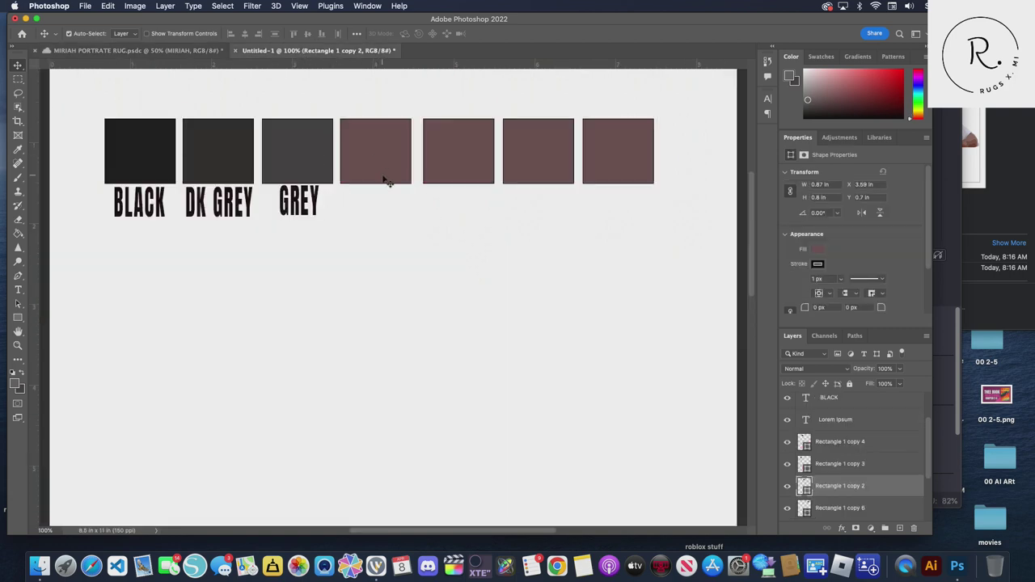
pyautogui.click(822, 250)
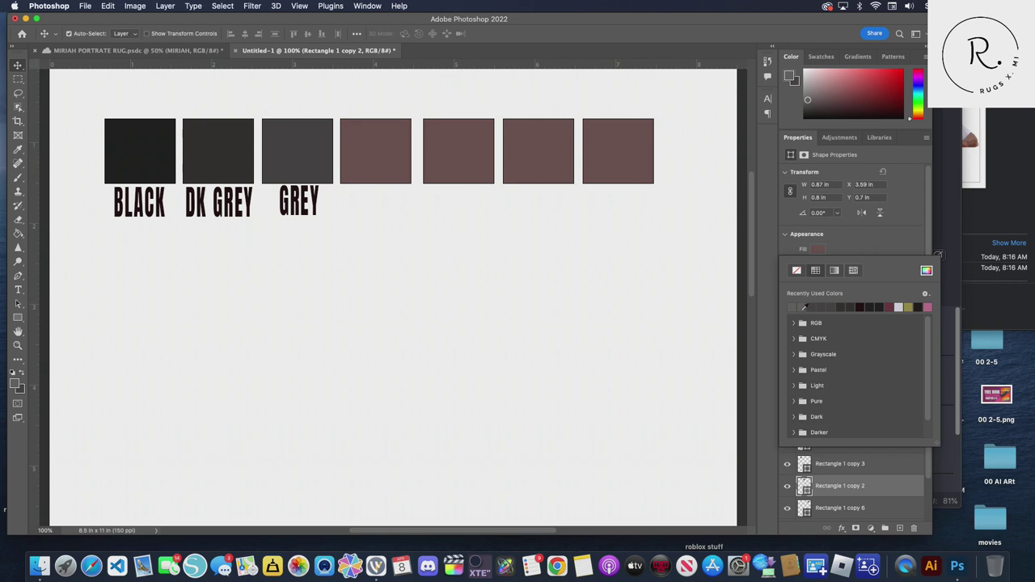
pyautogui.click(795, 307)
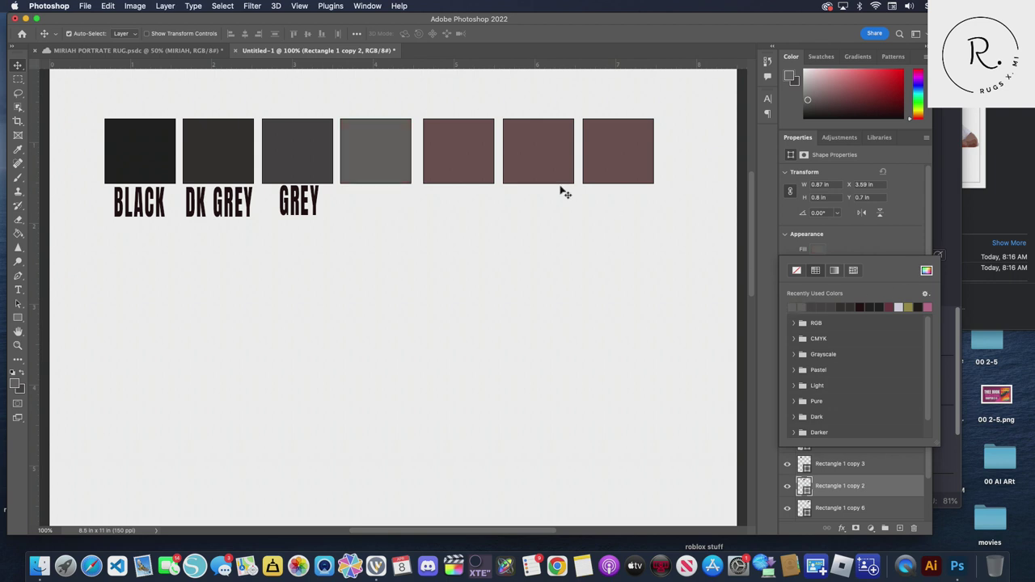
# Duplicate the GREY label under the fourth swatch and retype it as LIGHT GREY
pyautogui.moveTo(296, 203); pyautogui.dragTo(307, 182)
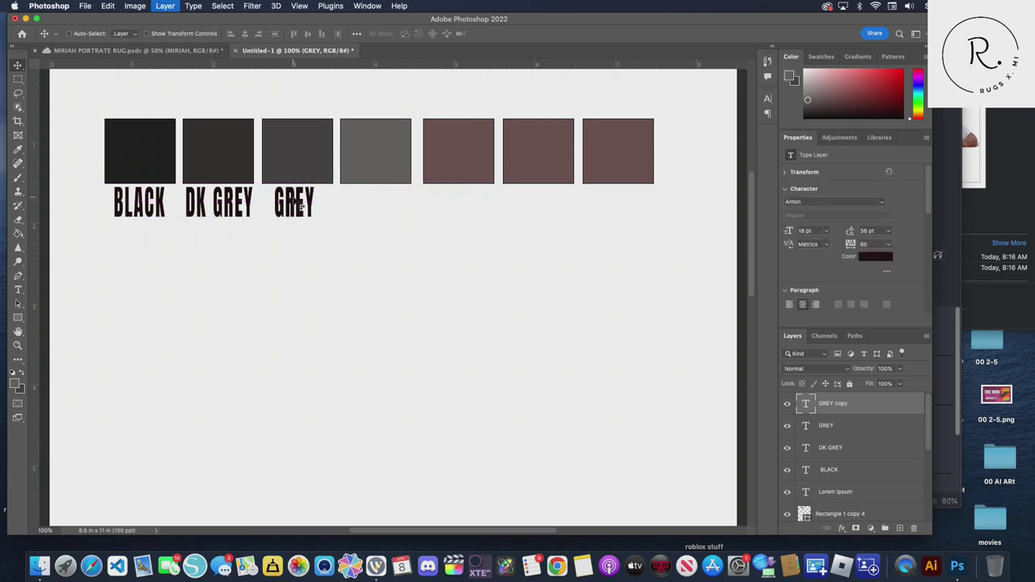
pyautogui.moveTo(301, 207)
pyautogui.mouseDown()
pyautogui.moveTo(364, 204)
pyautogui.moveTo(377, 182)
pyautogui.mouseUp()
pyautogui.doubleClick(366, 198)
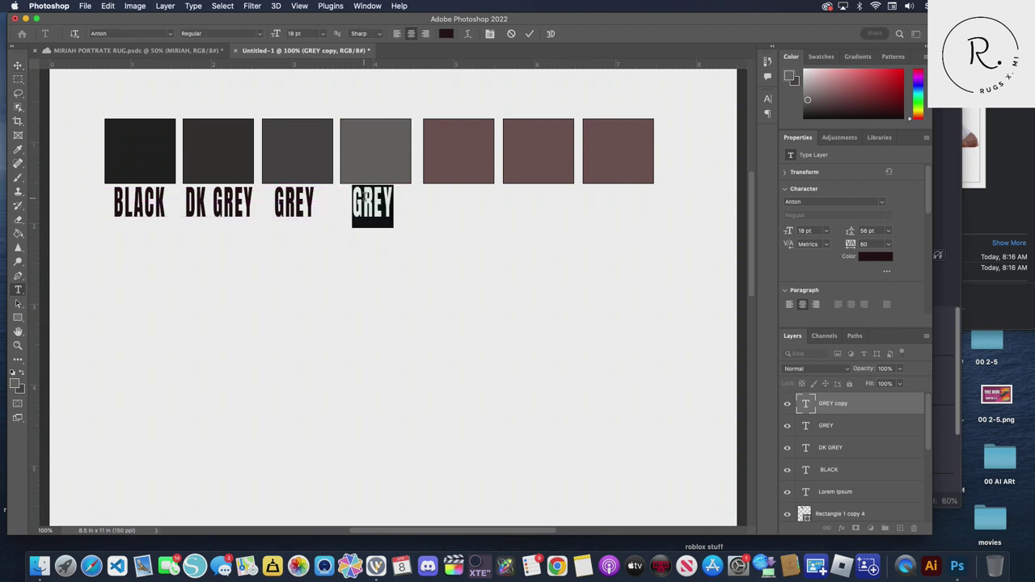
pyautogui.write('LIGHT GREY')
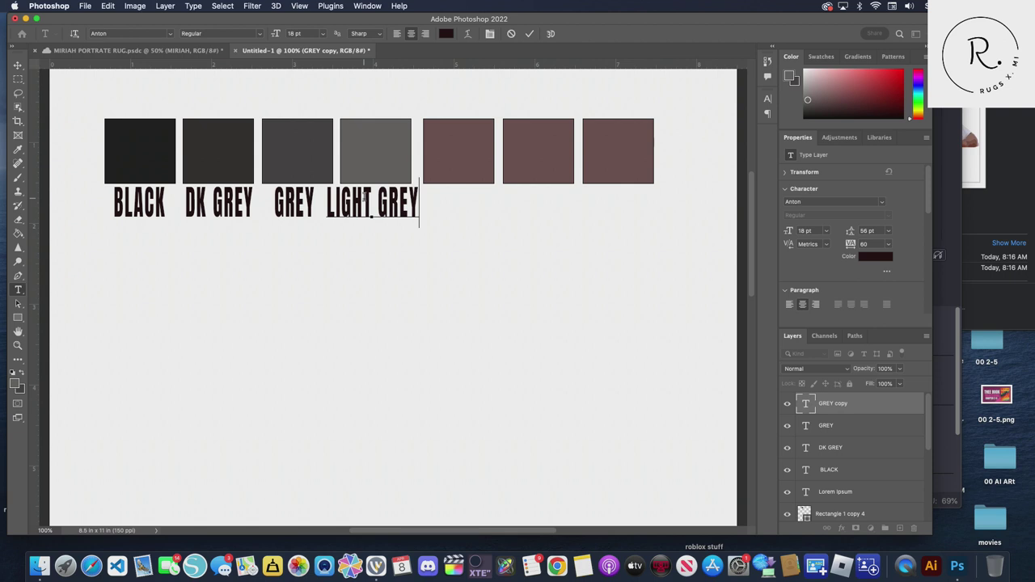
pyautogui.click(529, 33)
pyautogui.press('v')
pyautogui.moveTo(447, 126)
pyautogui.mouseDown()
pyautogui.moveTo(151, 294)
pyautogui.moveTo(113, 248)
pyautogui.mouseUp()
# Line up the brown swatches as a second row, duplicating one to make four
pyautogui.moveTo(545, 138)
pyautogui.mouseDown()
pyautogui.moveTo(328, 247)
pyautogui.moveTo(159, 257)
pyautogui.moveTo(169, 257)
pyautogui.mouseUp()
pyautogui.moveTo(638, 149); pyautogui.dragTo(321, 268)
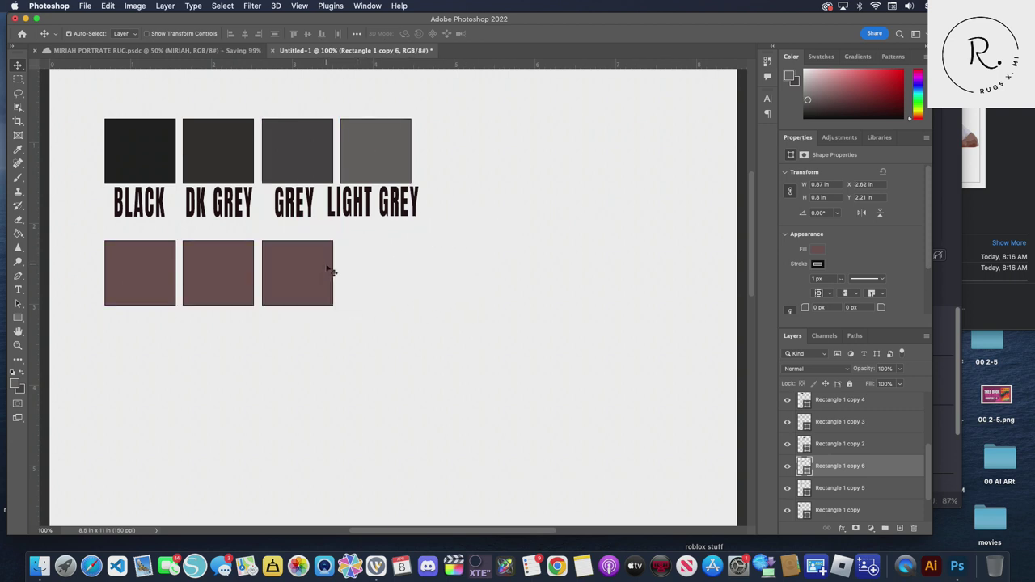
pyautogui.rightClick(325, 268)
pyautogui.click(307, 268)
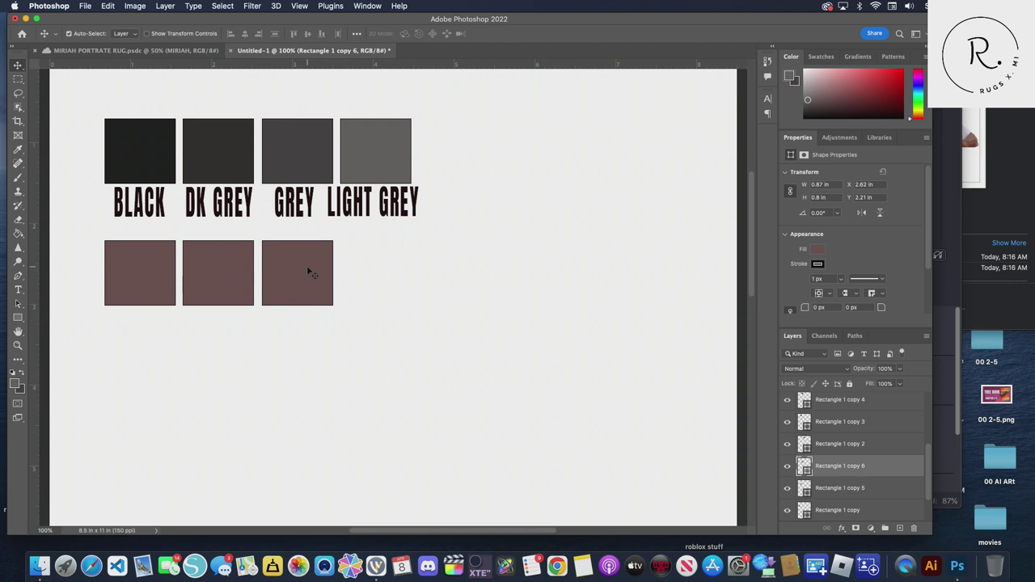
pyautogui.moveTo(309, 273); pyautogui.dragTo(386, 275)
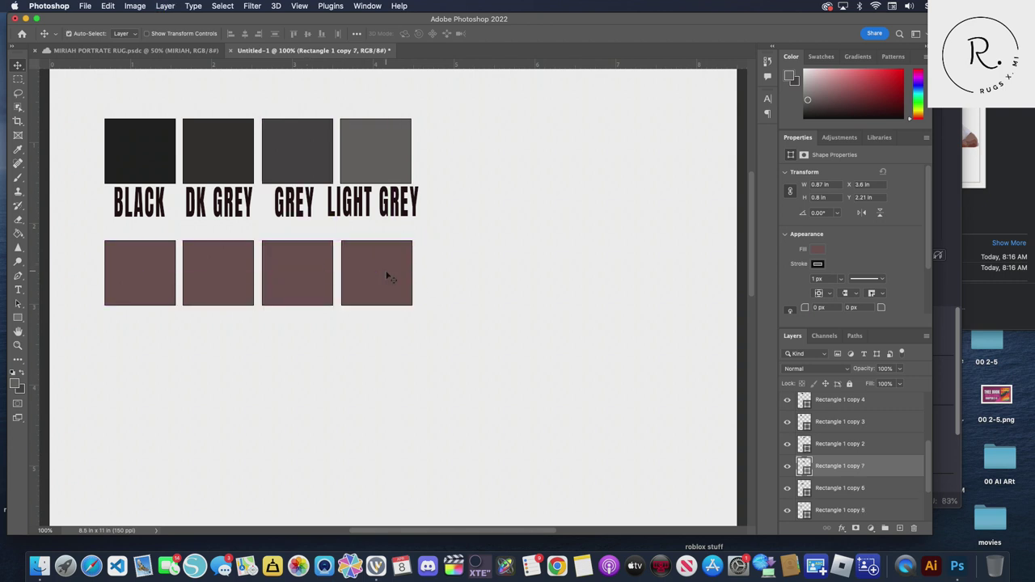
pyautogui.click(119, 266)
pyautogui.moveTo(266, 52); pyautogui.dragTo(147, 55)
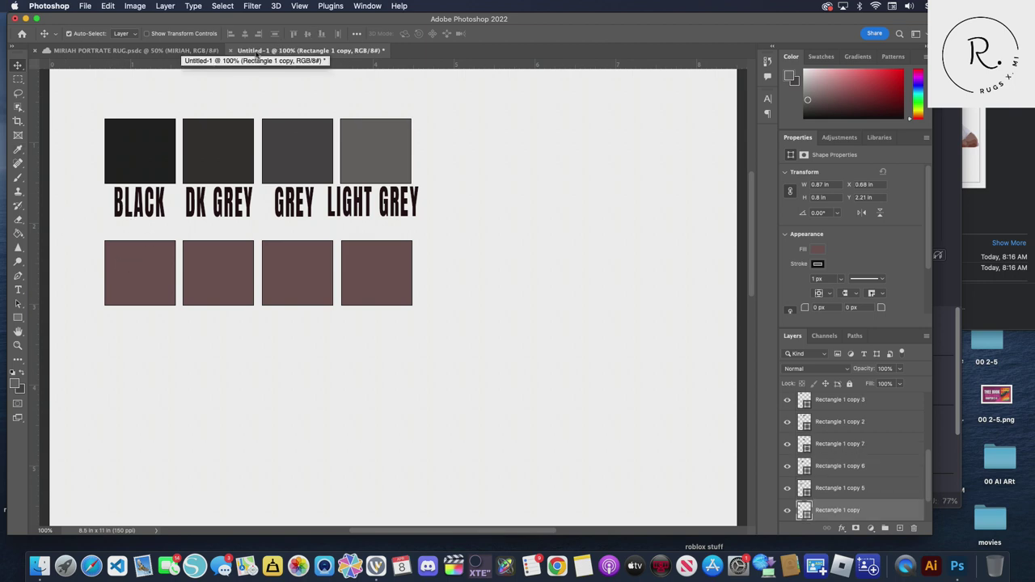
pyautogui.click(147, 52)
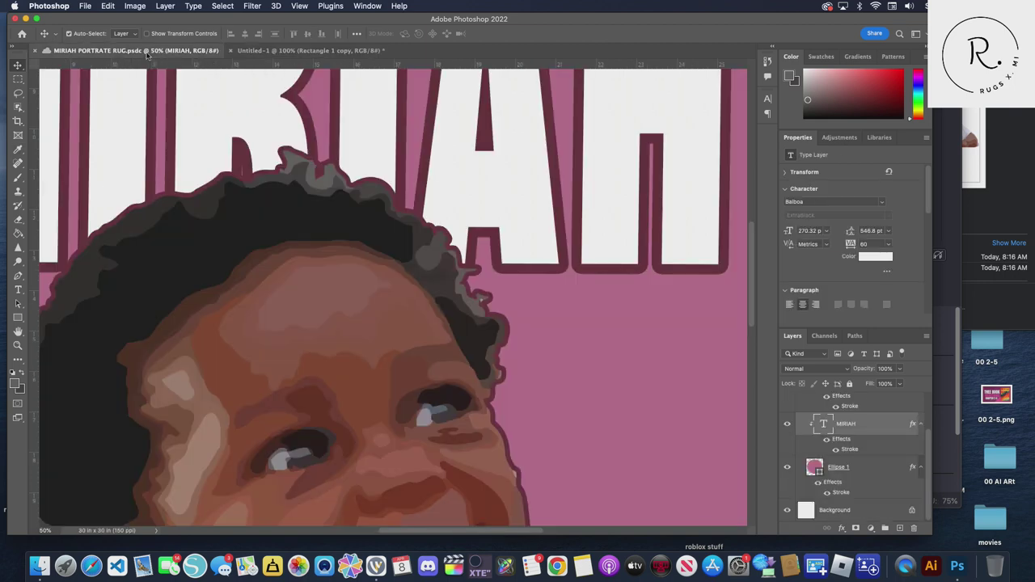
# Scroll to the portrait's hair edge and set the foreground colour to dark brown 45291d
pyautogui.scroll(-1, 450, 316)
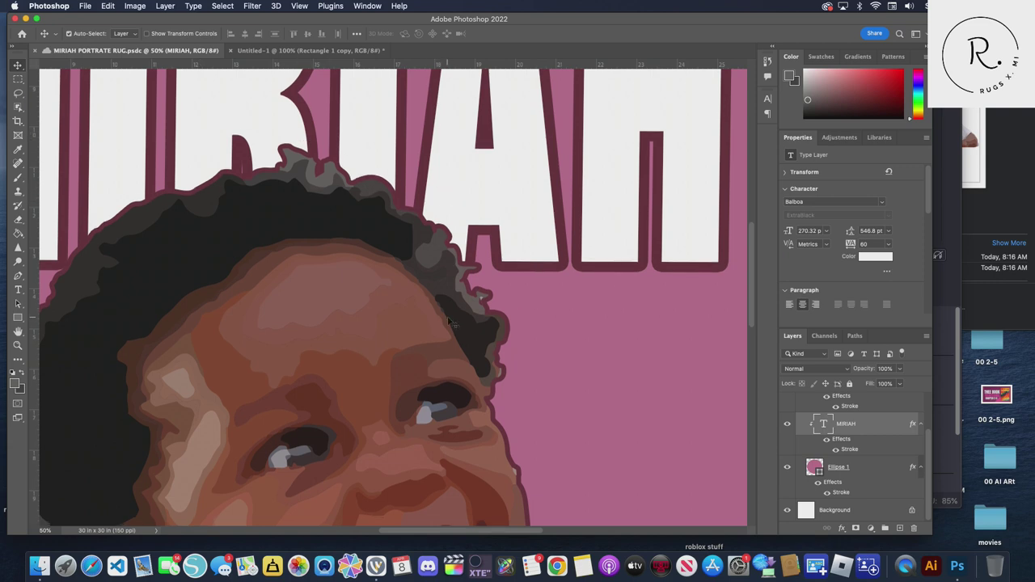
pyautogui.scroll(-2, 450, 316)
pyautogui.scroll(-1, 450, 316)
pyautogui.scroll(-1, 454, 324)
pyautogui.scroll(-1, 451, 321)
pyautogui.scroll(-1, 452, 320)
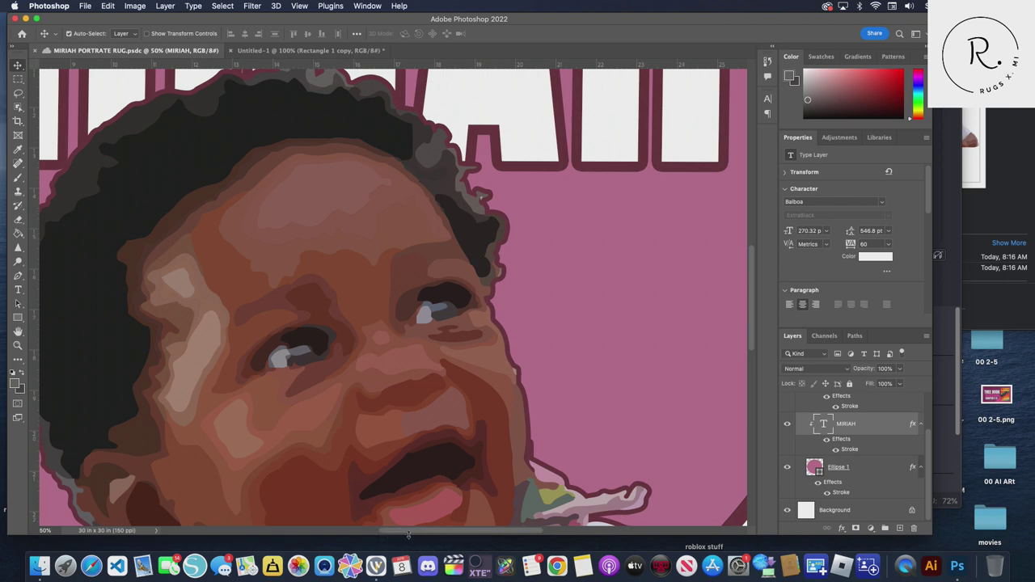
pyautogui.hscroll(-1, 340, 457)
pyautogui.hscroll(-2, 340, 457)
pyautogui.hscroll(-1, 340, 457)
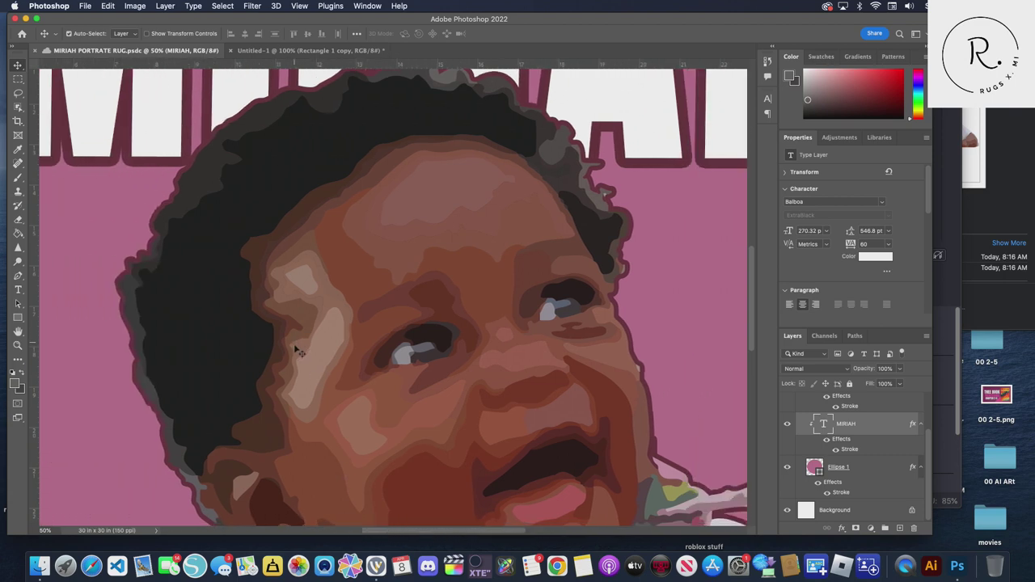
pyautogui.scroll(-2, 299, 353)
pyautogui.scroll(-1, 300, 352)
pyautogui.scroll(-2, 300, 353)
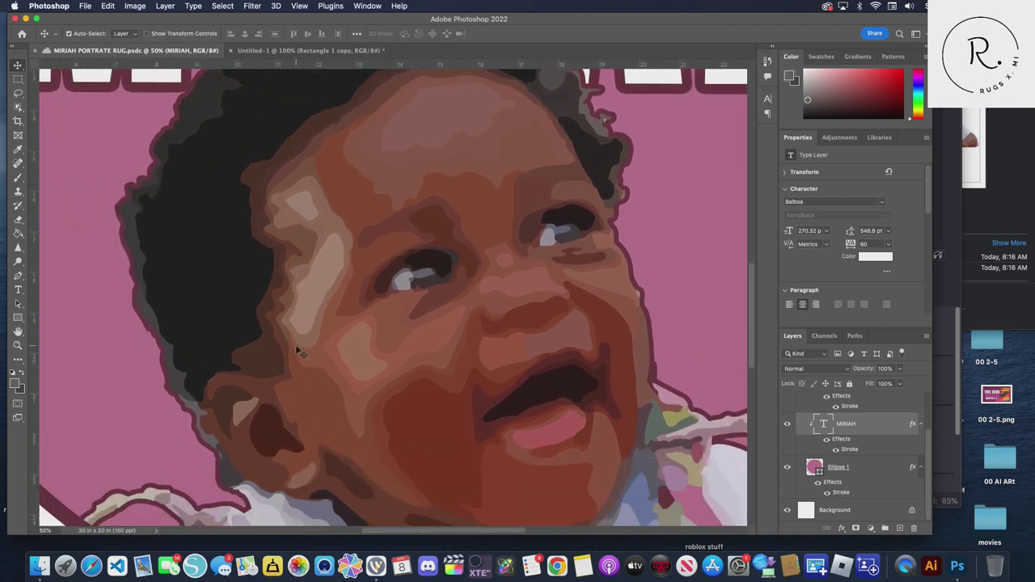
pyautogui.scroll(-1, 299, 352)
pyautogui.scroll(1, 299, 353)
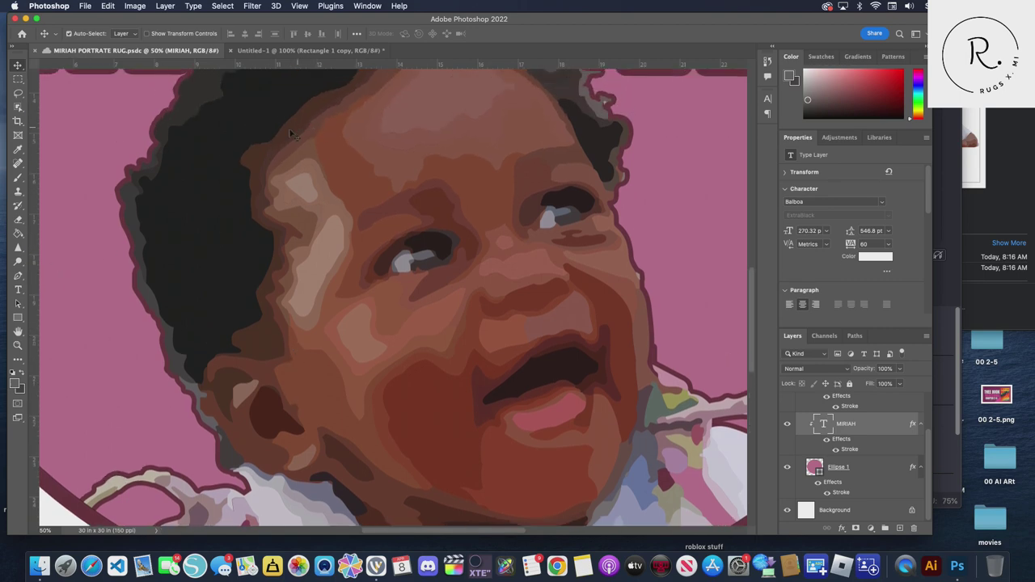
pyautogui.click(16, 384)
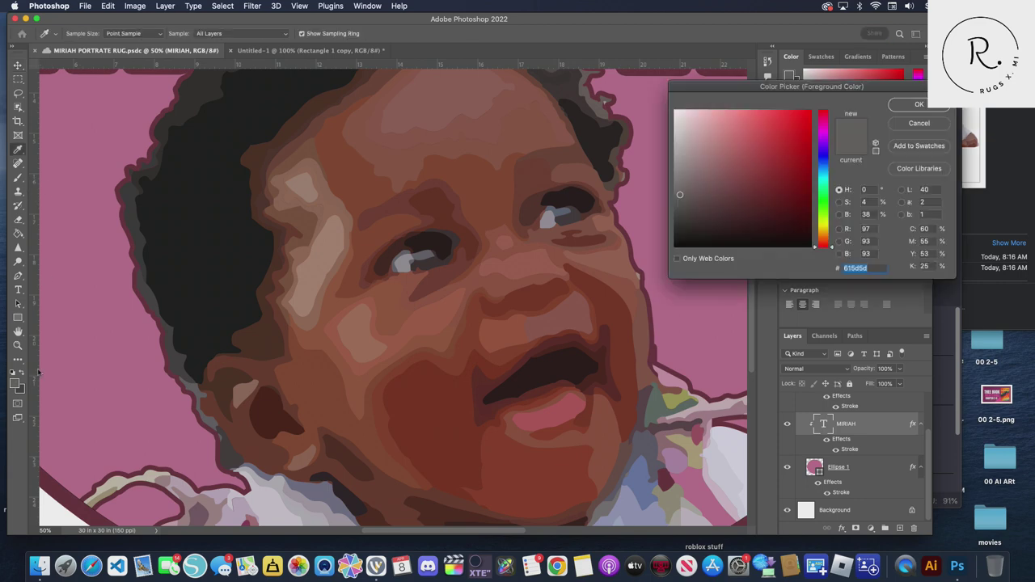
pyautogui.click(264, 153)
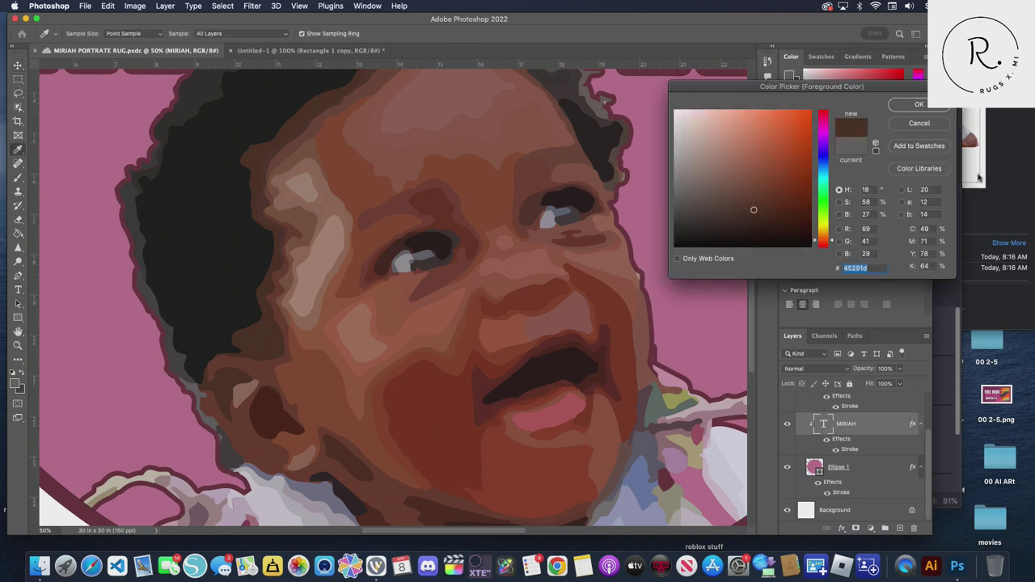
pyautogui.click(922, 105)
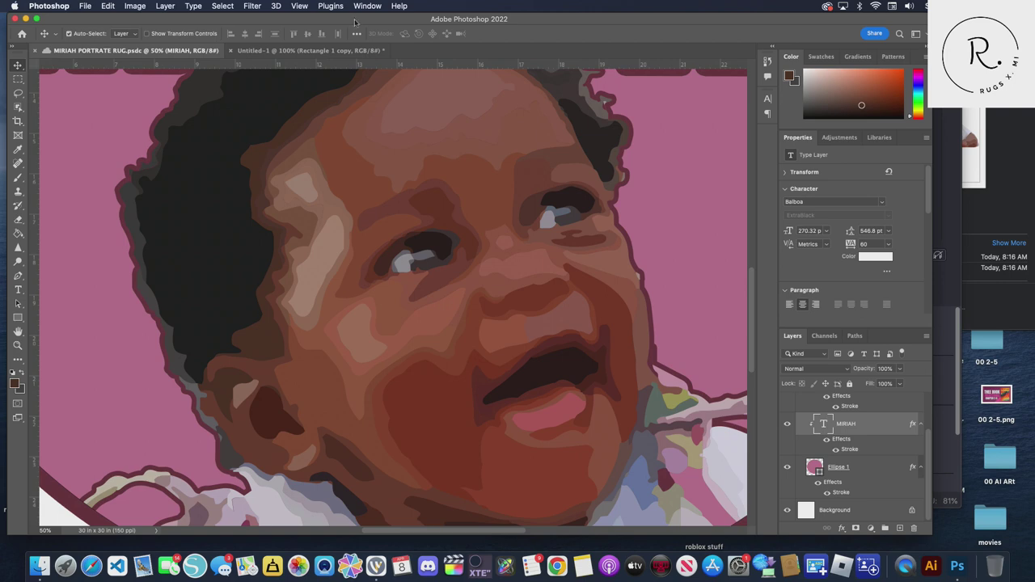
# Fill the first brown-row square with the recent dark brown 45291d, then return to the portrait
pyautogui.click(252, 51)
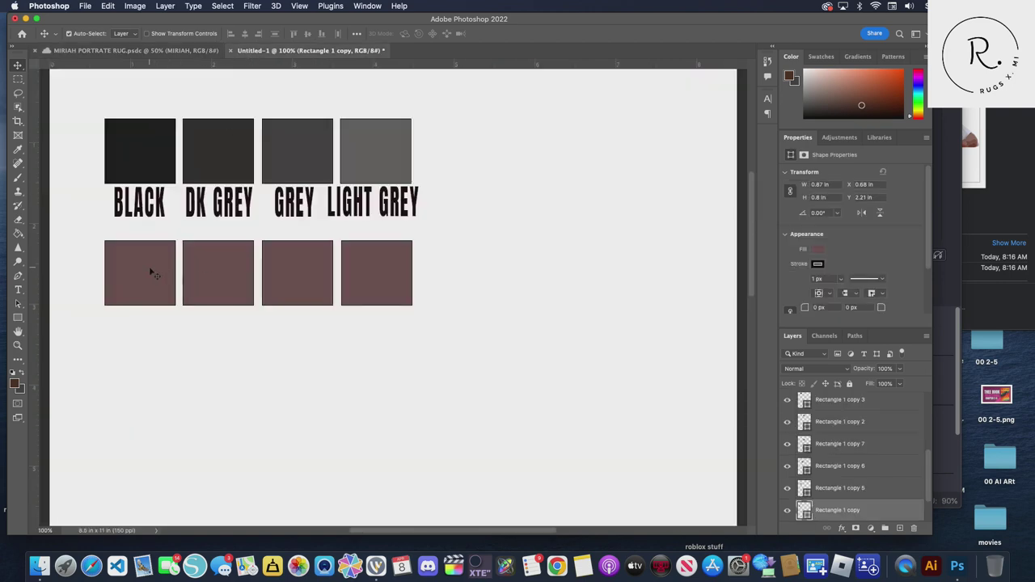
pyautogui.click(817, 250)
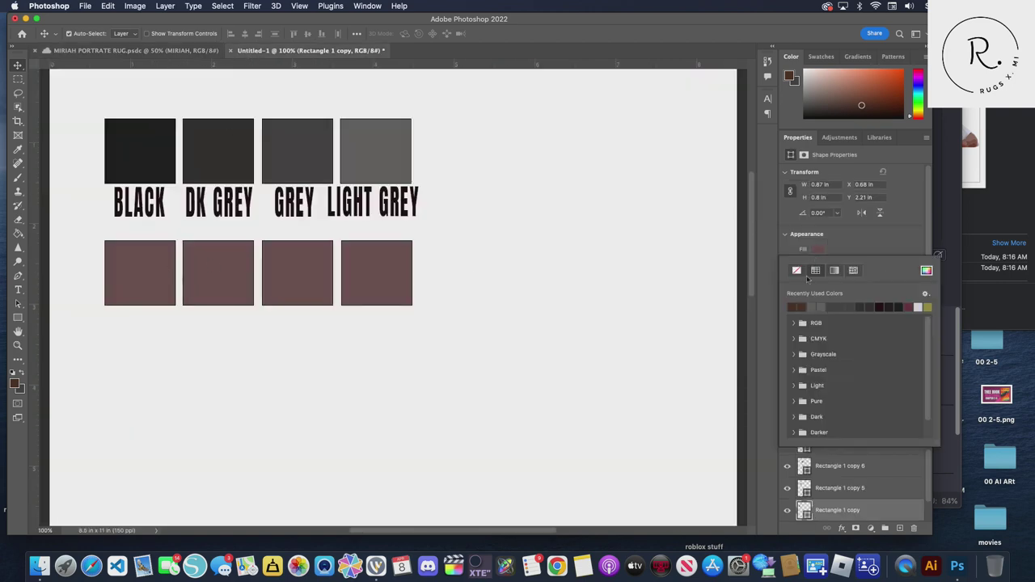
pyautogui.click(795, 306)
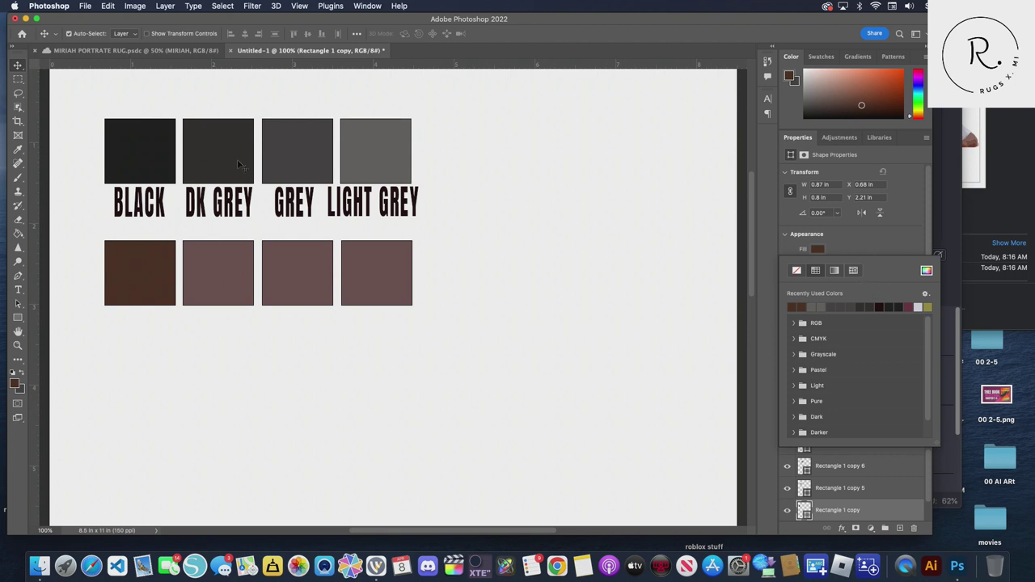
pyautogui.click(162, 53)
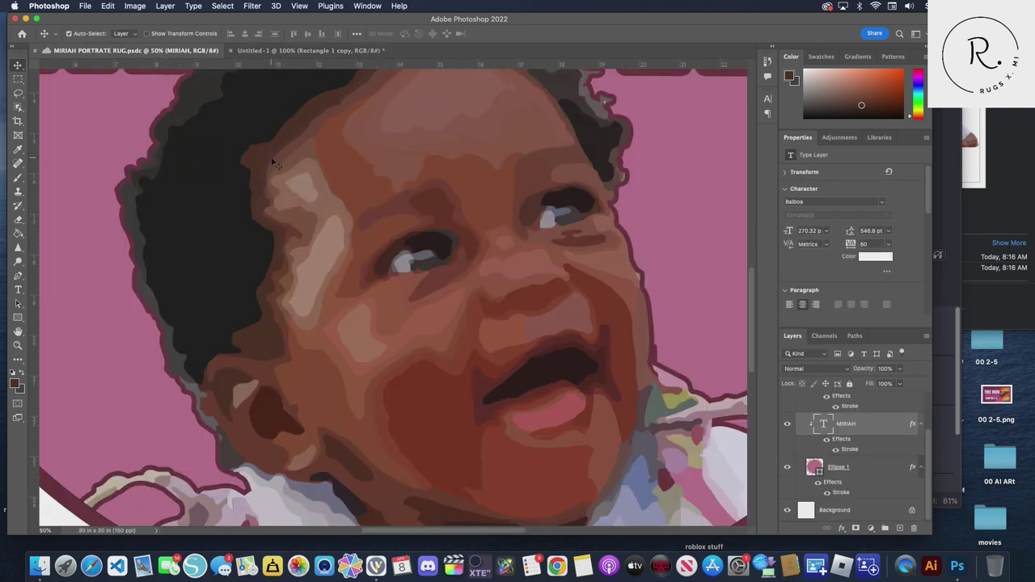
# Make brown 472c24, sampled from the portrait's face, the foreground colour, zoomed to 100%
pyautogui.click(14, 383)
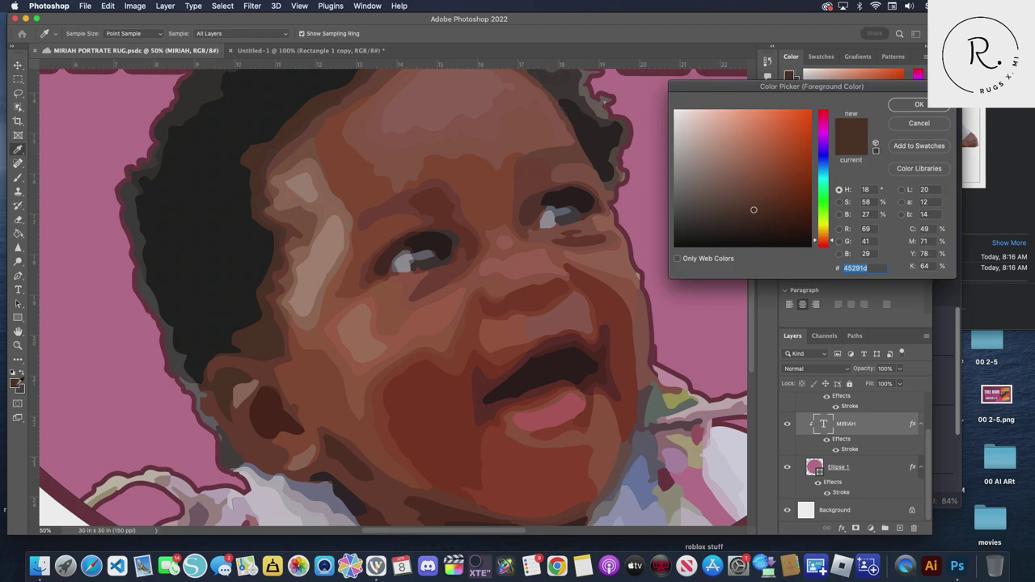
pyautogui.click(272, 158)
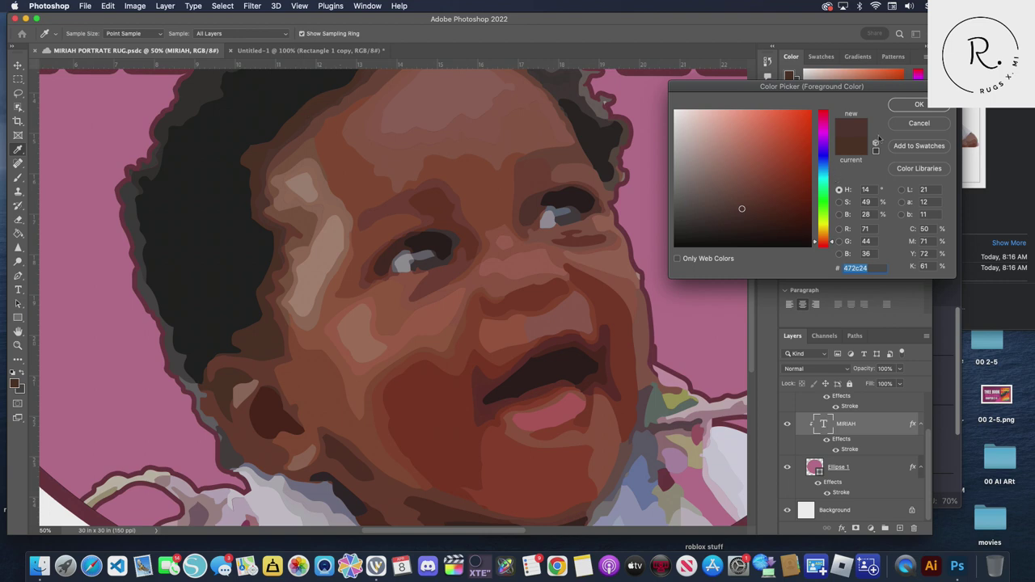
pyautogui.click(919, 105)
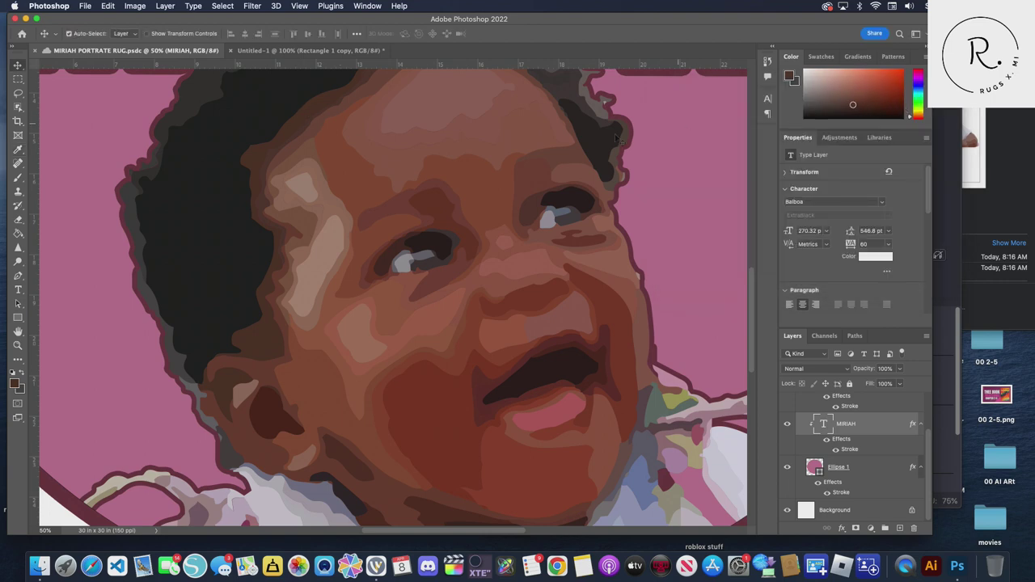
pyautogui.press('super')
pyautogui.press('super+equal')
pyautogui.press('super+equal')
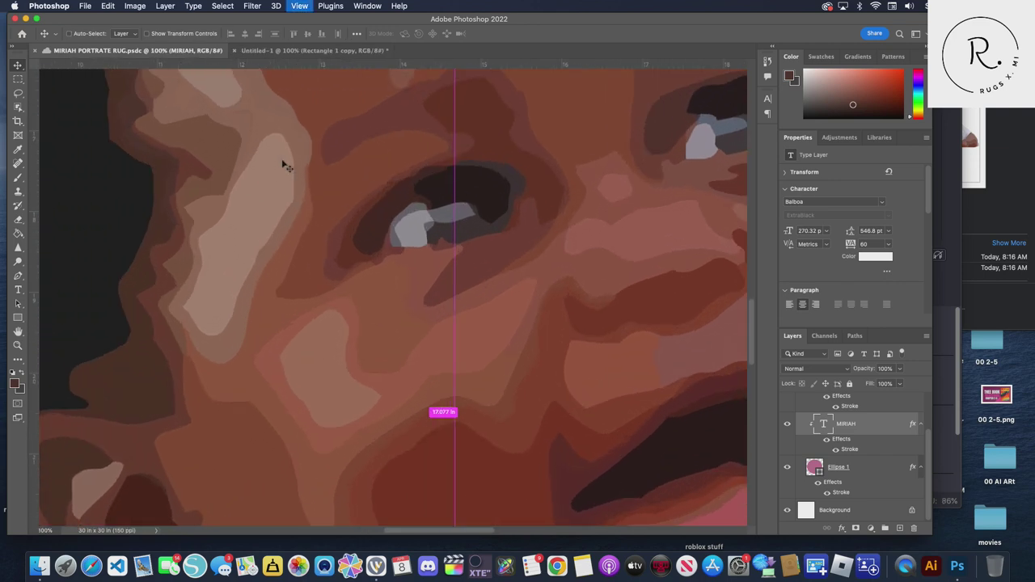
pyautogui.scroll(3, 131, 180)
pyautogui.scroll(2, 131, 180)
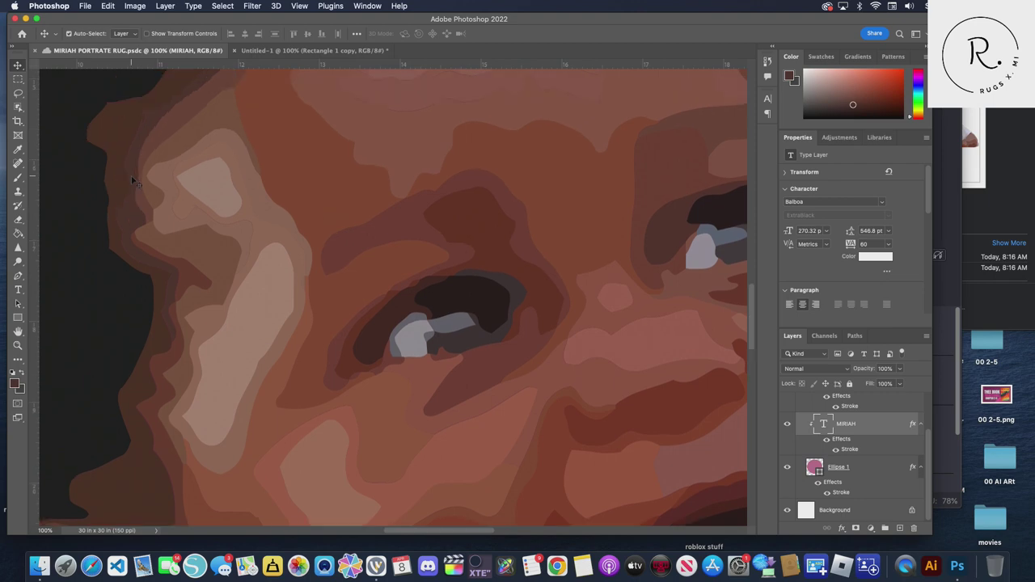
pyautogui.scroll(2, 132, 181)
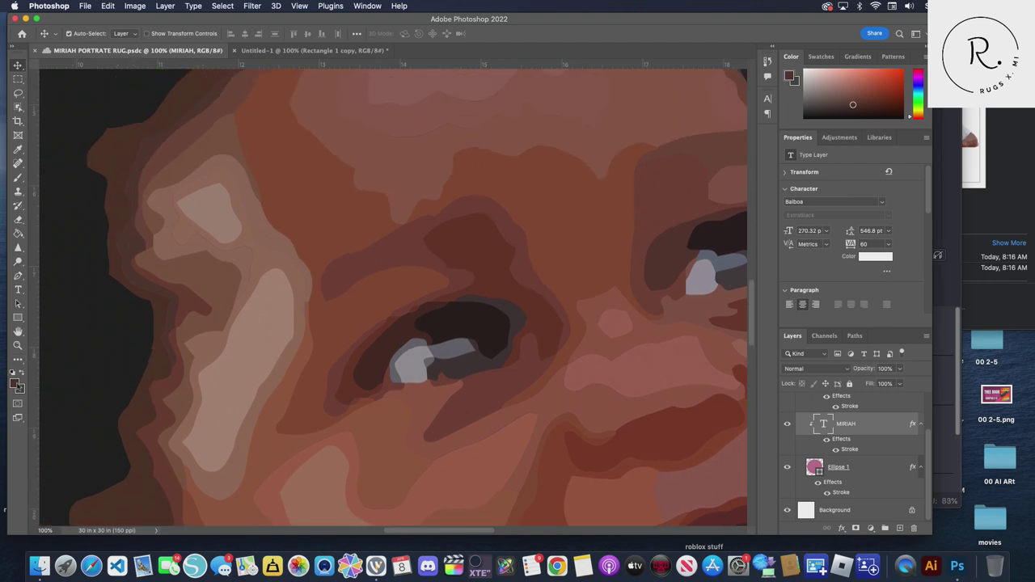
pyautogui.click(16, 382)
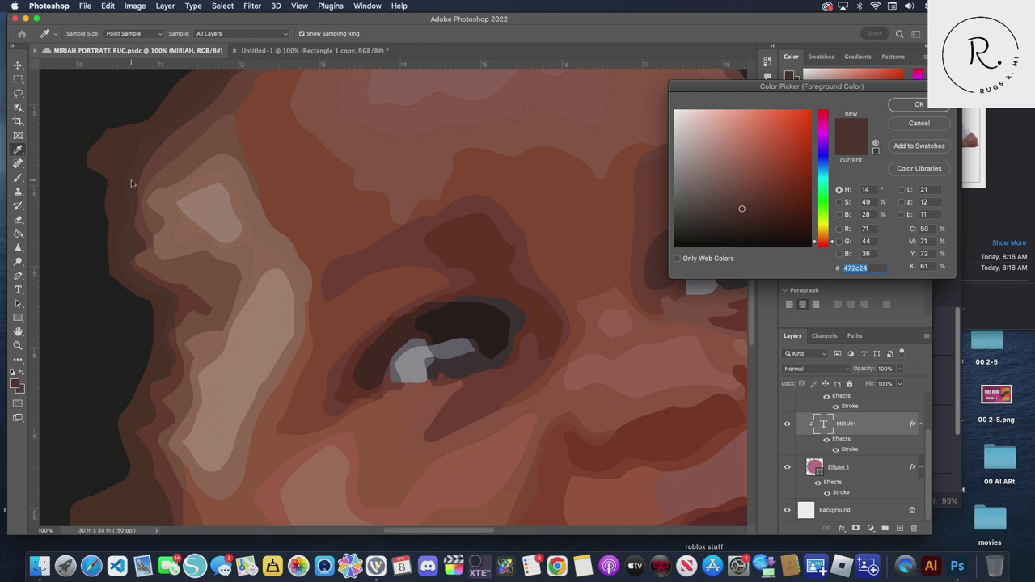
pyautogui.click(919, 104)
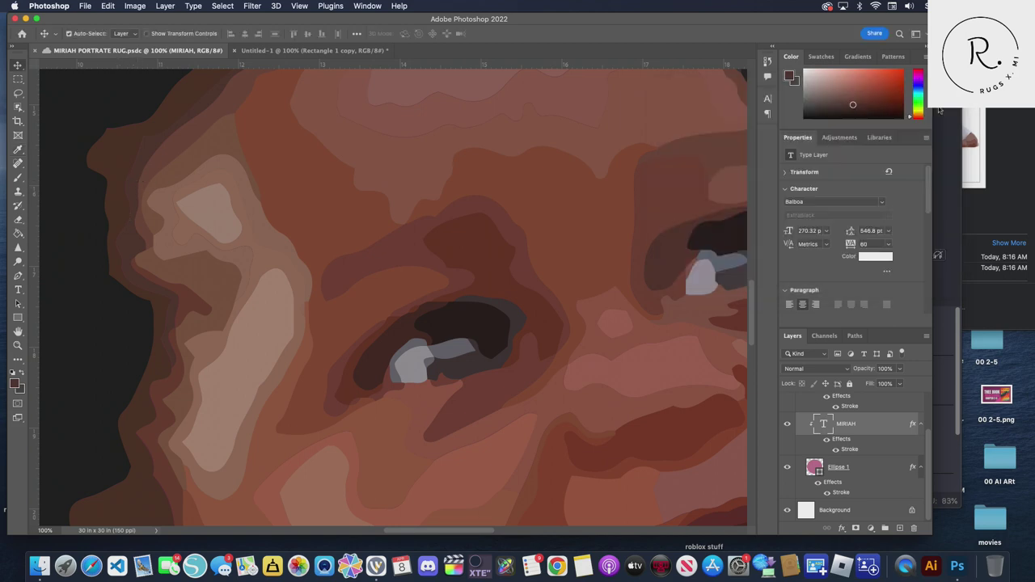
# Fill the second brown-row square with the sampled brown 472c24
pyautogui.click(276, 51)
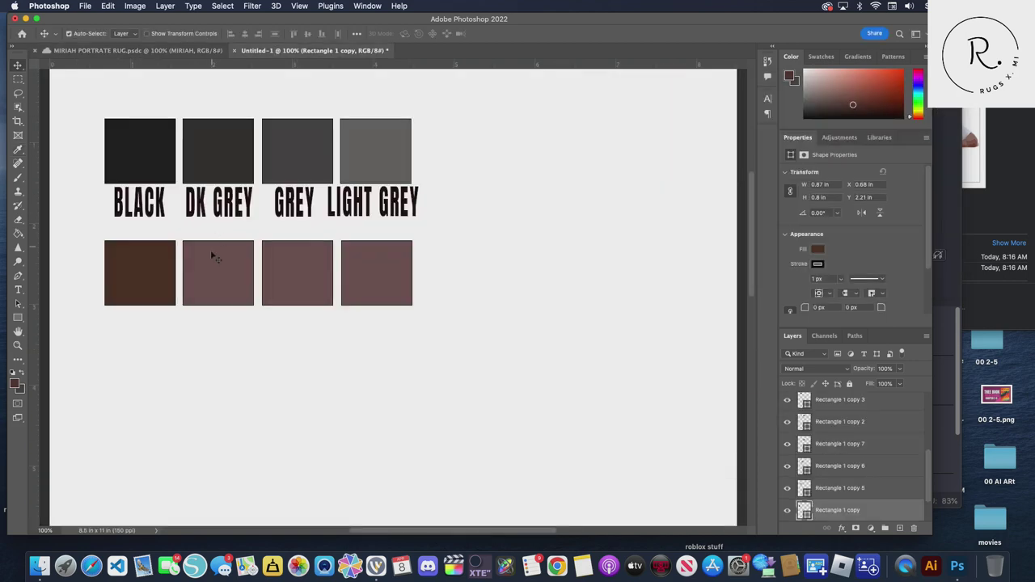
pyautogui.click(208, 275)
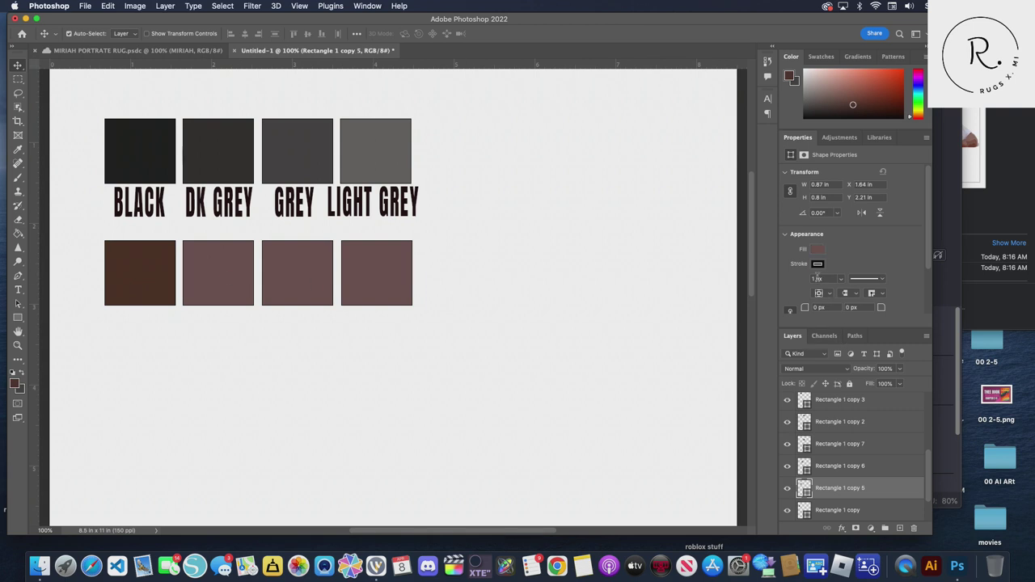
pyautogui.click(818, 249)
pyautogui.click(797, 306)
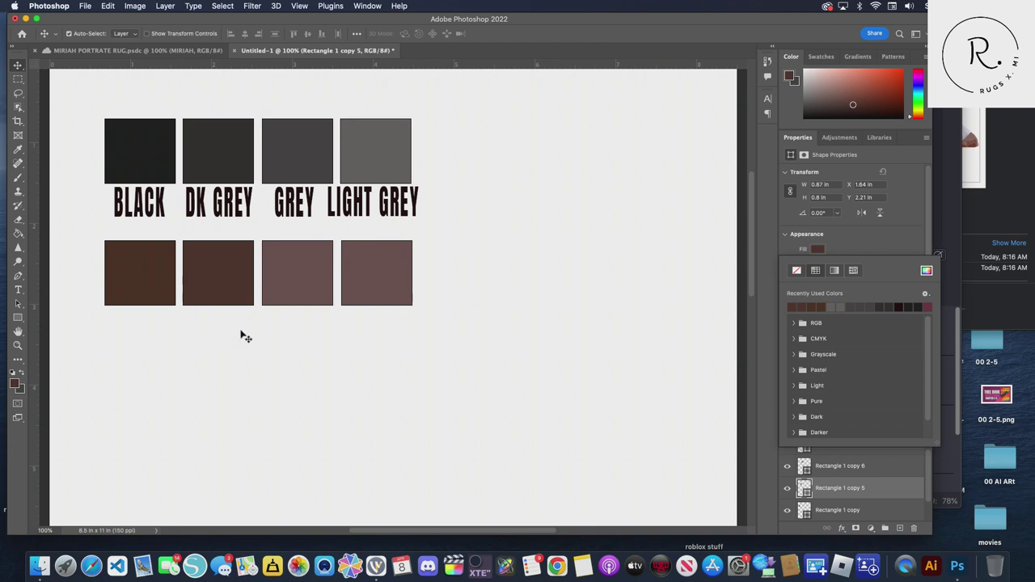
# Sample reddish brown 673e31 from the portrait and fill the third brown square with it
pyautogui.click(182, 51)
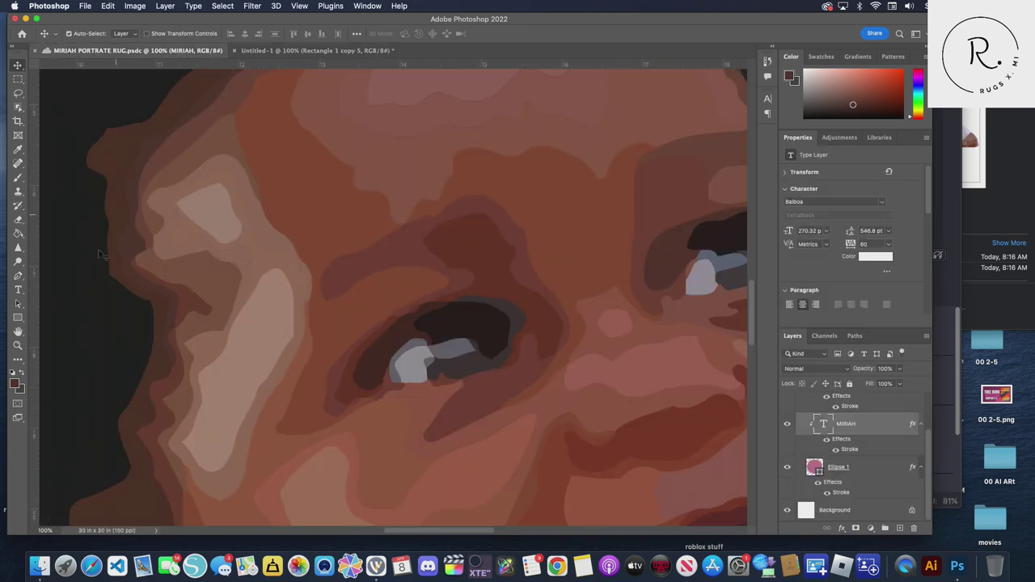
pyautogui.click(15, 385)
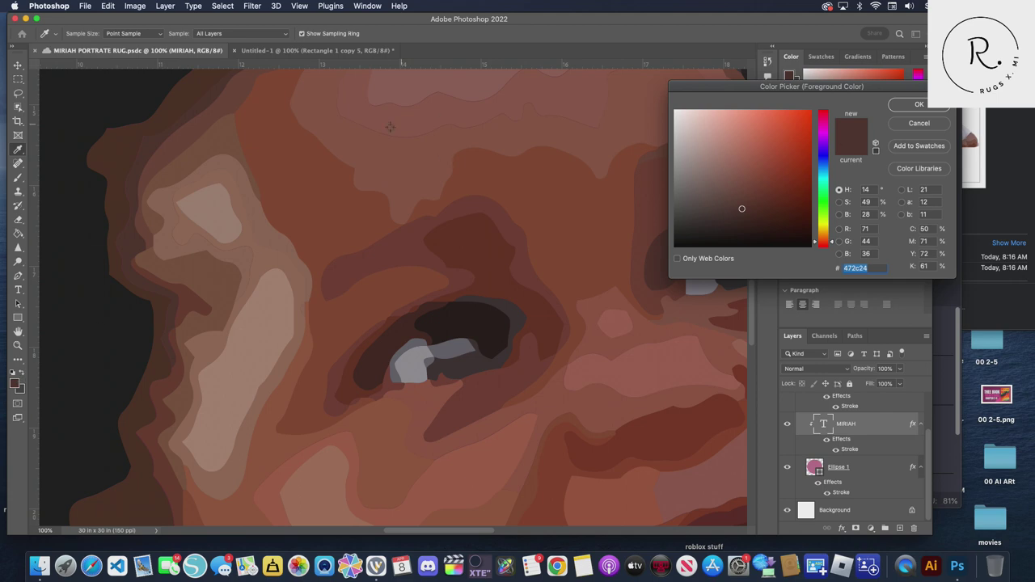
pyautogui.click(174, 149)
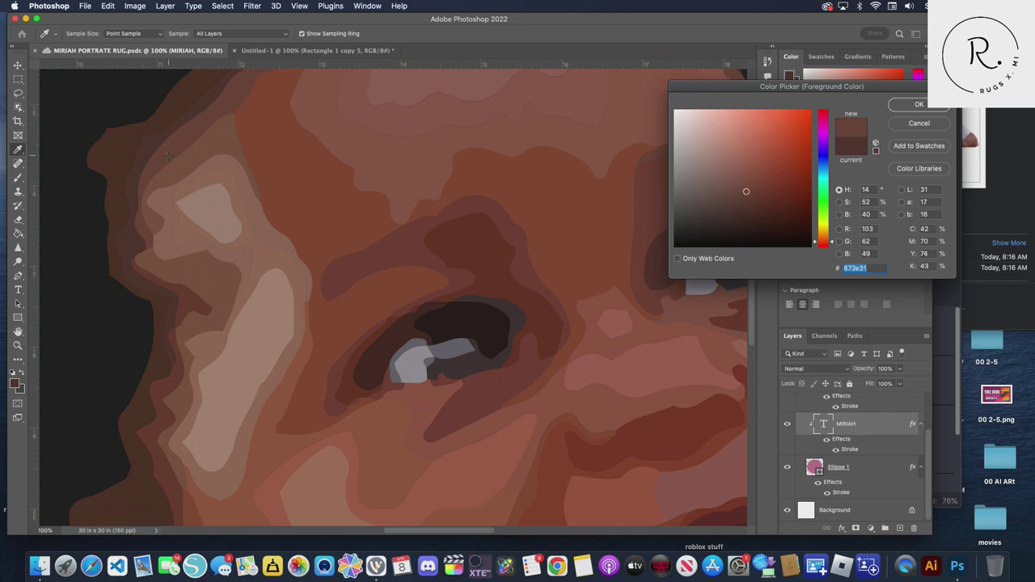
pyautogui.click(922, 106)
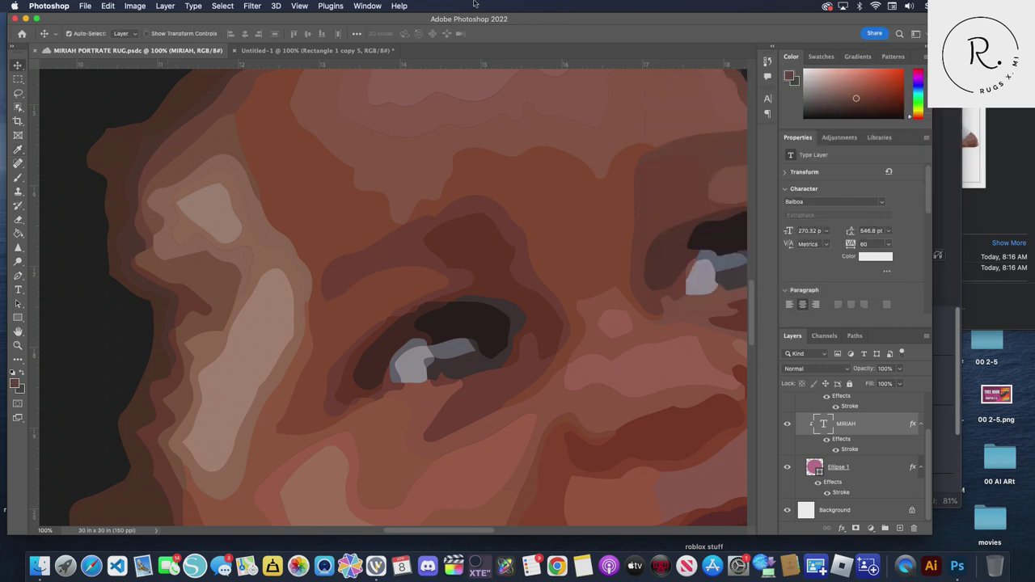
pyautogui.click(308, 52)
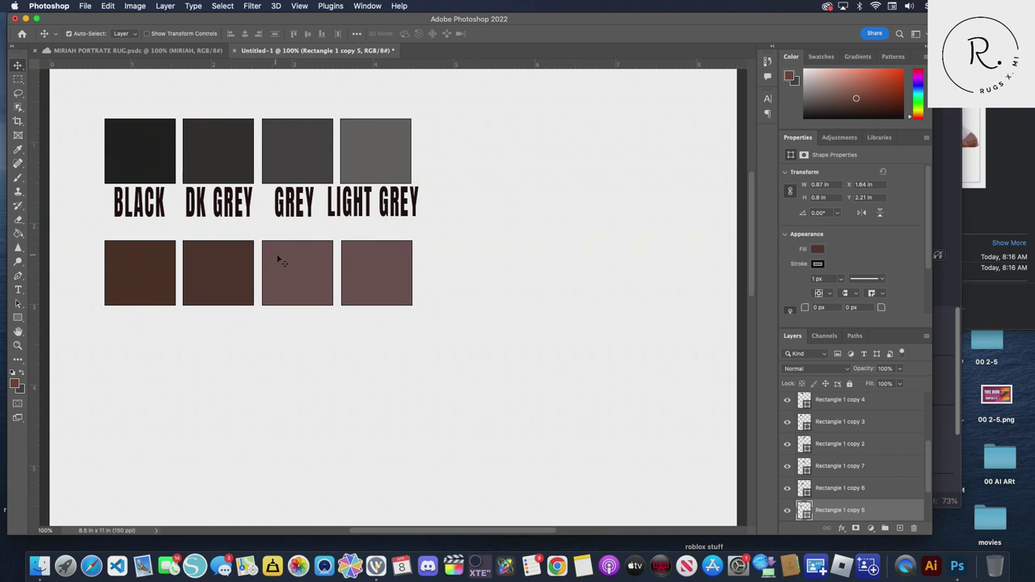
pyautogui.click(275, 258)
pyautogui.click(817, 250)
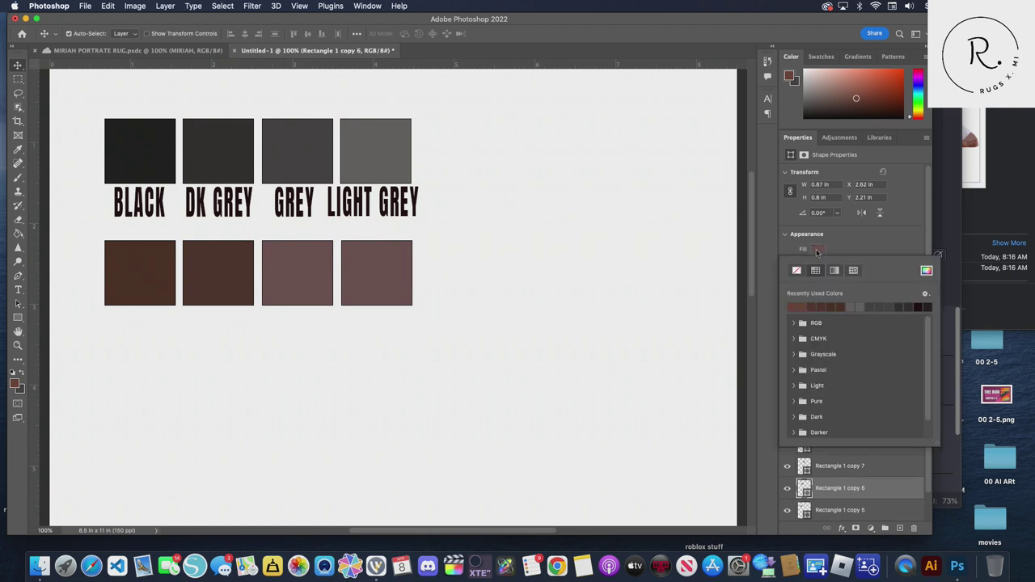
pyautogui.click(797, 306)
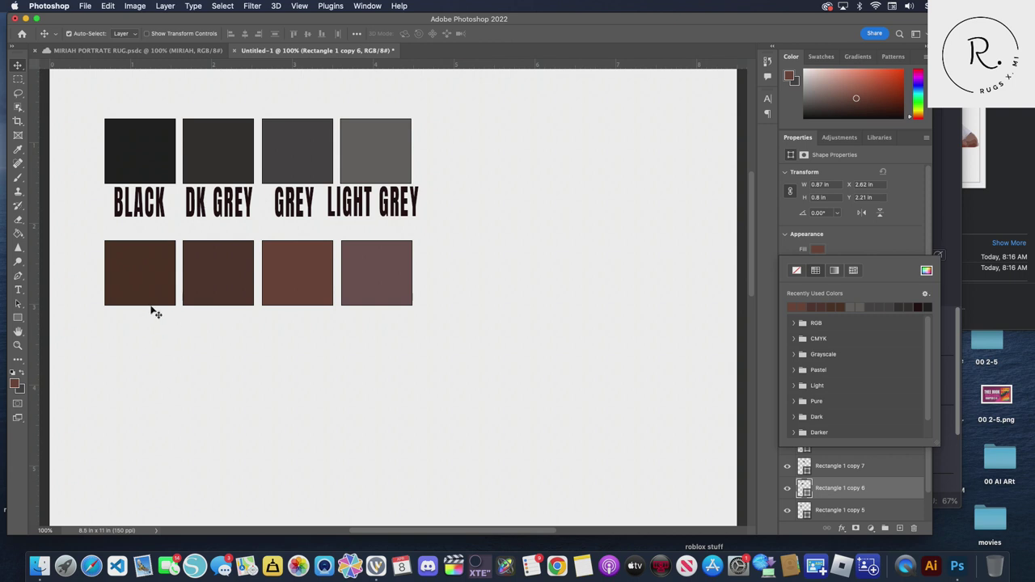
pyautogui.click(389, 284)
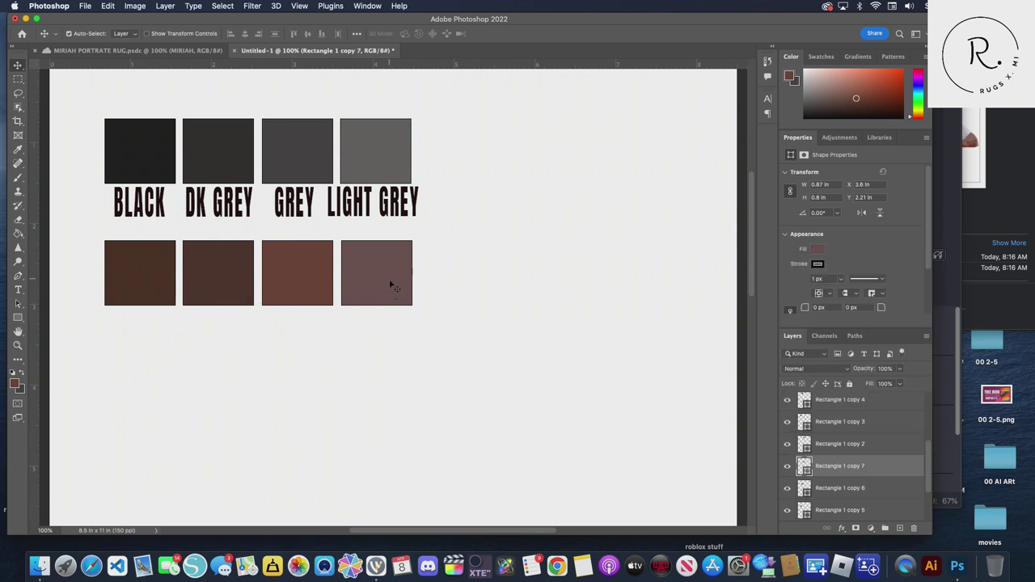
pyautogui.click(147, 52)
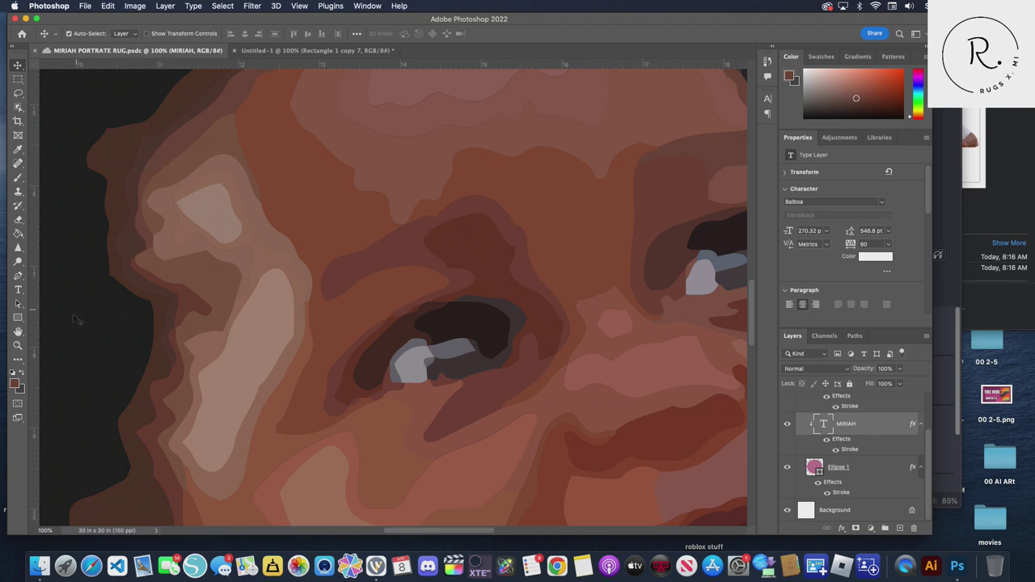
# Sample lighter brown 734c36 from the portrait and fill the fourth brown-row square with it
pyautogui.click(14, 385)
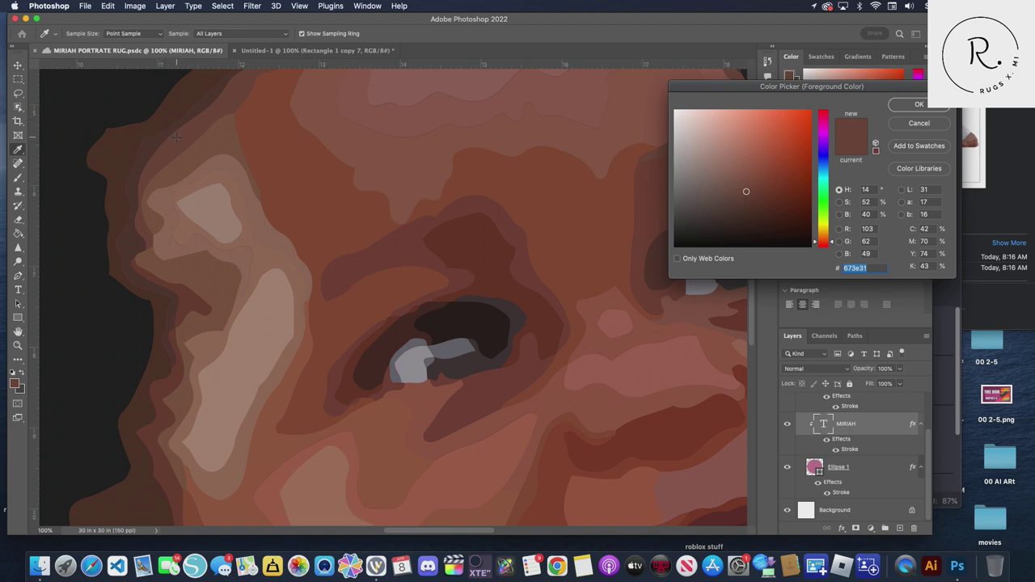
pyautogui.click(195, 158)
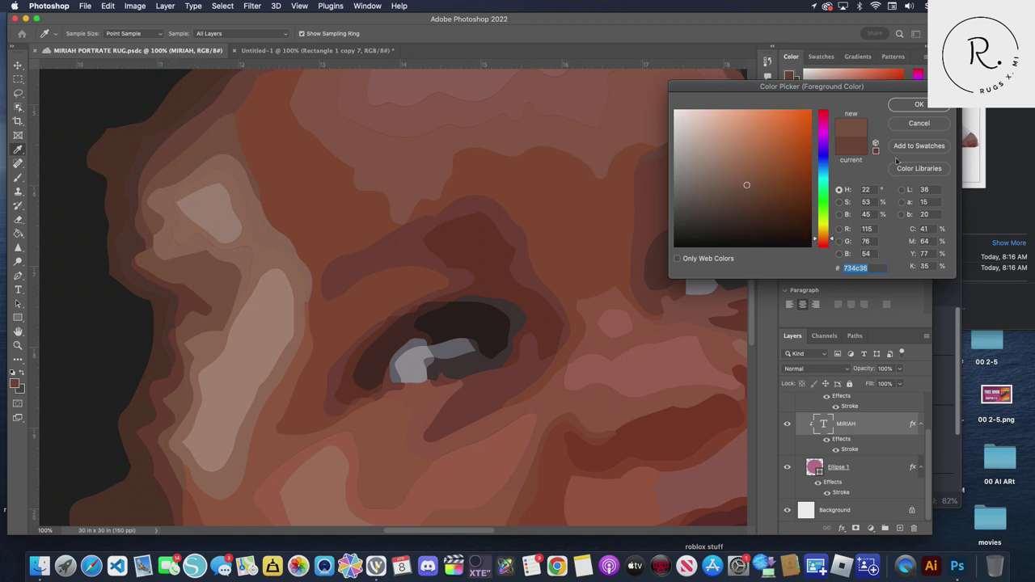
pyautogui.click(912, 106)
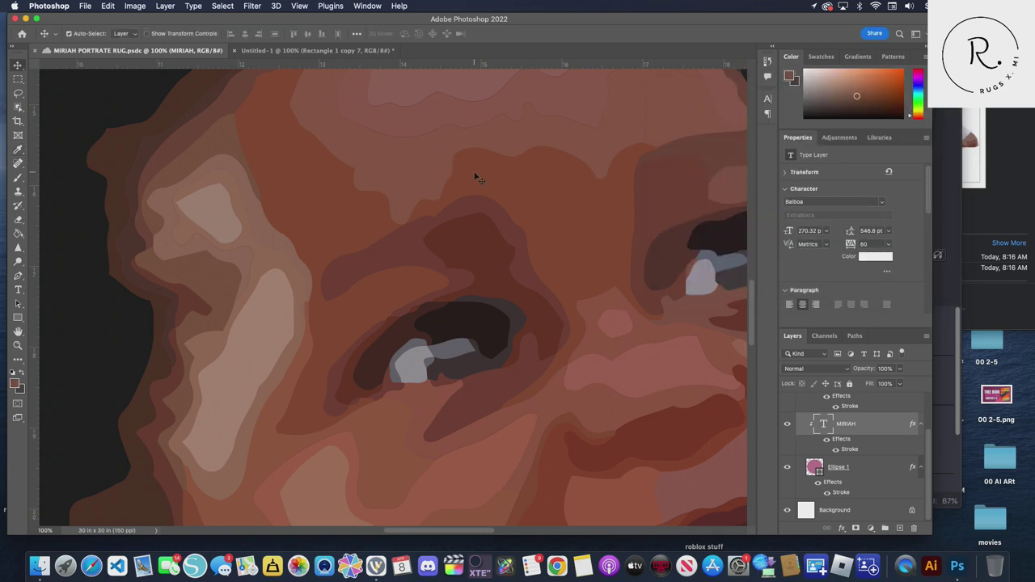
pyautogui.click(316, 50)
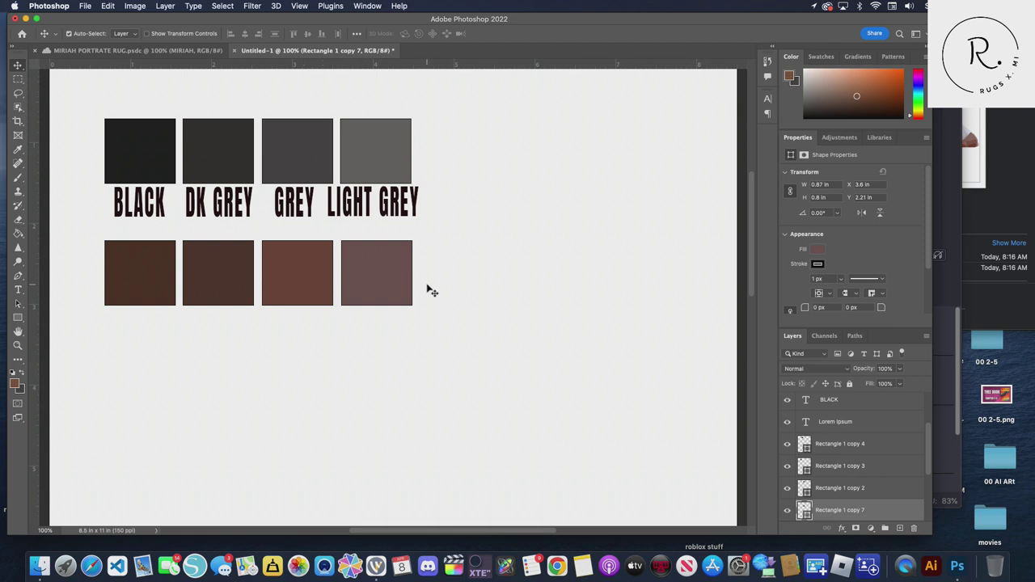
pyautogui.click(815, 255)
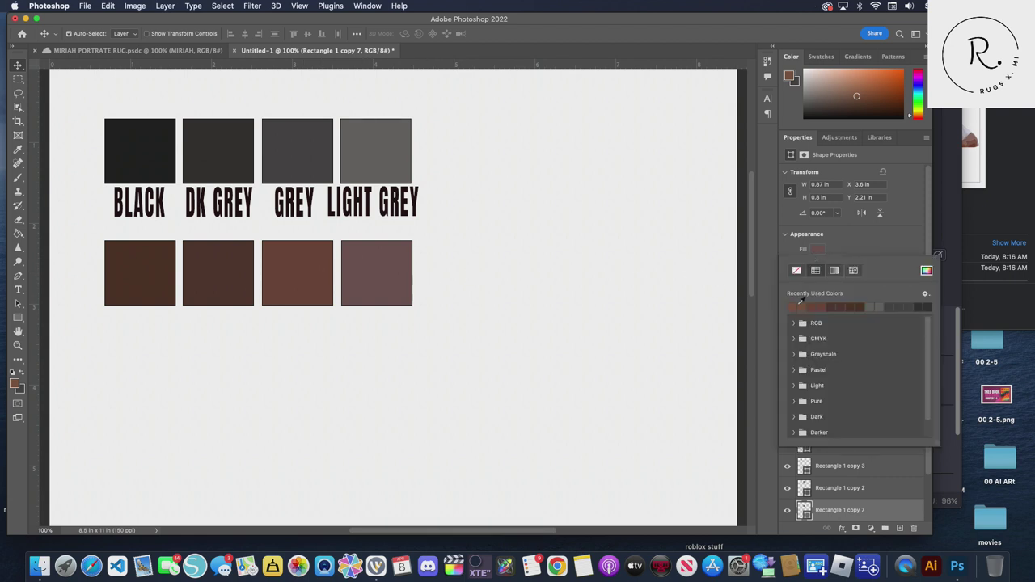
pyautogui.click(797, 304)
pyautogui.click(466, 302)
pyautogui.click(466, 302)
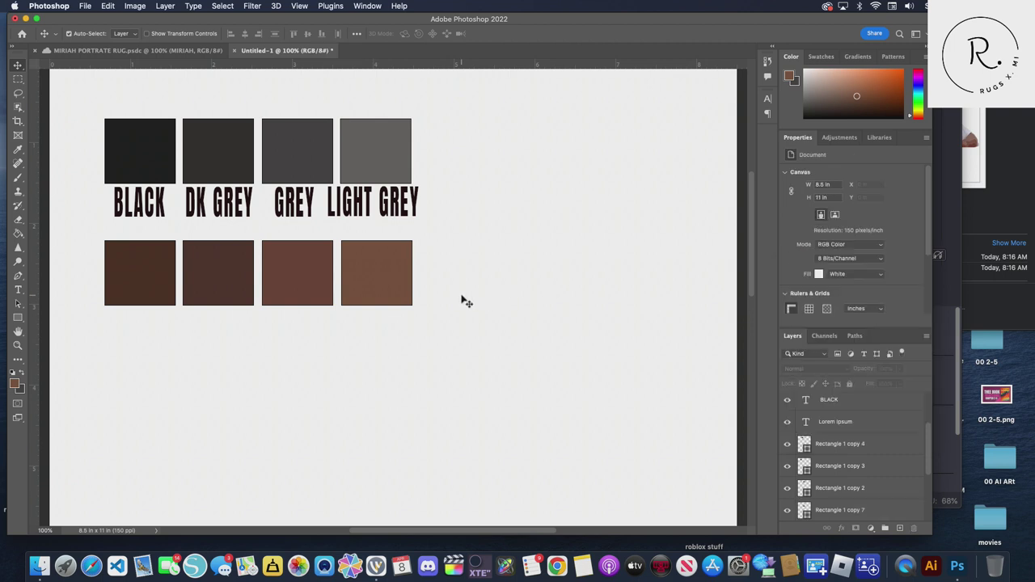
pyautogui.press('super+equal')
pyautogui.press('super+equal')
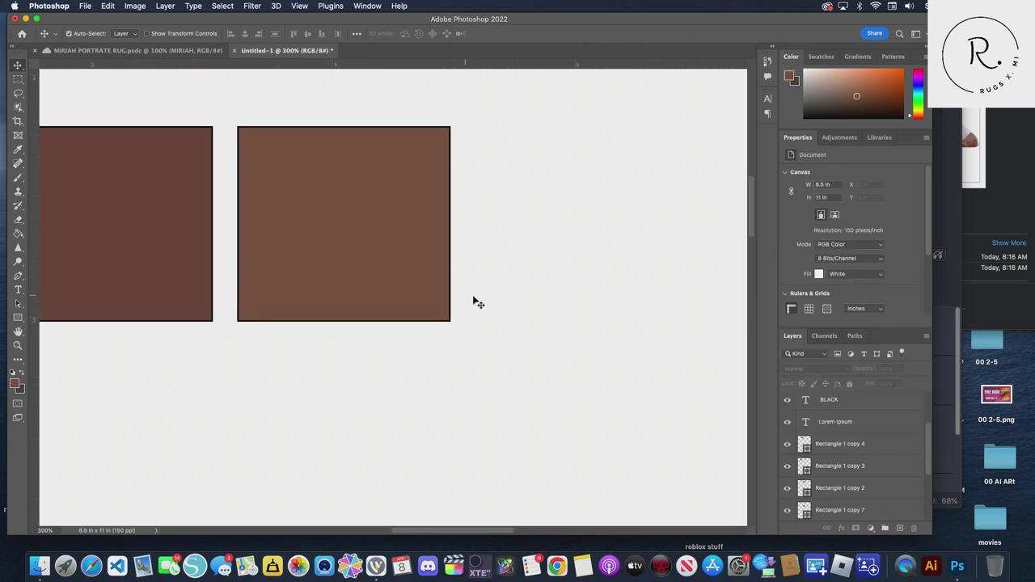
# Duplicate the fourth brown square with Ctrl+J and move the copy to the row's right end
pyautogui.moveTo(485, 533)
pyautogui.mouseDown()
pyautogui.moveTo(385, 529)
pyautogui.moveTo(455, 524)
pyautogui.mouseUp()
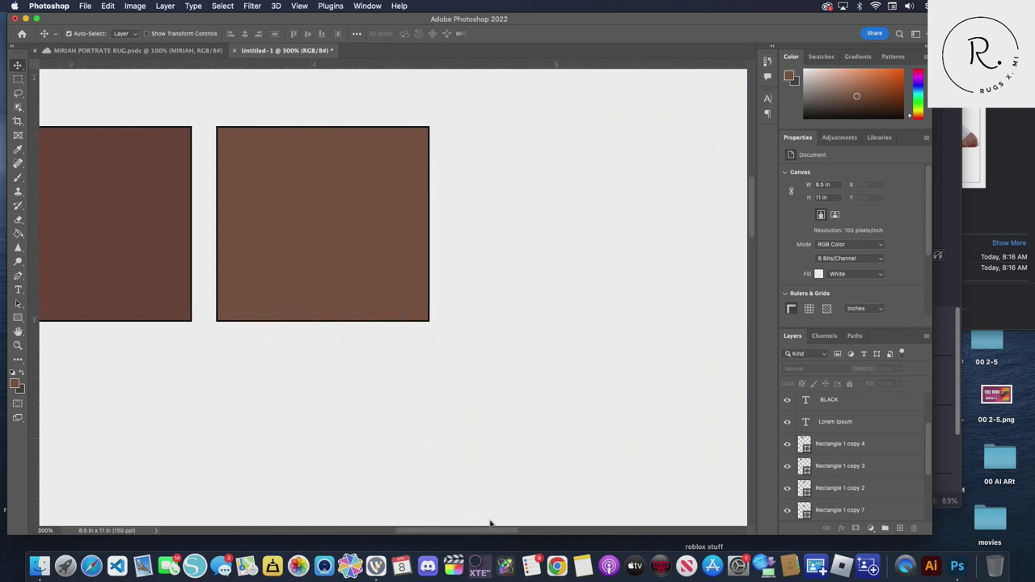
pyautogui.moveTo(456, 524); pyautogui.dragTo(495, 521)
pyautogui.click(291, 181)
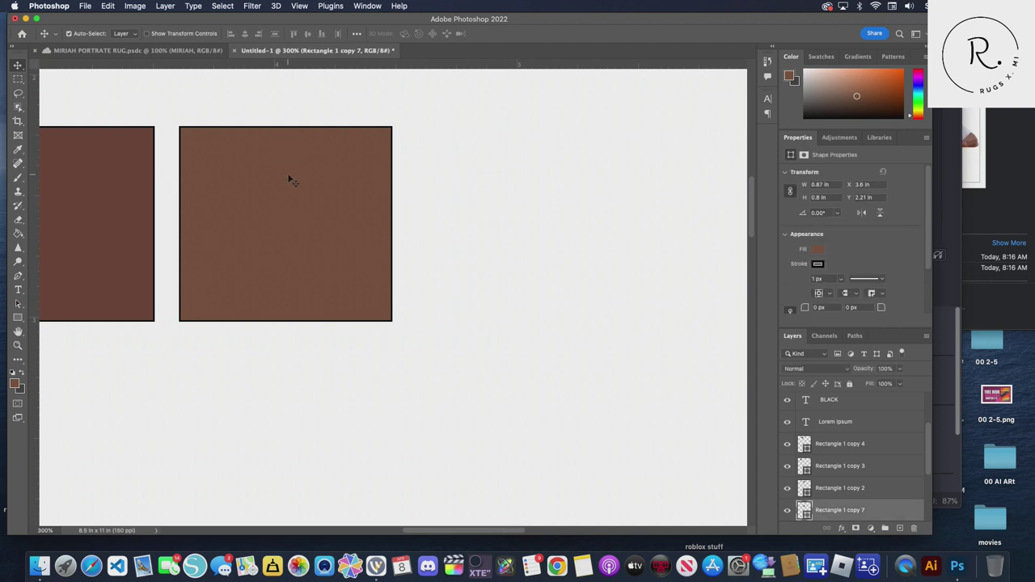
pyautogui.hotkey('ctrl', 'j')
pyautogui.moveTo(303, 185); pyautogui.dragTo(519, 185)
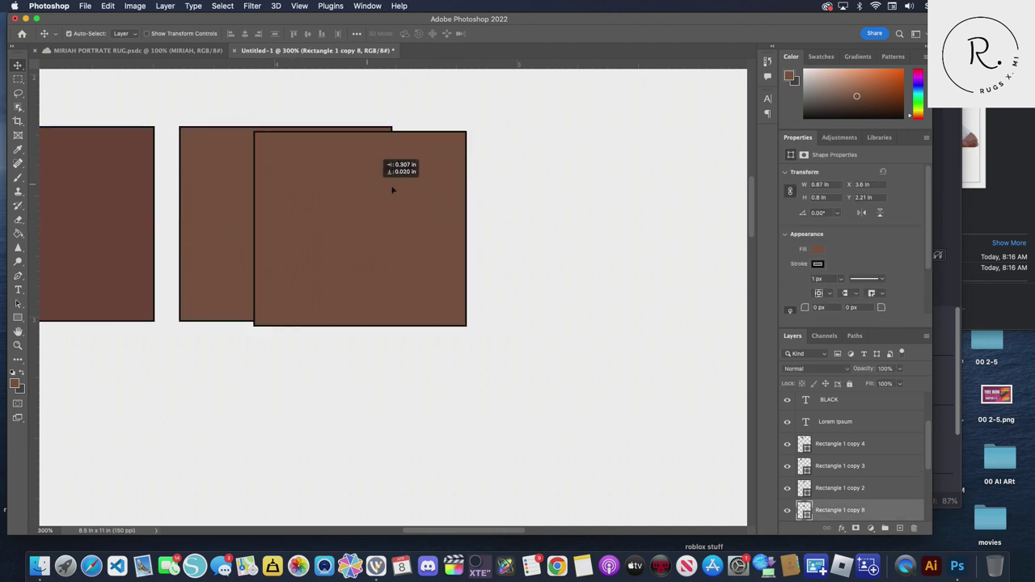
pyautogui.moveTo(519, 185); pyautogui.dragTo(521, 185)
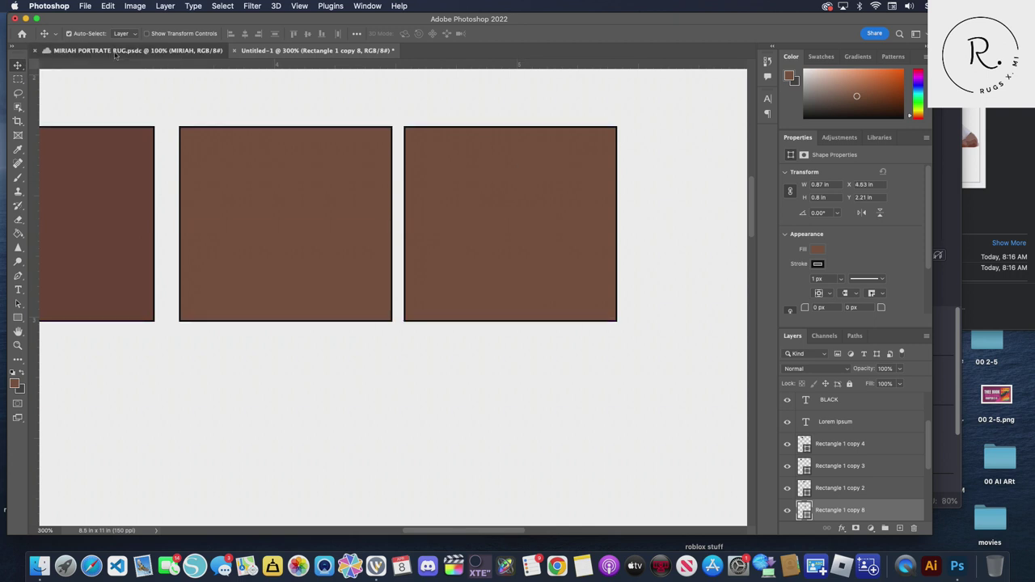
# Sample a lighter tan brown from the portrait's cheek and fill the new square with it
pyautogui.click(115, 51)
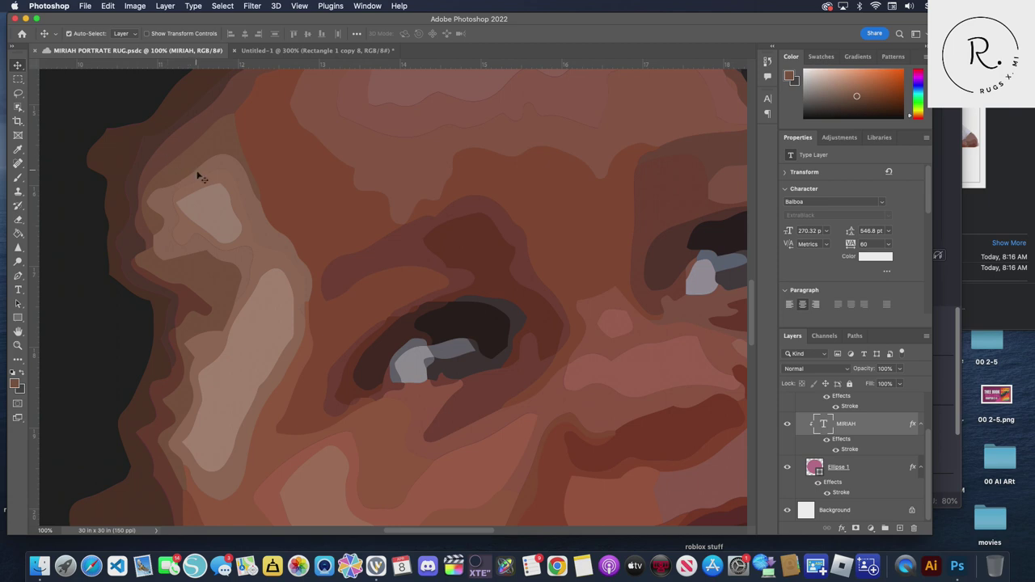
pyautogui.click(14, 385)
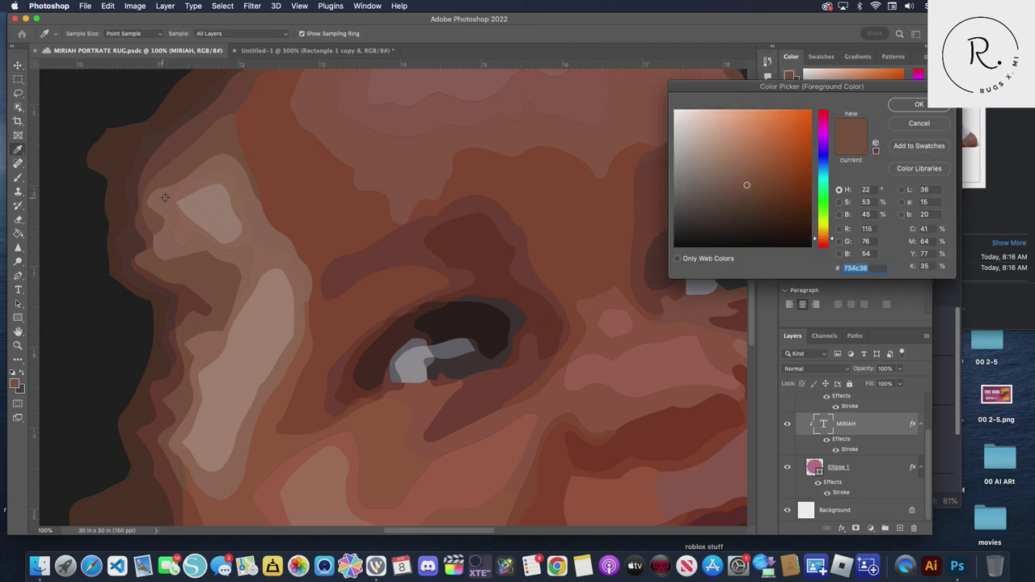
pyautogui.click(214, 168)
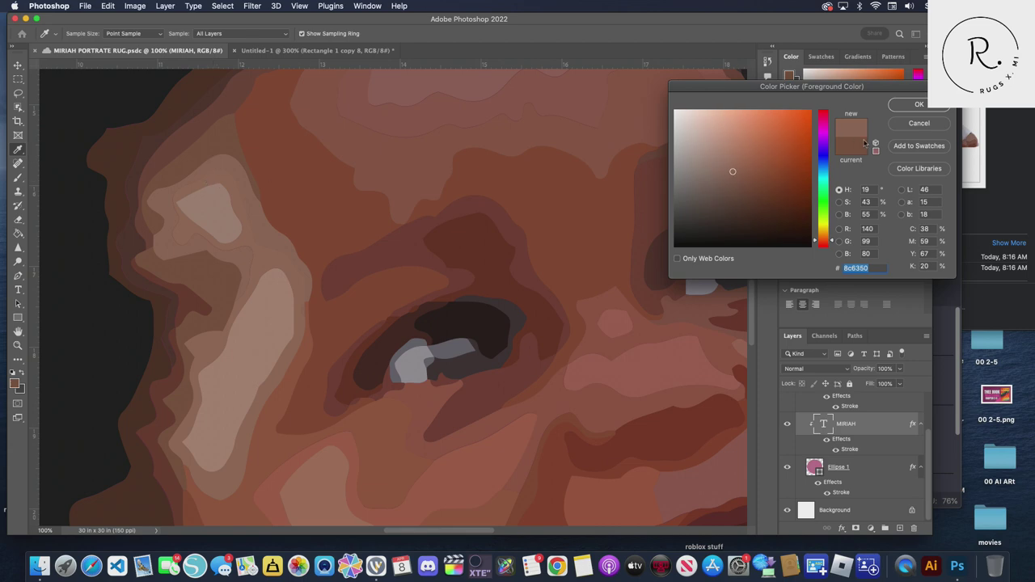
pyautogui.click(898, 110)
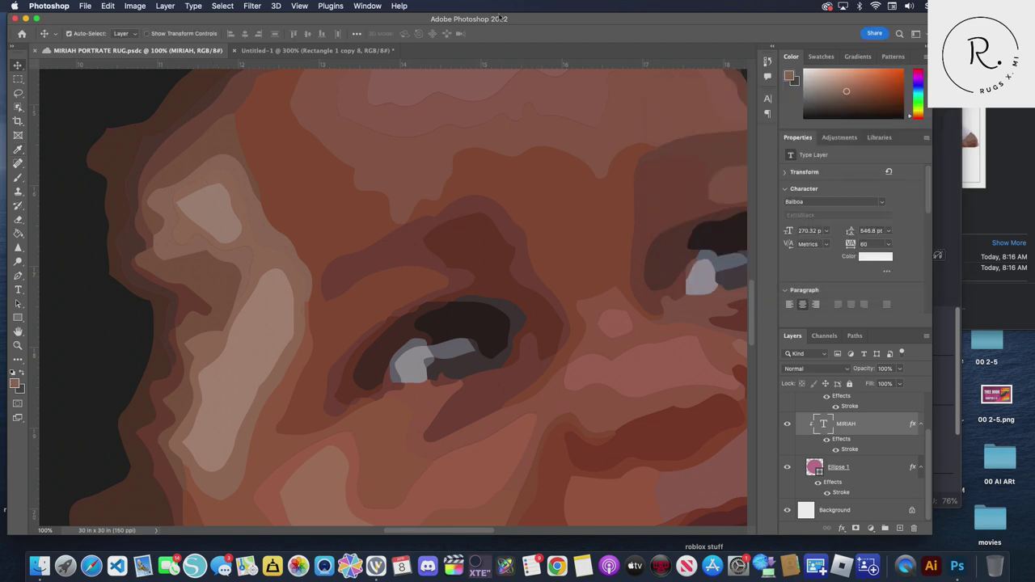
pyautogui.click(288, 52)
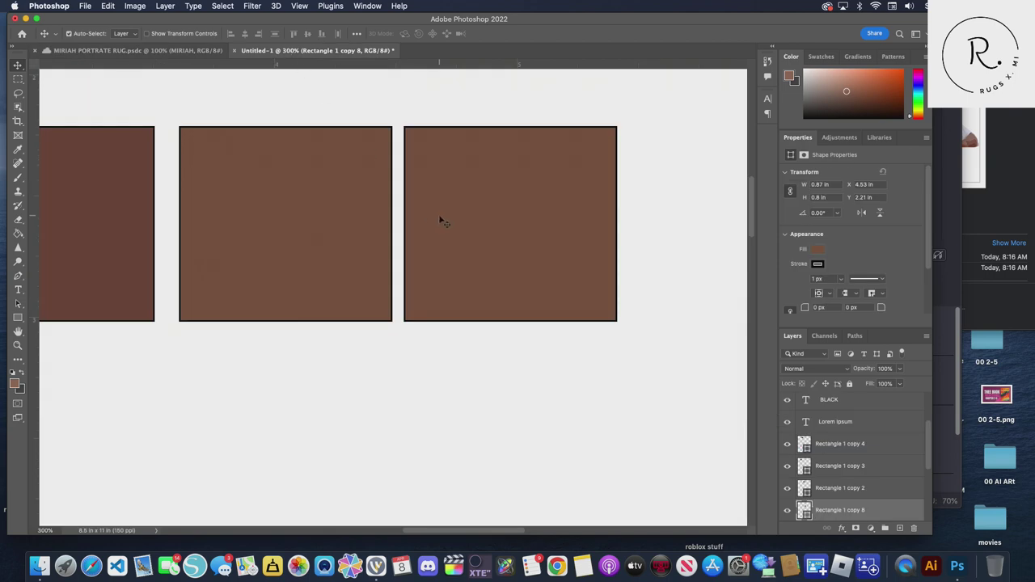
pyautogui.click(817, 251)
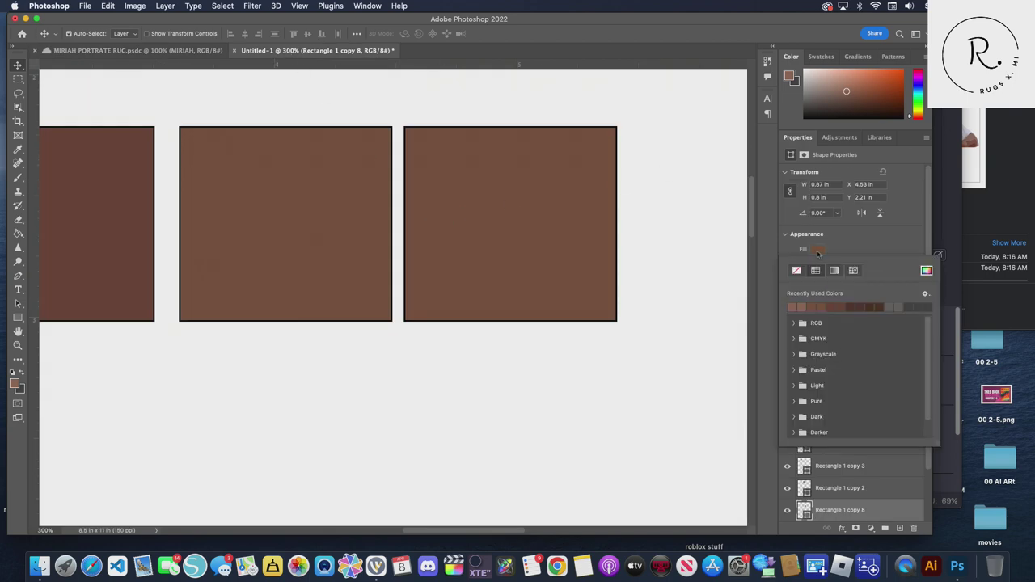
pyautogui.click(796, 307)
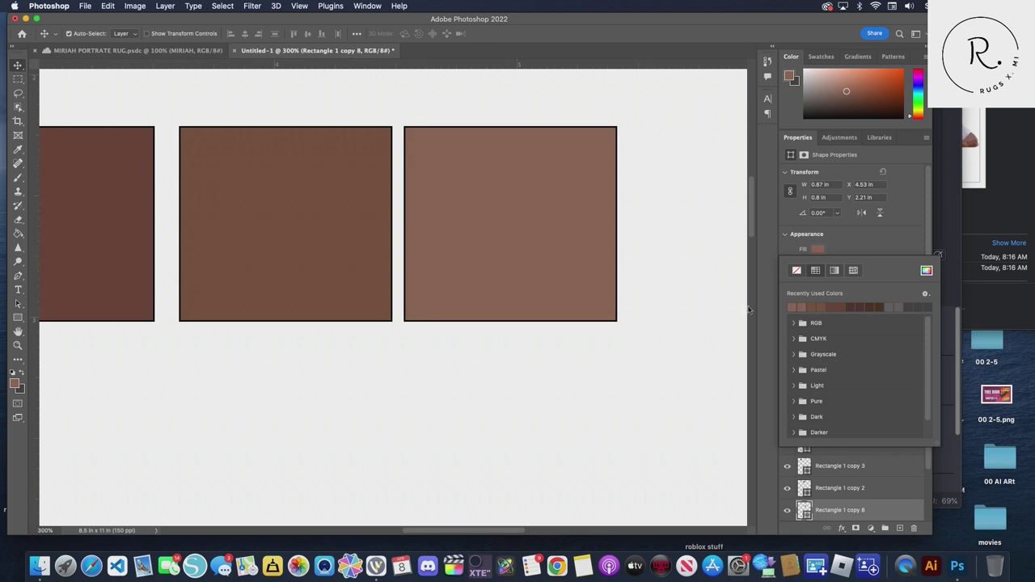
# Copy the foreground colour's hex value 8c6350 from the Color Picker
pyautogui.click(166, 51)
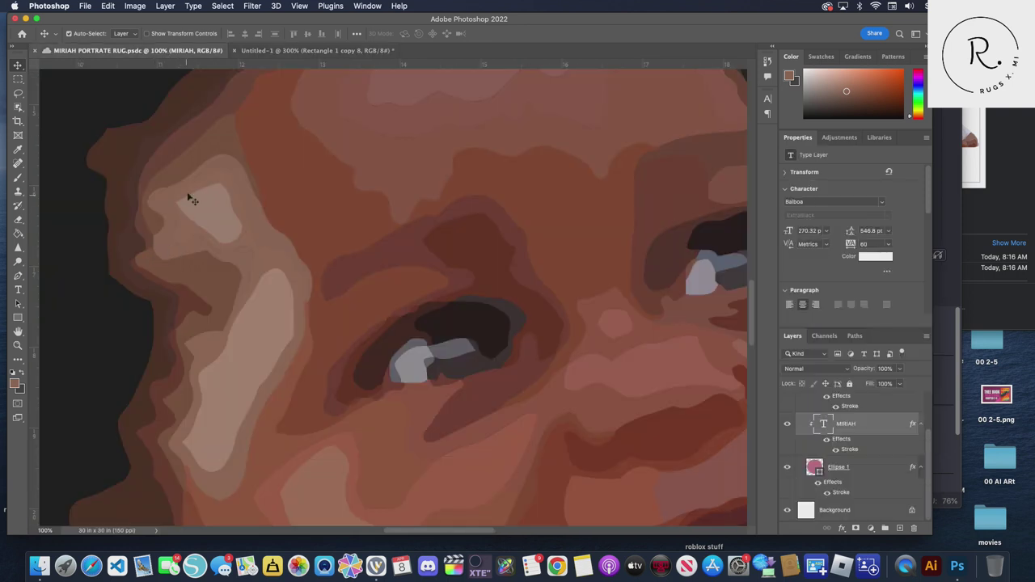
pyautogui.click(15, 385)
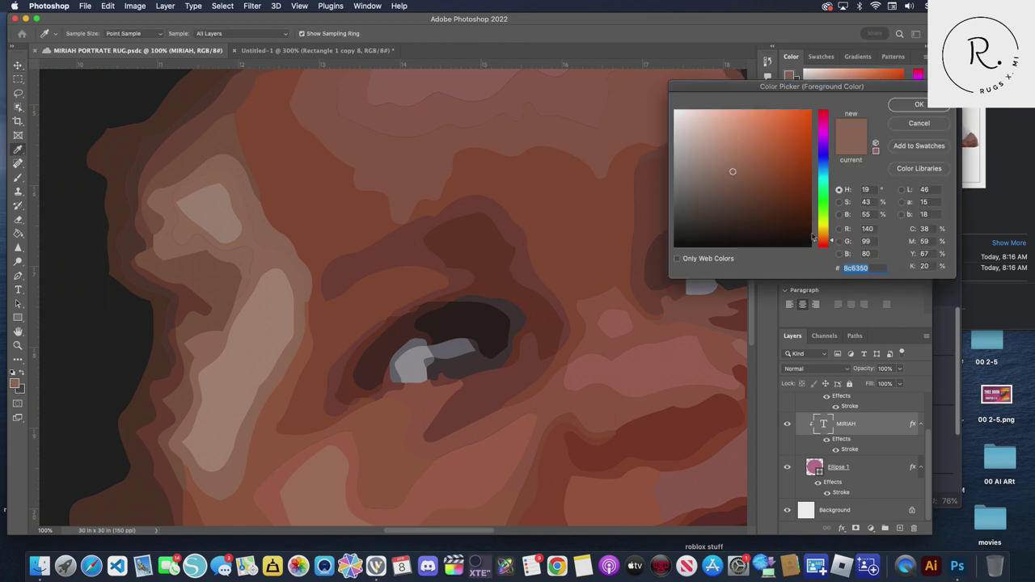
pyautogui.rightClick(857, 267)
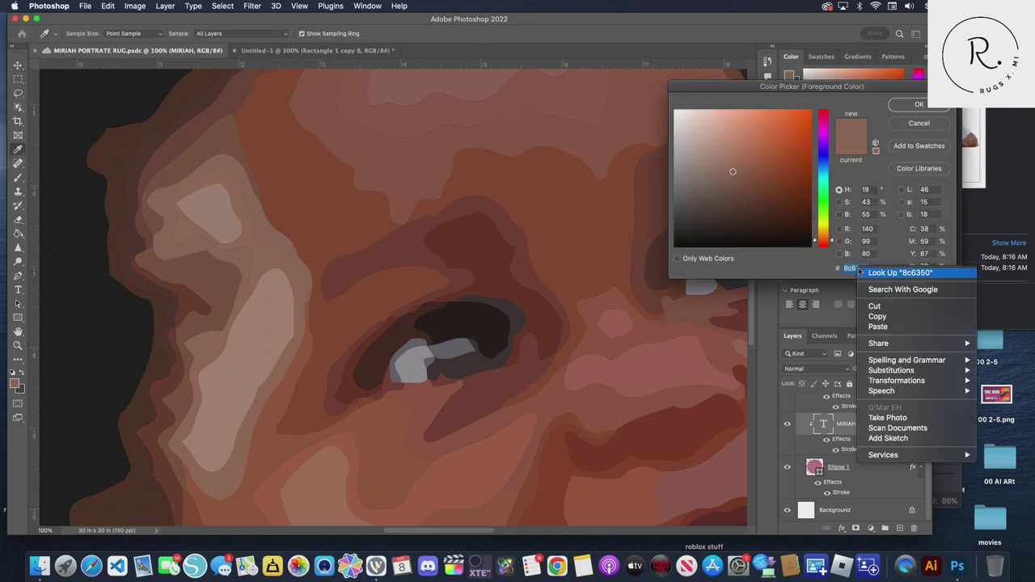
pyautogui.click(885, 317)
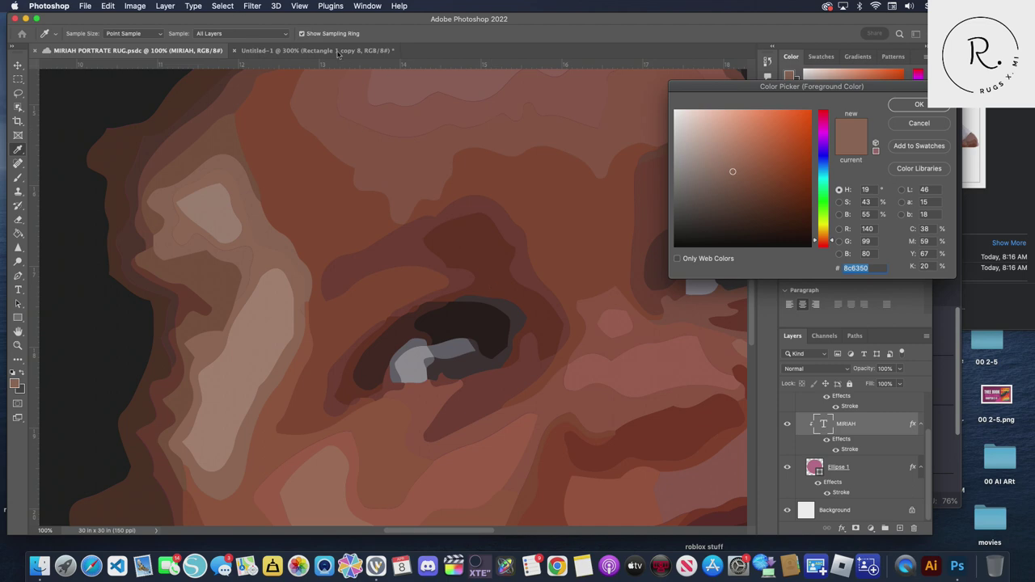
pyautogui.click(919, 105)
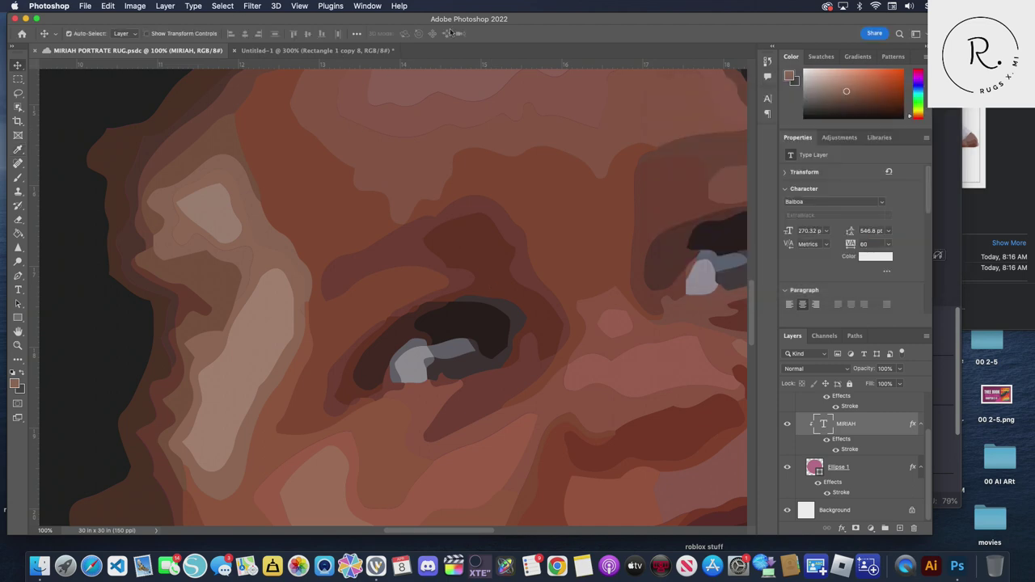
# Paste 8c6350 into the right-most rectangle's fill hex field and apply it
pyautogui.click(331, 51)
pyautogui.click(818, 250)
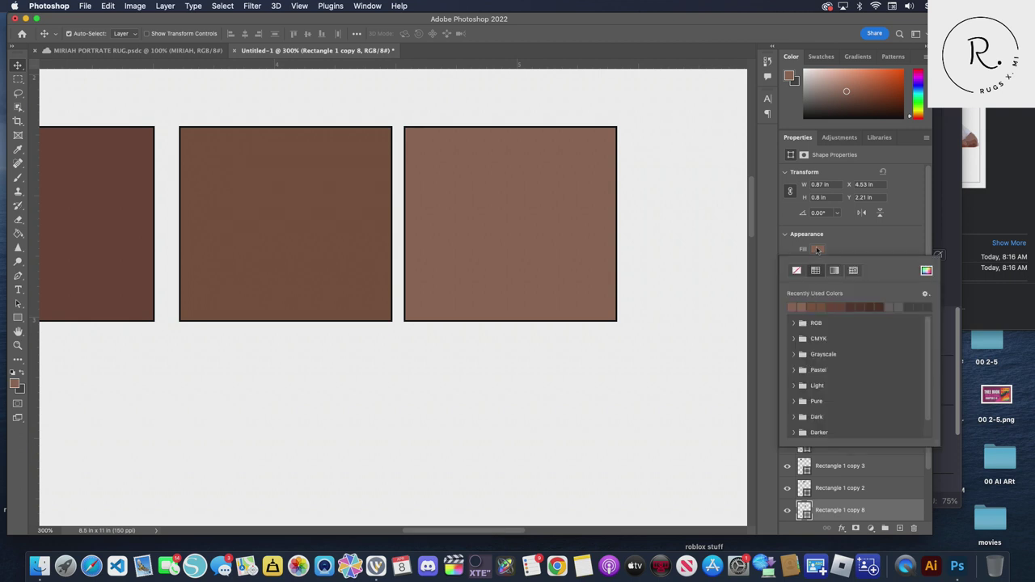
pyautogui.click(926, 270)
pyautogui.doubleClick(872, 268)
pyautogui.rightClick(874, 268)
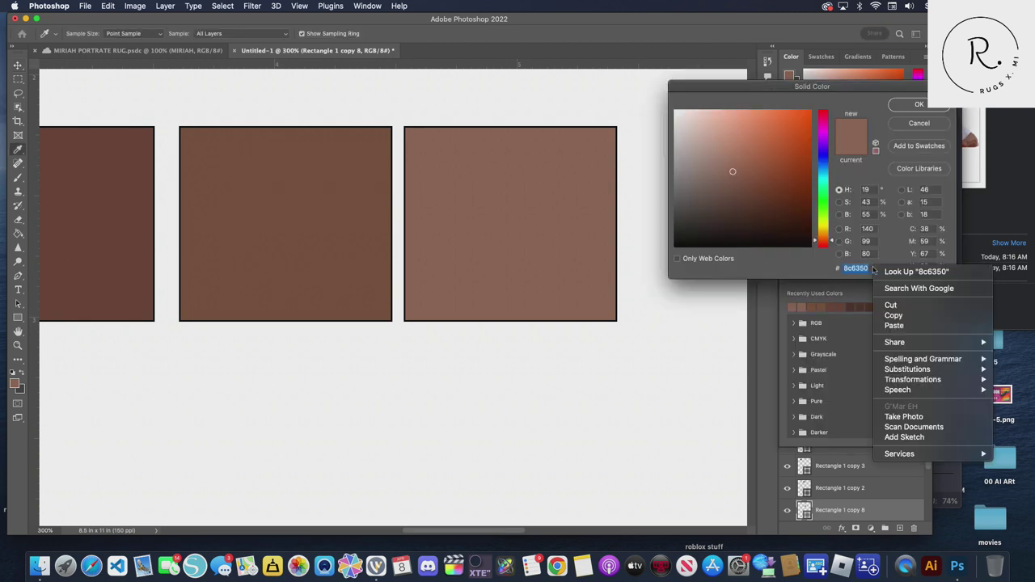
pyautogui.click(913, 327)
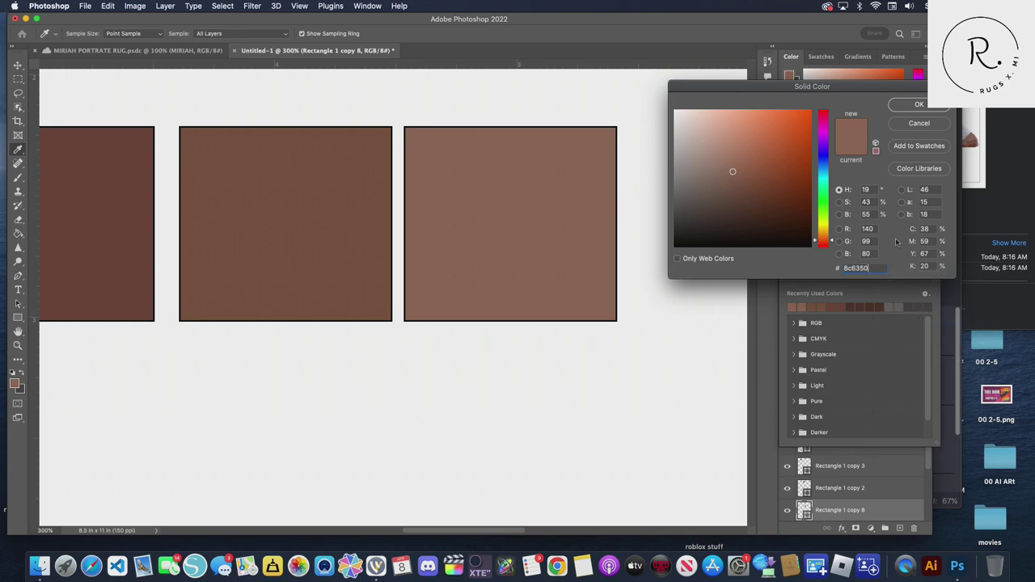
pyautogui.rightClick(852, 267)
pyautogui.click(899, 327)
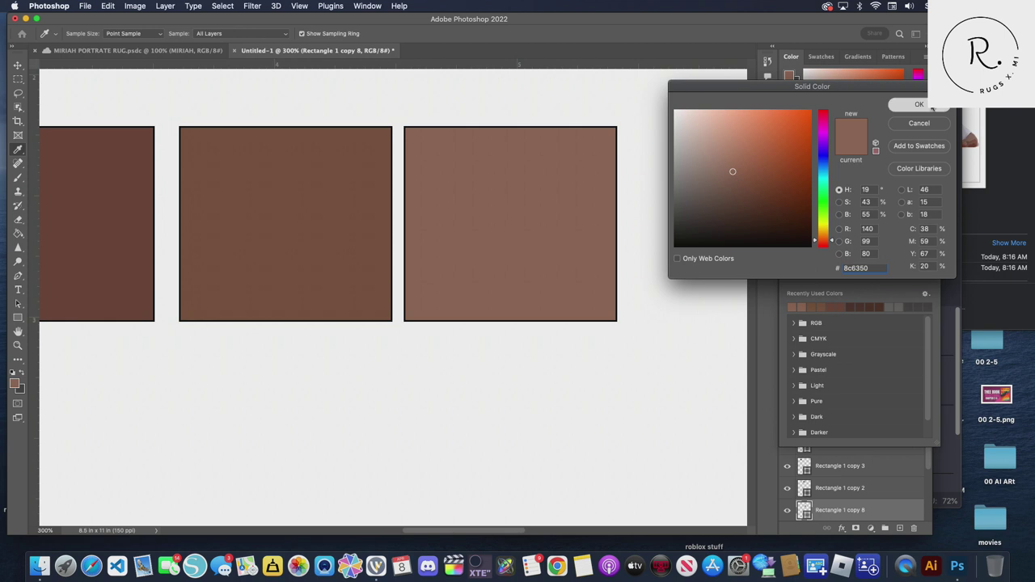
pyautogui.click(934, 106)
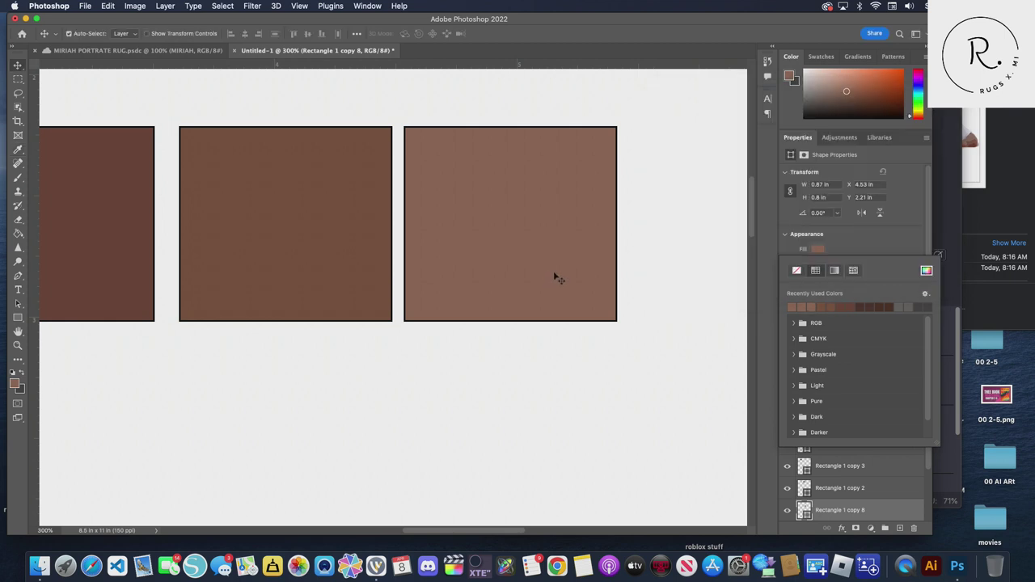
pyautogui.moveTo(412, 530)
pyautogui.mouseDown()
pyautogui.moveTo(429, 540)
pyautogui.moveTo(357, 538)
pyautogui.moveTo(464, 549)
pyautogui.mouseUp()
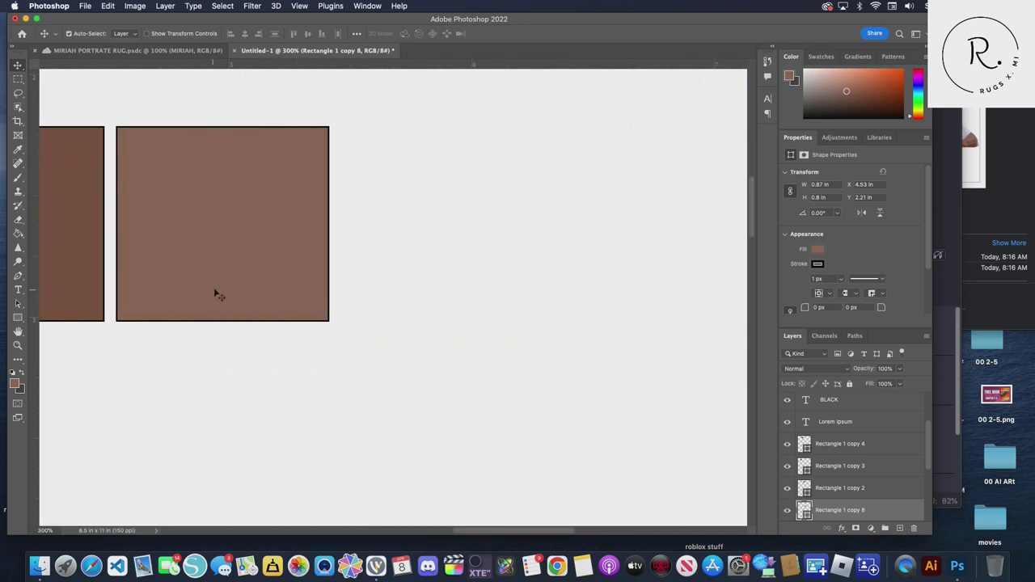
# Duplicate the right-most swatch to the right and fill it with 916651 sampled from the portrait
pyautogui.hotkey('ctrl', 'j')
pyautogui.moveTo(229, 270); pyautogui.dragTo(440, 246)
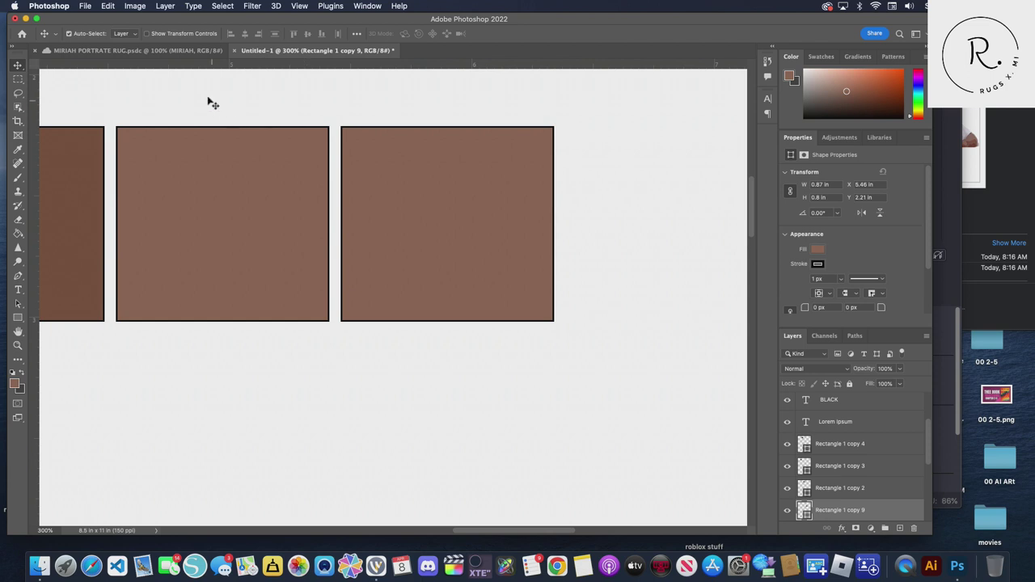
pyautogui.click(178, 51)
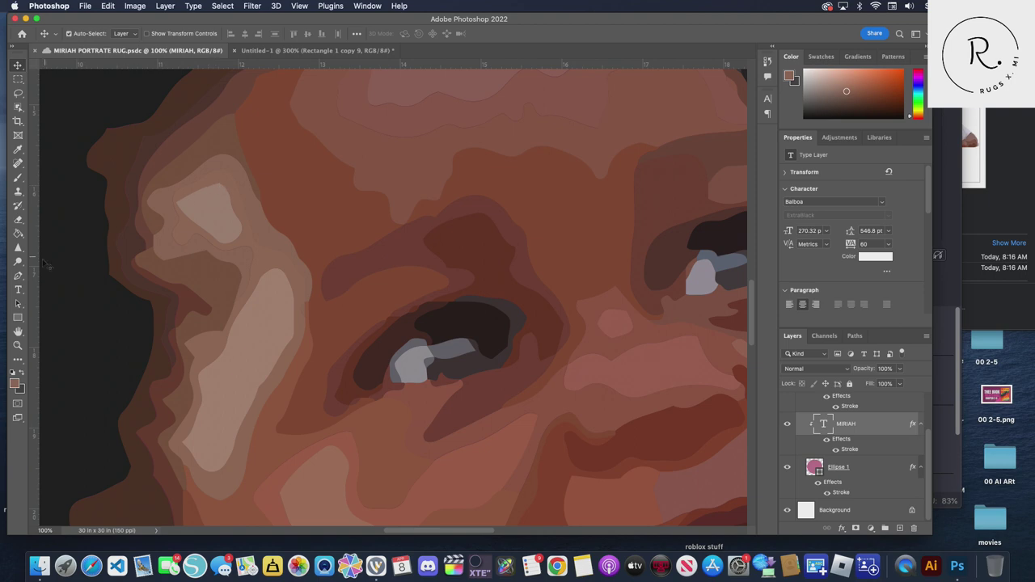
pyautogui.click(15, 384)
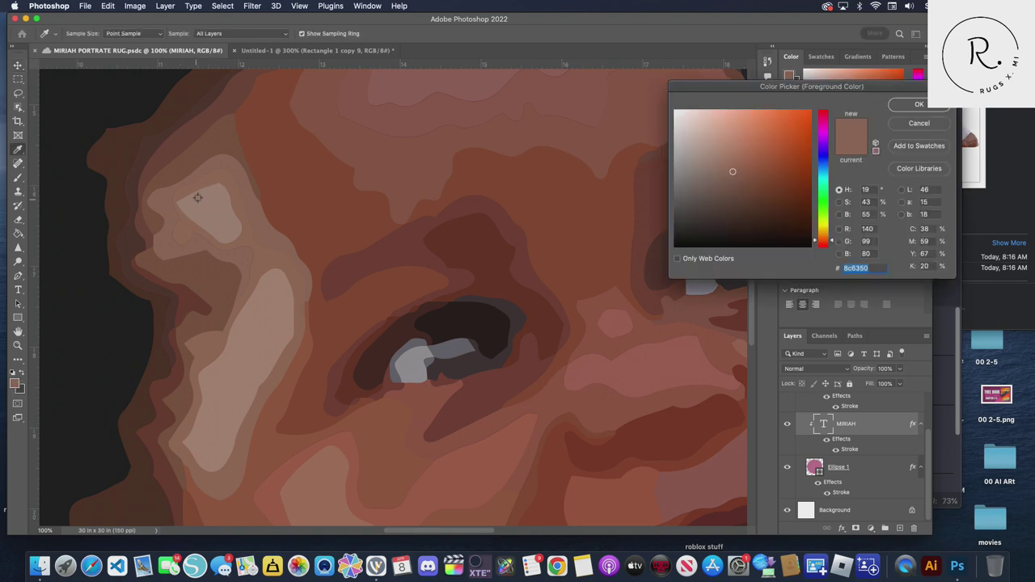
pyautogui.click(218, 181)
pyautogui.click(919, 103)
pyautogui.click(300, 51)
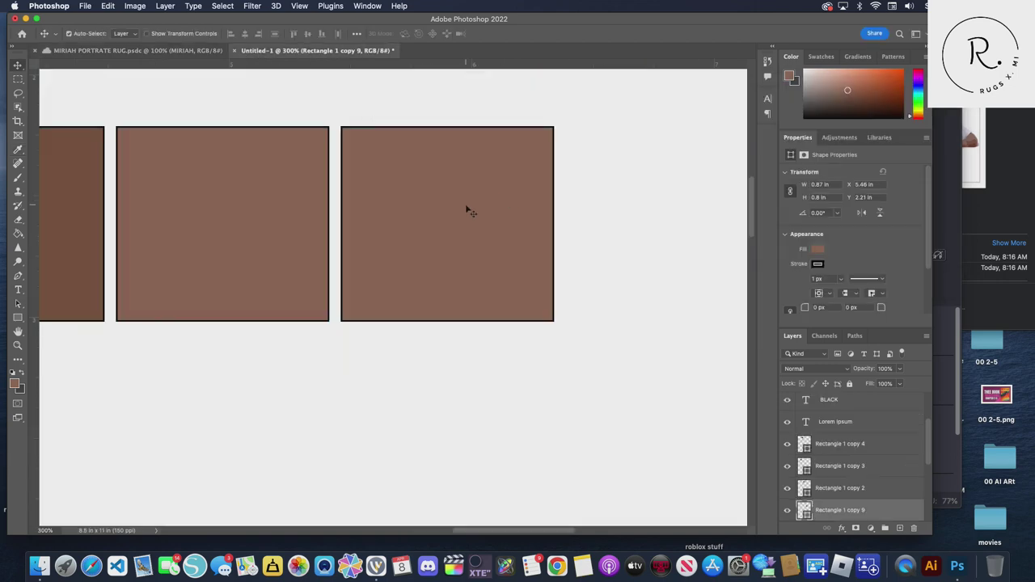
pyautogui.click(818, 249)
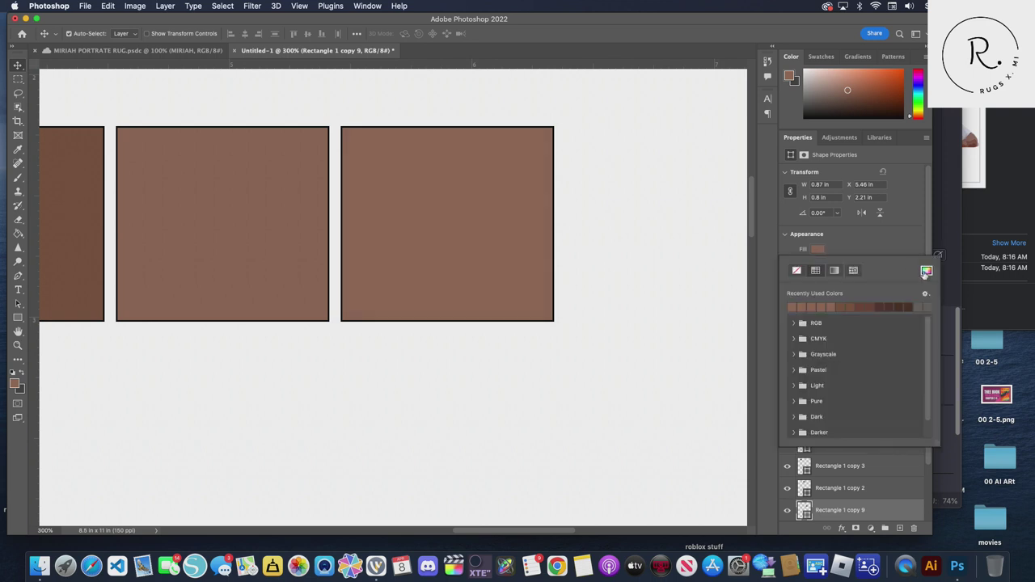
pyautogui.click(926, 270)
pyautogui.click(919, 104)
# Check the middle and right swatches' fill colours, then drag a copy further right
pyautogui.click(224, 220)
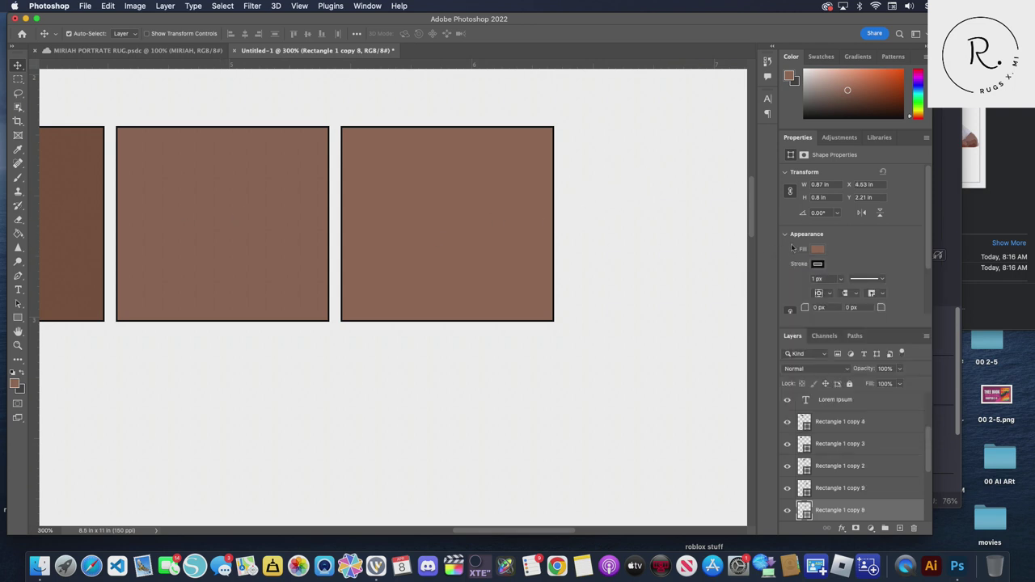
pyautogui.click(816, 250)
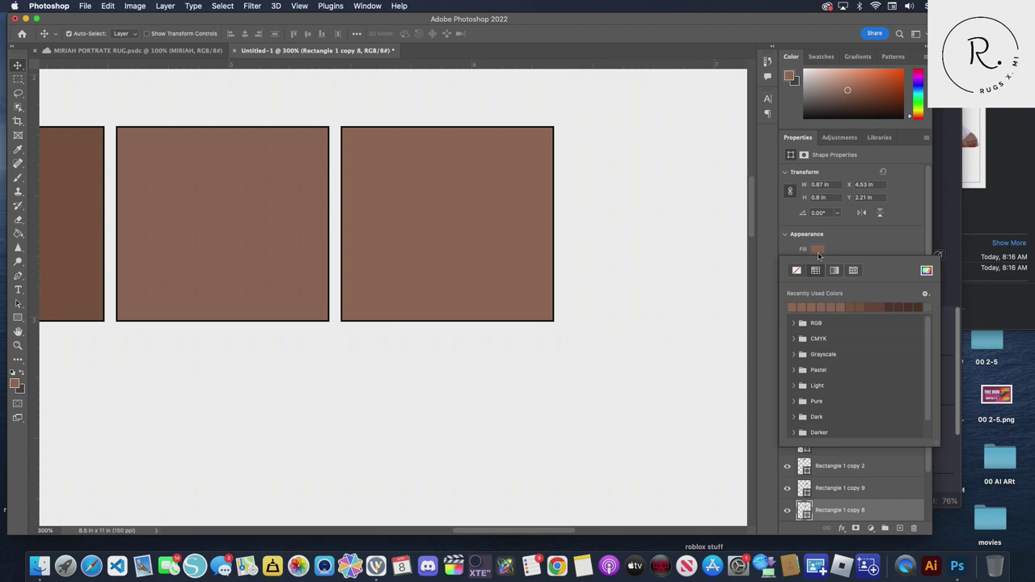
pyautogui.click(926, 270)
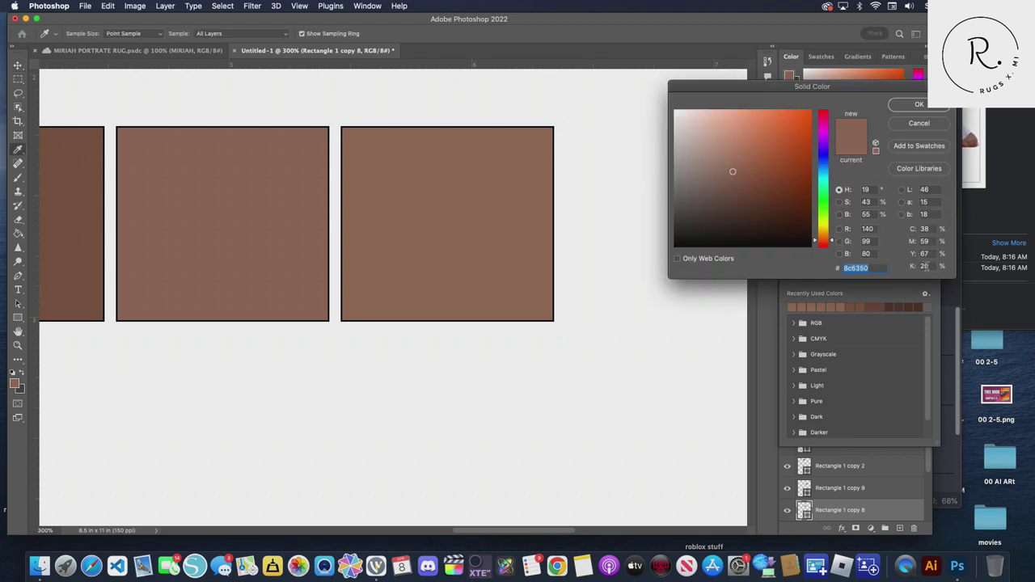
pyautogui.click(919, 104)
pyautogui.click(511, 209)
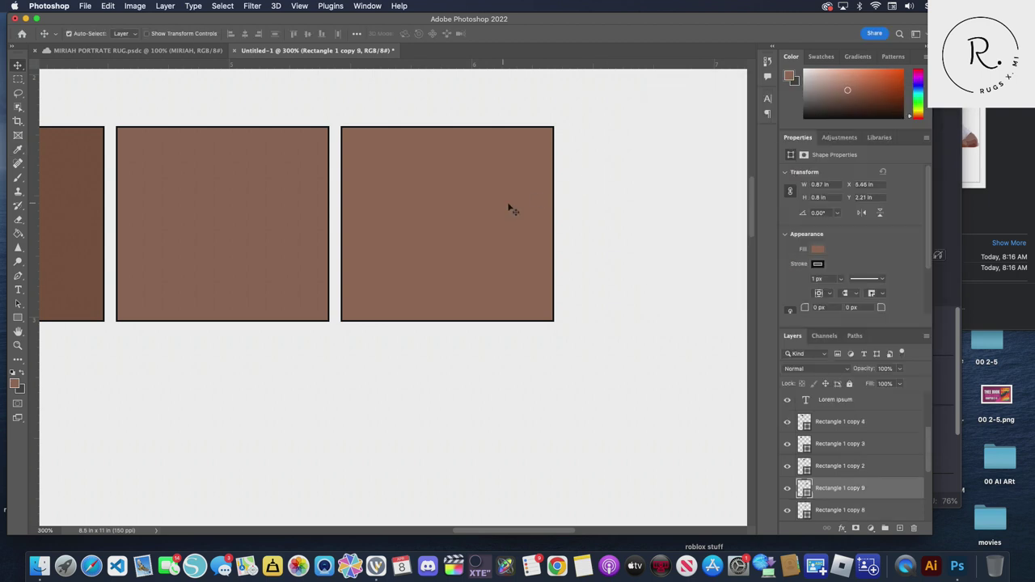
pyautogui.click(817, 251)
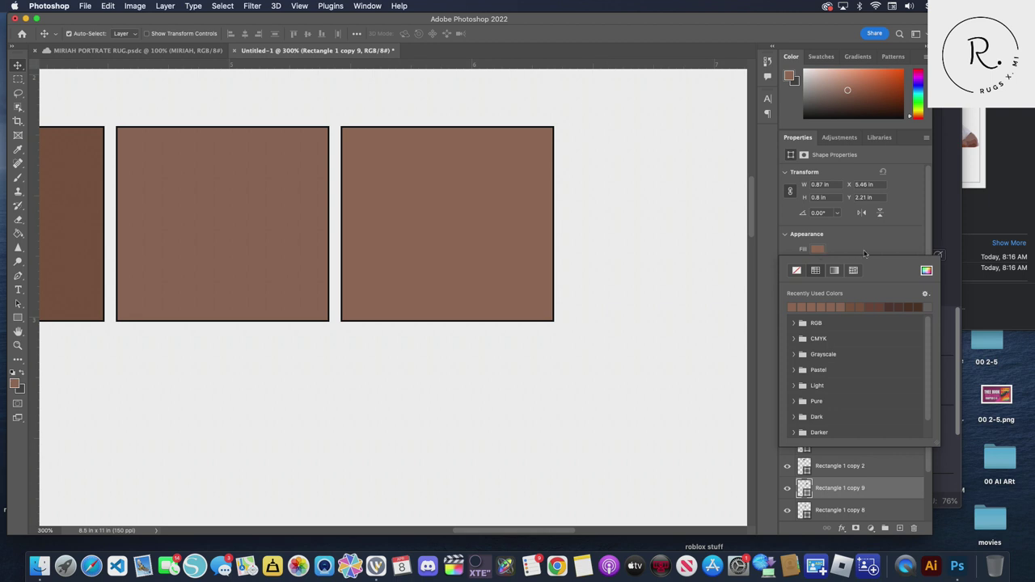
pyautogui.click(926, 271)
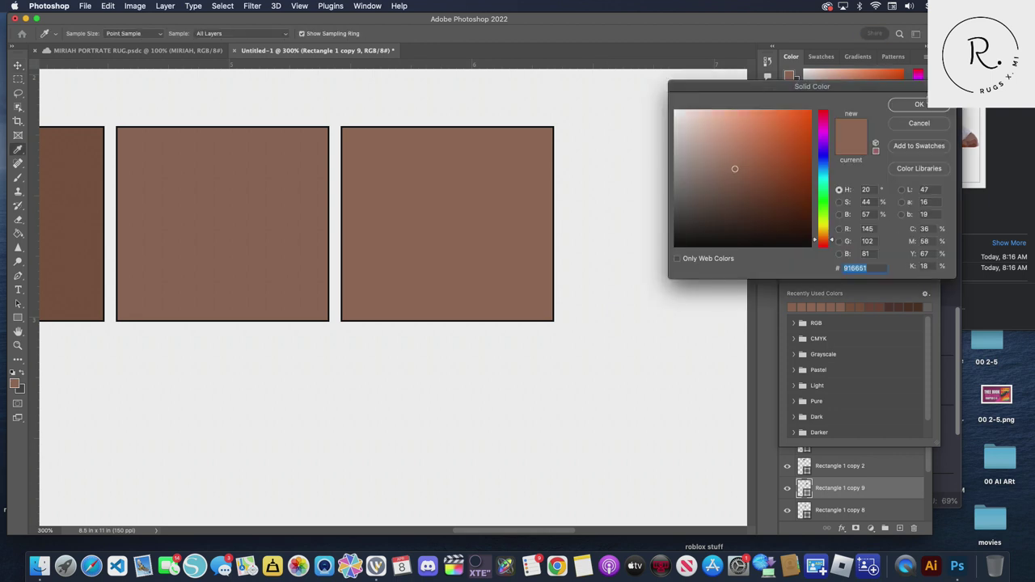
pyautogui.click(919, 104)
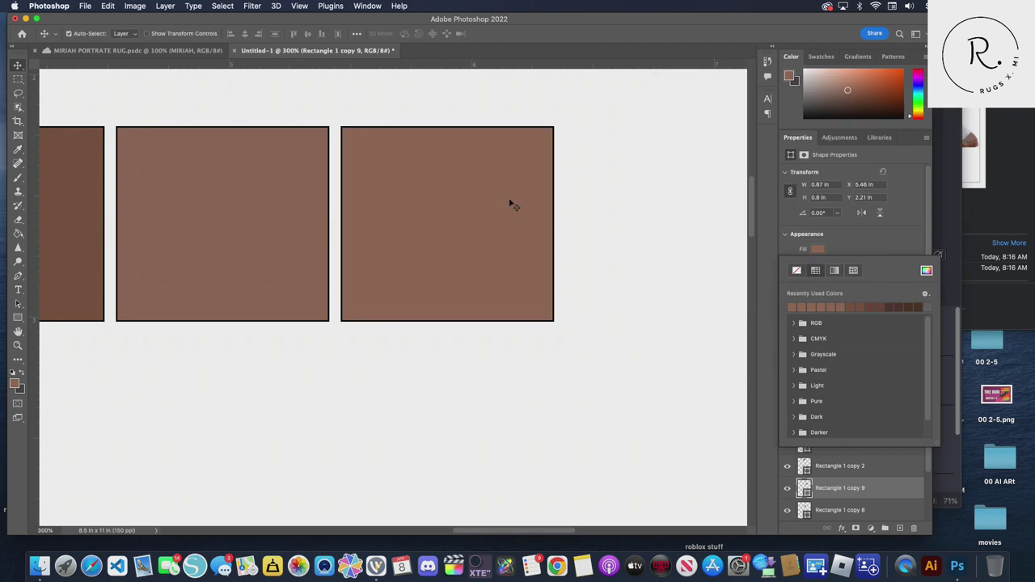
pyautogui.moveTo(489, 201)
pyautogui.mouseDown()
pyautogui.moveTo(625, 200)
pyautogui.moveTo(474, 196)
pyautogui.mouseUp()
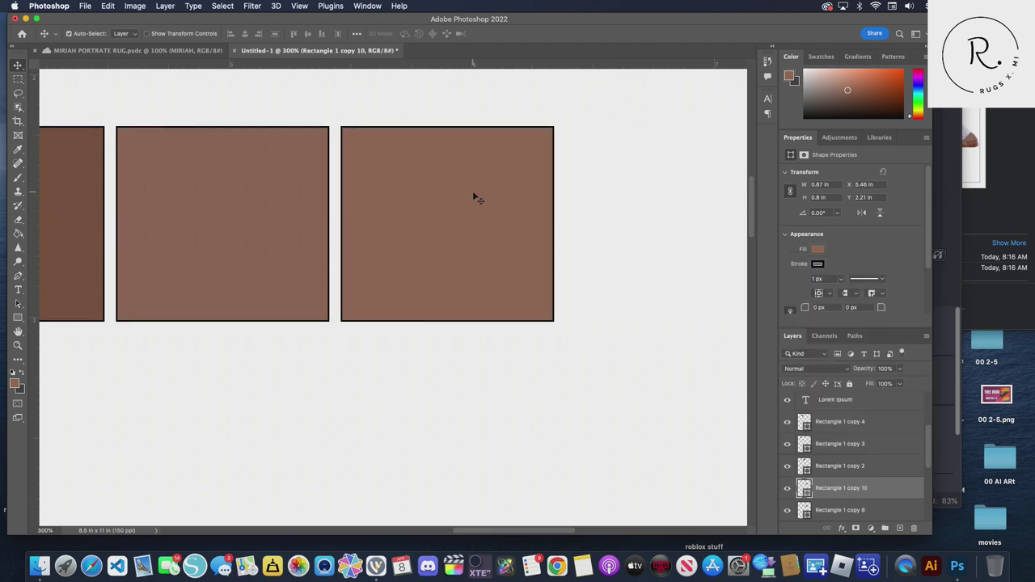
pyautogui.moveTo(474, 197)
pyautogui.mouseDown()
pyautogui.moveTo(599, 216)
pyautogui.moveTo(681, 188)
pyautogui.mouseUp()
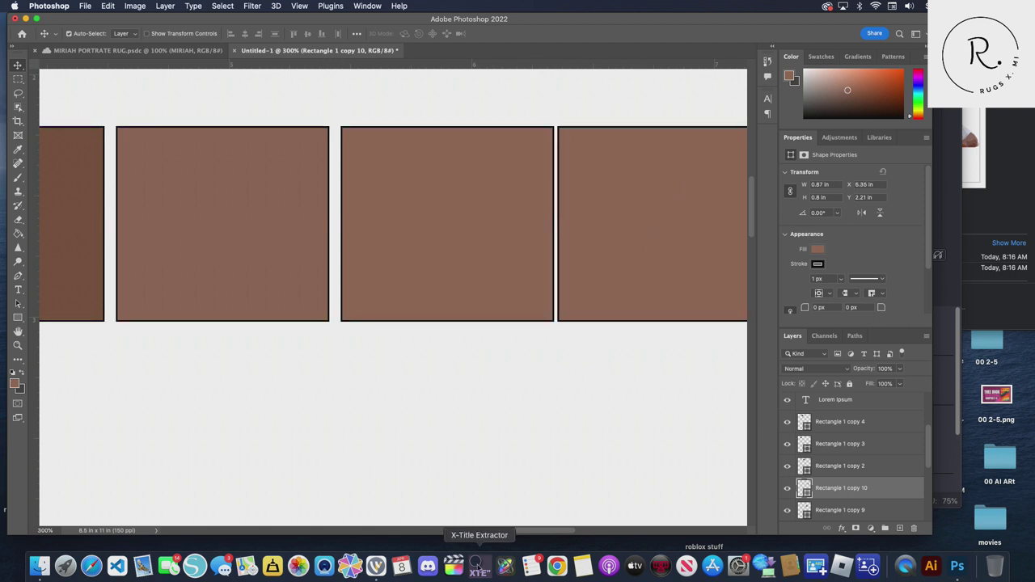
# Sample light greyish brown 9e806f from the portrait as the foreground colour
pyautogui.moveTo(498, 532); pyautogui.dragTo(498, 532)
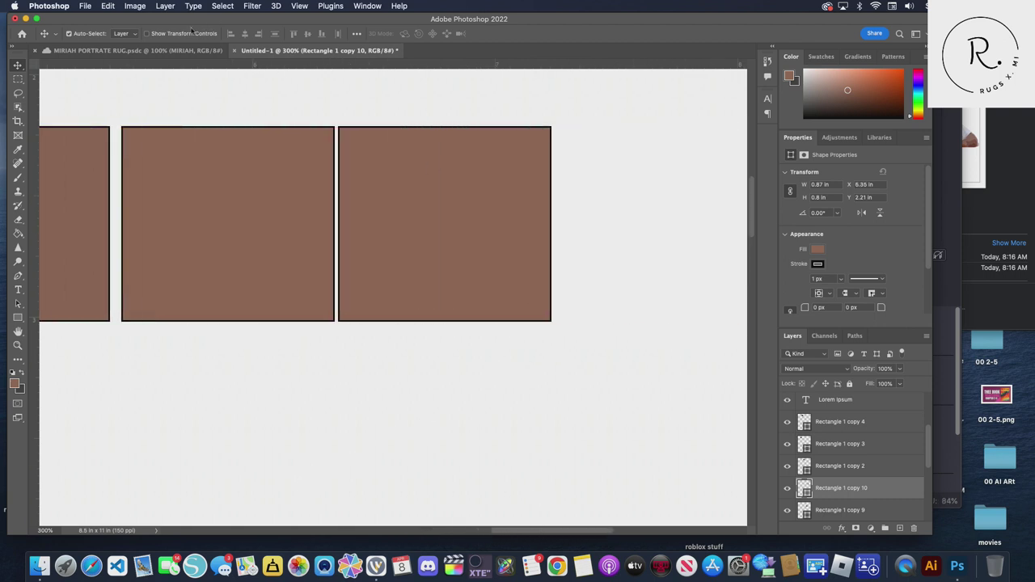
pyautogui.click(168, 53)
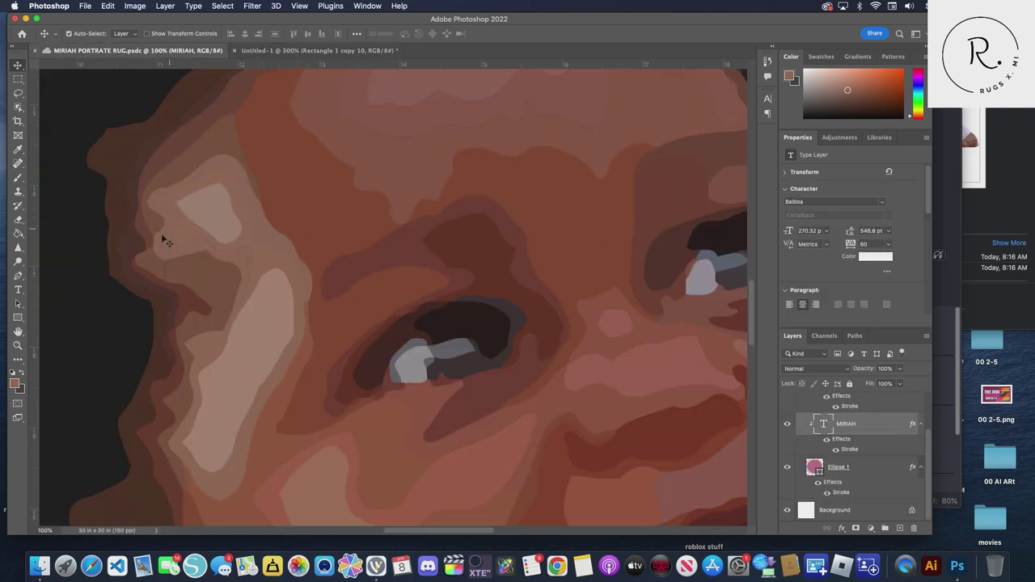
pyautogui.click(15, 384)
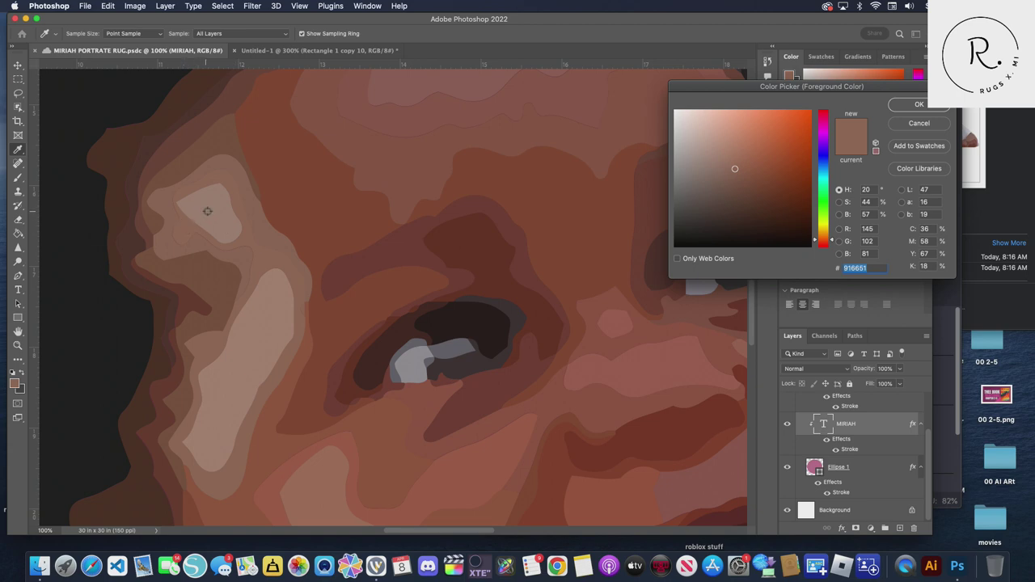
pyautogui.click(208, 211)
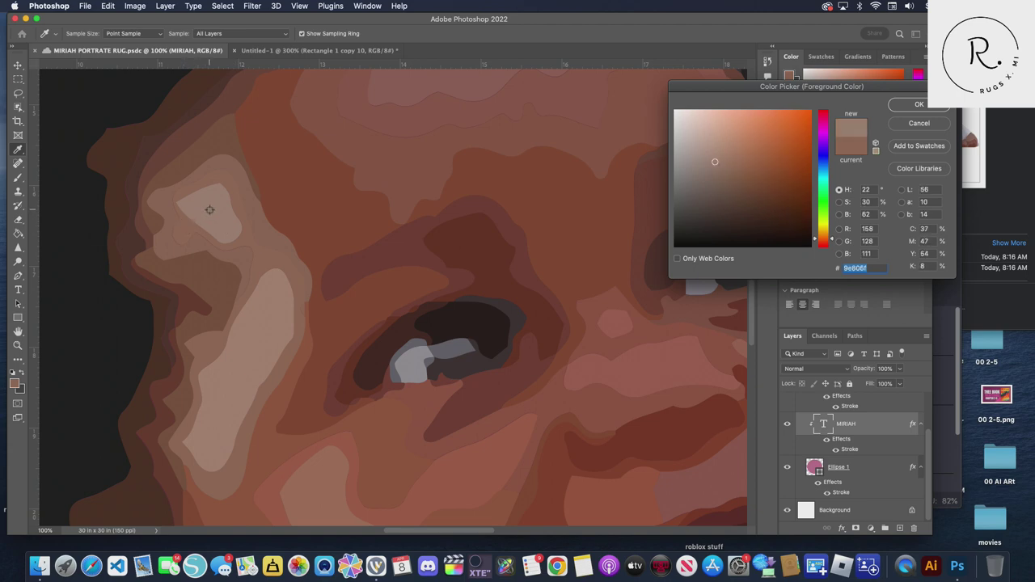
pyautogui.click(920, 105)
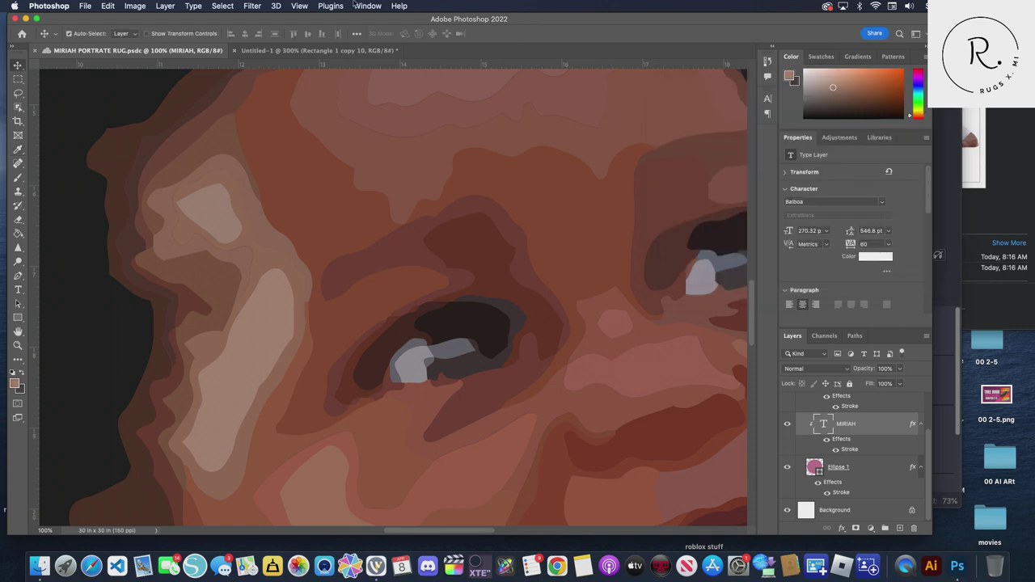
# Fill the newest right-hand brown square with 9e806f and deselect it
pyautogui.click(252, 51)
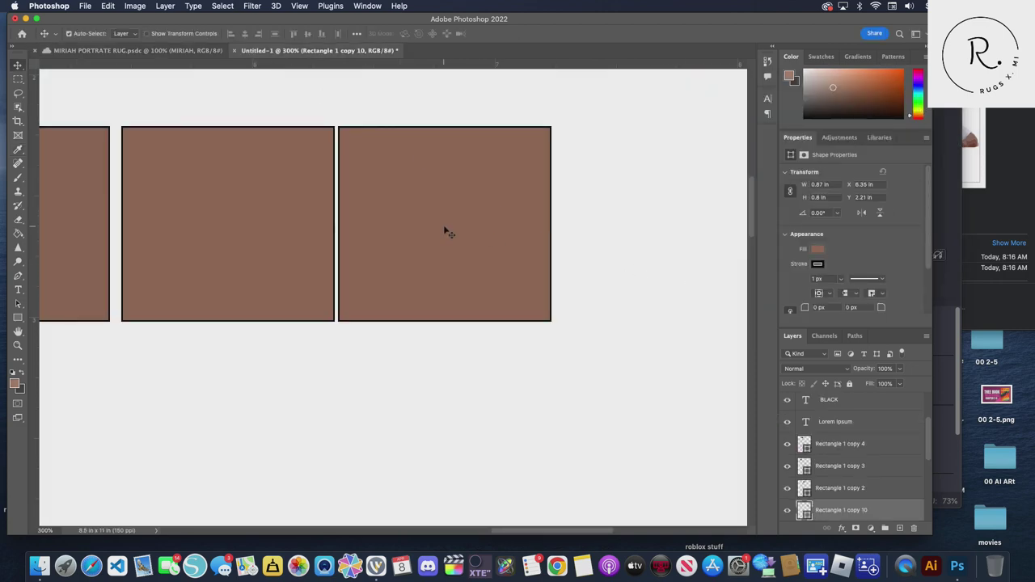
pyautogui.click(818, 250)
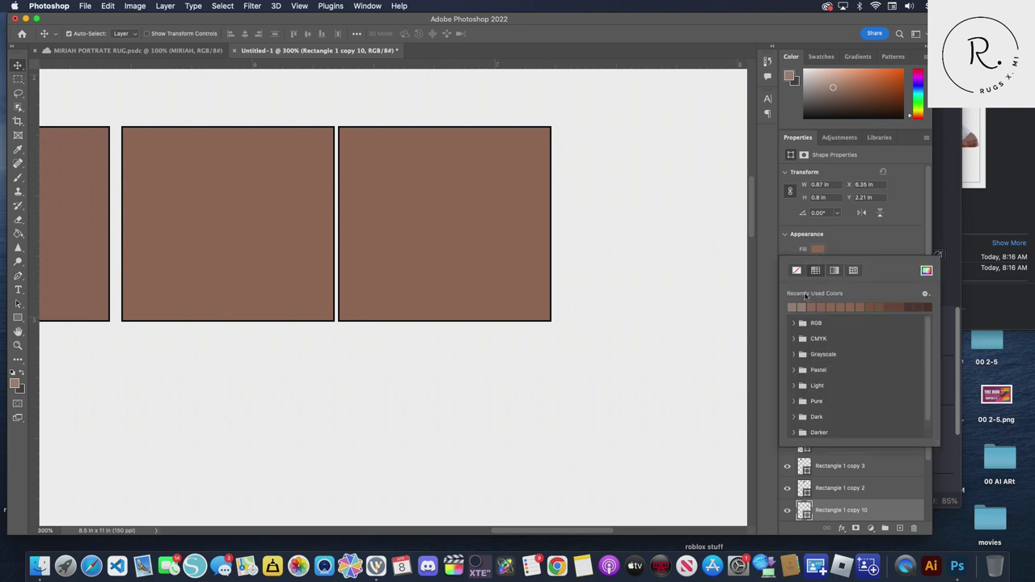
pyautogui.click(795, 304)
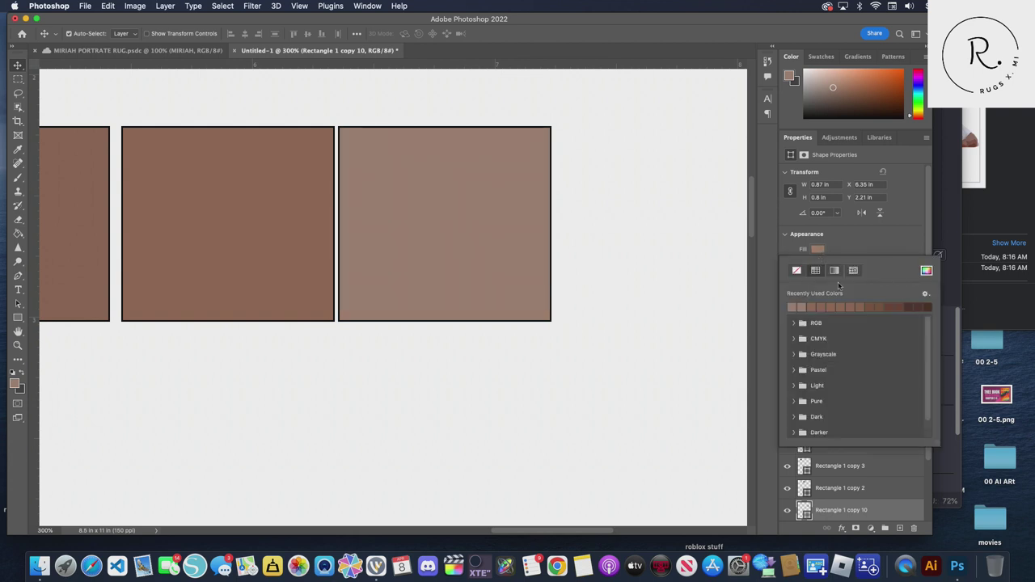
pyautogui.click(927, 271)
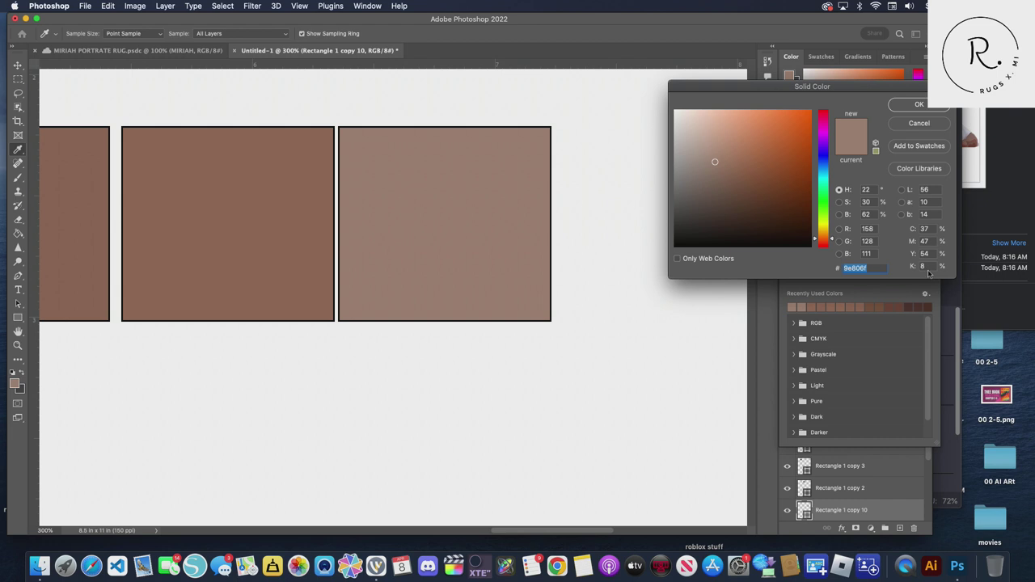
pyautogui.click(920, 104)
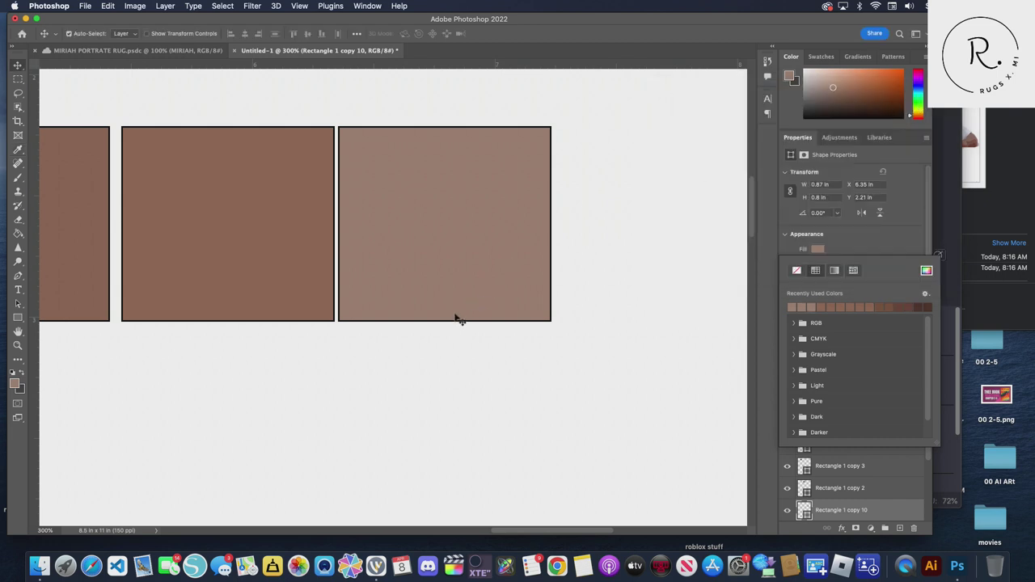
pyautogui.press('super')
pyautogui.press('super')
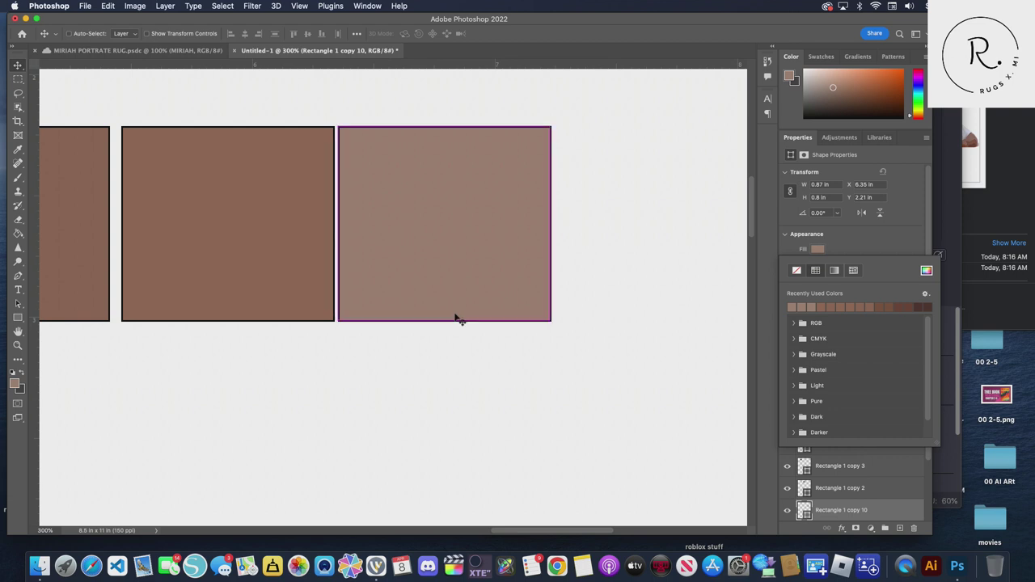
pyautogui.scroll(-2, 285, 382)
pyautogui.scroll(2, 285, 382)
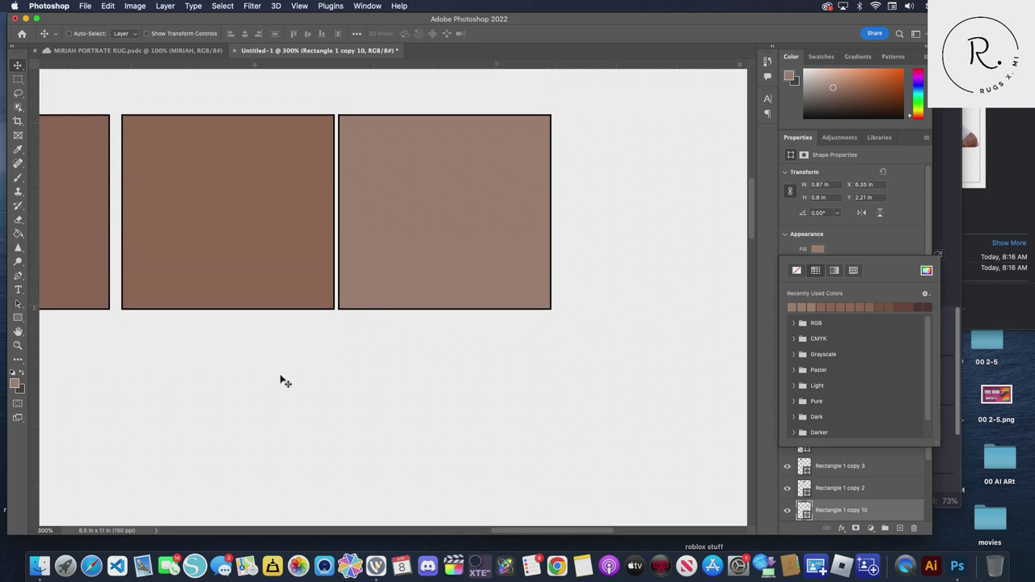
pyautogui.click(431, 369)
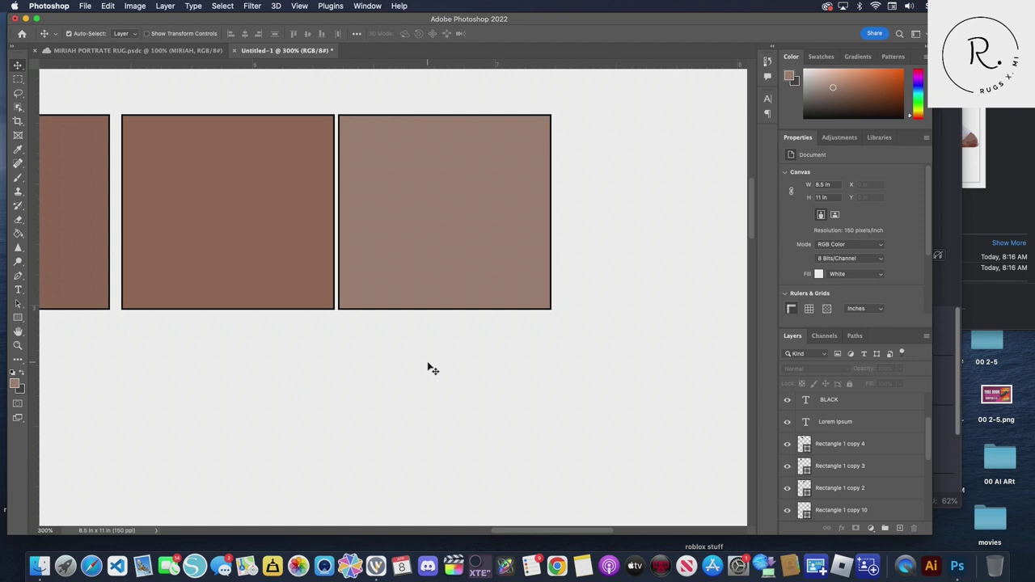
# Zoom out and back in to review the brown swatch row, then return to the MIRIAH portrait
pyautogui.hotkey('ctrl', '-')
pyautogui.hotkey('ctrl', '-')
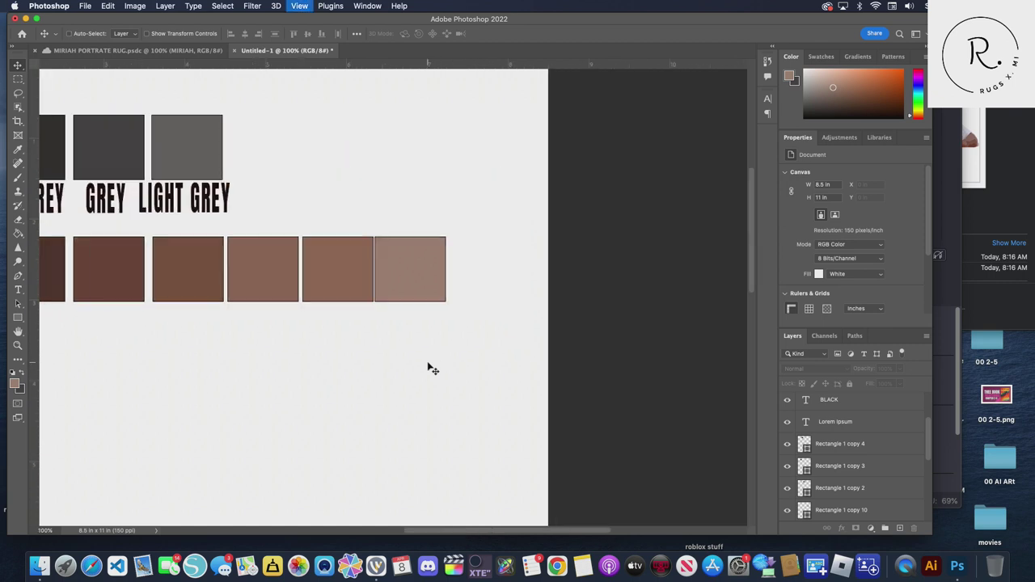
pyautogui.hotkey('ctrl', '-')
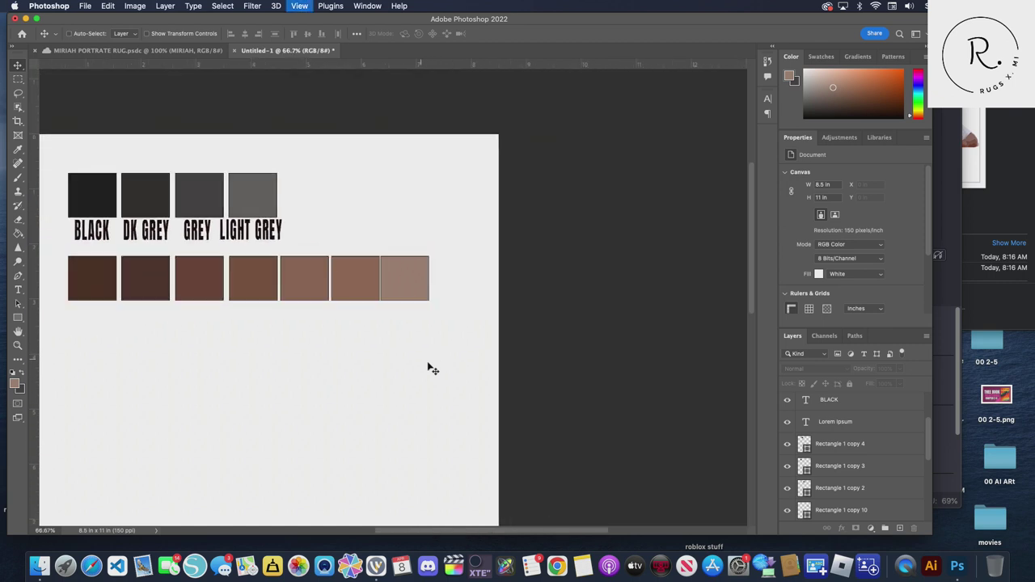
pyautogui.hotkey('ctrl', '+')
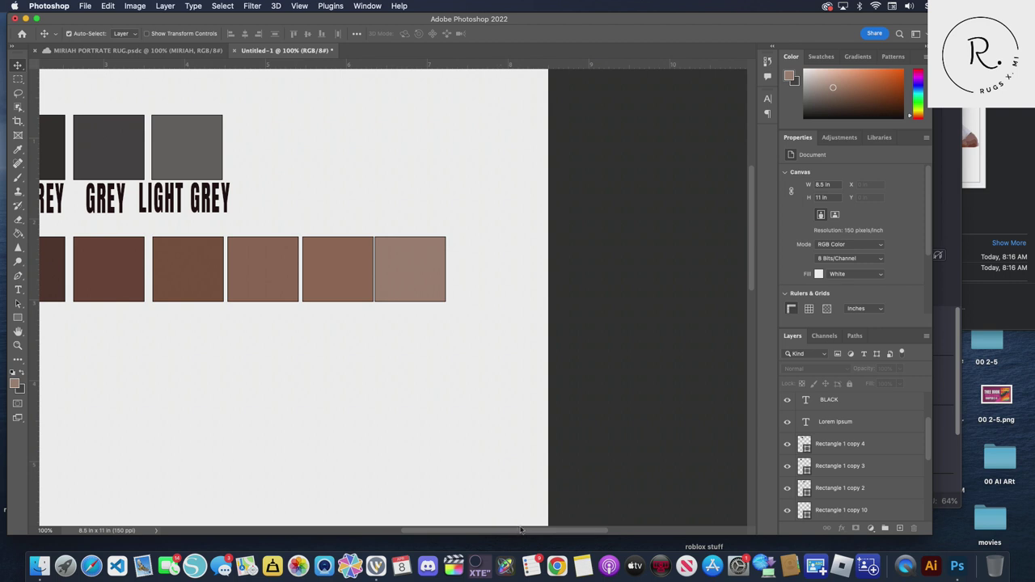
pyautogui.moveTo(522, 531); pyautogui.dragTo(491, 535)
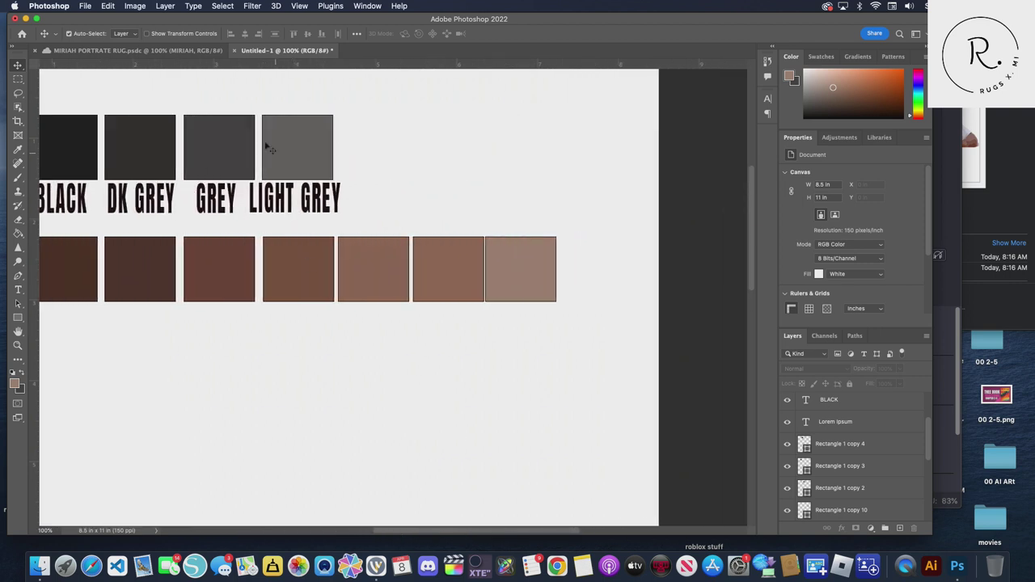
pyautogui.click(169, 56)
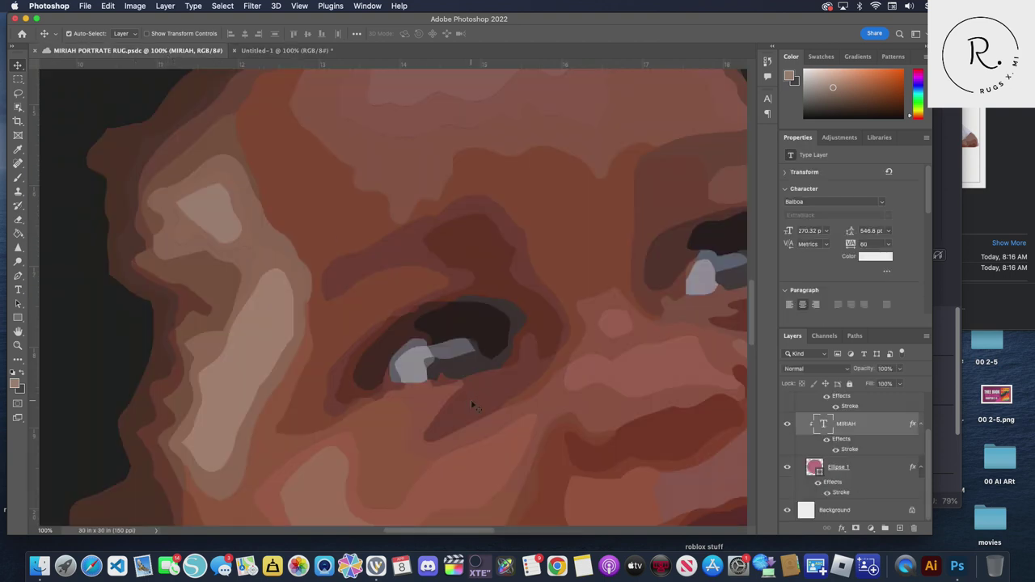
pyautogui.click(15, 383)
pyautogui.click(271, 311)
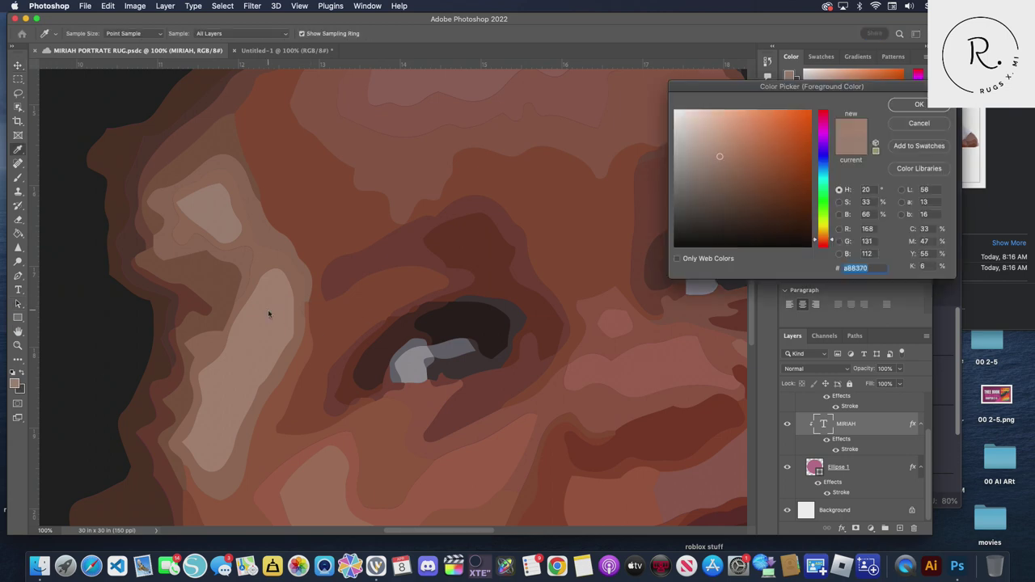
pyautogui.click(258, 261)
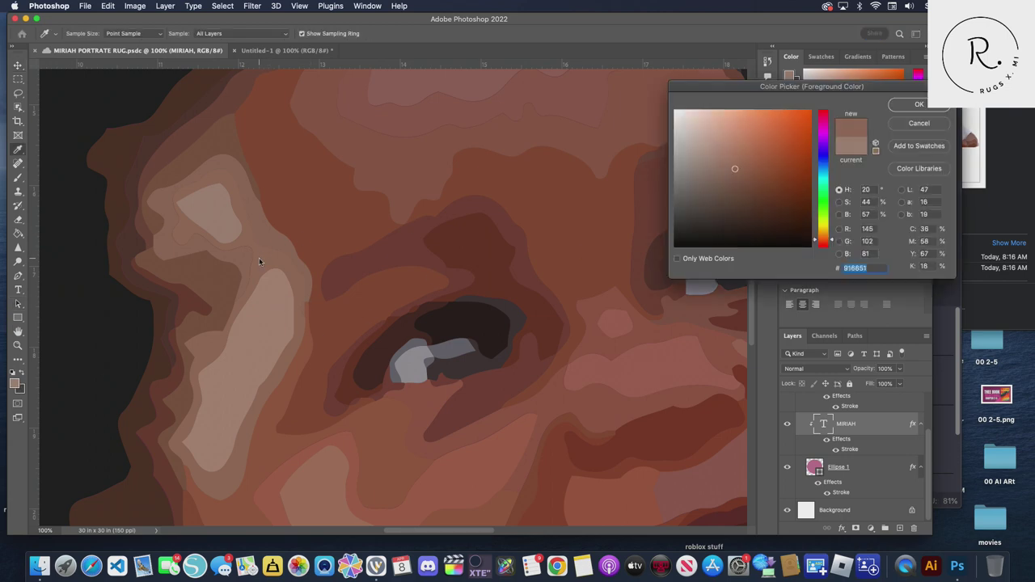
pyautogui.click(226, 230)
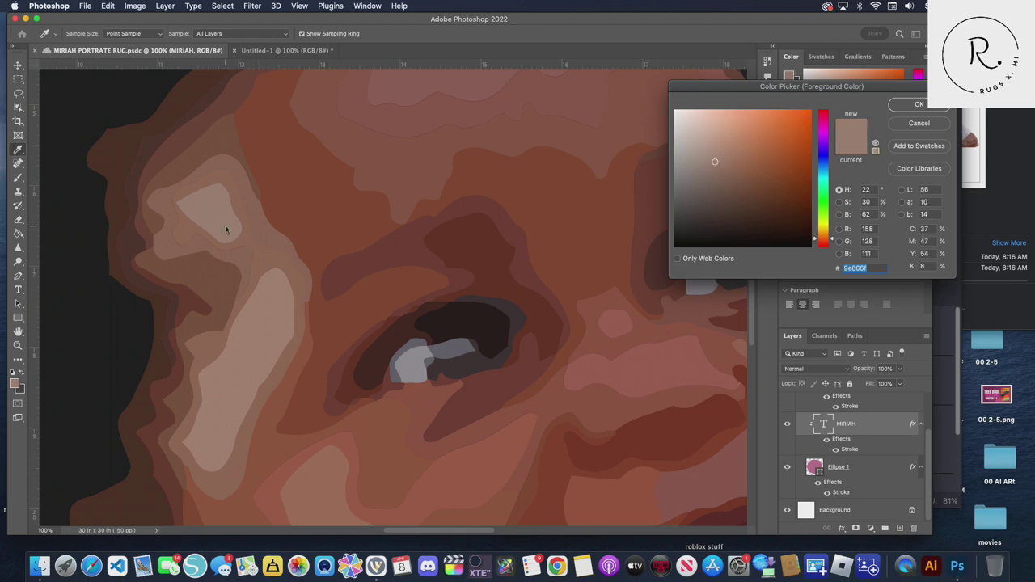
pyautogui.click(262, 260)
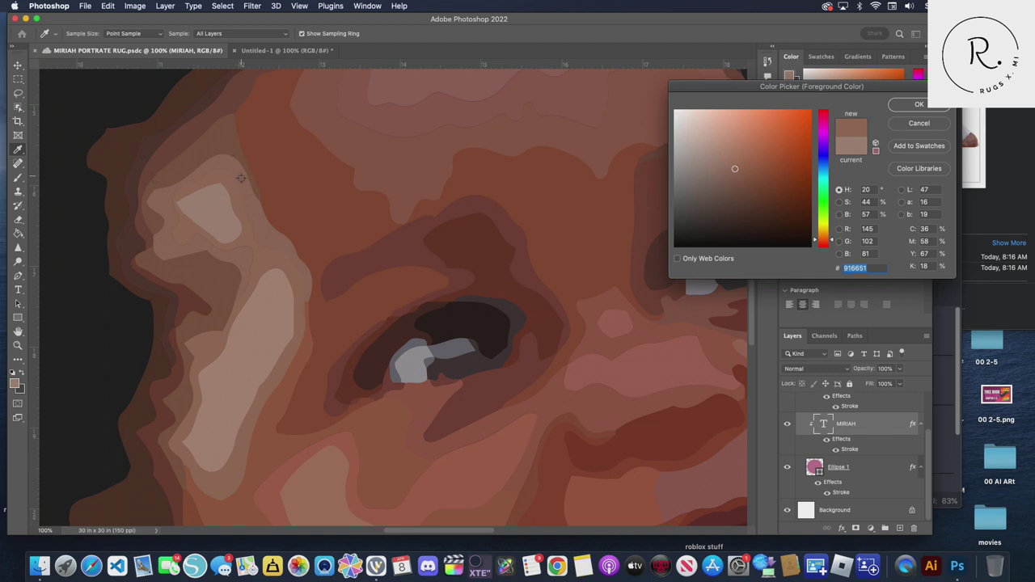
pyautogui.click(221, 216)
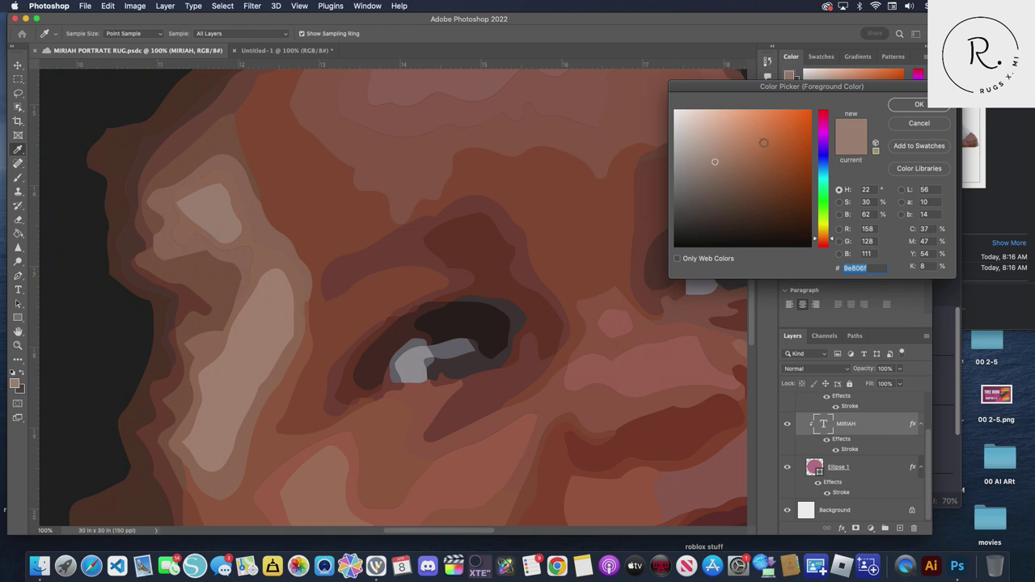
pyautogui.click(927, 105)
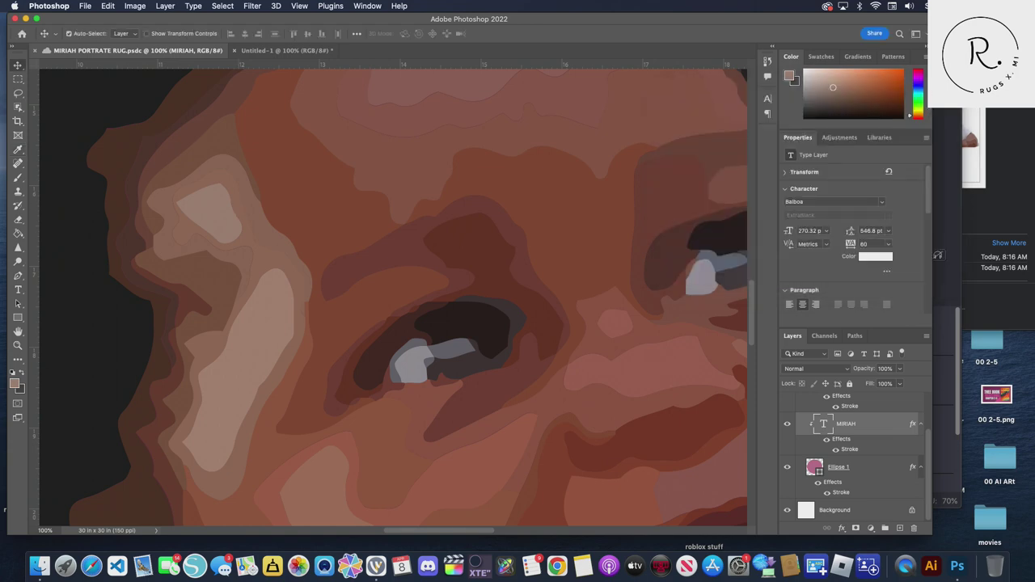
pyautogui.press('super+Tab')
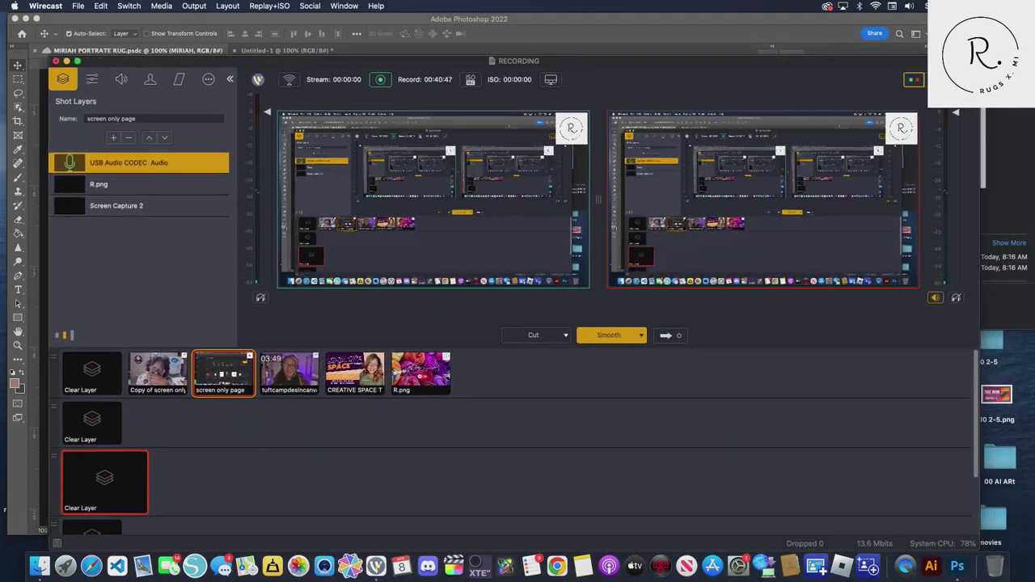
pyautogui.moveTo(230, 62); pyautogui.dragTo(259, 62)
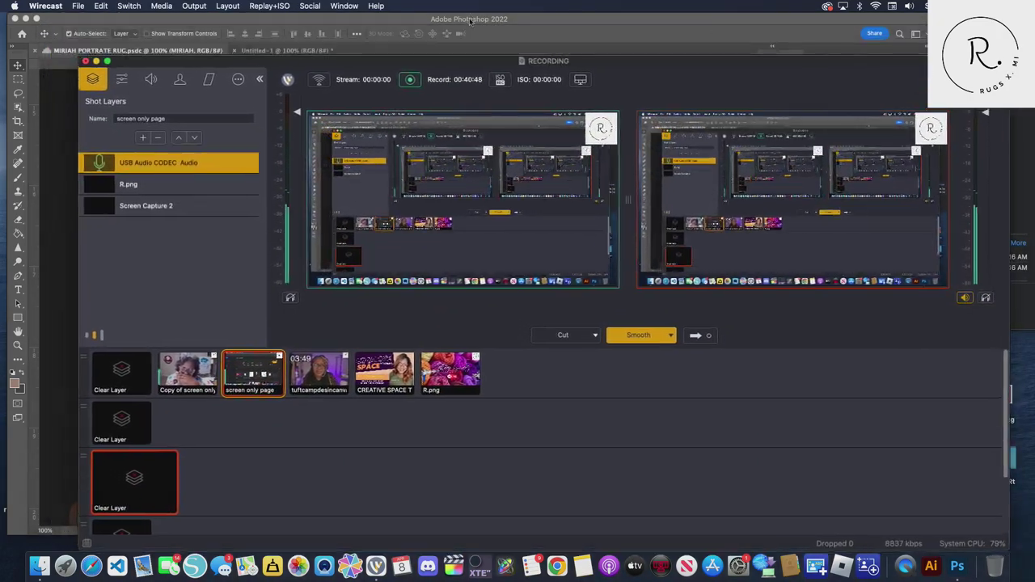
pyautogui.click(267, 52)
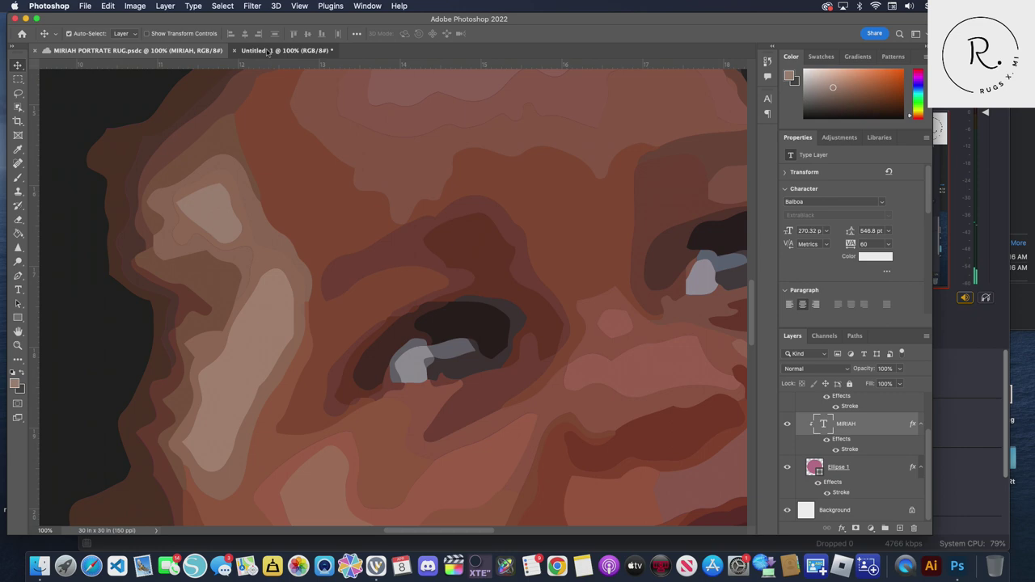
# Glance at the swatch sheet, hide the portrait's guides with Cmd+;, and select the mimi layer
pyautogui.click(266, 52)
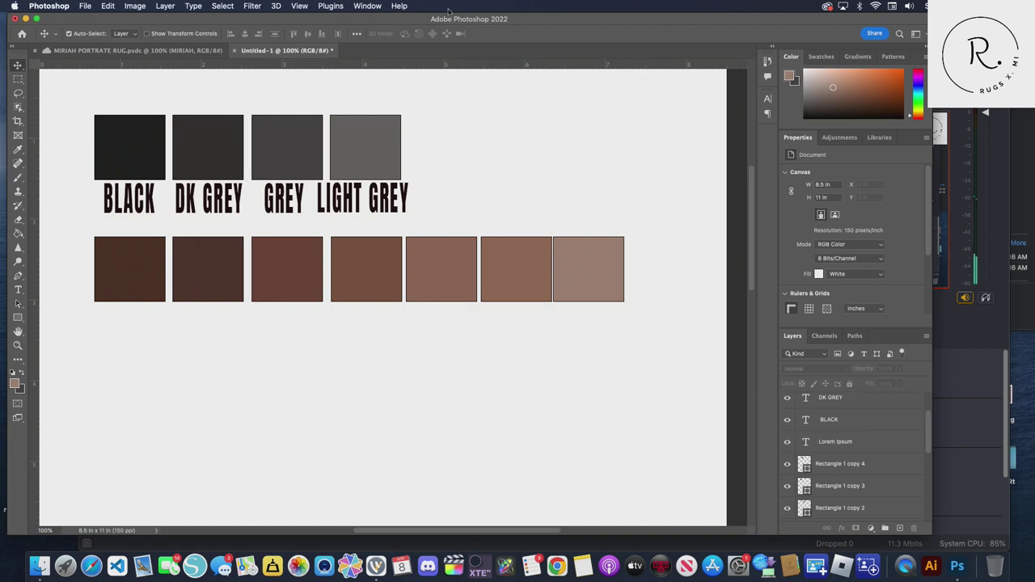
pyautogui.click(128, 52)
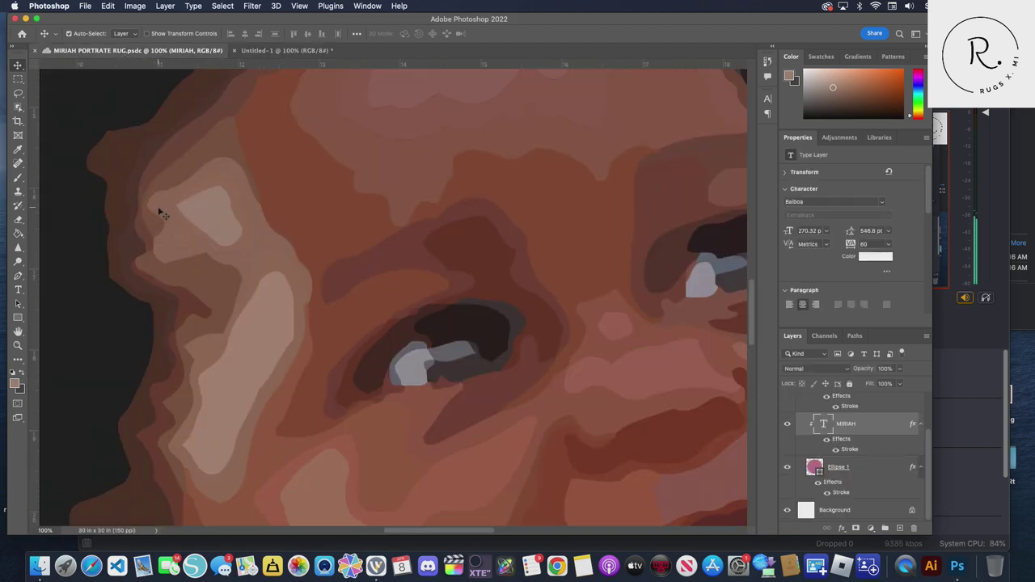
pyautogui.press('super+equal')
pyautogui.press('super+minus')
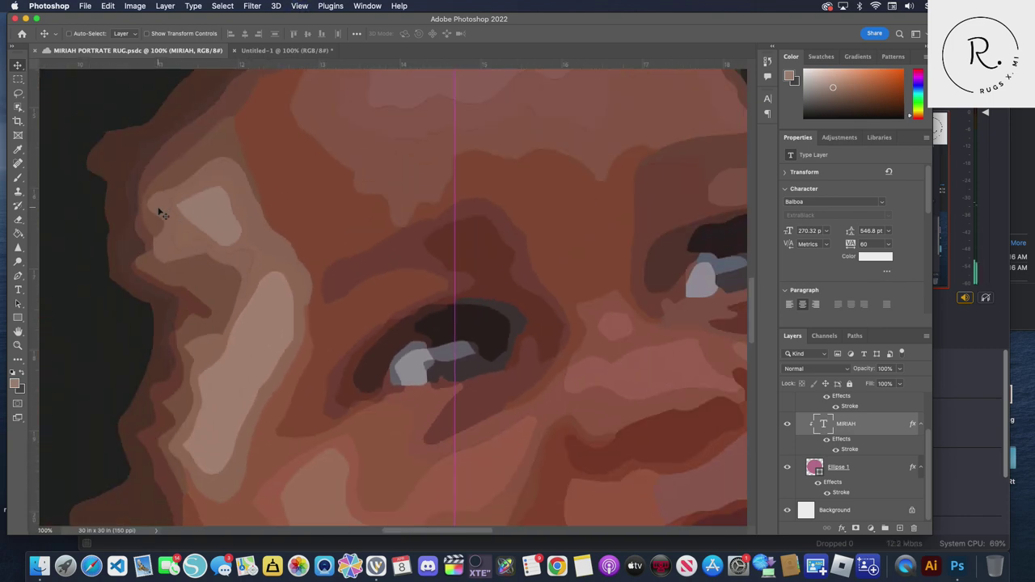
pyautogui.press('super+minus')
pyautogui.press('super+minus')
pyautogui.press('super+equal')
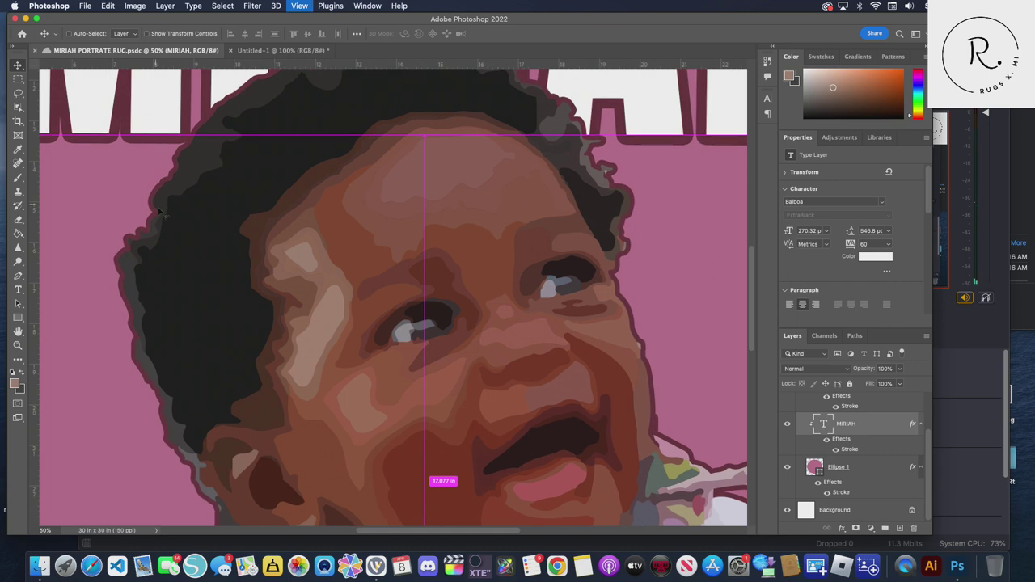
pyautogui.press('super+equal')
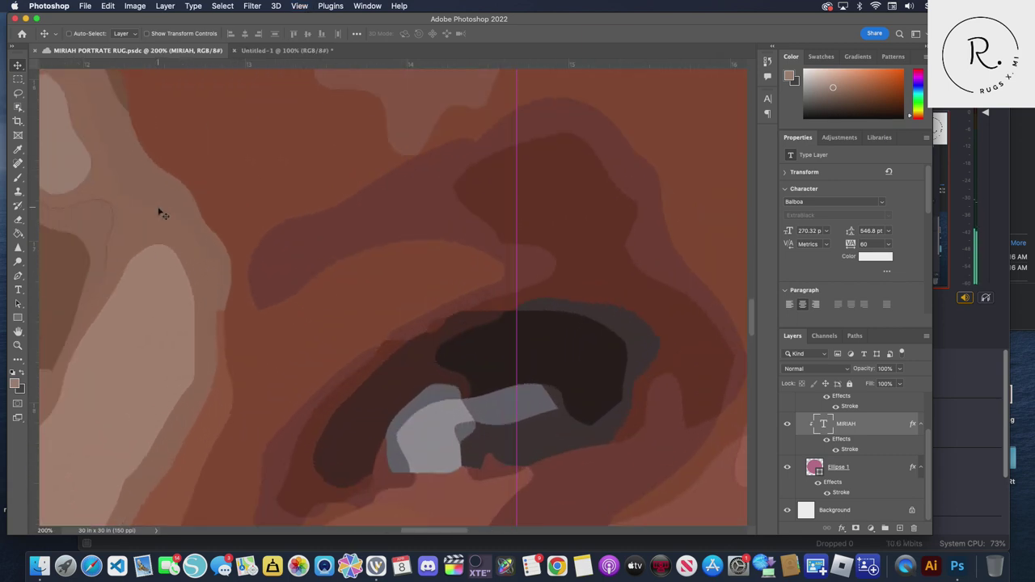
pyautogui.press('super+minus')
pyautogui.press('super+semicolon')
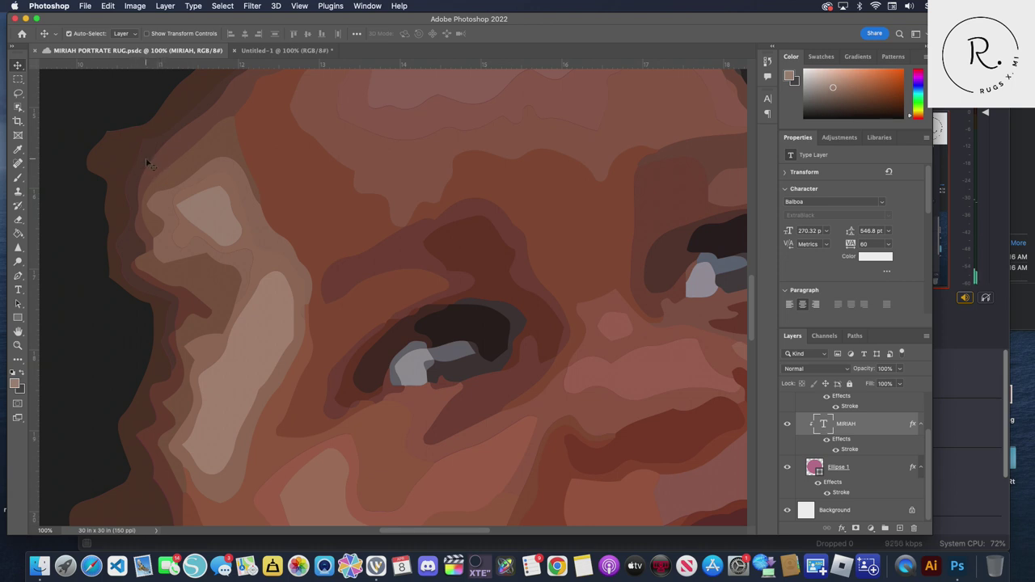
pyautogui.click(146, 164)
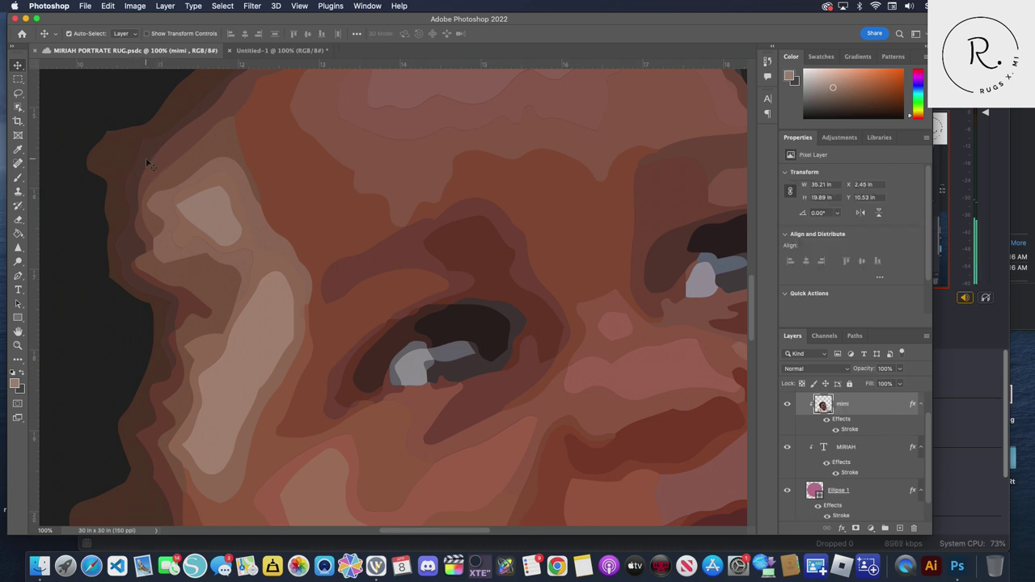
# With the Paint Bucket active, sample dark brown 45291d from the face's edge as foreground
pyautogui.click(18, 234)
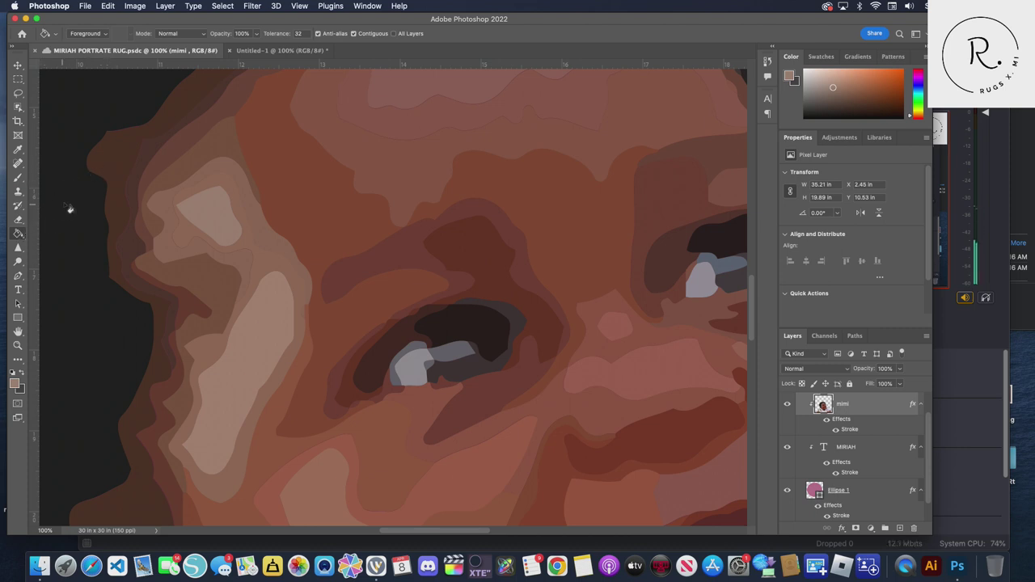
pyautogui.click(14, 380)
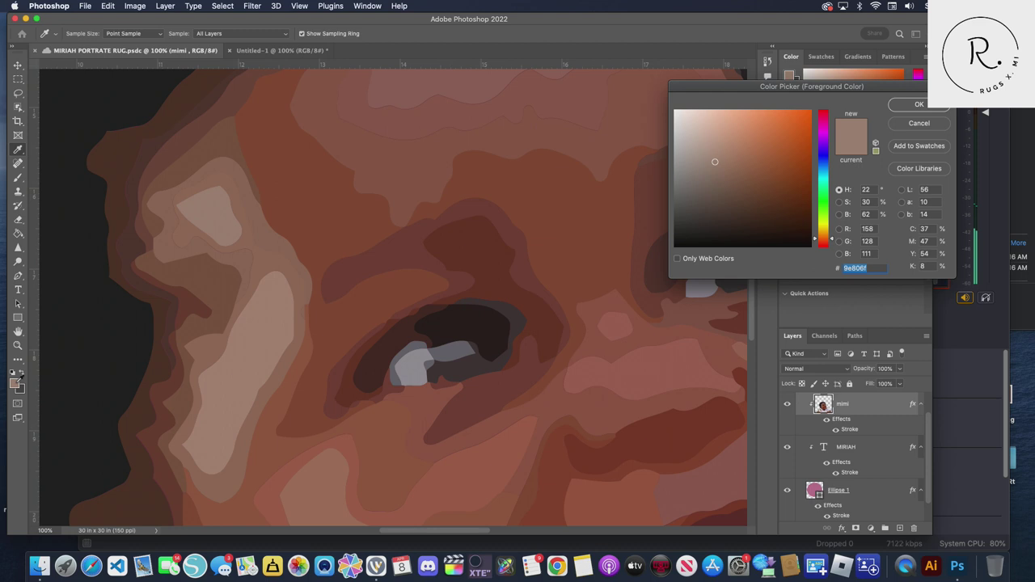
pyautogui.click(122, 154)
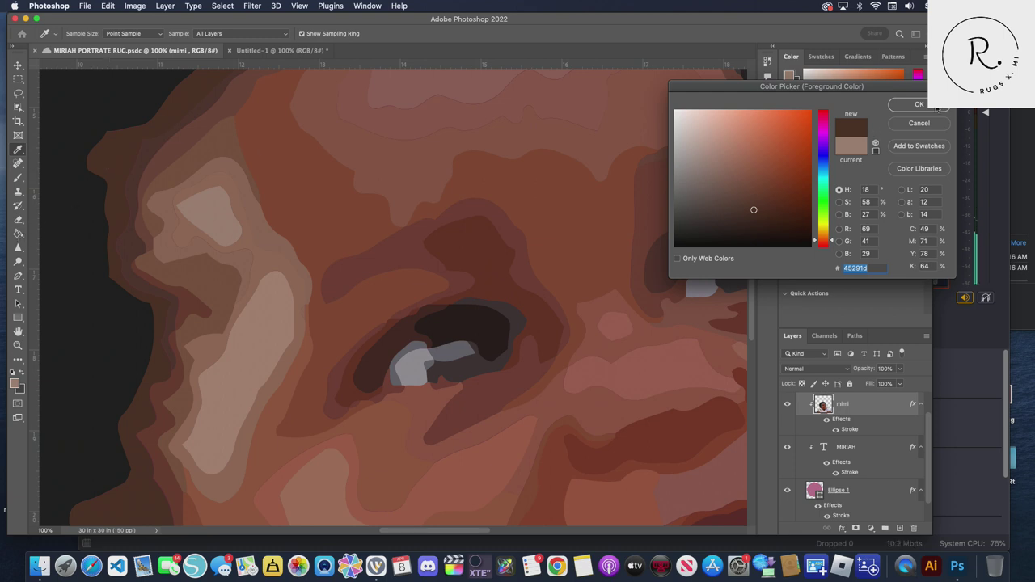
pyautogui.click(919, 105)
pyautogui.press('g')
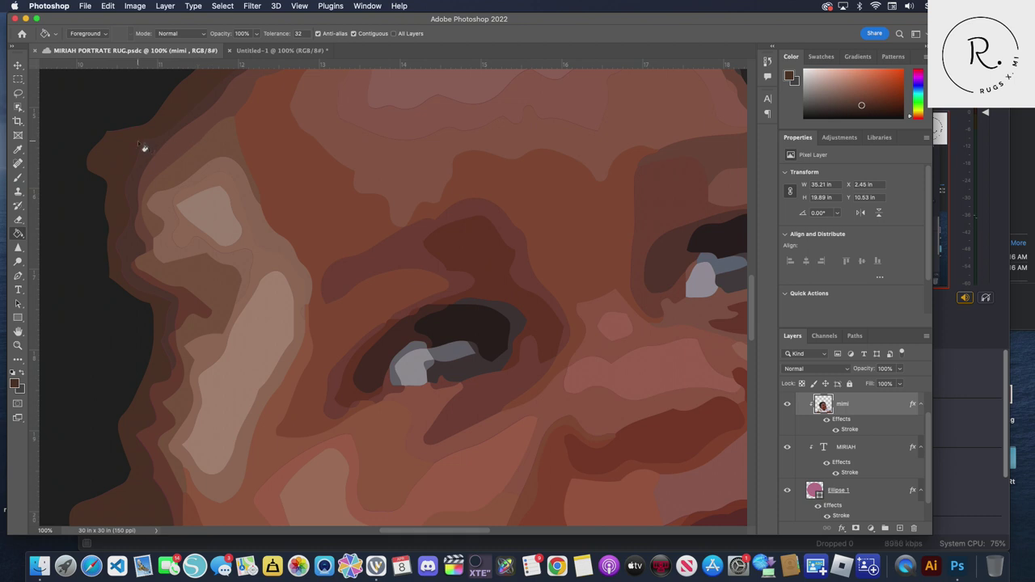
# Zoom in on the portrait and fill the middle brown band with dark brown
pyautogui.press('super+equal')
pyautogui.press('super+equal')
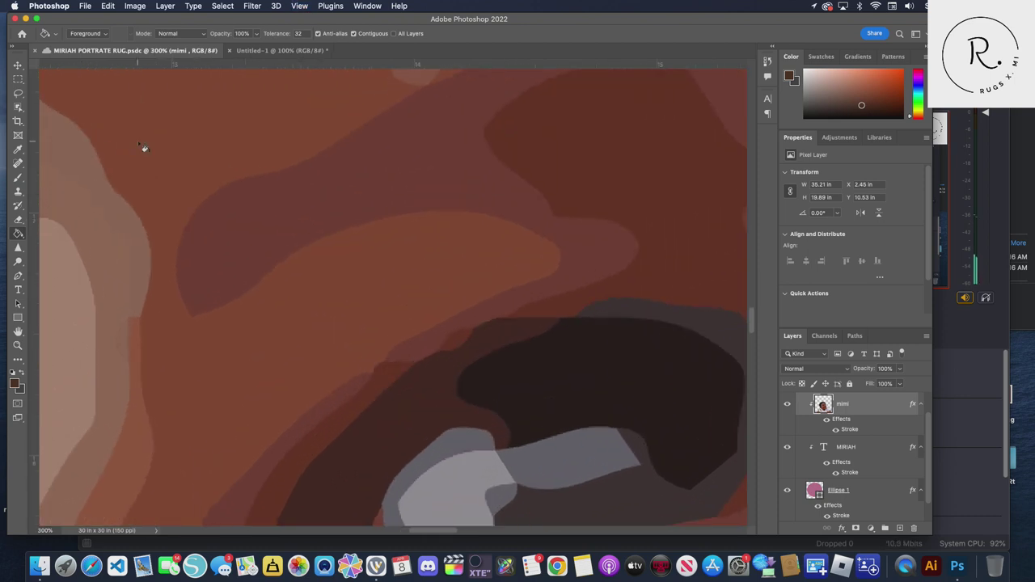
pyautogui.moveTo(446, 531); pyautogui.dragTo(394, 532)
pyautogui.scroll(1, 388, 391)
pyautogui.scroll(2, 397, 418)
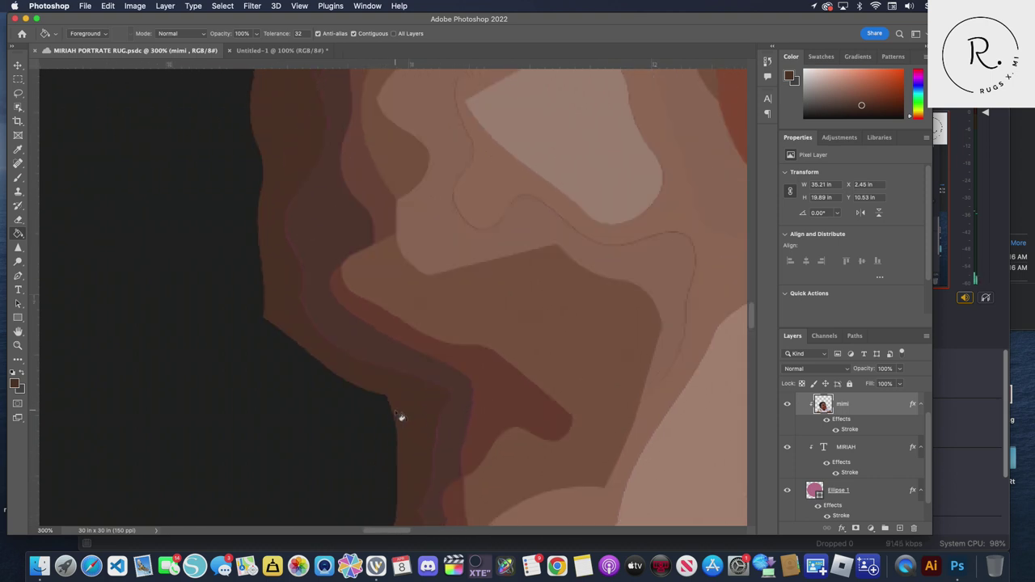
pyautogui.scroll(5, 400, 418)
pyautogui.scroll(2, 400, 418)
pyautogui.scroll(2, 401, 419)
pyautogui.scroll(2, 401, 418)
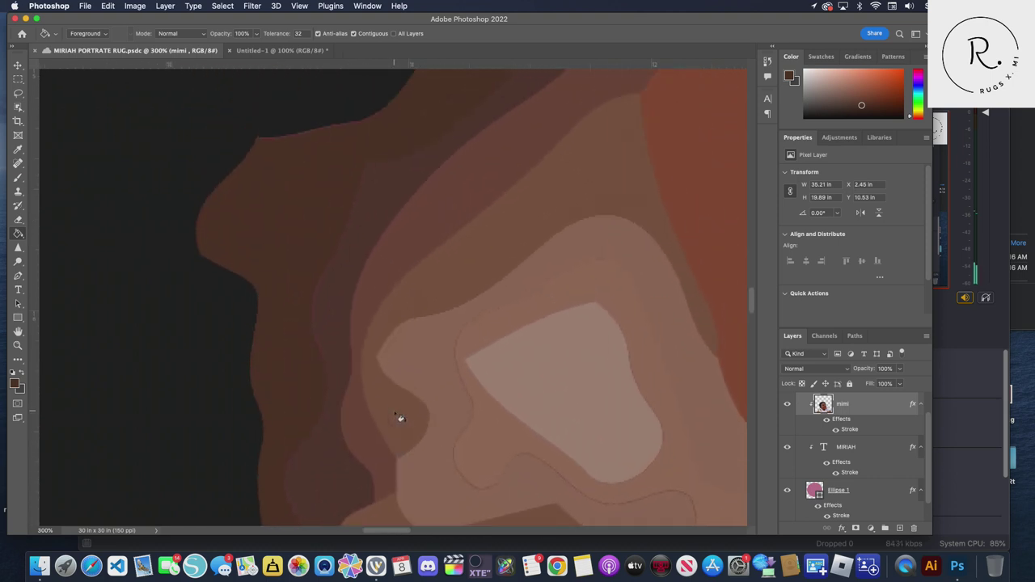
pyautogui.scroll(2, 400, 418)
pyautogui.click(375, 215)
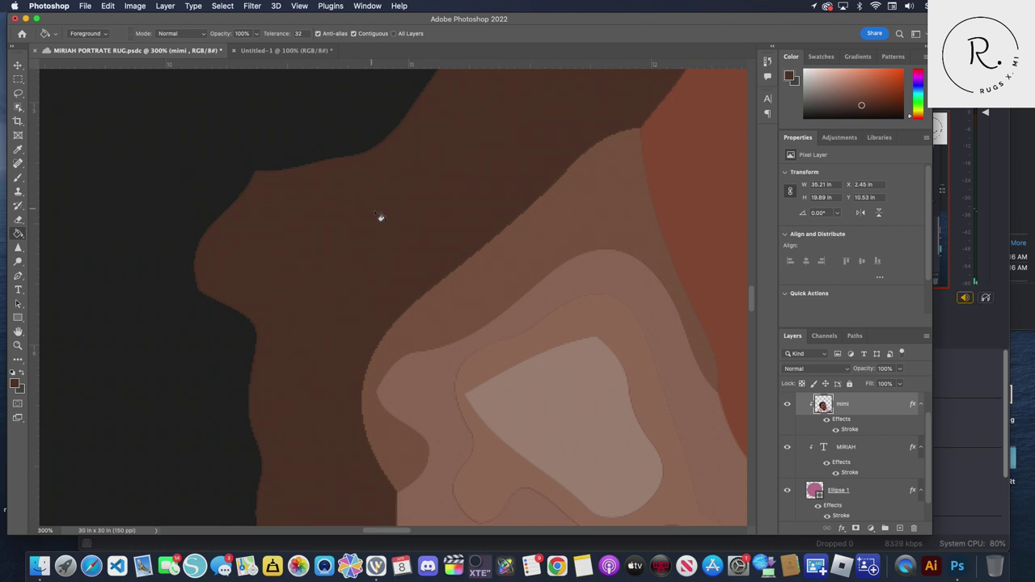
# Try filling the light tan cheek shapes dark brown, then undo it
pyautogui.press('super+minus')
pyautogui.press('super+minus')
pyautogui.press('super+minus')
pyautogui.press('super+minus')
pyautogui.press('super+minus')
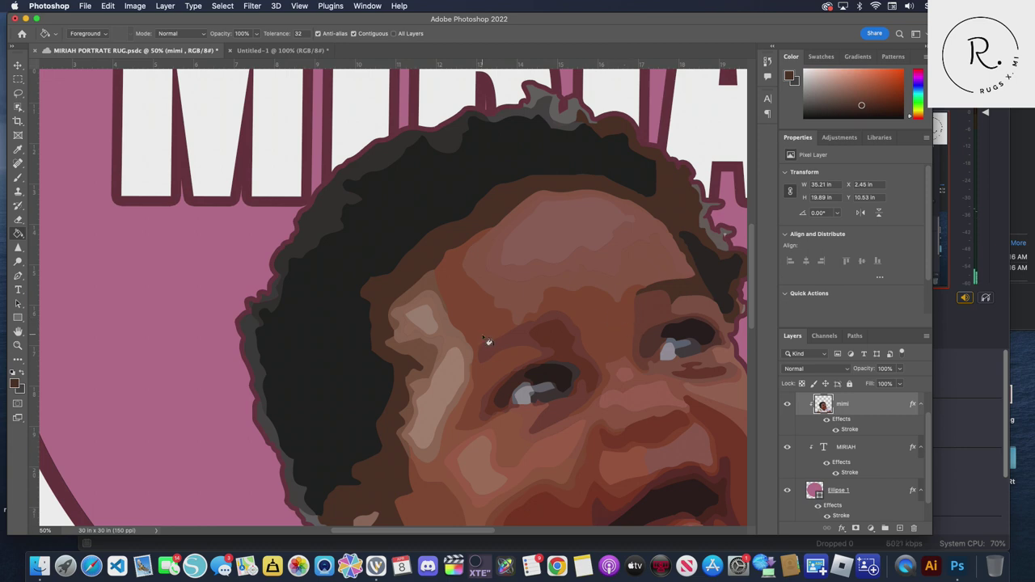
pyautogui.press('super+plus')
pyautogui.press('super+plus')
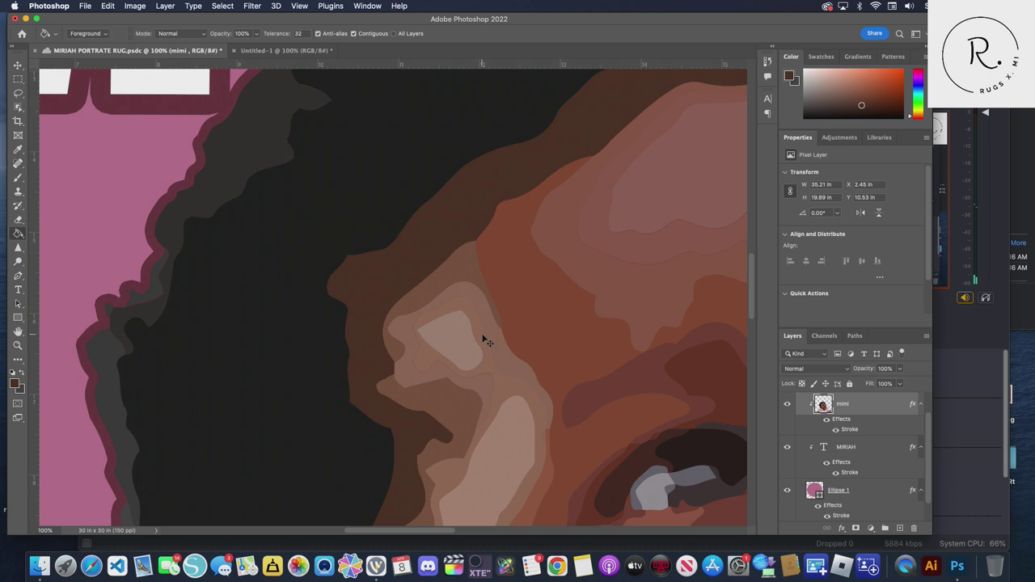
pyautogui.press('super+plus')
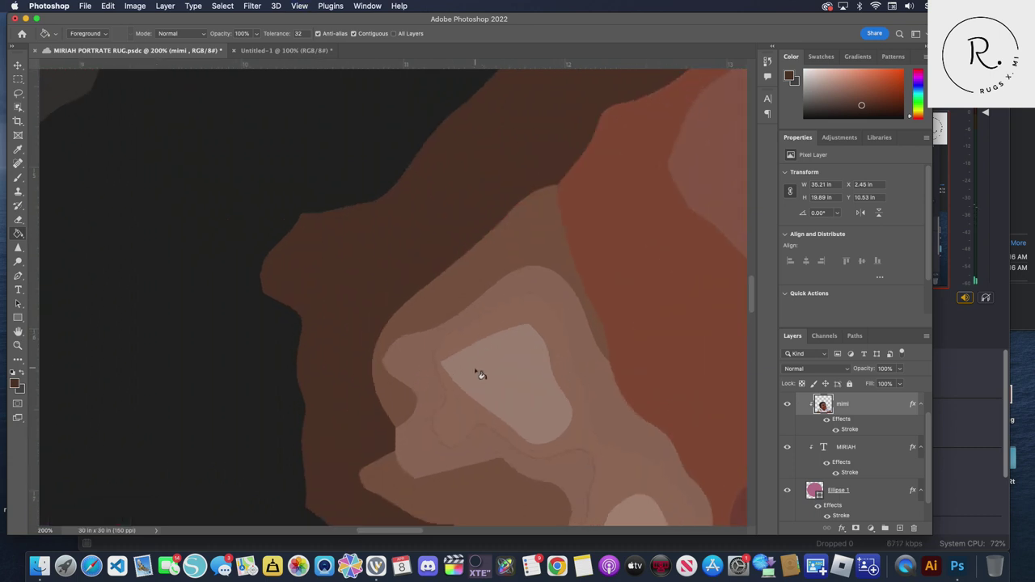
pyautogui.scroll(-1, 479, 373)
pyautogui.click(461, 376)
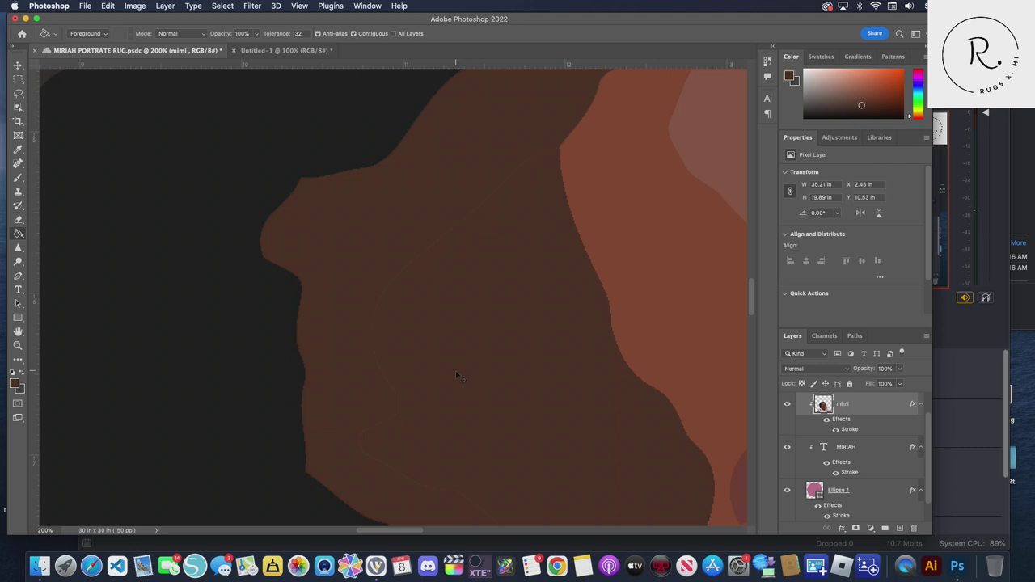
pyautogui.press('super+minus')
pyautogui.press('super+minus')
pyautogui.press('super+z')
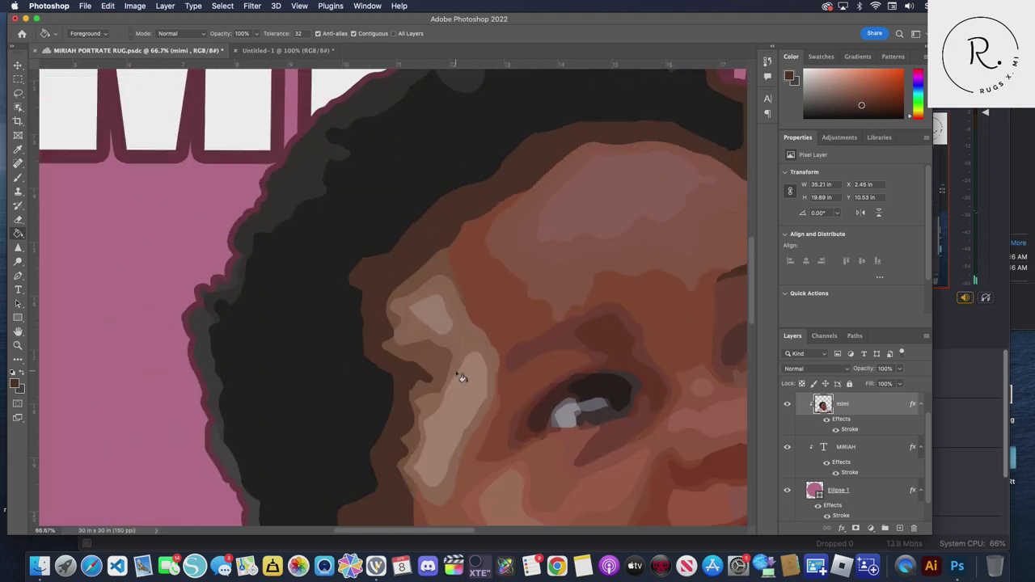
# Zoom closely on the cheek, fill the cheek region dark brown, then undo it
pyautogui.press('super+plus')
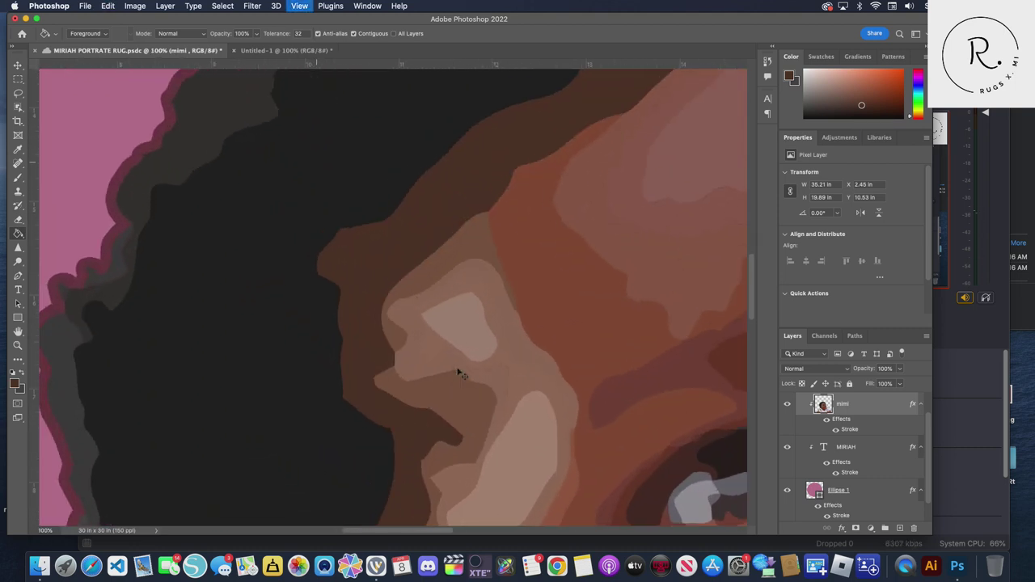
pyautogui.press('super+plus')
pyautogui.press('super+plus')
pyautogui.press('super+plus')
pyautogui.scroll(-3, 561, 407)
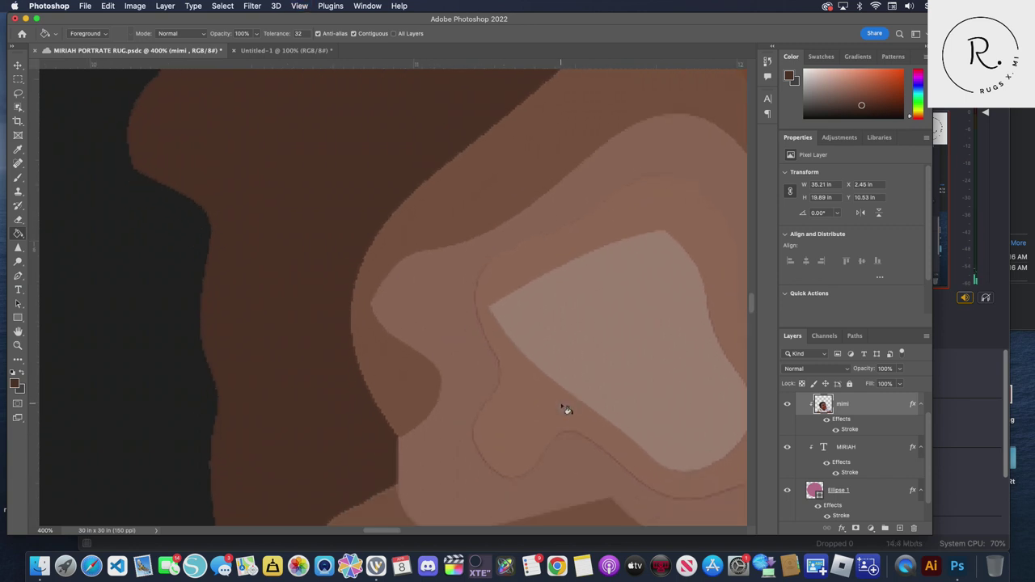
pyautogui.scroll(-3, 566, 406)
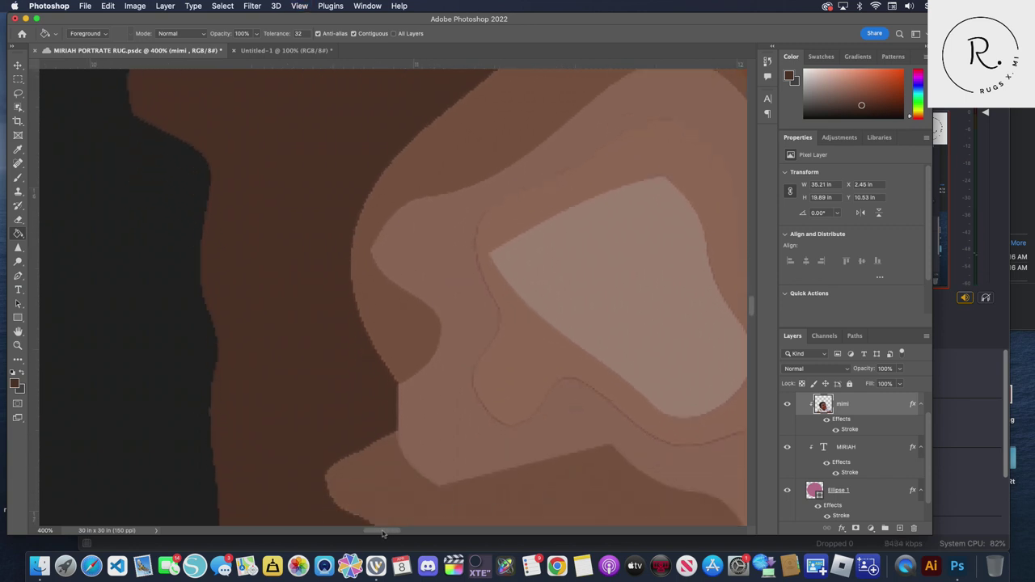
pyautogui.hscroll(10, 399, 516)
pyautogui.hscroll(-3, 420, 469)
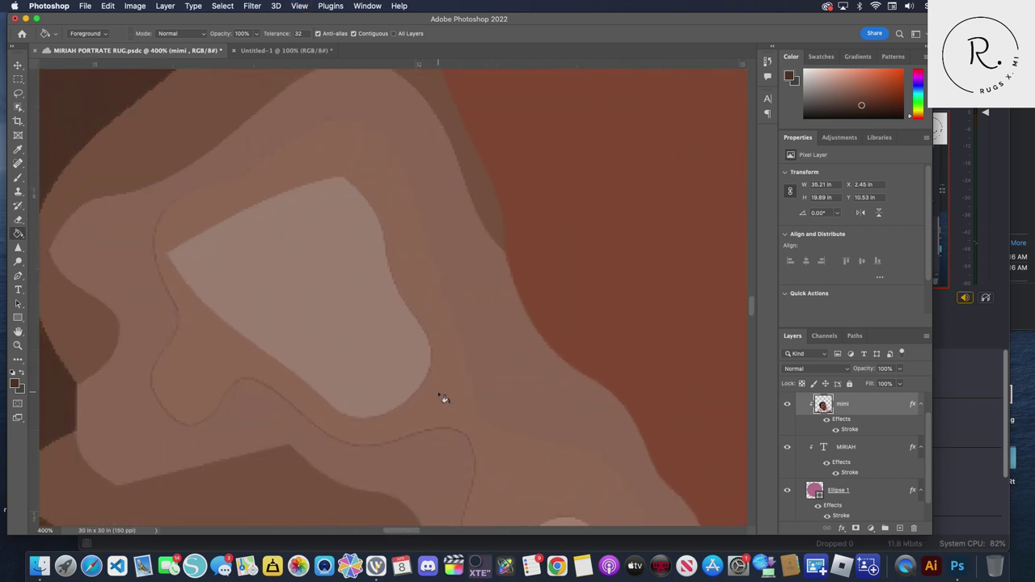
pyautogui.click(443, 398)
pyautogui.hotkey('ctrl', 'z')
# Fill the lighter brown face shapes with dark brown, then undo the fill
pyautogui.scroll(-1, 388, 425)
pyautogui.scroll(-3, 388, 425)
pyautogui.scroll(-3, 388, 425)
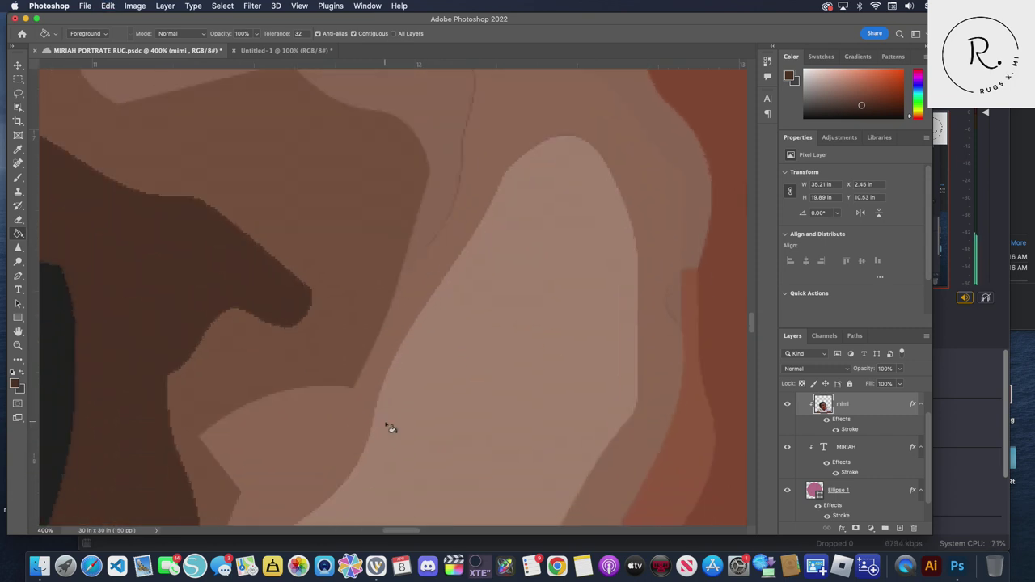
pyautogui.scroll(-3, 390, 426)
pyautogui.scroll(-3, 391, 428)
pyautogui.scroll(3, 390, 429)
pyautogui.scroll(-1, 393, 431)
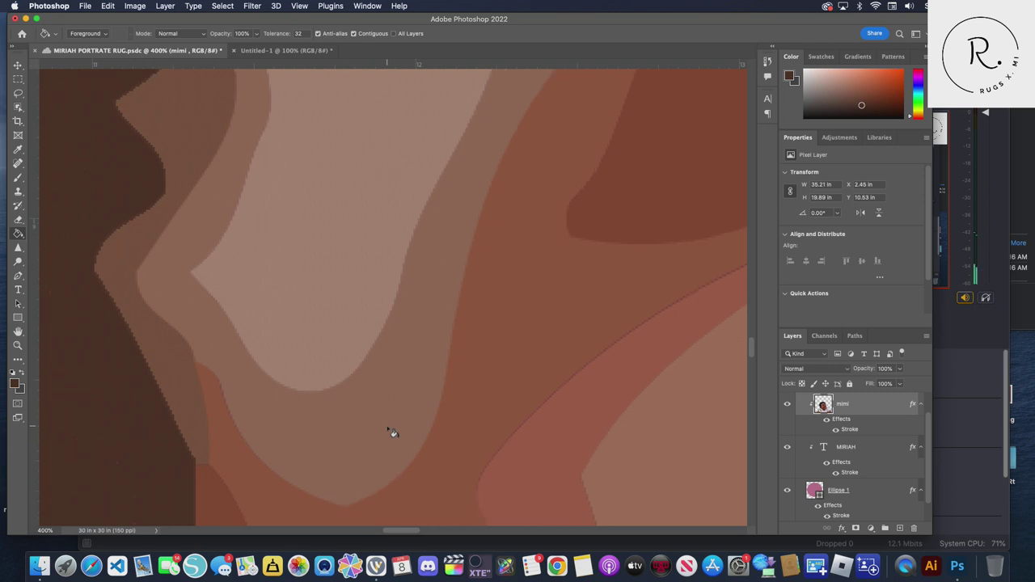
pyautogui.scroll(2, 395, 432)
pyautogui.scroll(2, 397, 433)
pyautogui.scroll(3, 398, 434)
pyautogui.scroll(2, 399, 434)
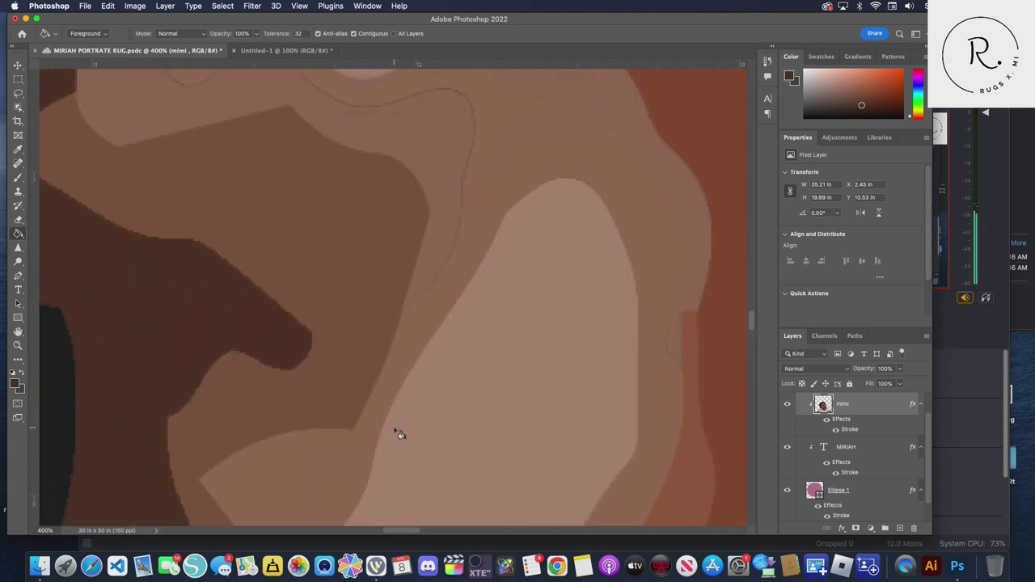
pyautogui.scroll(-2, 399, 434)
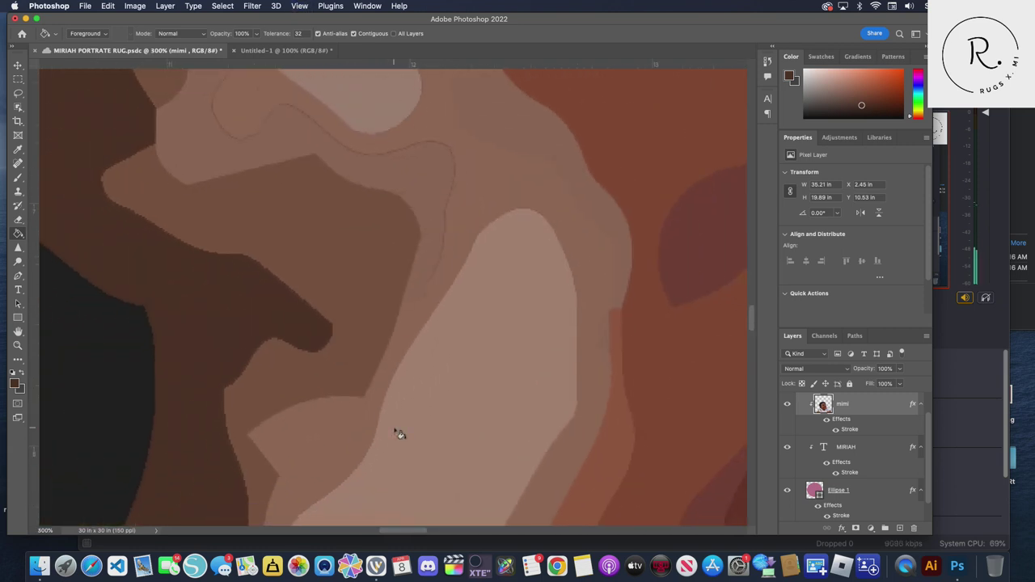
pyautogui.scroll(-3, 399, 434)
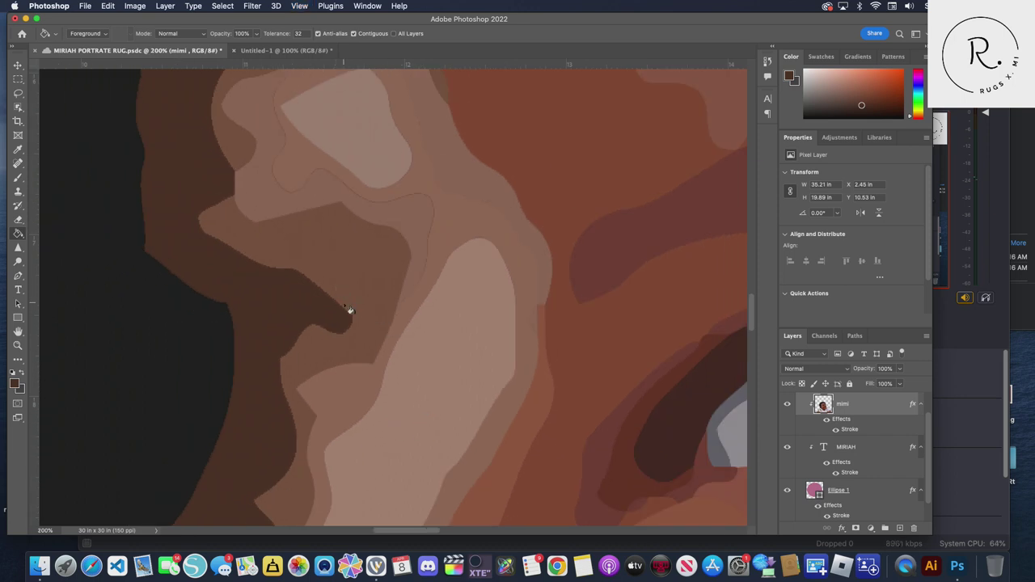
pyautogui.click(332, 393)
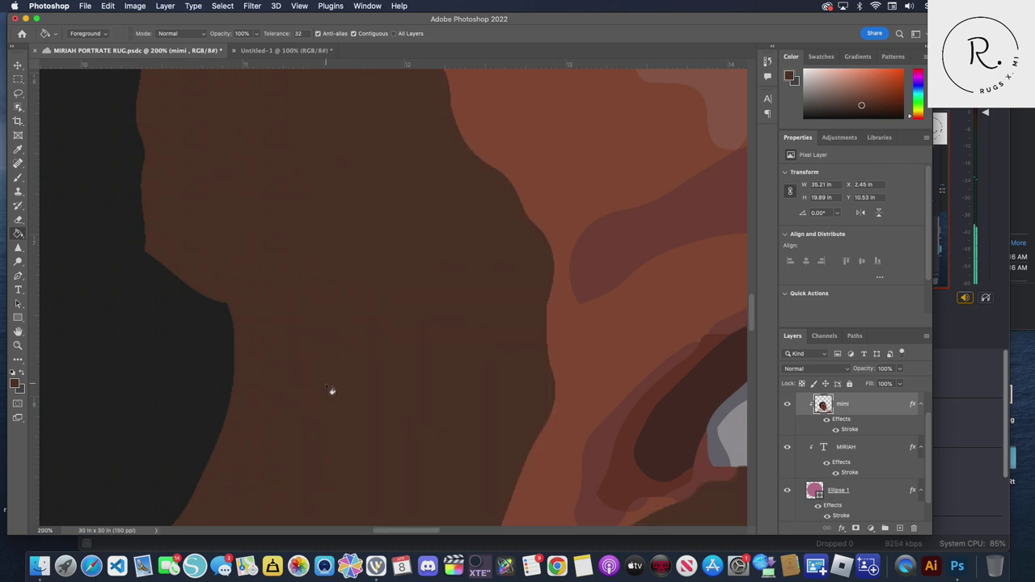
pyautogui.press('super+minus')
pyautogui.press('super+z')
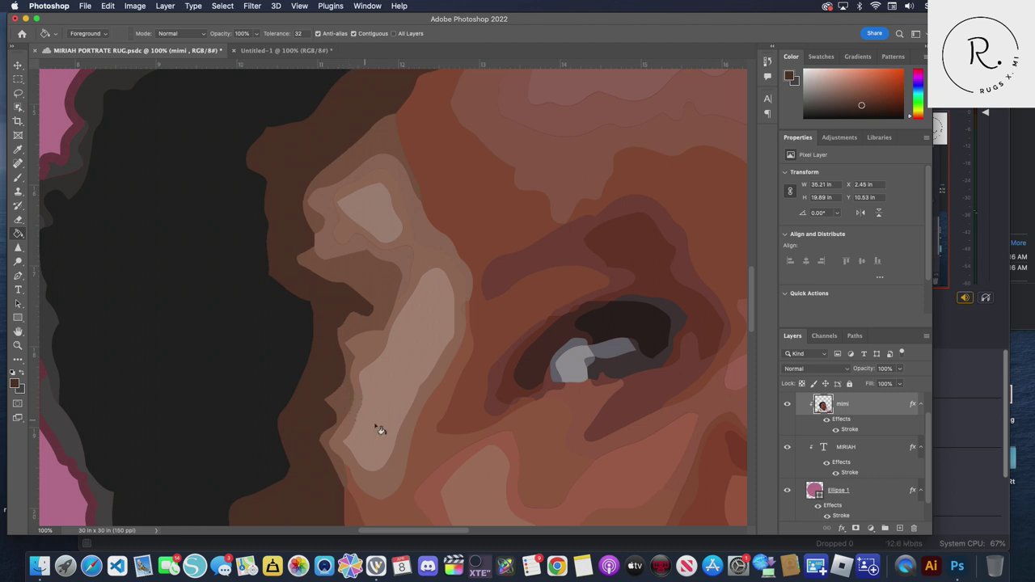
# Fill the shape by the ear and another face shape dark brown
pyautogui.scroll(-2, 385, 429)
pyautogui.press('super+minus')
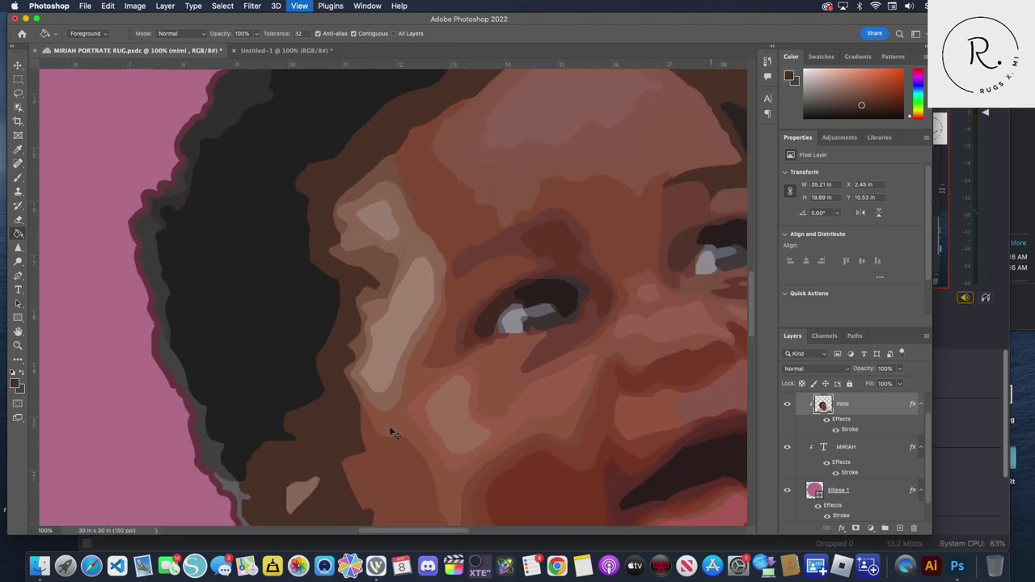
pyautogui.press('super+minus')
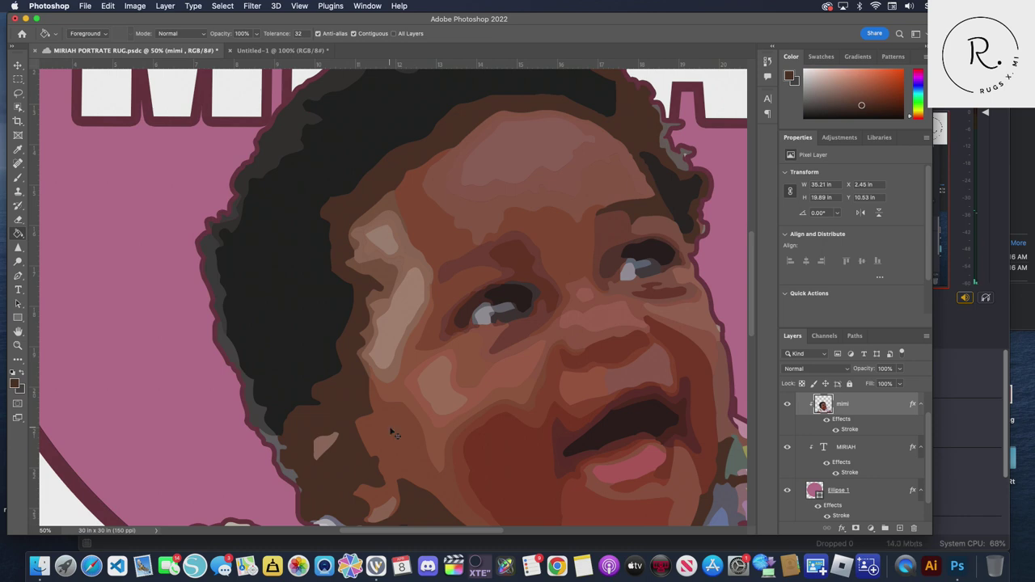
pyautogui.press('super+minus')
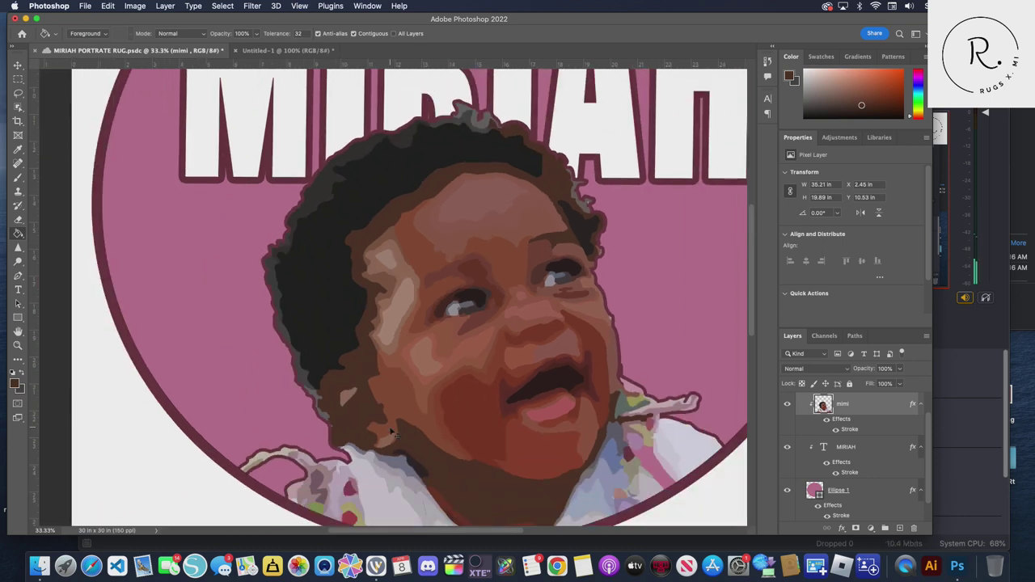
pyautogui.click(392, 432)
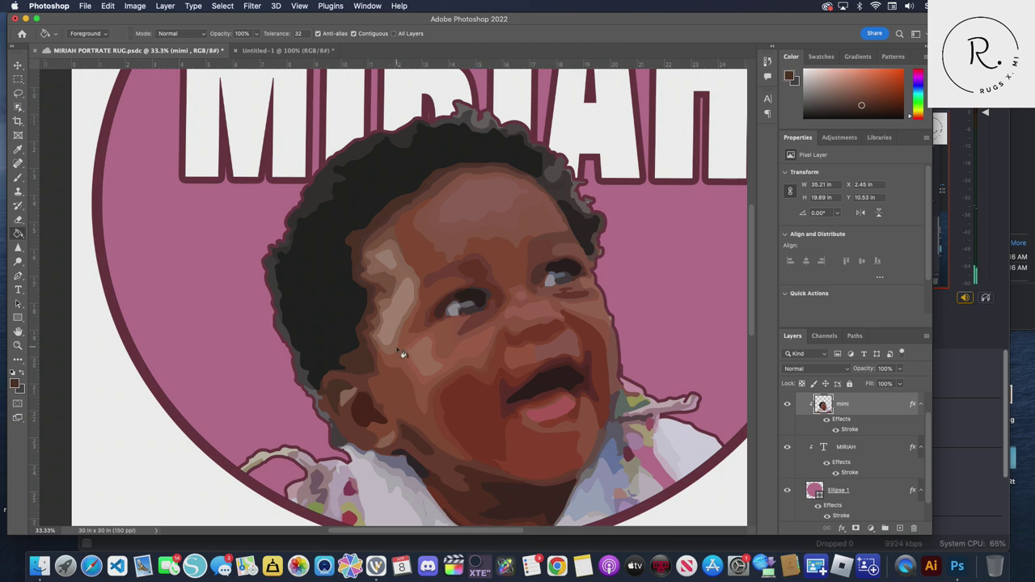
pyautogui.press('super+plus')
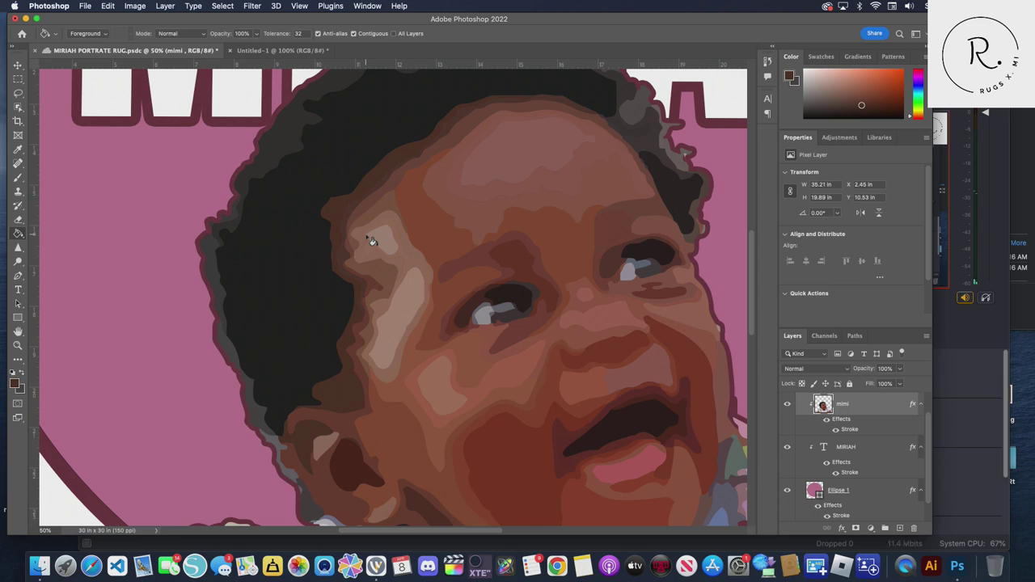
pyautogui.scroll(1, 368, 240)
pyautogui.scroll(1, 368, 240)
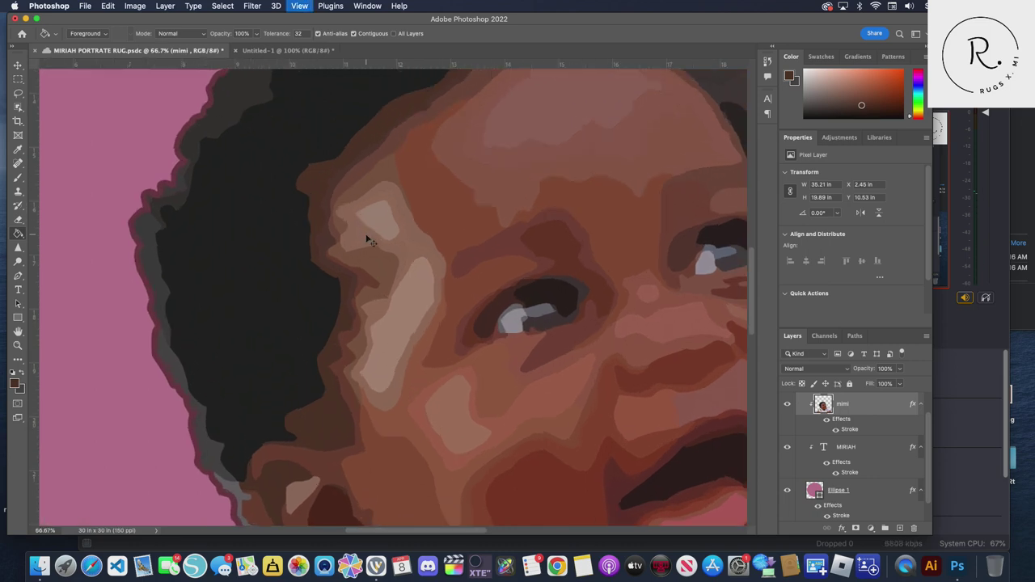
pyautogui.scroll(1, 368, 241)
pyautogui.click(368, 240)
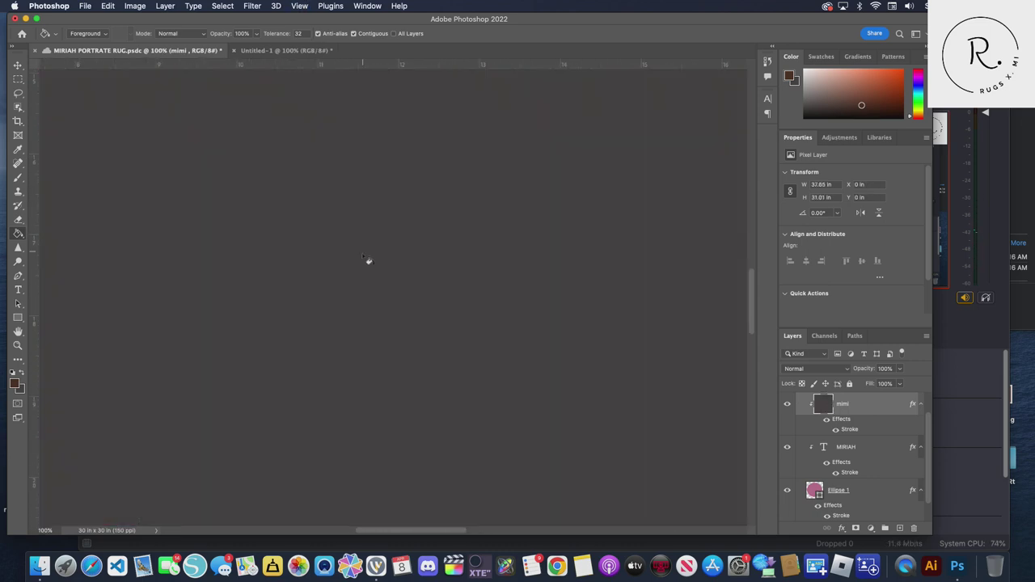
# Zoom out and undo the fill that flooded the mimi layer
pyautogui.press('super+minus')
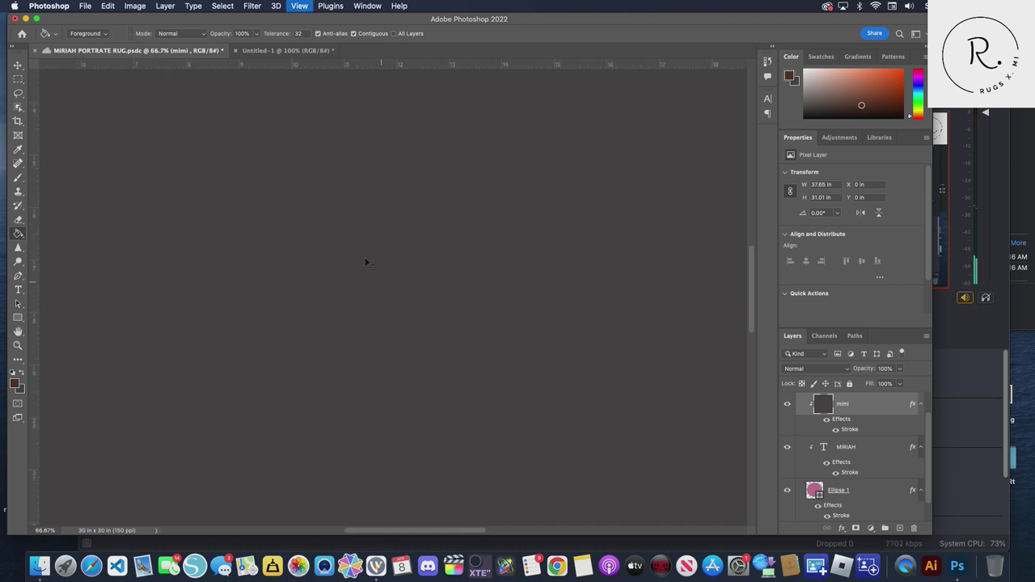
pyautogui.press('super+minus')
pyautogui.press('super+minus')
pyautogui.press('super+minus')
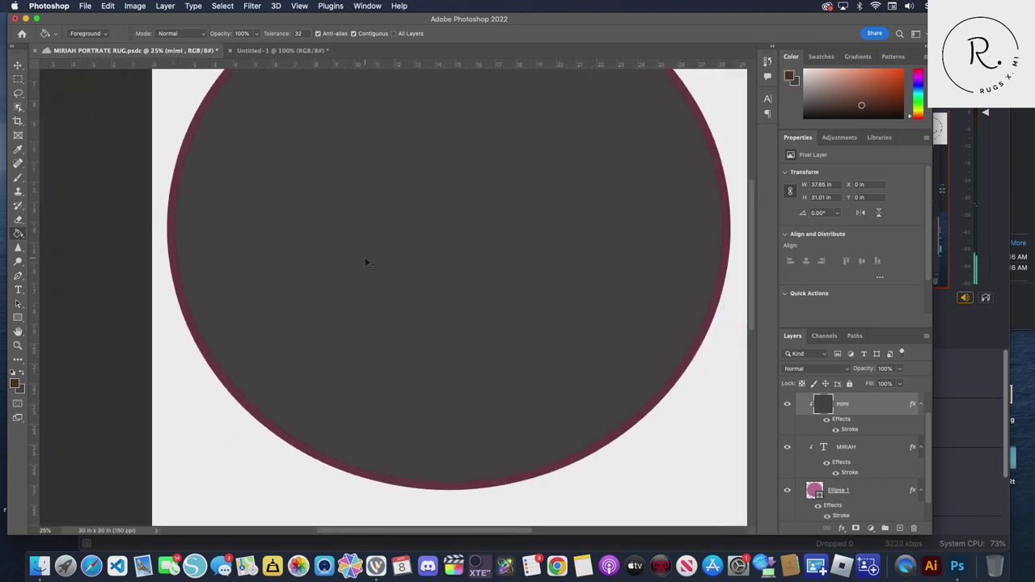
pyautogui.press('super+z')
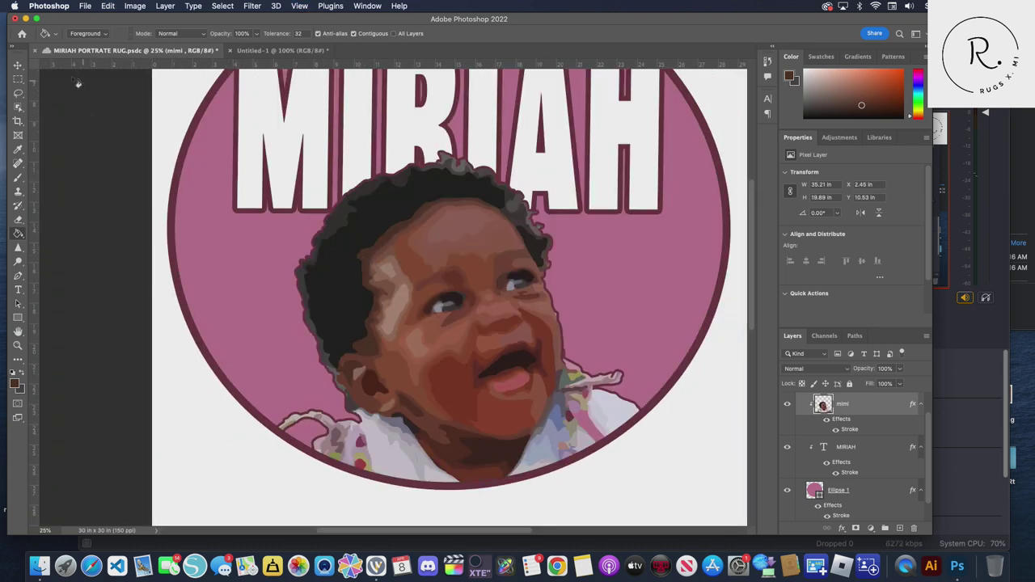
# Return the portrait to 100% zoom and switch to the Untitled-1 swatch sheet
pyautogui.click(17, 65)
pyautogui.press('super+equal')
pyautogui.press('super+equal')
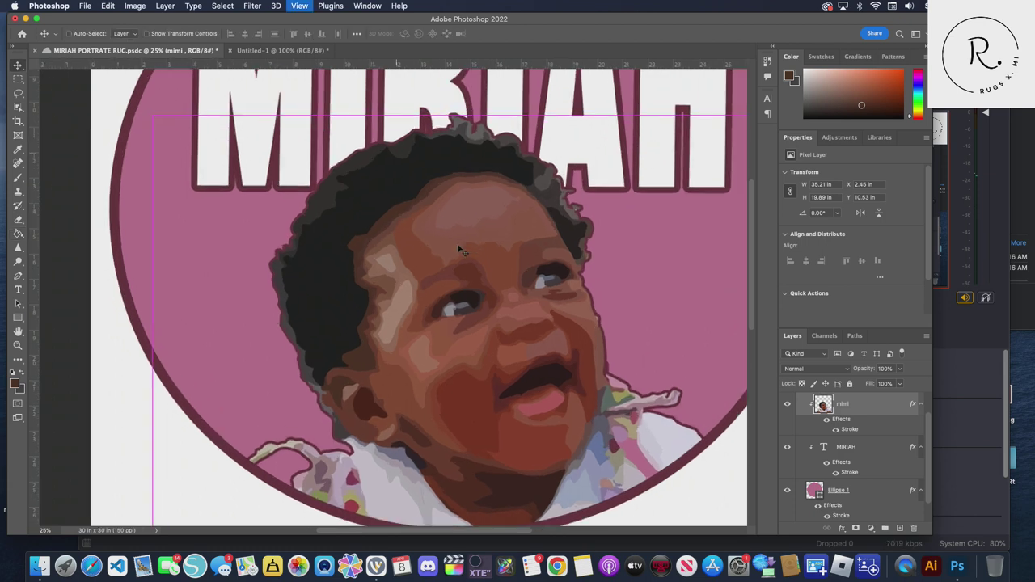
pyautogui.press('super+equal')
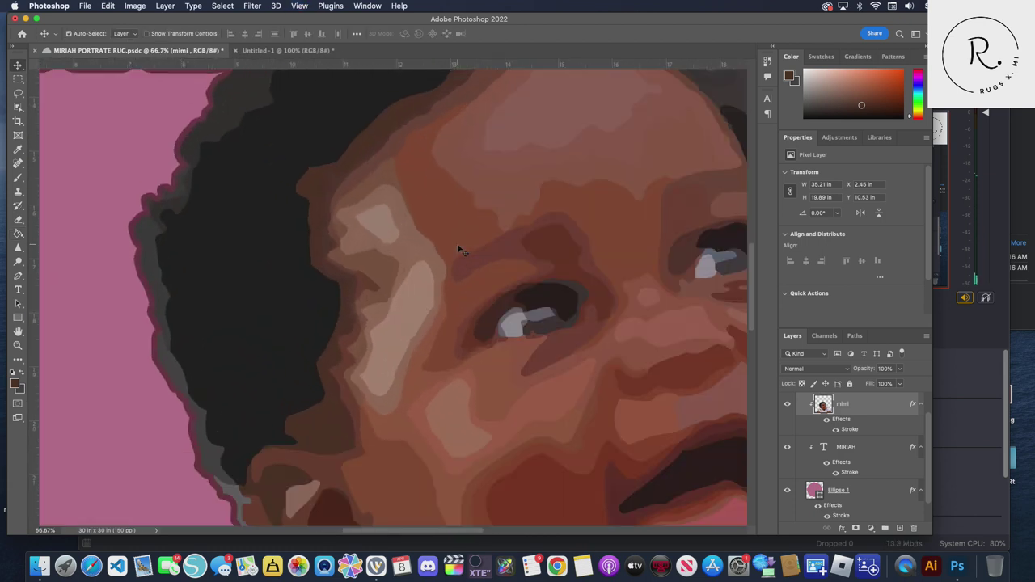
pyautogui.press('super+equal')
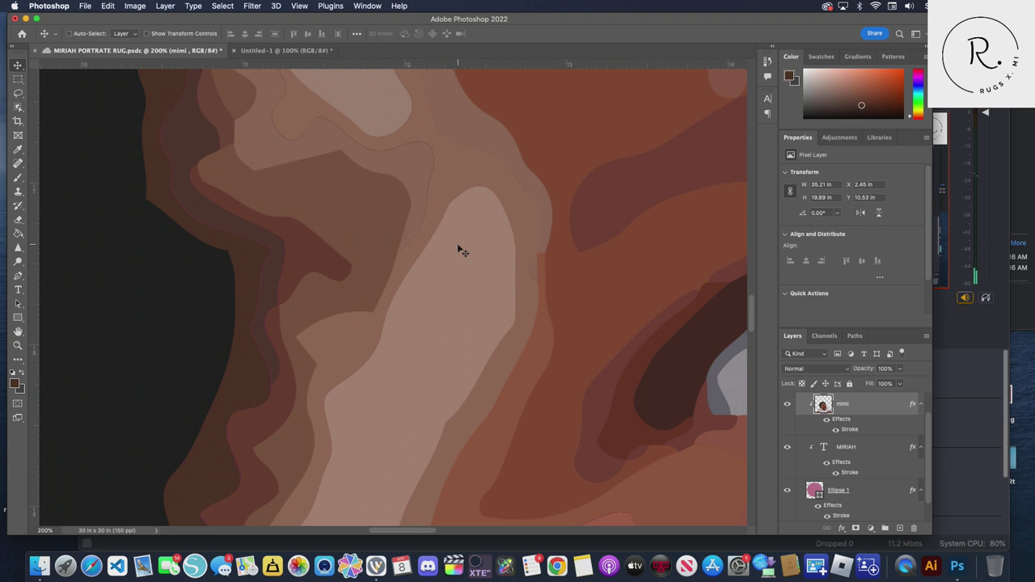
pyautogui.press('super+minus')
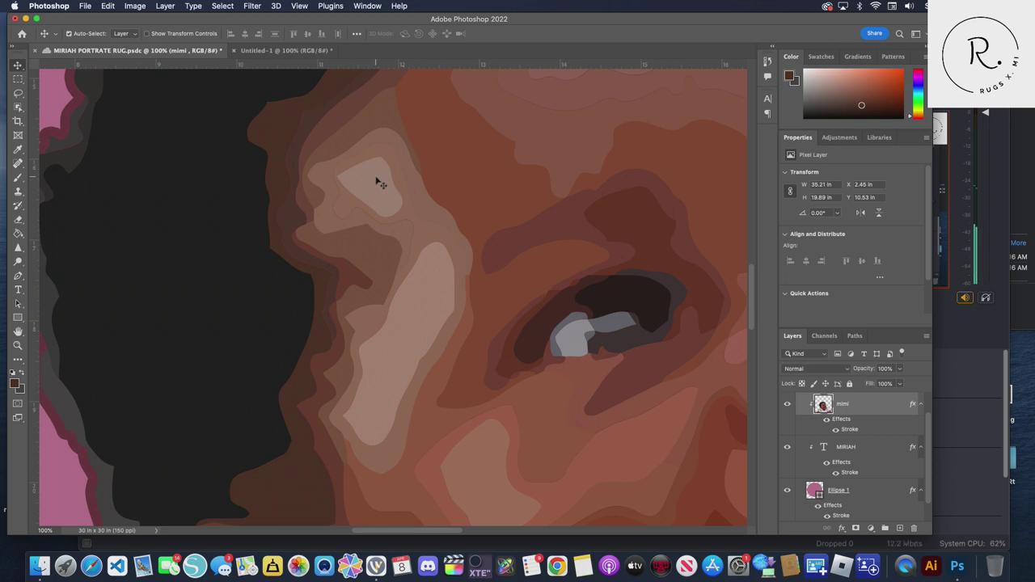
pyautogui.click(279, 50)
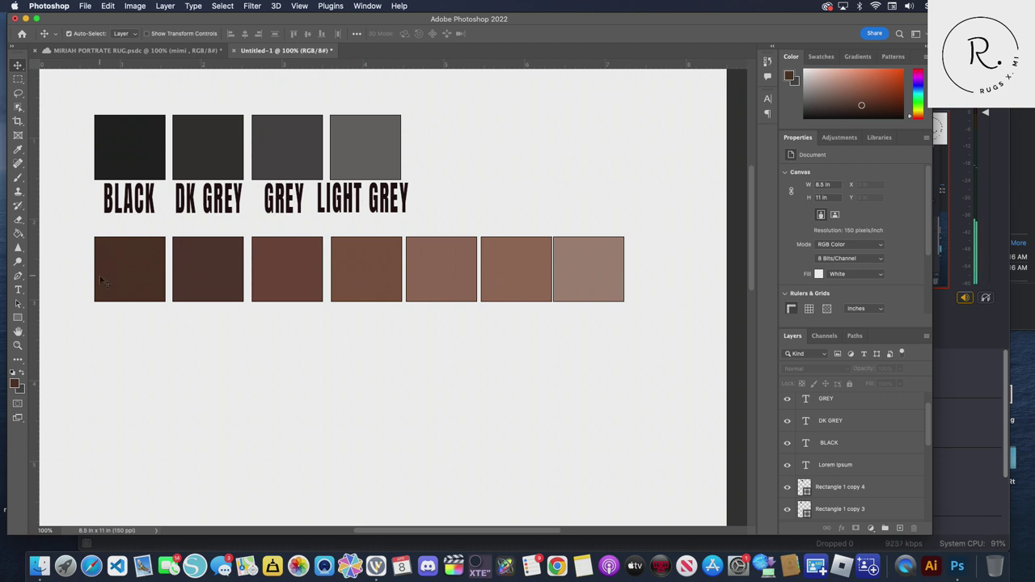
pyautogui.click(108, 279)
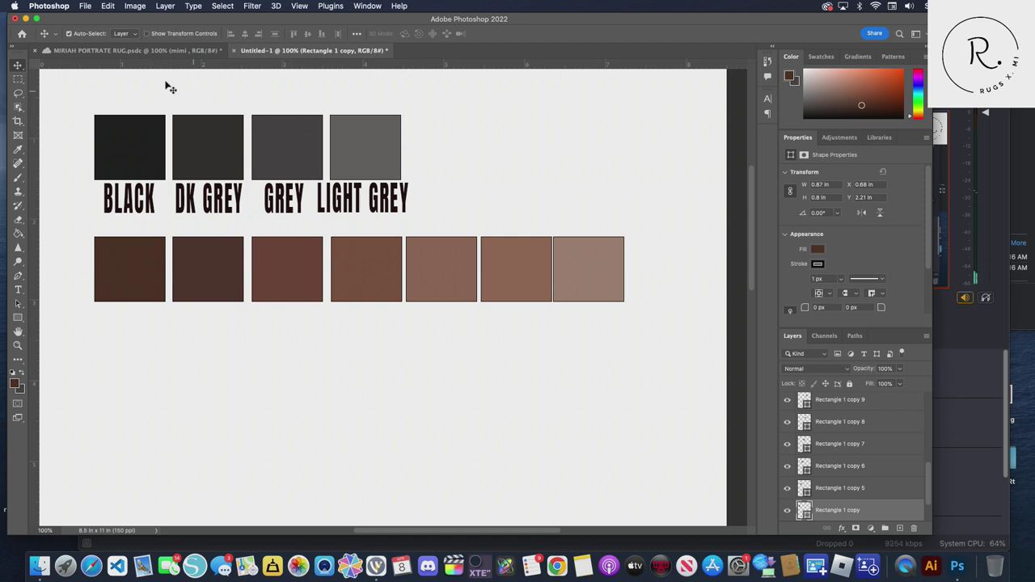
pyautogui.click(137, 51)
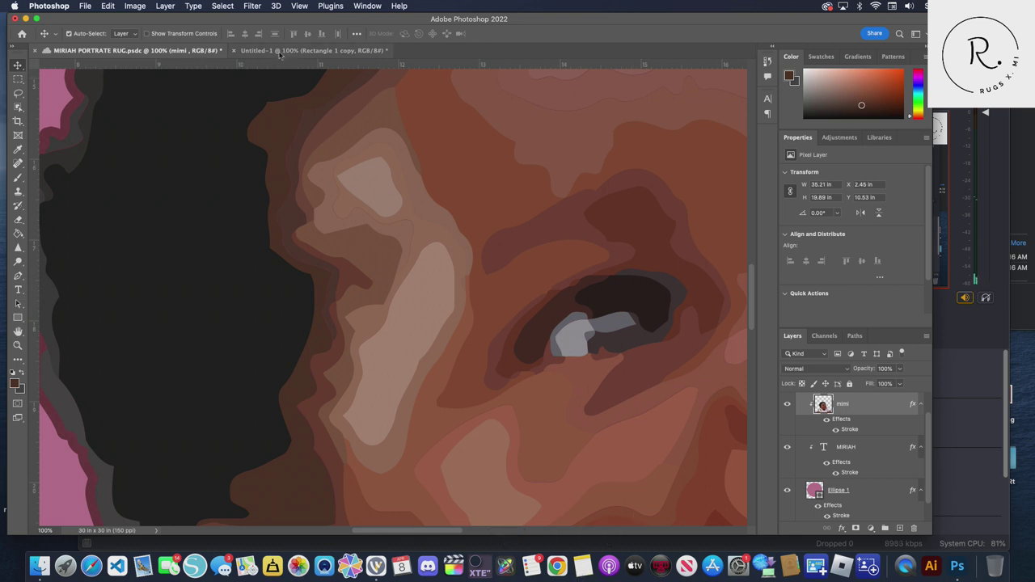
pyautogui.click(267, 51)
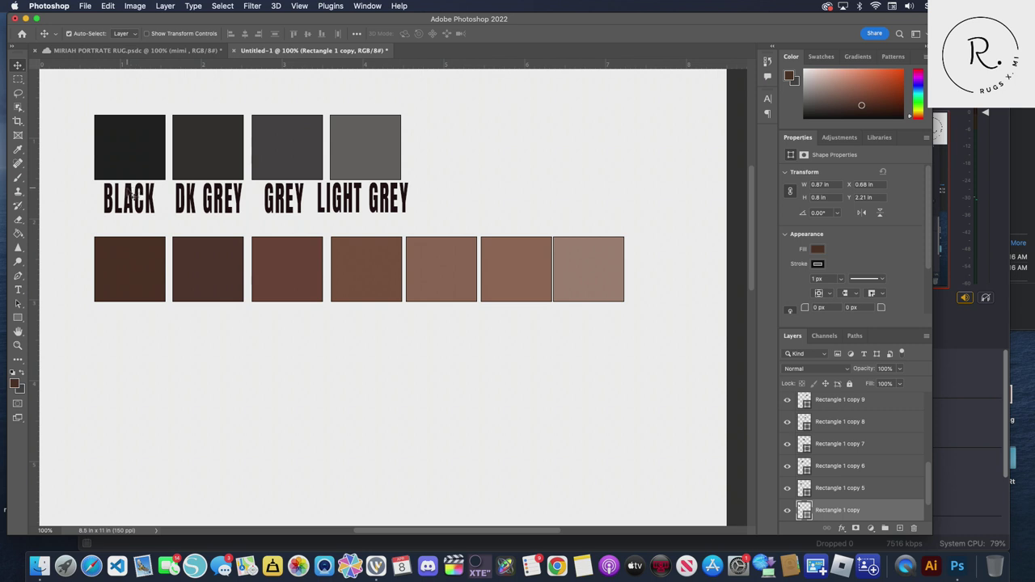
pyautogui.click(129, 200)
# Duplicate the BLACK label under the first brown swatch and type a two-line dark chocolate label
pyautogui.moveTo(131, 199); pyautogui.dragTo(117, 322)
pyautogui.doubleClick(119, 322)
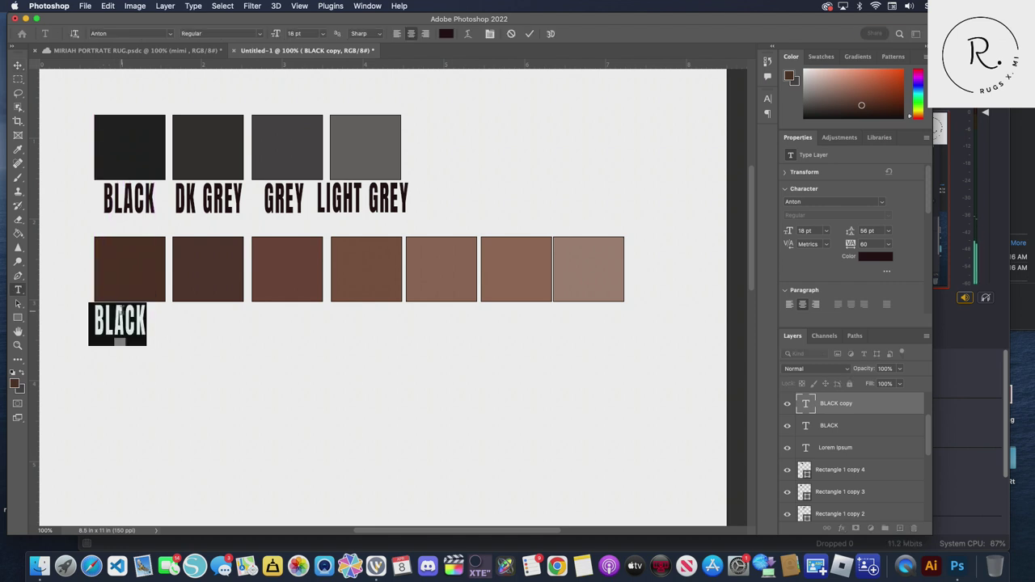
pyautogui.write('Dark ')
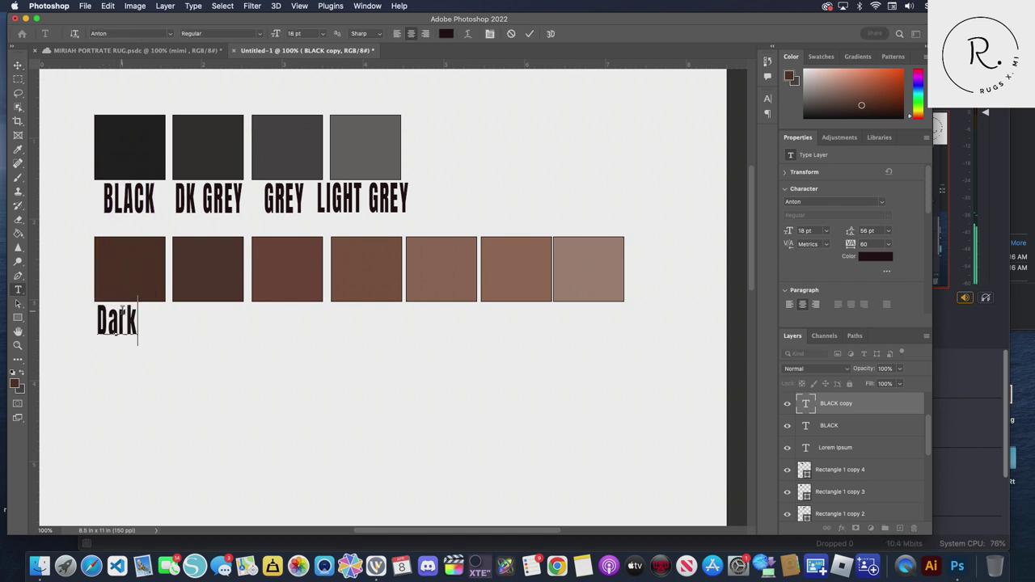
pyautogui.write('c')
pyautogui.press('BackSpace')
pyautogui.press('BackSpace')
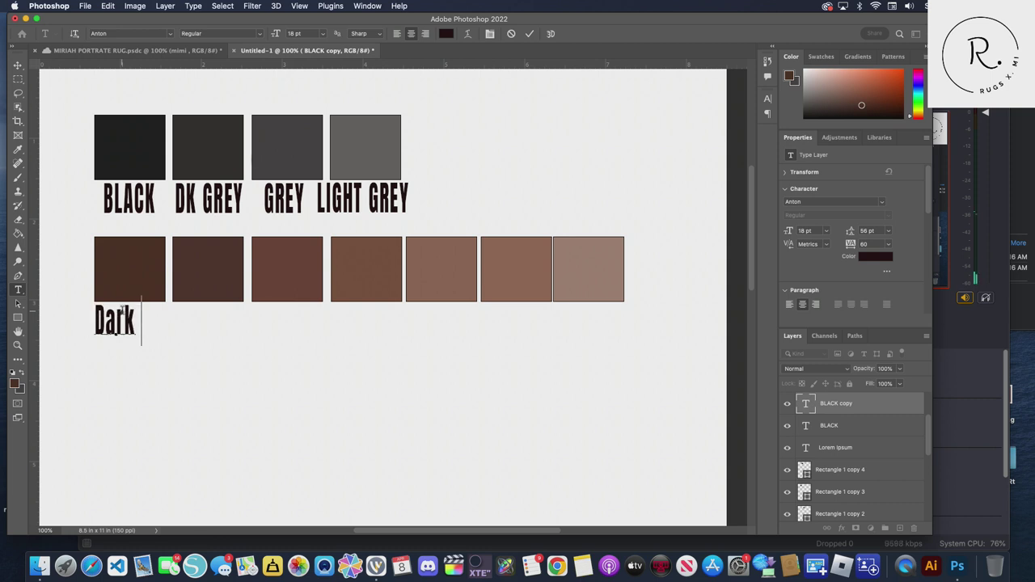
pyautogui.write('Choclae')
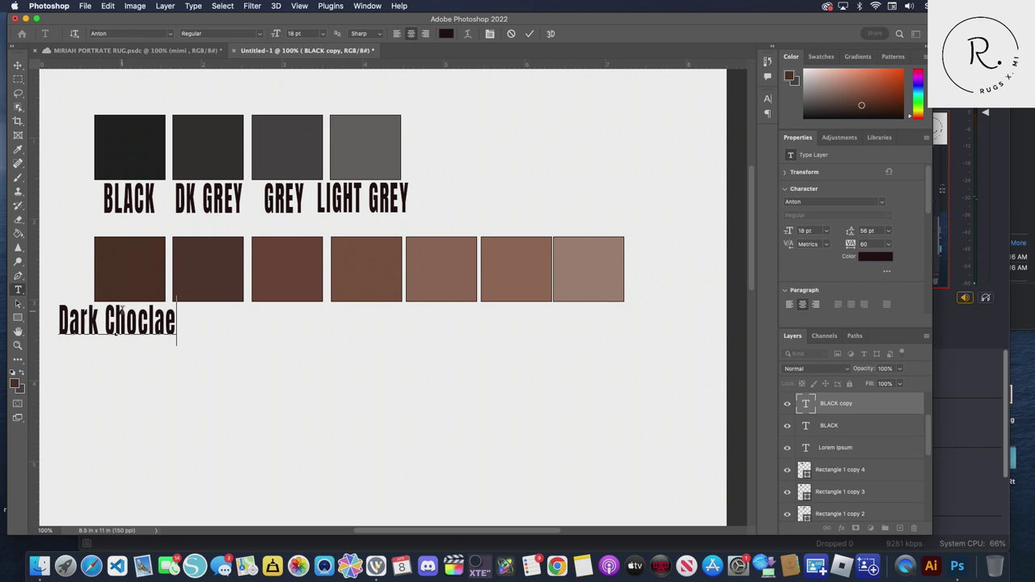
pyautogui.press('Return')
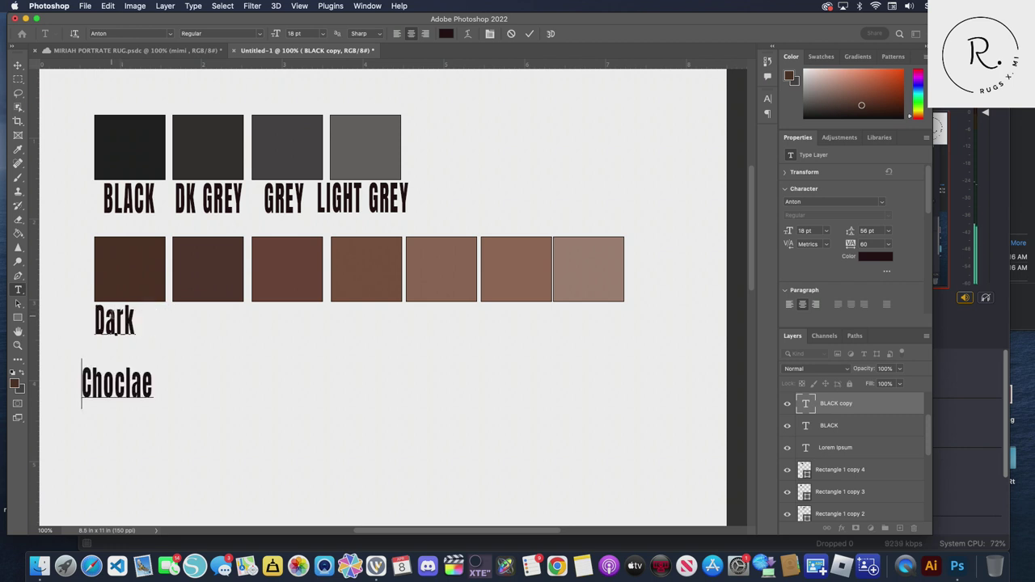
# Set the label's leading to 30 pt and retype it as DK CH
pyautogui.moveTo(152, 384); pyautogui.dragTo(98, 323)
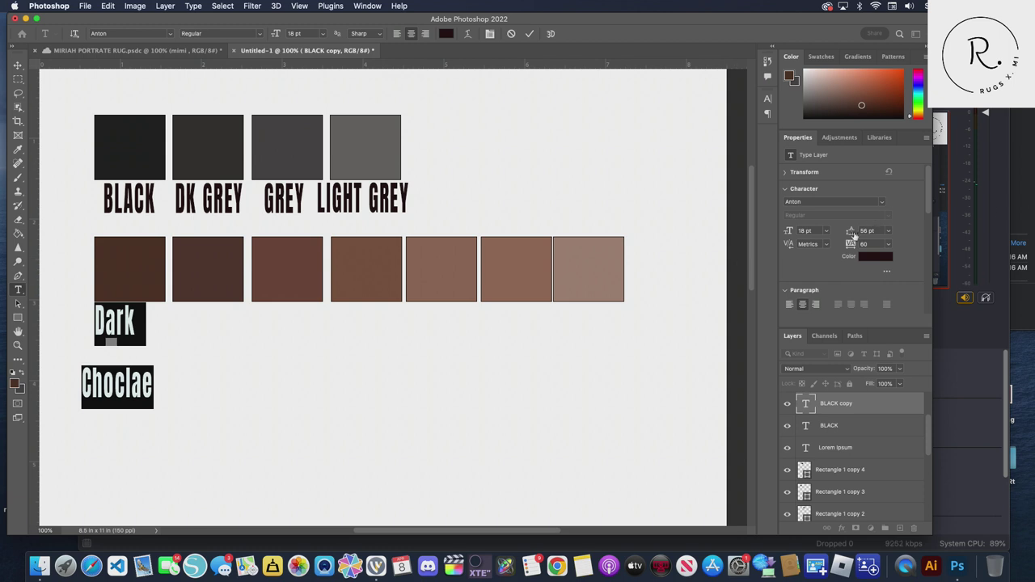
pyautogui.moveTo(850, 234); pyautogui.dragTo(836, 233)
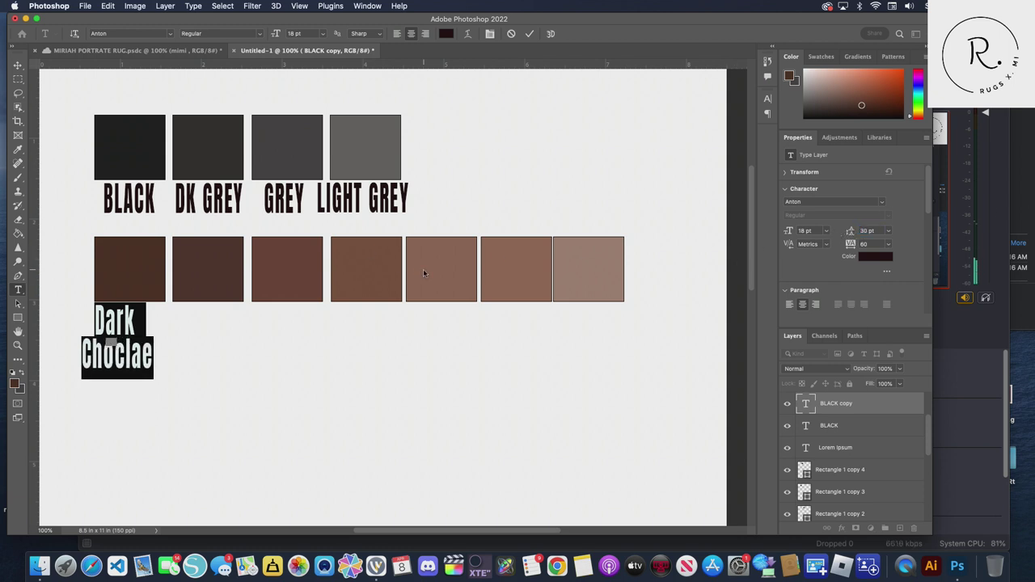
pyautogui.write('CHO')
pyautogui.press('BackSpace')
pyautogui.press('BackSpace')
pyautogui.press('BackSpace')
pyautogui.write('DK')
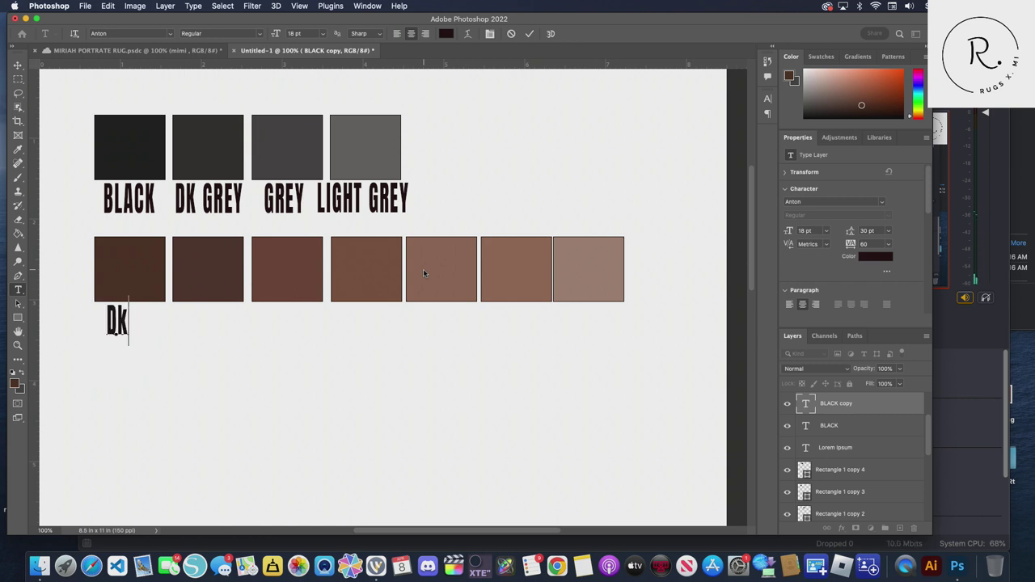
pyautogui.press('BackSpace')
pyautogui.write('K.CH')
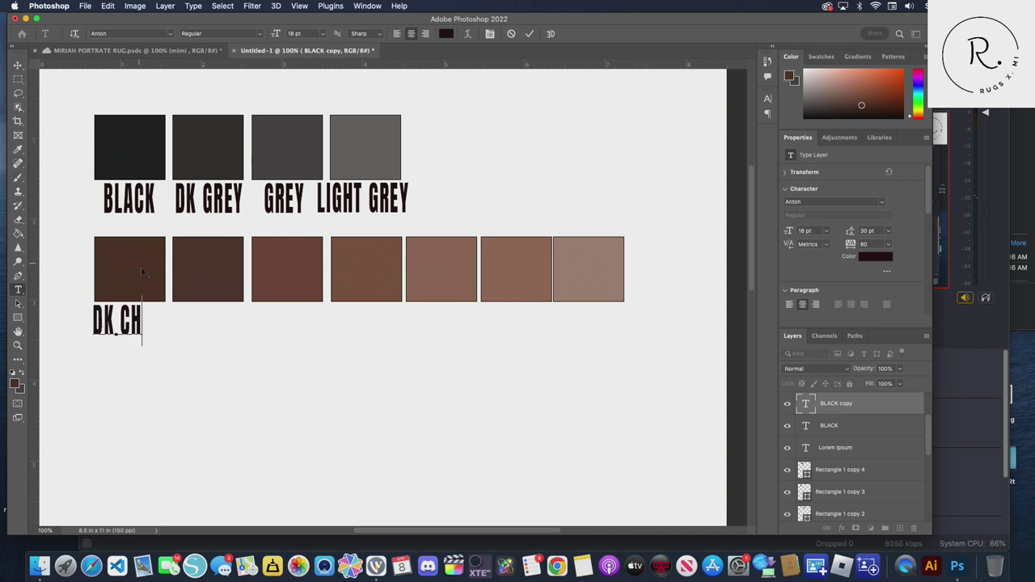
pyautogui.click(18, 65)
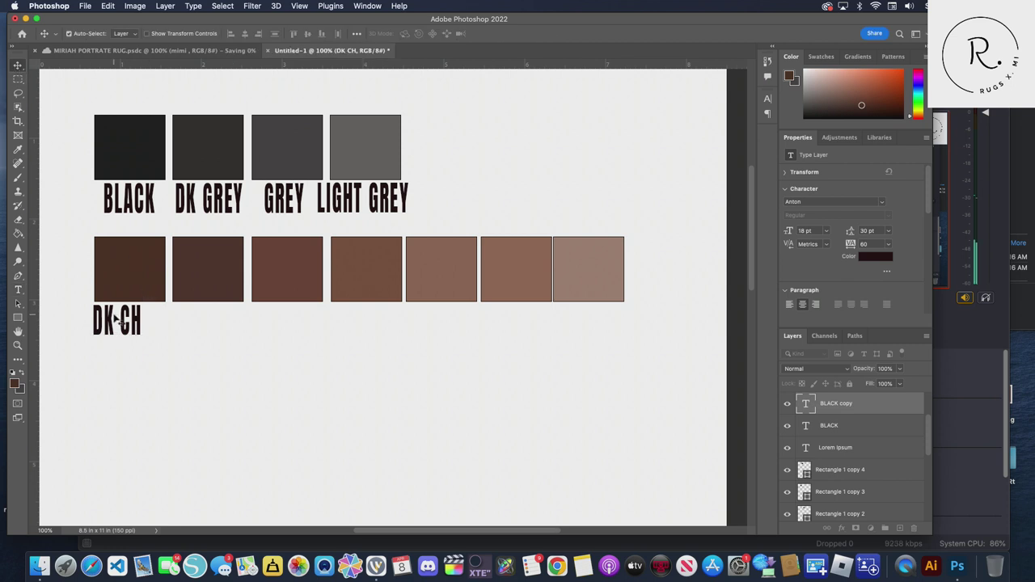
# Copy the DK CH label under the second brown swatch and retype it LGT DK CH
pyautogui.moveTo(116, 319); pyautogui.dragTo(194, 322)
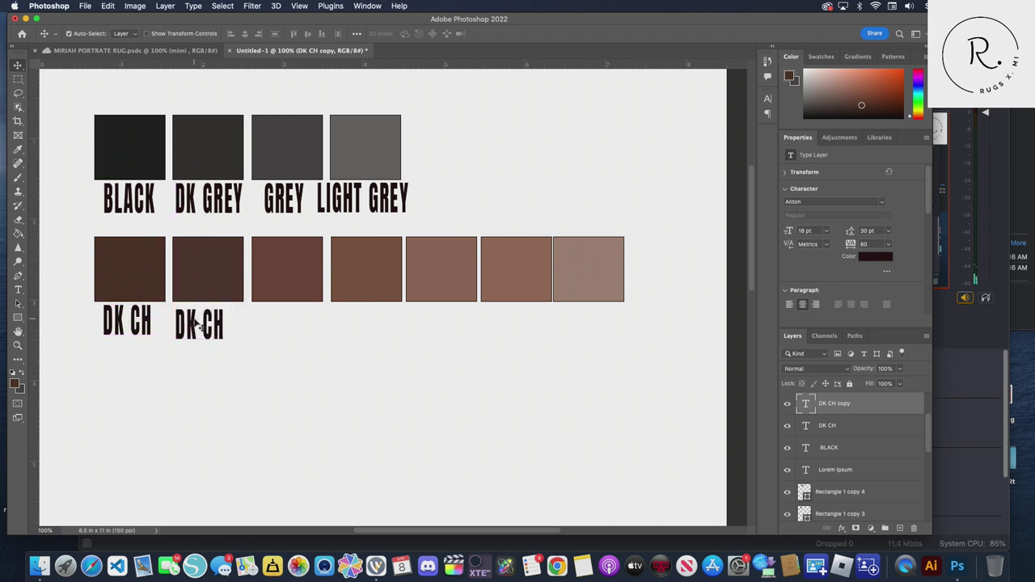
pyautogui.press('Delete')
pyautogui.moveTo(127, 322); pyautogui.dragTo(200, 324)
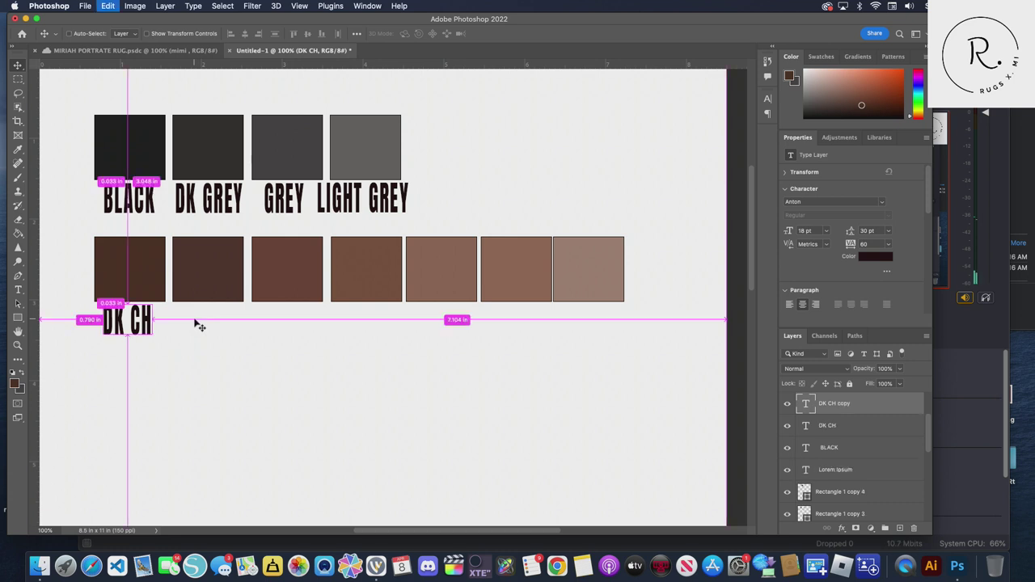
pyautogui.doubleClick(200, 324)
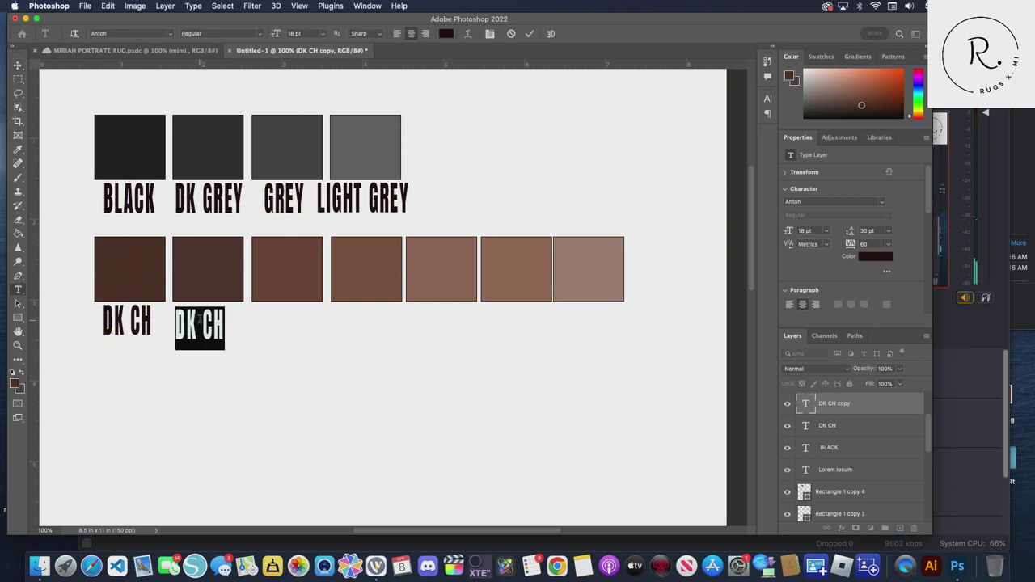
pyautogui.press('BackSpace')
pyautogui.write('l')
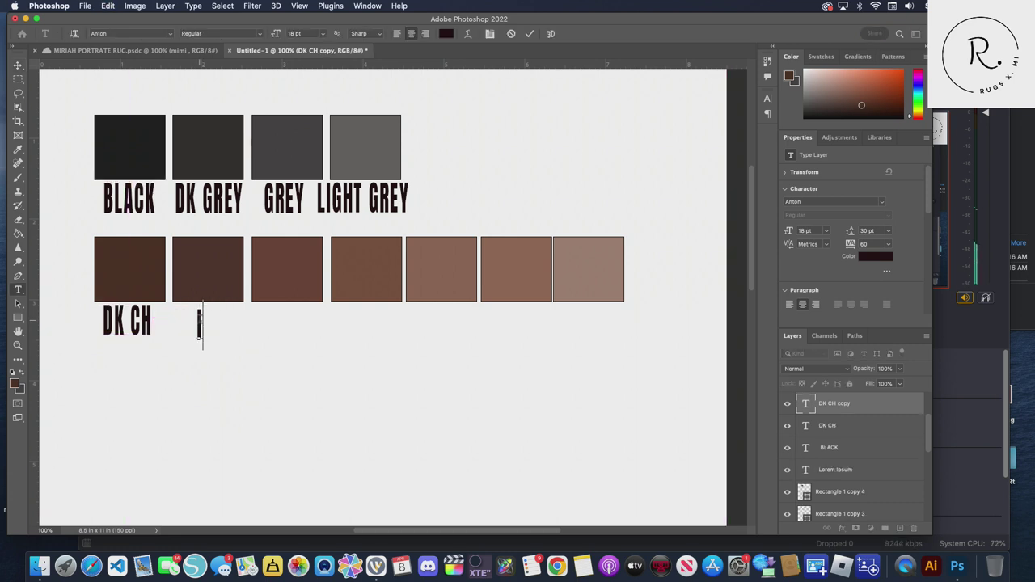
pyautogui.press('BackSpace')
pyautogui.write('LGT')
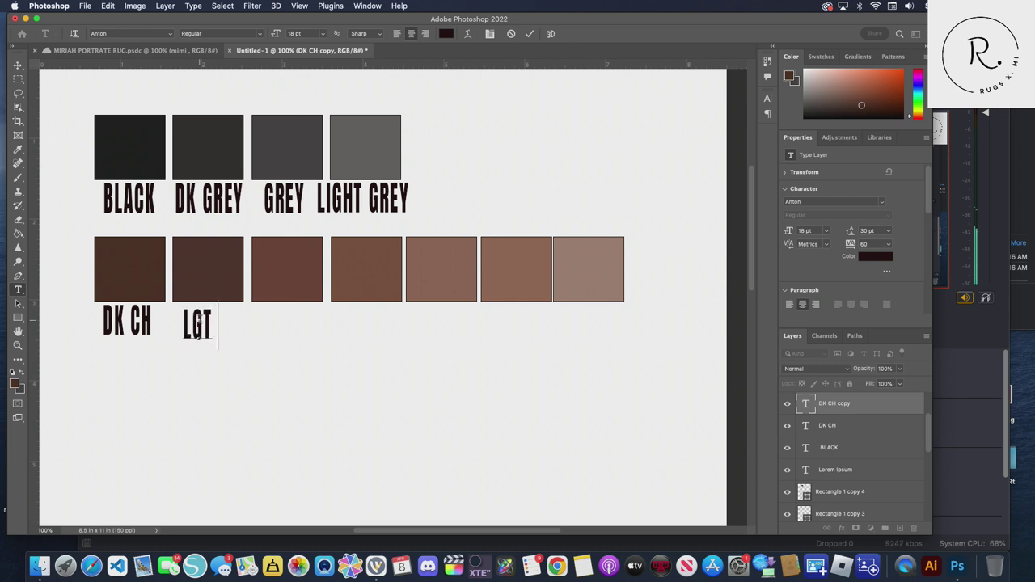
pyautogui.write(' DK')
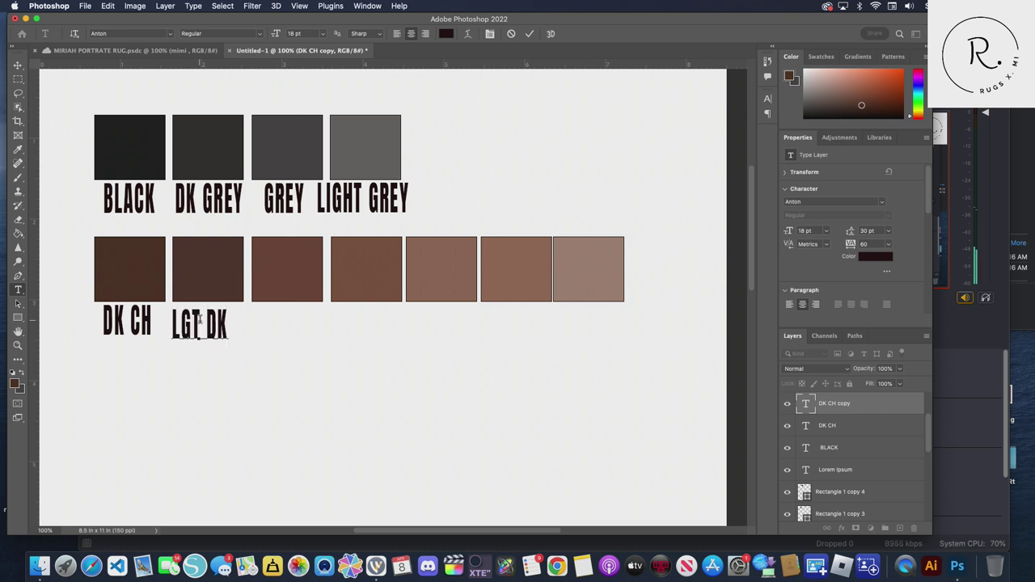
pyautogui.write(' CH')
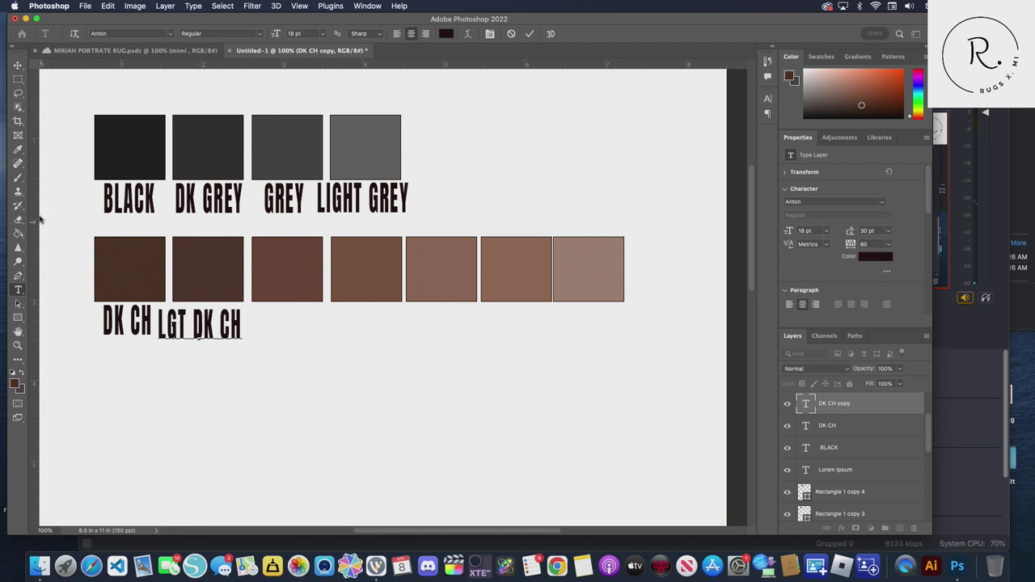
pyautogui.click(18, 65)
# Nudge the LGT DK CH label level with the DK CH label
pyautogui.moveTo(192, 330); pyautogui.dragTo(189, 322)
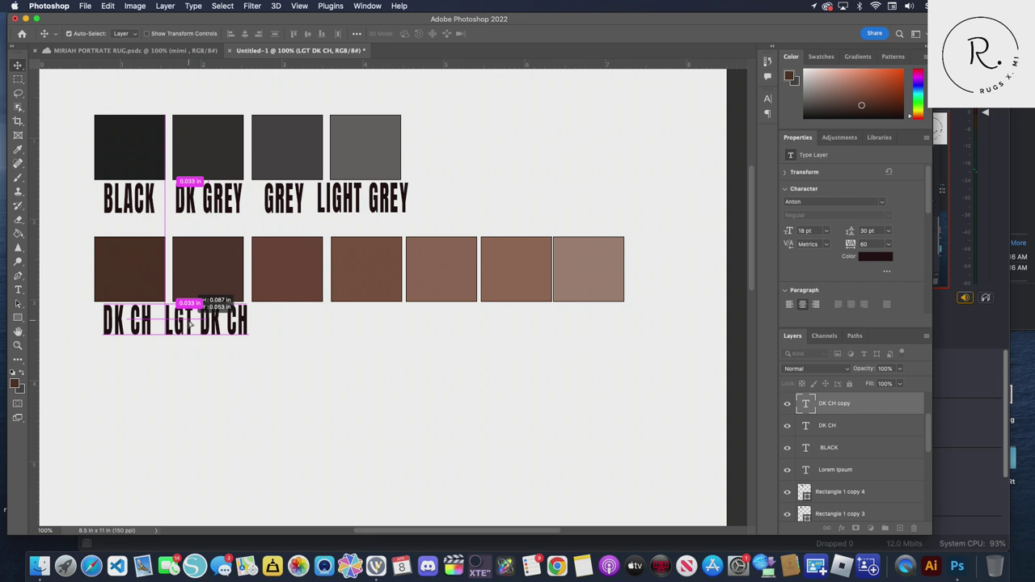
pyautogui.moveTo(191, 324); pyautogui.dragTo(192, 329)
pyautogui.click(287, 279)
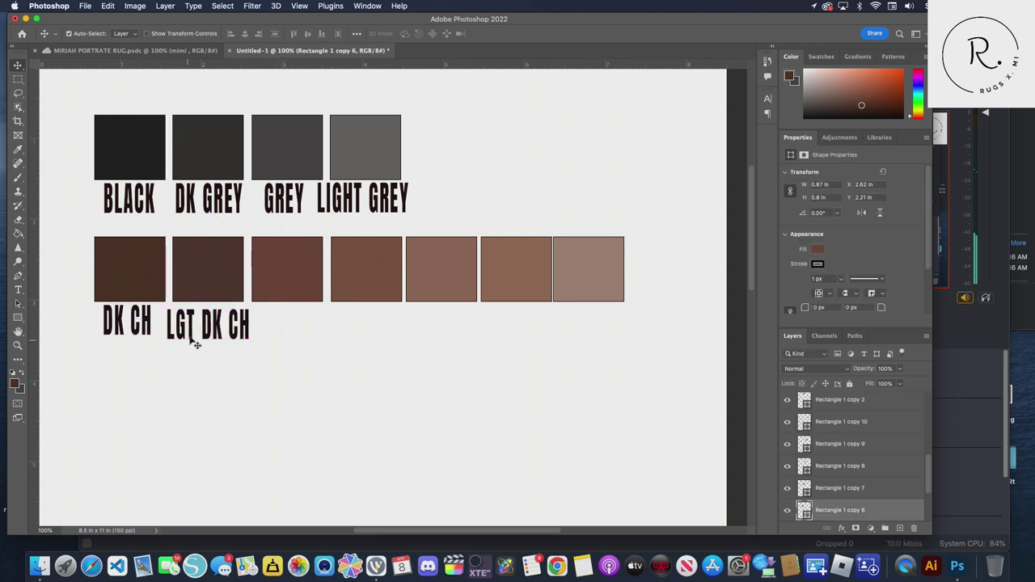
pyautogui.moveTo(198, 326); pyautogui.dragTo(193, 322)
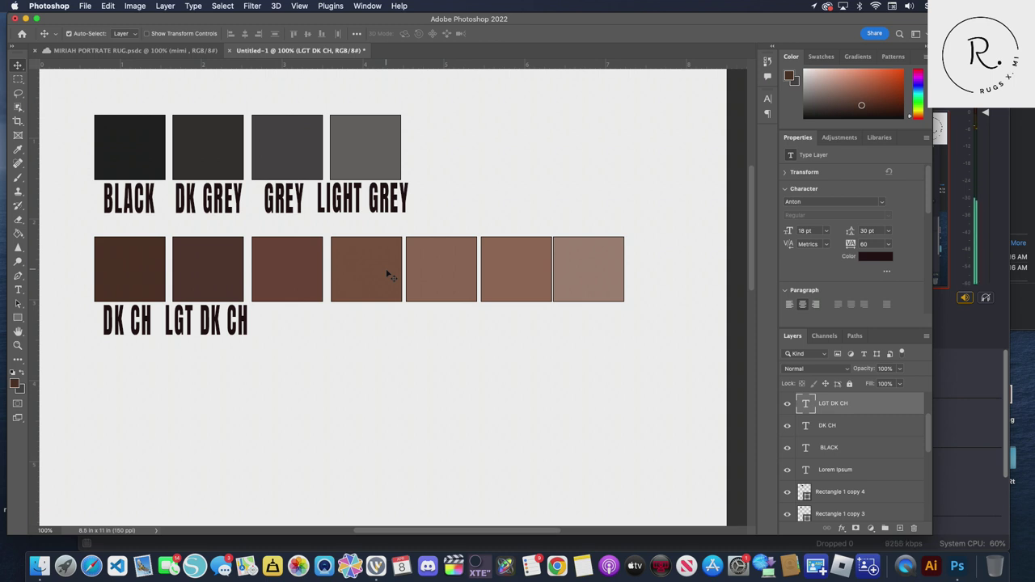
# Bring the Wirecast streaming window in front of Photoshop
pyautogui.click(376, 566)
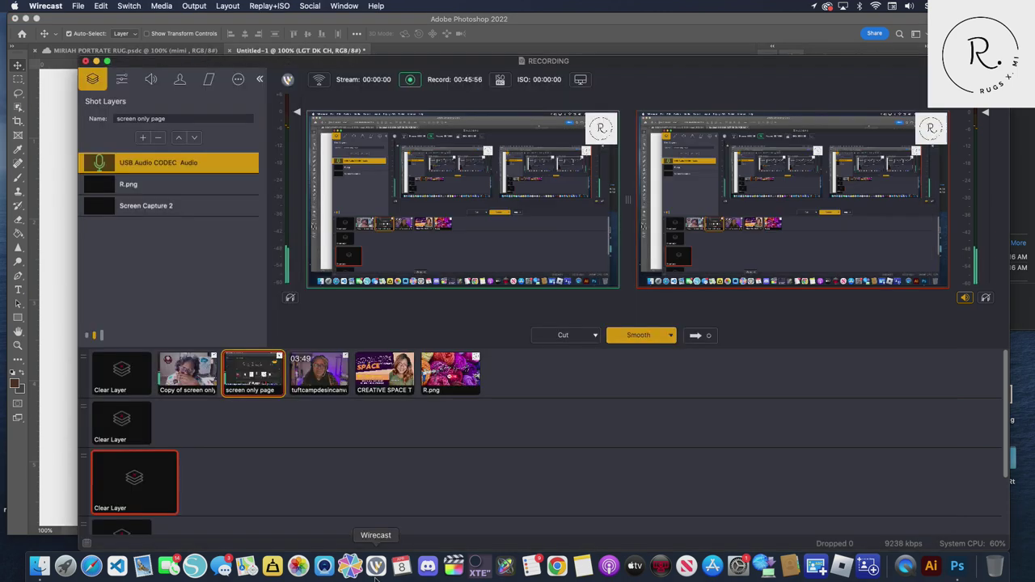
# Queue the webcam shot and send it live in Wirecast
pyautogui.click(187, 372)
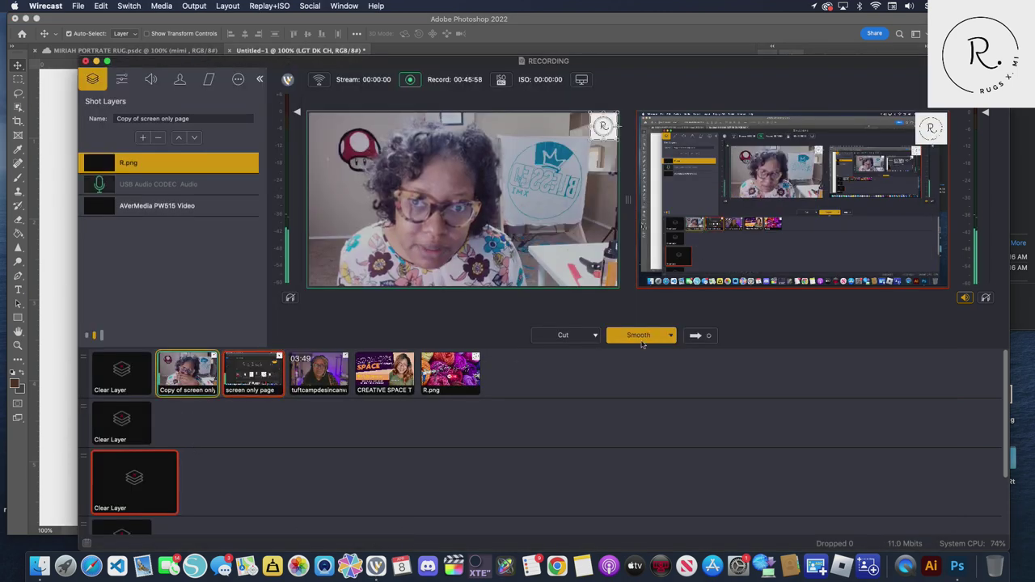
pyautogui.click(696, 335)
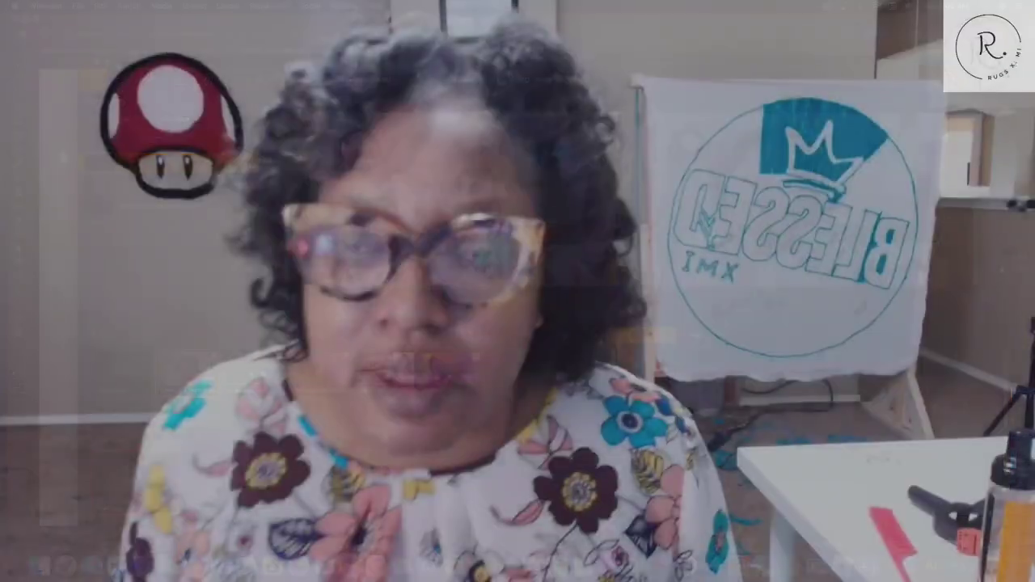
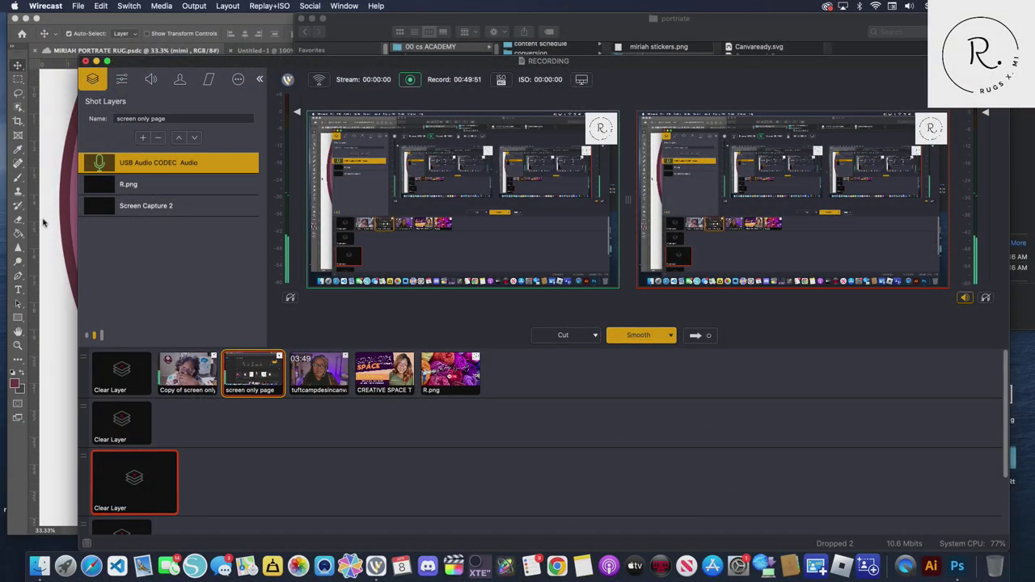
# Fill the third pink swatch with dark wine from the recently used colours
pyautogui.click(44, 222)
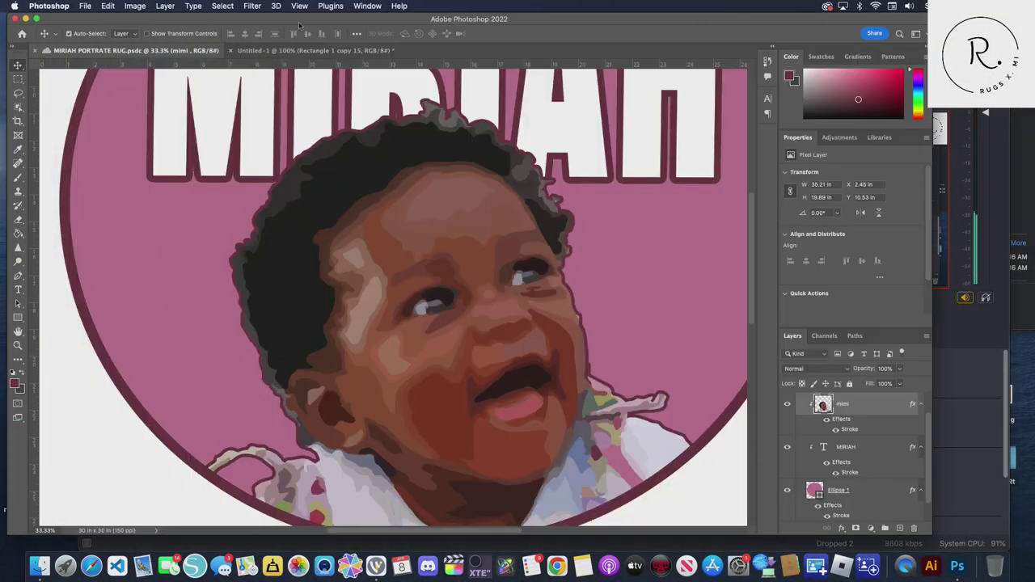
pyautogui.click(289, 50)
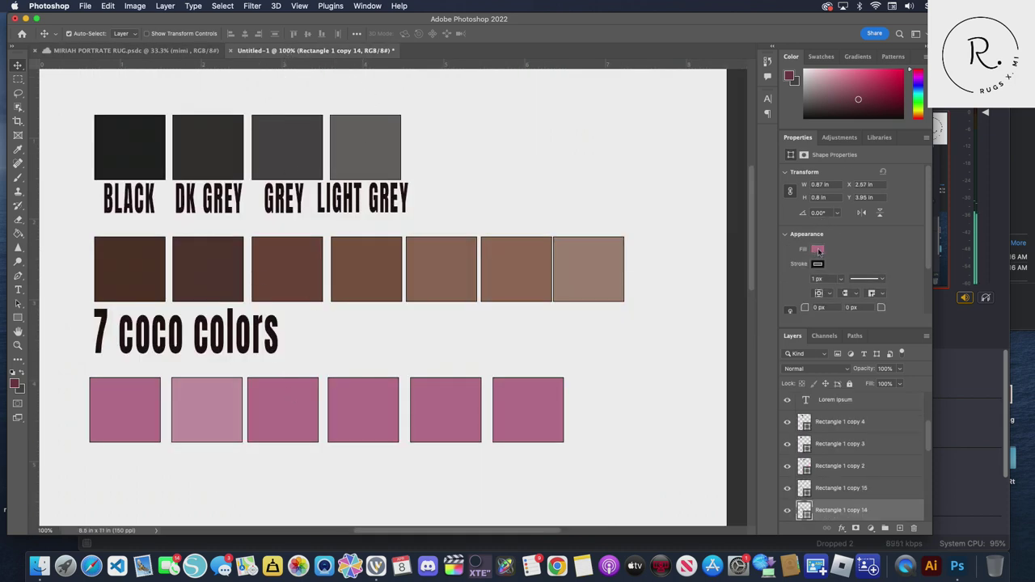
pyautogui.click(819, 251)
pyautogui.click(793, 306)
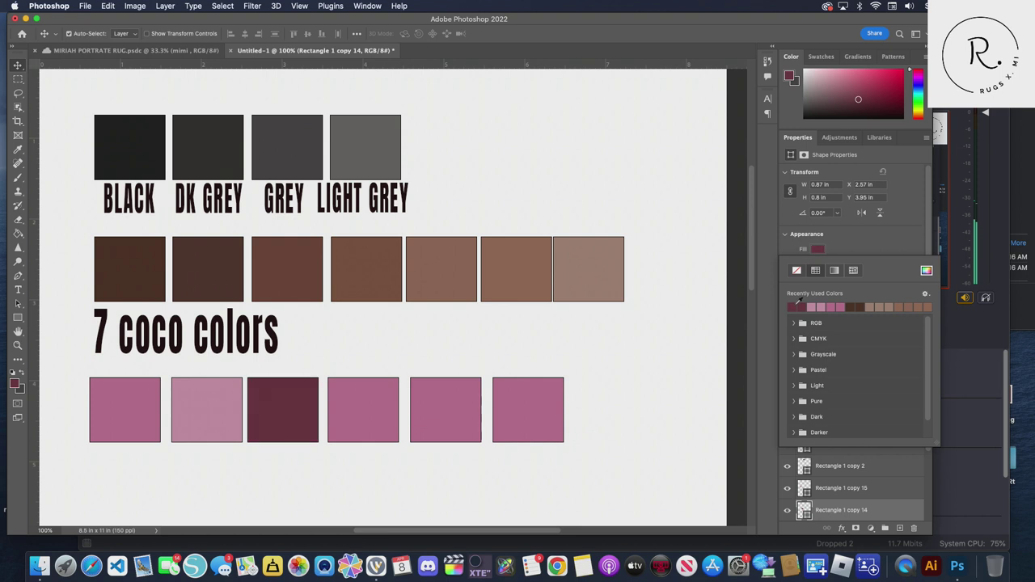
pyautogui.click(732, 143)
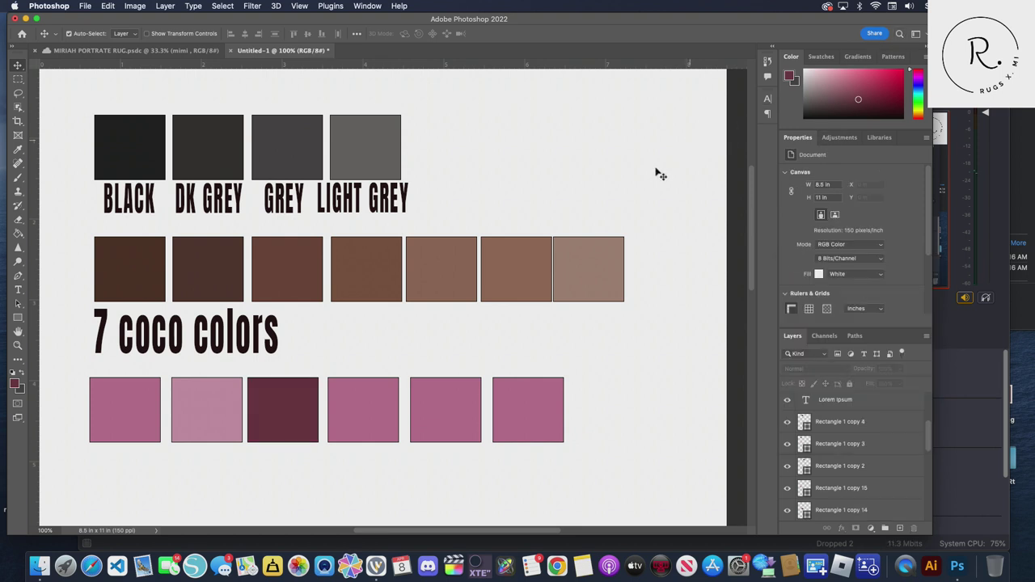
# Sample the MIRIAH portrait's pink background as the foreground colour
pyautogui.click(360, 411)
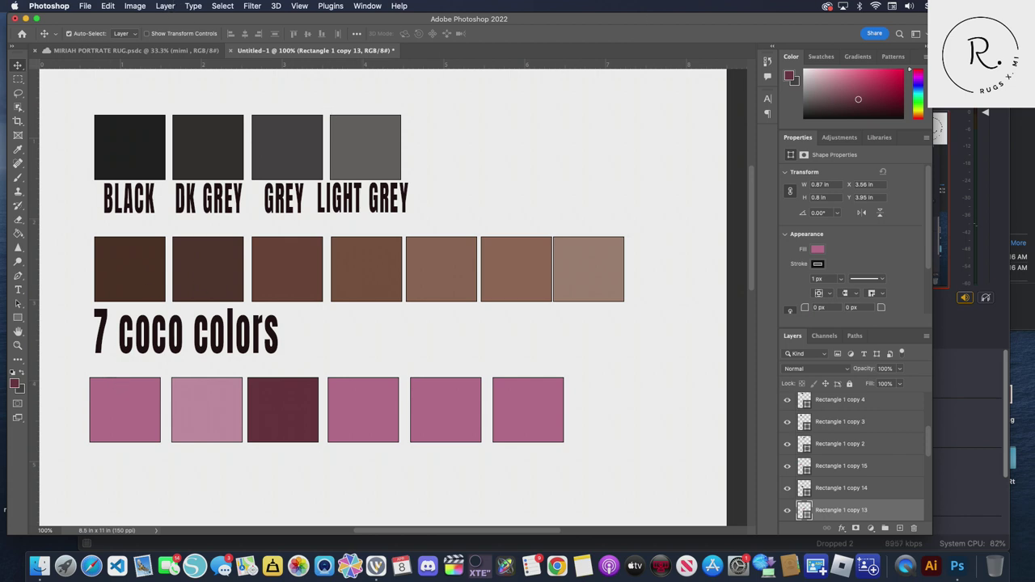
pyautogui.press('super+Tab')
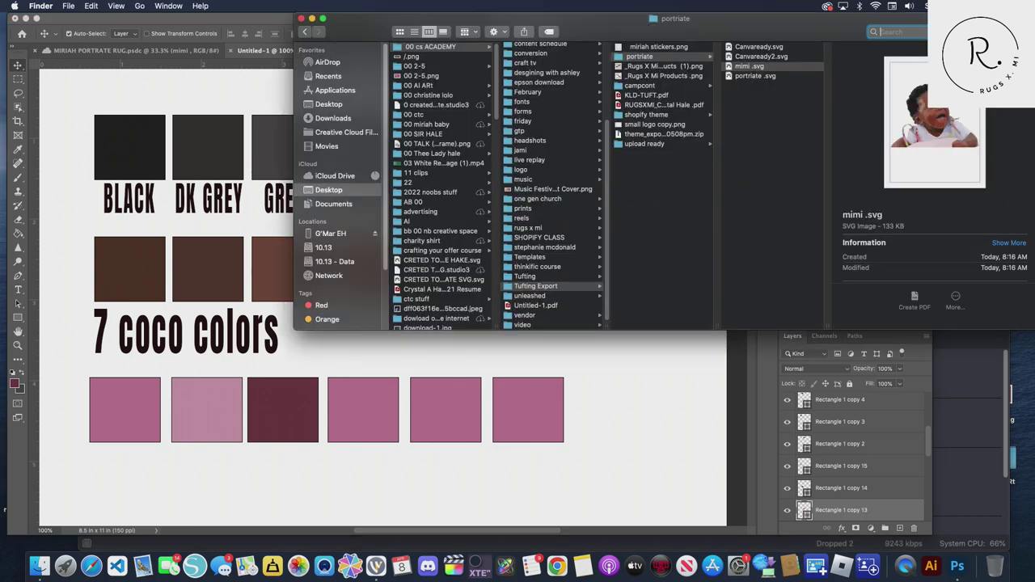
pyautogui.click(118, 54)
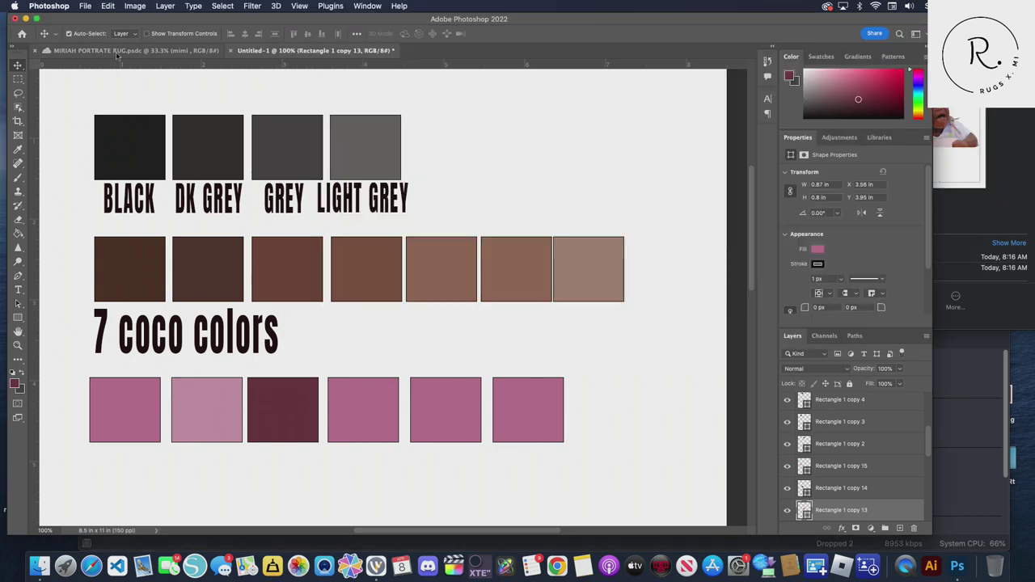
pyautogui.click(117, 53)
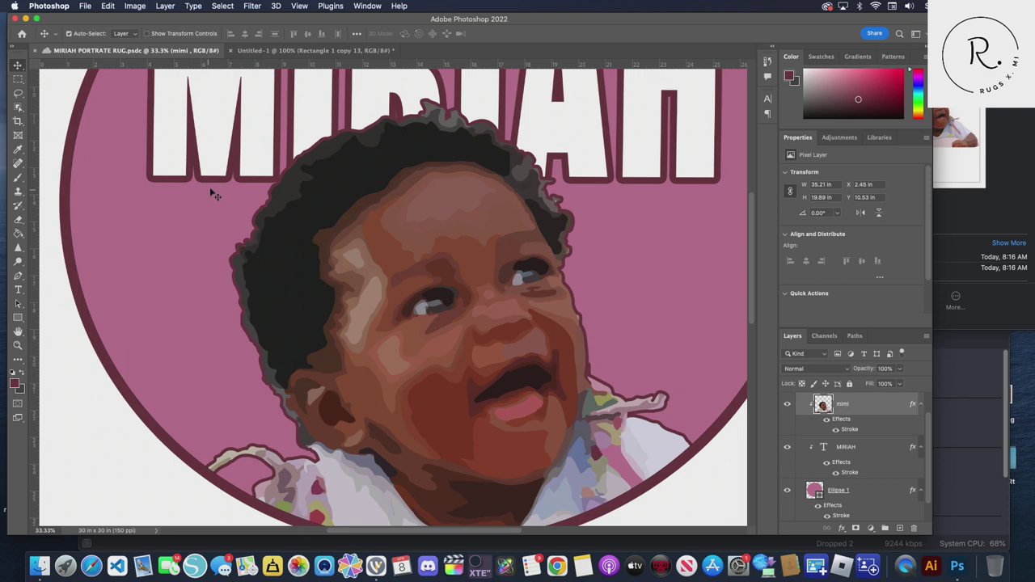
pyautogui.click(14, 385)
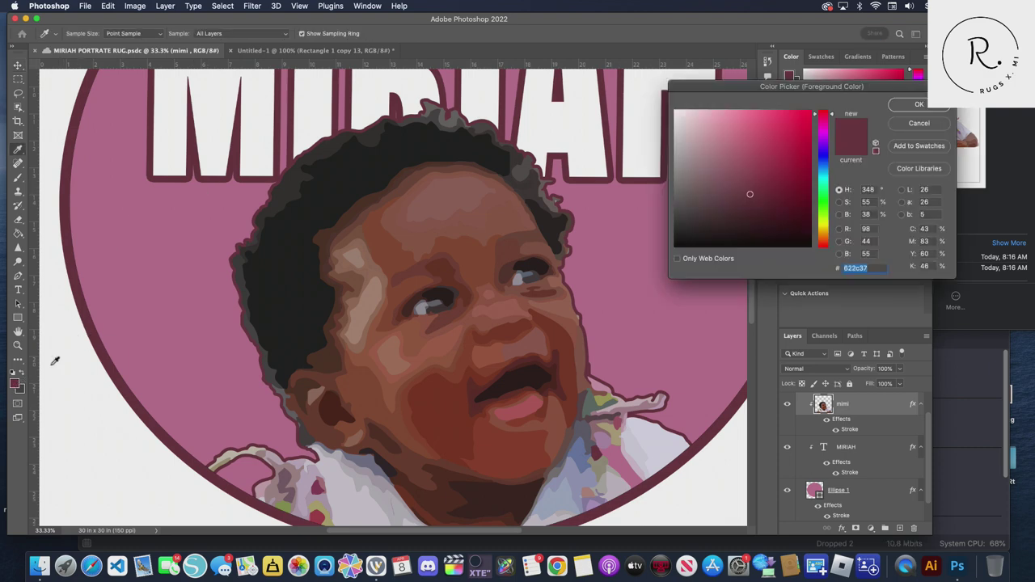
pyautogui.click(125, 228)
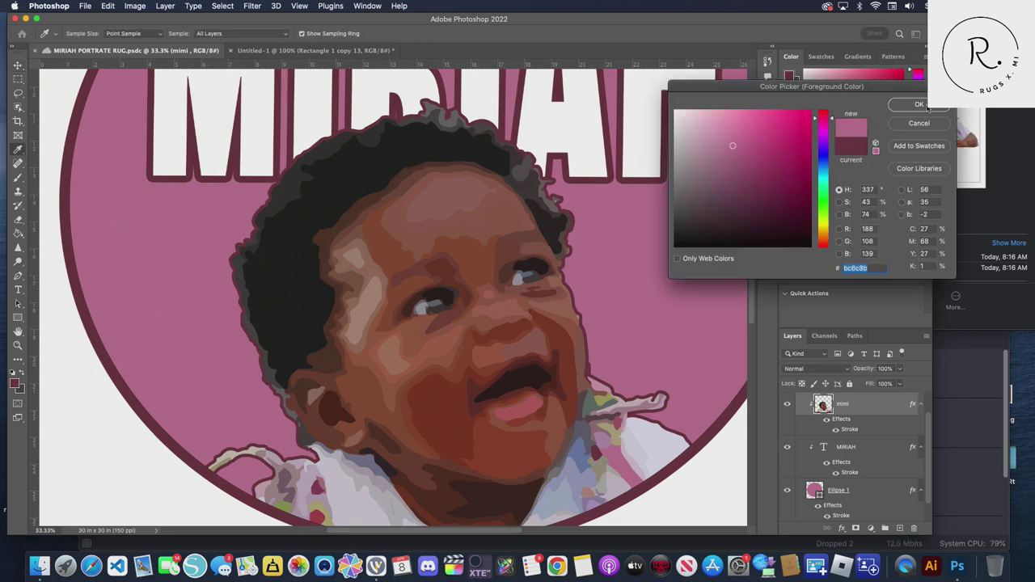
pyautogui.click(926, 105)
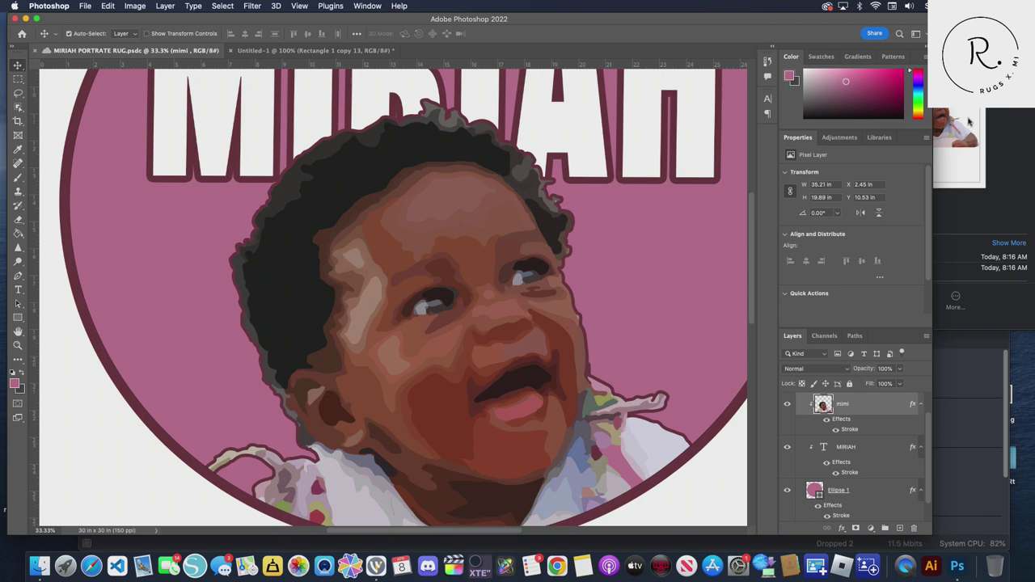
# Place a new placeholder text layer below the first pink swatch
pyautogui.click(264, 52)
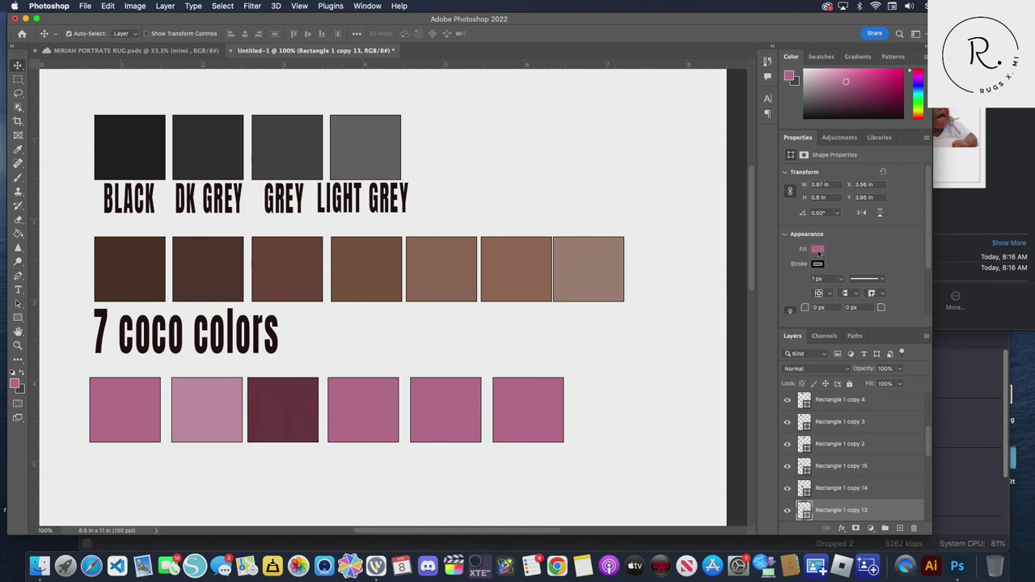
pyautogui.click(818, 251)
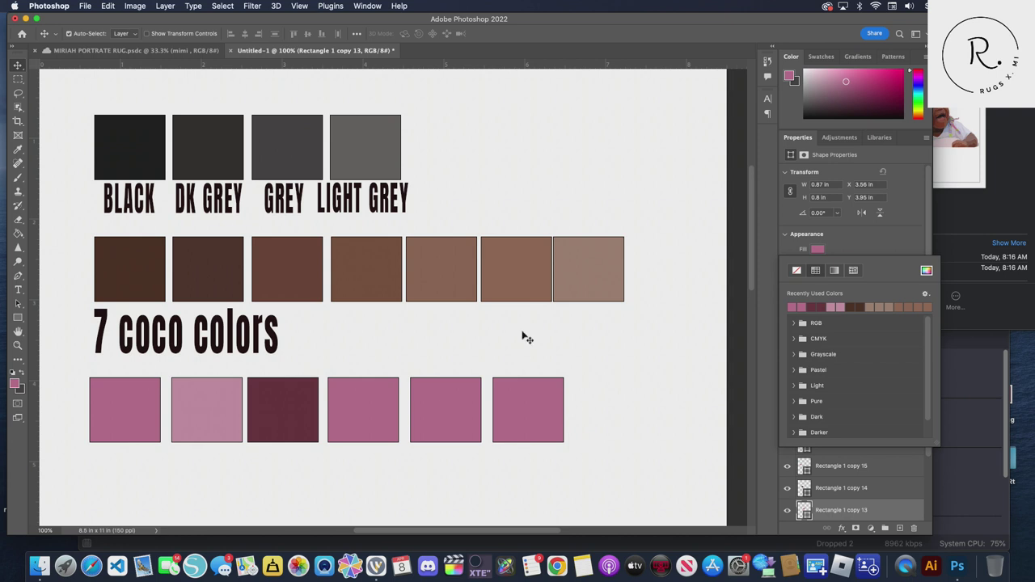
pyautogui.click(18, 290)
pyautogui.click(104, 453)
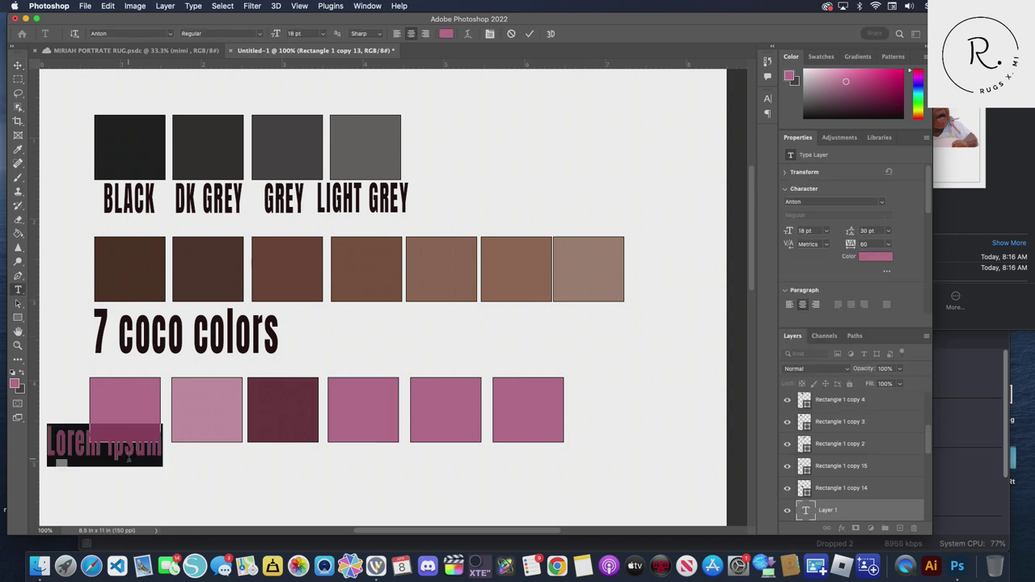
# Type the label text 'back ground'
pyautogui.write('back to')
pyautogui.press('BackSpace')
pyautogui.press('BackSpace')
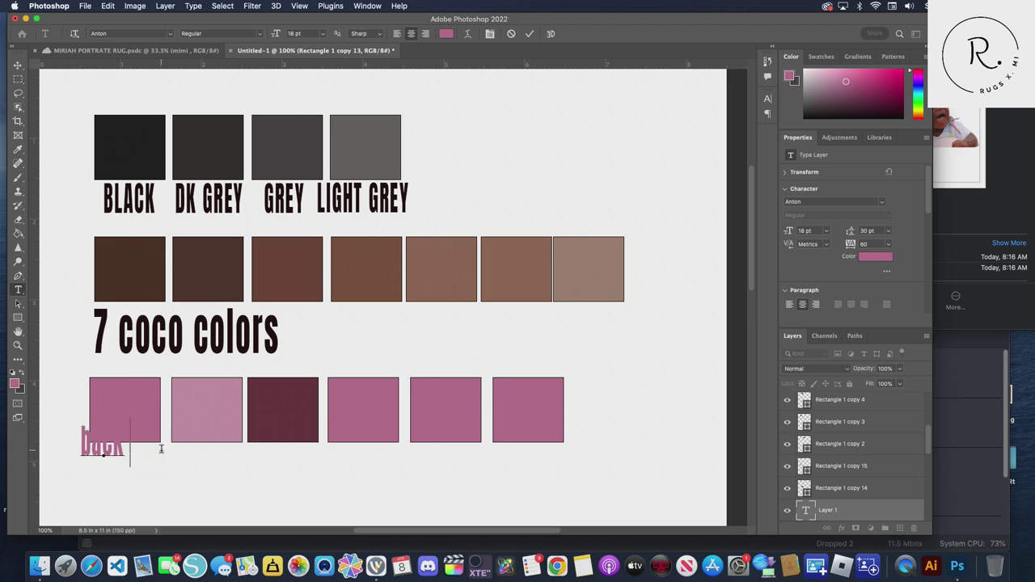
pyautogui.write('ground')
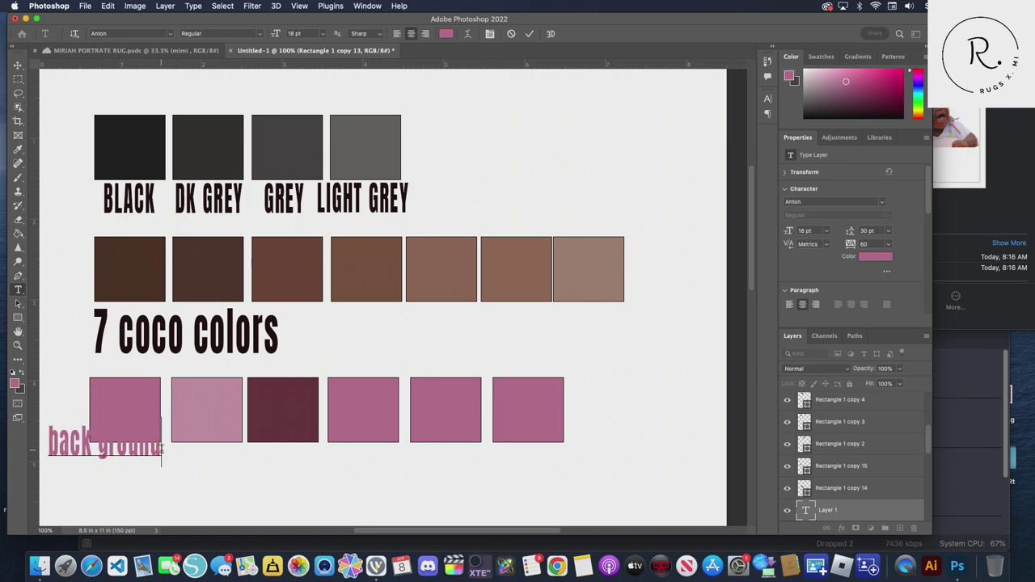
# Make the label 7 pt dark maroon and align it under the first pink swatch
pyautogui.tripleClick(93, 449)
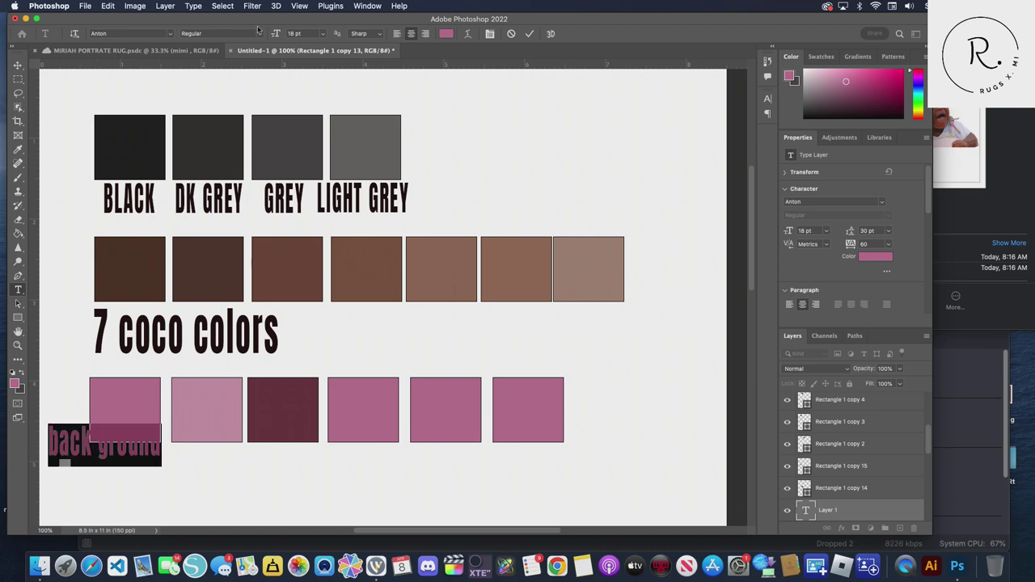
pyautogui.moveTo(275, 34); pyautogui.dragTo(267, 36)
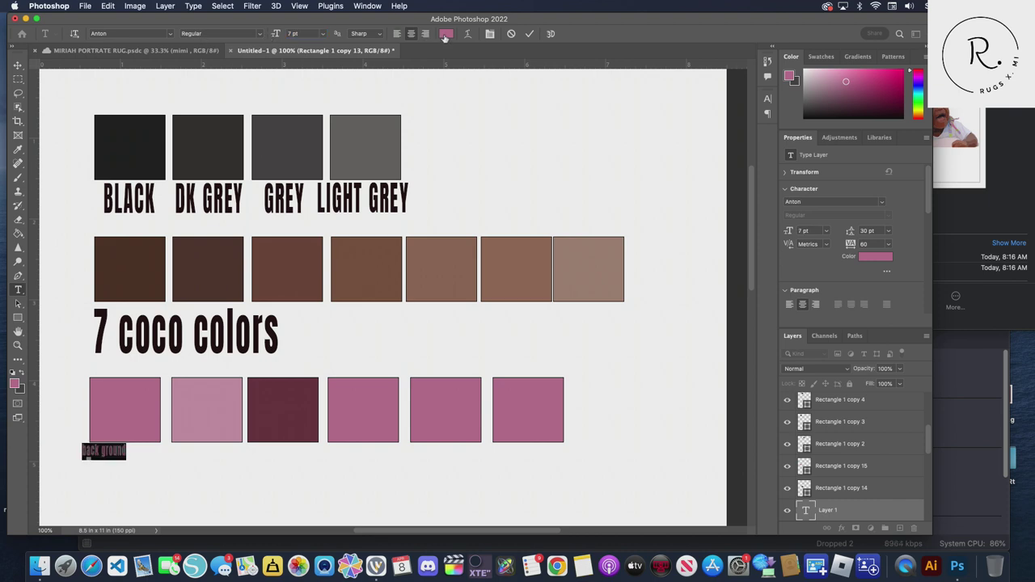
pyautogui.click(446, 34)
pyautogui.click(797, 237)
pyautogui.click(919, 104)
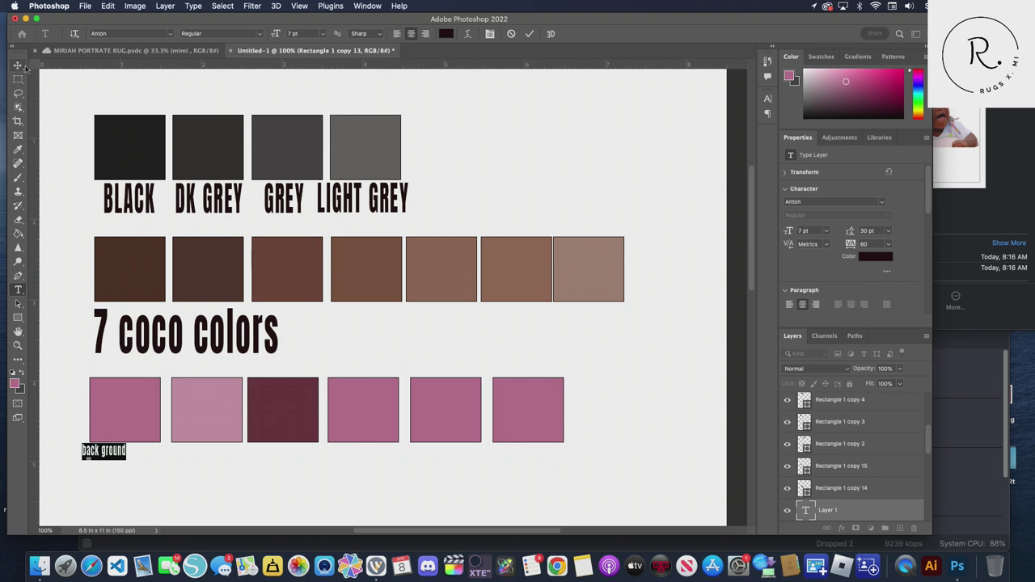
pyautogui.click(18, 65)
pyautogui.moveTo(113, 459); pyautogui.dragTo(125, 465)
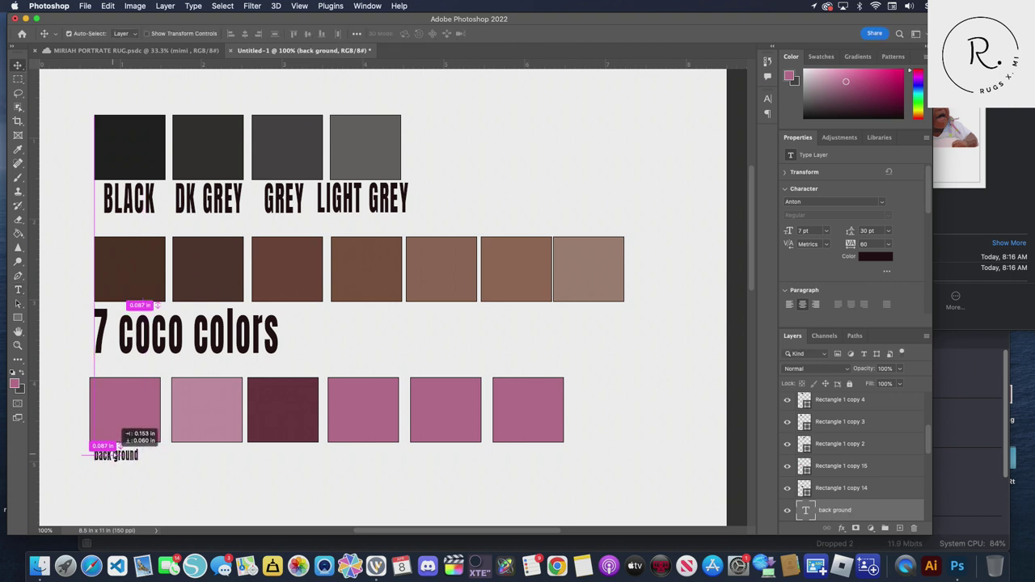
pyautogui.moveTo(113, 458); pyautogui.dragTo(114, 458)
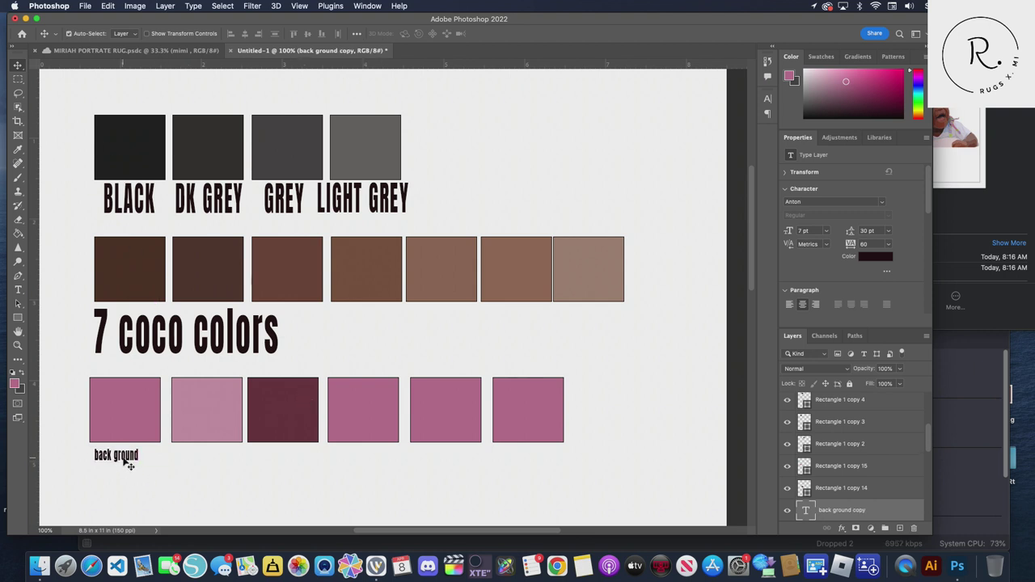
# Copy the label under the dark wine swatch and change its text to 'utline'
pyautogui.moveTo(114, 455); pyautogui.dragTo(273, 459)
pyautogui.doubleClick(272, 457)
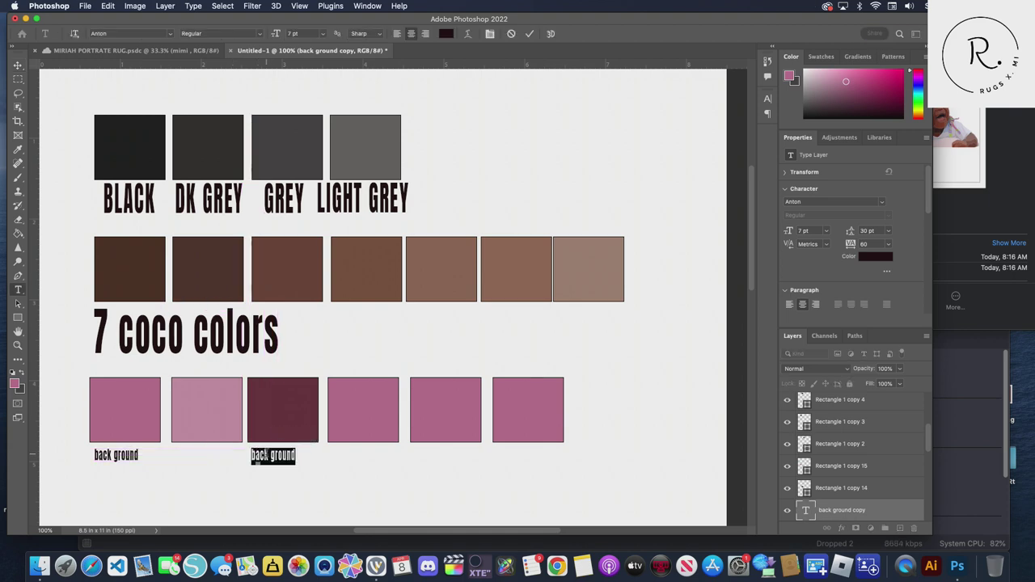
pyautogui.write('bur')
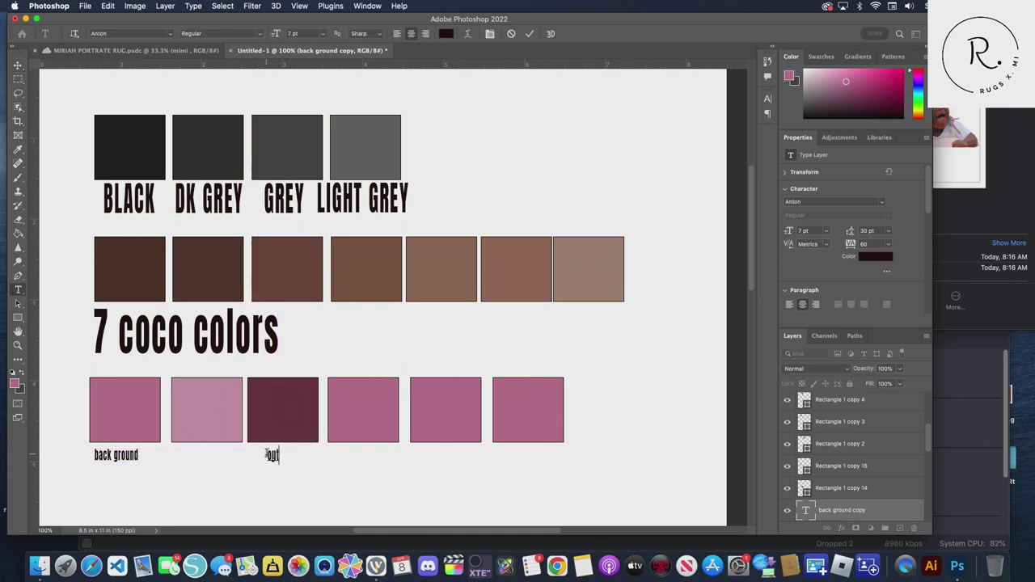
pyautogui.write('g')
pyautogui.press('BackSpace')
pyautogui.press('BackSpace')
pyautogui.write('utline')
pyautogui.click(224, 472)
# Sample the dark red outline from the MIRIAH portrait as the foreground colour
pyautogui.click(123, 50)
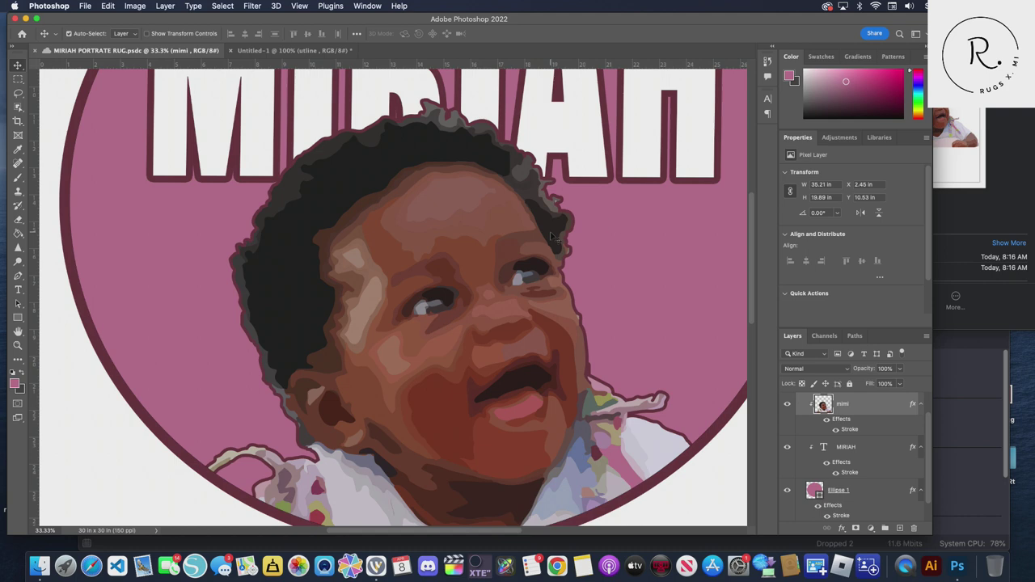
pyautogui.click(16, 385)
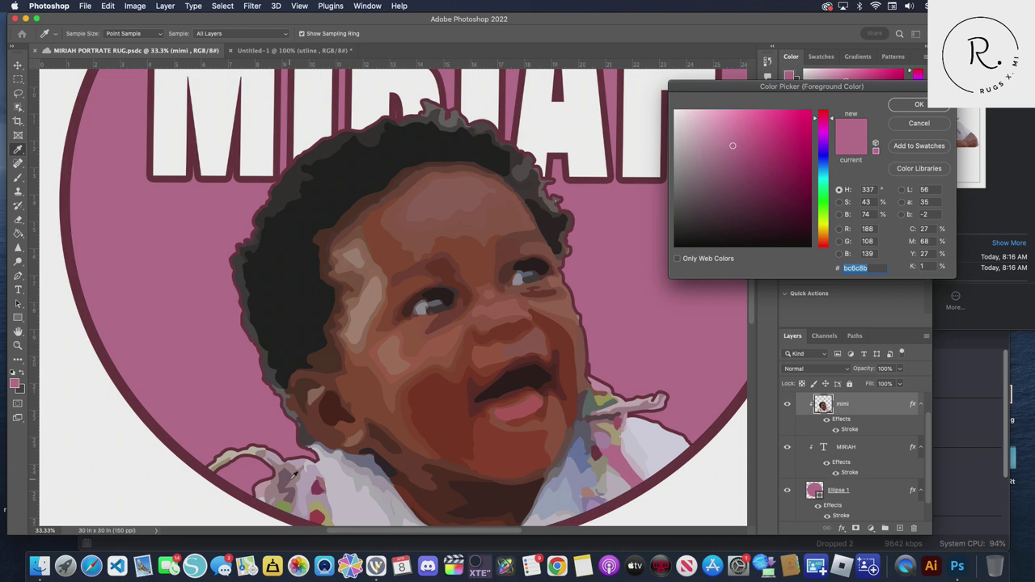
pyautogui.click(321, 516)
pyautogui.click(912, 104)
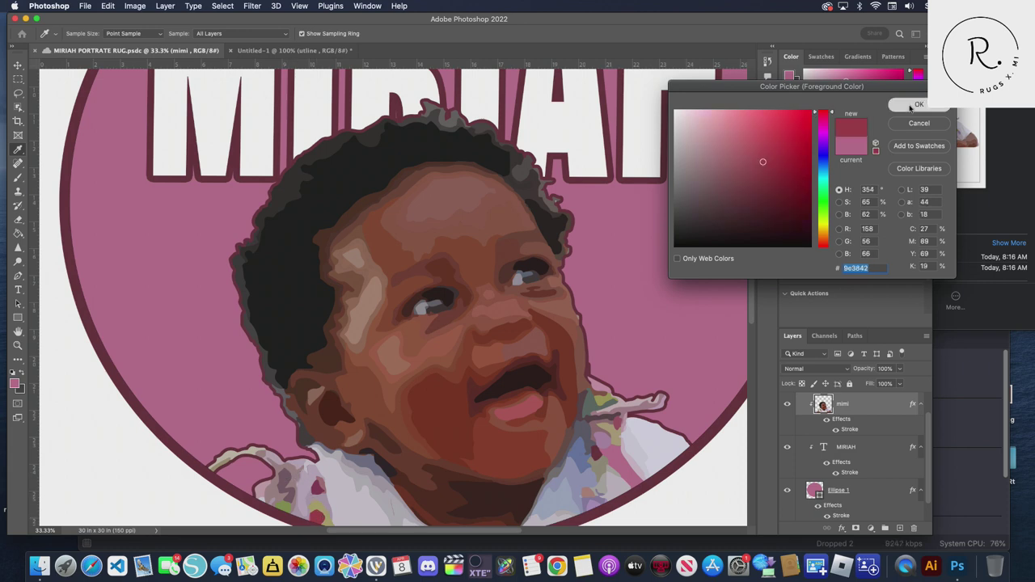
# Fill the fourth pink square in the bottom row with the sampled dark red
pyautogui.click(275, 50)
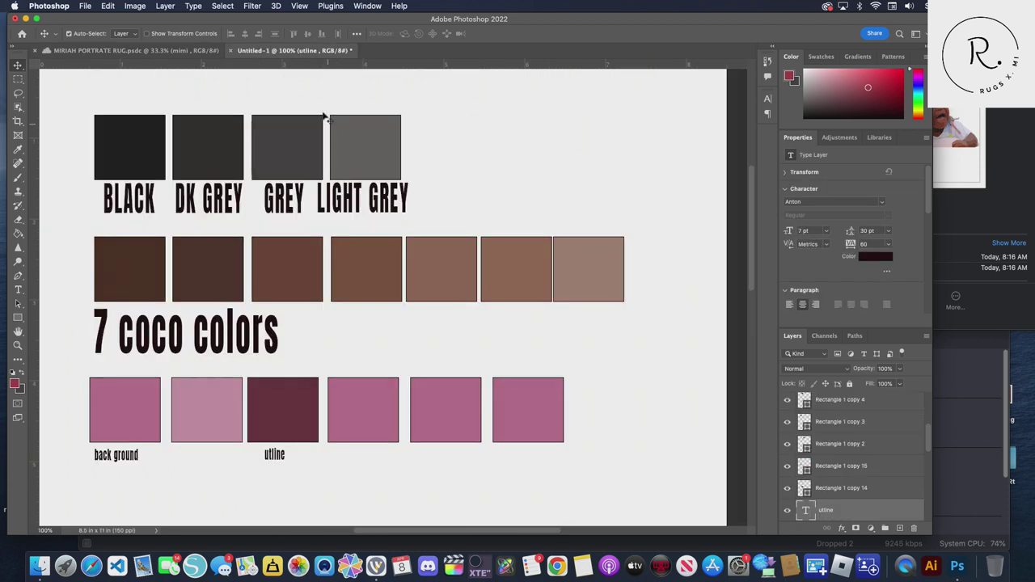
pyautogui.click(376, 407)
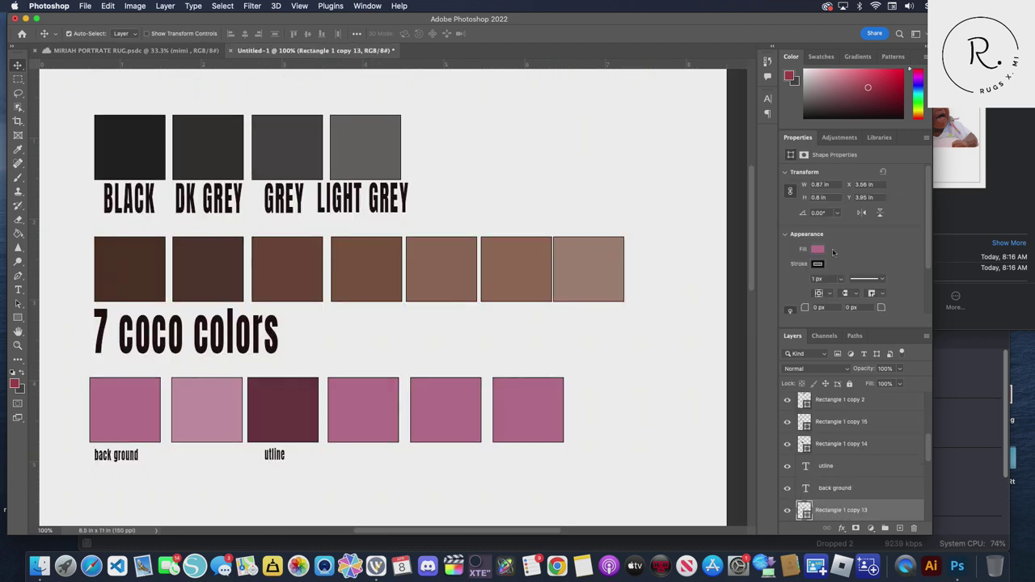
pyautogui.click(818, 250)
pyautogui.click(798, 307)
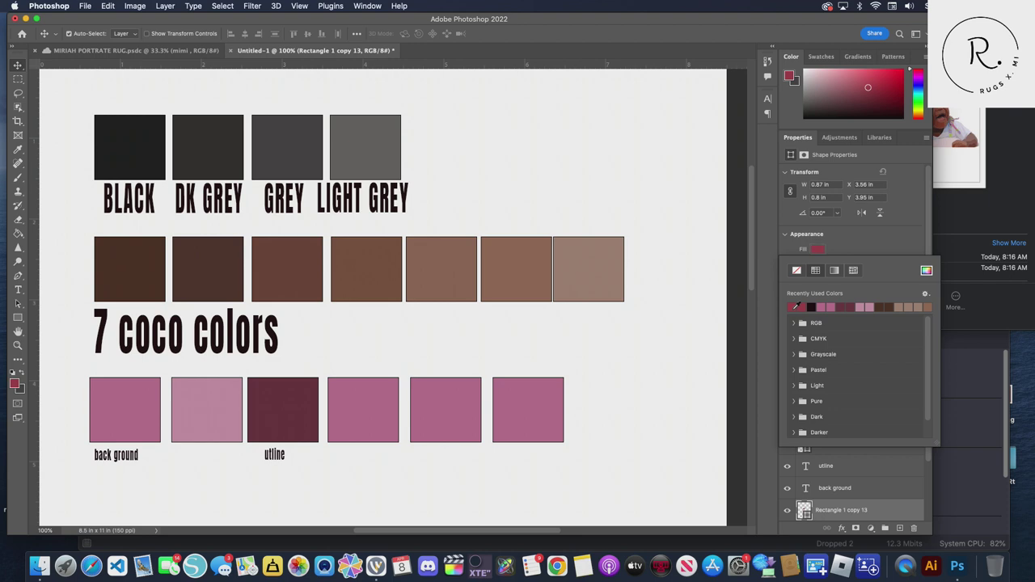
pyautogui.click(447, 413)
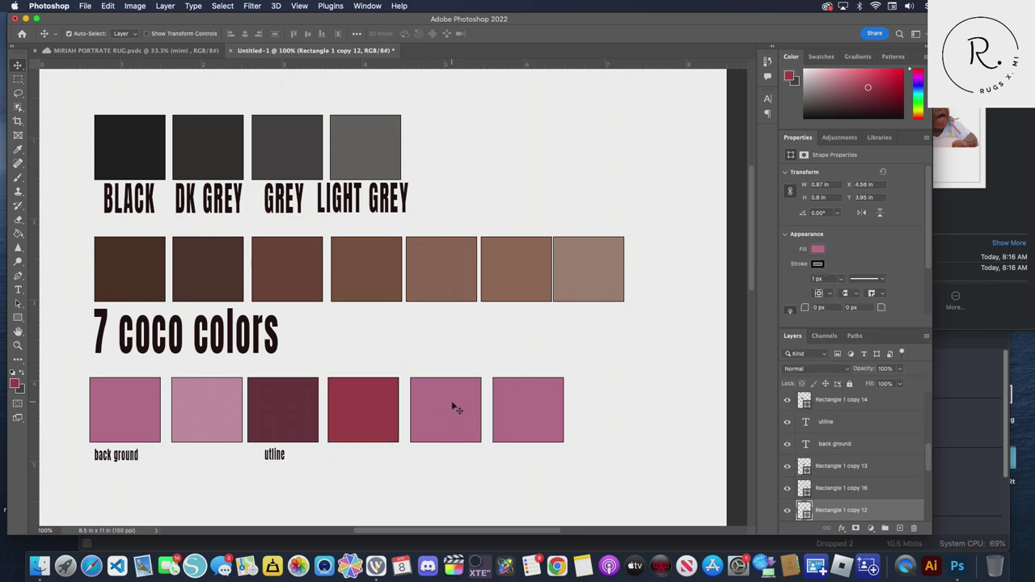
# Move the remaining pink squares down to start a new bottom row
pyautogui.scroll(-3, 455, 408)
pyautogui.scroll(-2, 455, 410)
pyautogui.scroll(-1, 450, 356)
pyautogui.moveTo(444, 316)
pyautogui.mouseDown()
pyautogui.moveTo(146, 481)
pyautogui.moveTo(115, 435)
pyautogui.mouseUp()
pyautogui.moveTo(519, 307)
pyautogui.mouseDown()
pyautogui.moveTo(248, 447)
pyautogui.moveTo(192, 427)
pyautogui.mouseUp()
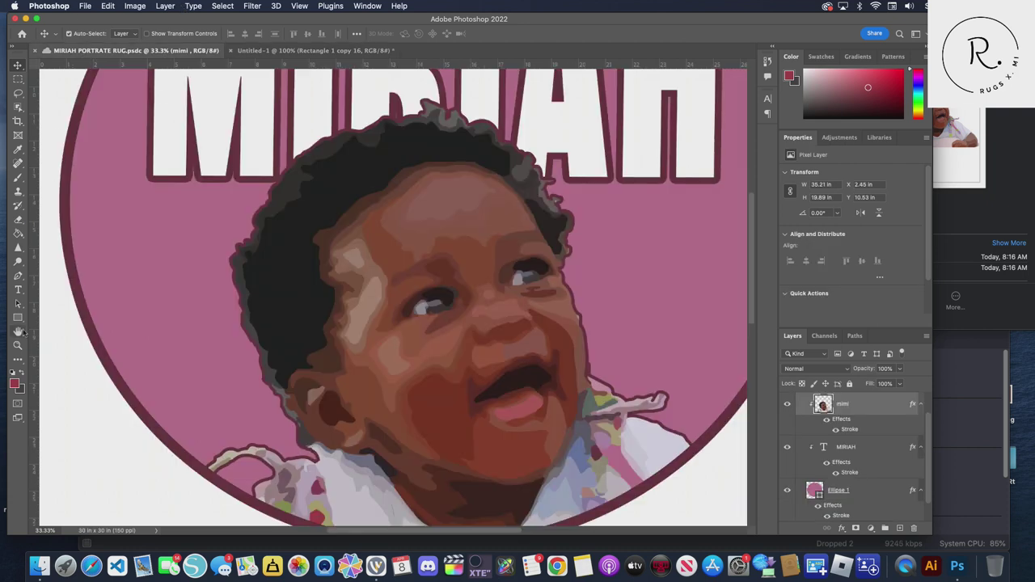
# Fill the new row's left square with a greyish mauve sampled from the portrait
pyautogui.click(85, 52)
pyautogui.click(14, 383)
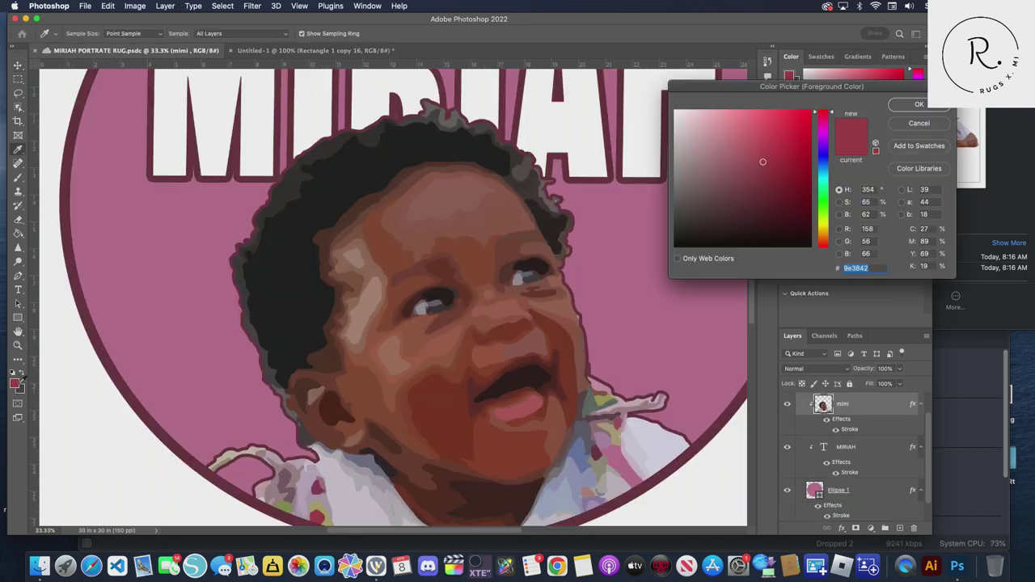
pyautogui.click(274, 493)
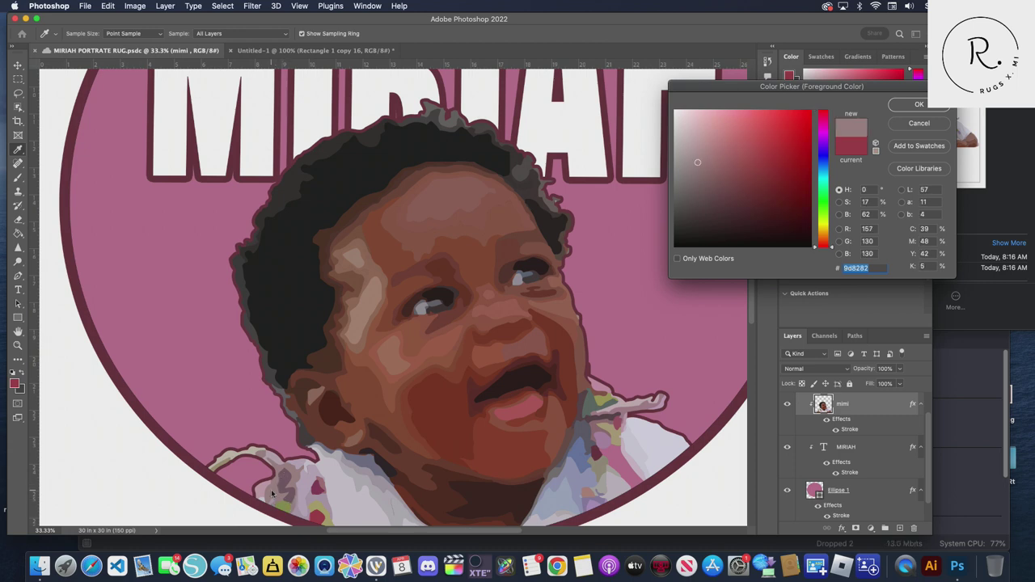
pyautogui.click(919, 105)
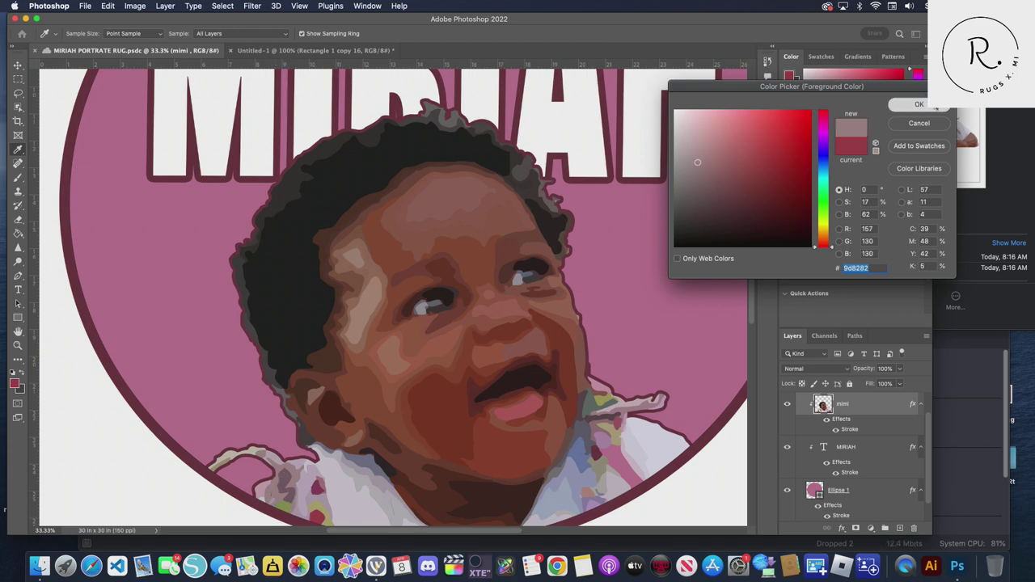
pyautogui.click(316, 50)
pyautogui.click(121, 455)
pyautogui.click(818, 250)
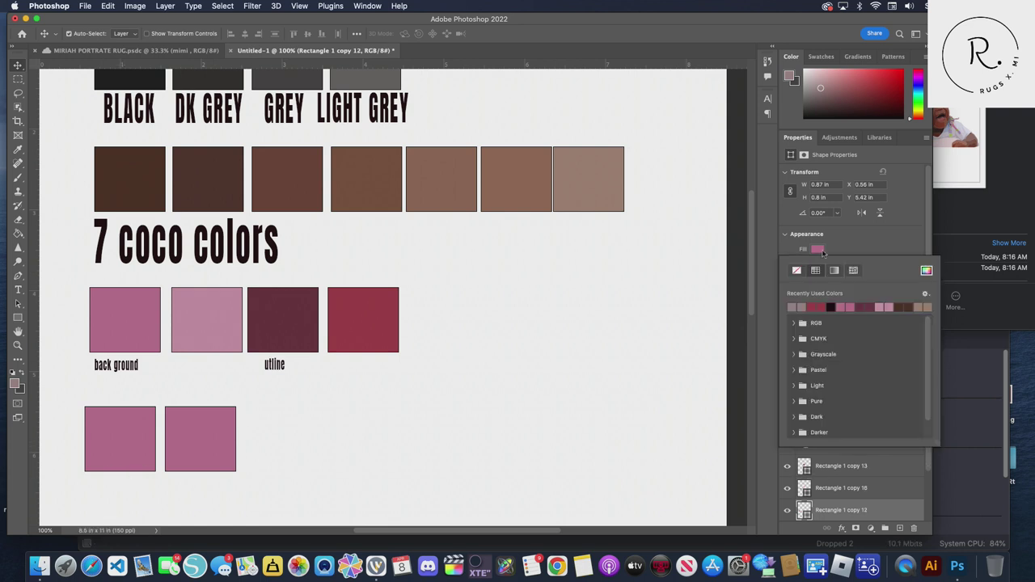
pyautogui.click(795, 306)
# Duplicate the right square to add a third square to the bottom row
pyautogui.click(204, 455)
pyautogui.keyDown('alt'); pyautogui.click(210, 447); pyautogui.keyUp('alt')
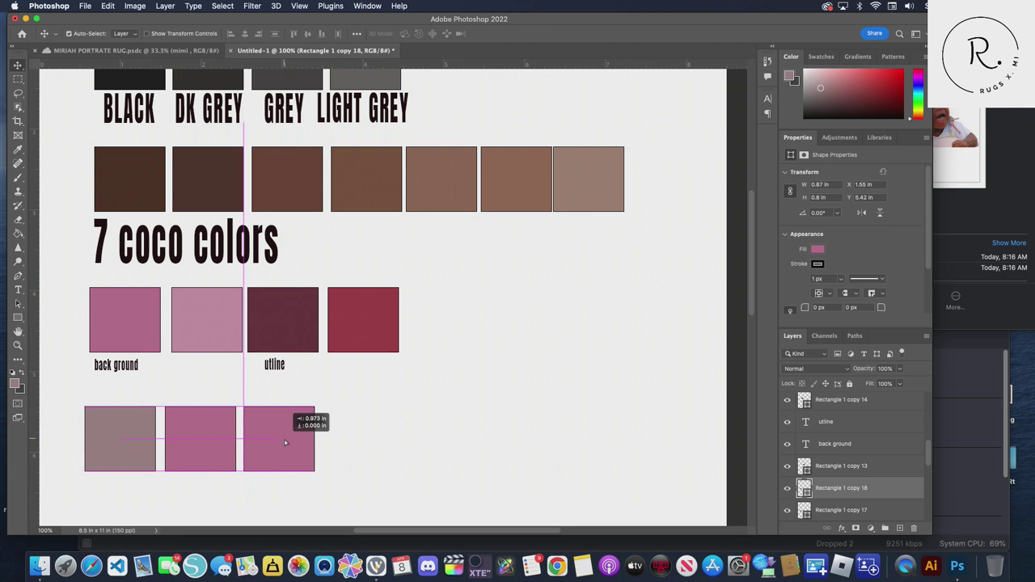
pyautogui.moveTo(212, 447)
pyautogui.mouseDown()
pyautogui.moveTo(397, 437)
pyautogui.moveTo(187, 439)
pyautogui.mouseUp()
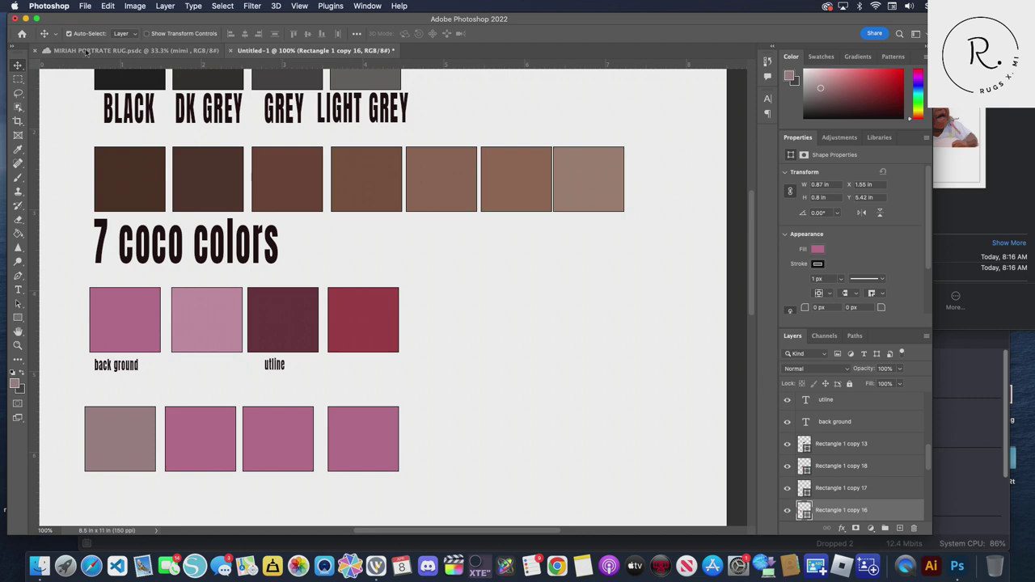
# Fill the second bottom-row square with a muted green sampled from the portrait
pyautogui.click(86, 51)
pyautogui.click(14, 382)
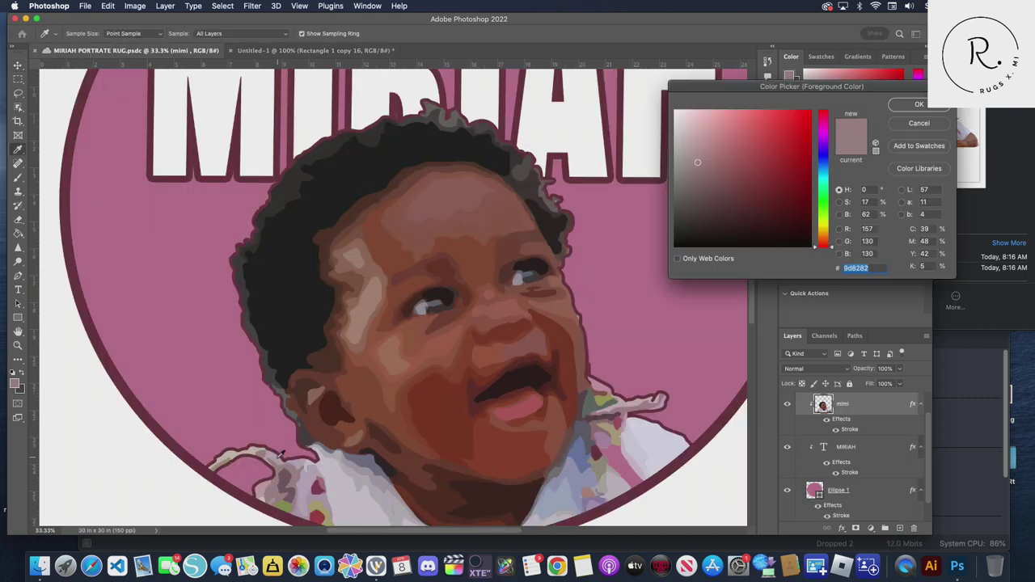
pyautogui.click(295, 506)
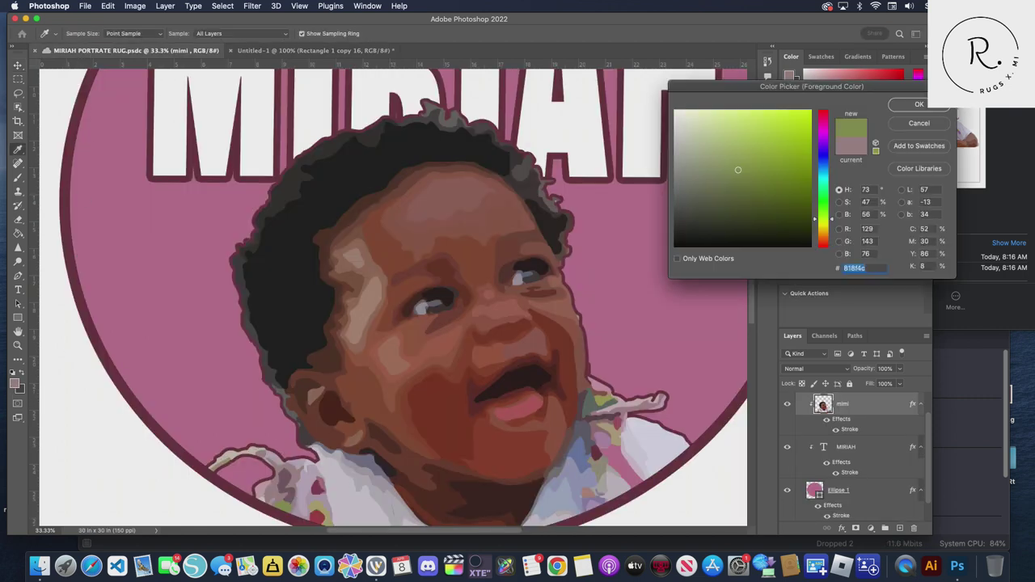
pyautogui.click(919, 105)
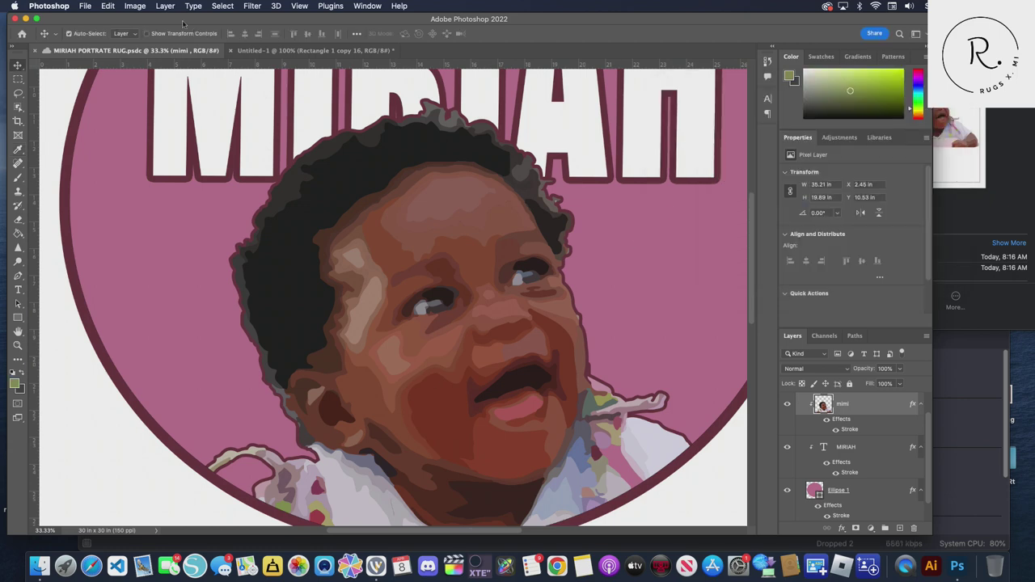
pyautogui.click(315, 51)
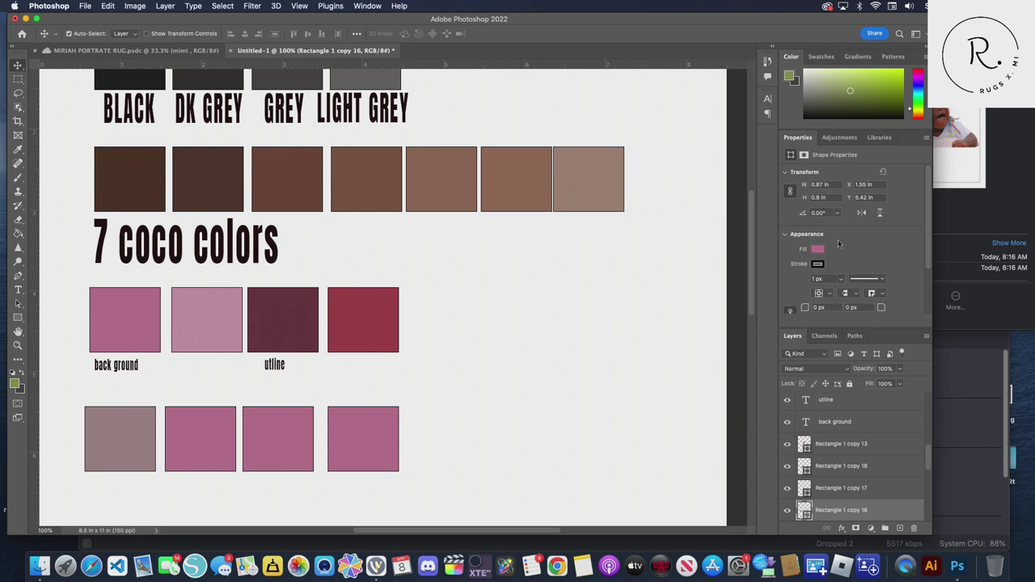
pyautogui.click(817, 250)
pyautogui.click(792, 308)
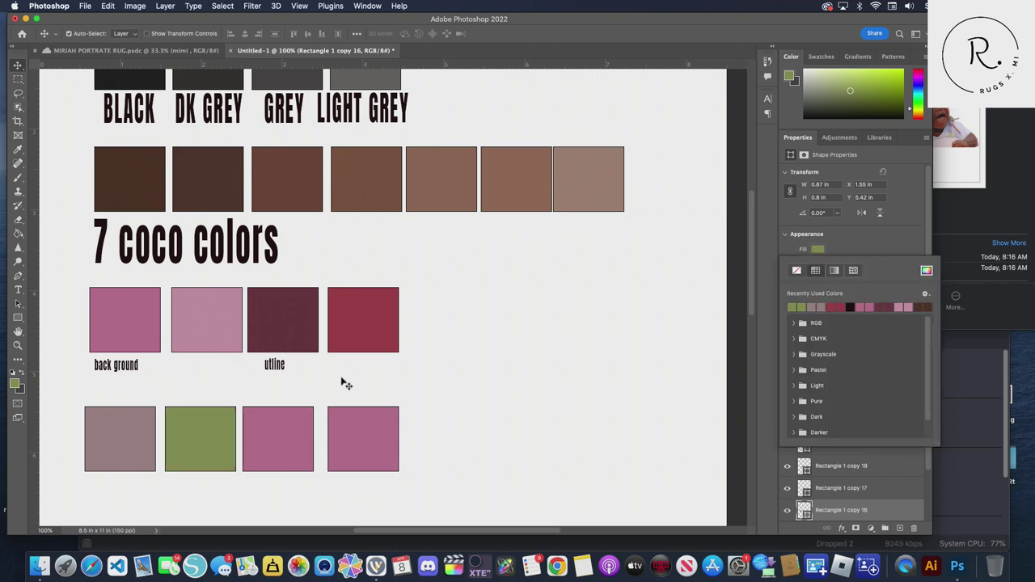
# Fill the third bottom-row square with a light beige sampled from the portrait
pyautogui.click(298, 431)
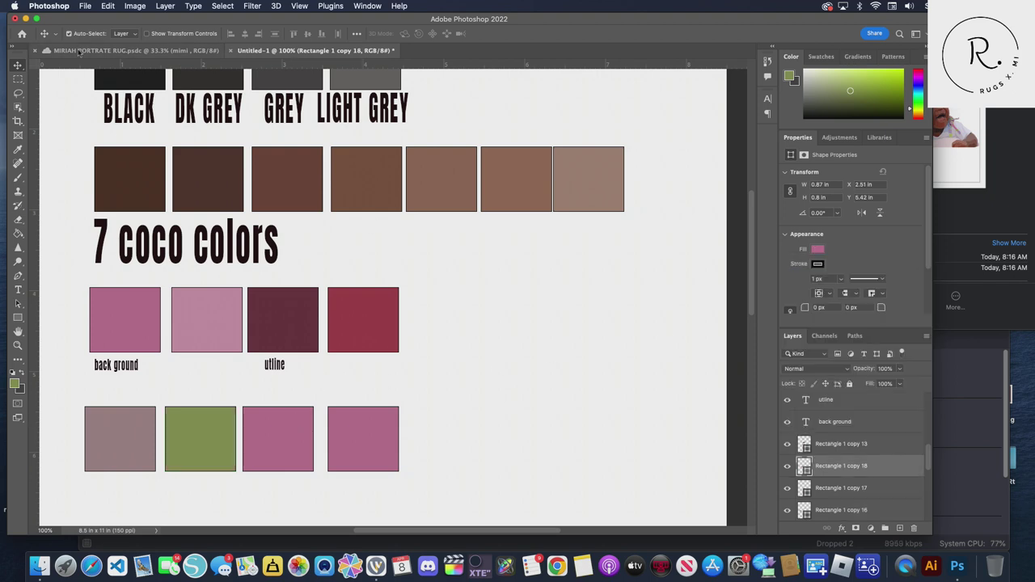
pyautogui.click(133, 50)
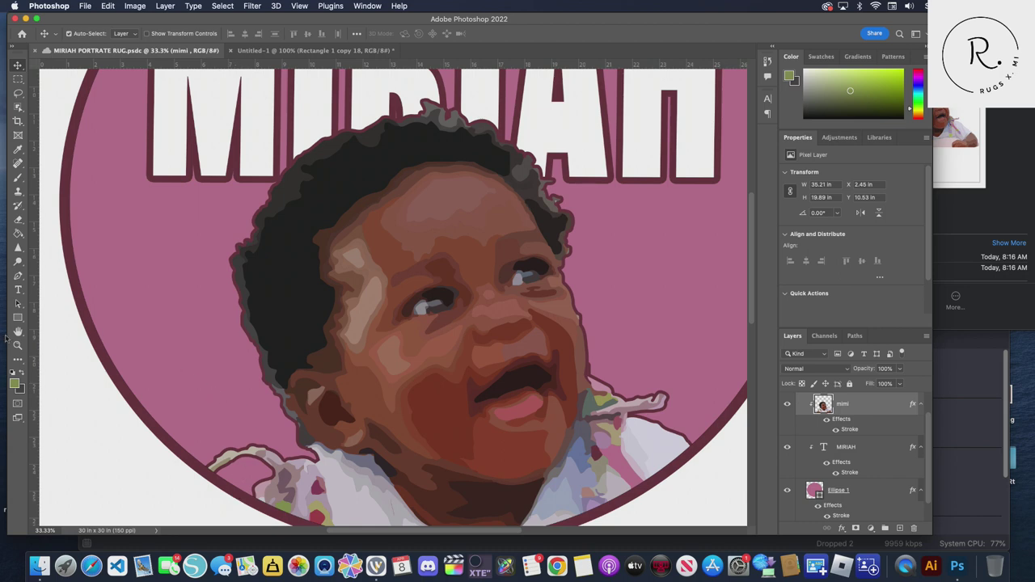
pyautogui.click(13, 384)
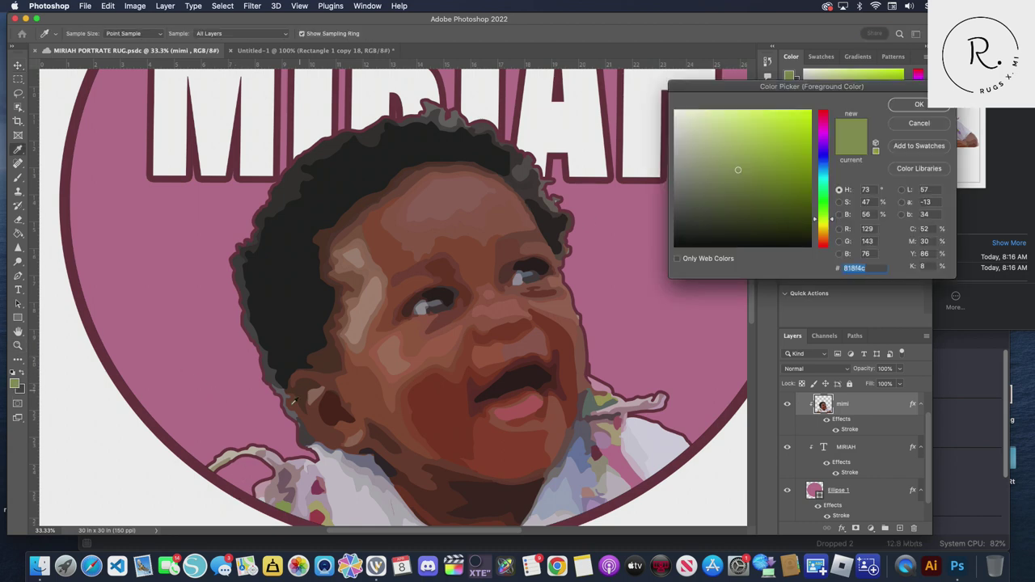
pyautogui.click(236, 457)
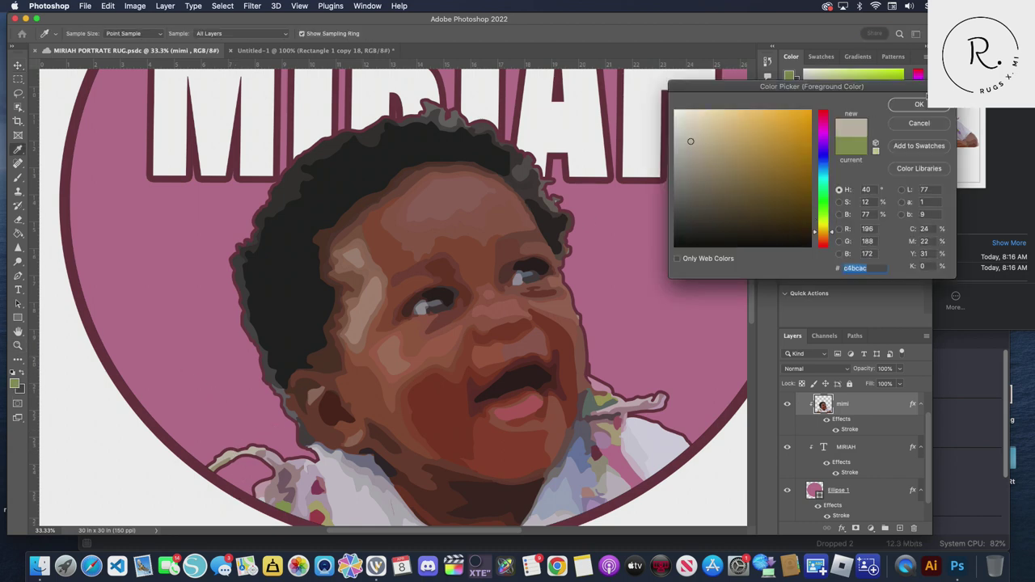
pyautogui.click(919, 104)
pyautogui.press('v')
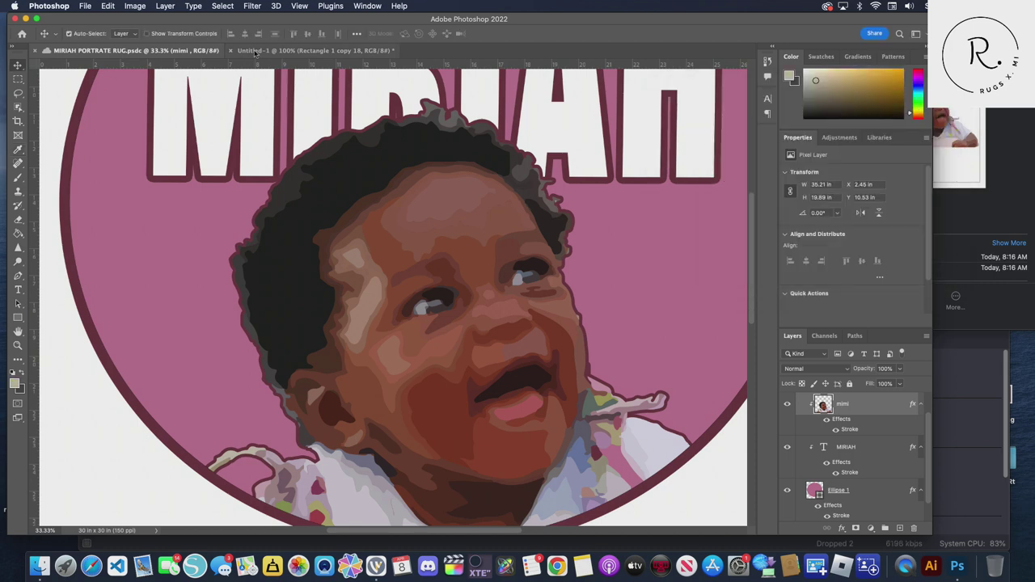
pyautogui.click(316, 50)
pyautogui.click(307, 451)
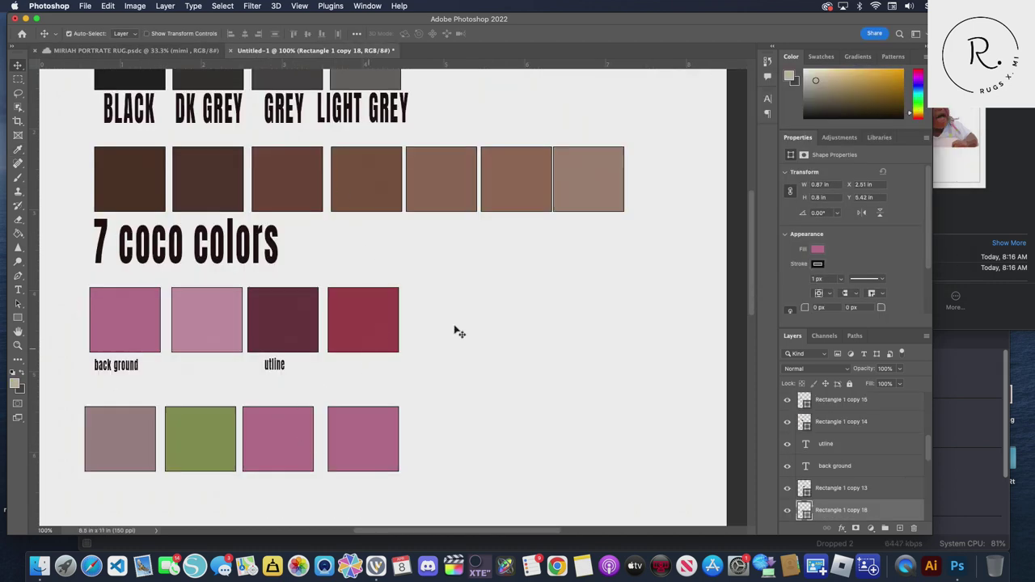
pyautogui.click(818, 249)
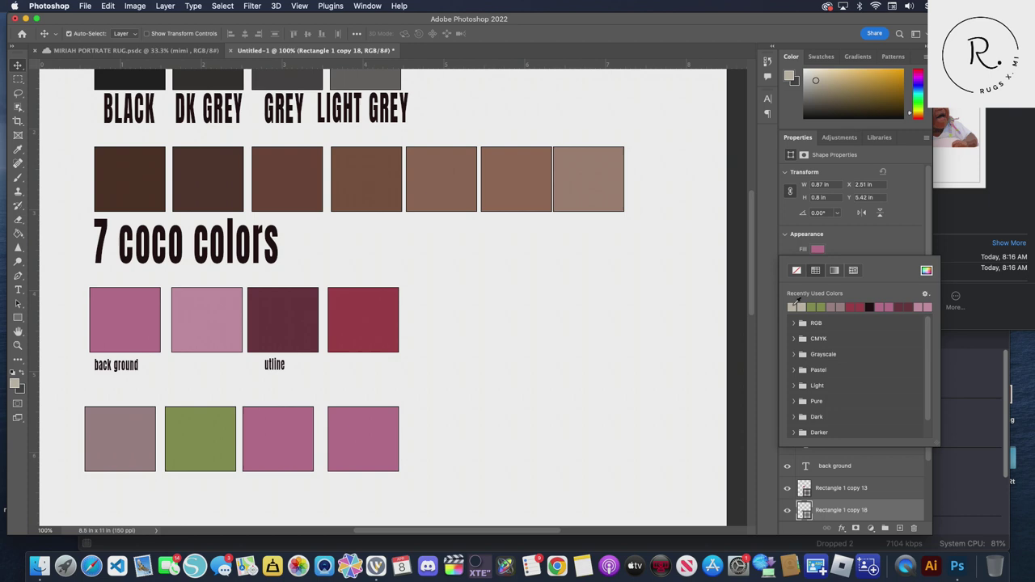
pyautogui.click(793, 307)
# Fill the fourth bottom-row square with the slate blue of the baby's clothing
pyautogui.click(352, 429)
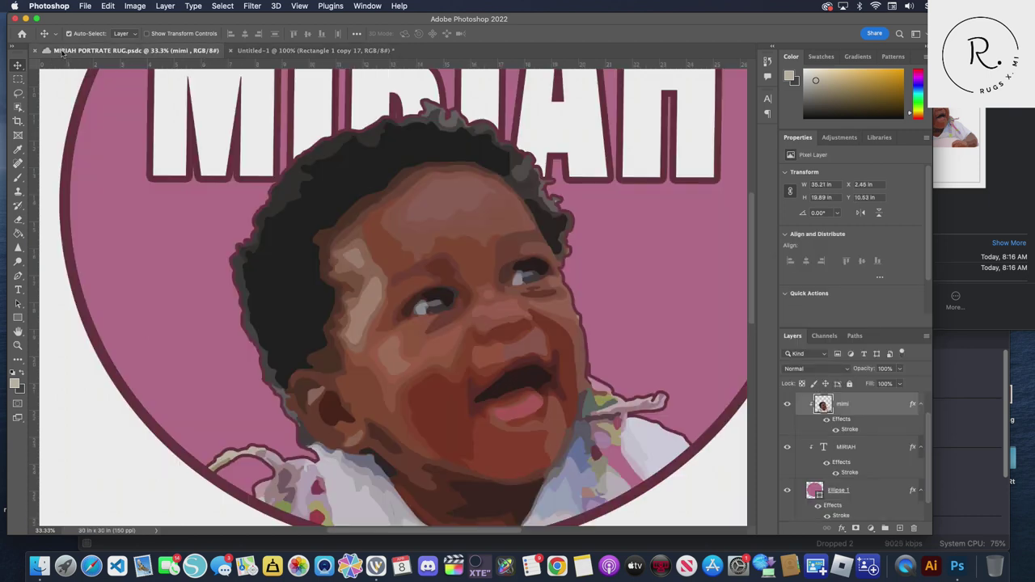
pyautogui.click(63, 51)
pyautogui.click(15, 384)
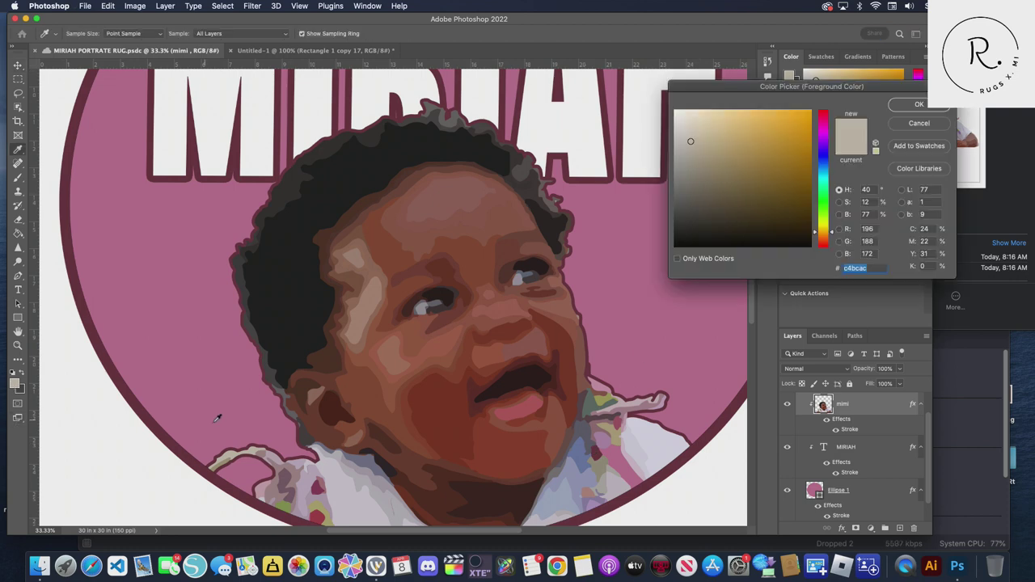
pyautogui.click(579, 457)
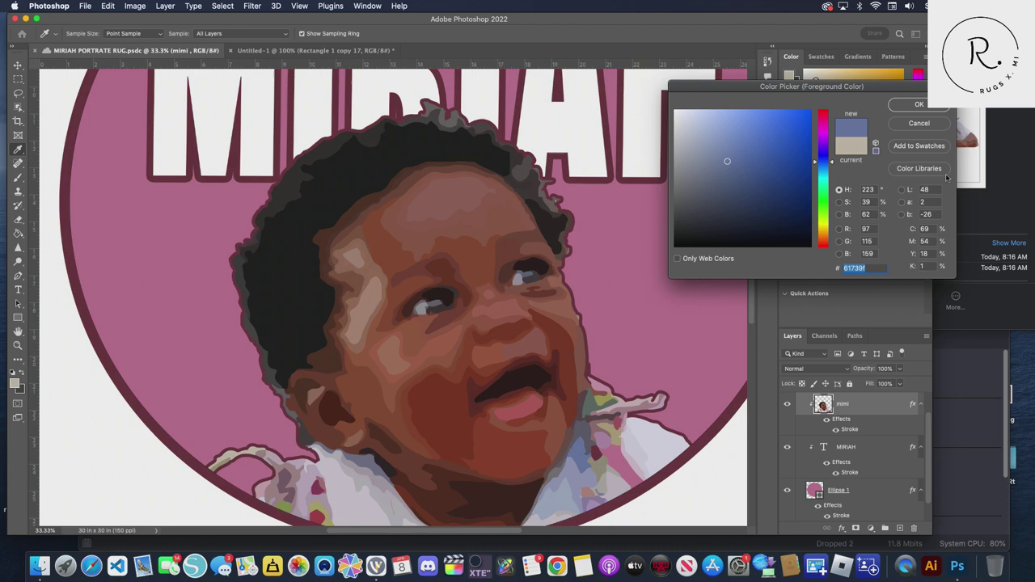
pyautogui.click(916, 105)
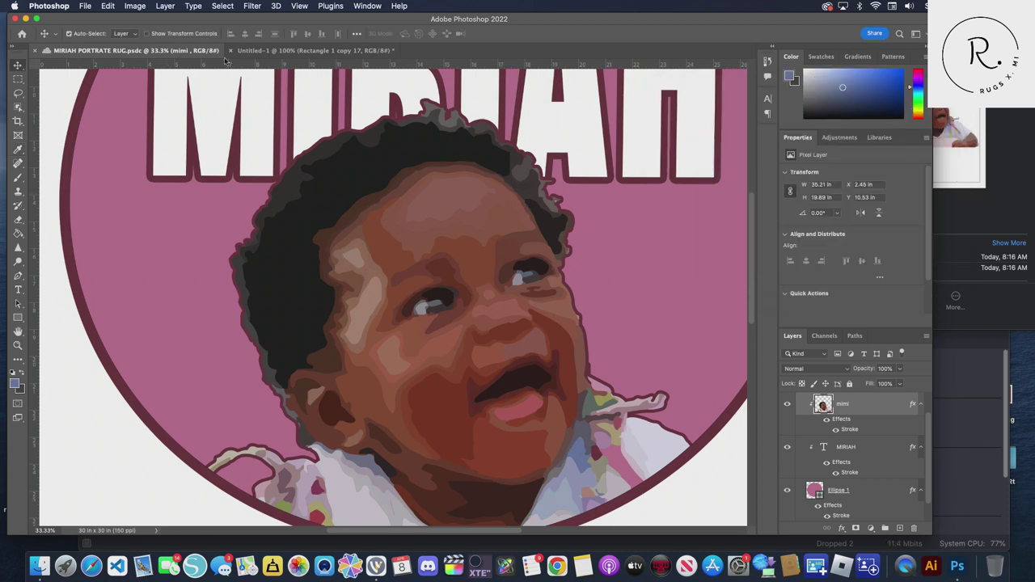
pyautogui.click(297, 51)
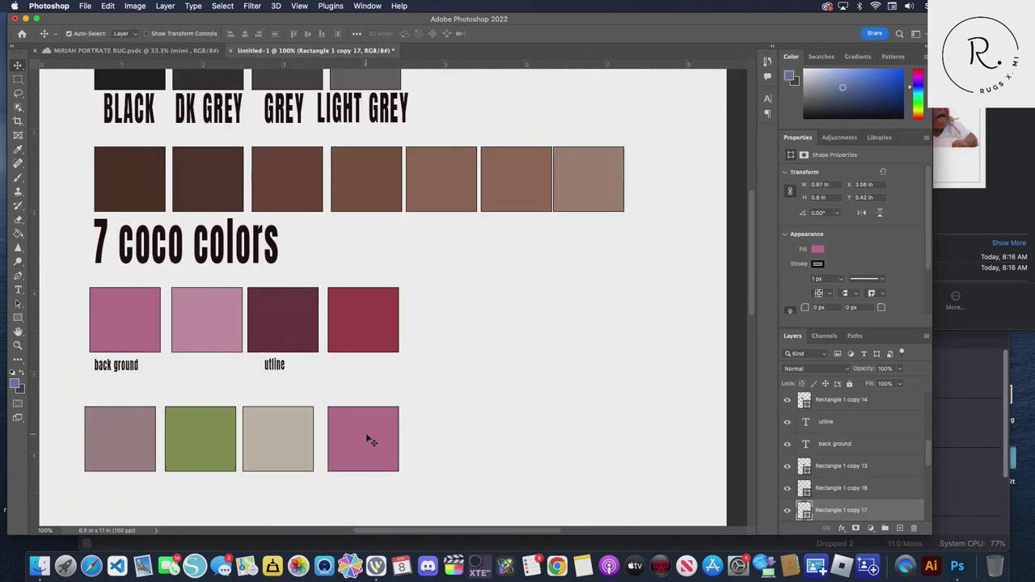
pyautogui.click(818, 250)
pyautogui.click(798, 306)
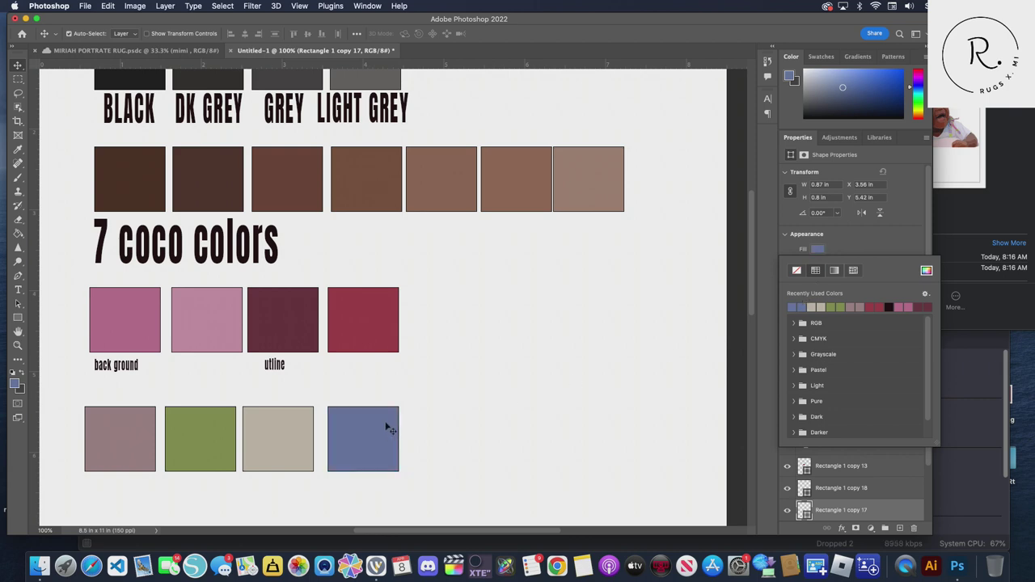
pyautogui.moveTo(388, 429)
pyautogui.mouseDown()
pyautogui.moveTo(428, 428)
pyautogui.moveTo(371, 426)
pyautogui.mouseUp()
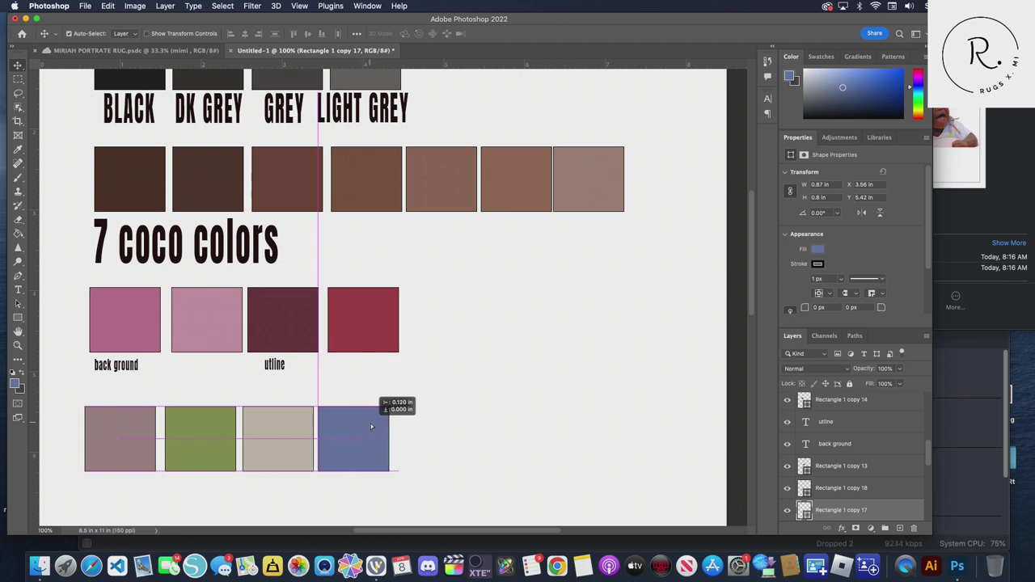
# Alt-drag two copies of the blue square rightward, then return to the MIRIAH portrait
pyautogui.moveTo(370, 423); pyautogui.dragTo(374, 426)
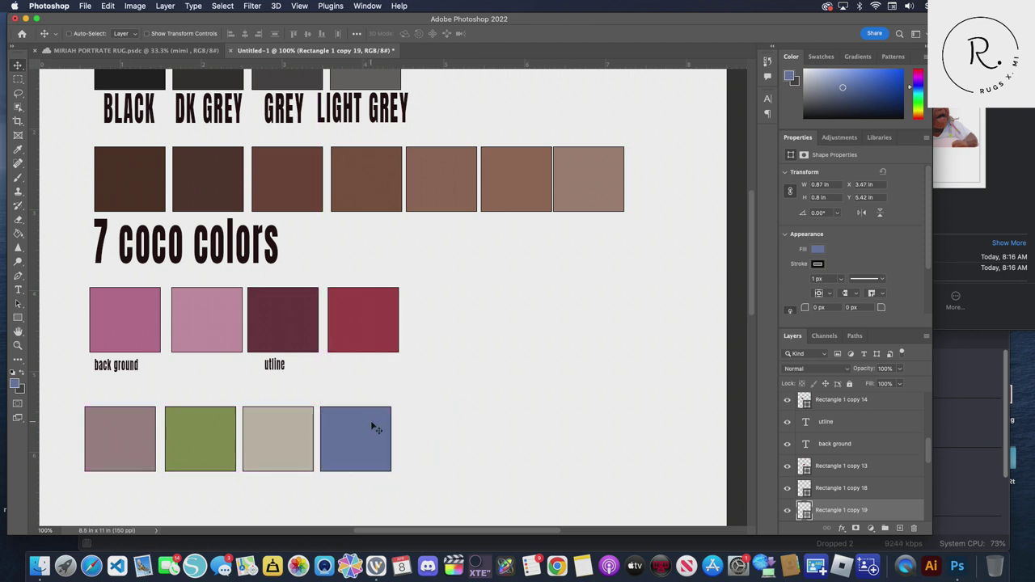
pyautogui.moveTo(366, 427); pyautogui.dragTo(406, 433)
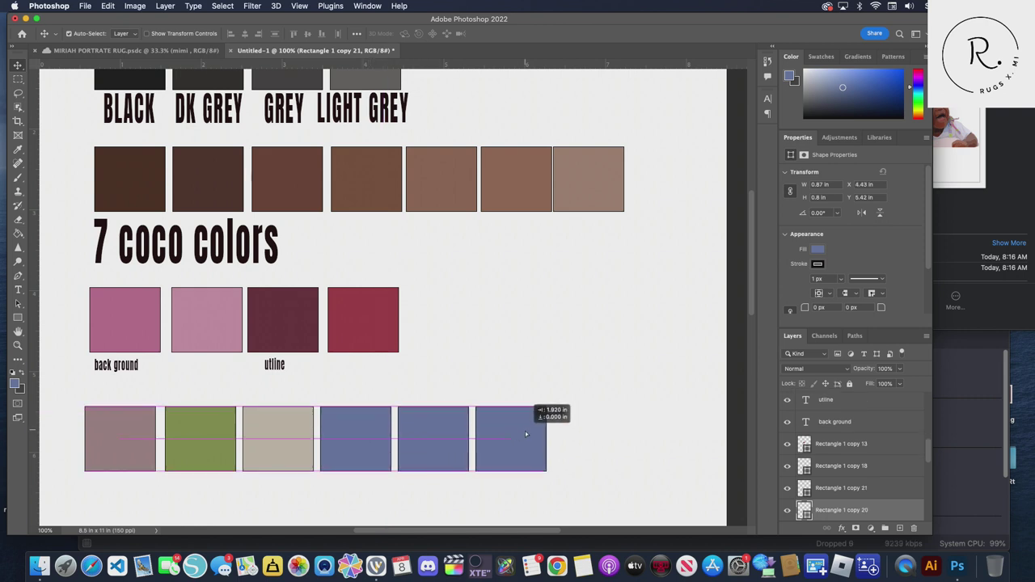
pyautogui.moveTo(405, 432); pyautogui.dragTo(531, 430)
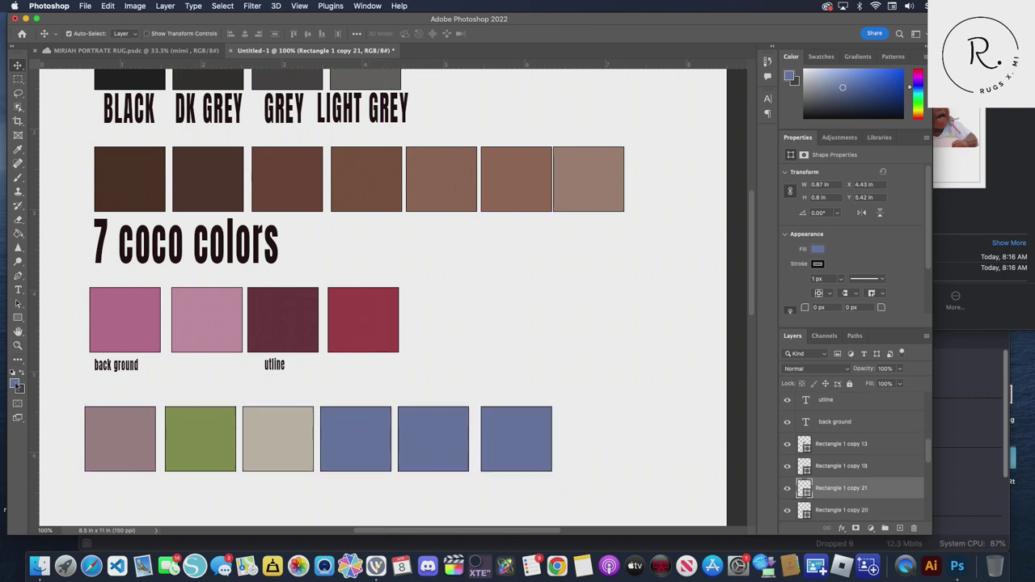
pyautogui.click(73, 52)
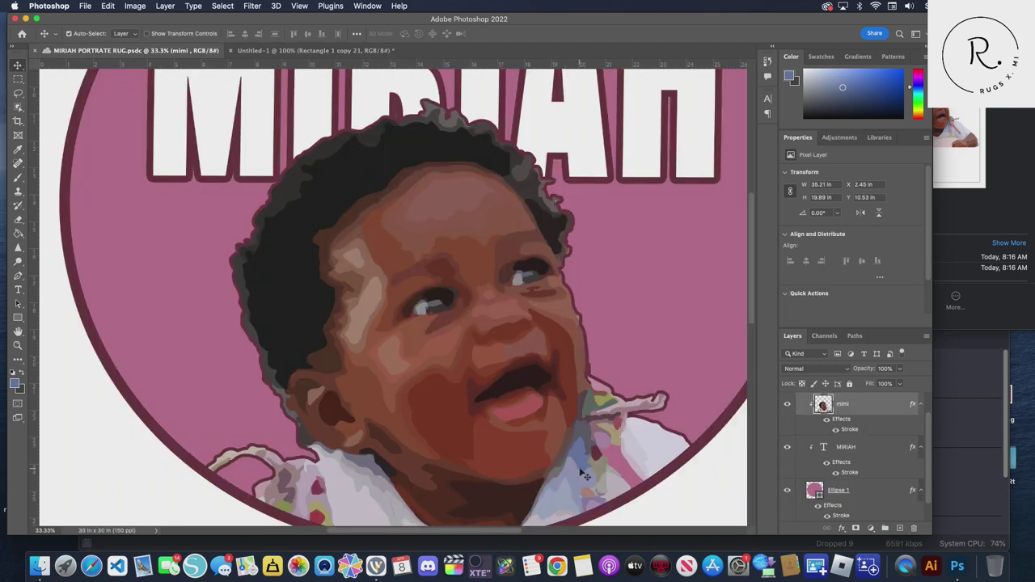
# Fill the fifth bottom-row swatch with lavender sampled from the baby's shirt
pyautogui.click(14, 384)
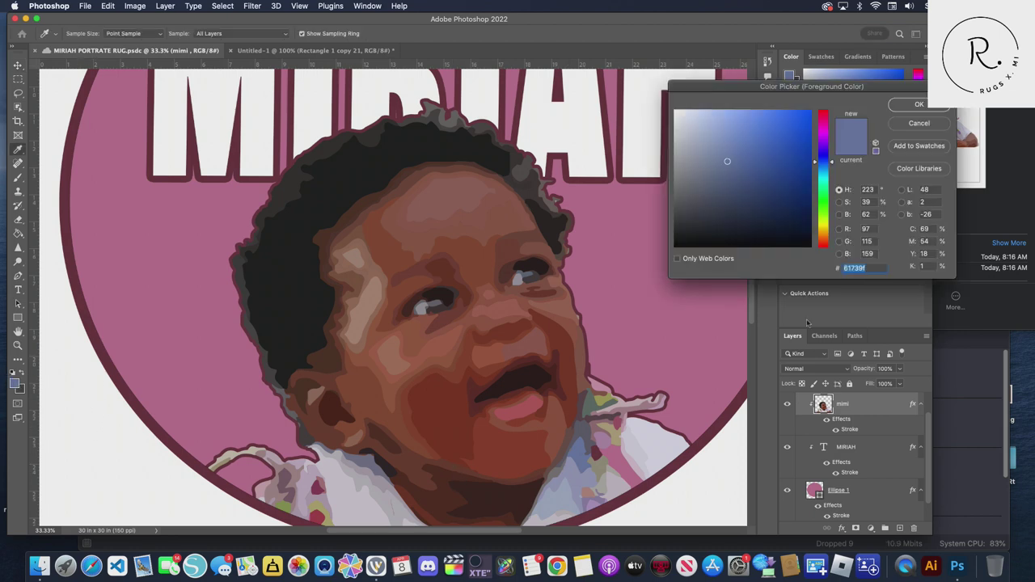
pyautogui.click(582, 481)
pyautogui.click(916, 103)
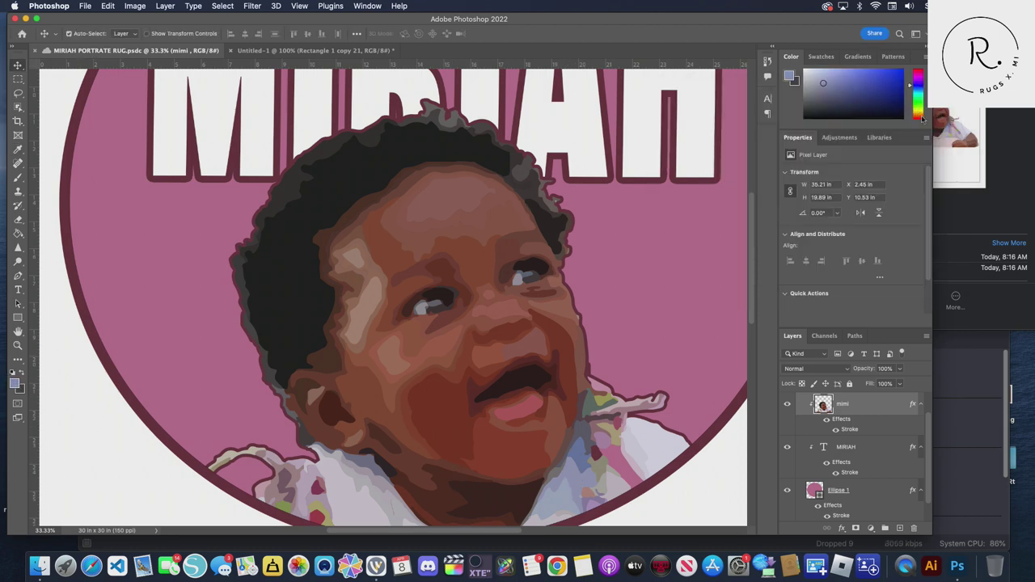
pyautogui.click(277, 50)
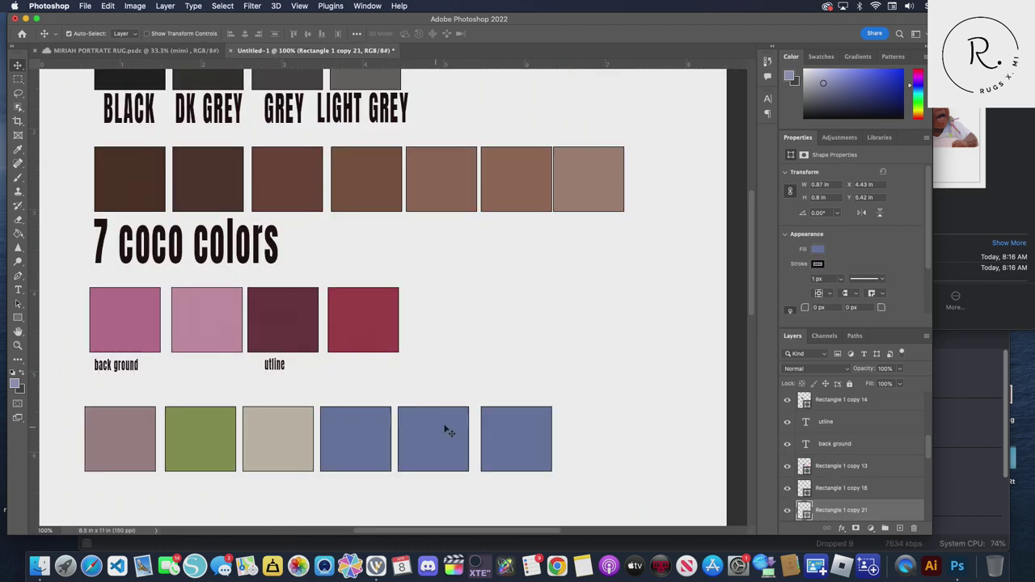
pyautogui.click(816, 250)
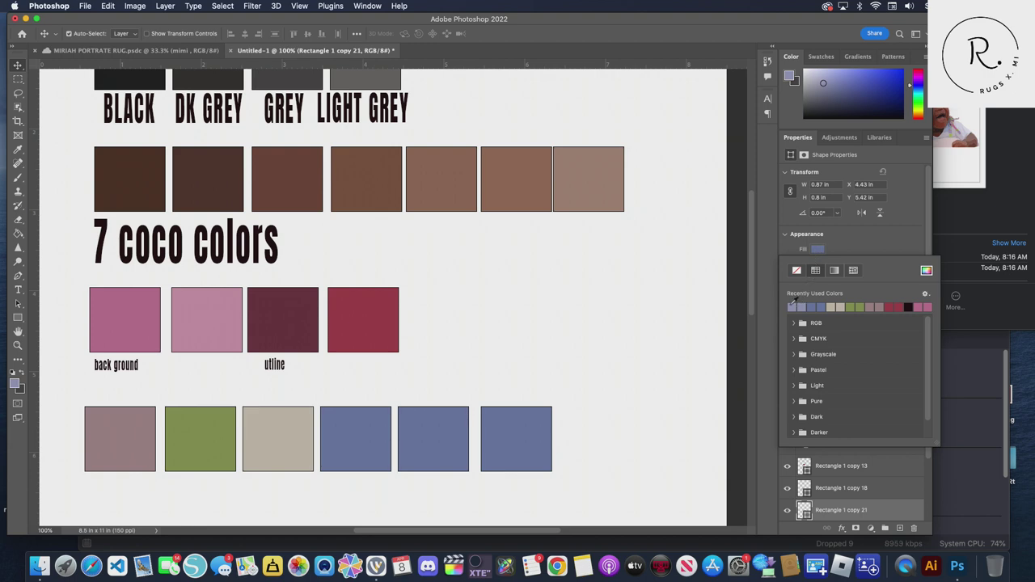
pyautogui.click(793, 306)
pyautogui.click(521, 442)
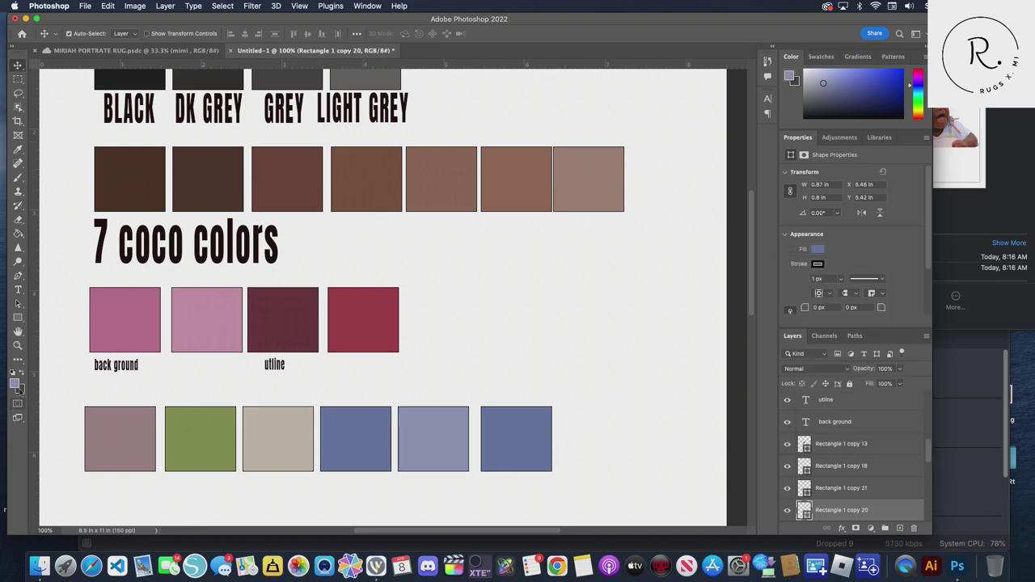
# Fill the sixth swatch with a pale grey-blue (9ca7c0) sampled from the clothing
pyautogui.click(15, 385)
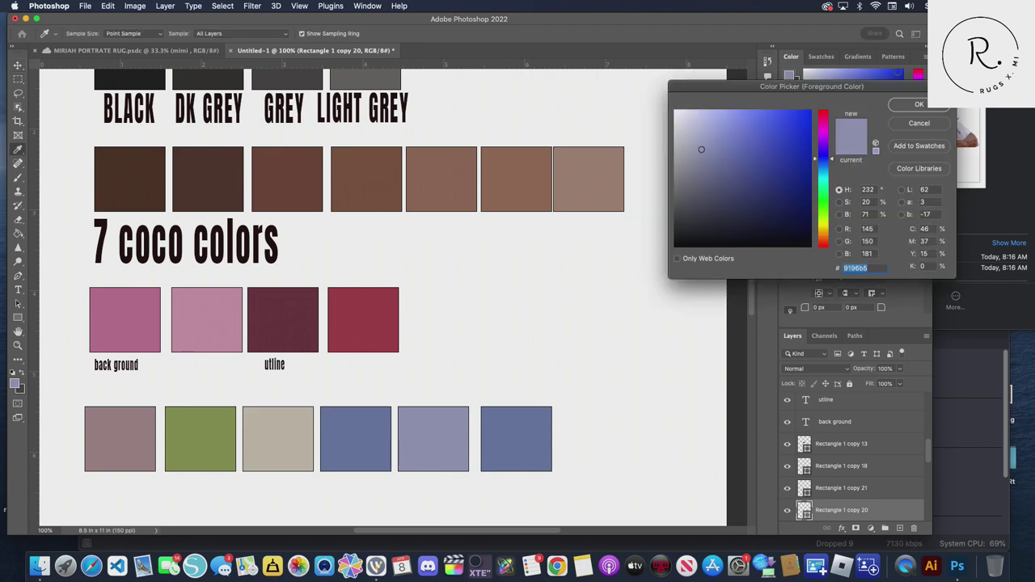
pyautogui.click(919, 104)
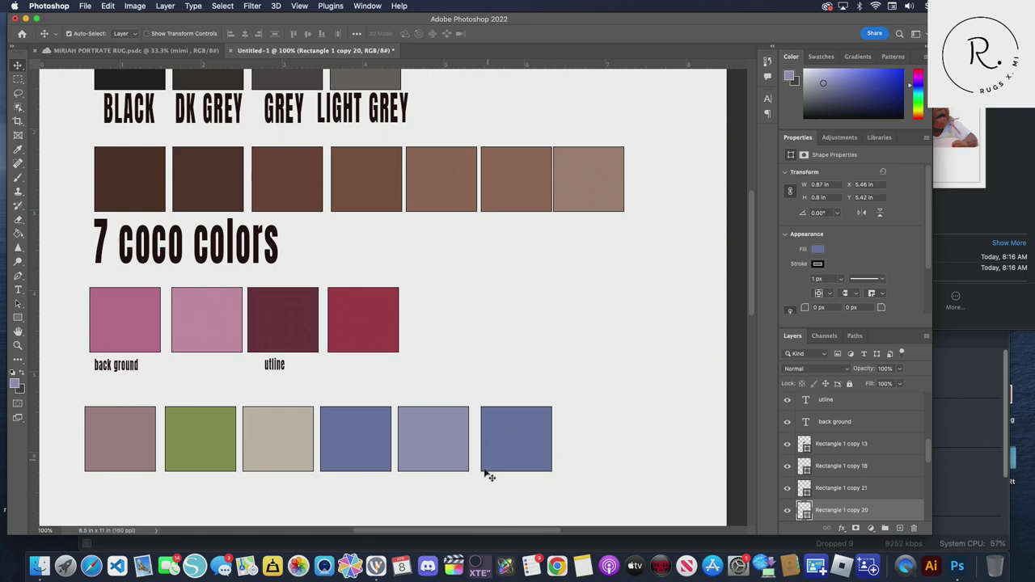
pyautogui.click(116, 50)
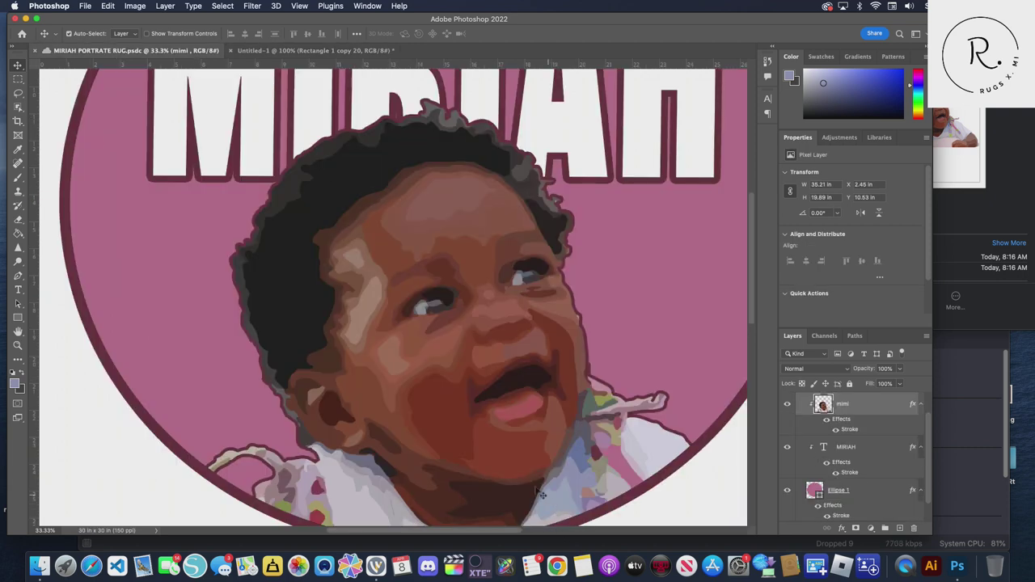
pyautogui.click(13, 382)
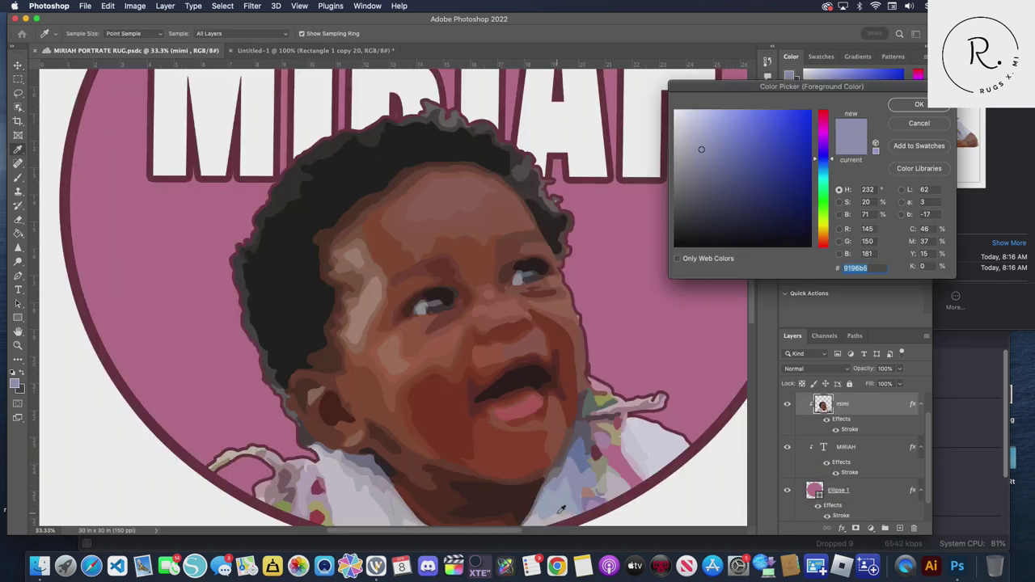
pyautogui.click(556, 505)
pyautogui.click(567, 495)
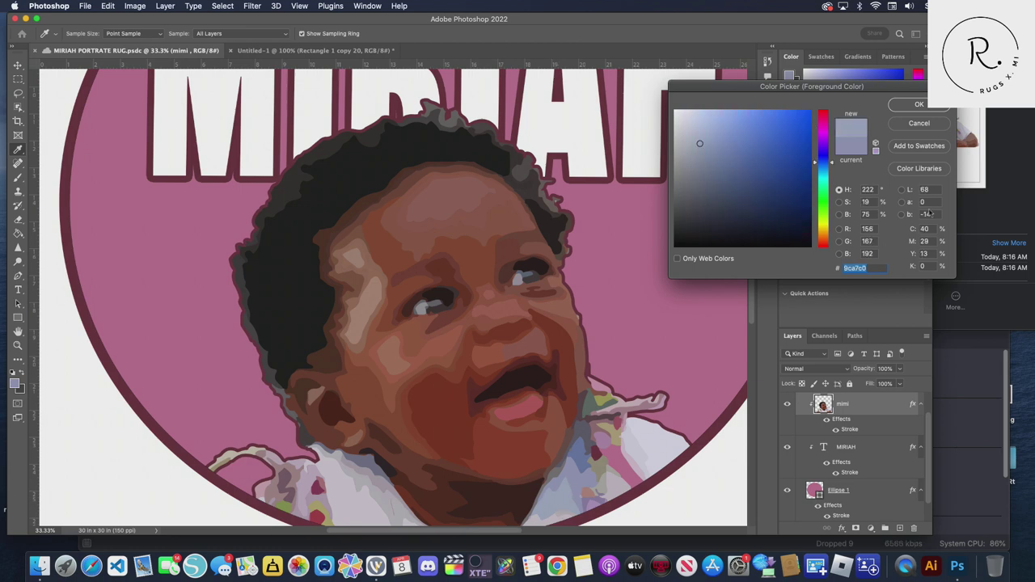
pyautogui.click(919, 105)
pyautogui.click(313, 50)
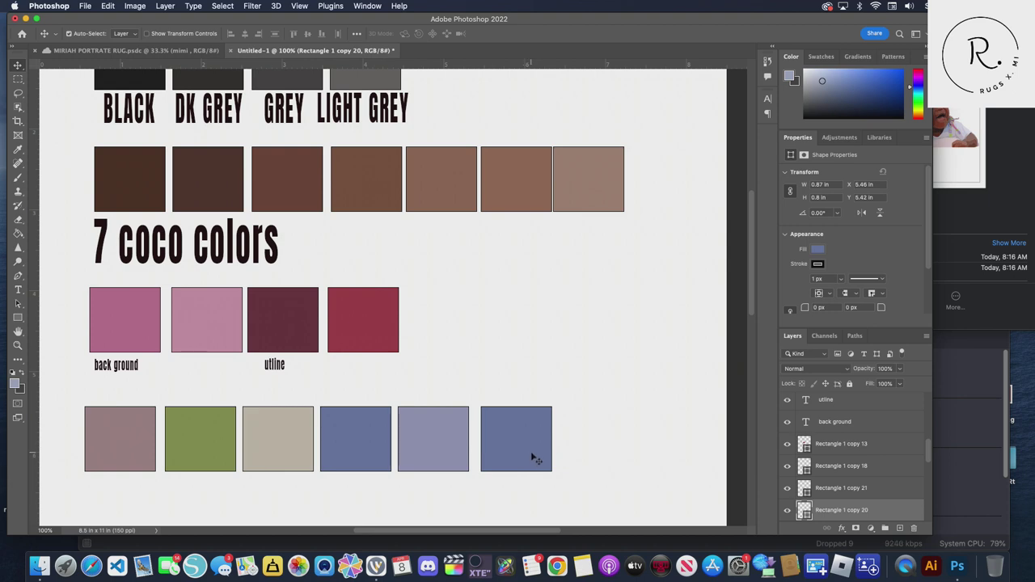
pyautogui.click(818, 249)
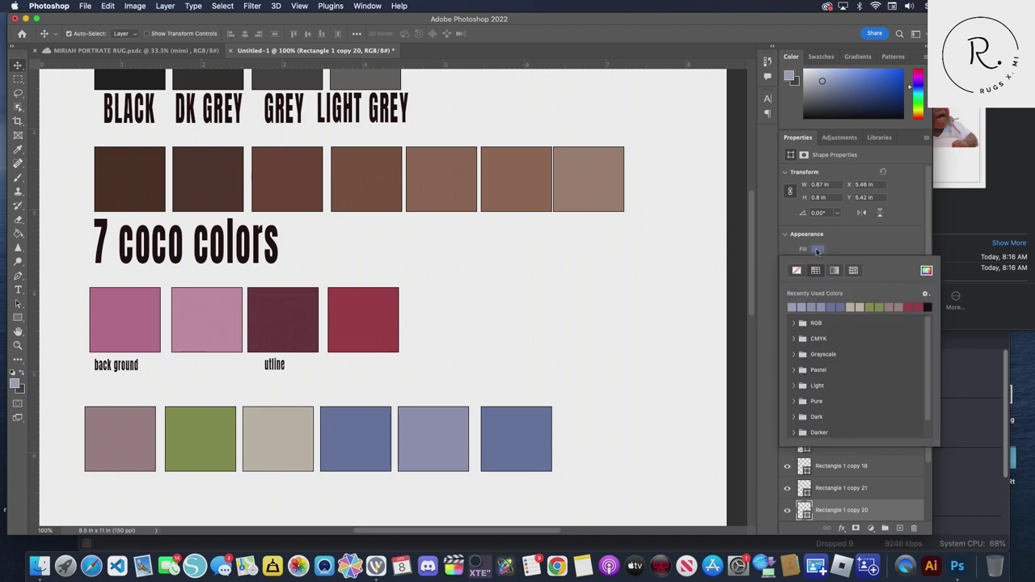
pyautogui.click(799, 304)
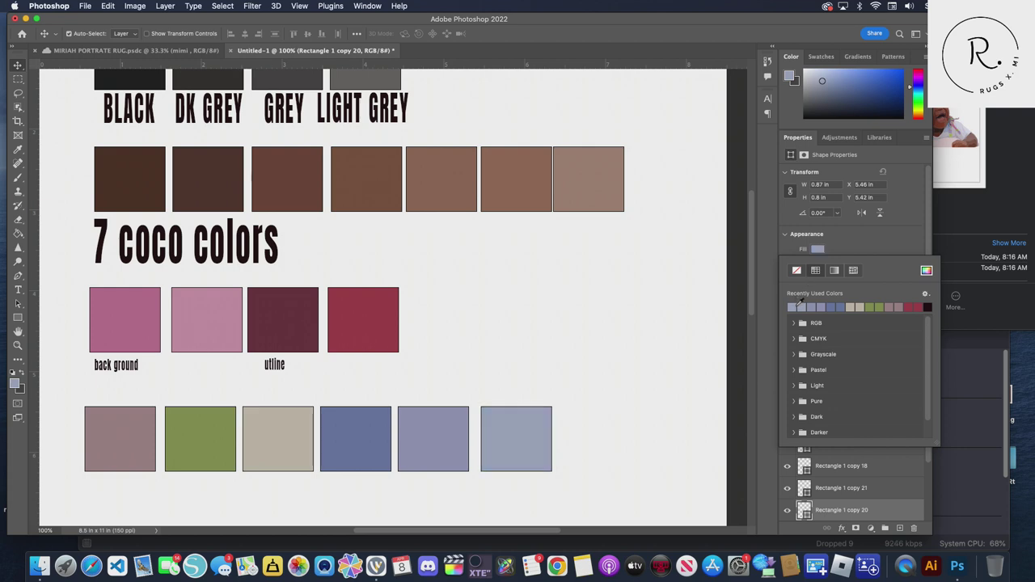
pyautogui.click(507, 360)
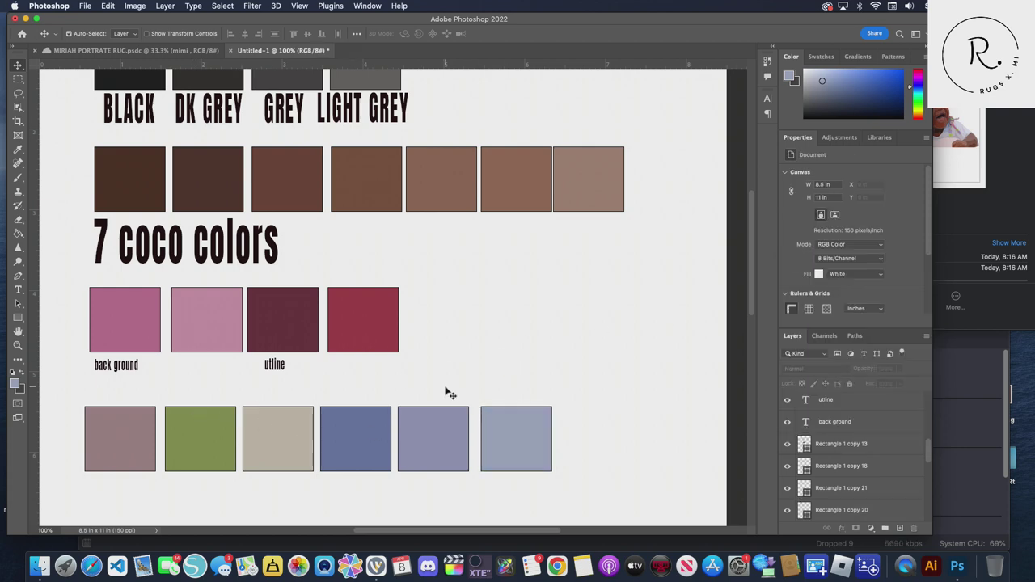
# Start a new text label below the bottom swatch row on the swatch sheet
pyautogui.scroll(3, 461, 381)
pyautogui.scroll(-5, 474, 369)
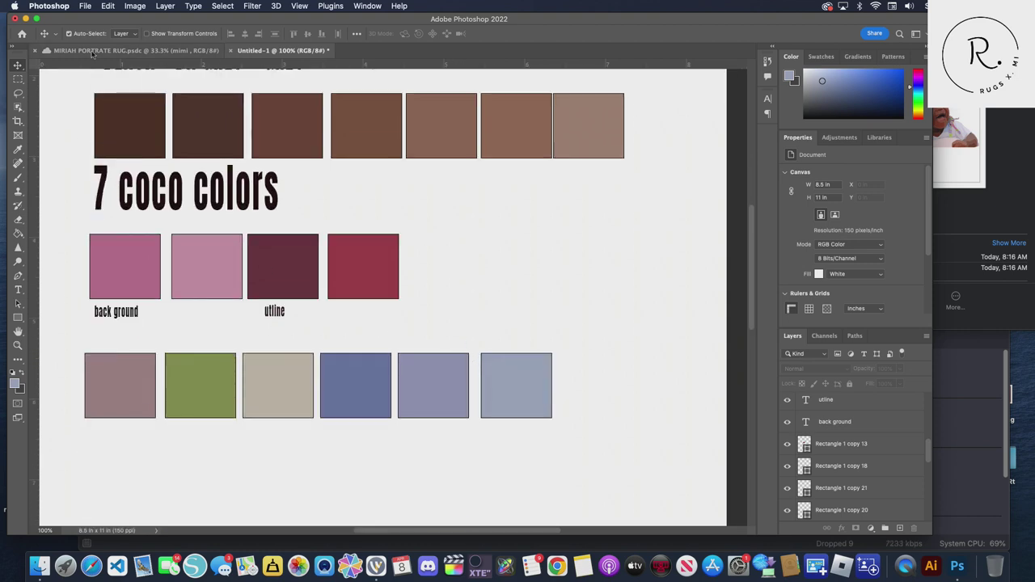
pyautogui.click(91, 51)
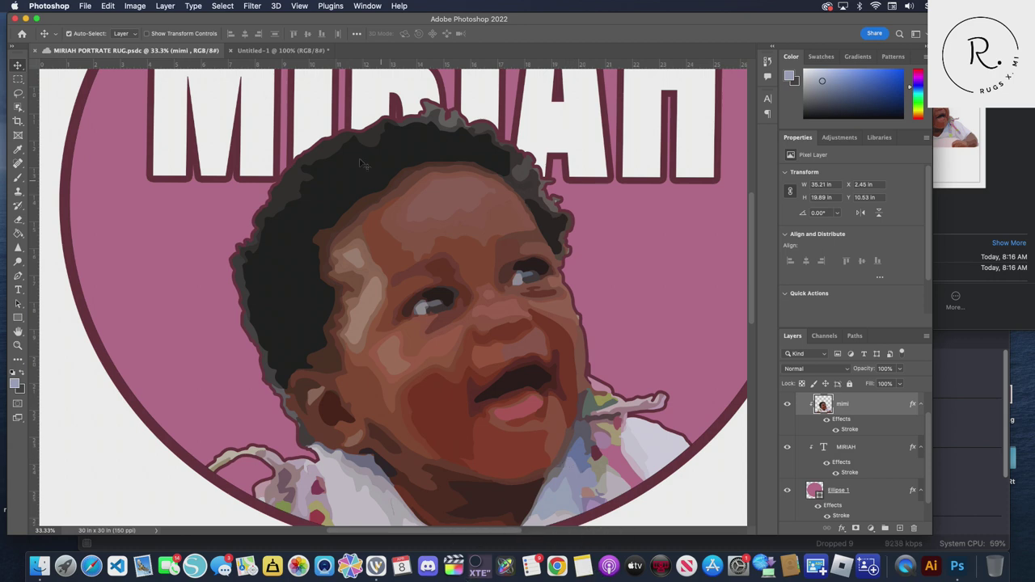
pyautogui.click(251, 51)
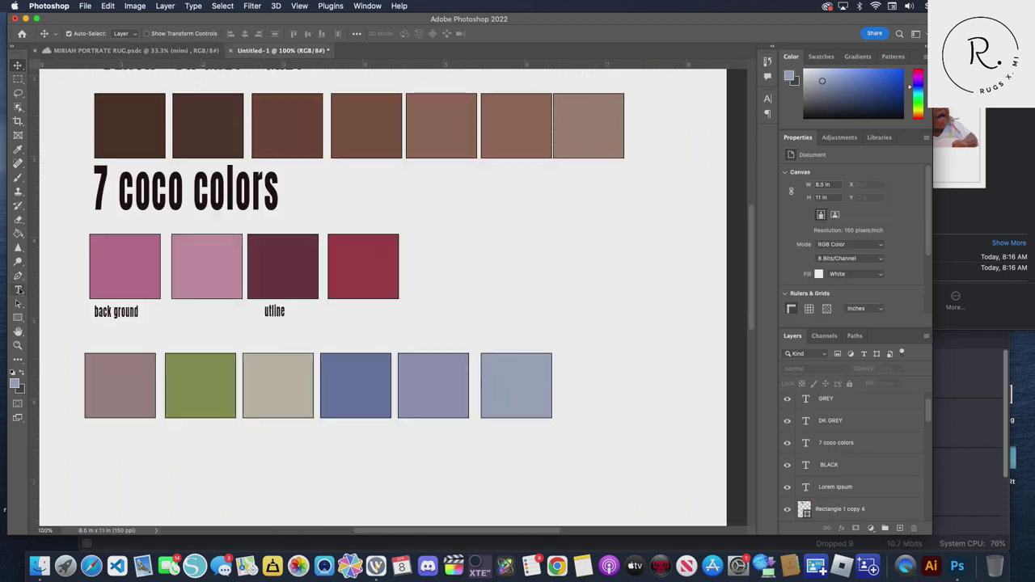
pyautogui.click(18, 290)
pyautogui.click(129, 477)
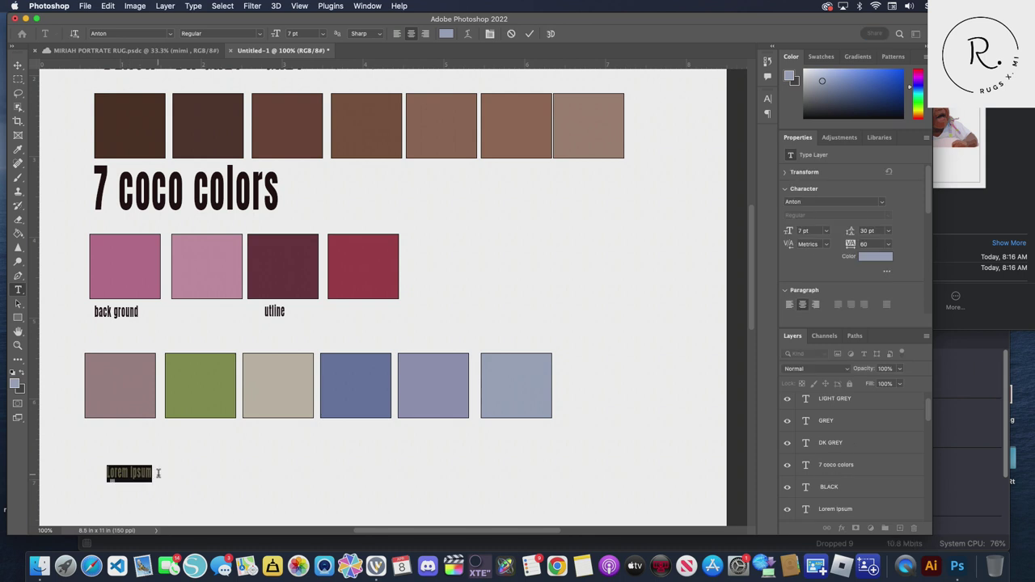
# Type the stacked label lines WHITE and OFF WHITE
pyautogui.press('BackSpace')
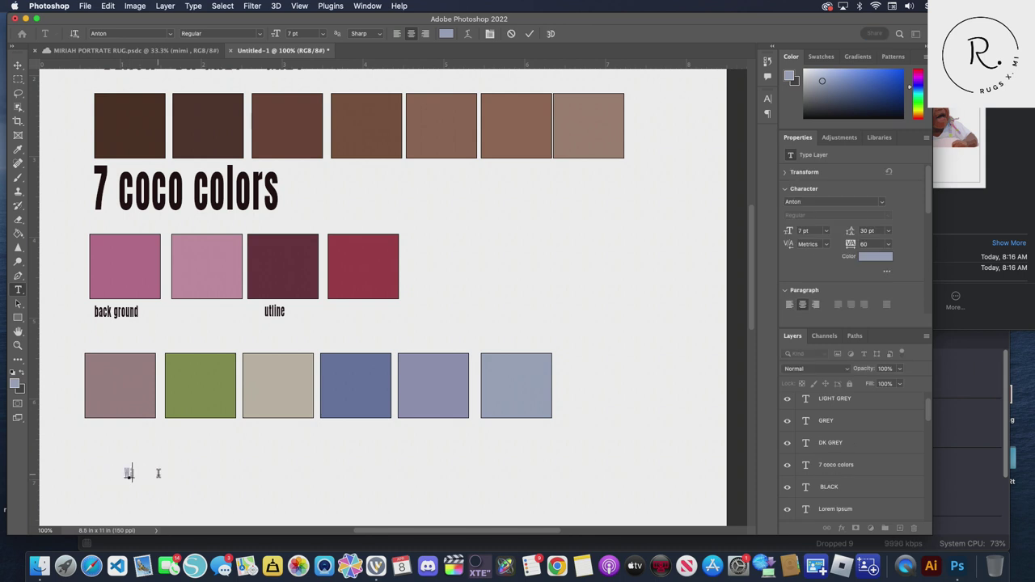
pyautogui.write('mauve')
pyautogui.write('TE')
pyautogui.press('Return')
pyautogui.write('GRE')
pyautogui.press('BackSpace')
pyautogui.press('BackSpace')
pyautogui.press('BackSpace')
pyautogui.press('BackSpace')
pyautogui.press('Return')
pyautogui.write('OFF WHITE')
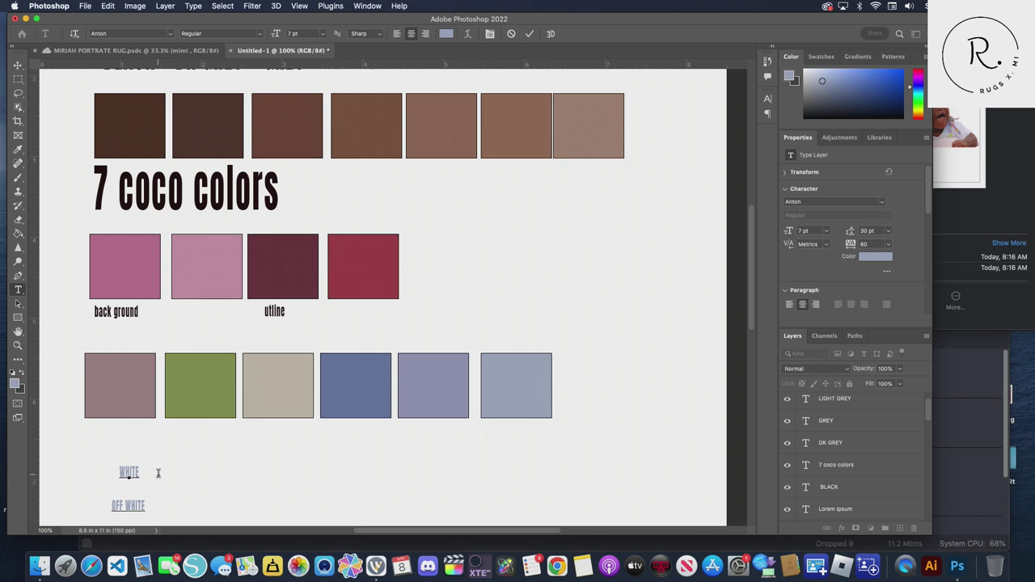
pyautogui.scroll(-2, 156, 468)
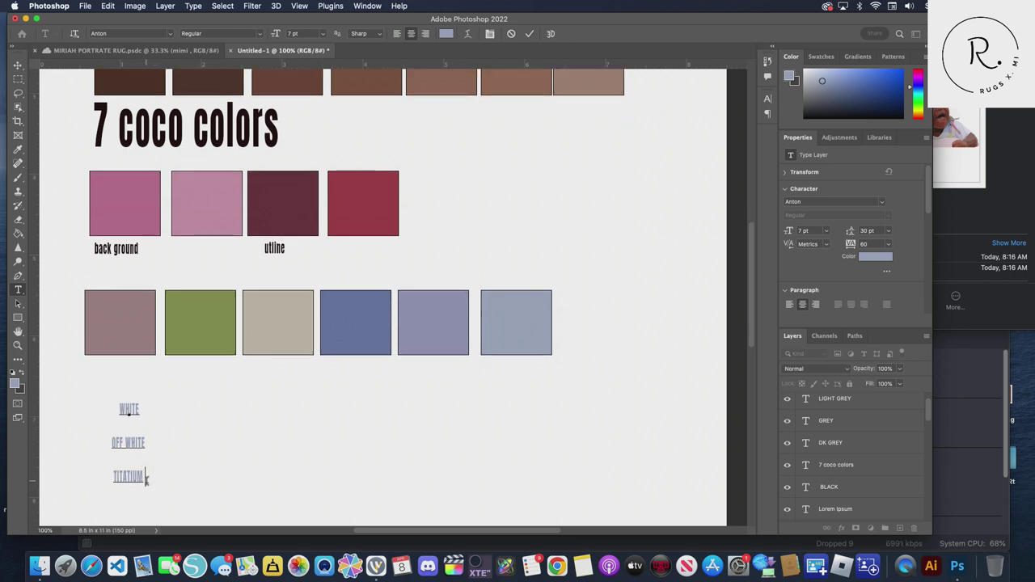
pyautogui.moveTo(147, 478); pyautogui.dragTo(110, 417)
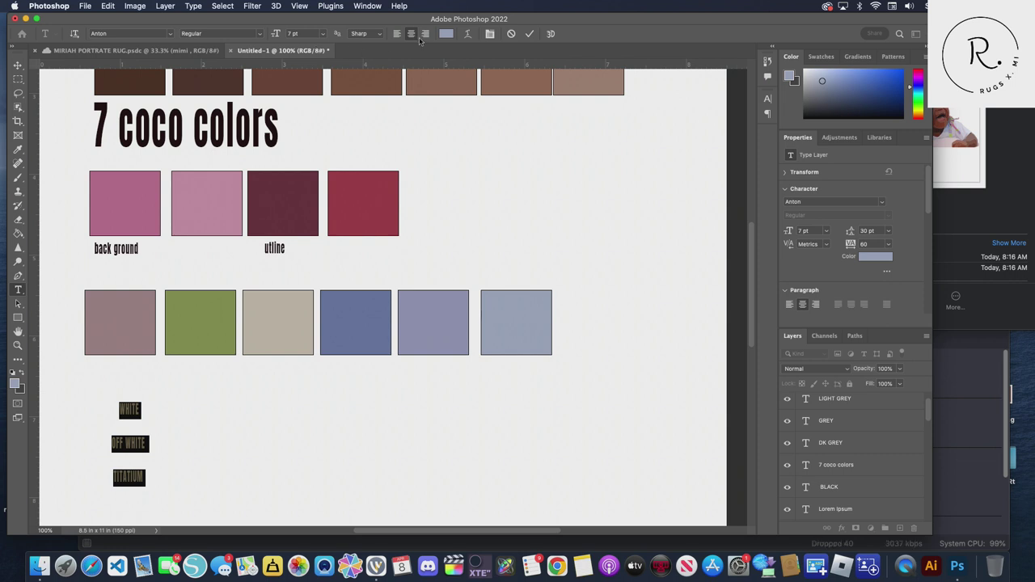
# Set the label colour to near-black #151616 and tighten the leading to 16 pt
pyautogui.click(445, 33)
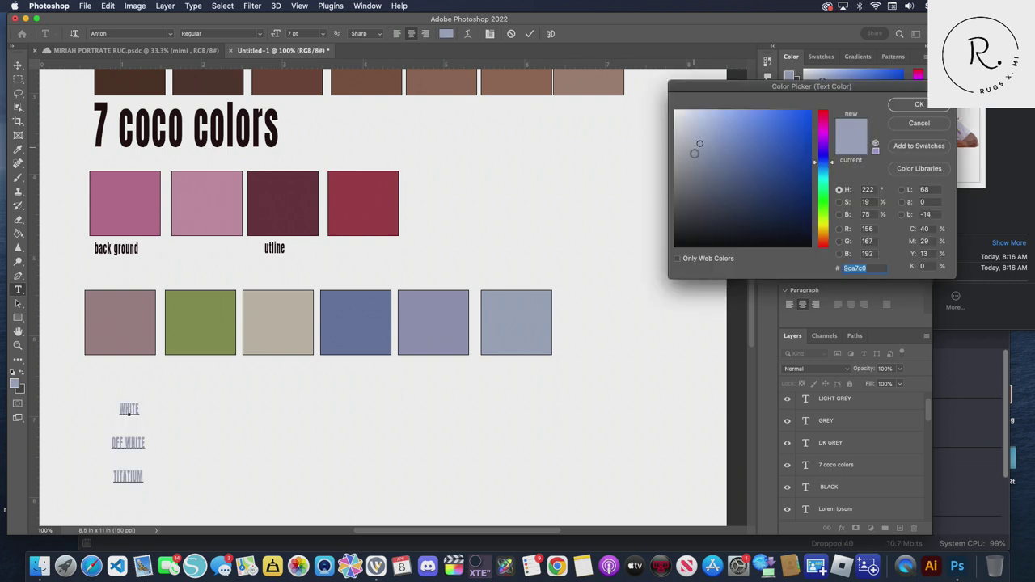
pyautogui.moveTo(694, 154); pyautogui.dragTo(678, 235)
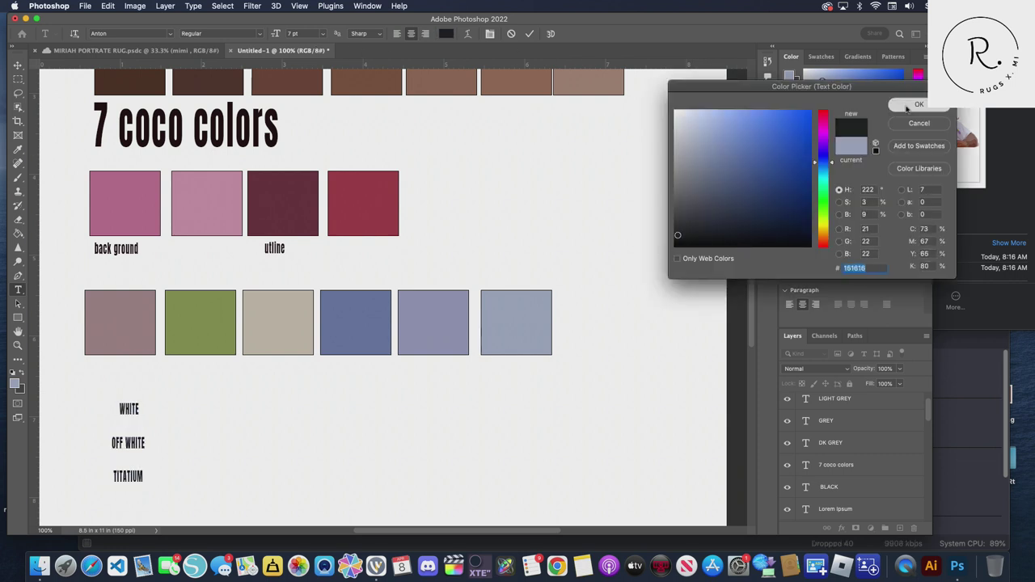
pyautogui.click(919, 104)
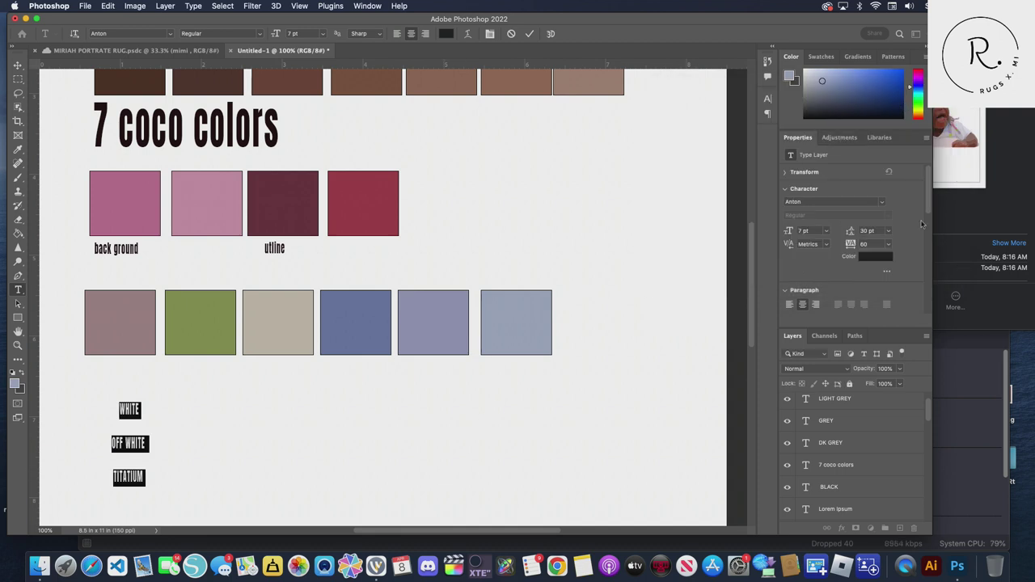
pyautogui.moveTo(852, 234); pyautogui.dragTo(231, 413)
pyautogui.click(128, 411)
# Move the label block under the first bottom-row swatch and reopen it for editing
pyautogui.click(17, 65)
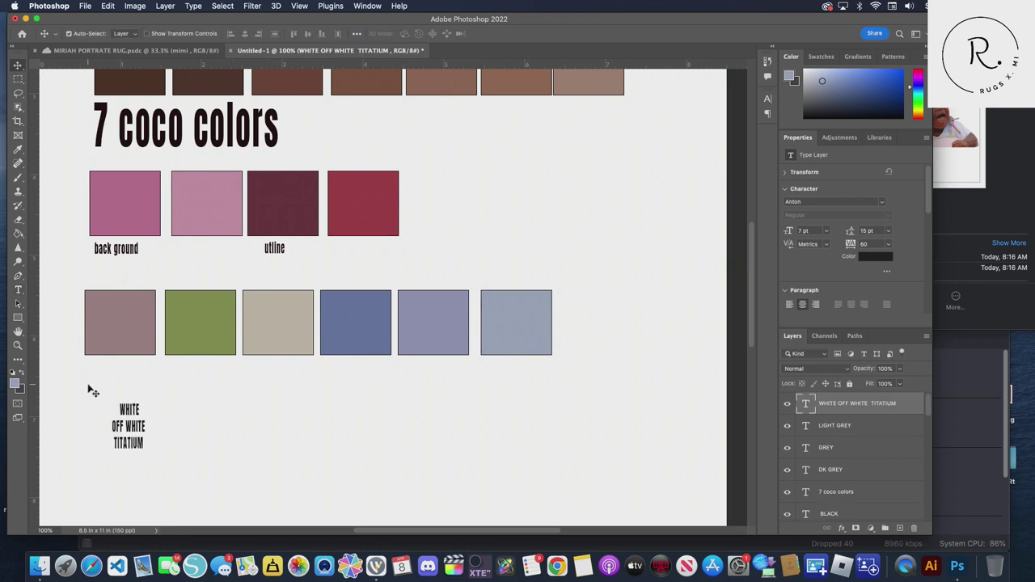
pyautogui.moveTo(127, 410); pyautogui.dragTo(81, 372)
pyautogui.doubleClick(96, 375)
pyautogui.scroll(3, 402, 394)
pyautogui.scroll(3, 406, 402)
pyautogui.scroll(5, 404, 404)
pyautogui.scroll(-3, 404, 405)
pyautogui.scroll(-6, 405, 404)
pyautogui.scroll(3, 405, 406)
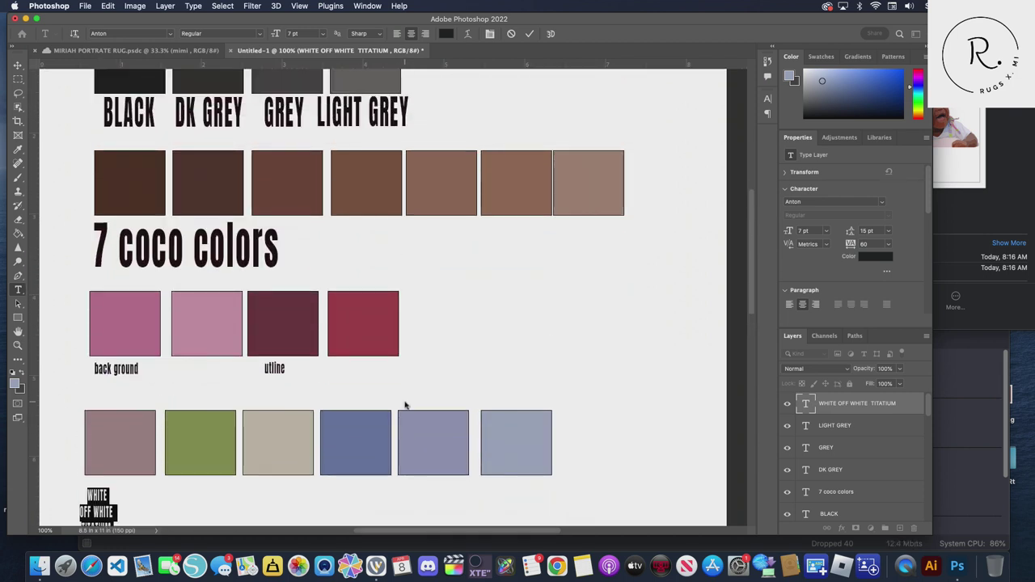
# Start saving a copy of the swatch sheet, retyping the file name and choosing to save locally
pyautogui.click(86, 7)
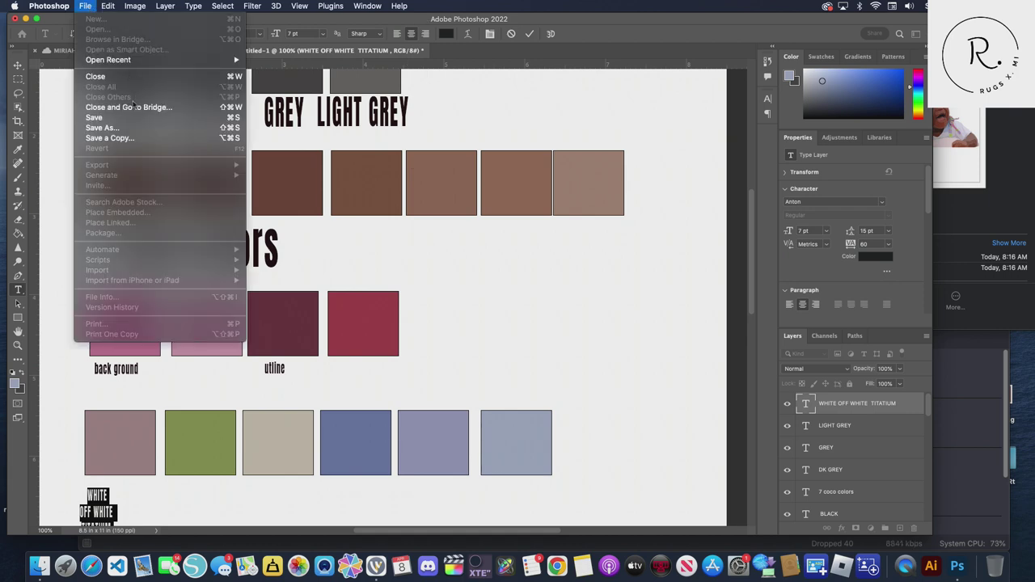
pyautogui.click(109, 139)
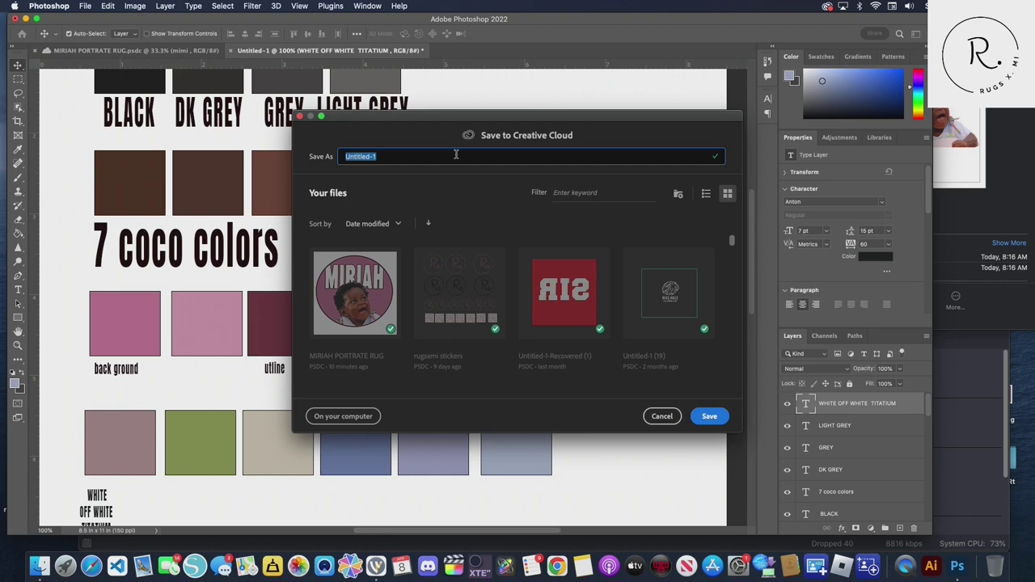
pyautogui.write('co')
pyautogui.write('ORS FOR PO')
pyautogui.write('IATE RU')
pyautogui.write('G')
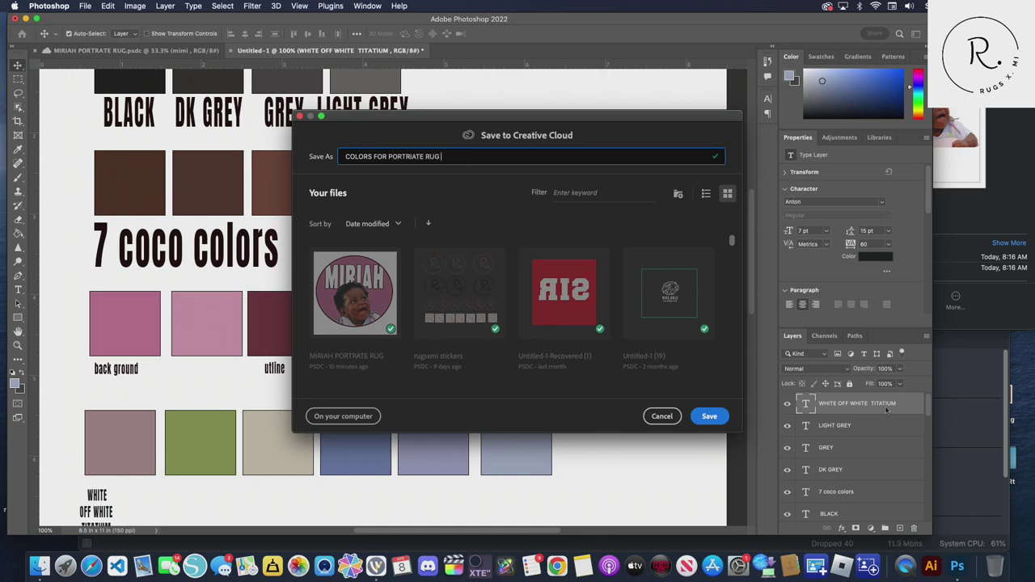
pyautogui.click(723, 421)
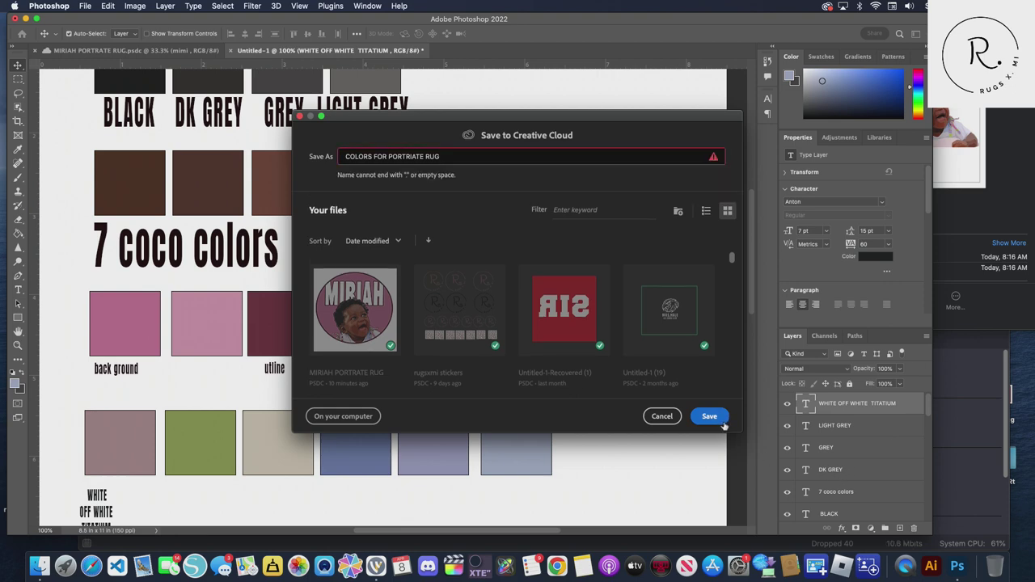
pyautogui.moveTo(457, 157); pyautogui.dragTo(279, 148)
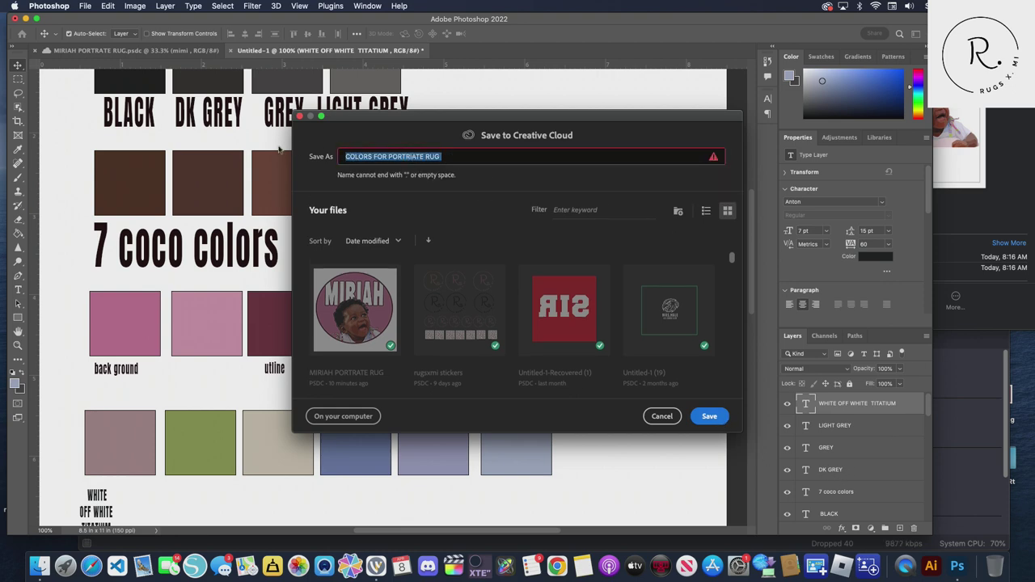
pyautogui.write('COLO')
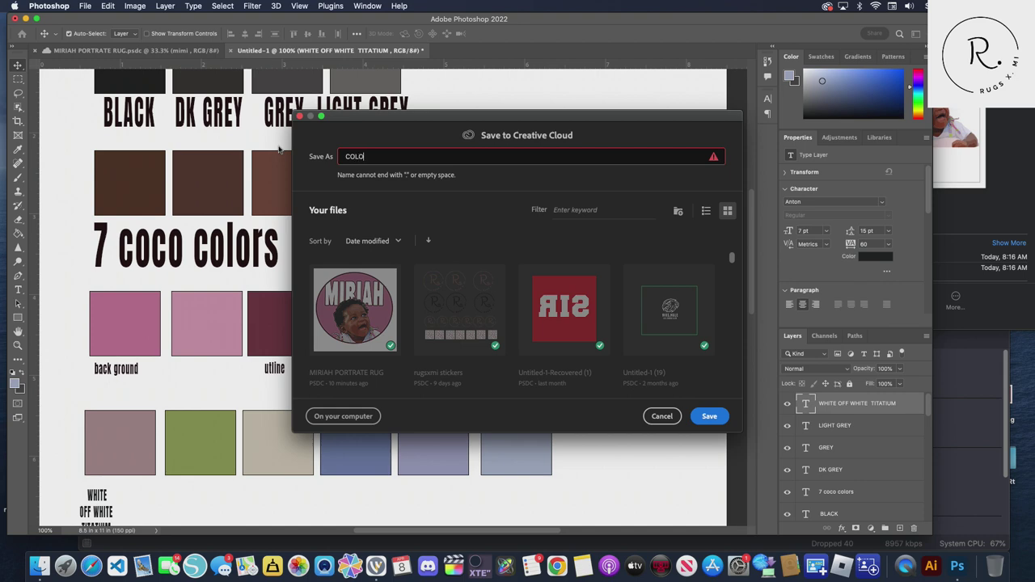
pyautogui.write('TRIATERUG')
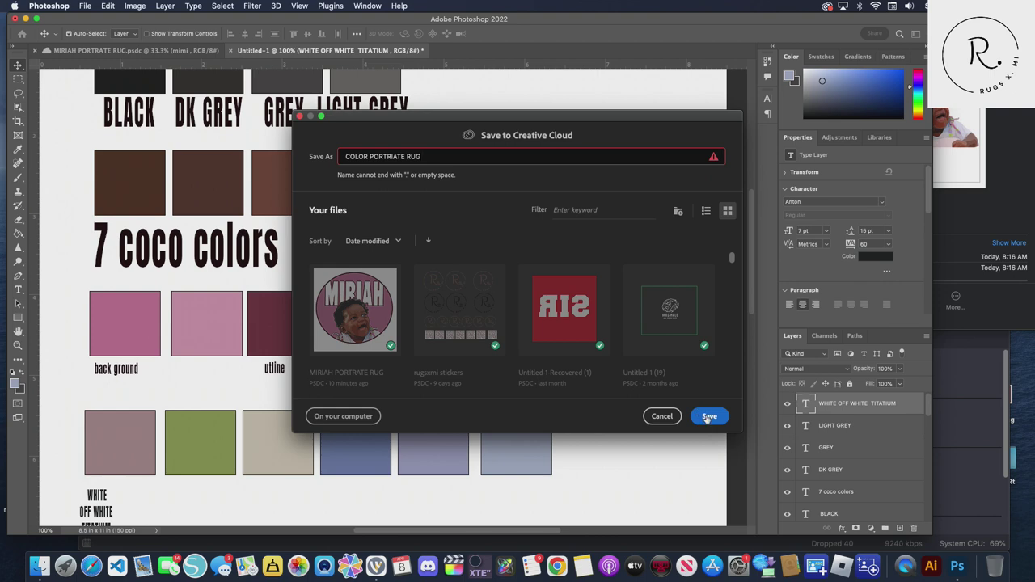
pyautogui.moveTo(431, 159); pyautogui.dragTo(312, 151)
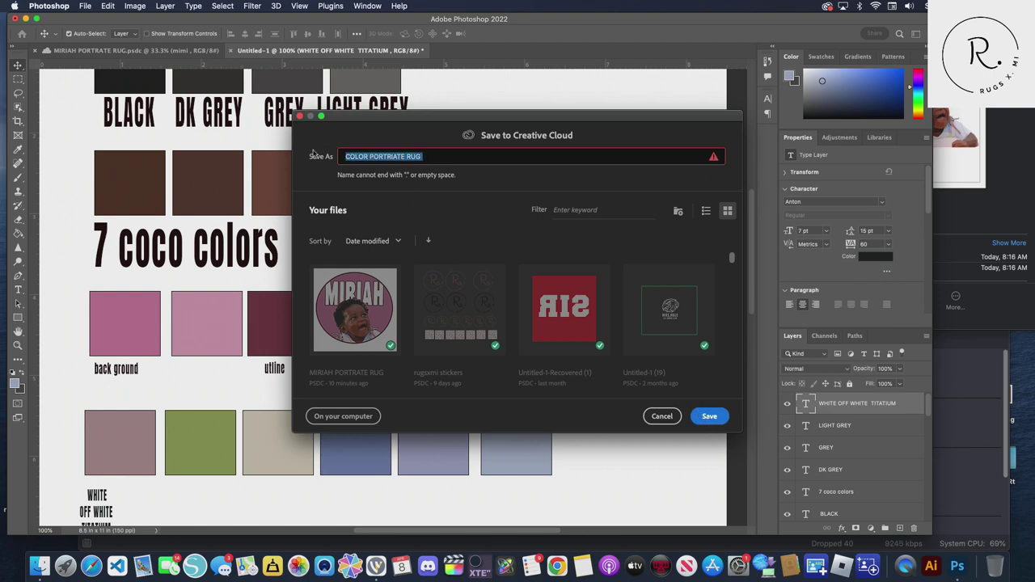
pyautogui.write('COLOPALAE')
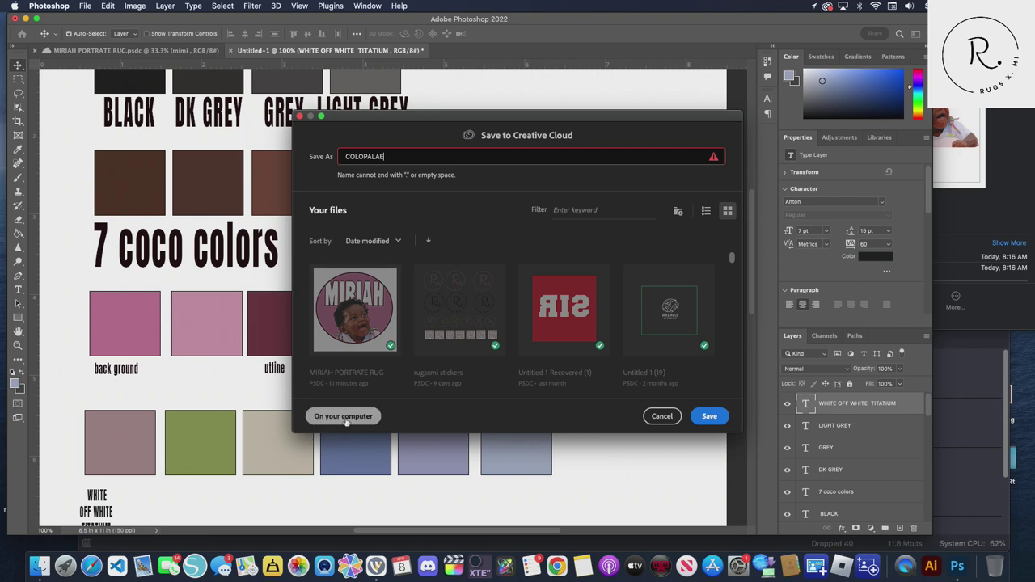
pyautogui.click(343, 416)
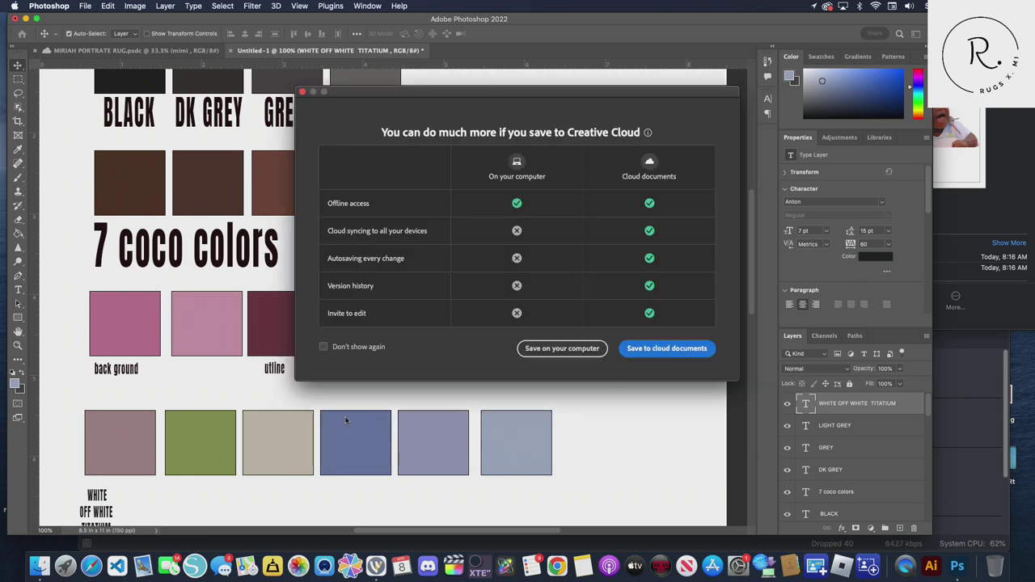
pyautogui.click(561, 349)
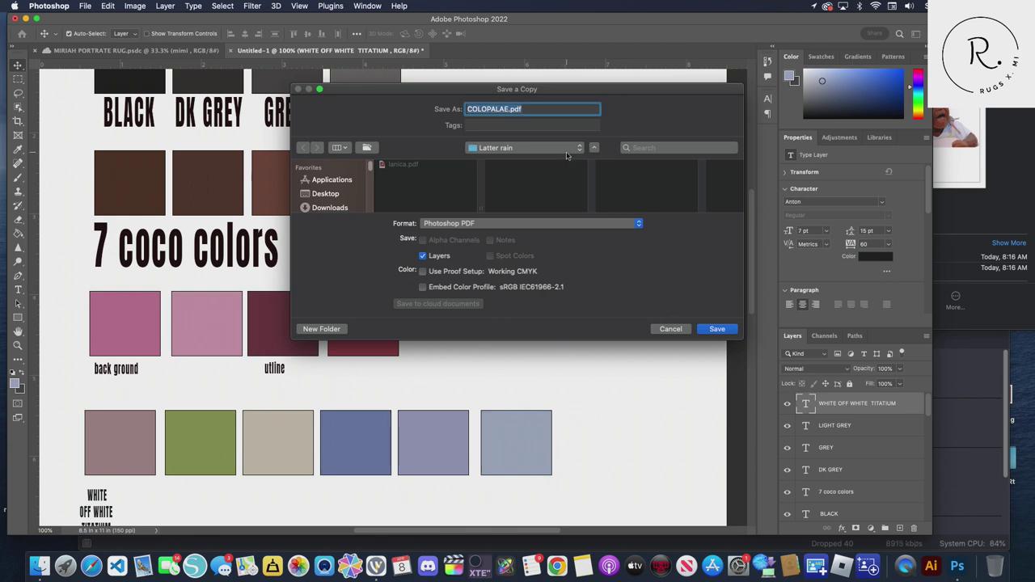
# Target the Tufting Export folder in 00 cs ACADEMY, then cancel the Save Adobe PDF dialog
pyautogui.click(571, 153)
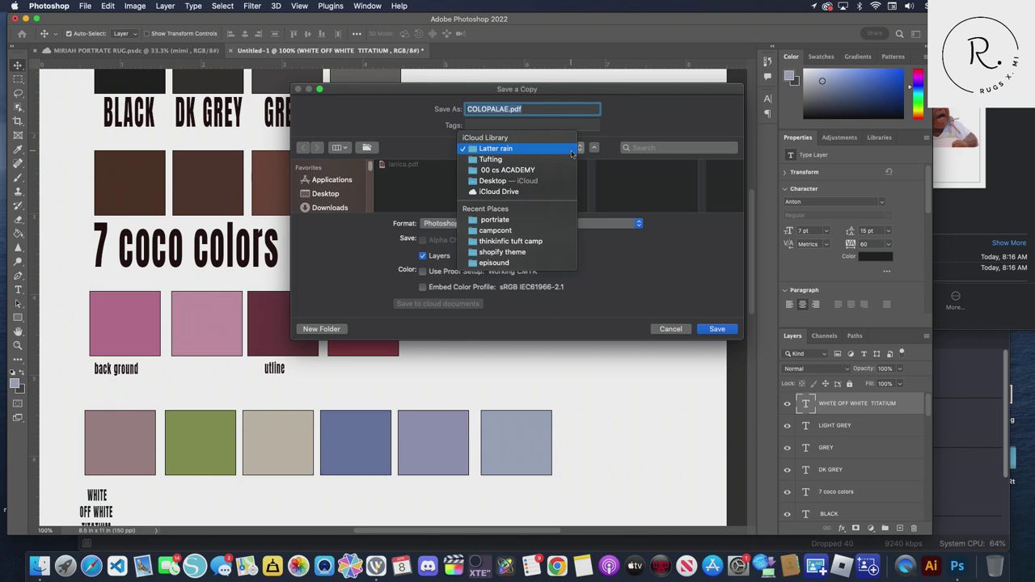
pyautogui.click(553, 170)
pyautogui.scroll(-3, 543, 183)
pyautogui.scroll(-3, 543, 183)
pyautogui.scroll(-2, 544, 183)
pyautogui.scroll(-2, 543, 183)
pyautogui.scroll(-3, 544, 184)
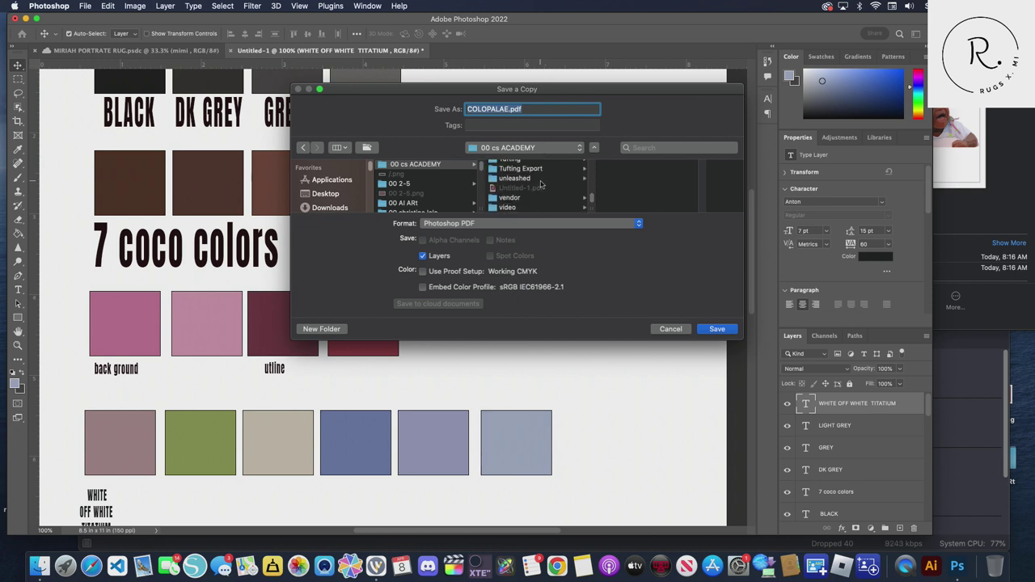
pyautogui.click(551, 168)
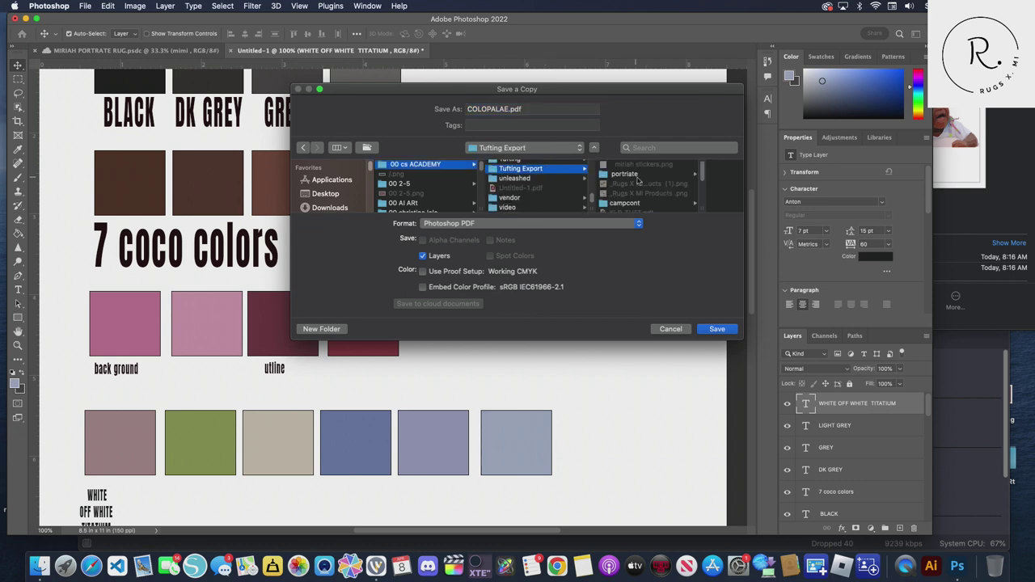
pyautogui.click(717, 331)
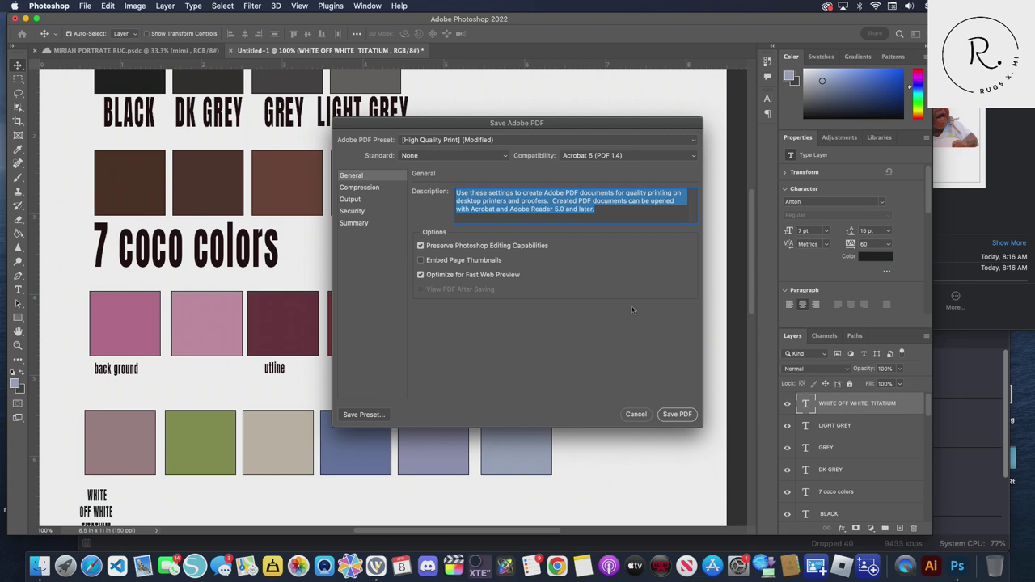
pyautogui.click(673, 157)
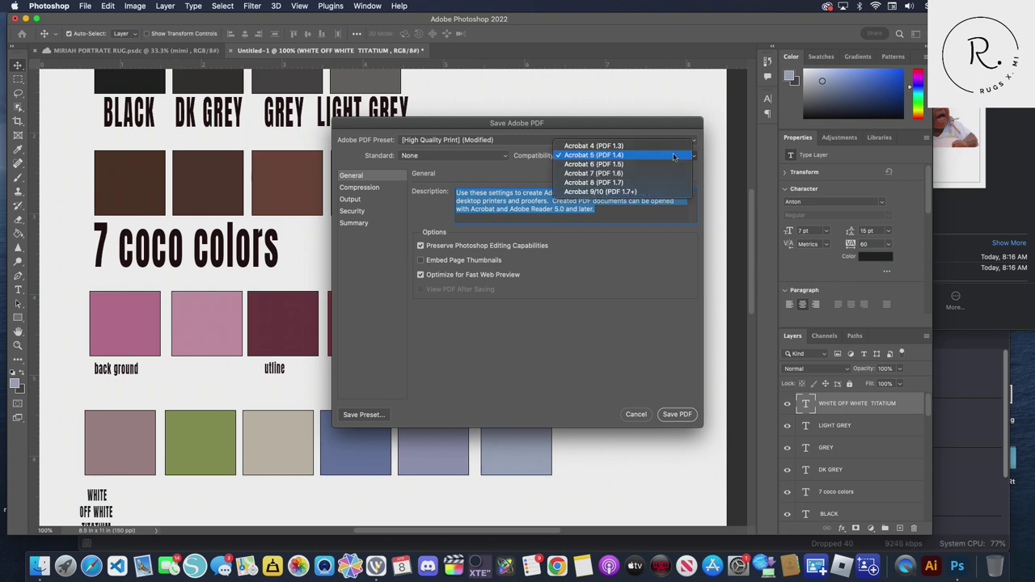
pyautogui.click(673, 156)
pyautogui.click(635, 414)
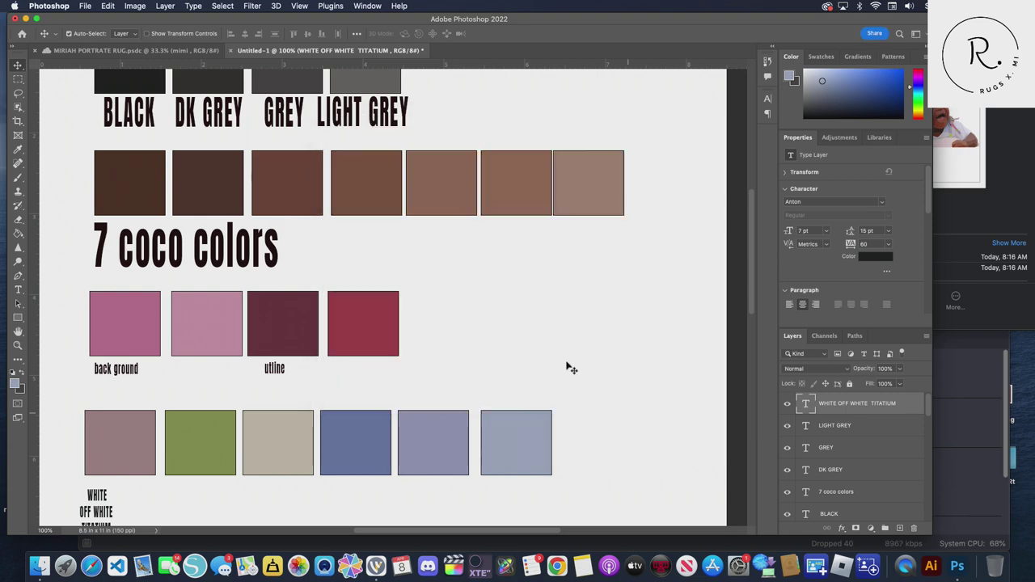
# Save the swatch sheet on the computer as Untitled-1.png, accepting the PNG options
pyautogui.click(84, 5)
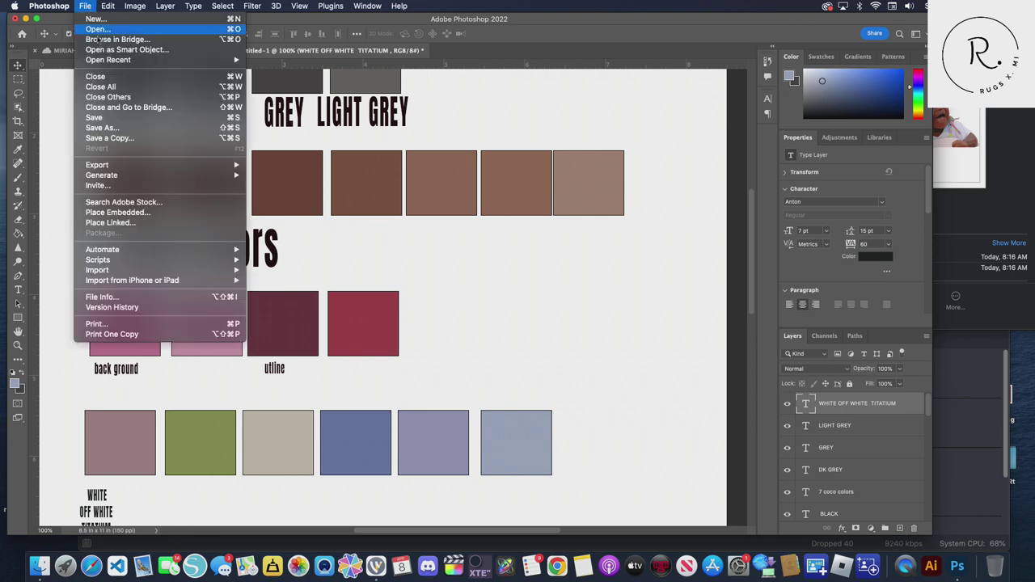
pyautogui.click(121, 129)
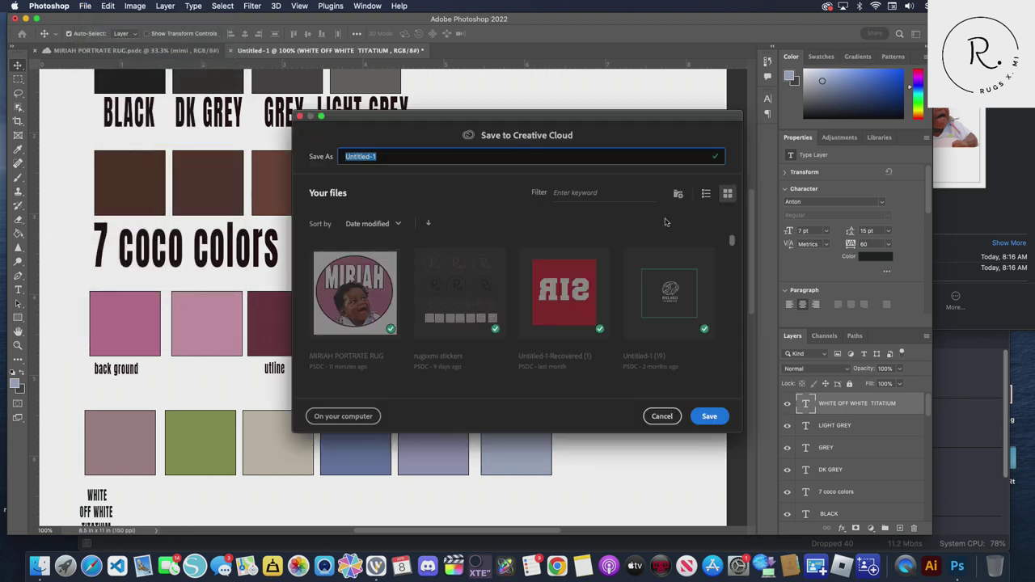
pyautogui.click(316, 422)
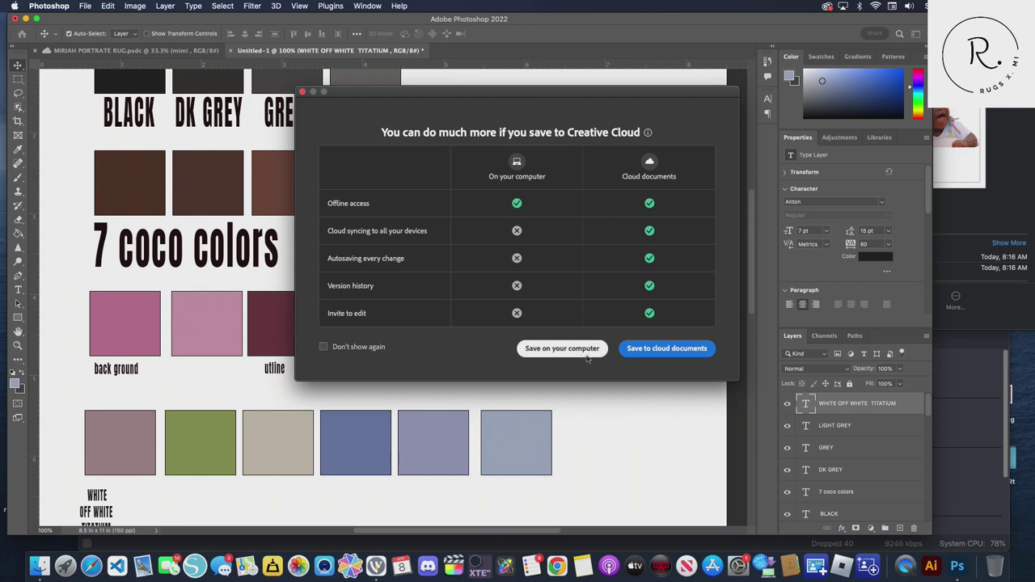
pyautogui.click(584, 354)
pyautogui.click(529, 223)
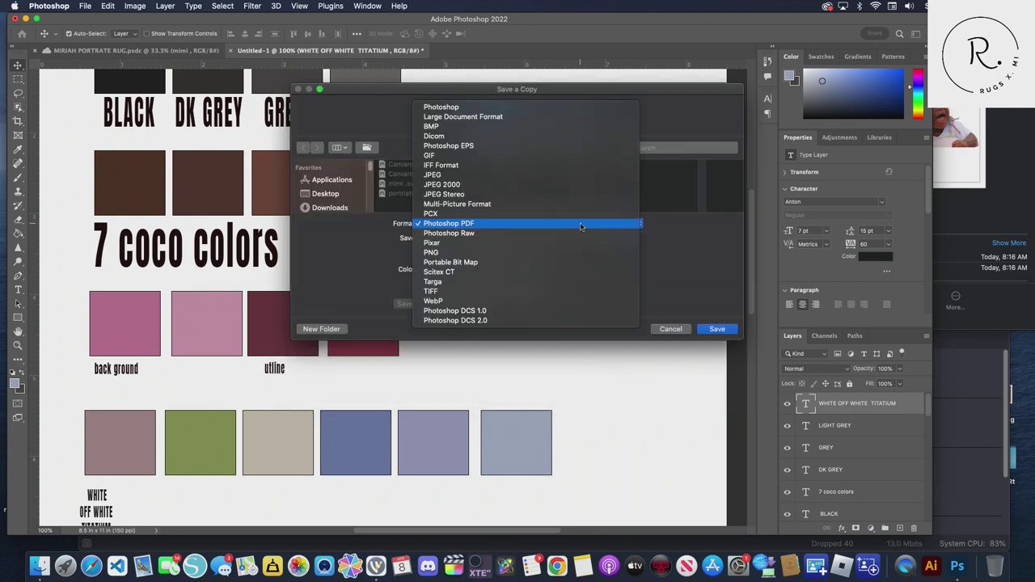
pyautogui.click(485, 253)
pyautogui.click(722, 330)
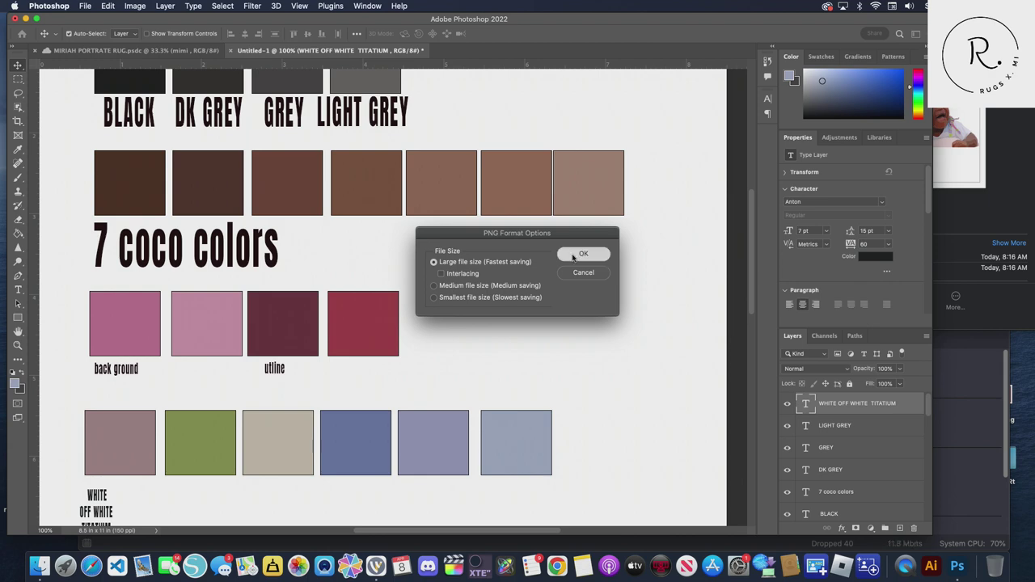
pyautogui.click(579, 254)
pyautogui.click(151, 51)
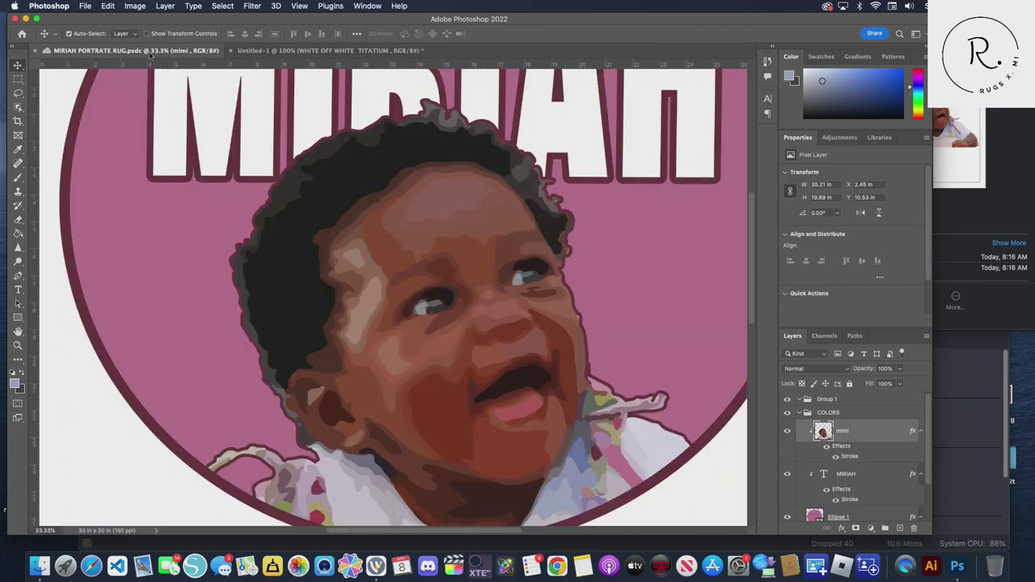
# Flip the MIRIAH PORTRATE RUG canvas horizontally and save the document with Ctrl+S
pyautogui.click(85, 6)
pyautogui.click(85, 6)
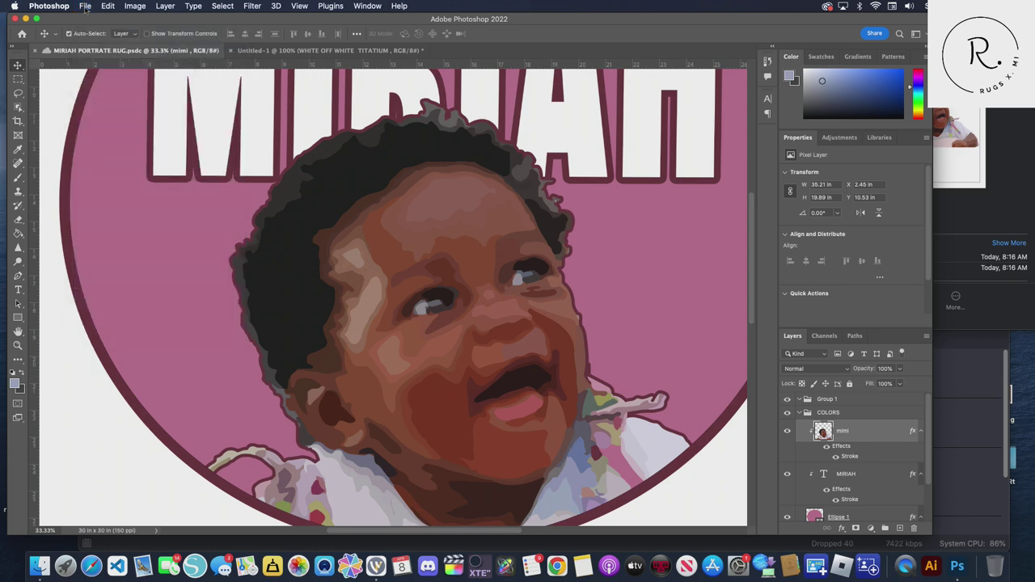
pyautogui.click(132, 7)
pyautogui.moveTo(157, 110)
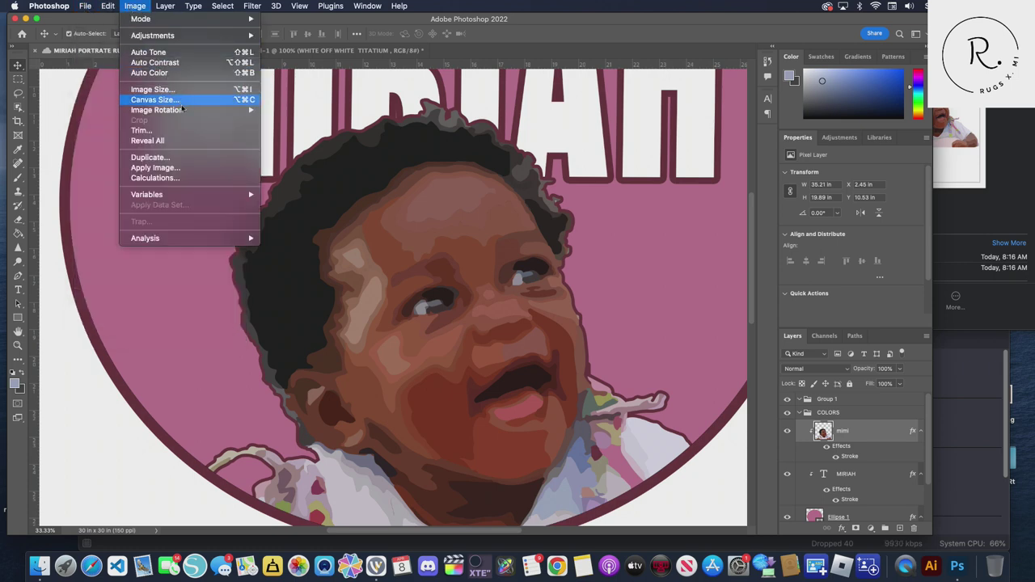
pyautogui.click(336, 157)
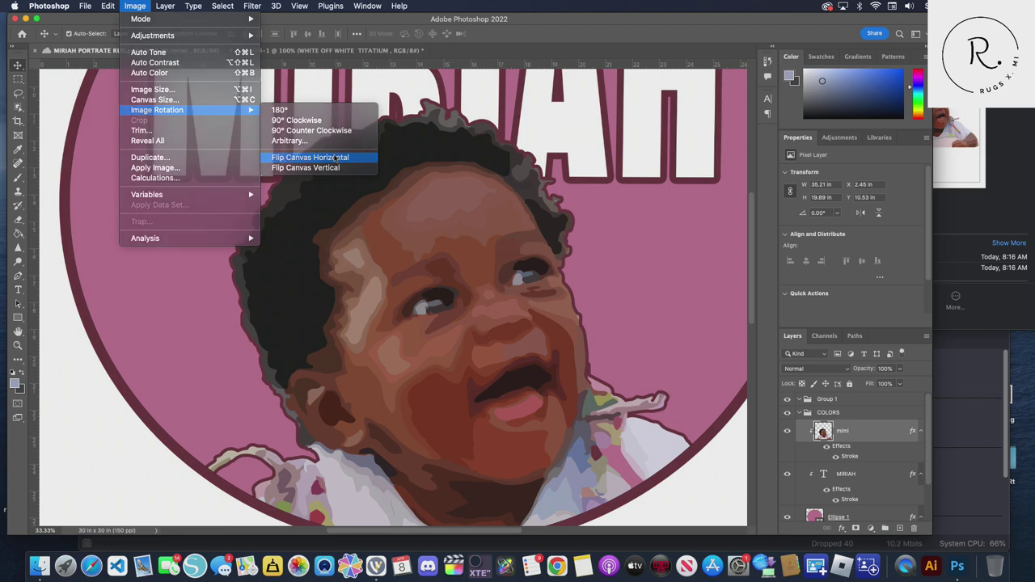
pyautogui.hotkey('ctrl', 's')
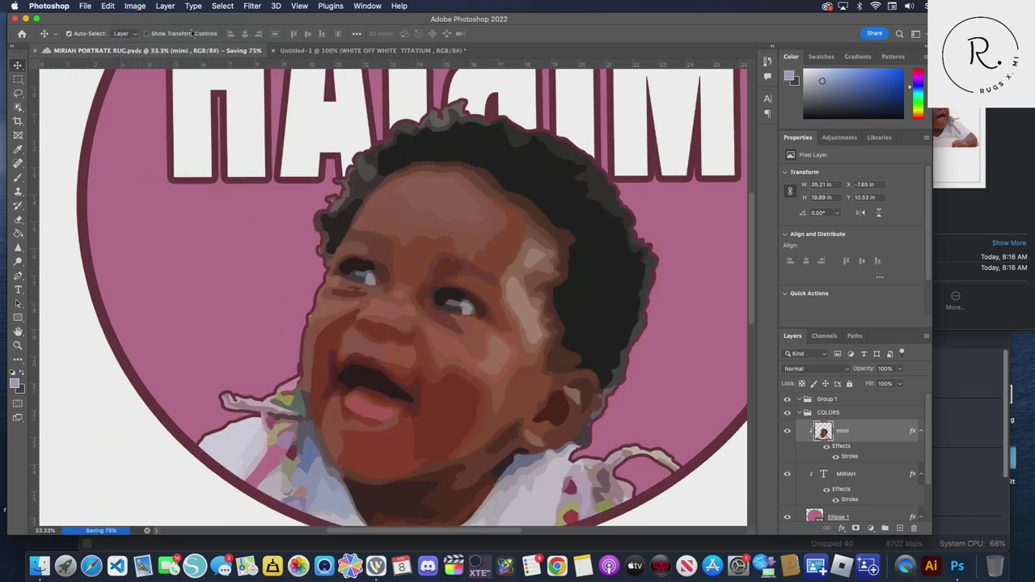
pyautogui.click(85, 6)
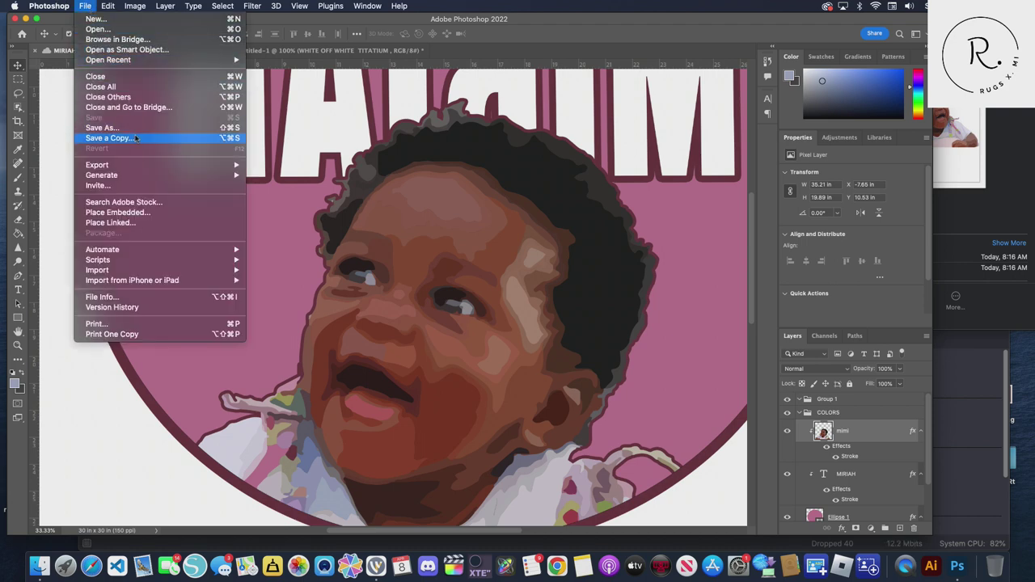
# Save a PNG copy of the flipped portrait on the computer as MIRIAH PORTRATE RUG copy.png
pyautogui.click(109, 138)
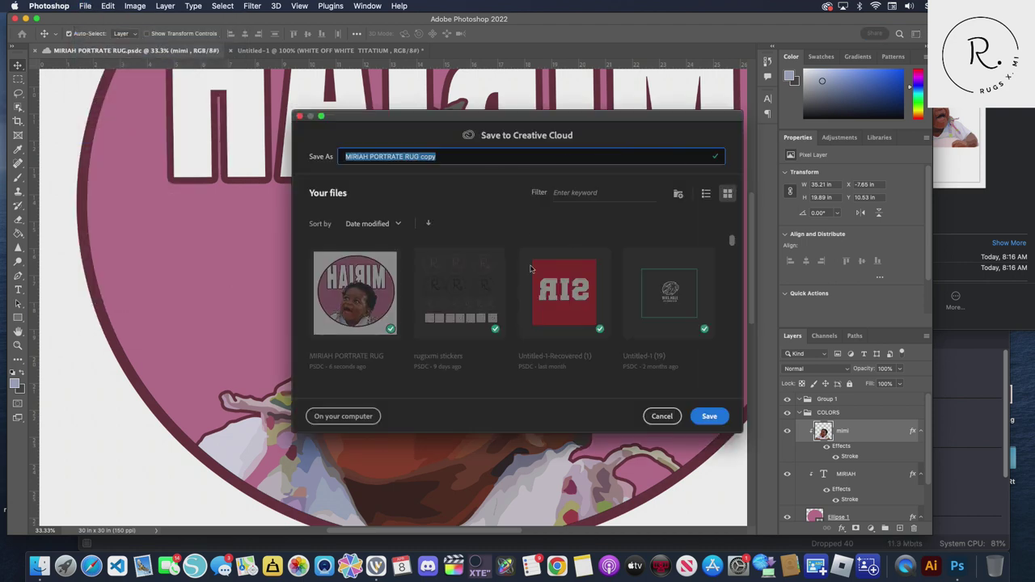
pyautogui.click(356, 418)
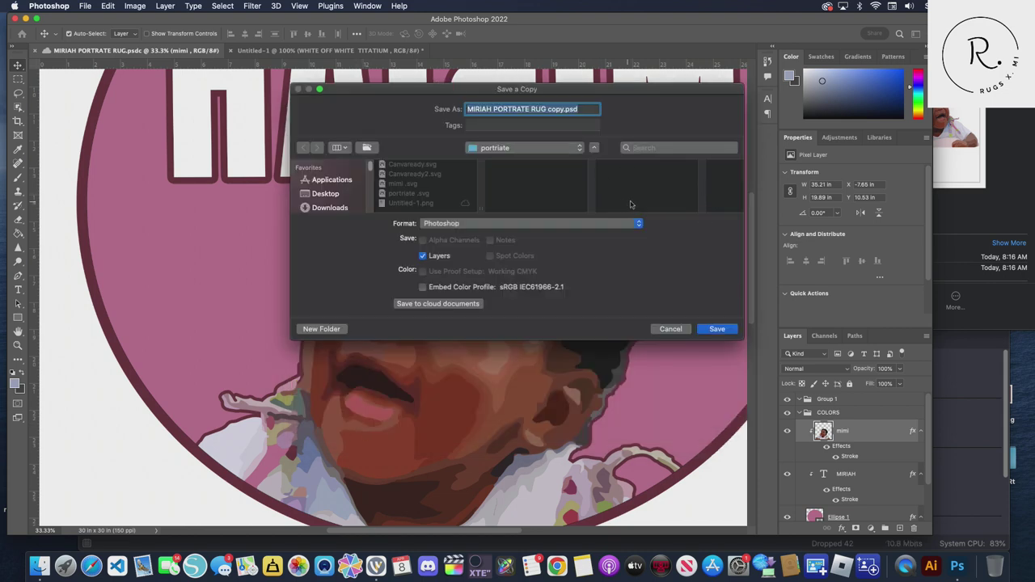
pyautogui.click(631, 224)
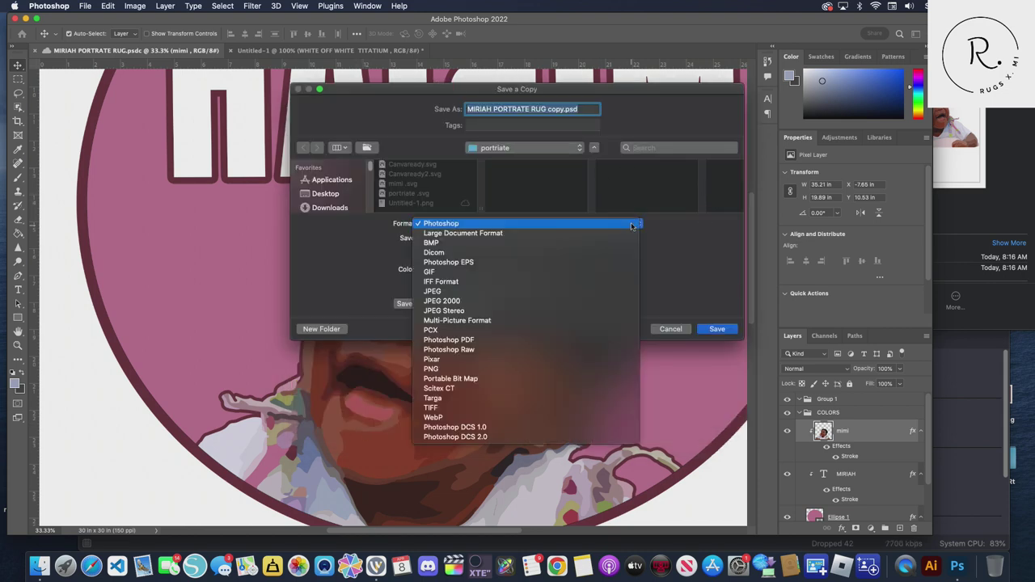
pyautogui.click(630, 369)
pyautogui.click(719, 330)
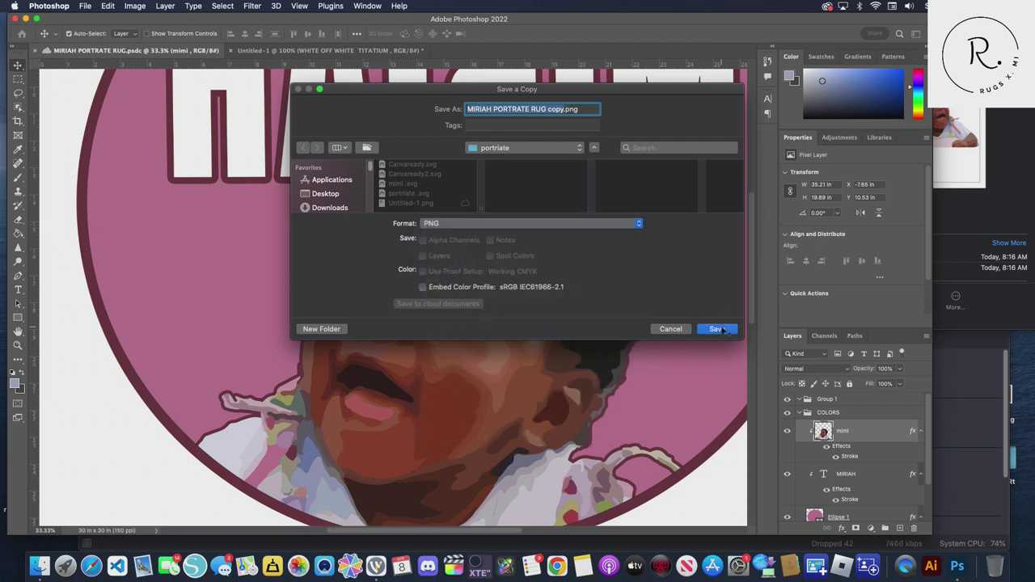
pyautogui.click(602, 256)
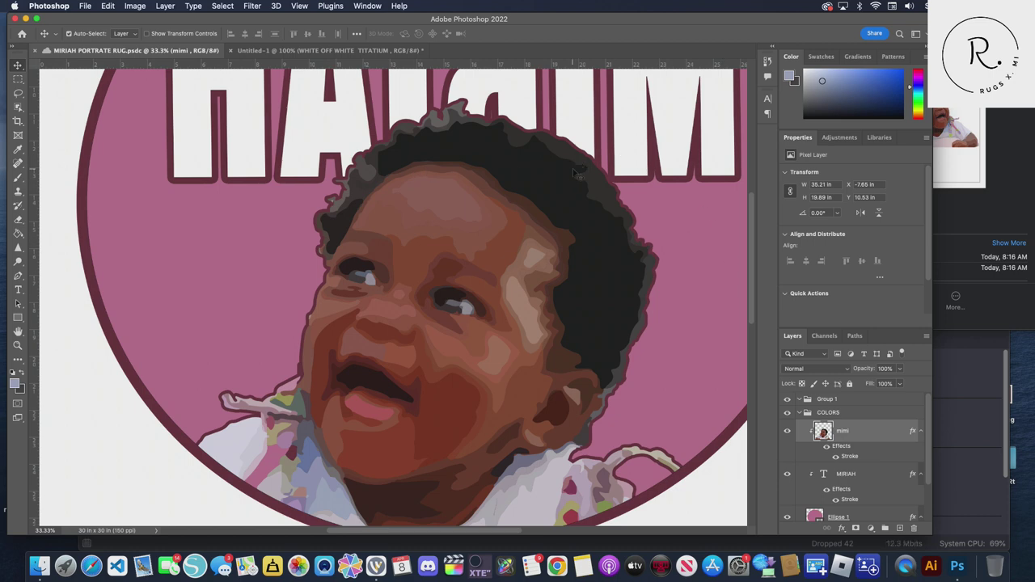
# Zoom in and out to check the mirrored design, then return to the Untitled-1 swatch sheet
pyautogui.scroll(3, 497, 297)
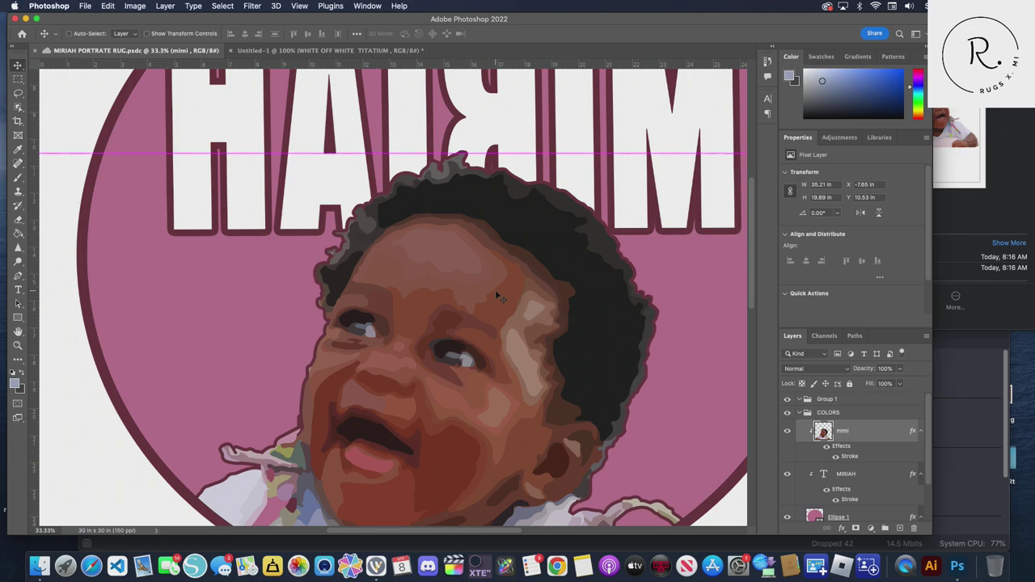
pyautogui.press('super+equal')
pyautogui.press('super+equal')
pyautogui.press('super+equal')
pyautogui.press('super+minus')
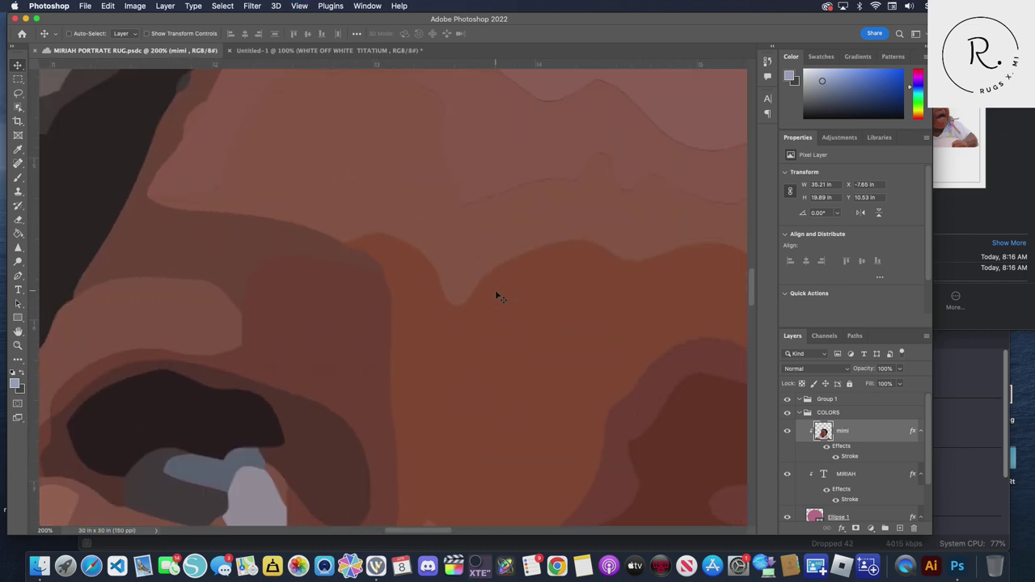
pyautogui.press('super+minus')
pyautogui.press('super+minus')
pyautogui.press('super+minus')
pyautogui.press('super+minus')
pyautogui.press('super+minus')
pyautogui.press('super+minus')
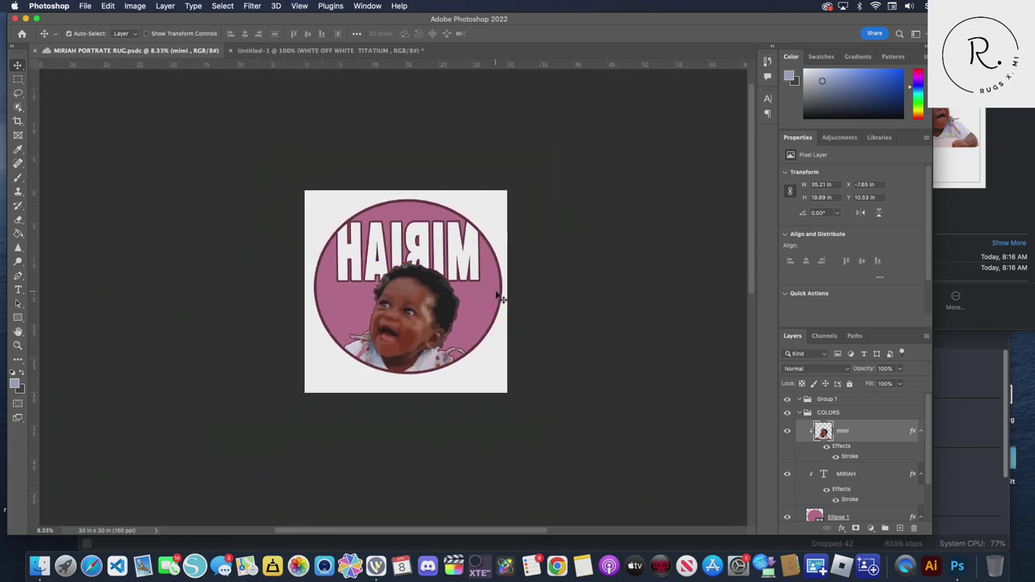
pyautogui.press('super+equal')
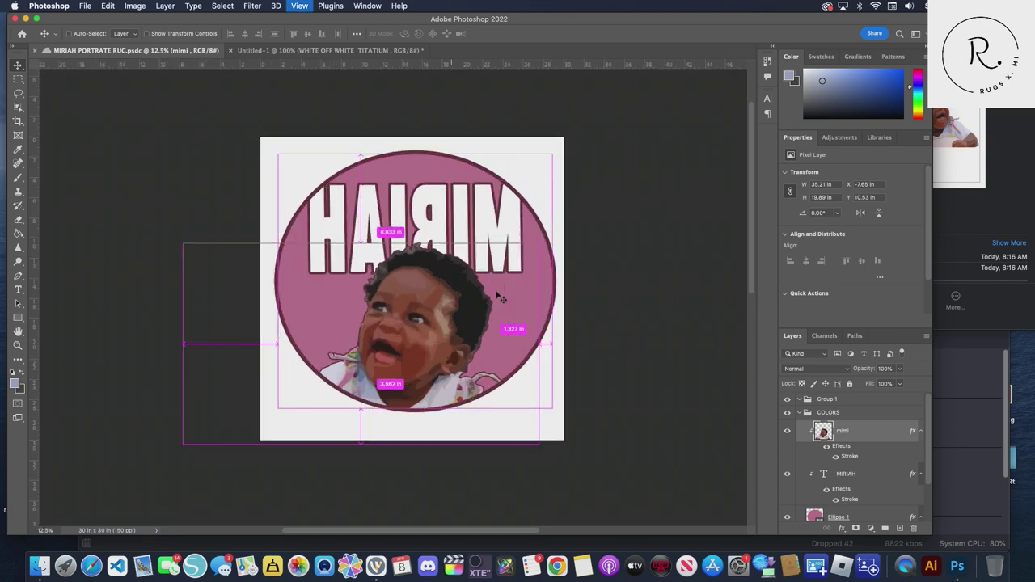
pyautogui.press('super+equal')
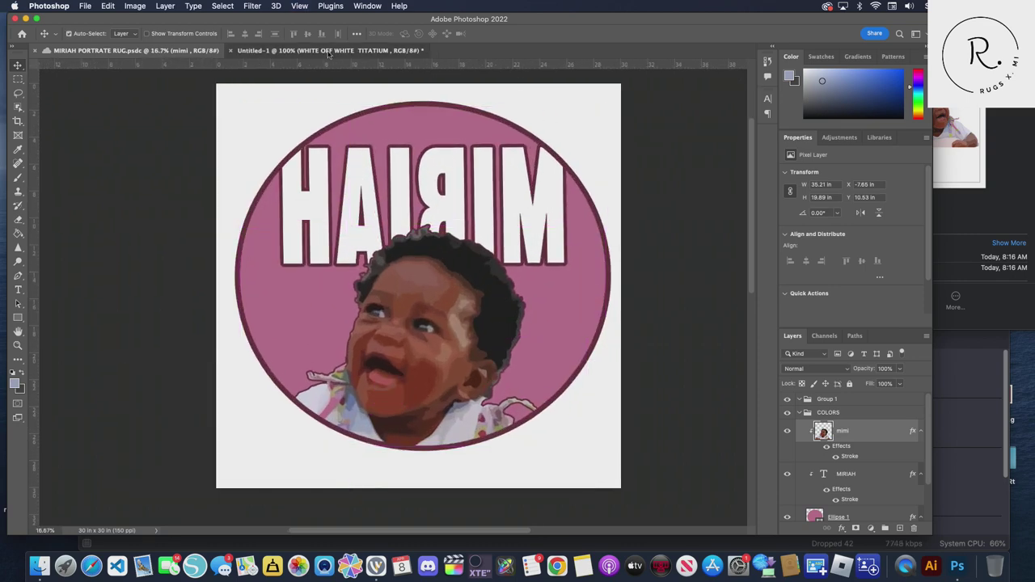
pyautogui.click(328, 51)
pyautogui.click(377, 567)
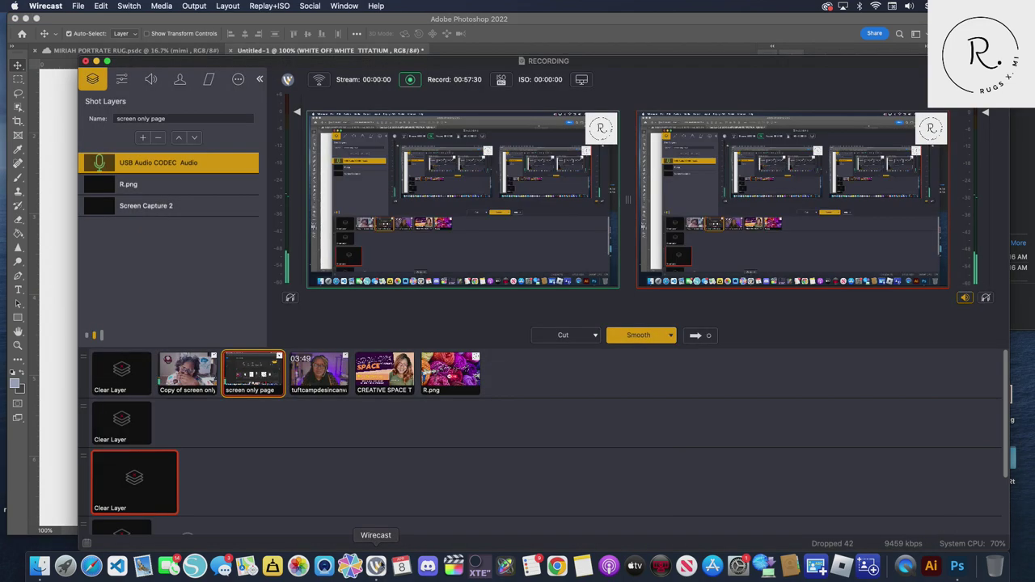
# Take the Copy of screen only page webcam shot live with a Smooth transition
pyautogui.click(185, 387)
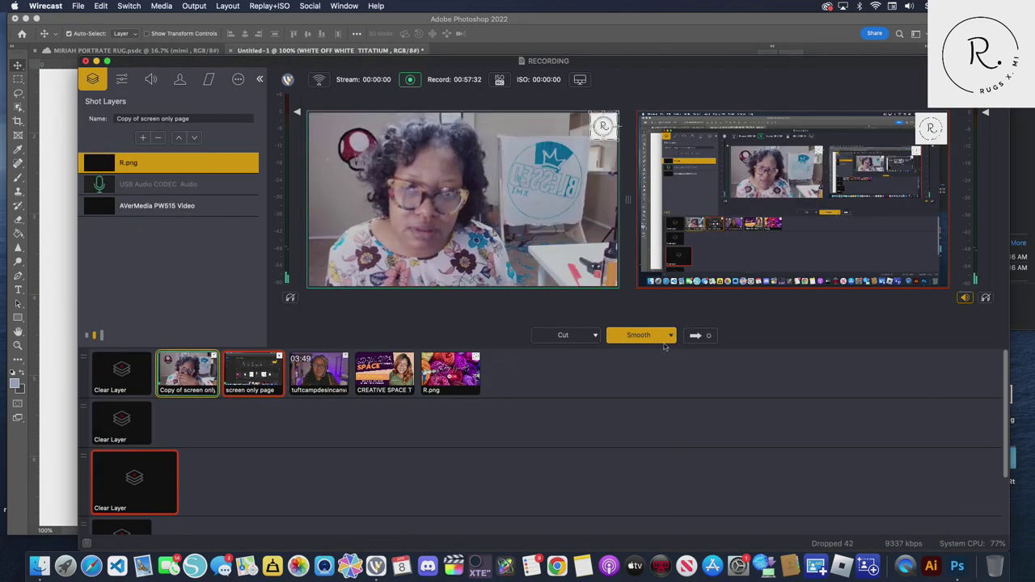
pyautogui.click(696, 335)
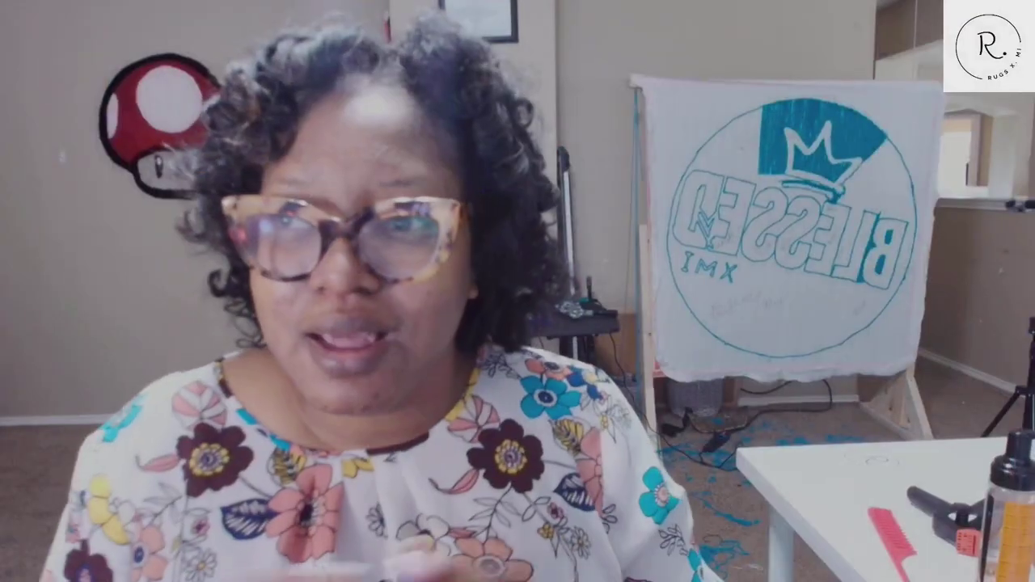